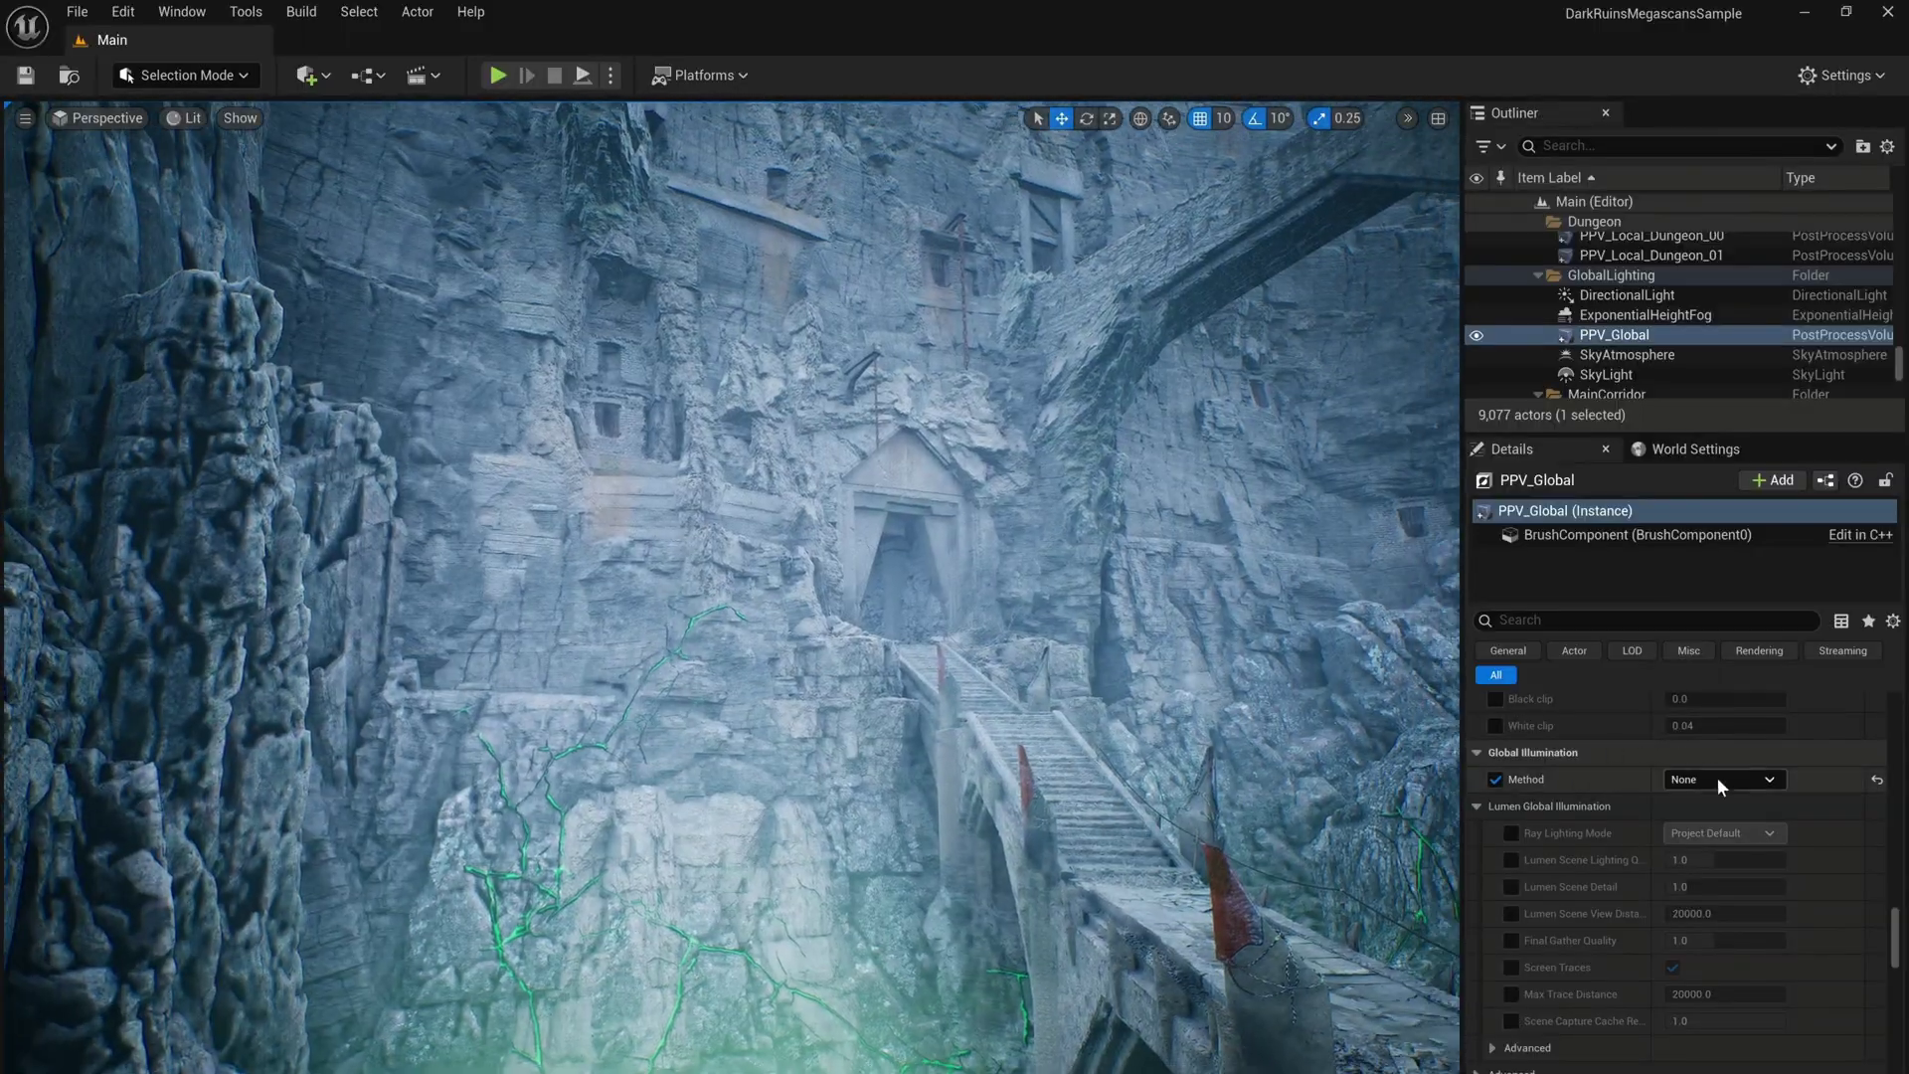
# - Set PPV_Global's Global Illumination method to Lumen and look over the relit dungeon scene
pyautogui.click(1717, 777)
pyautogui.click(1691, 817)
pyautogui.moveTo(1039, 486); pyautogui.dragTo(950, 418, button='right')
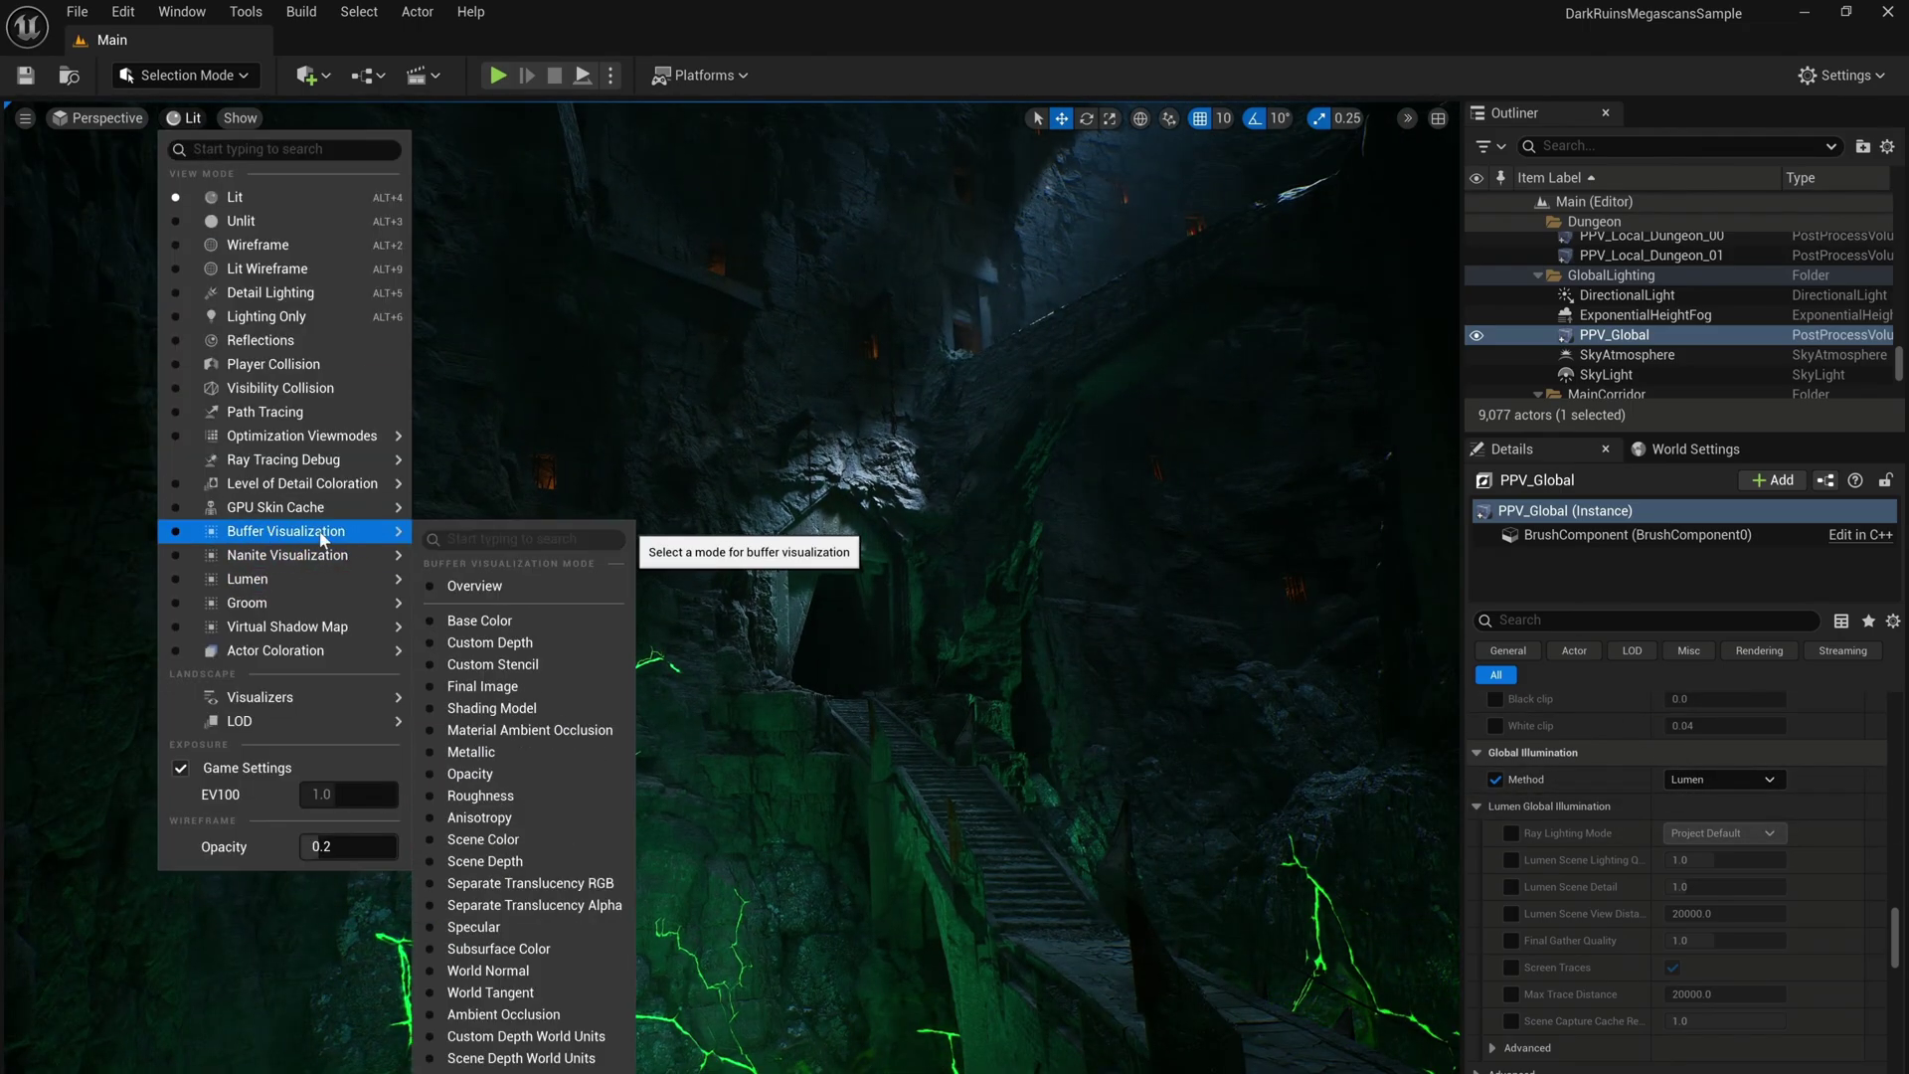
# - Show the scene's Ambient Occlusion buffer visualization to examine the occlusion around the temple entrance and stairs
pyautogui.click(518, 1015)
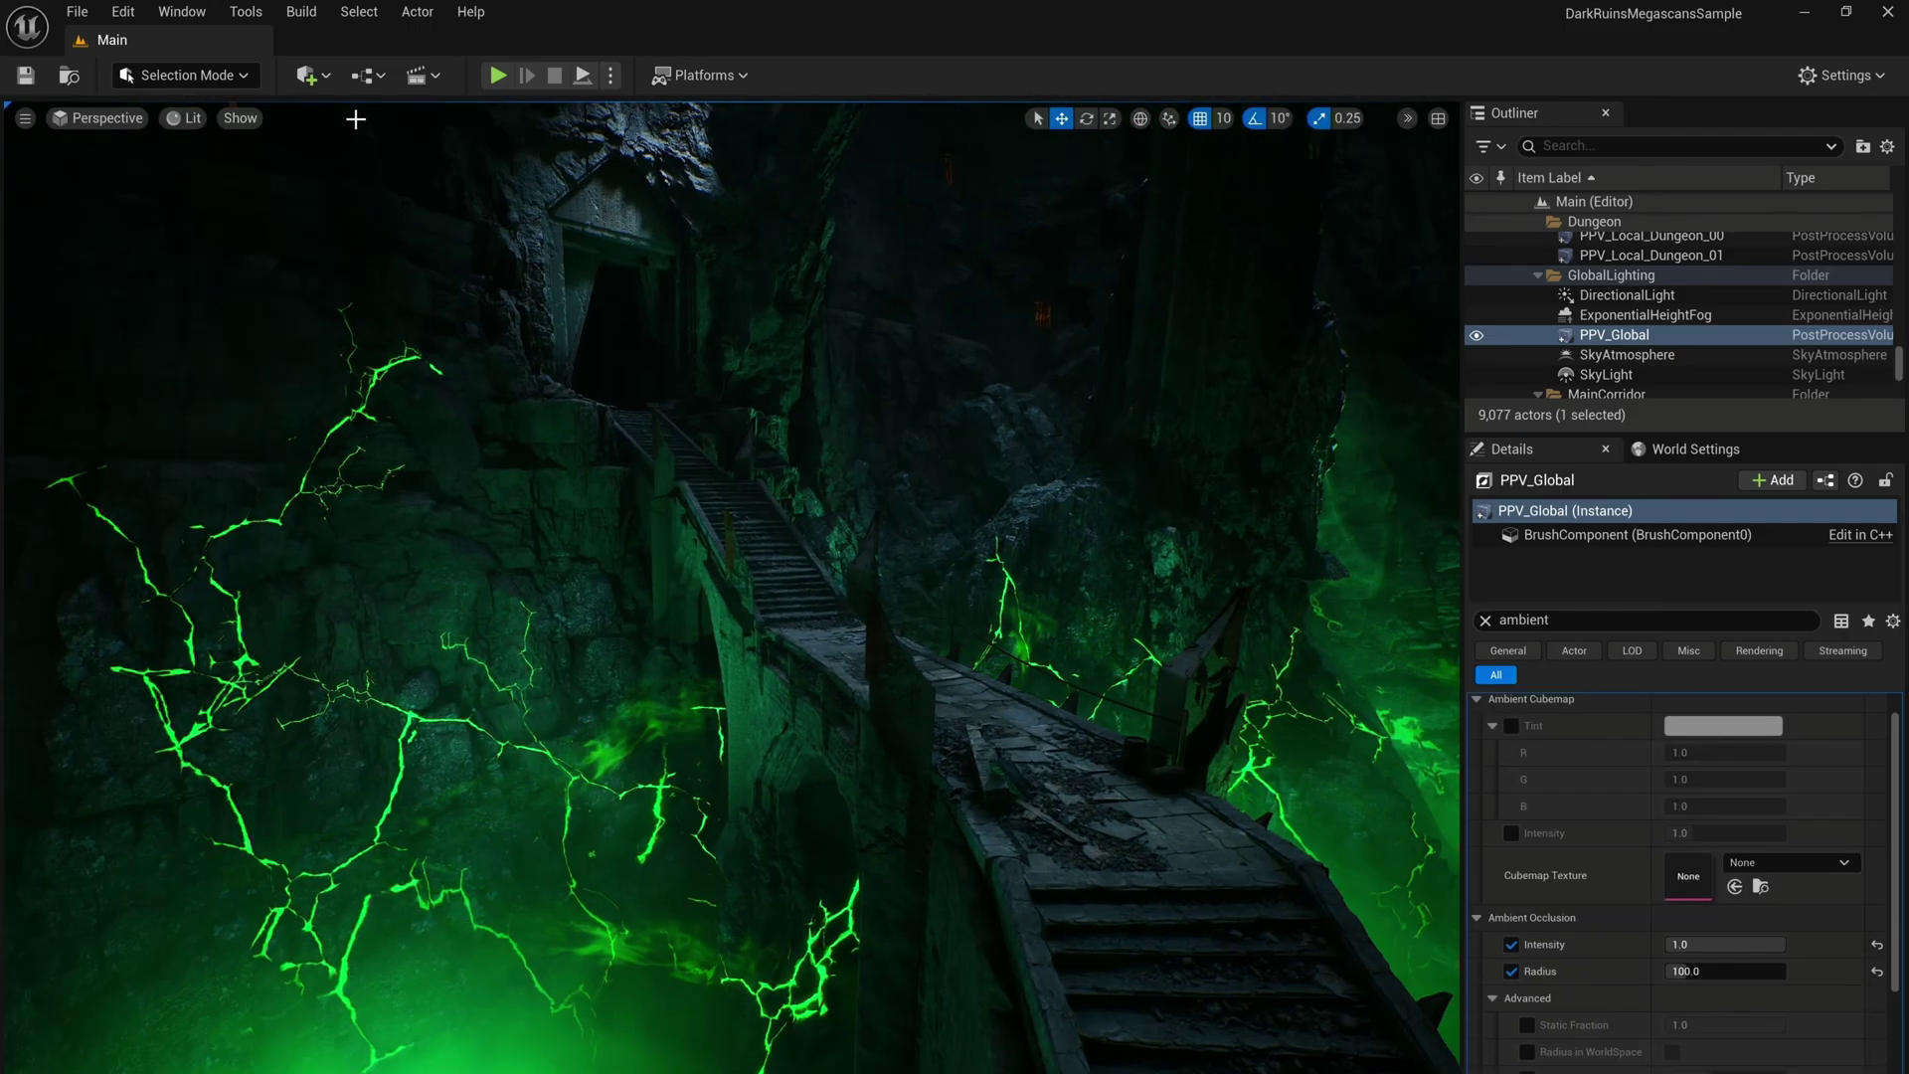
pyautogui.click(194, 117)
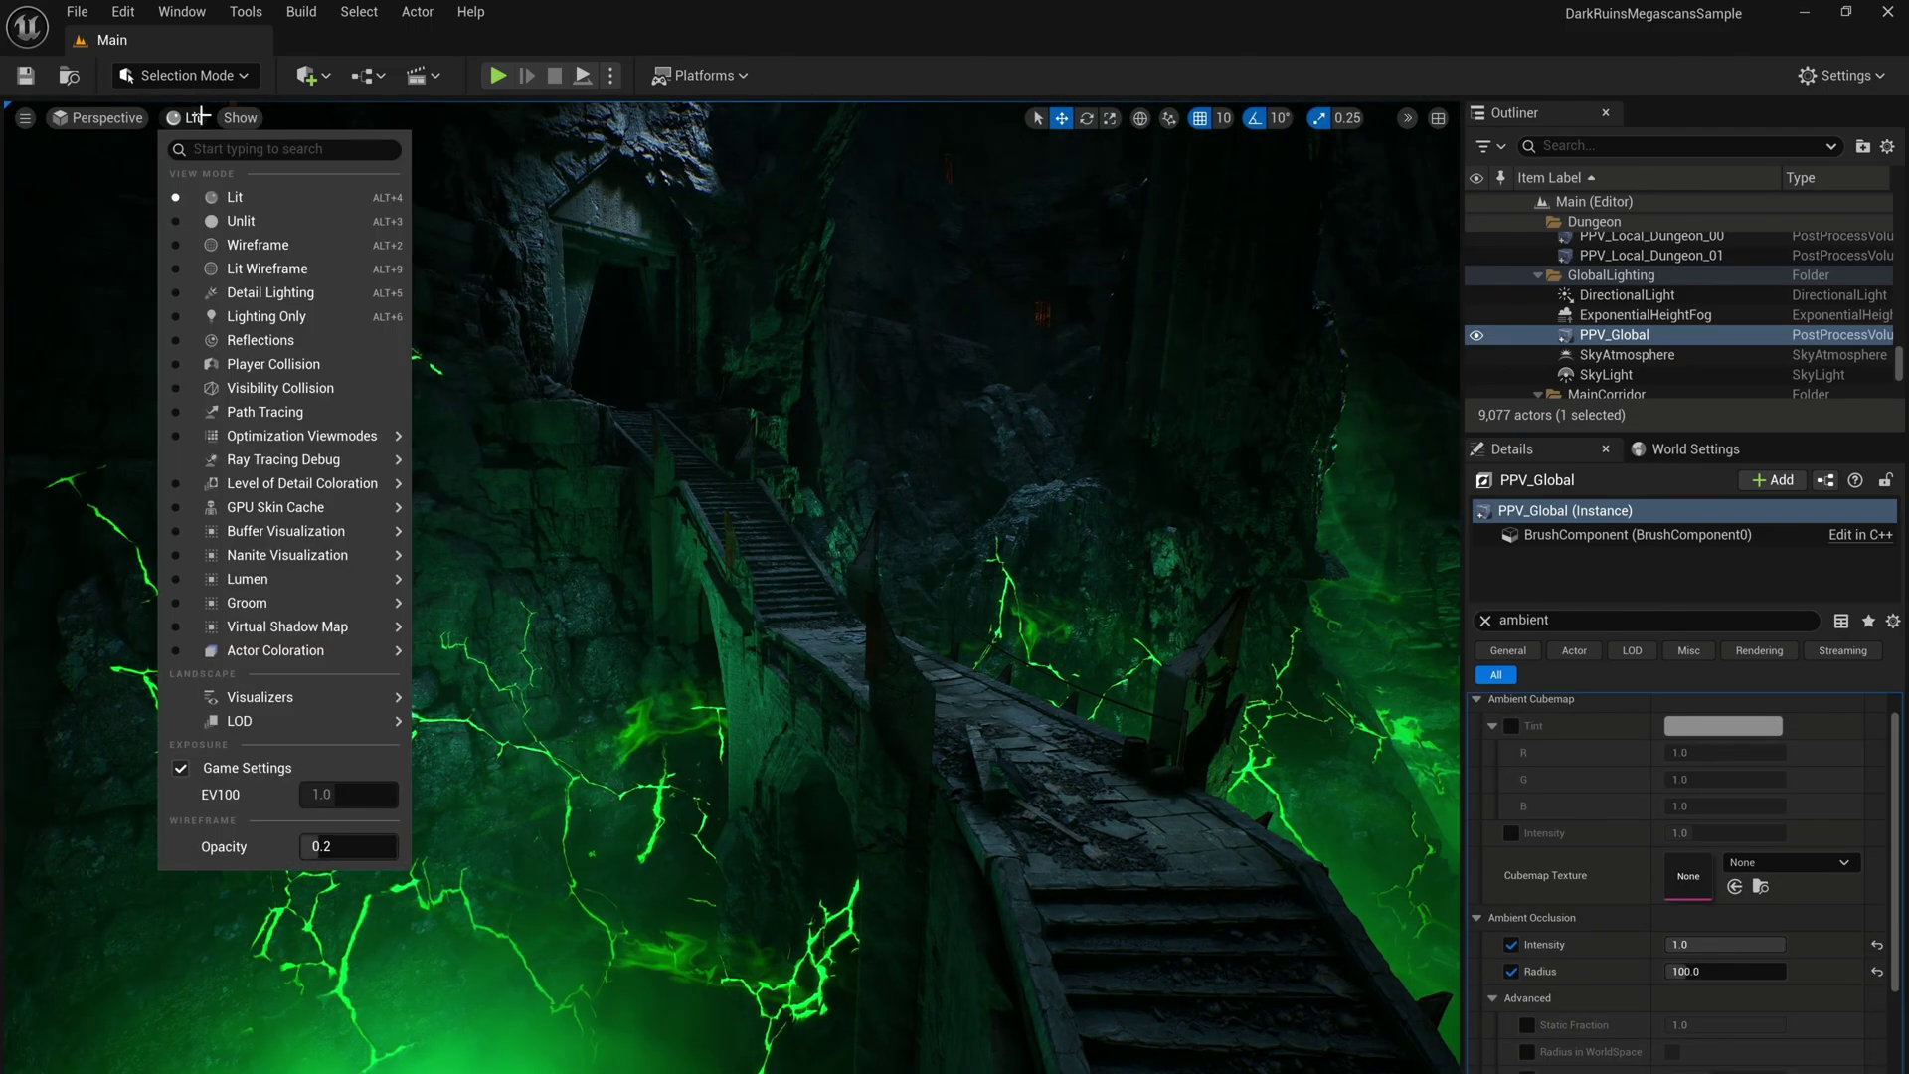
pyautogui.click(505, 1015)
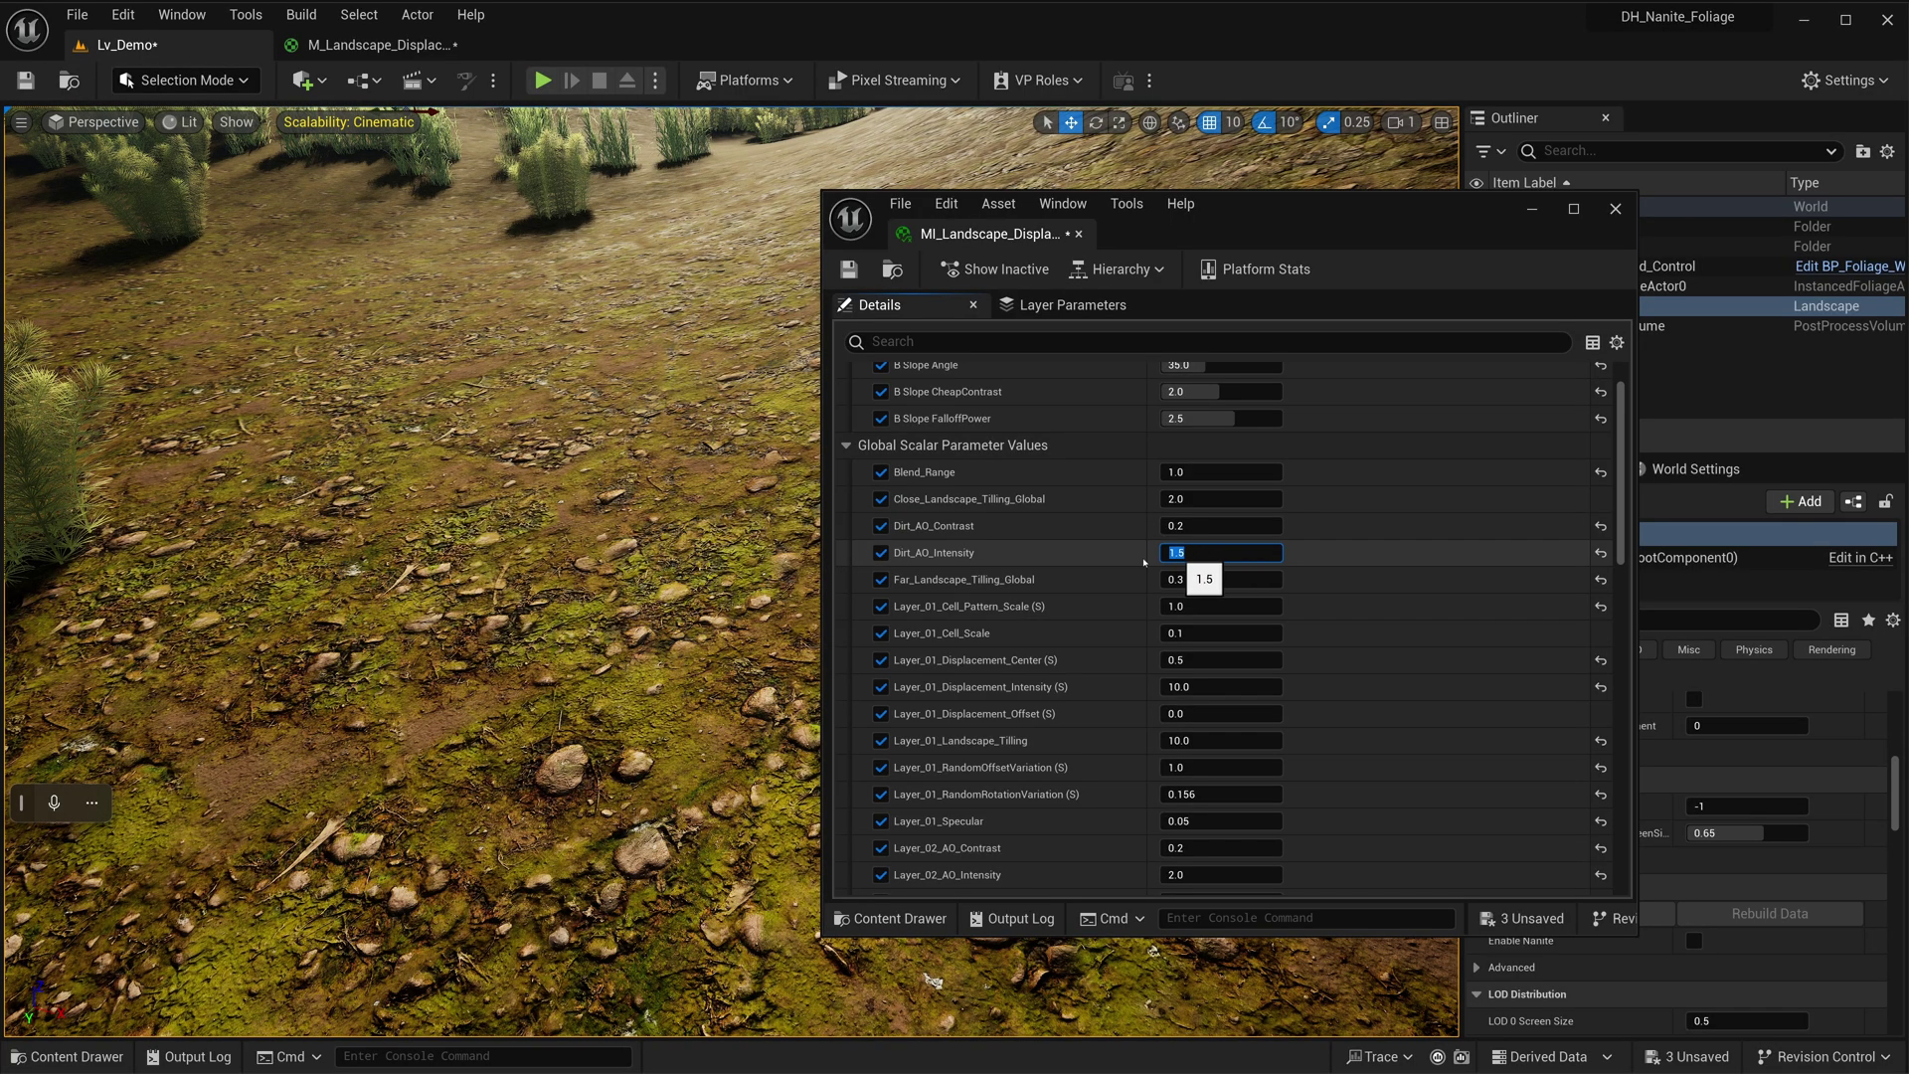
# - Examine the landscape's ground shading up close and while walking forward in play mode, ending the play session
pyautogui.moveTo(697, 557)
pyautogui.mouseDown(button='right')
pyautogui.moveTo(617, 576)
pyautogui.moveTo(537, 537)
pyautogui.moveTo(677, 557)
pyautogui.mouseUp(button='right')
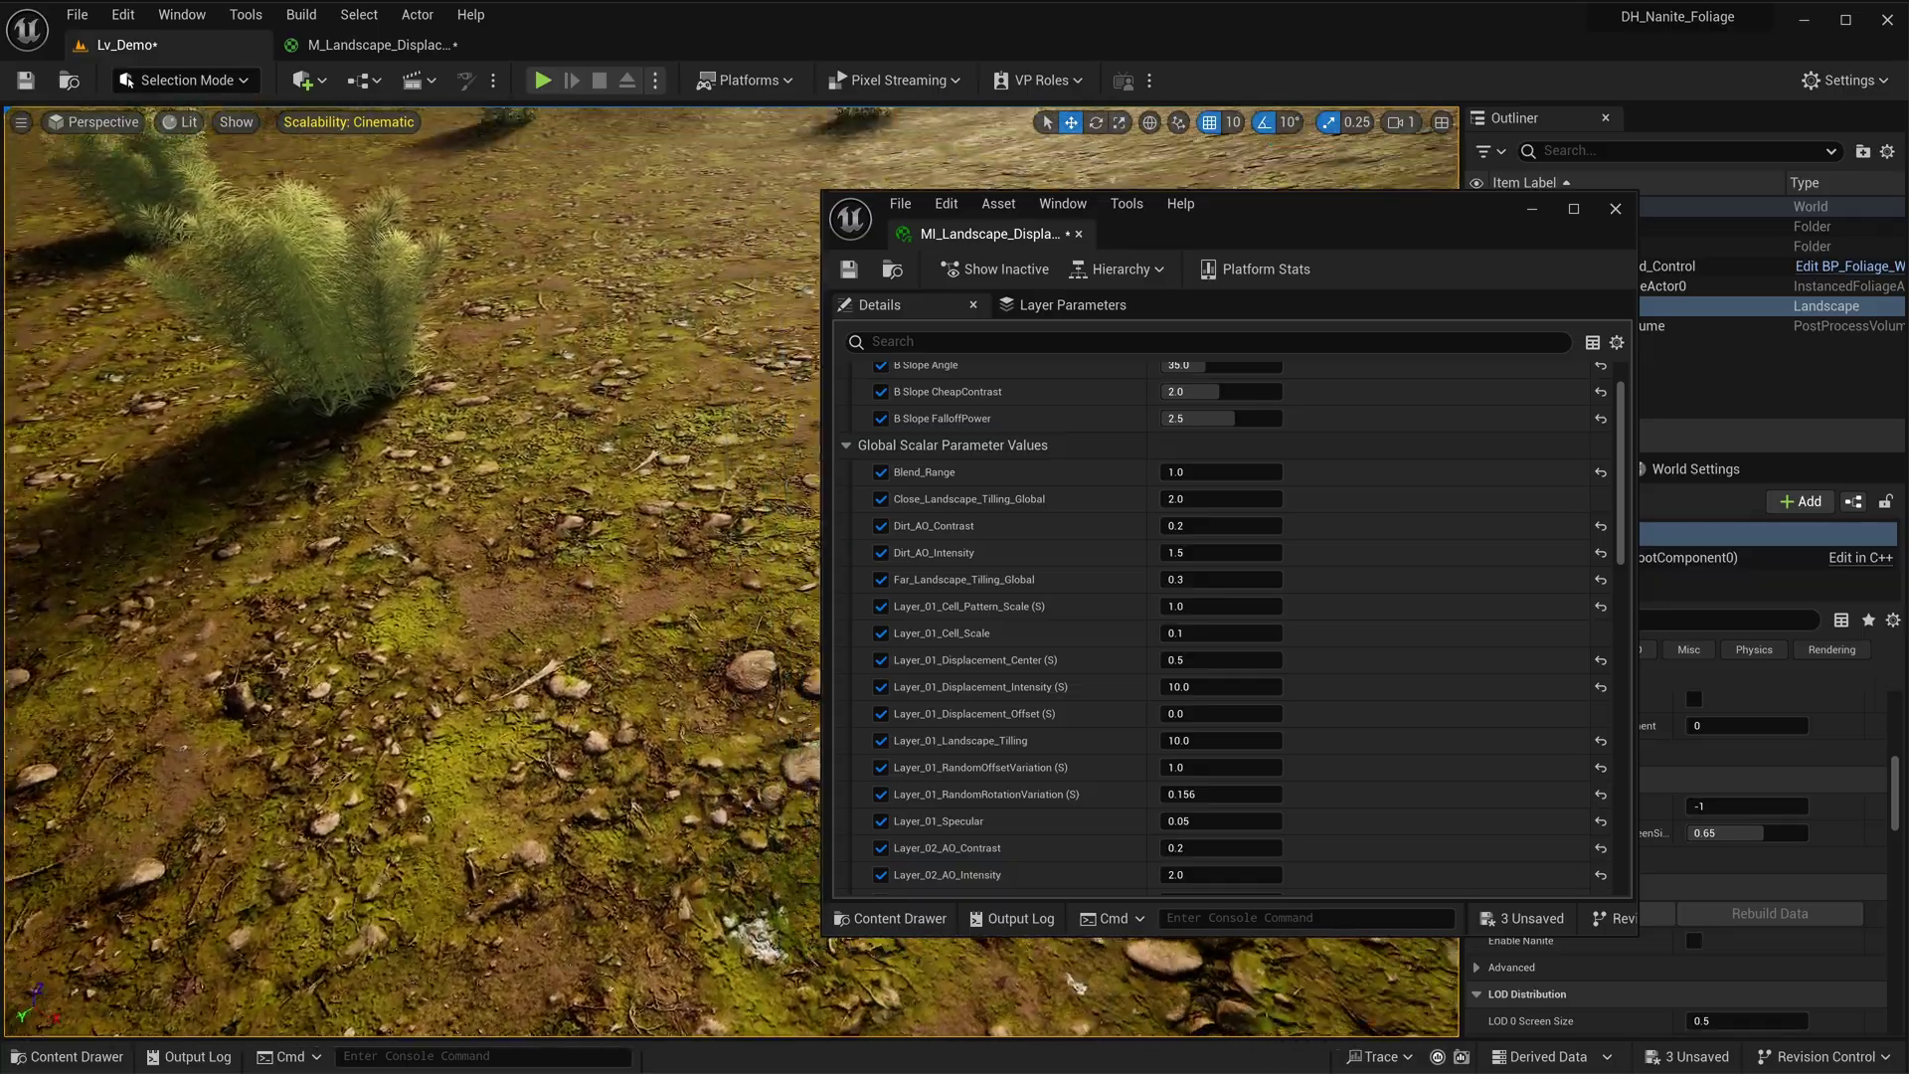
pyautogui.moveTo(774, 494)
pyautogui.mouseDown(button='right')
pyautogui.moveTo(676, 498)
pyautogui.moveTo(716, 527)
pyautogui.moveTo(676, 497)
pyautogui.moveTo(775, 494)
pyautogui.mouseUp(button='right')
pyautogui.scroll(-1, 677, 498)
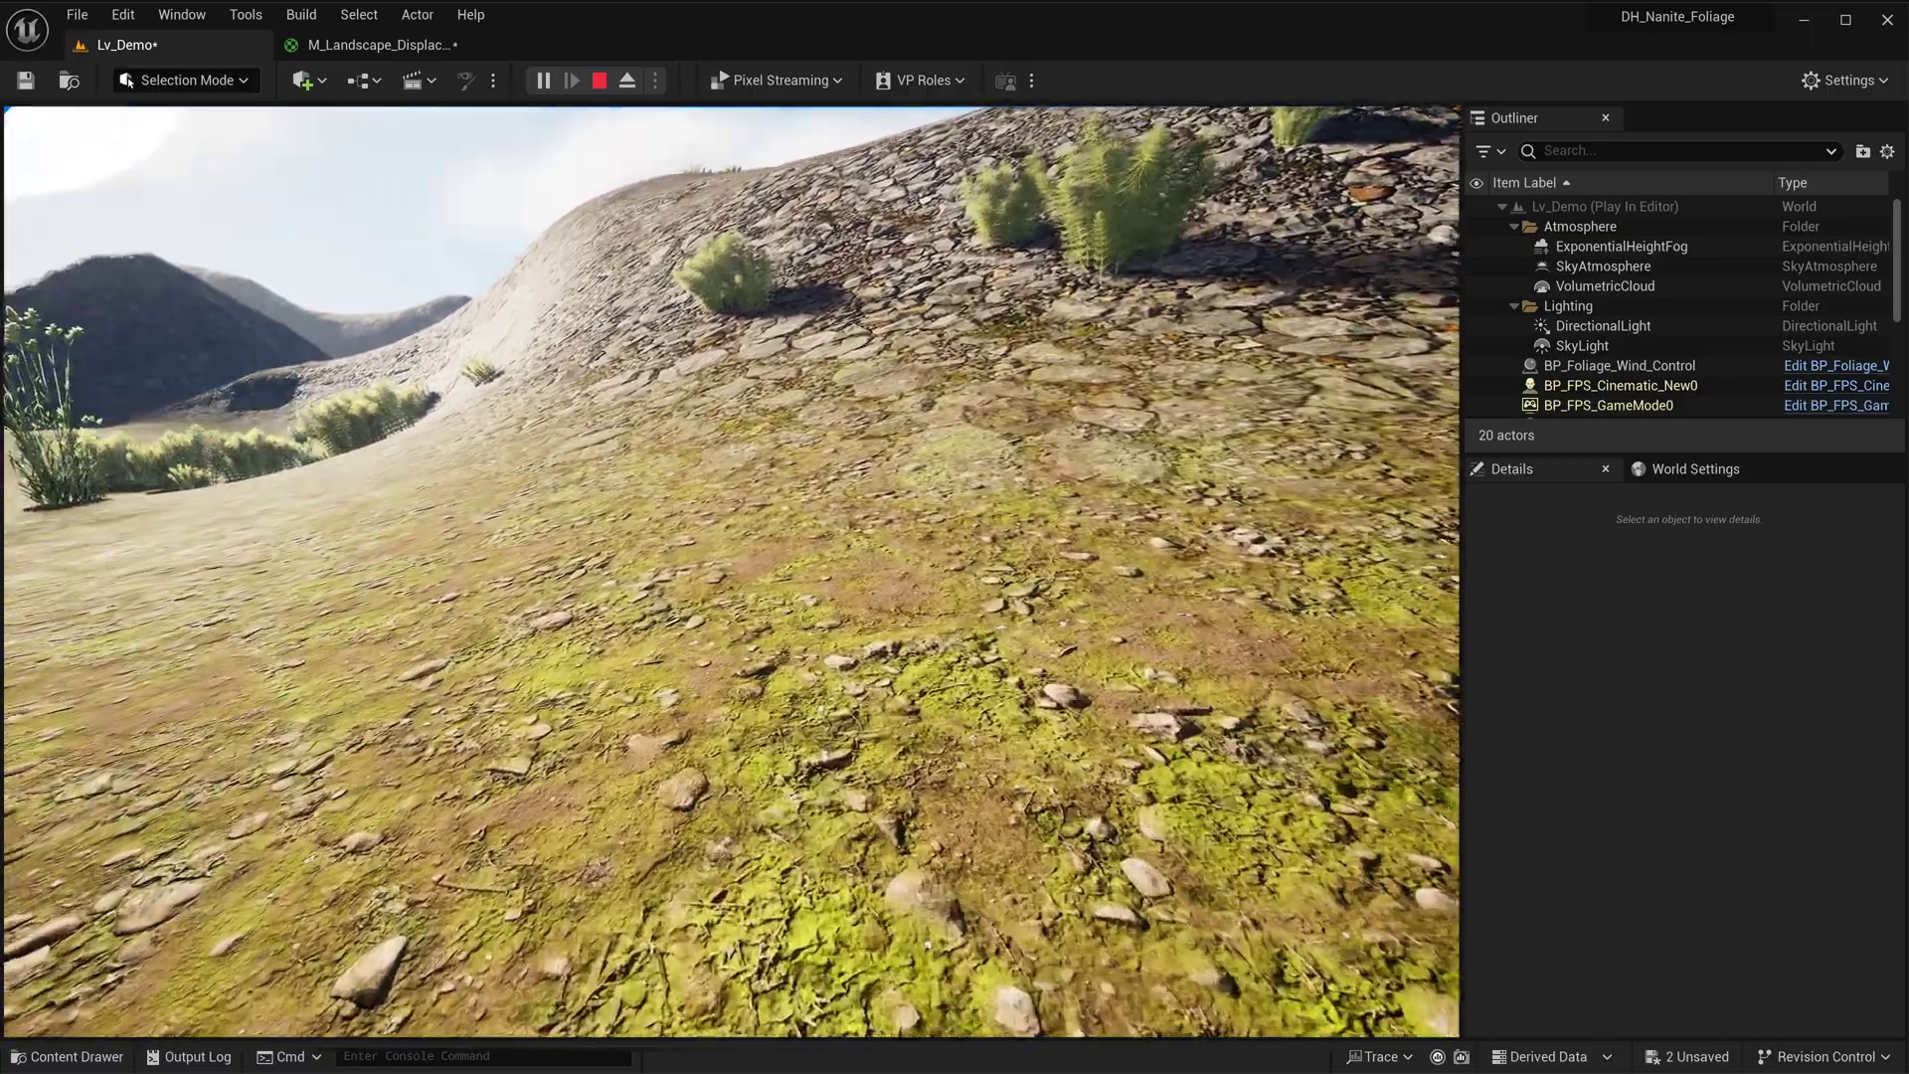
pyautogui.press('w')
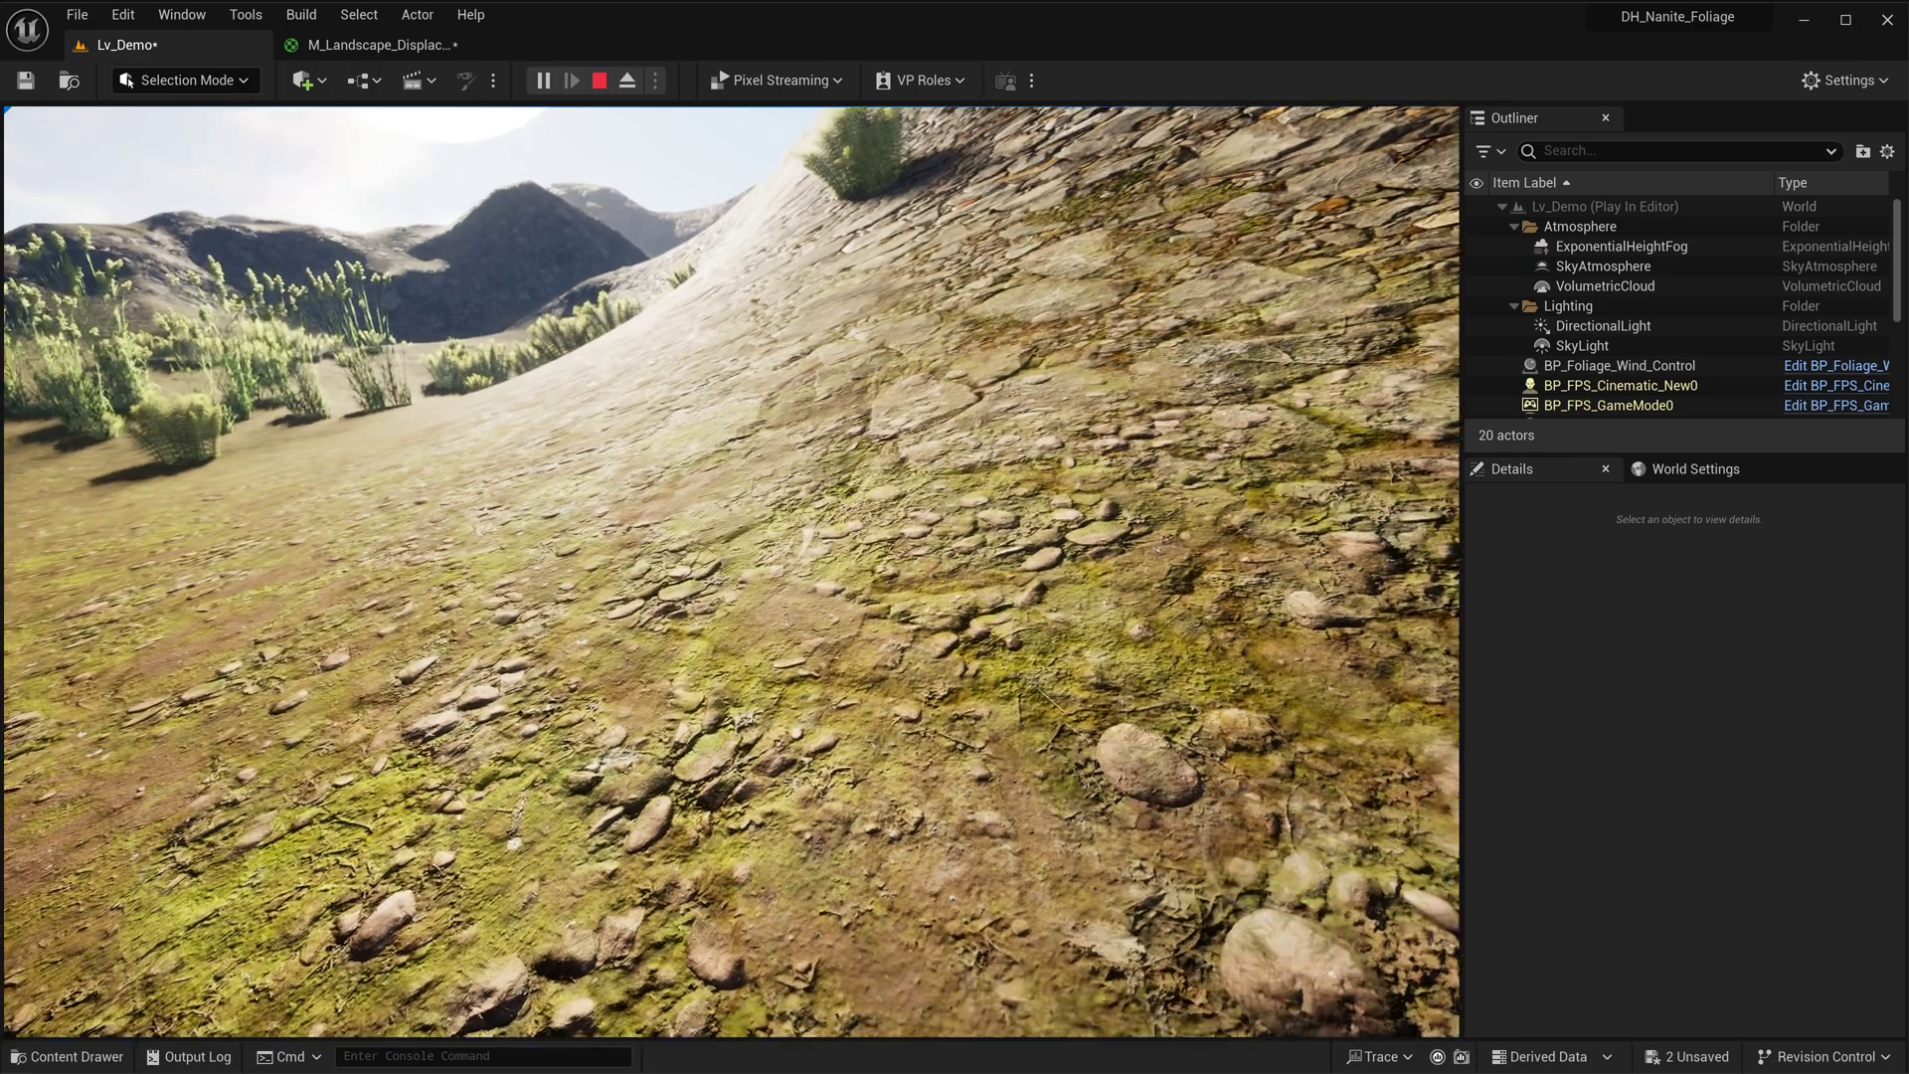
pyautogui.press('Escape')
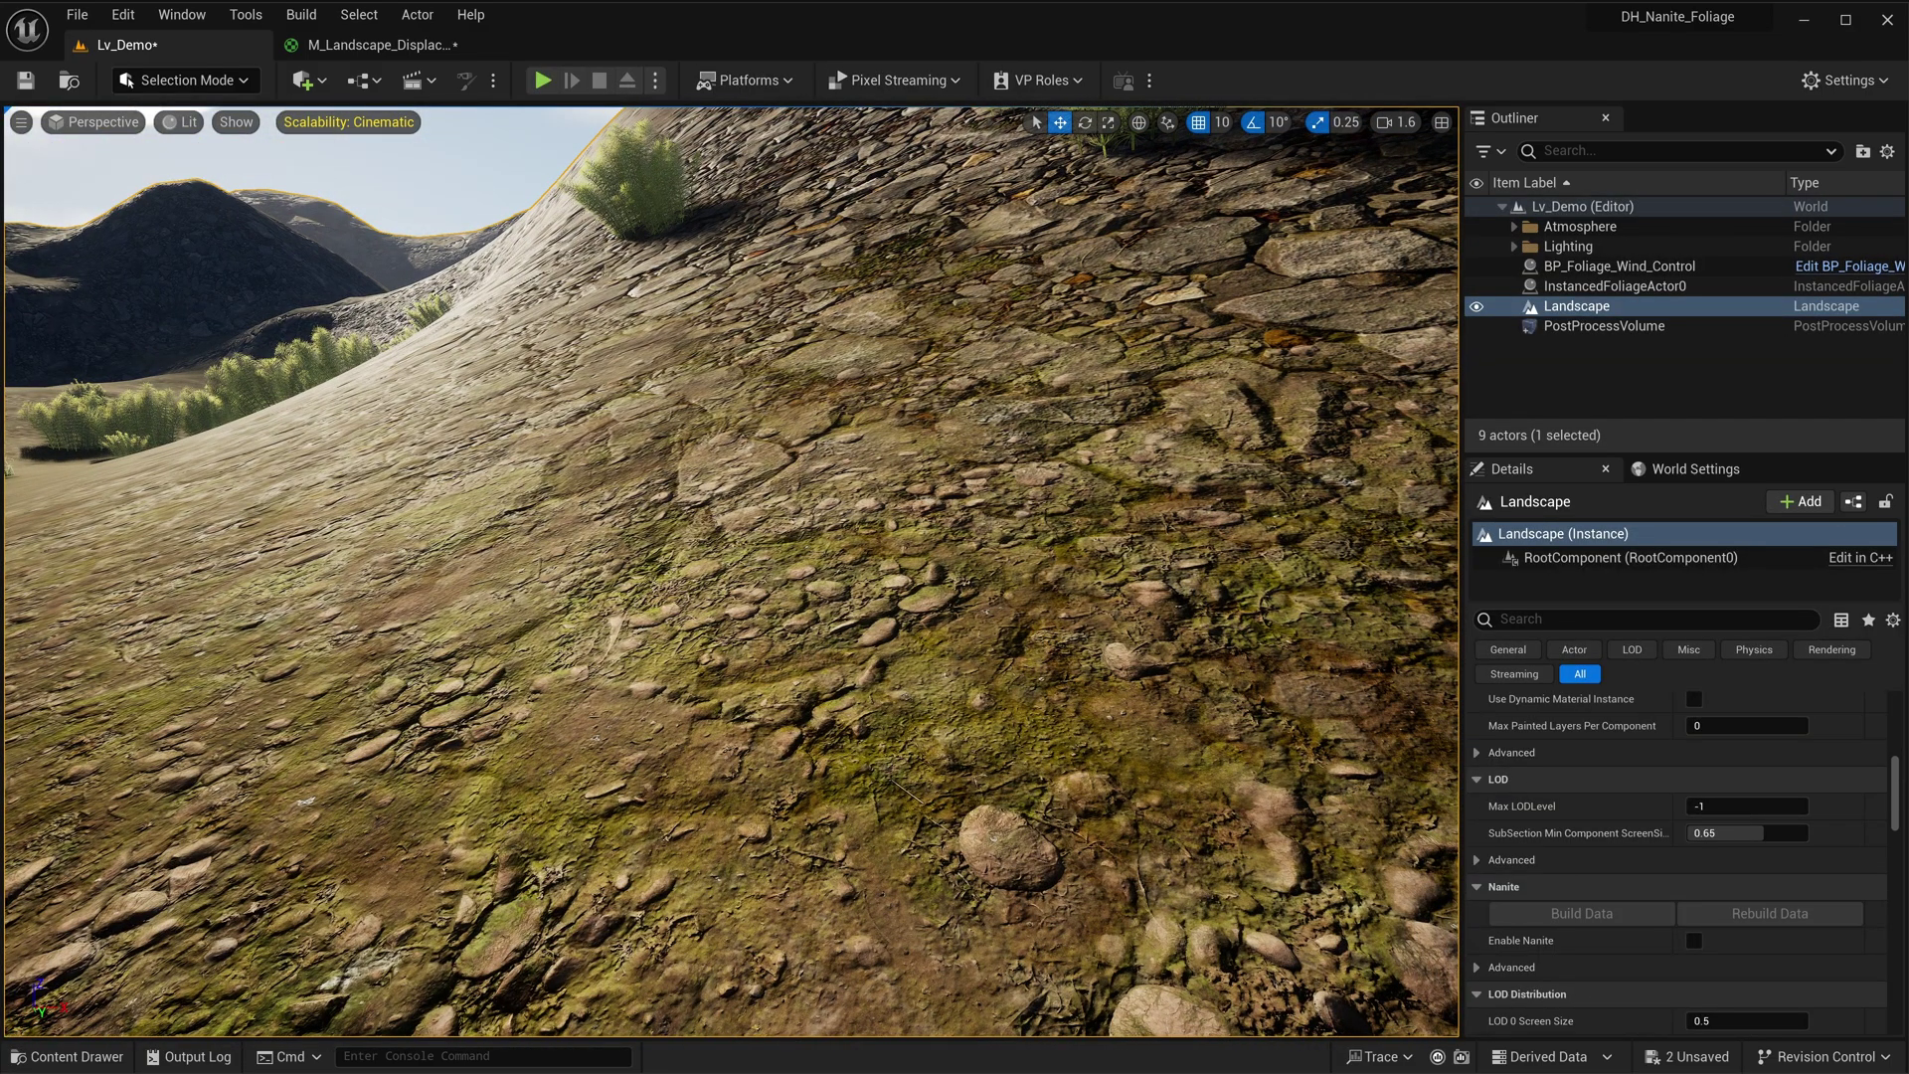
# - Bring the landscape material instance into view over the level and show its Global Scalar Parameter Values
pyautogui.moveTo(1227, 2); pyautogui.dragTo(1206, 232)
pyautogui.scroll(-3, 1300, 528)
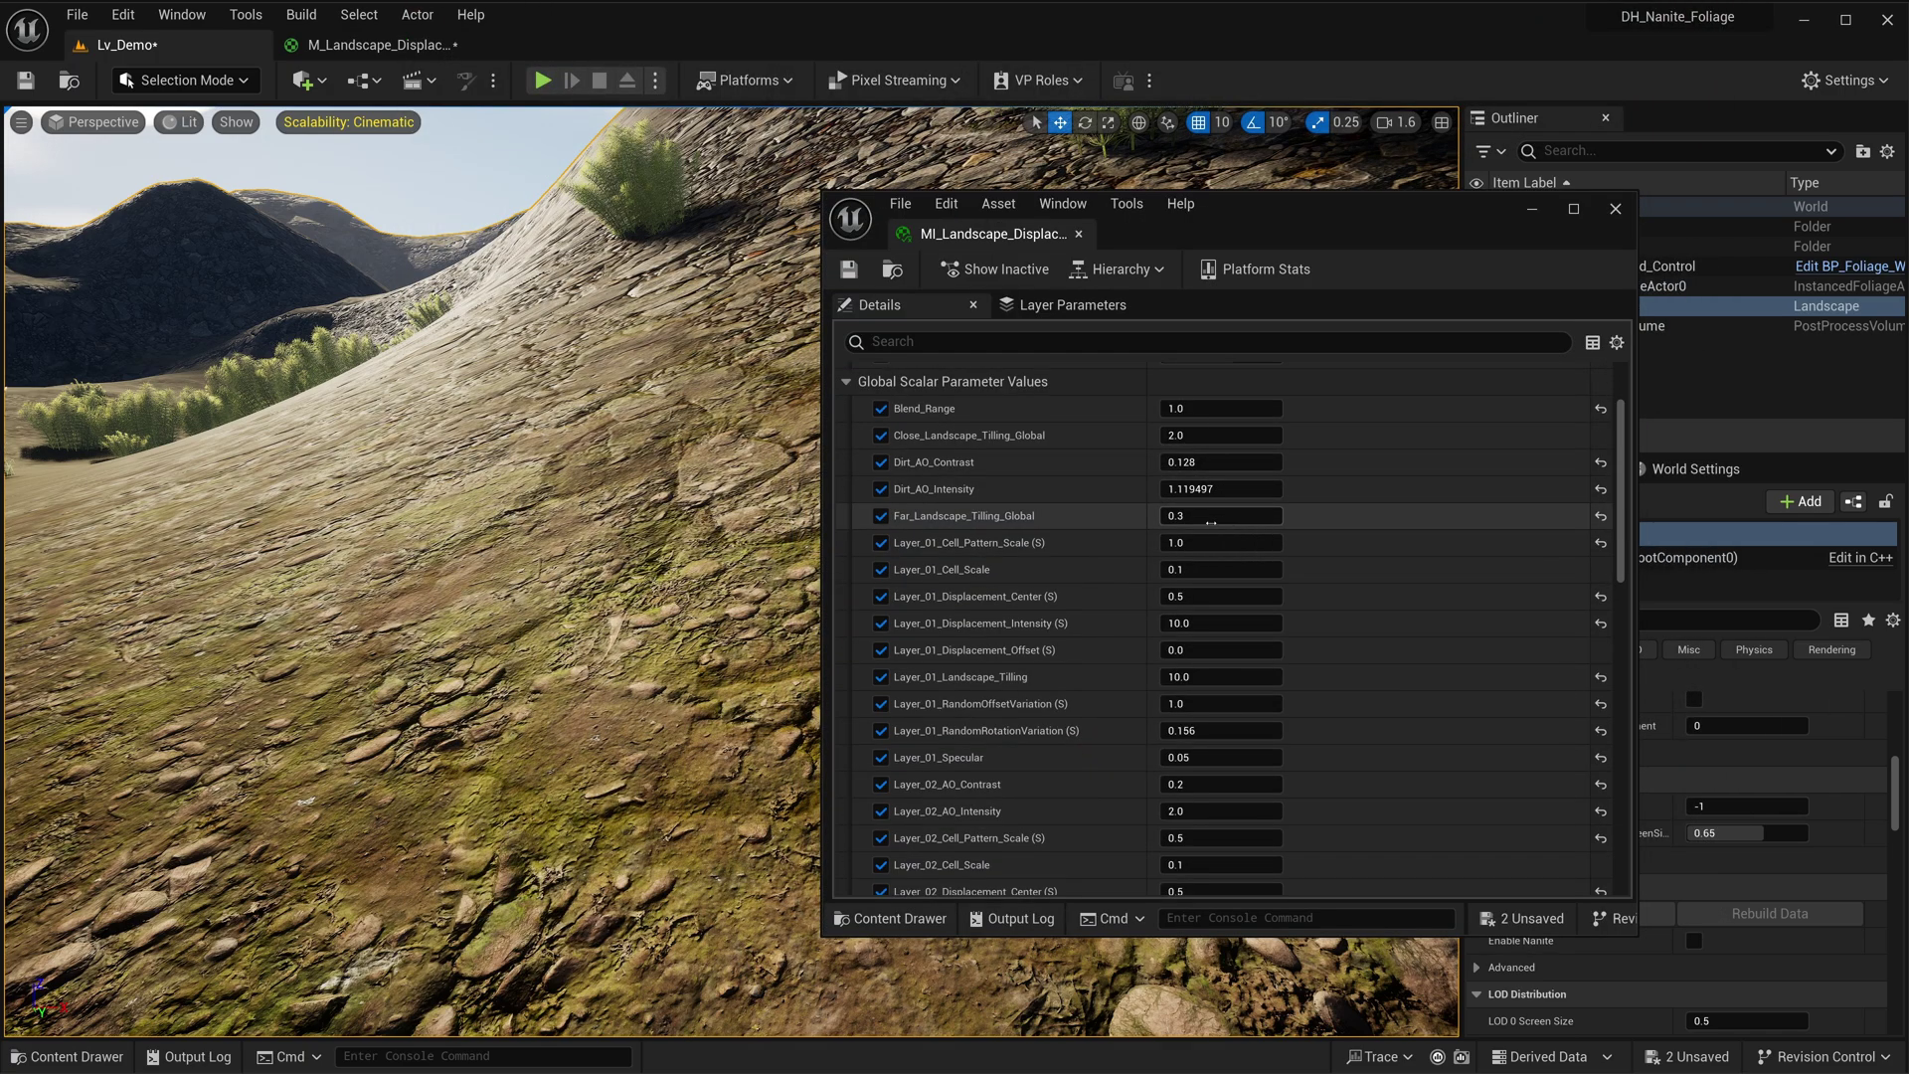
pyautogui.scroll(2, 1211, 522)
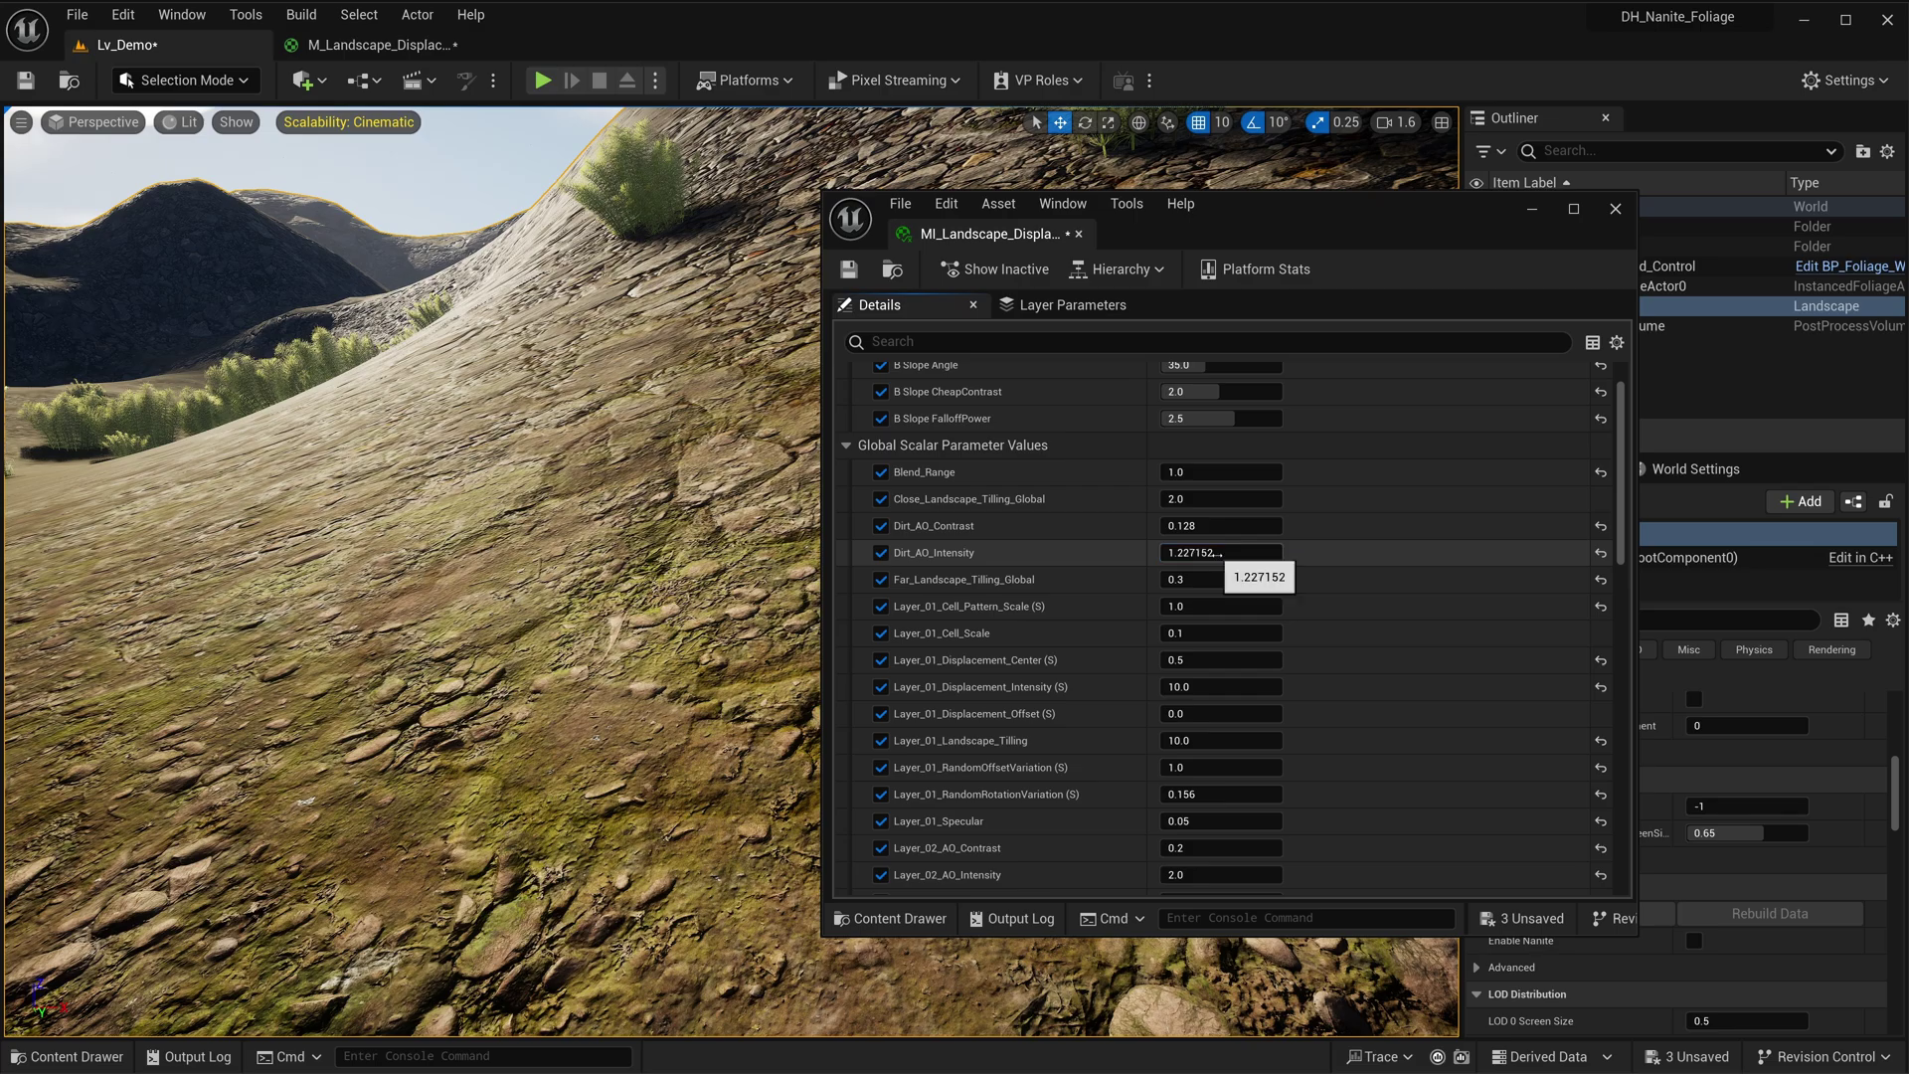
# - Try Dirt_AO_Intensity at 2 and at 5 and inspect the effect on the landscape ground
pyautogui.click(1217, 553)
pyautogui.write('2')
pyautogui.press('Return')
pyautogui.write('5')
pyautogui.press('Return')
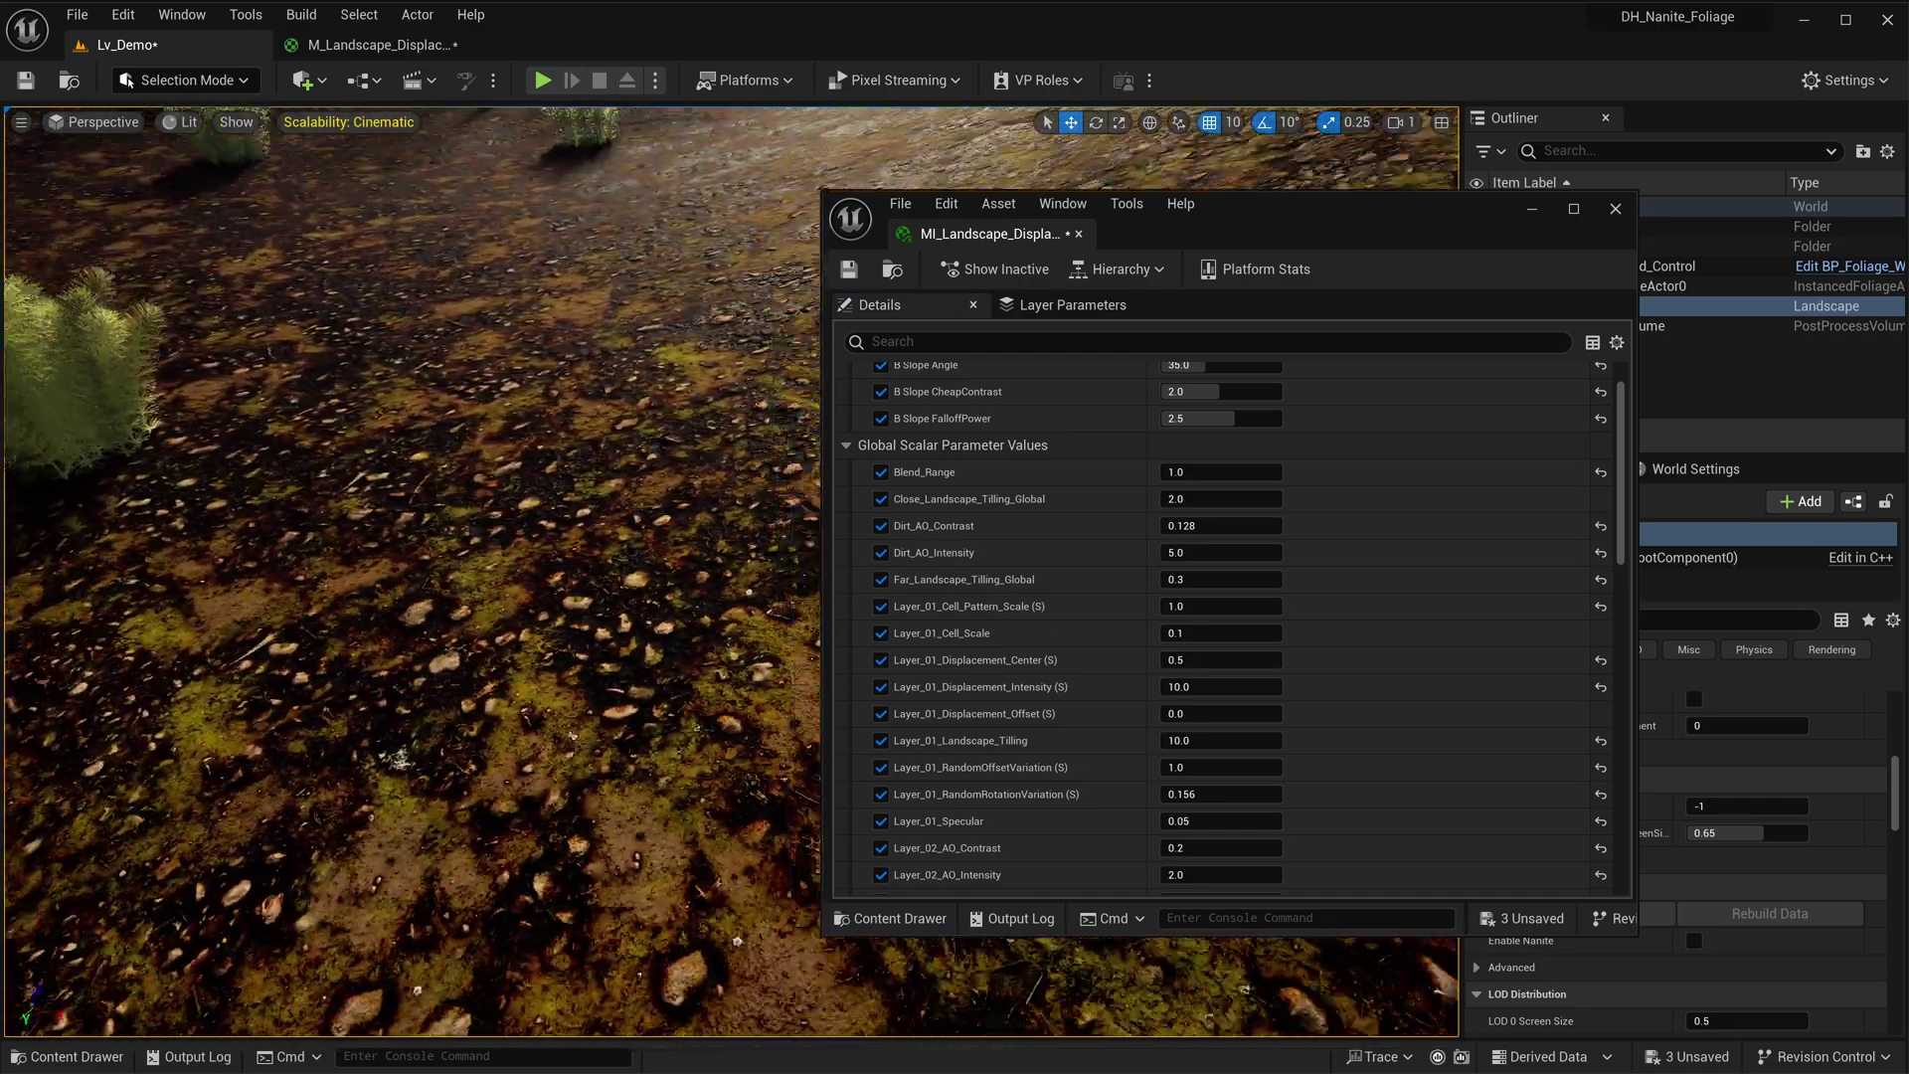
pyautogui.moveTo(418, 572); pyautogui.dragTo(448, 542, button='right')
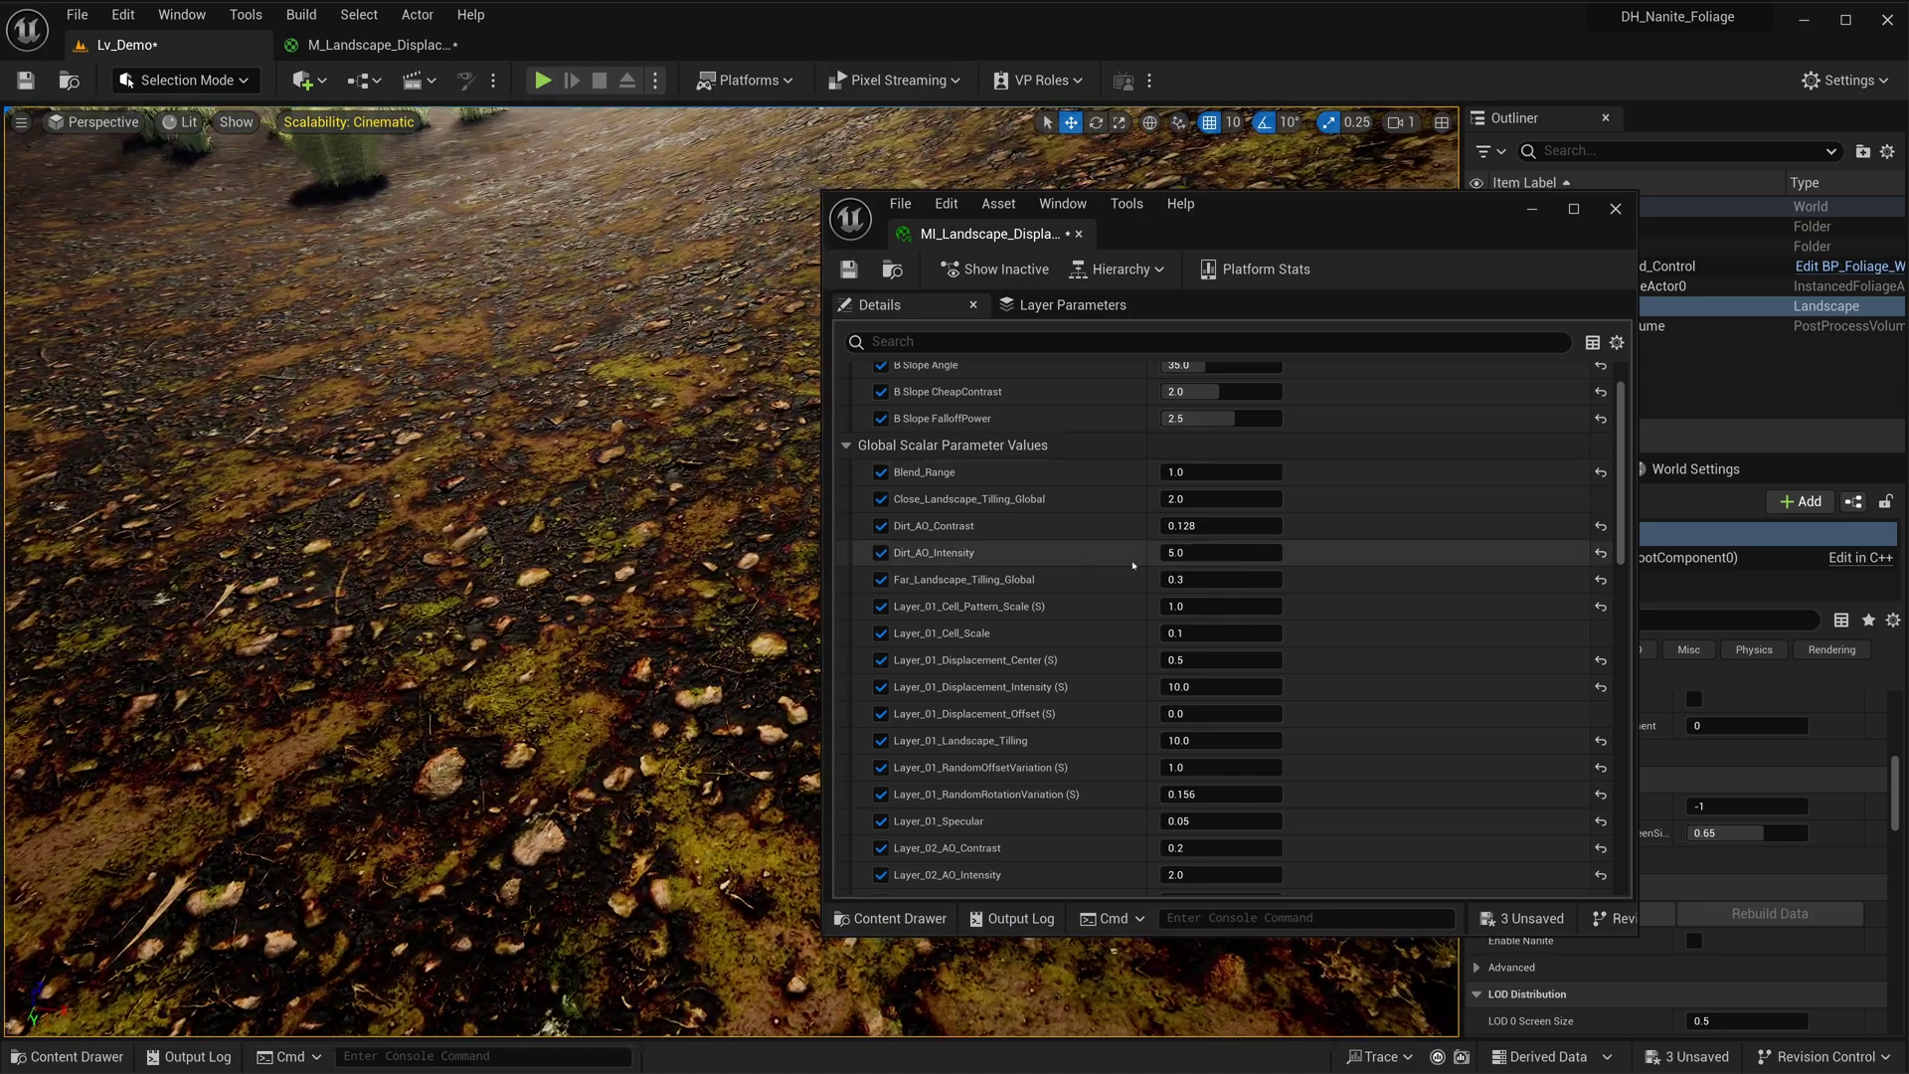
# - Try Dirt_AO_Intensity at 2 and at 0, and set Dirt_AO_Contrast to 0
pyautogui.click(1197, 555)
pyautogui.write('2')
pyautogui.press('Return')
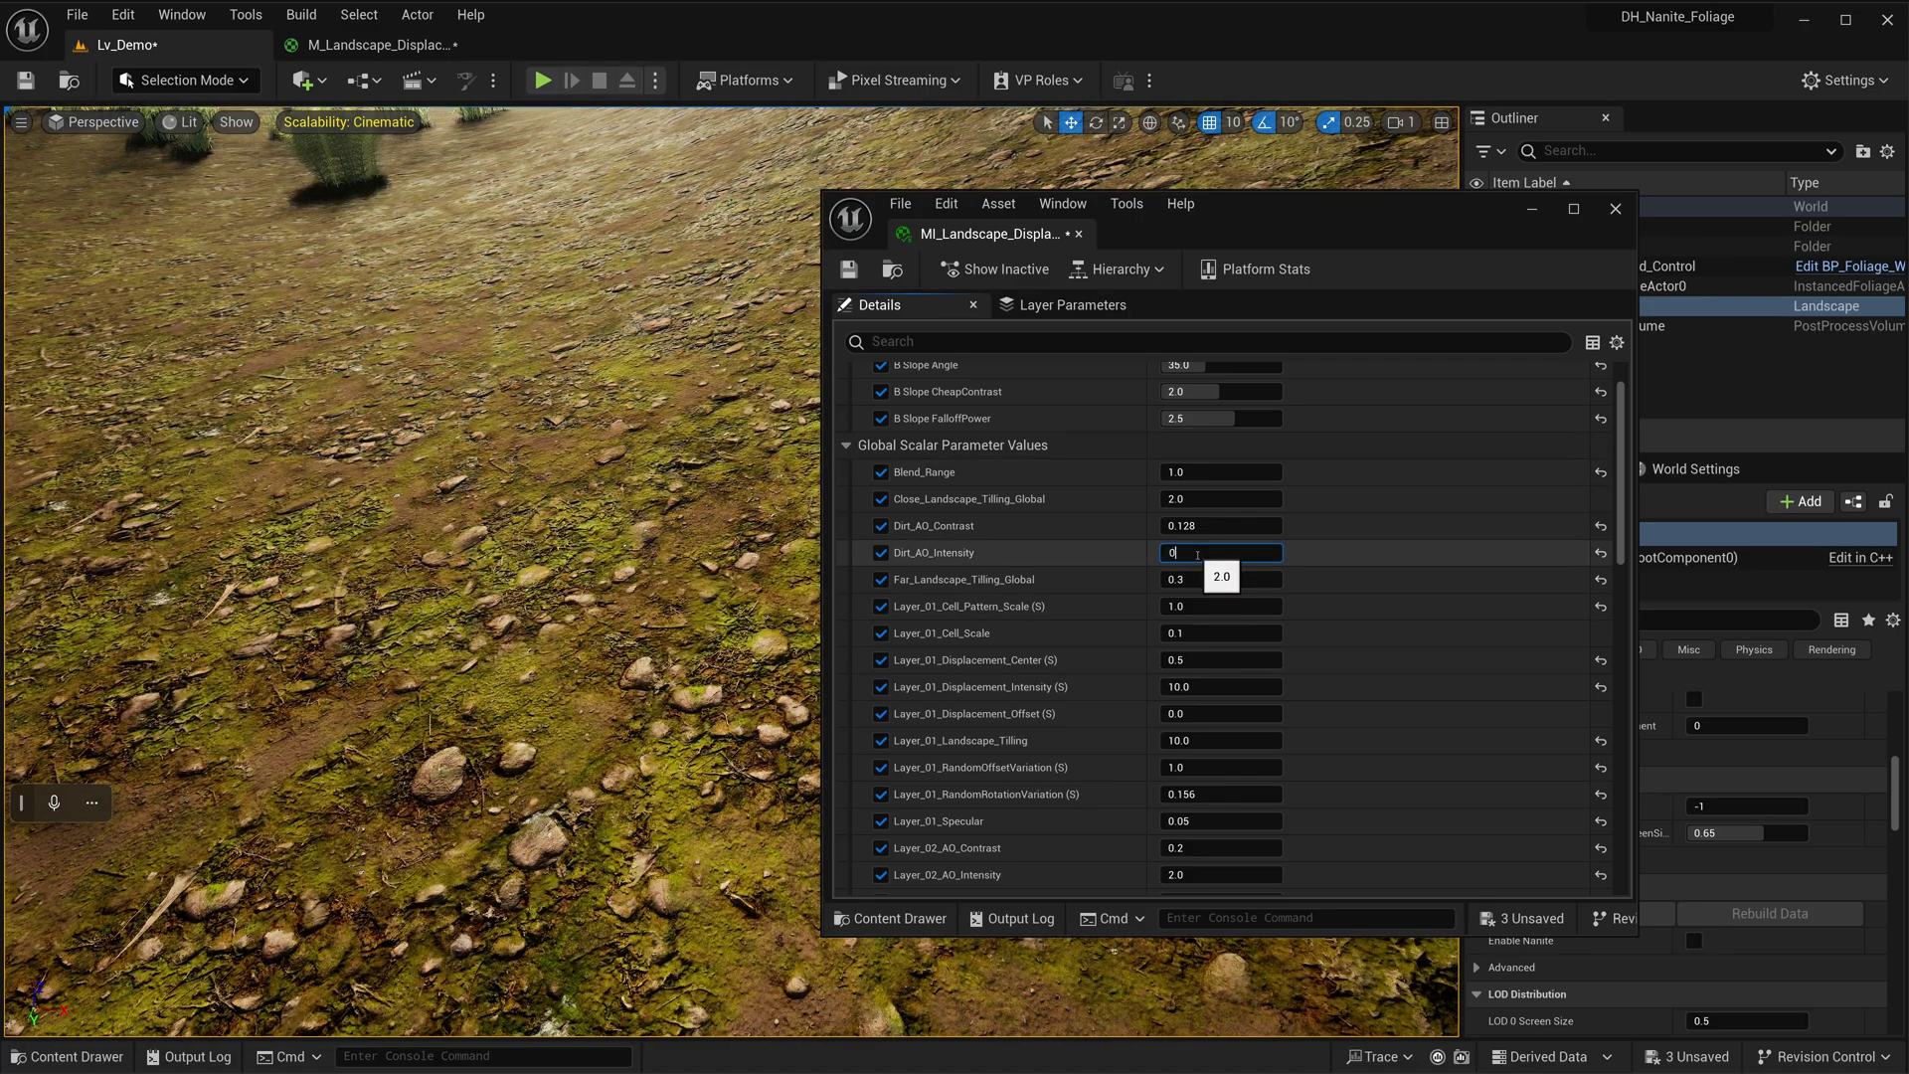
pyautogui.press('Return')
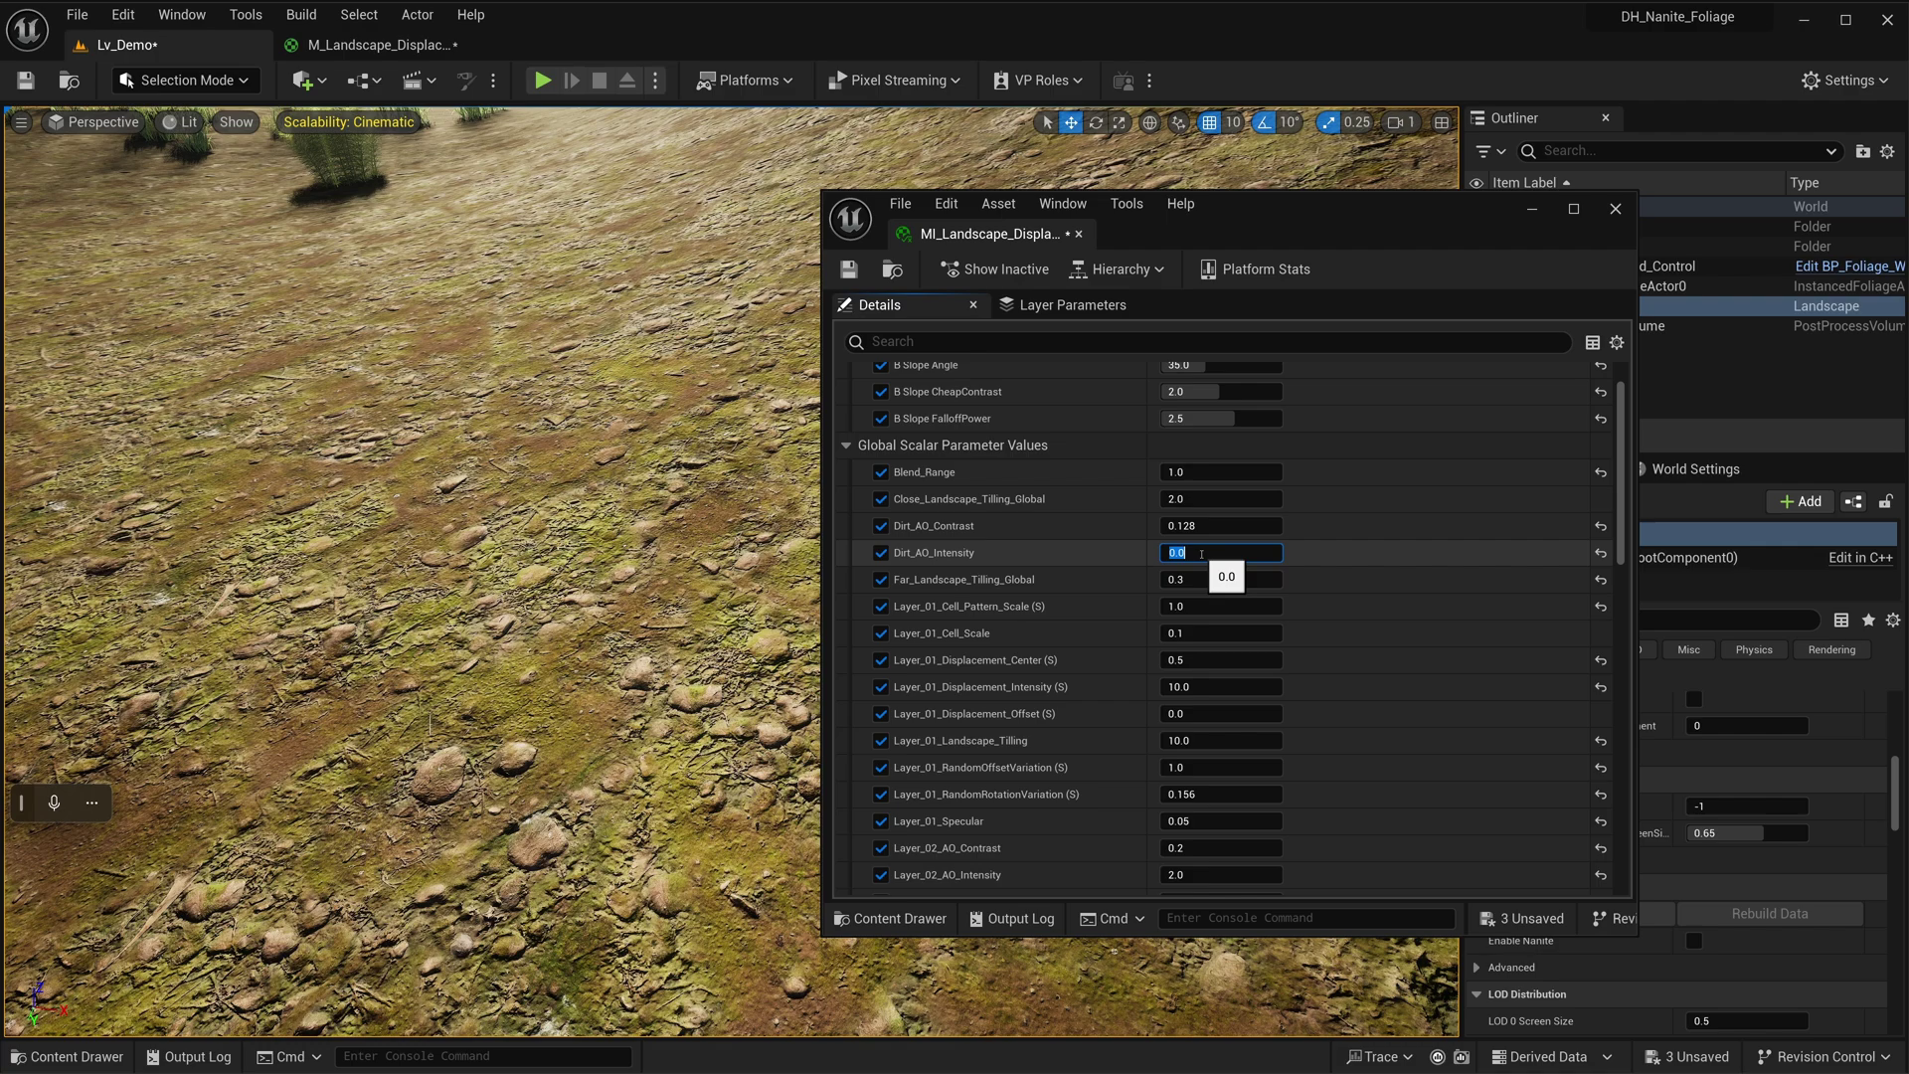
pyautogui.click(1187, 527)
pyautogui.write('0')
pyautogui.press('Return')
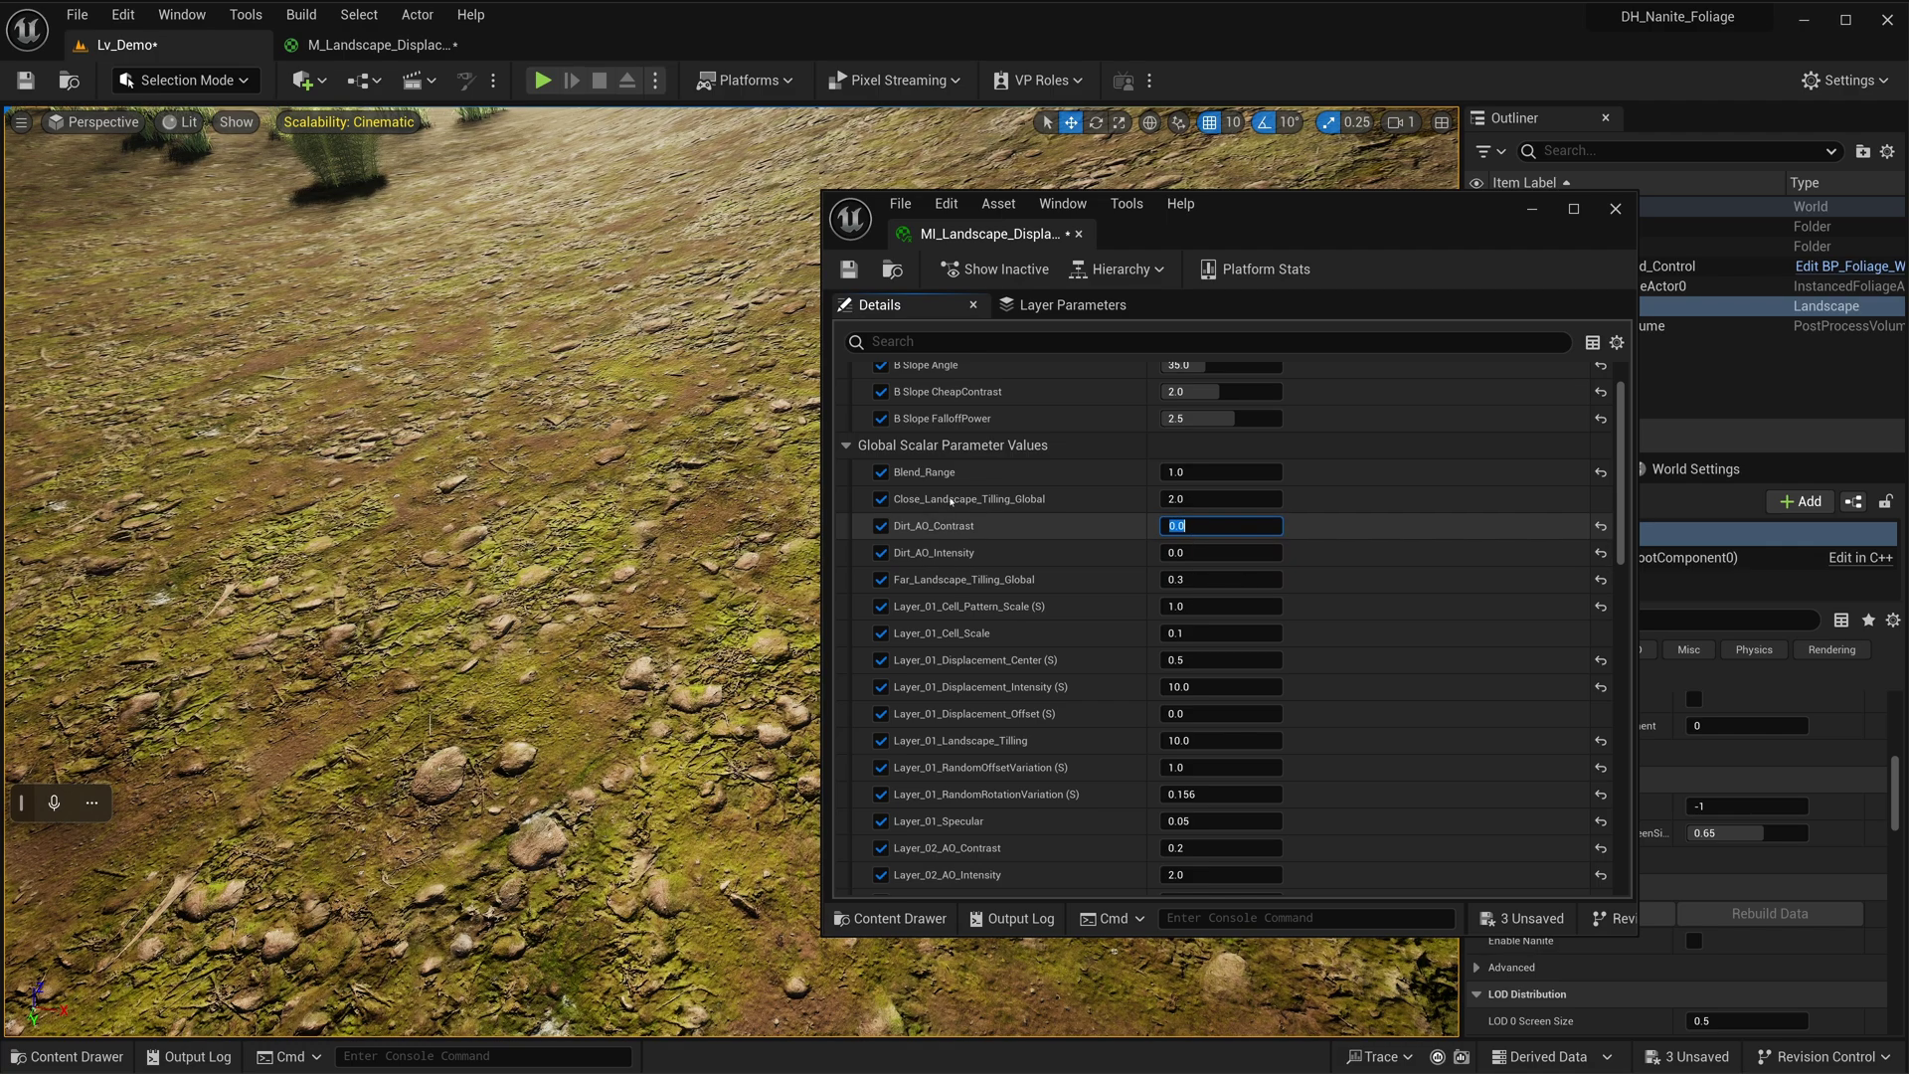
pyautogui.click(951, 565)
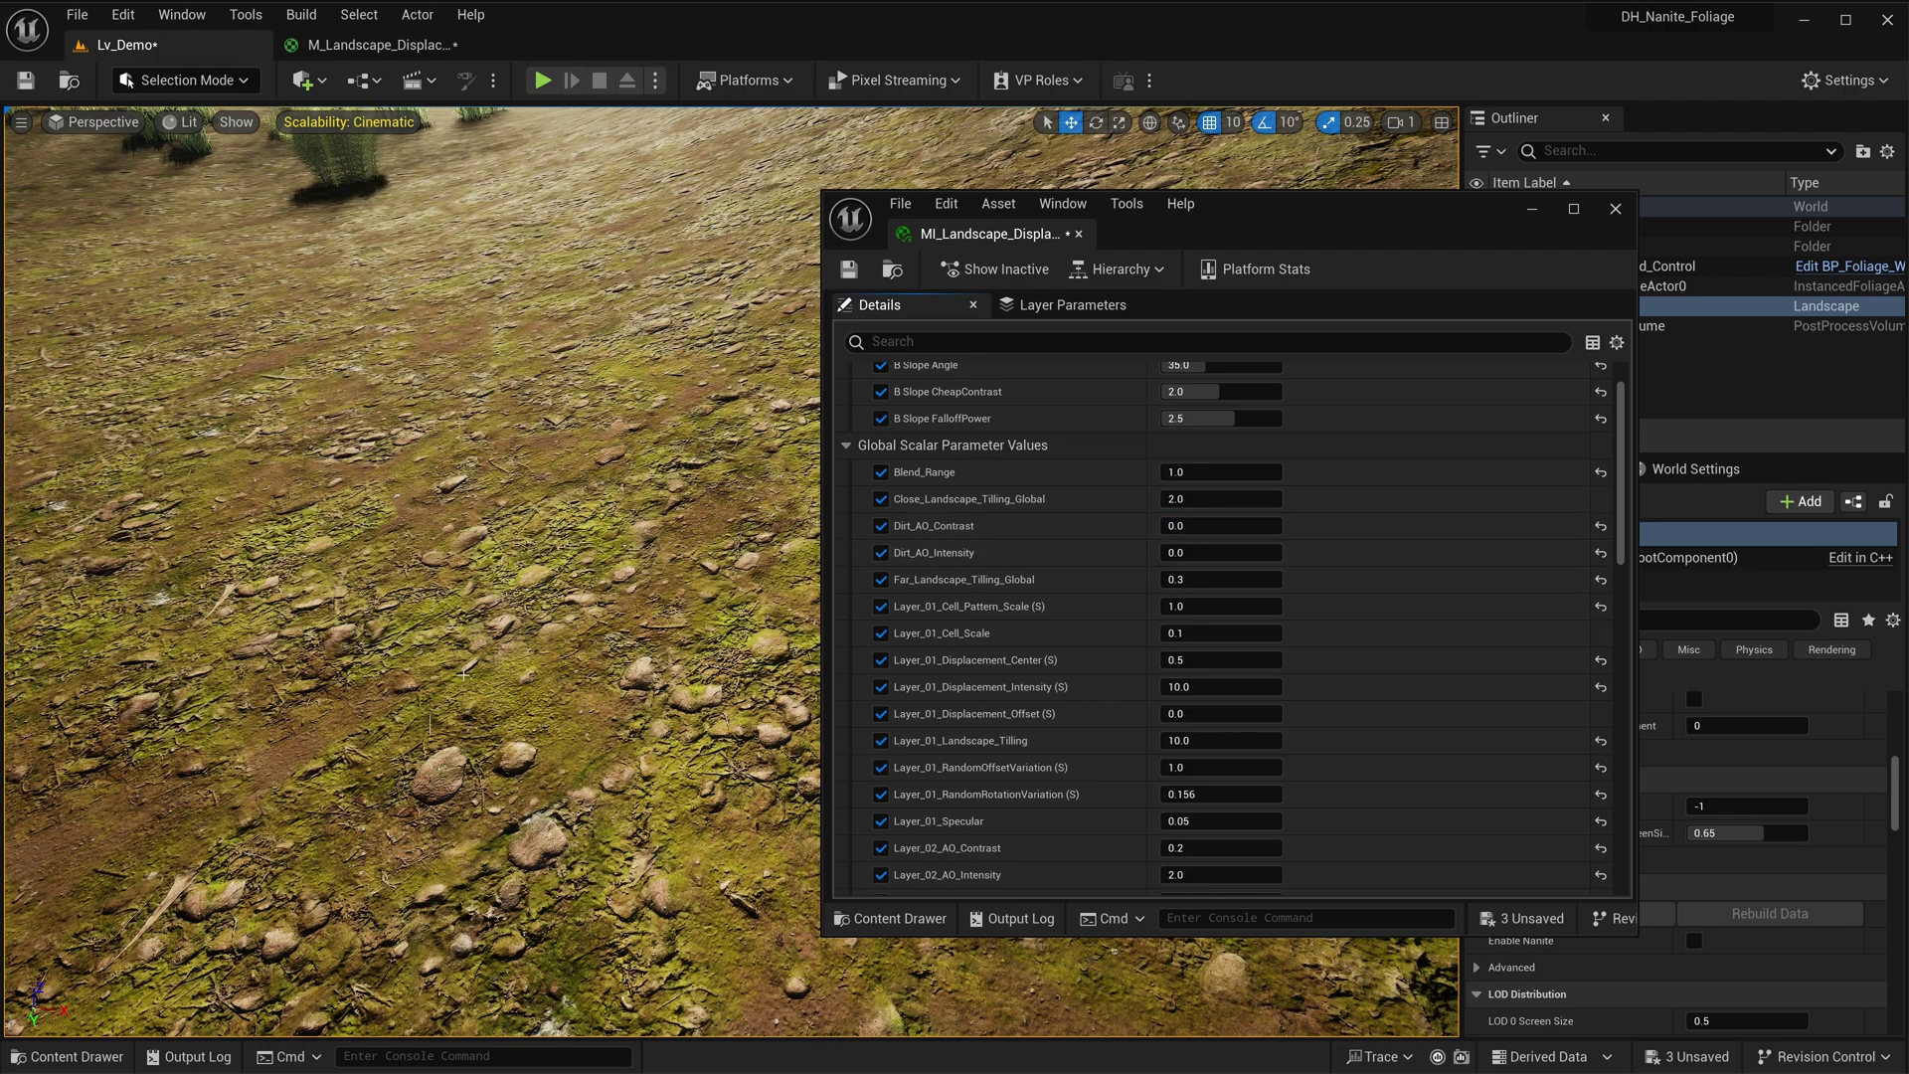
# - Set Dirt_AO_Contrast to 0.2 in the landscape material instance
pyautogui.moveTo(696, 557); pyautogui.dragTo(606, 538, button='right')
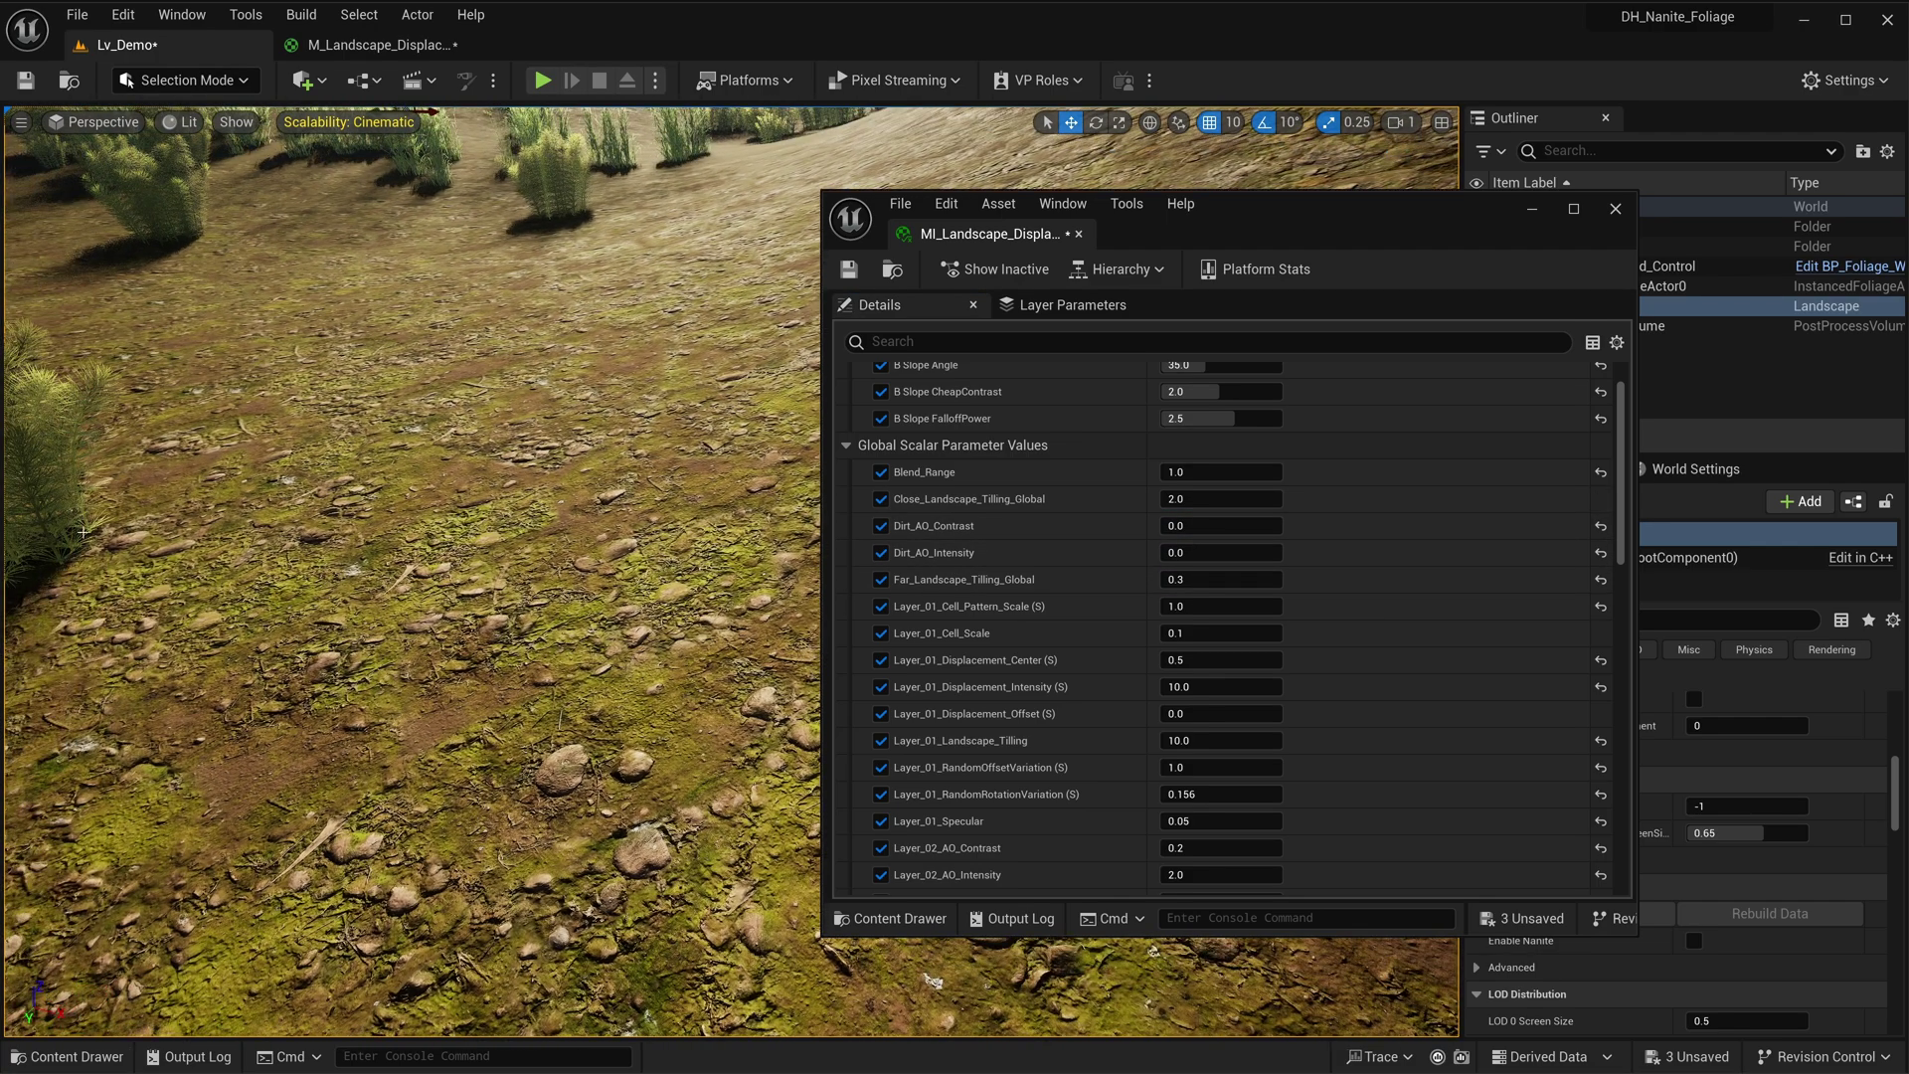
pyautogui.click(1220, 524)
pyautogui.write('0.2')
pyautogui.press('Return')
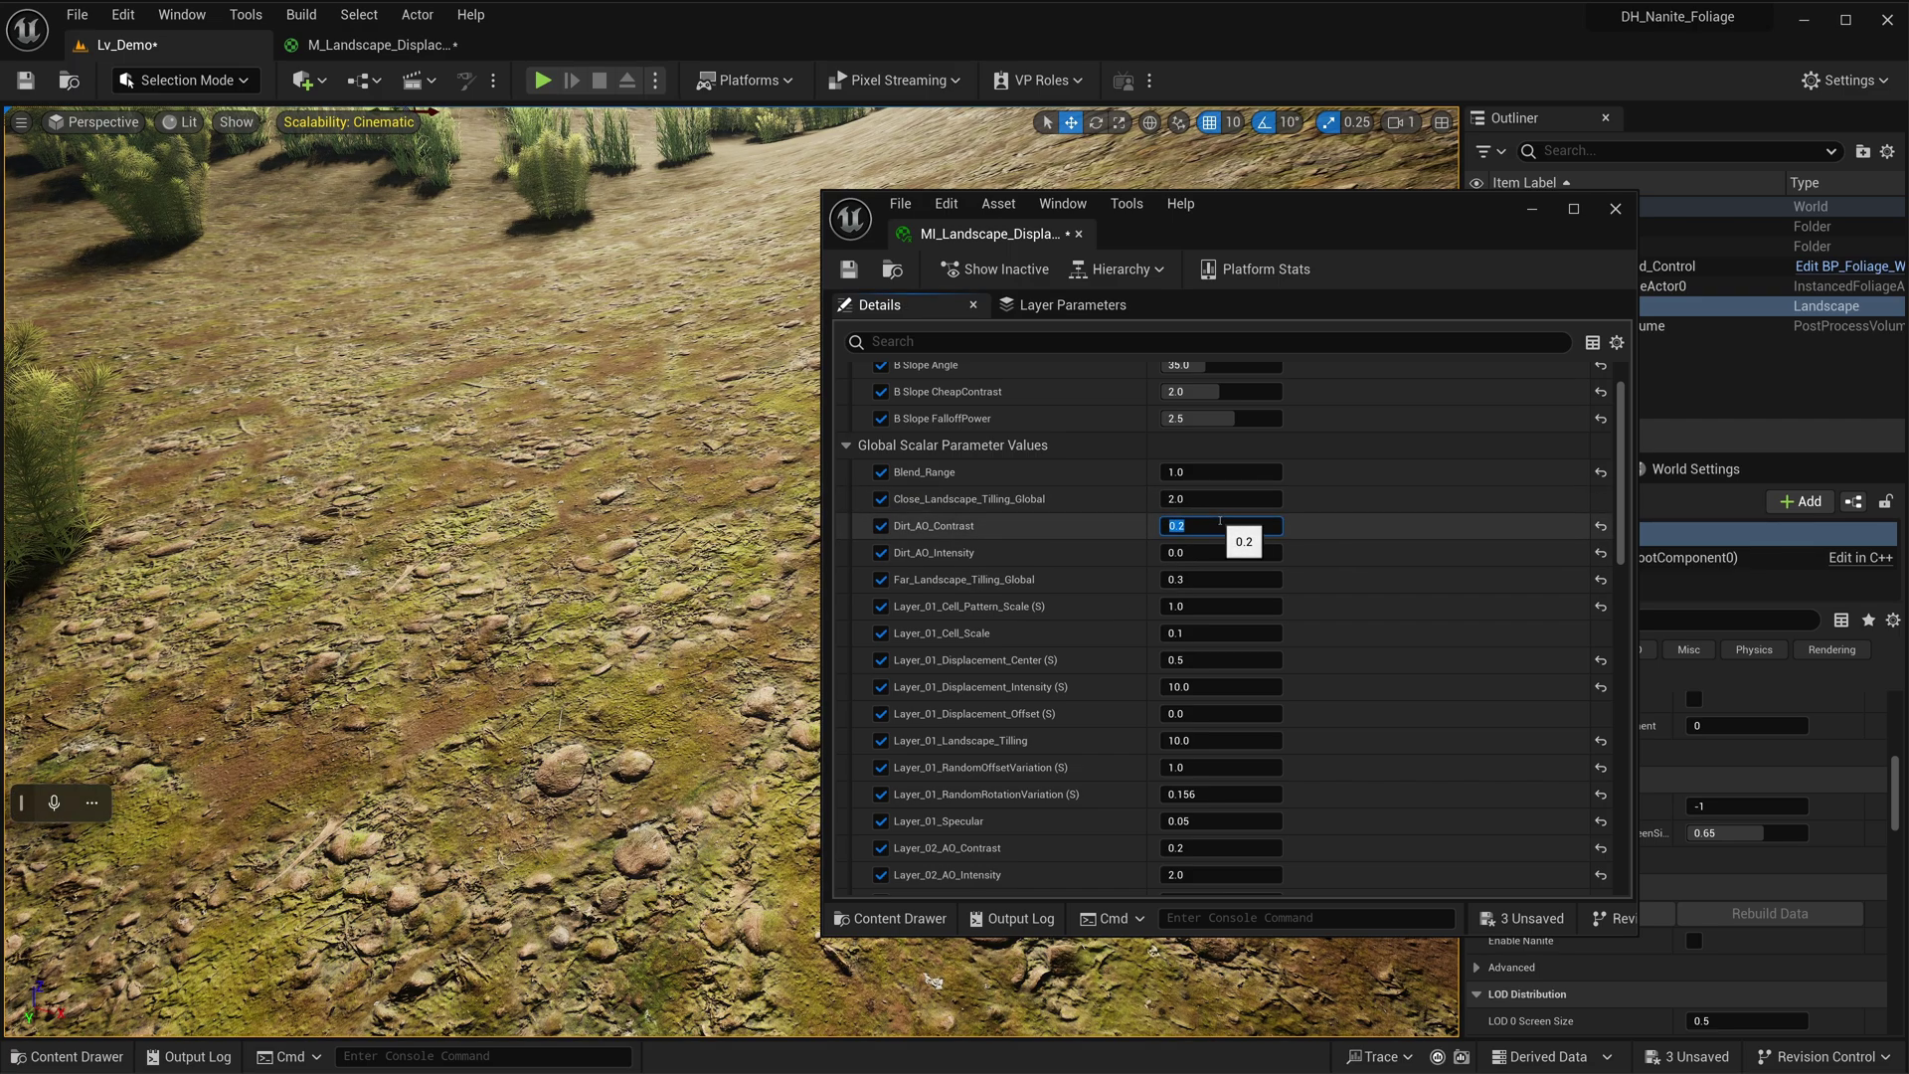
# - Try Dirt_AO_Intensity at 1 and at 2, and settle on 1.5
pyautogui.click(1208, 554)
pyautogui.write('1')
pyautogui.press('Return')
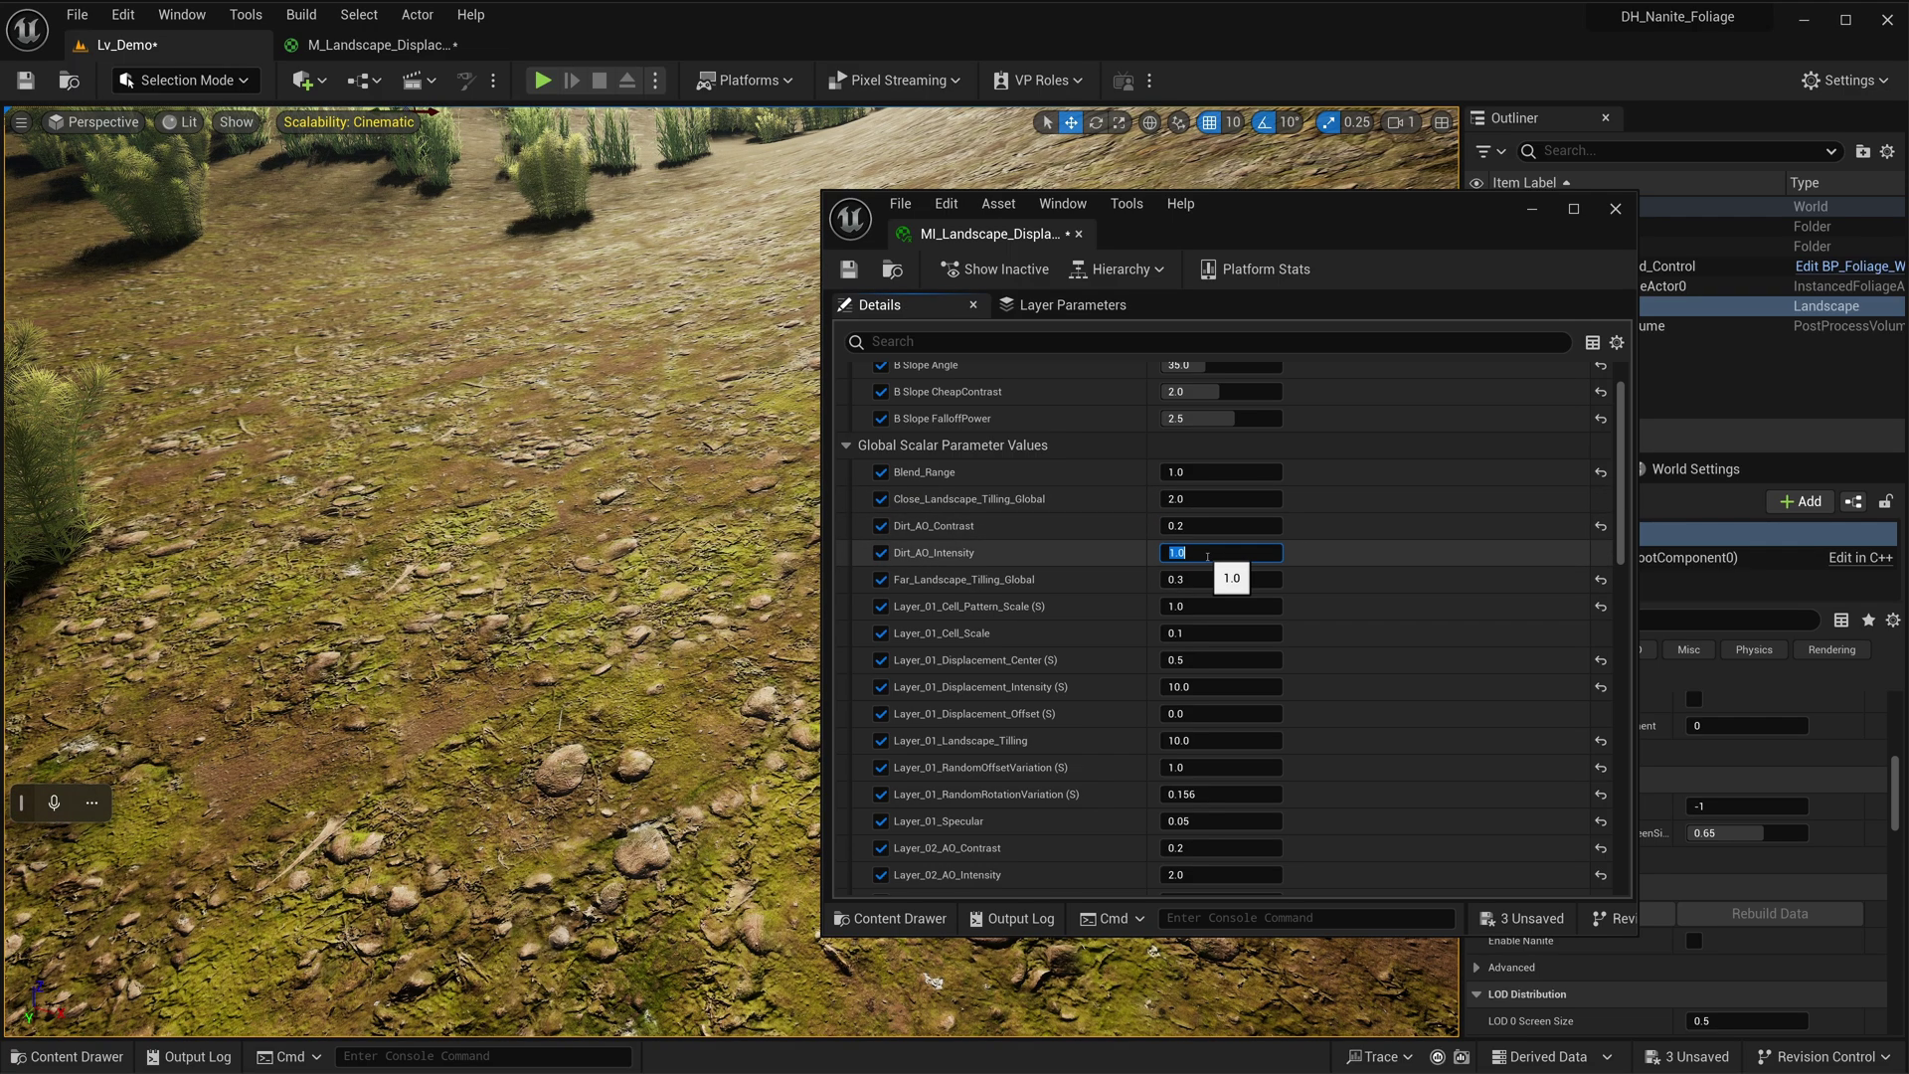
pyautogui.write('2')
pyautogui.press('Return')
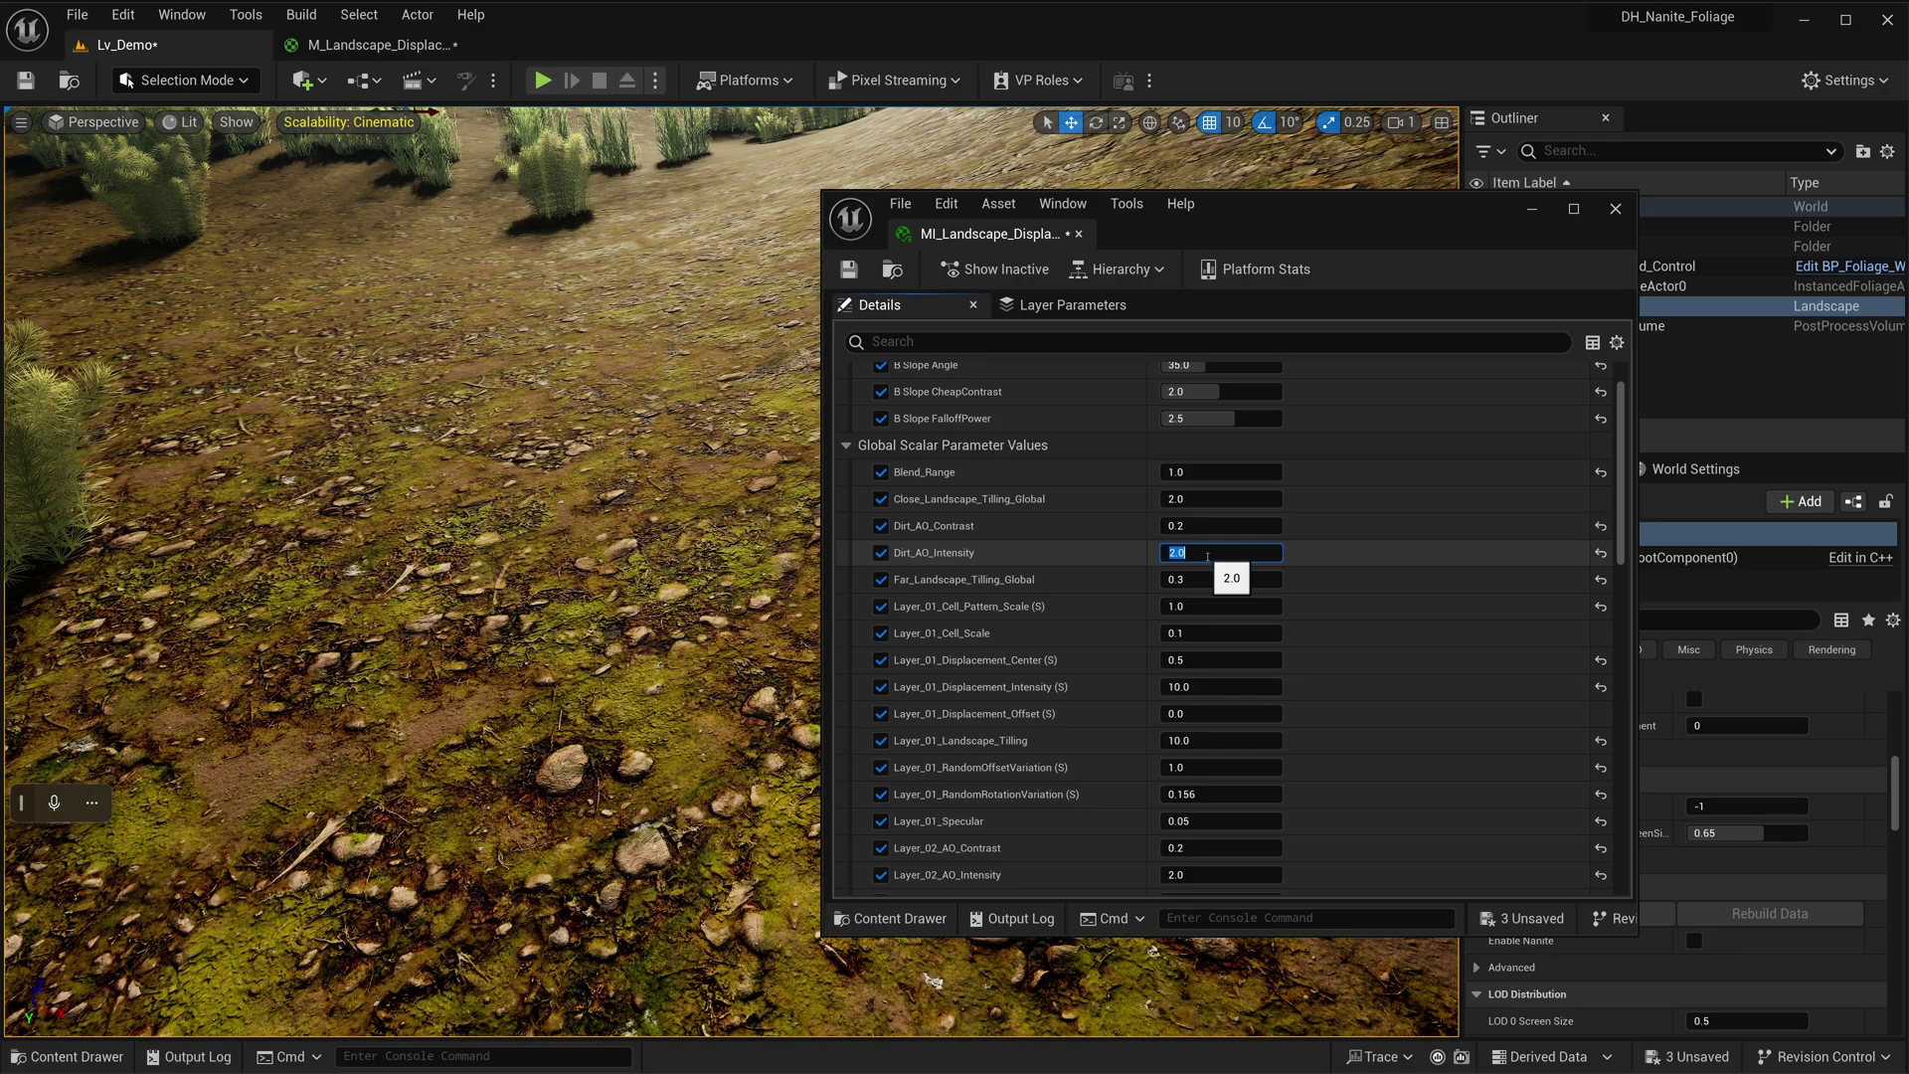
pyautogui.write('1.5')
pyautogui.press('Return')
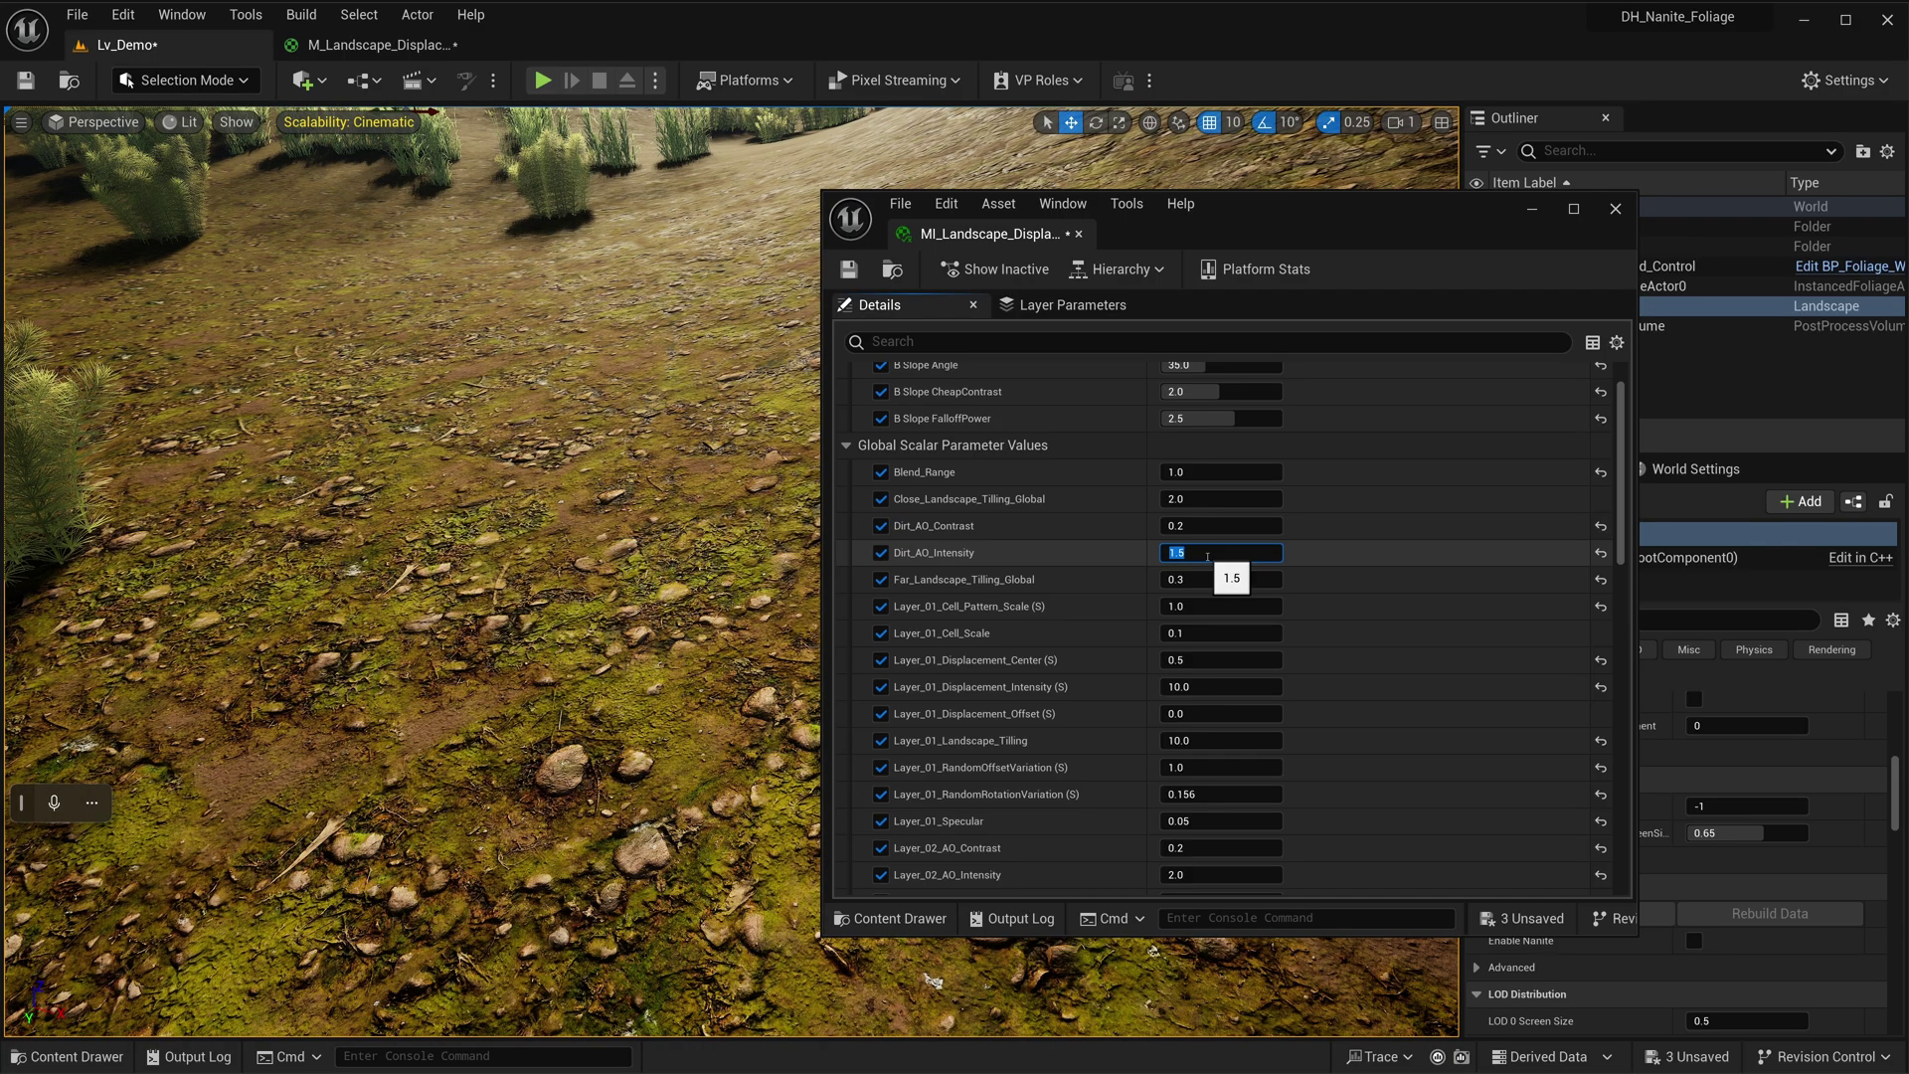
# - Examine the dirt and moss ground shading from several viewpoints, moving the material instance window off the viewport
pyautogui.moveTo(696, 557); pyautogui.dragTo(736, 597, button='right')
pyautogui.moveTo(696, 527); pyautogui.dragTo(756, 557, button='right')
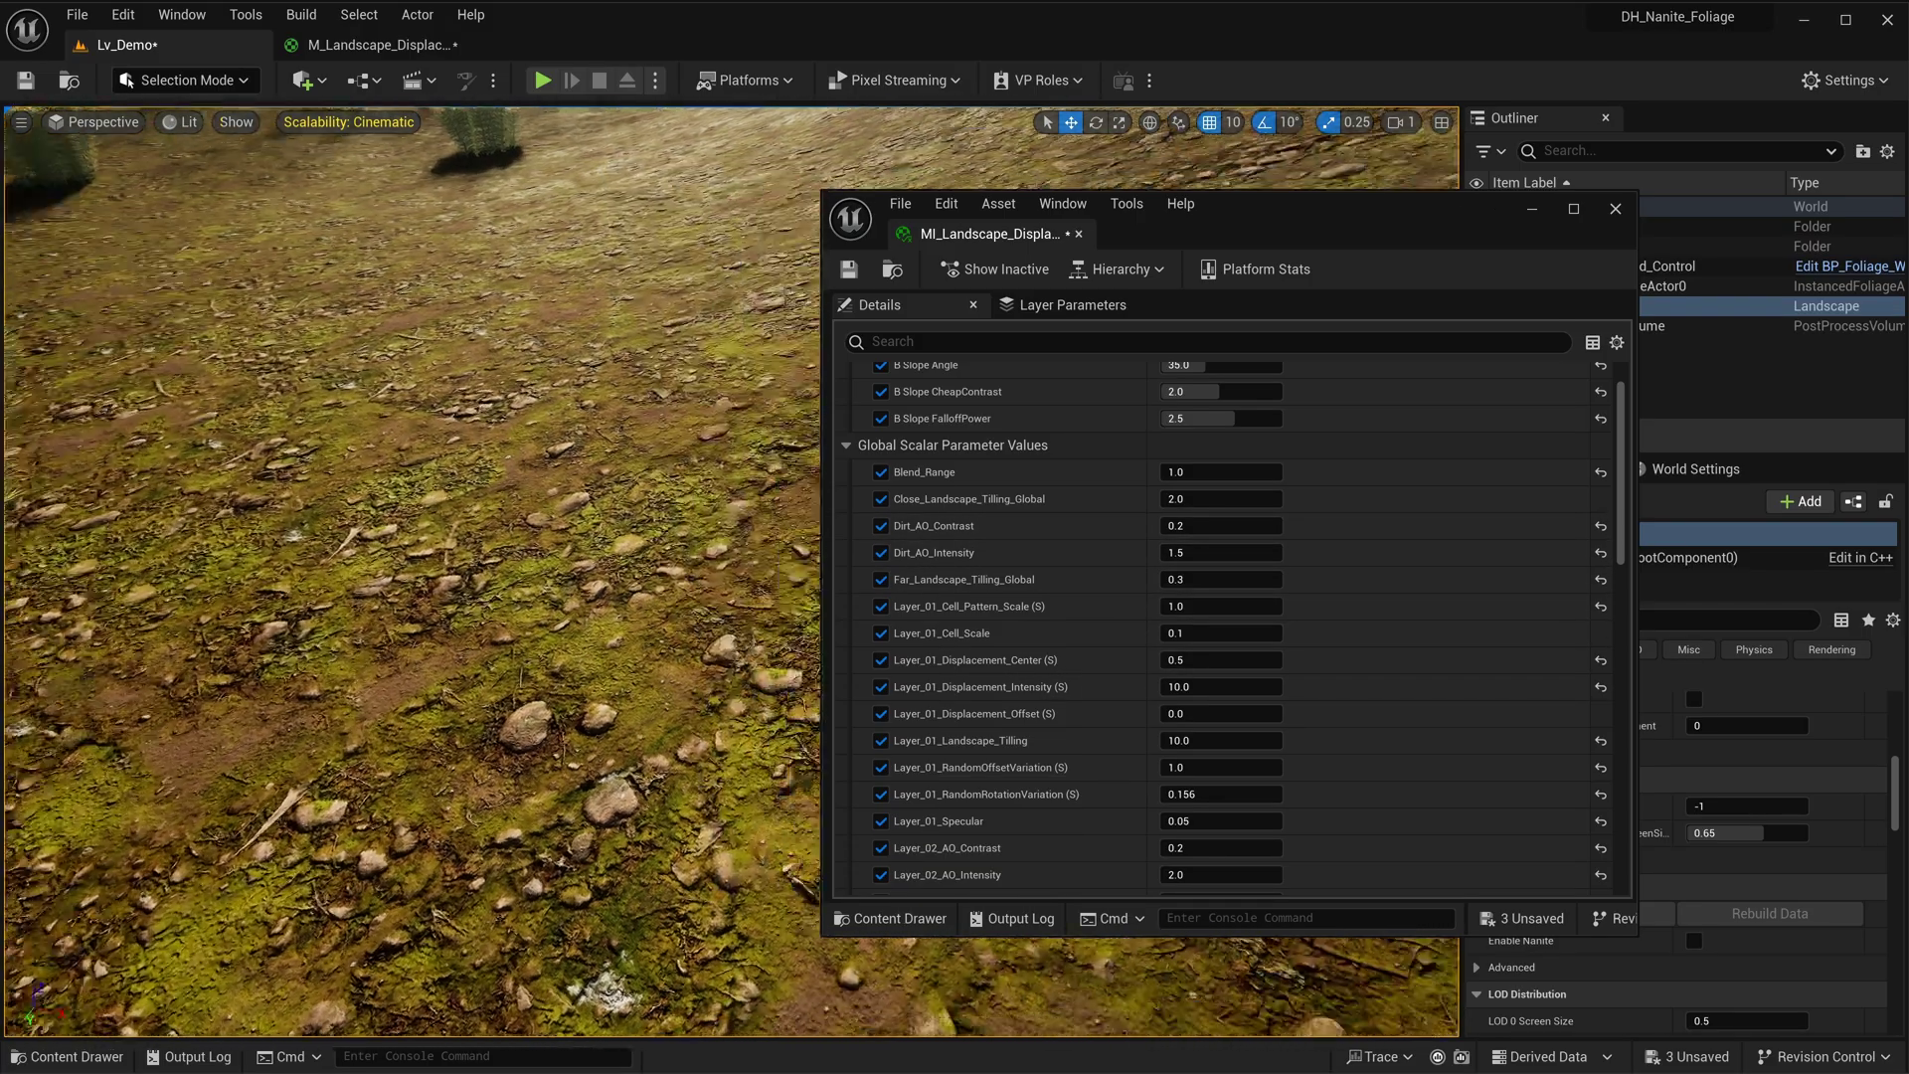
pyautogui.moveTo(568, 656); pyautogui.dragTo(527, 681, button='right')
pyautogui.scroll(-1, 587, 622)
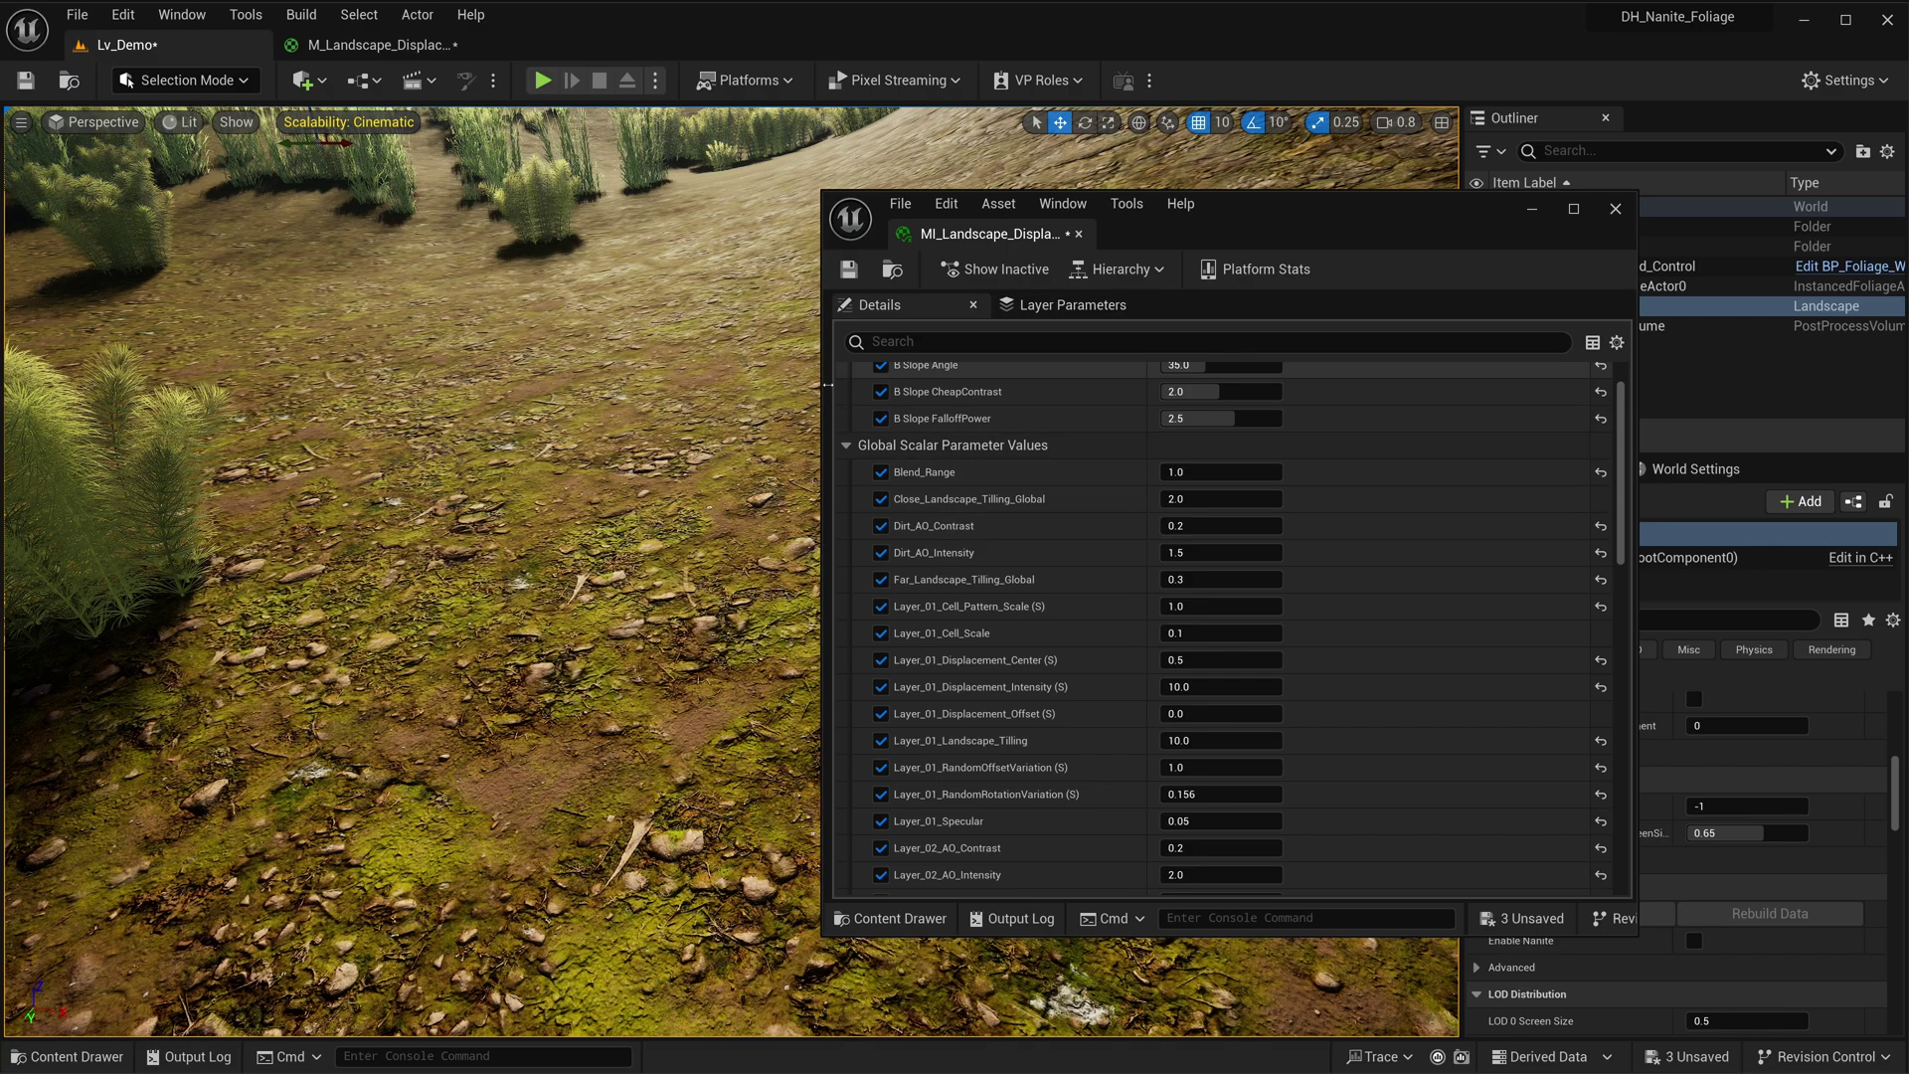
pyautogui.moveTo(1143, 225); pyautogui.dragTo(1099, 0)
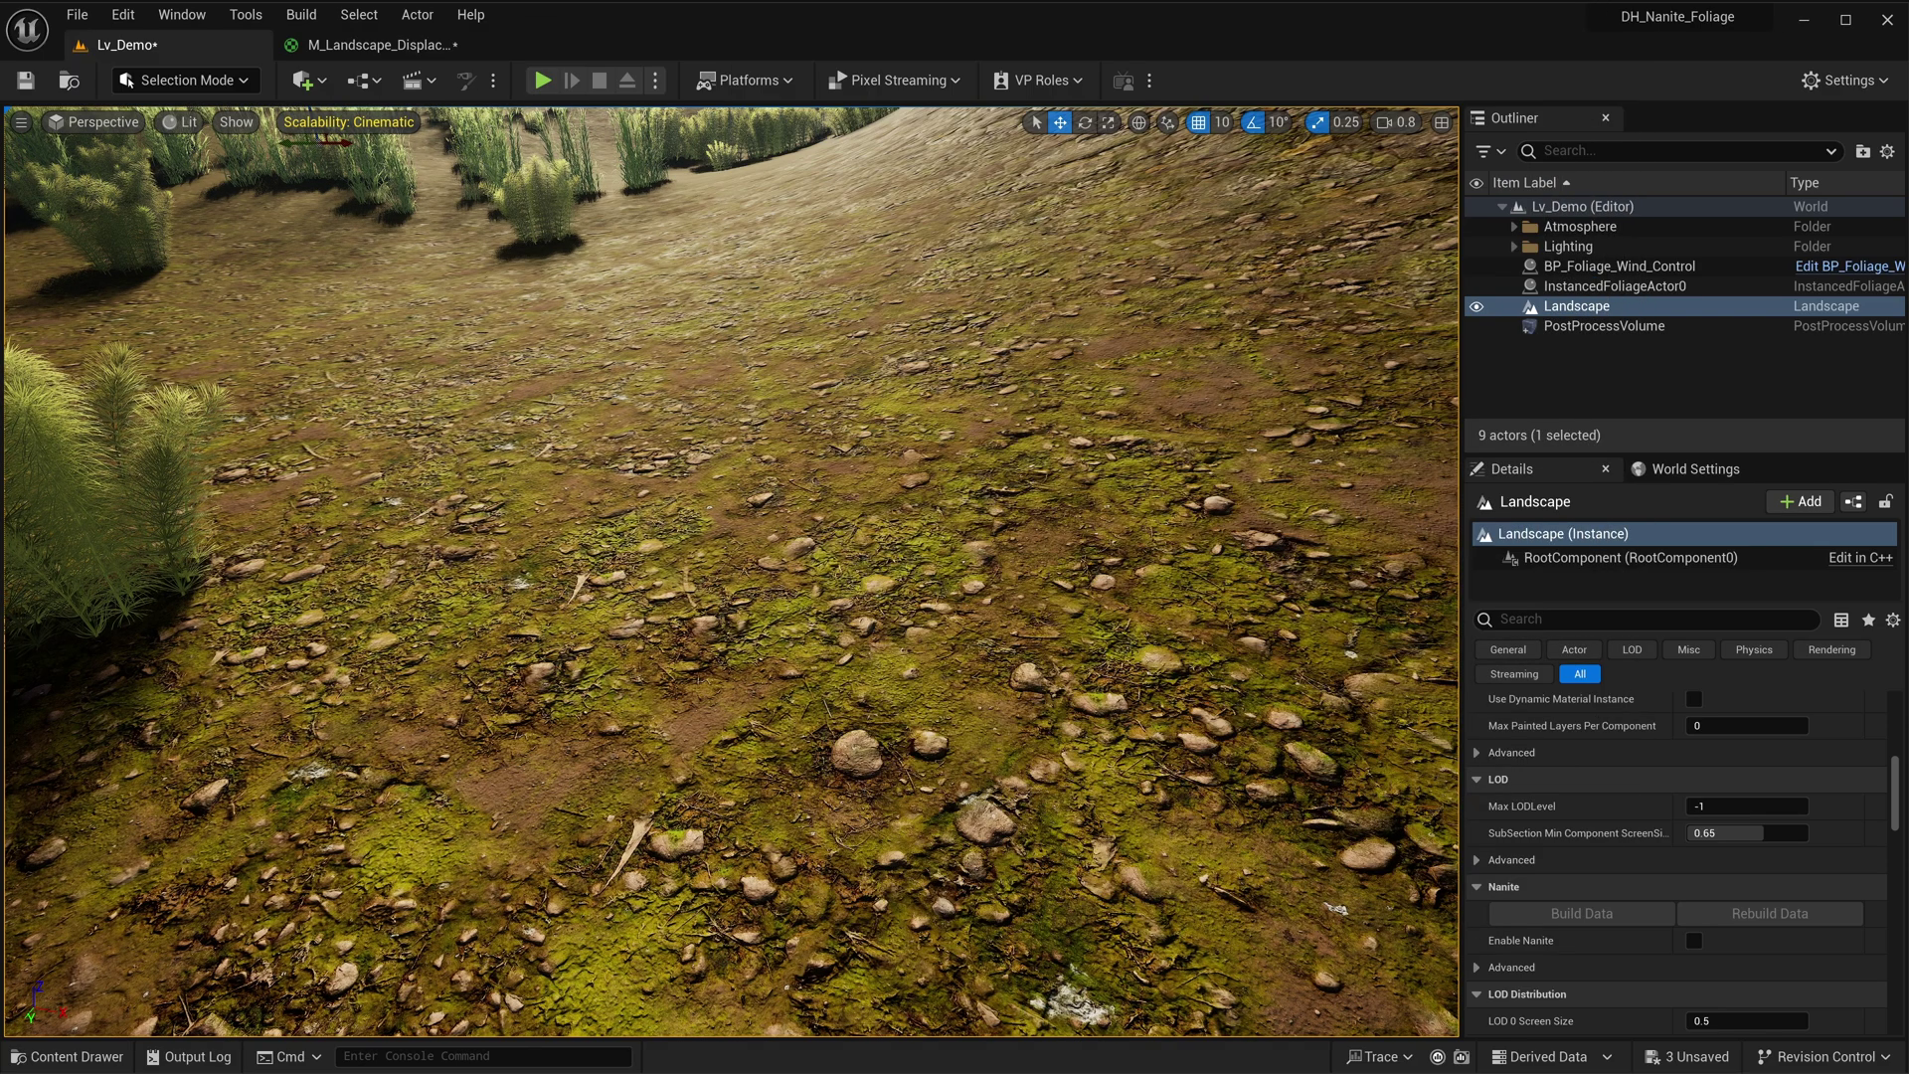
pyautogui.moveTo(1034, 552); pyautogui.dragTo(997, 552, button='right')
# - Create a new material named M_Test in the Content folder and open it for editing
pyautogui.hotkey('ctrl', 'space')
pyautogui.rightClick(923, 939)
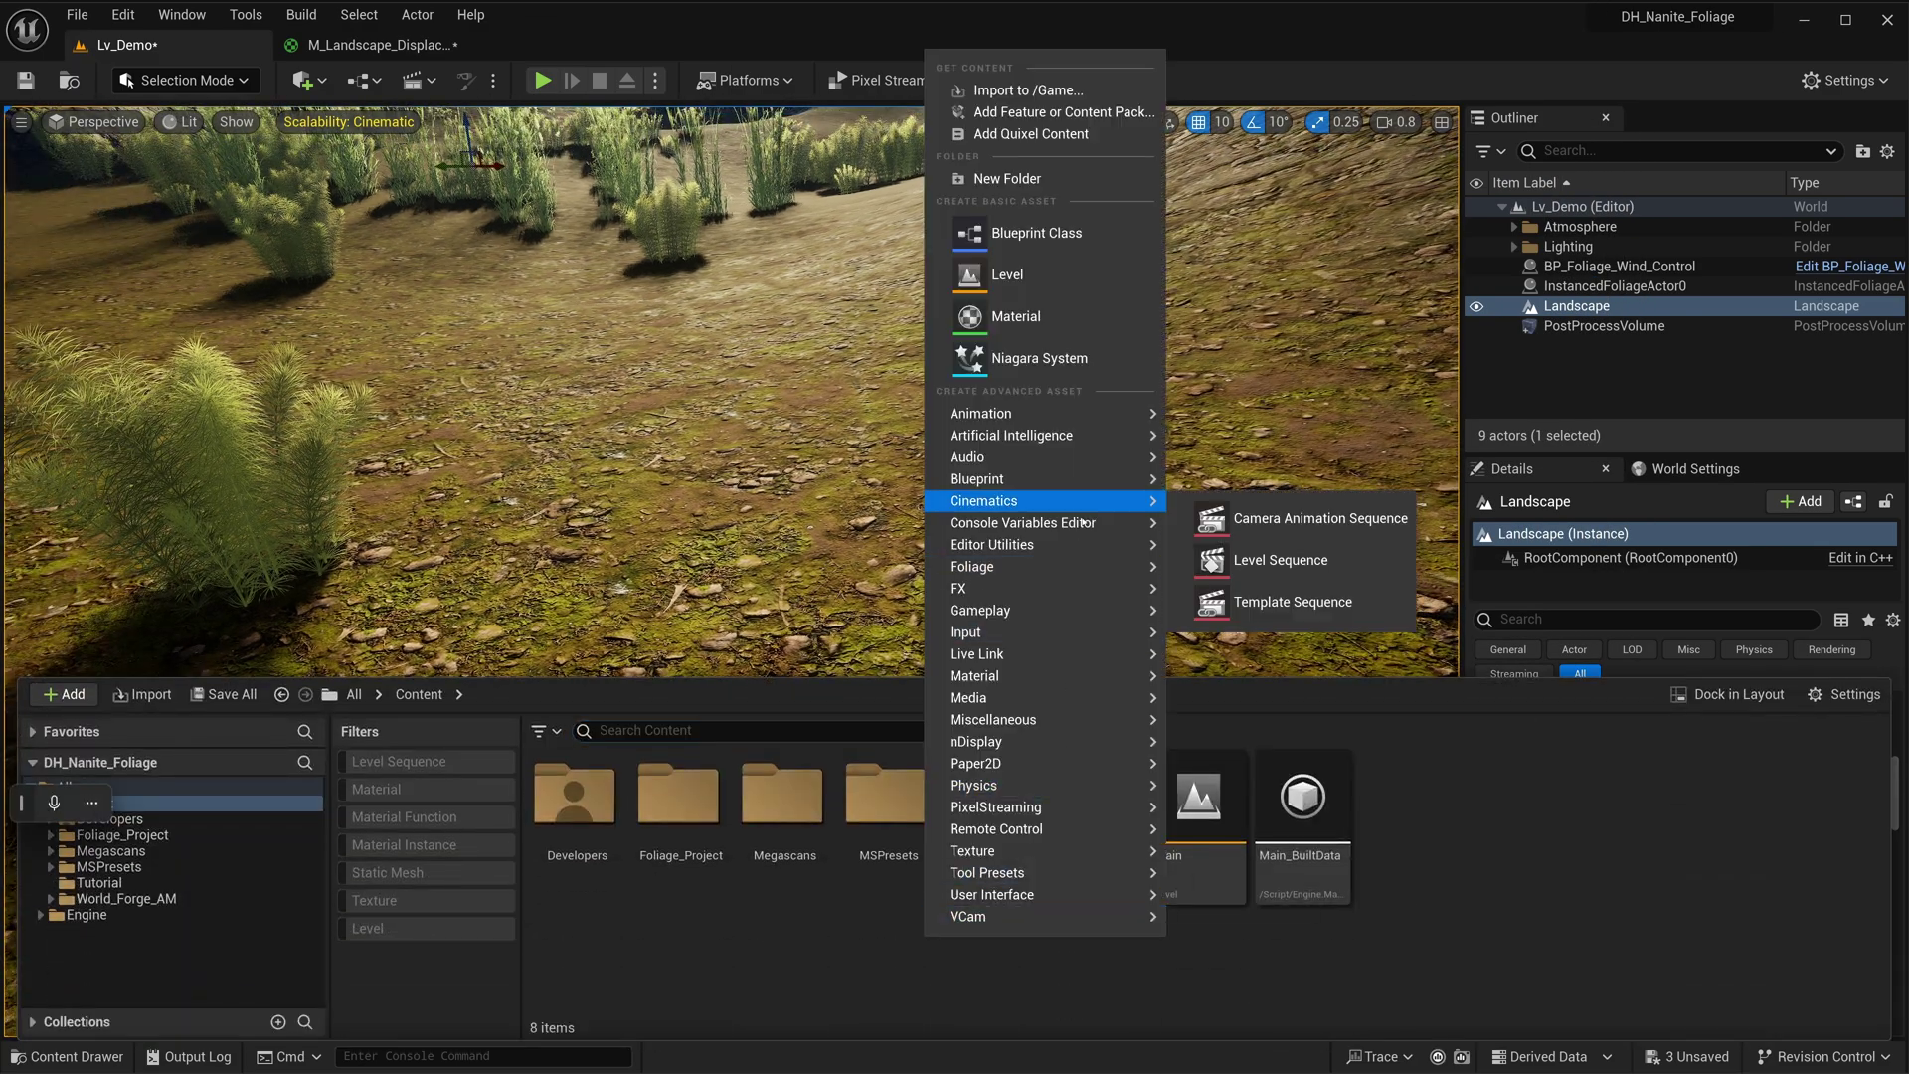
pyautogui.moveTo(1004, 696)
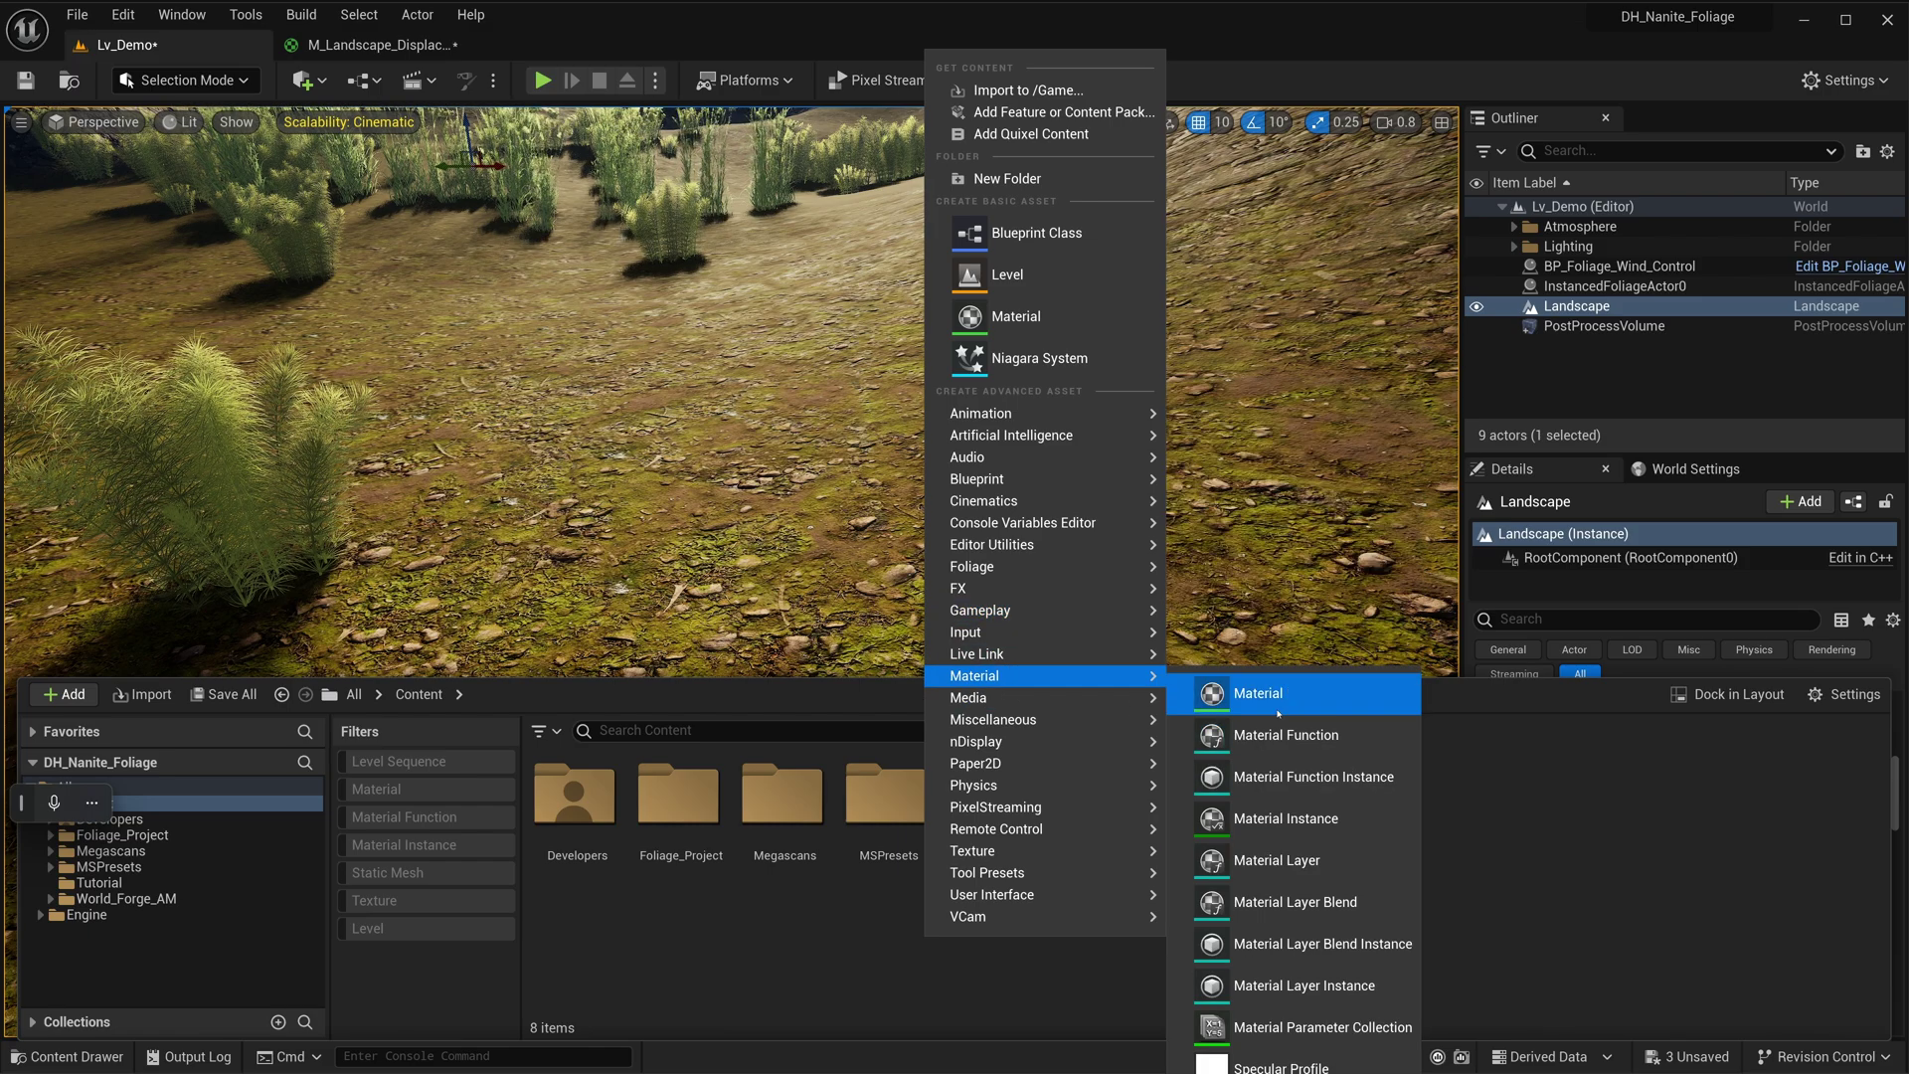
pyautogui.click(1272, 696)
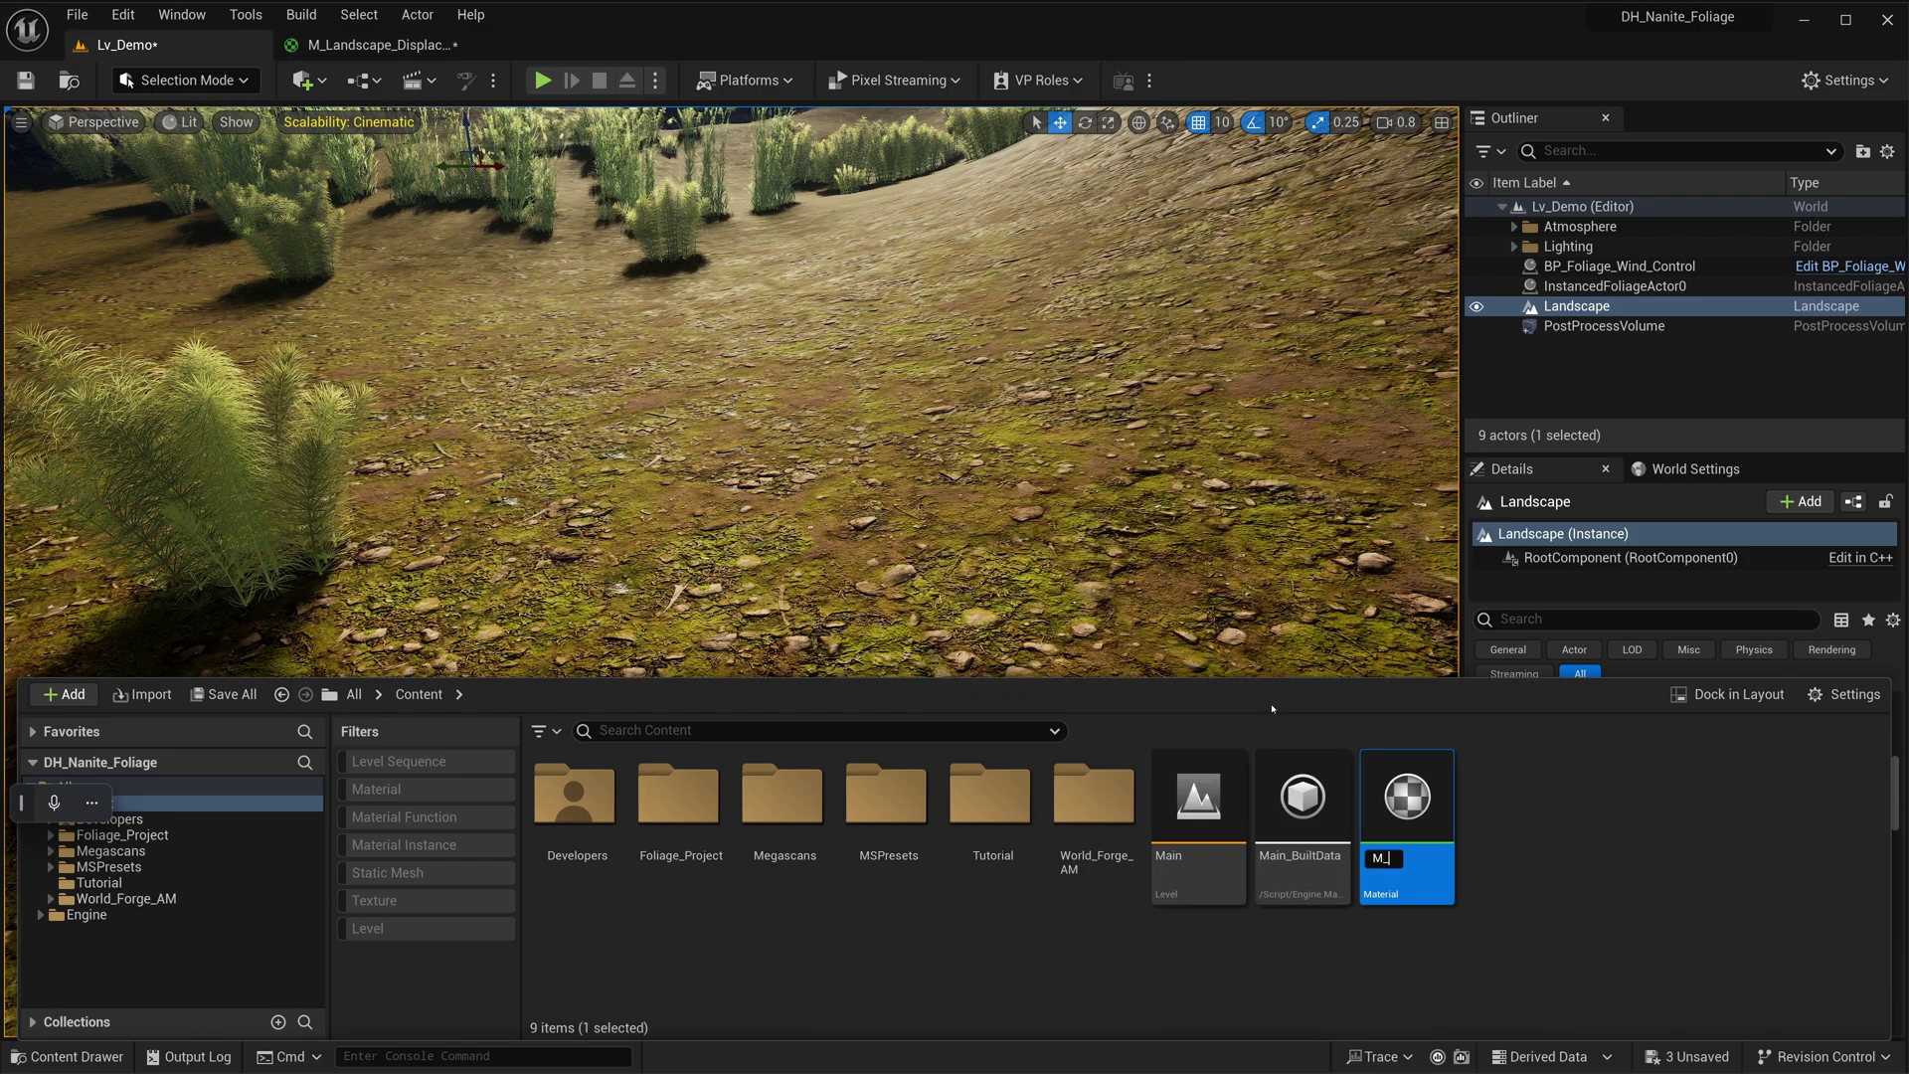
pyautogui.write('M_Test')
pyautogui.press('Return')
pyautogui.doubleClick(1231, 786)
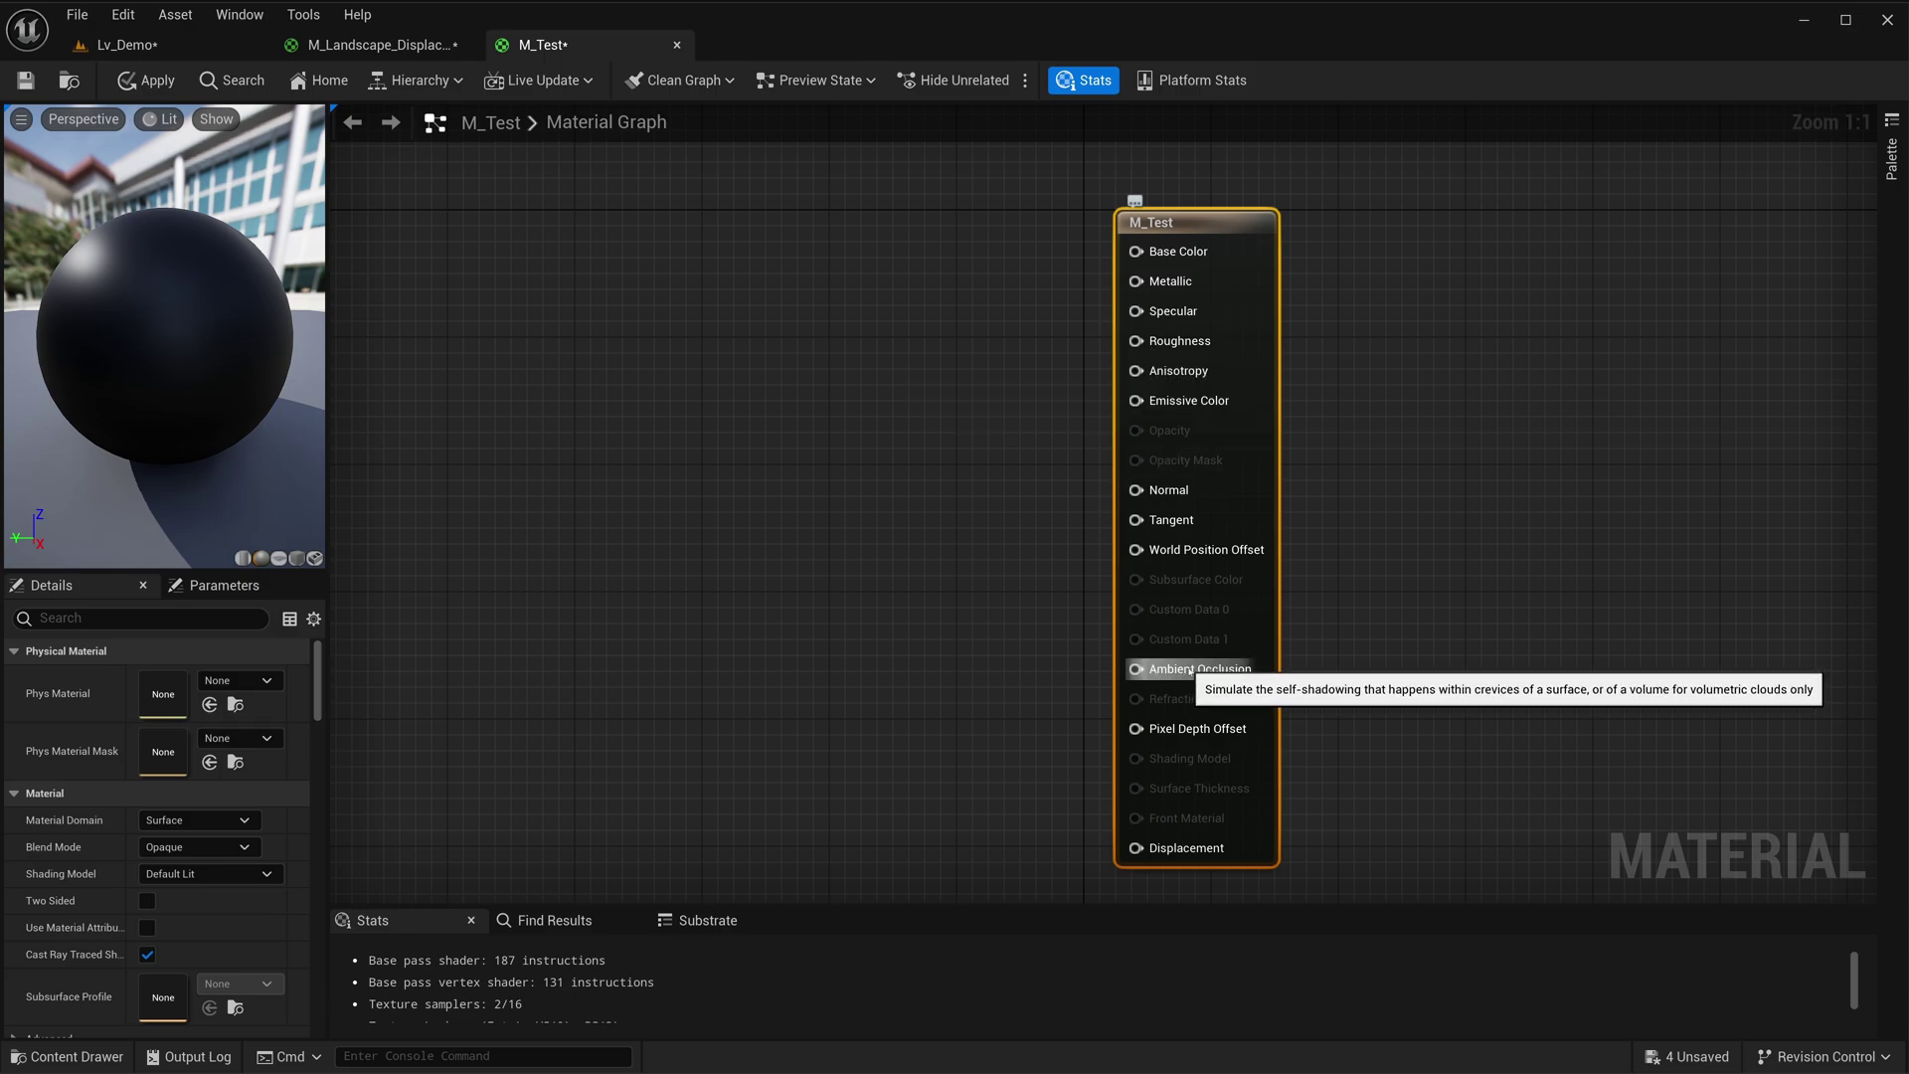
# - Add the grayscale cracked soil texture from Megascans/Surfaces/Cracked_Soil_Detail_Texture_seymfbrf0 to the M_Test graph as a Texture Sample beside the material node
pyautogui.hotkey('ctrl', 'space')
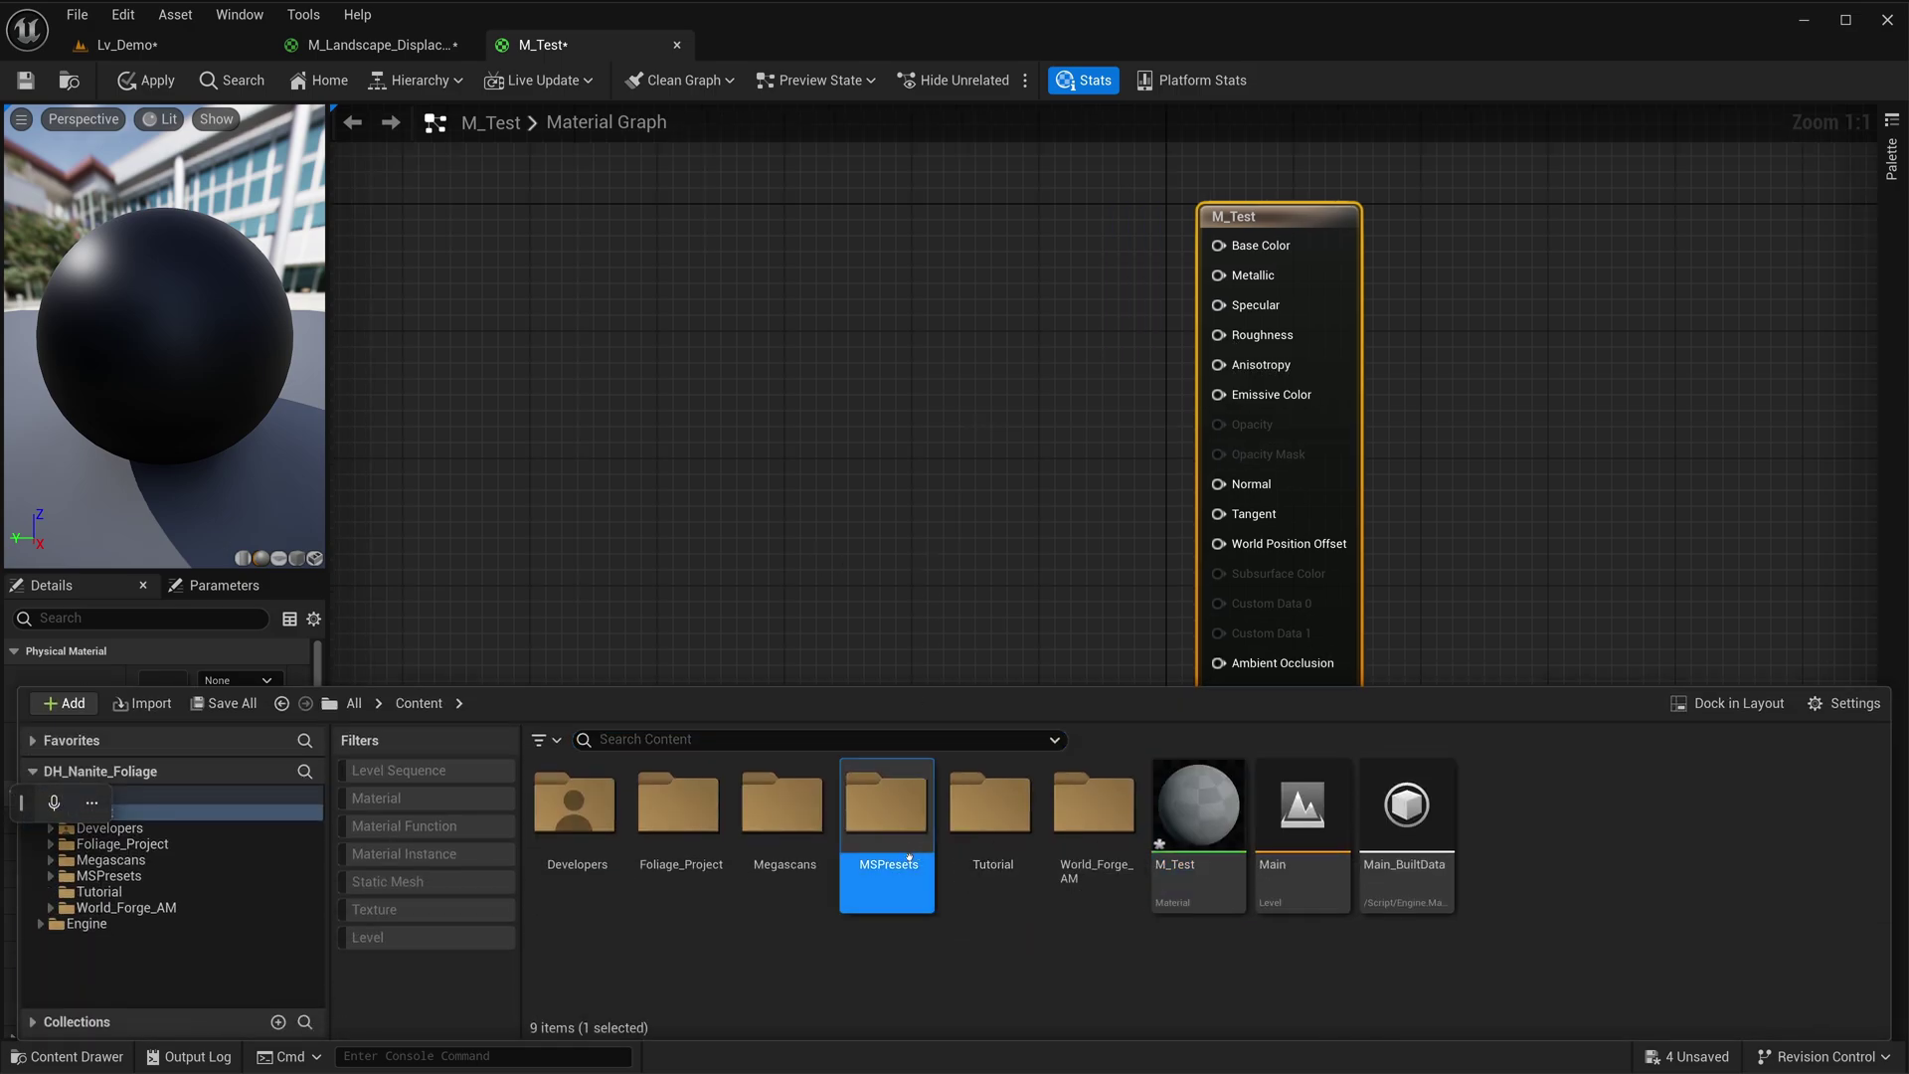
pyautogui.doubleClick(782, 804)
pyautogui.doubleClick(620, 853)
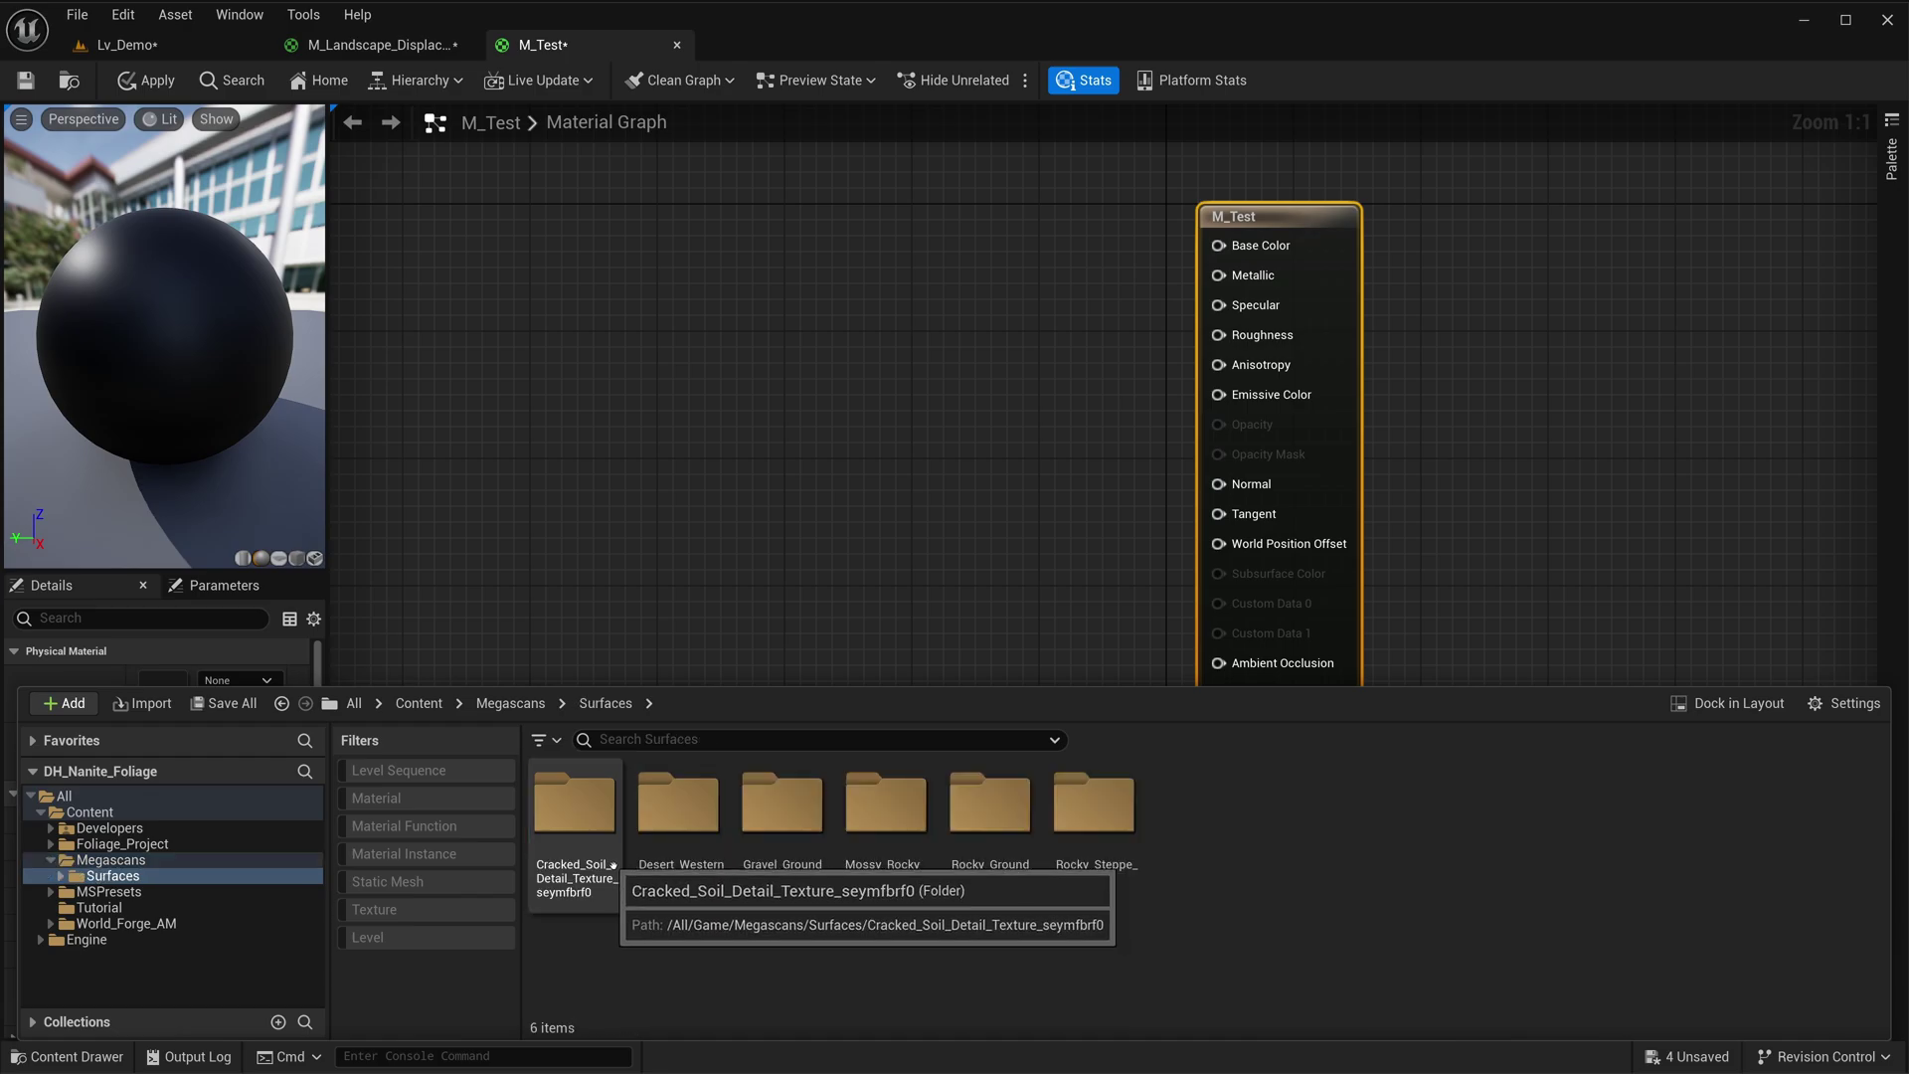
pyautogui.doubleClick(614, 864)
pyautogui.click(679, 908)
pyautogui.moveTo(783, 826); pyautogui.dragTo(664, 396)
pyautogui.moveTo(748, 539); pyautogui.dragTo(621, 660)
pyautogui.moveTo(542, 491); pyautogui.dragTo(671, 471, button='right')
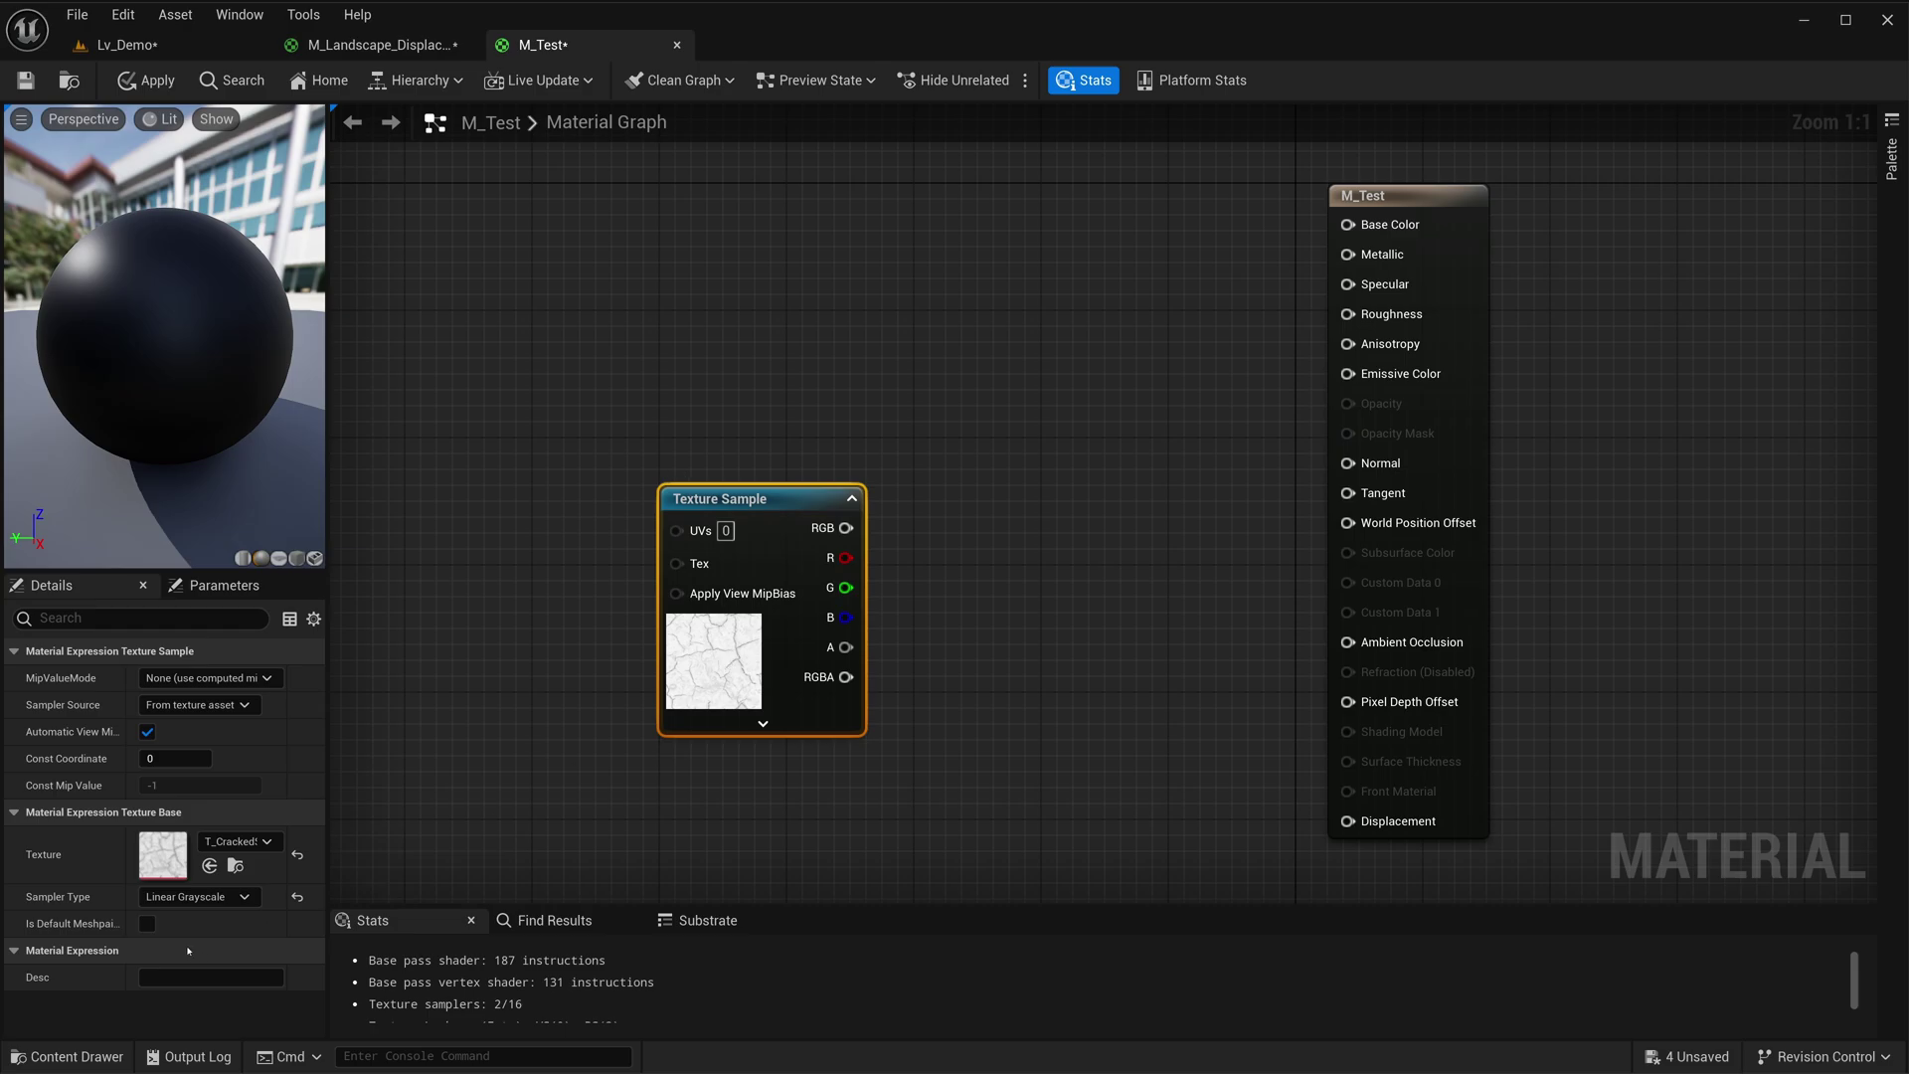
# - Set the Texture Sample's Sampler Type to Masks and open its cracked soil texture asset
pyautogui.click(213, 896)
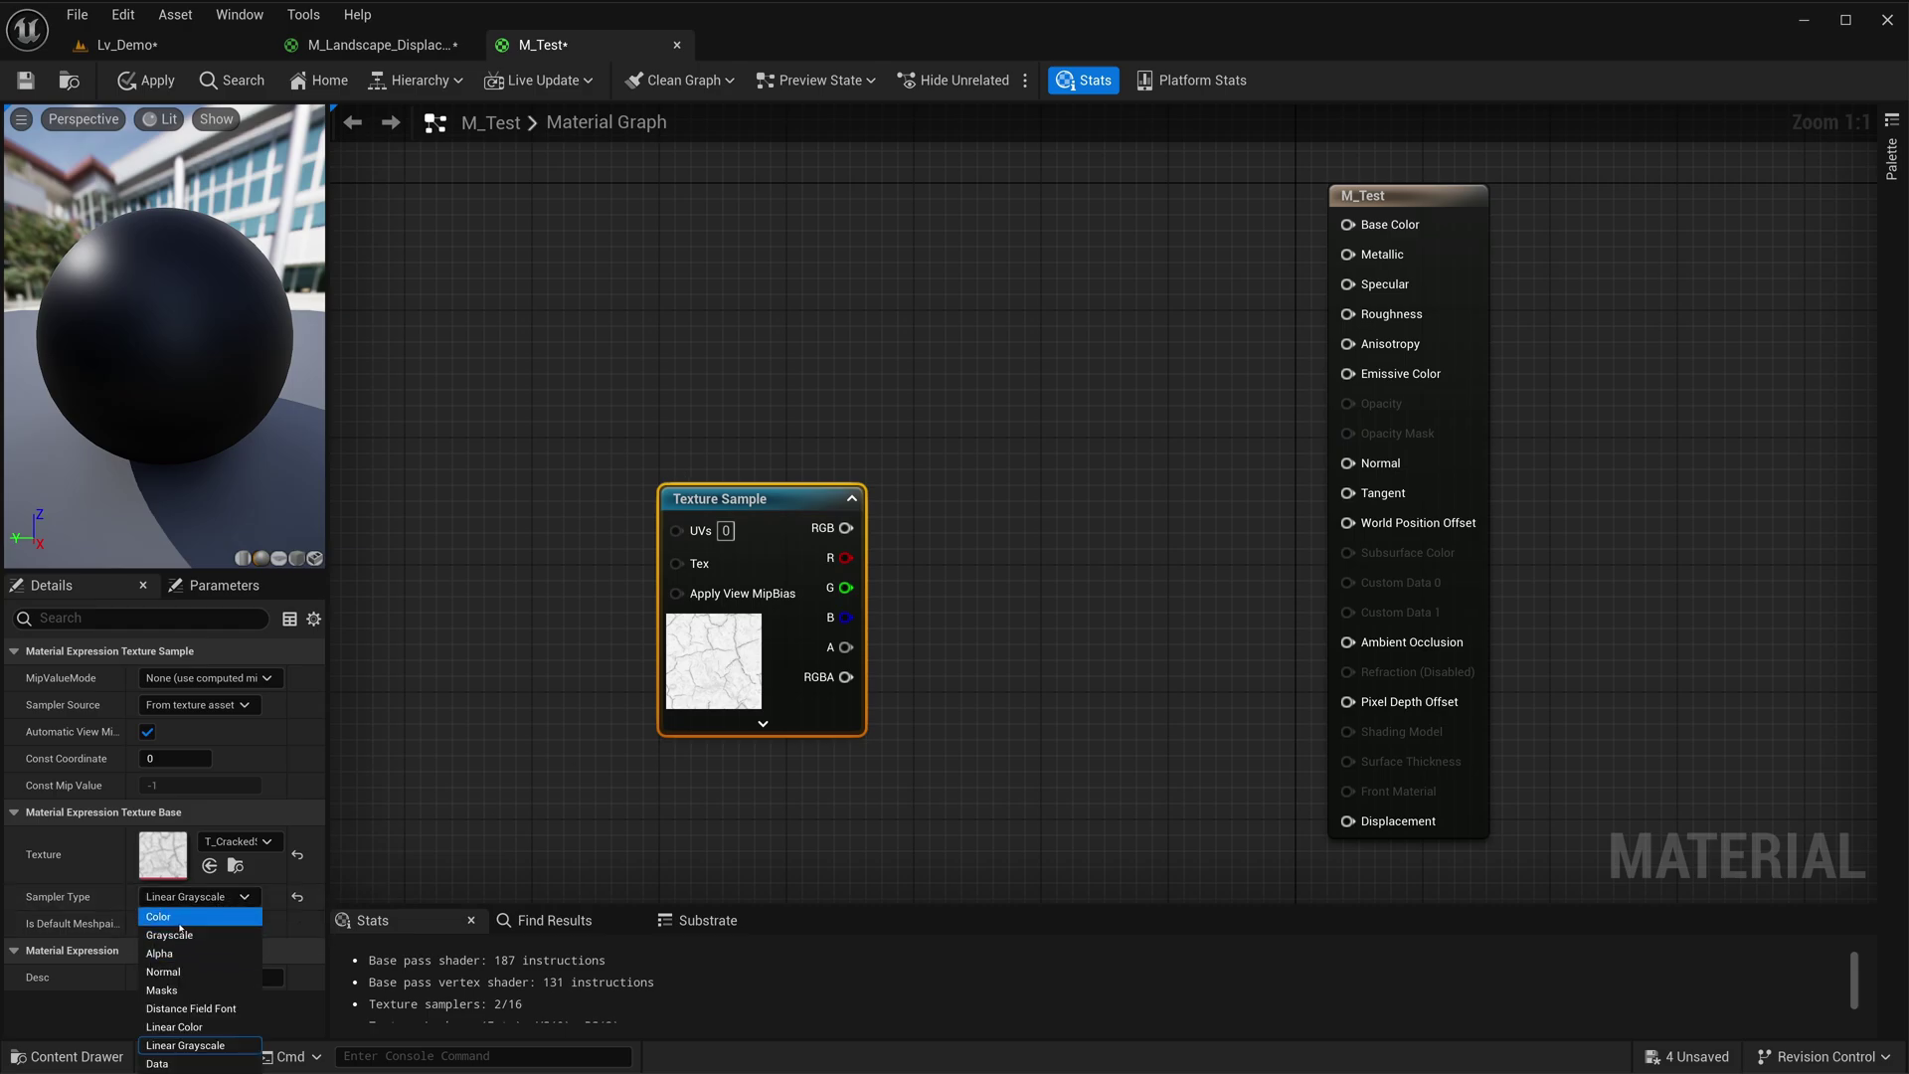
pyautogui.click(185, 991)
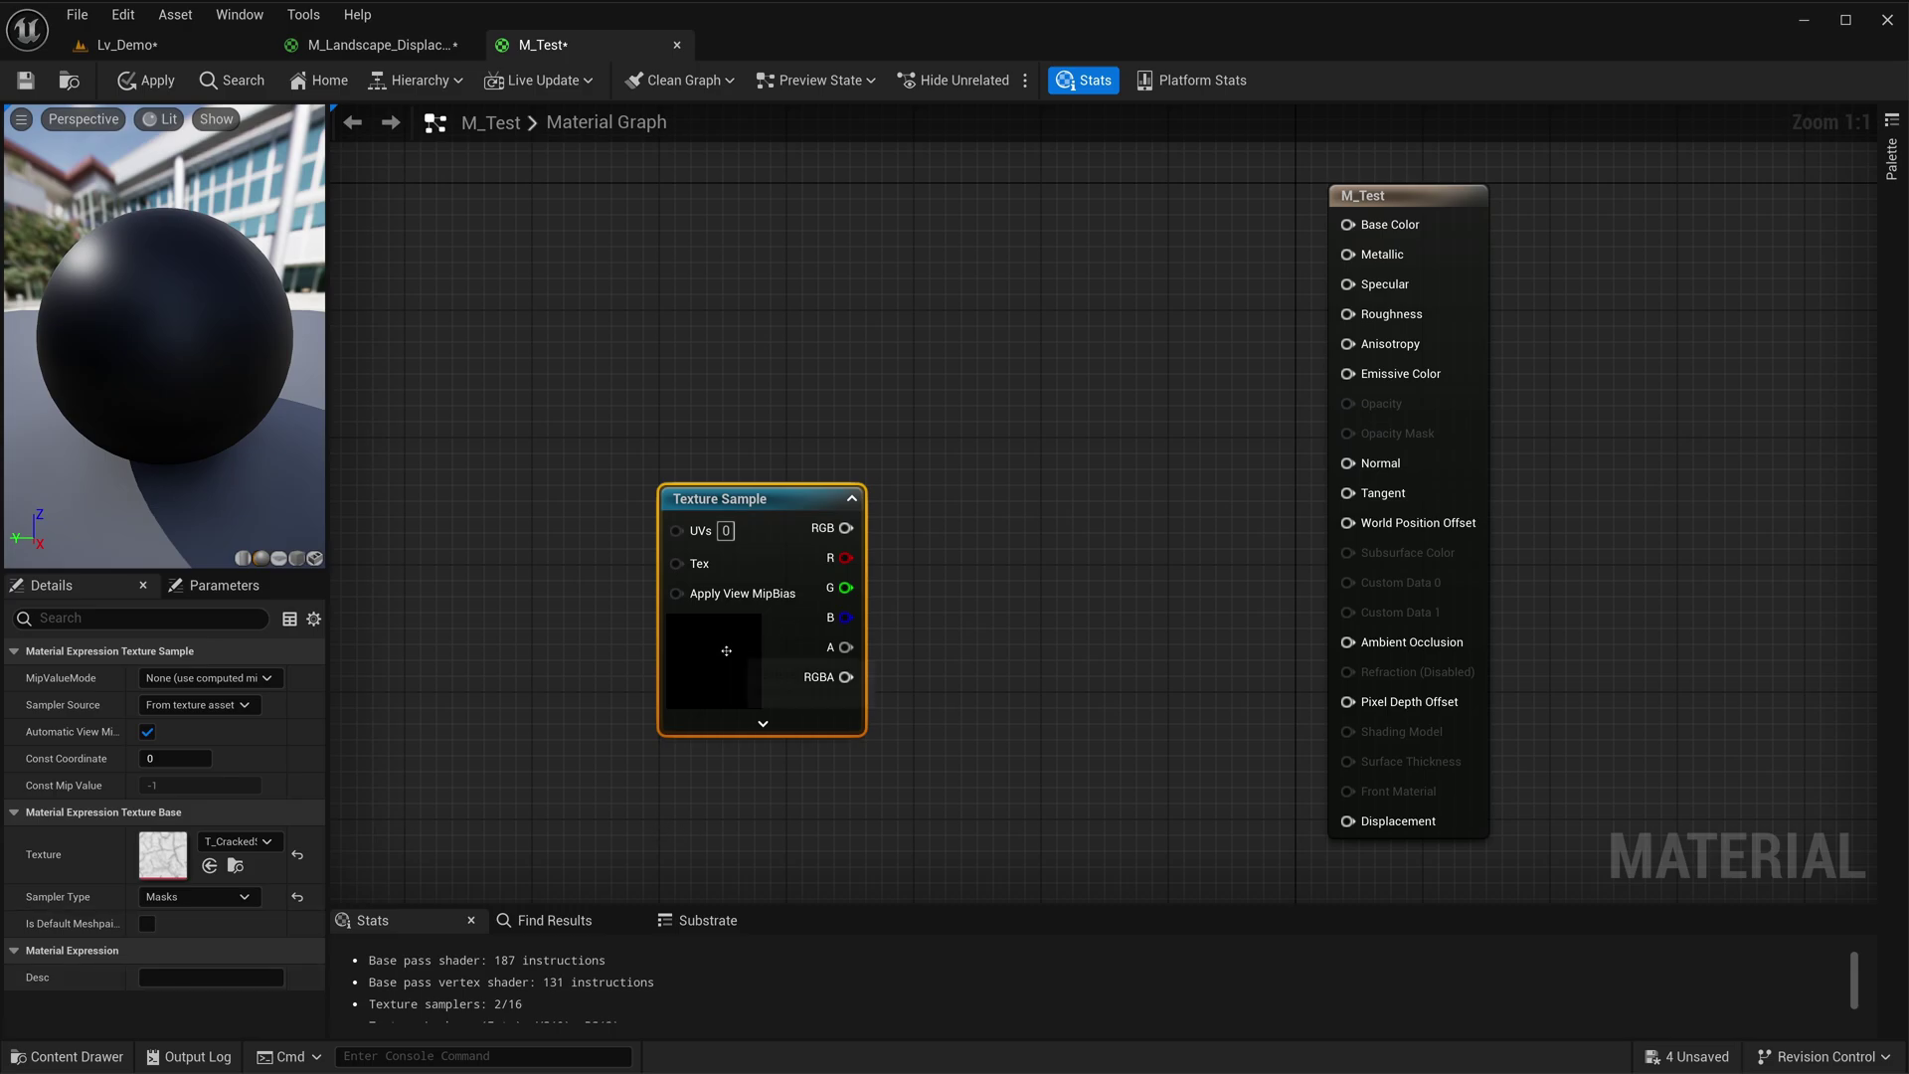
pyautogui.moveTo(727, 650); pyautogui.dragTo(743, 650)
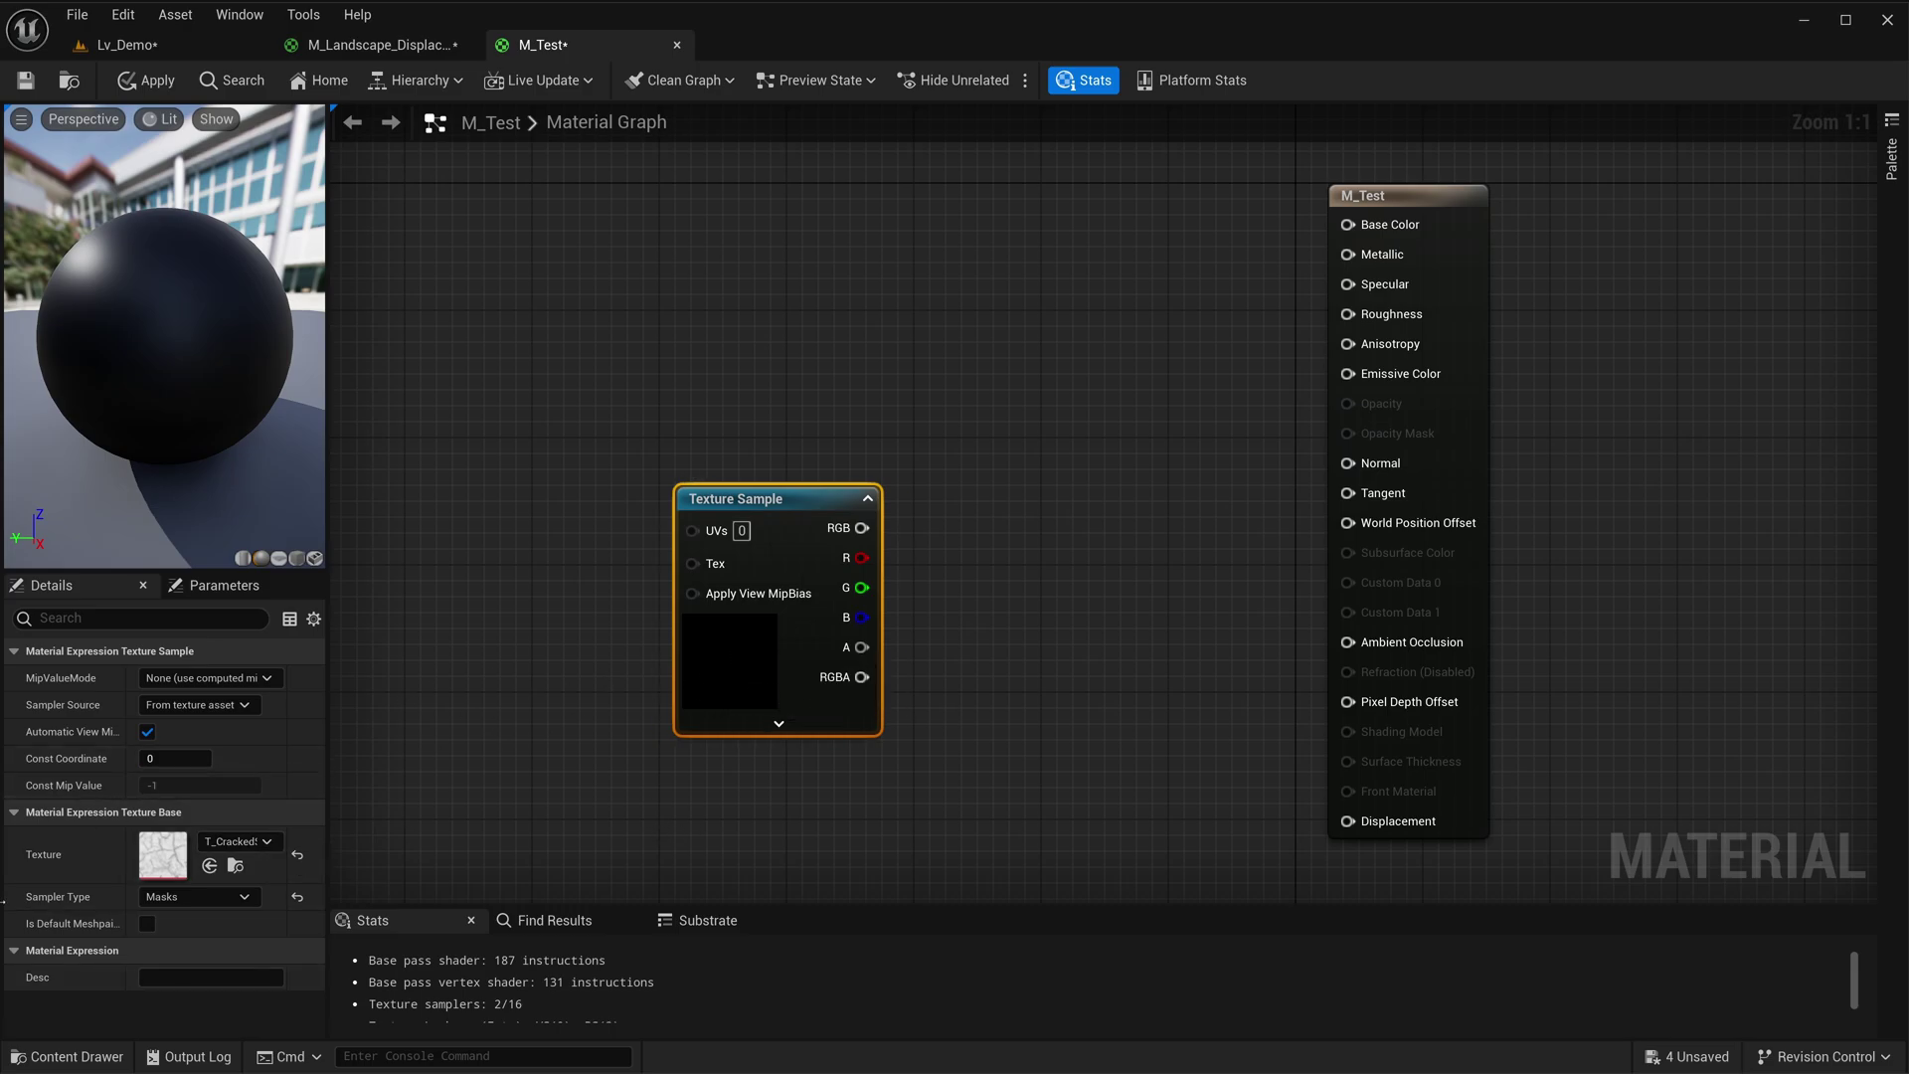
pyautogui.doubleClick(162, 855)
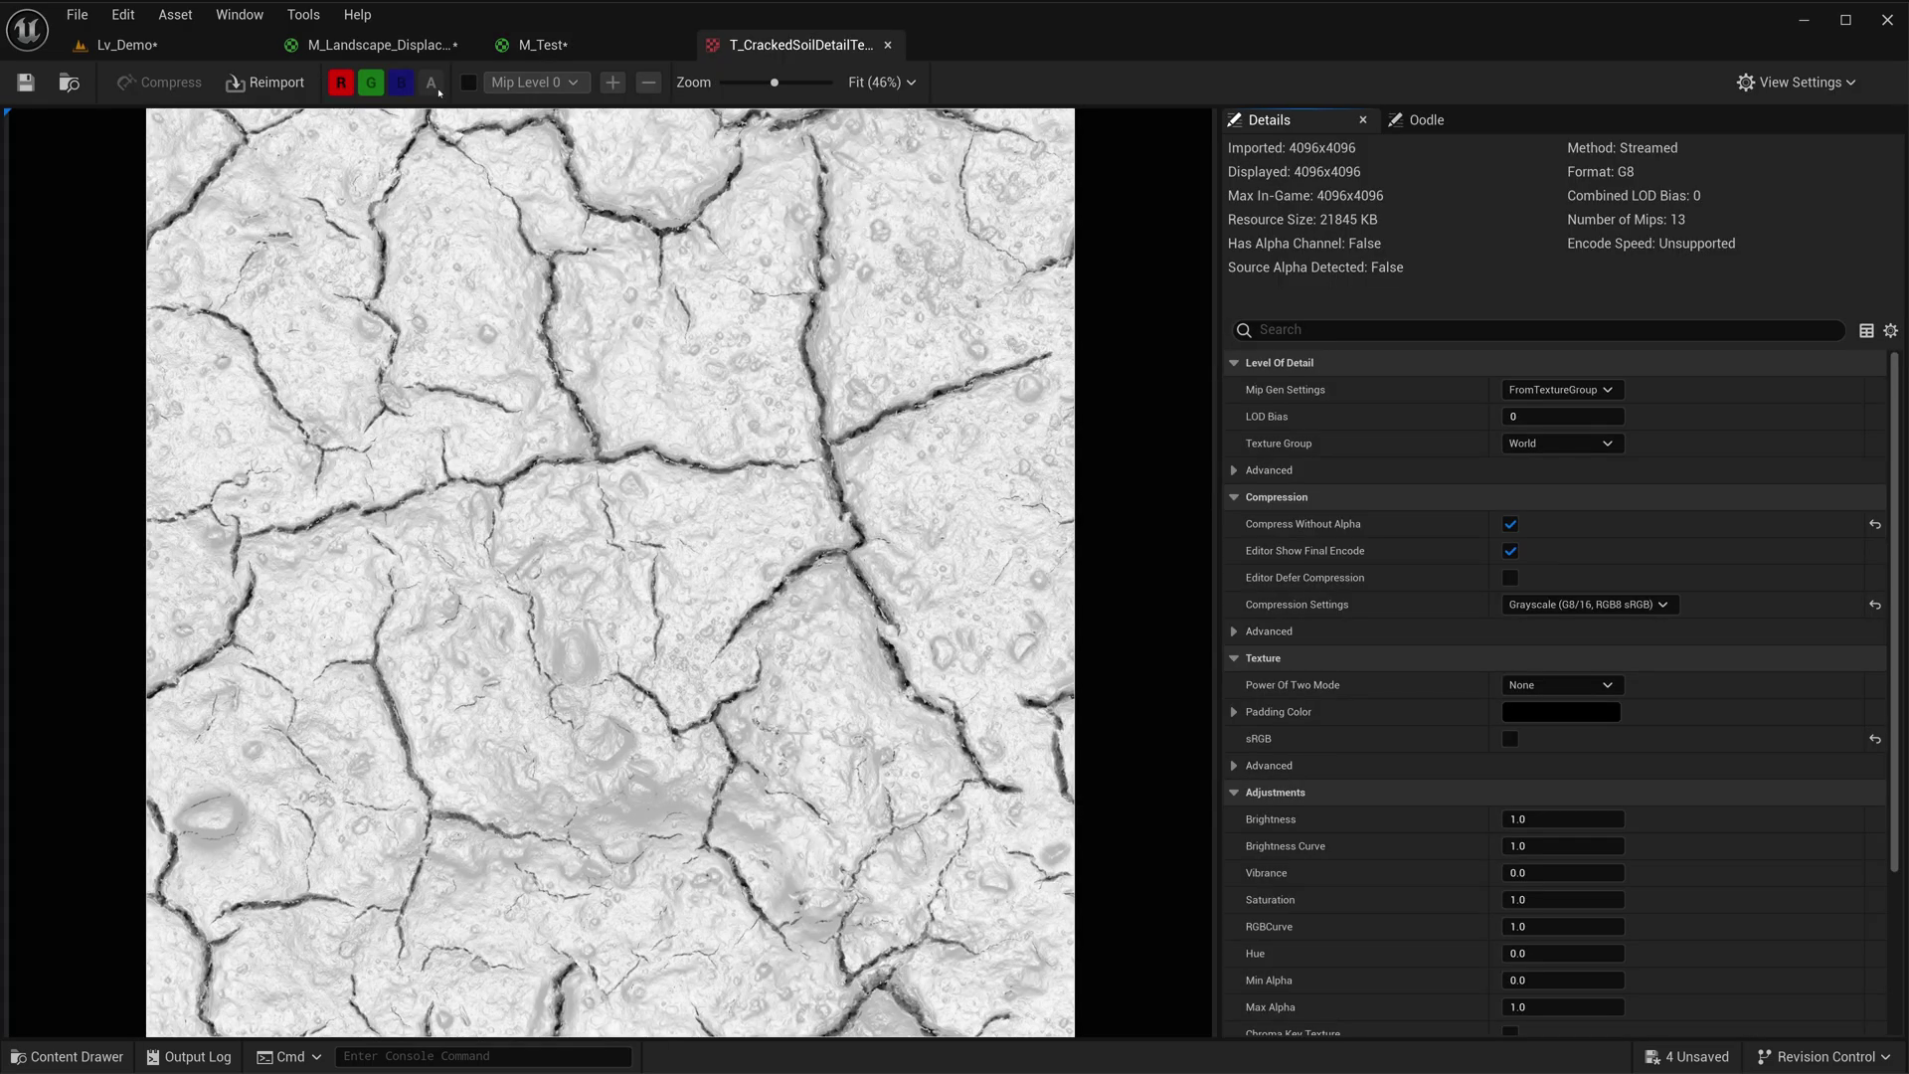
# - Set the cracked soil texture's Compression Settings to Masks (no sRGB) and hide its red, green and blue channels in the preview
pyautogui.click(1588, 605)
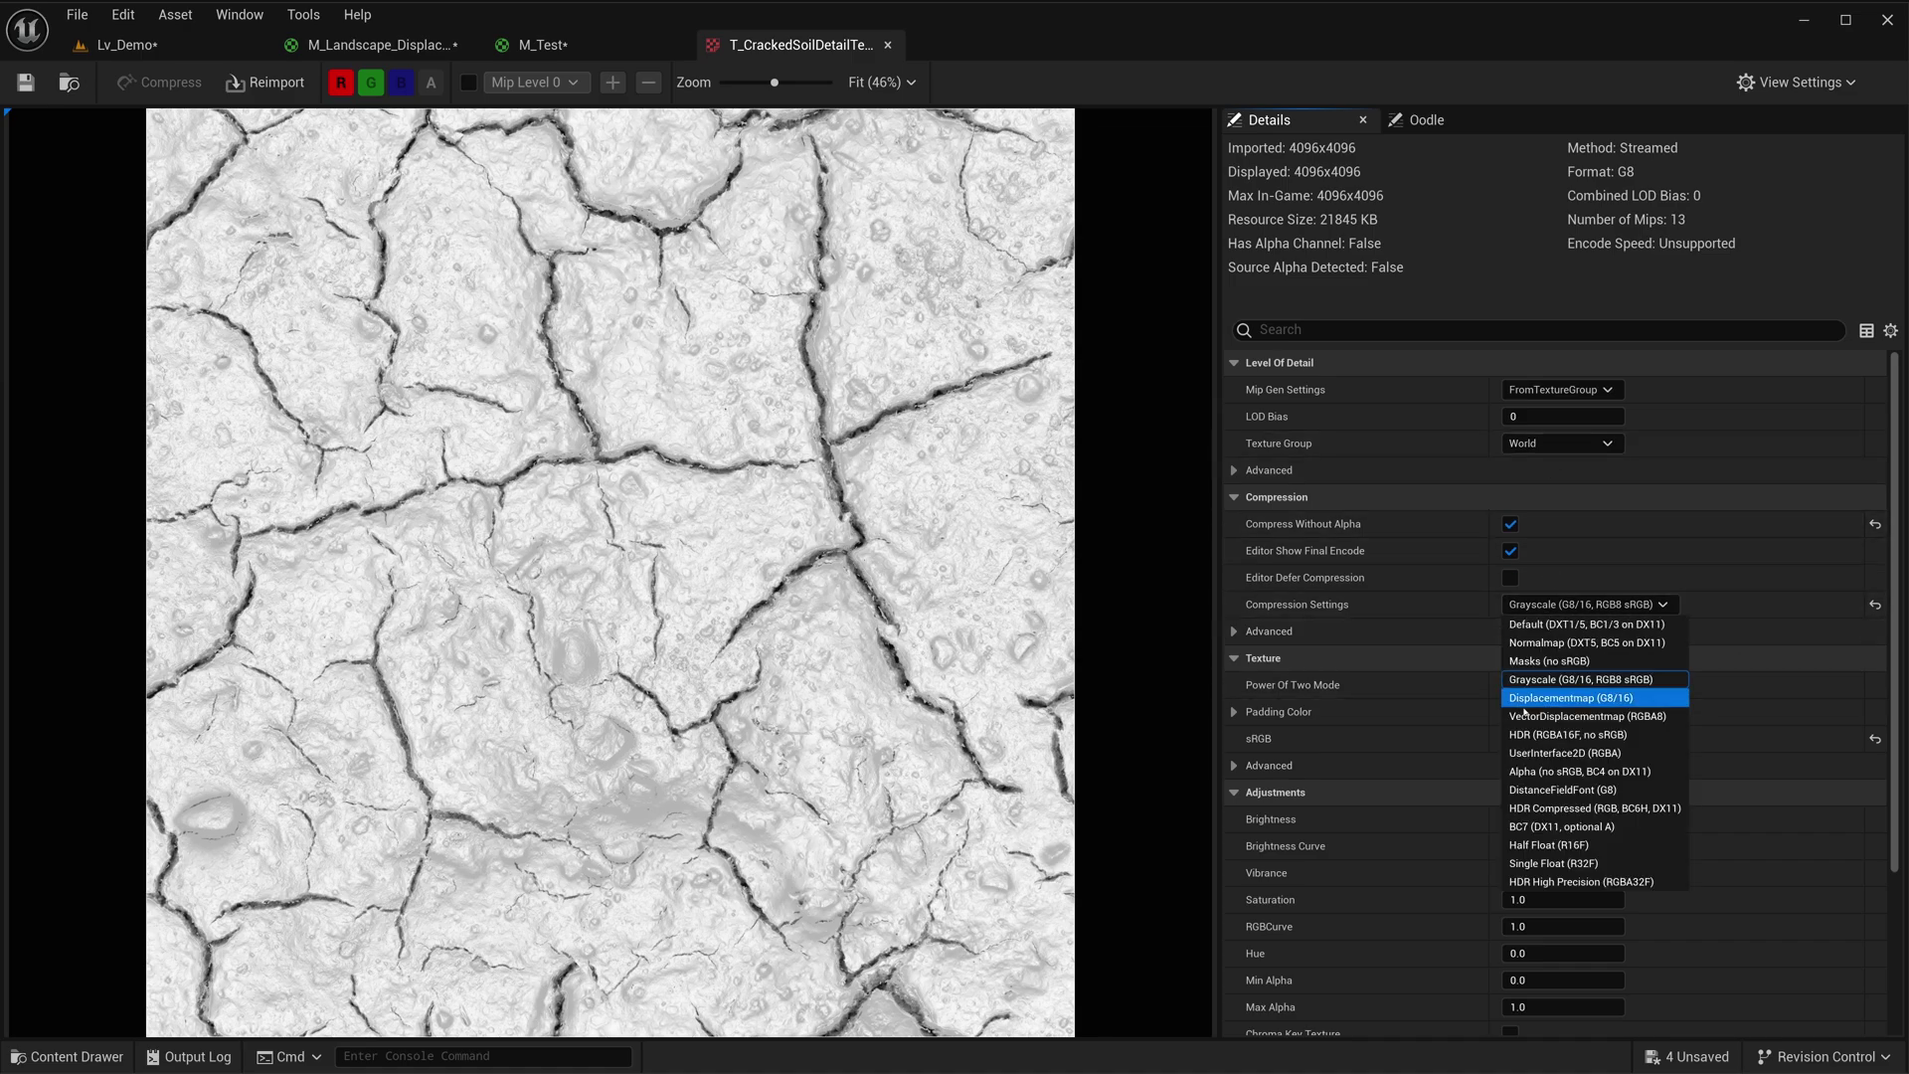
pyautogui.click(1548, 661)
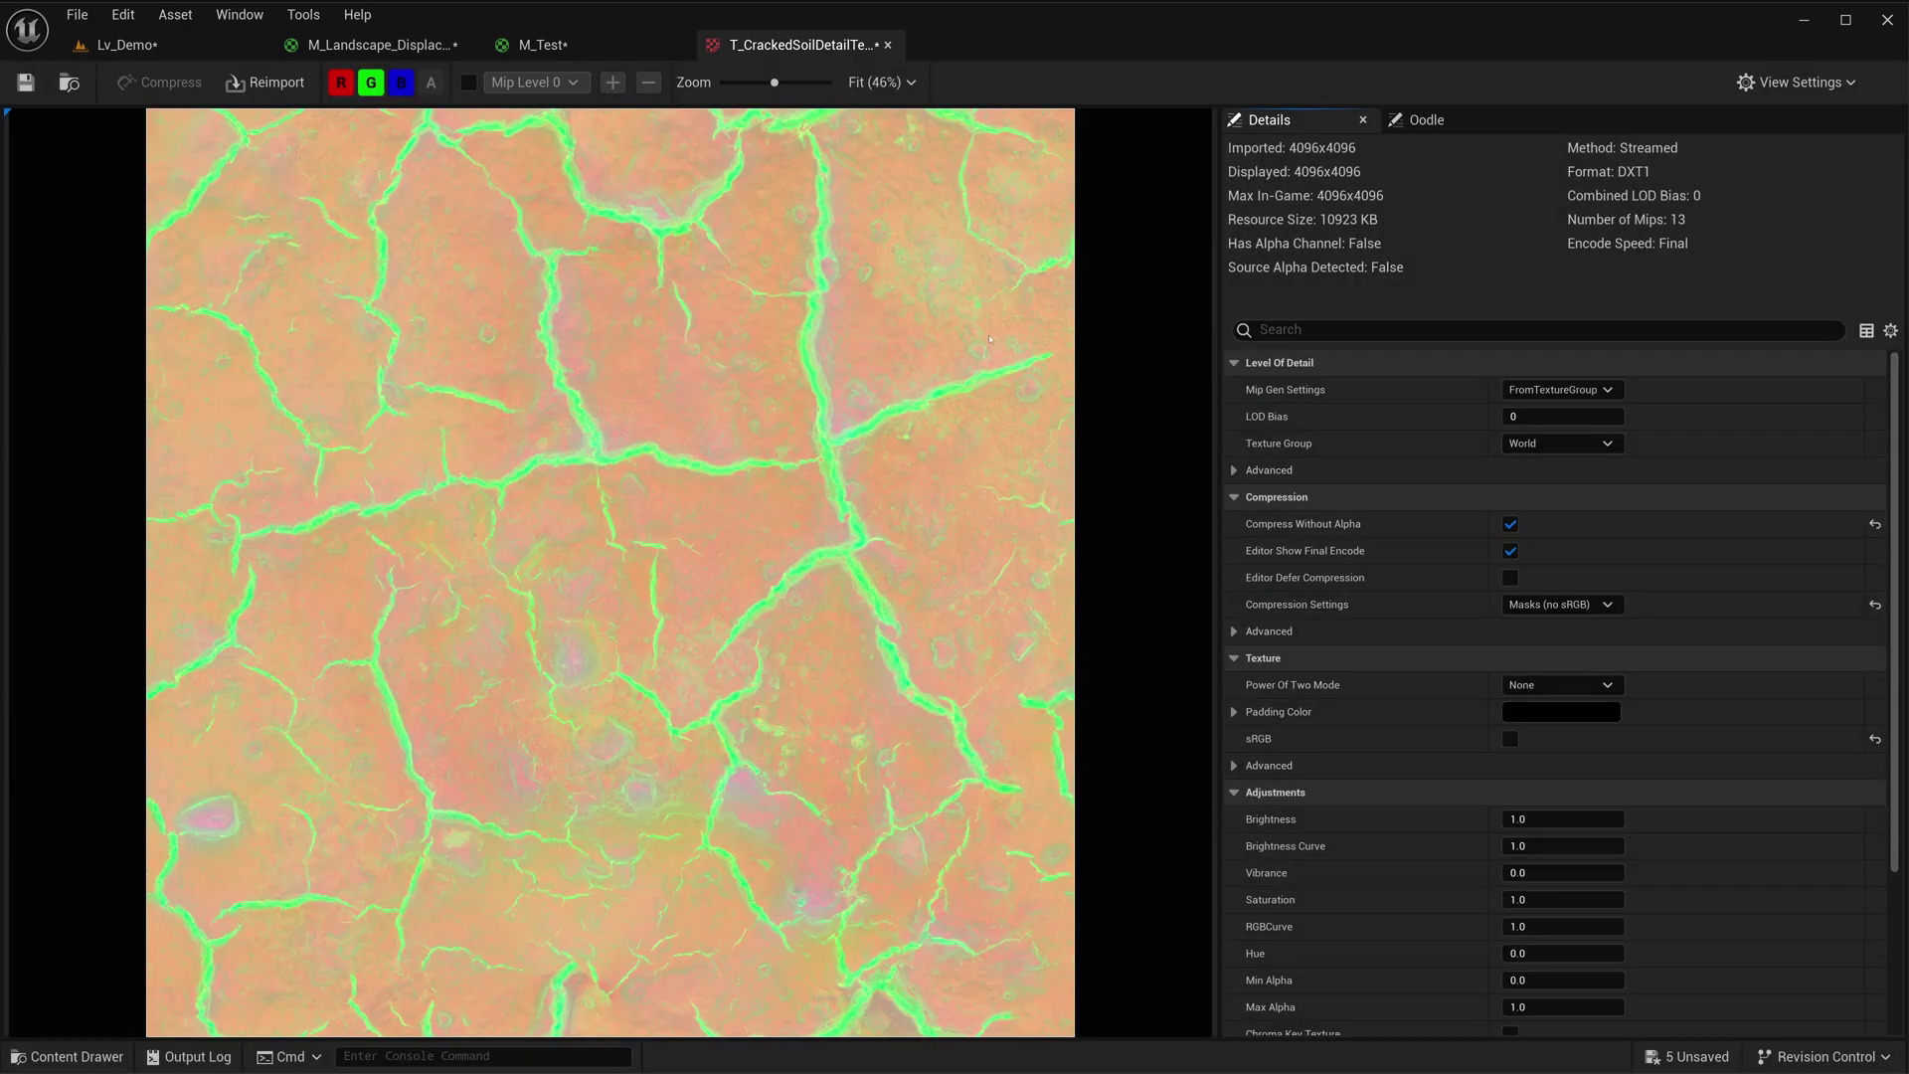
pyautogui.click(341, 83)
pyautogui.click(371, 82)
pyautogui.click(401, 82)
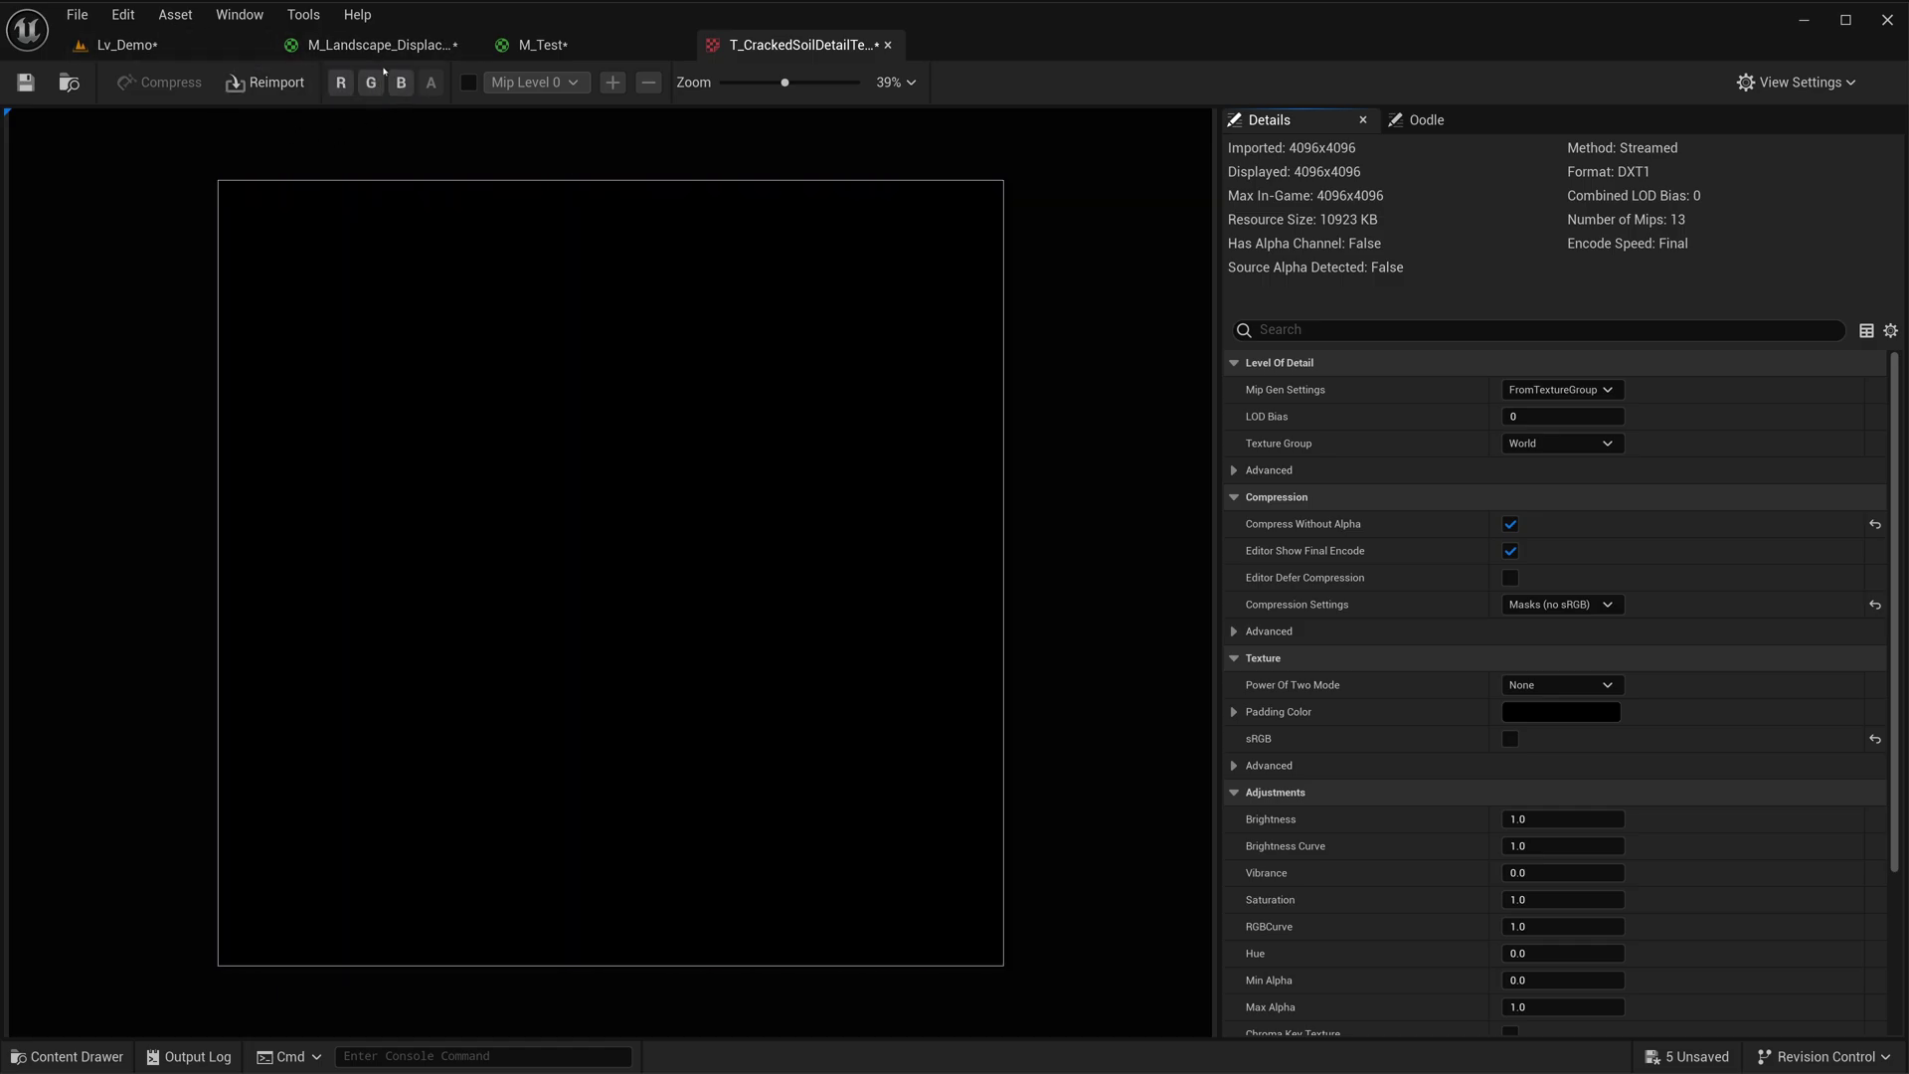
# - Preview the texture's red, green and blue channels one at a time, then return to the red channel alone
pyautogui.click(341, 83)
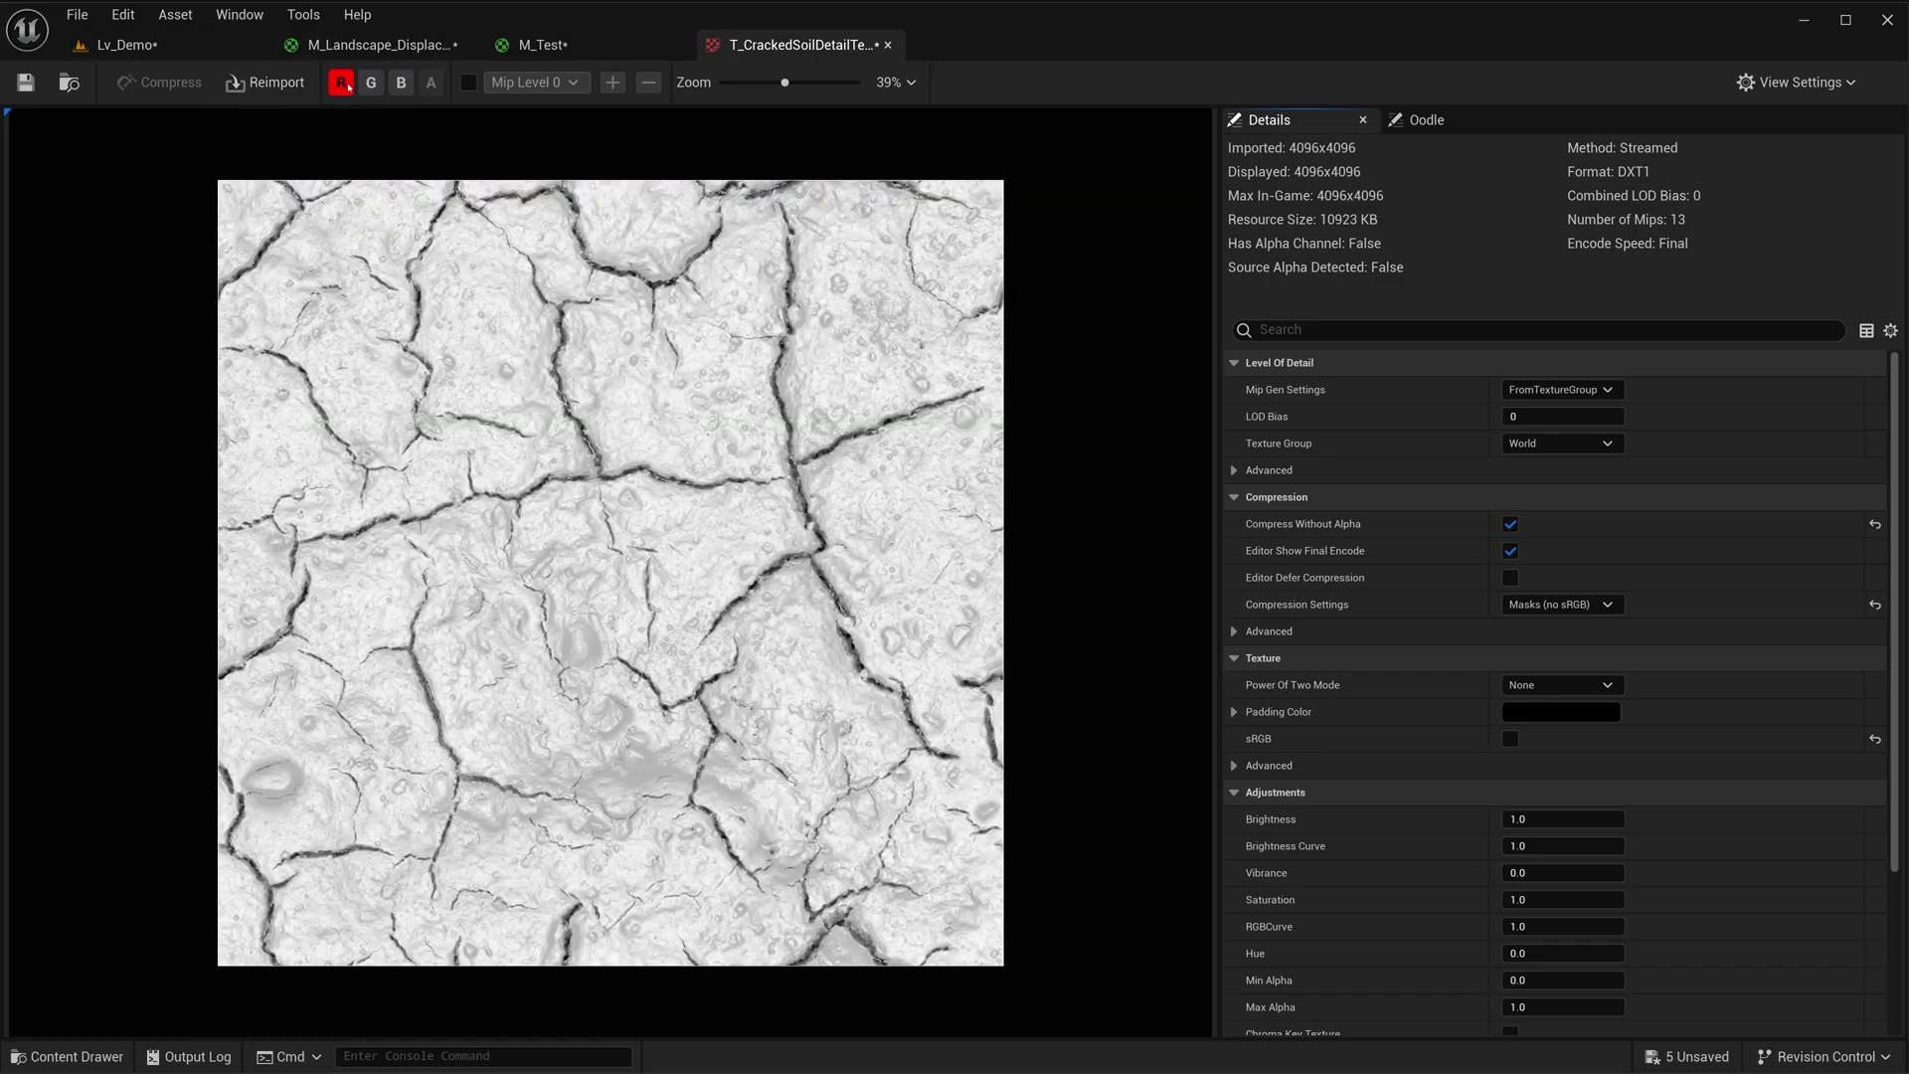
pyautogui.click(341, 83)
pyautogui.click(371, 83)
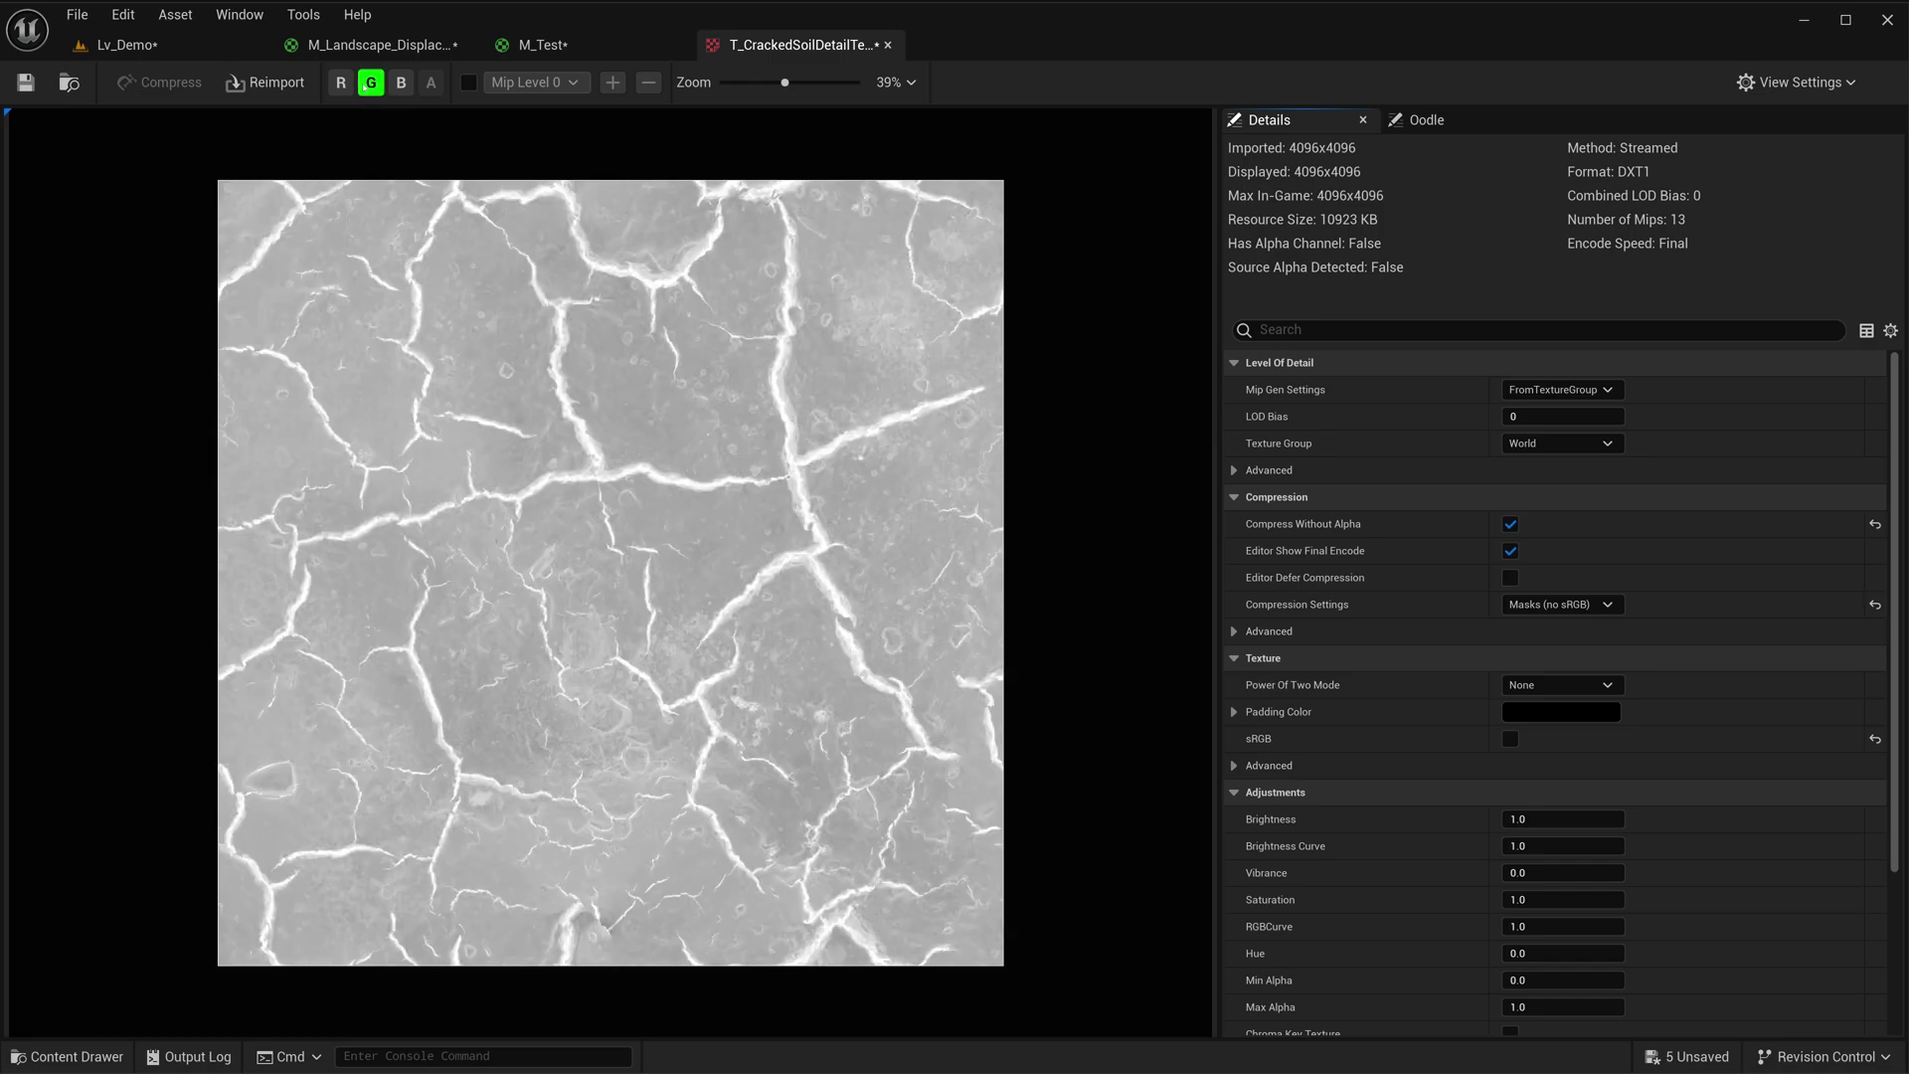
pyautogui.click(370, 82)
pyautogui.click(401, 82)
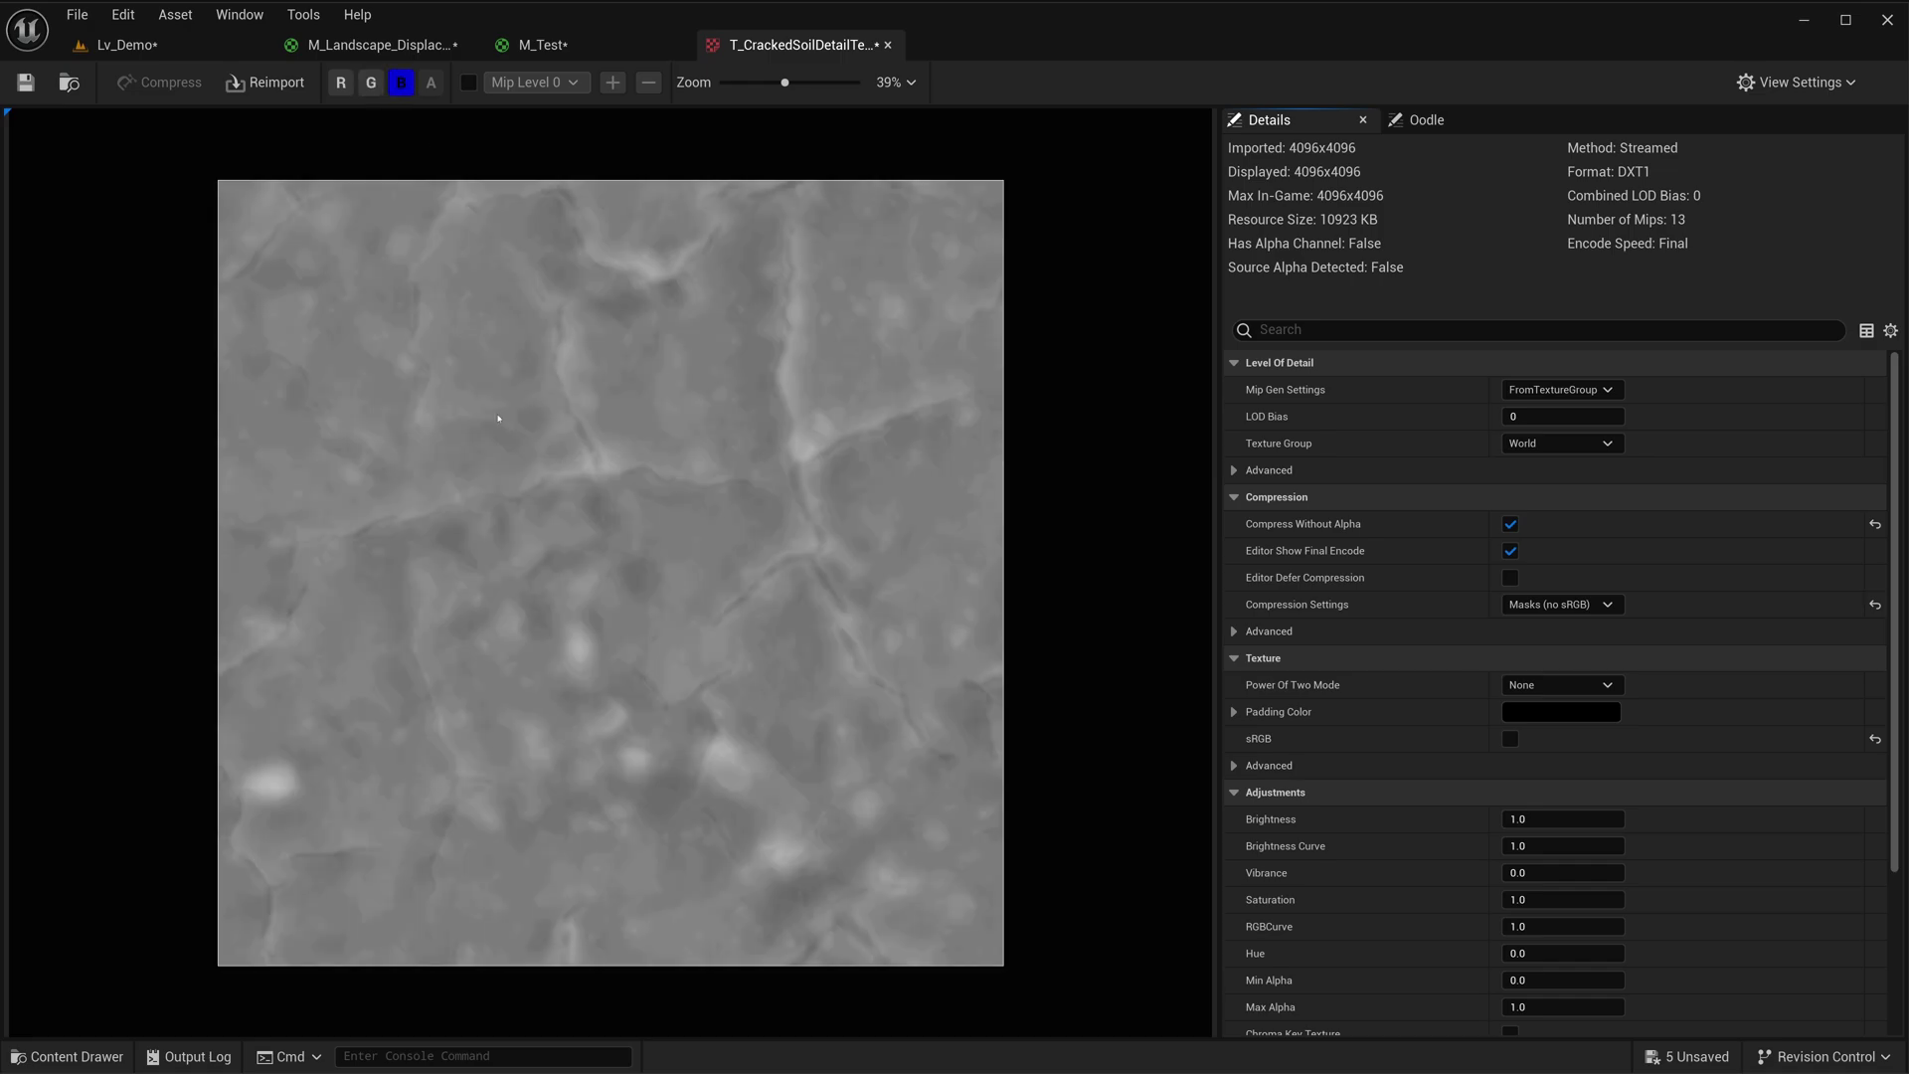
pyautogui.click(400, 83)
pyautogui.click(341, 82)
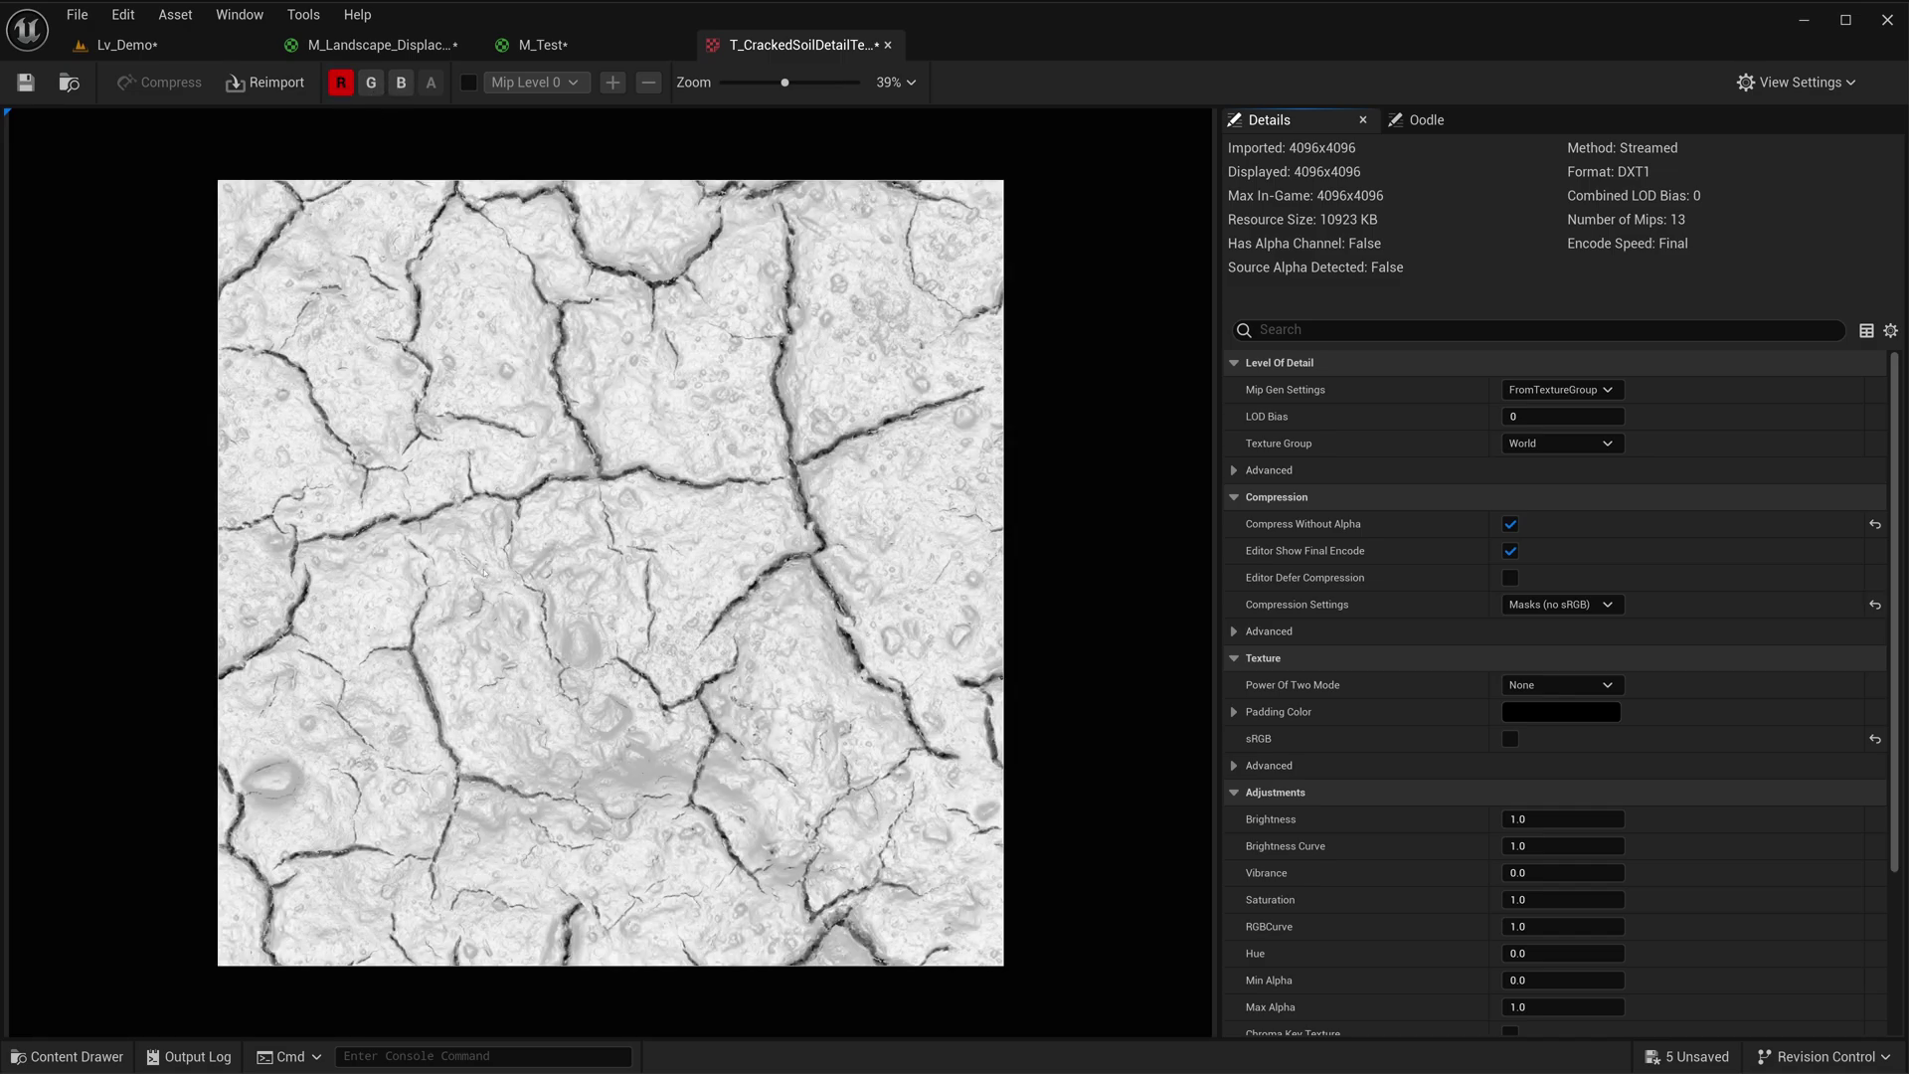
# - In M_Test, connect the Texture Sample's R output to Ambient Occlusion, G to Roughness and B to Displacement
pyautogui.click(591, 55)
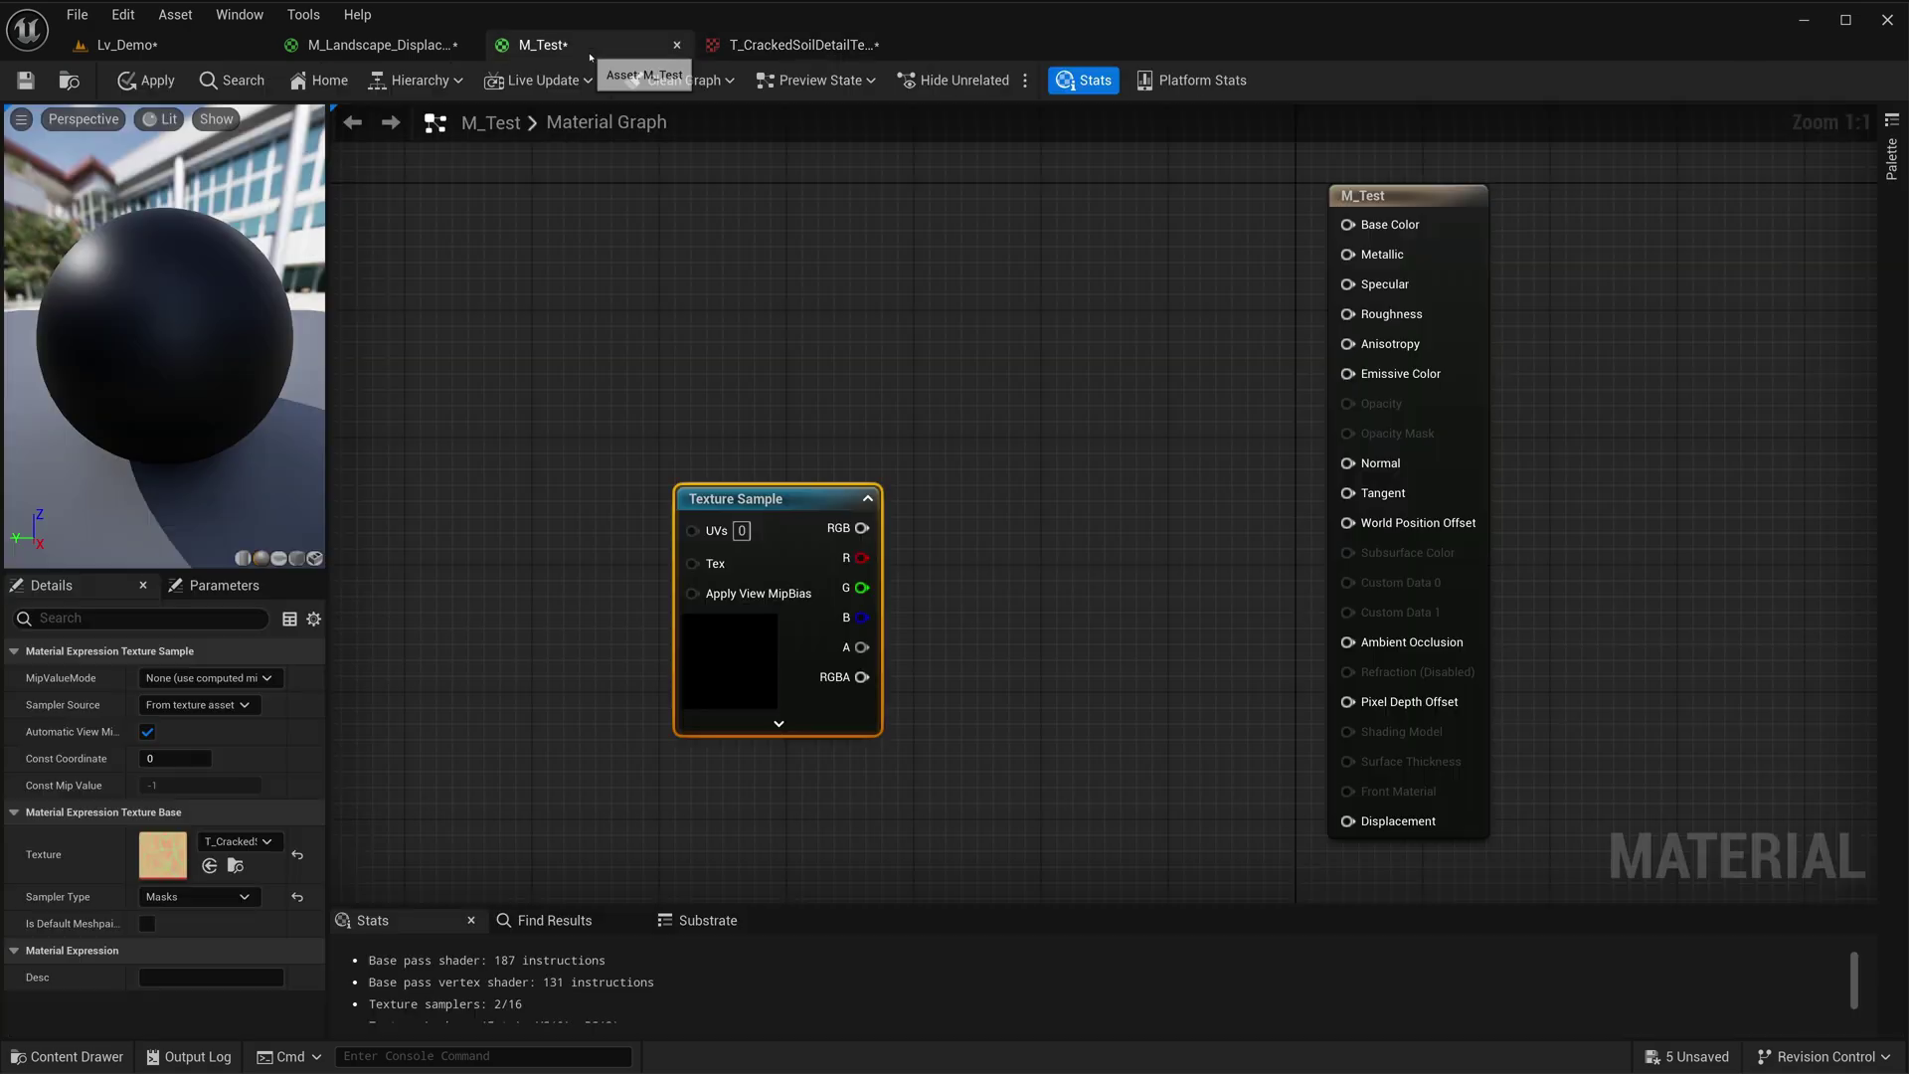
pyautogui.moveTo(776, 510); pyautogui.dragTo(729, 463)
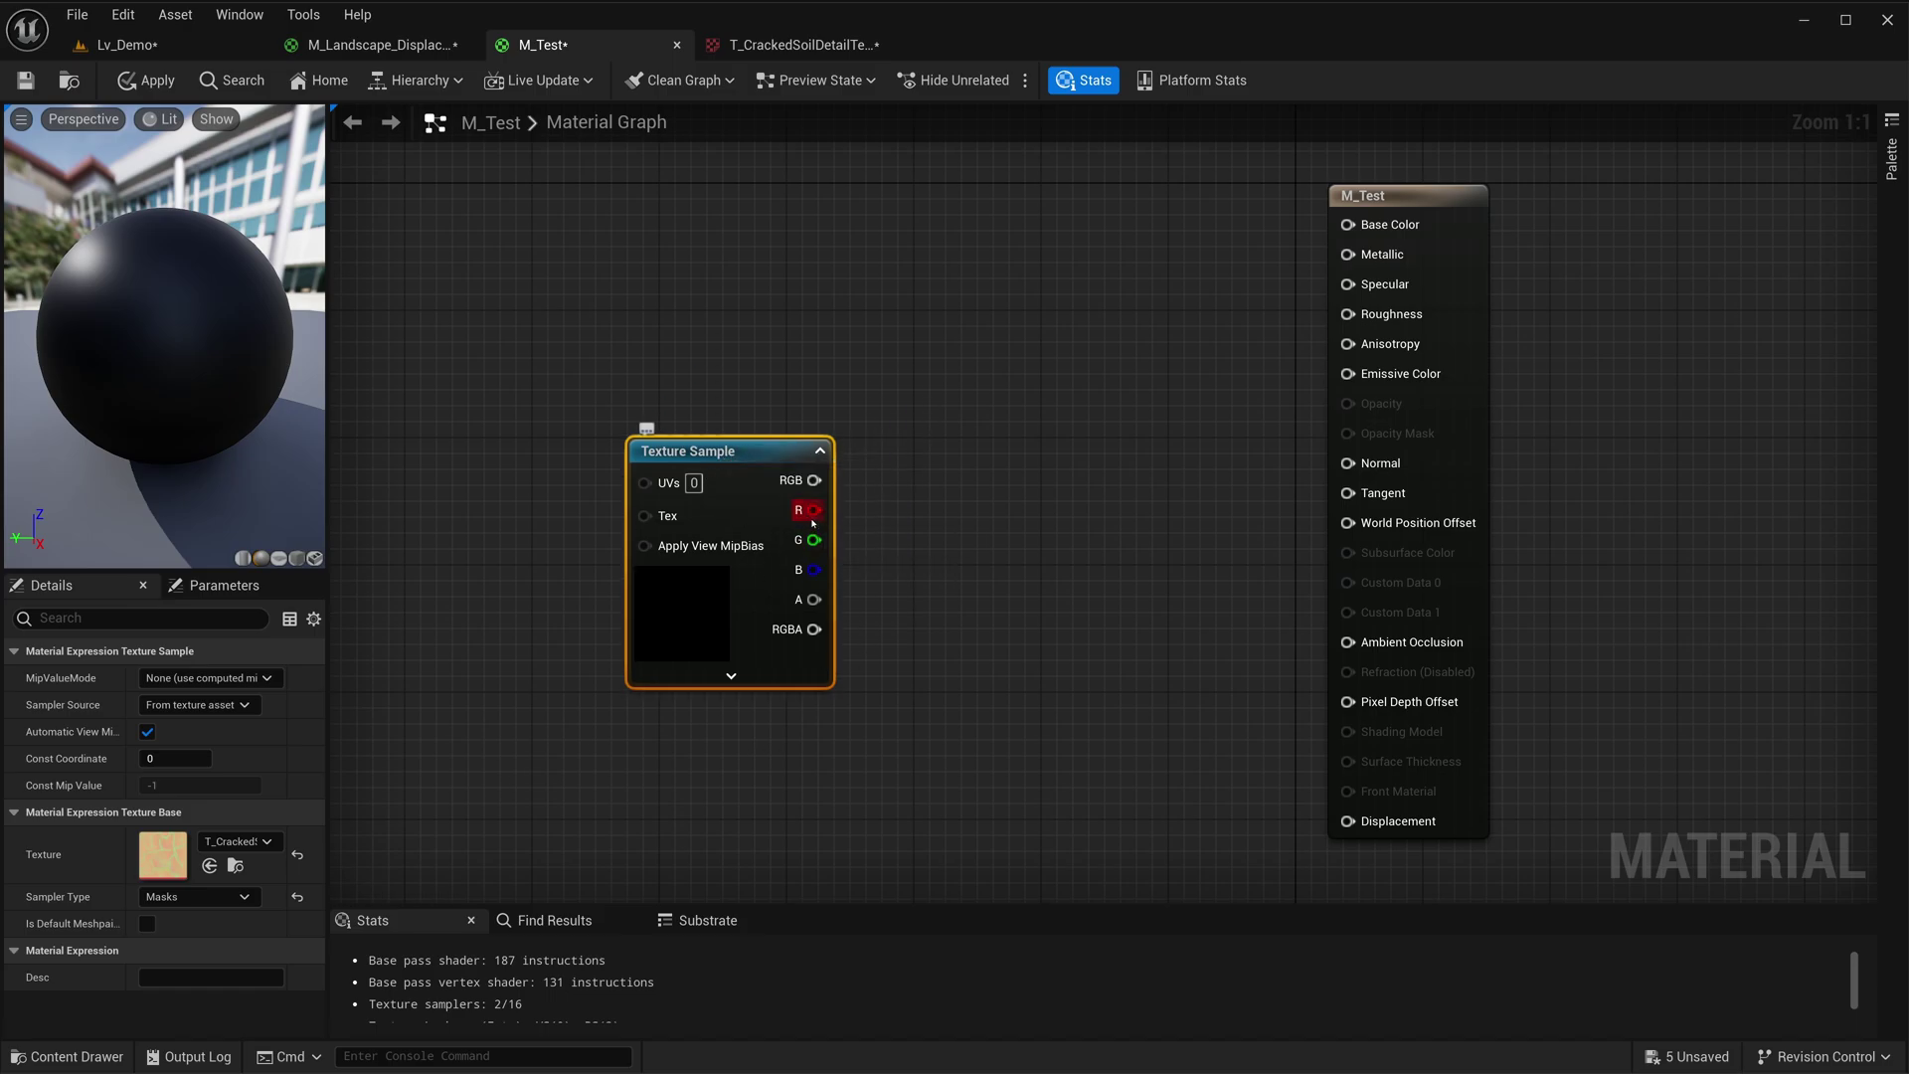
pyautogui.moveTo(930, 371); pyautogui.dragTo(1349, 643)
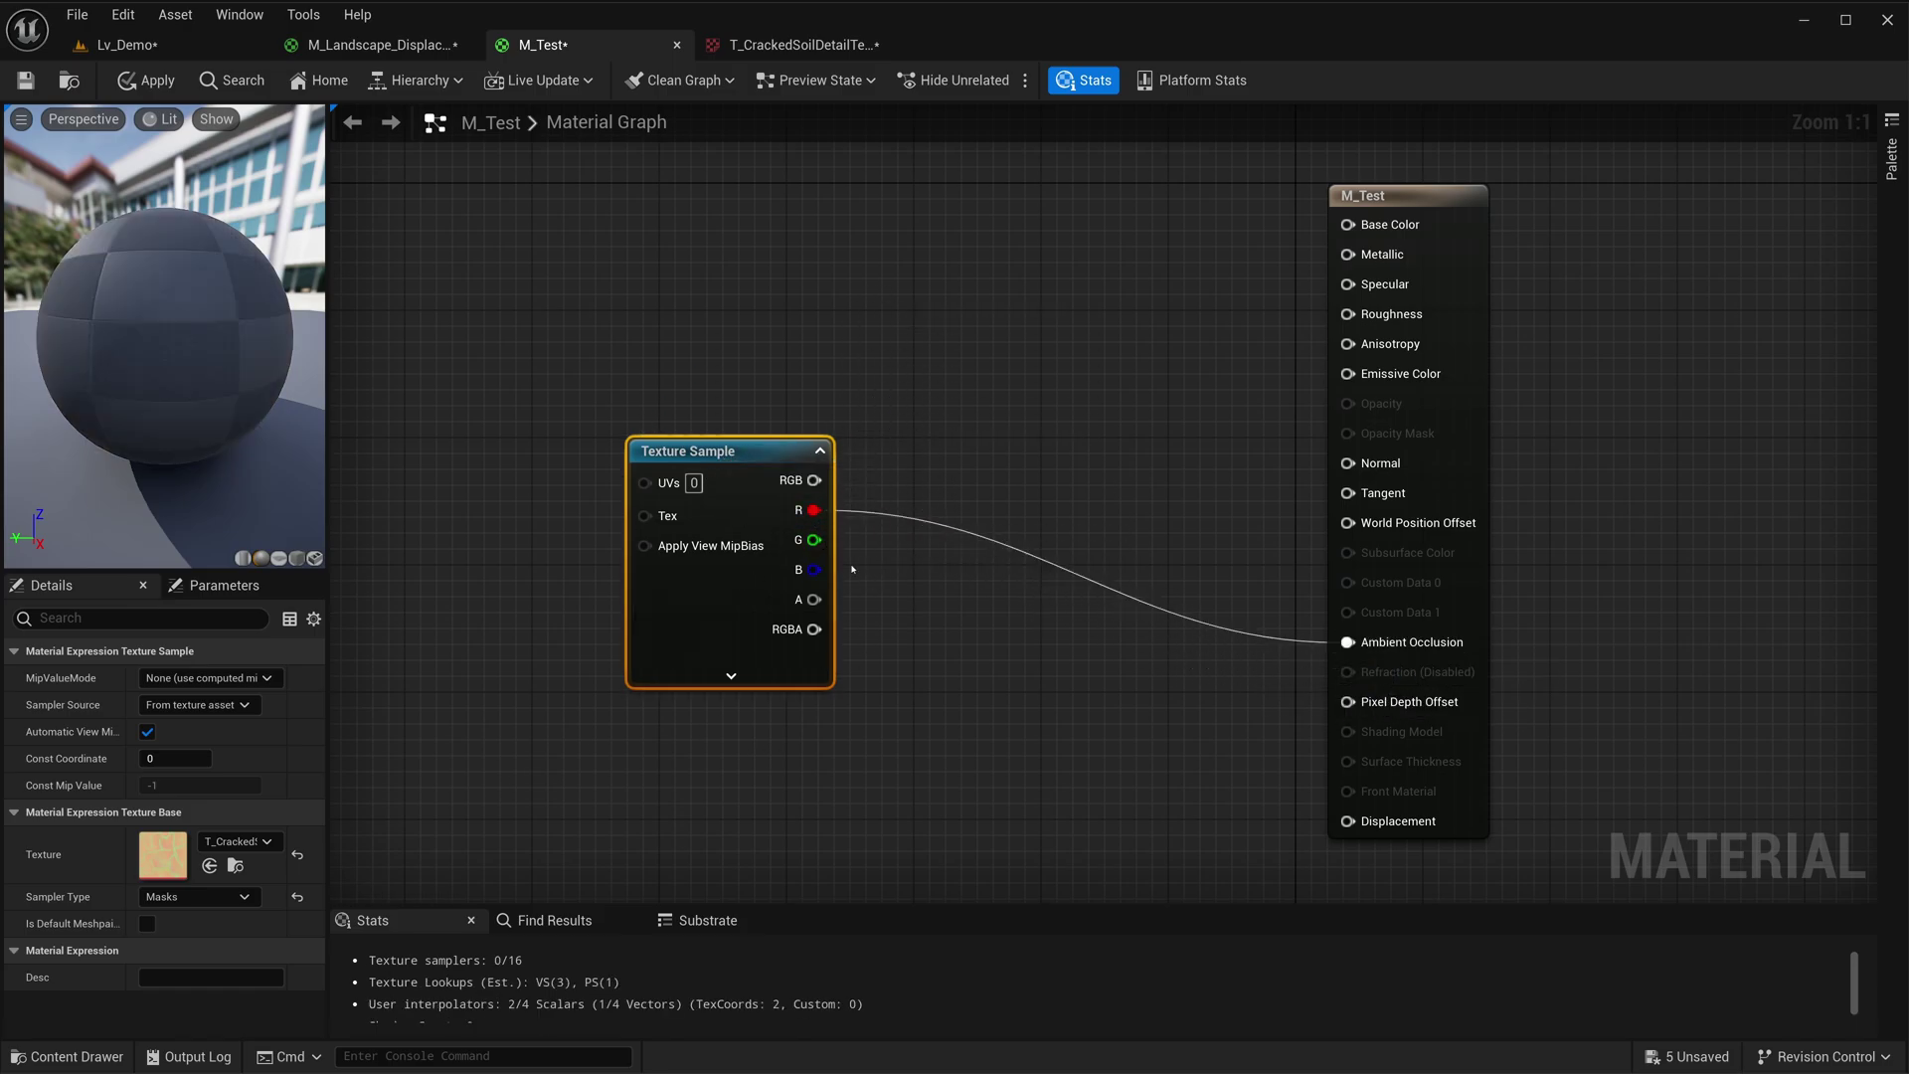
pyautogui.moveTo(809, 554); pyautogui.dragTo(1348, 314)
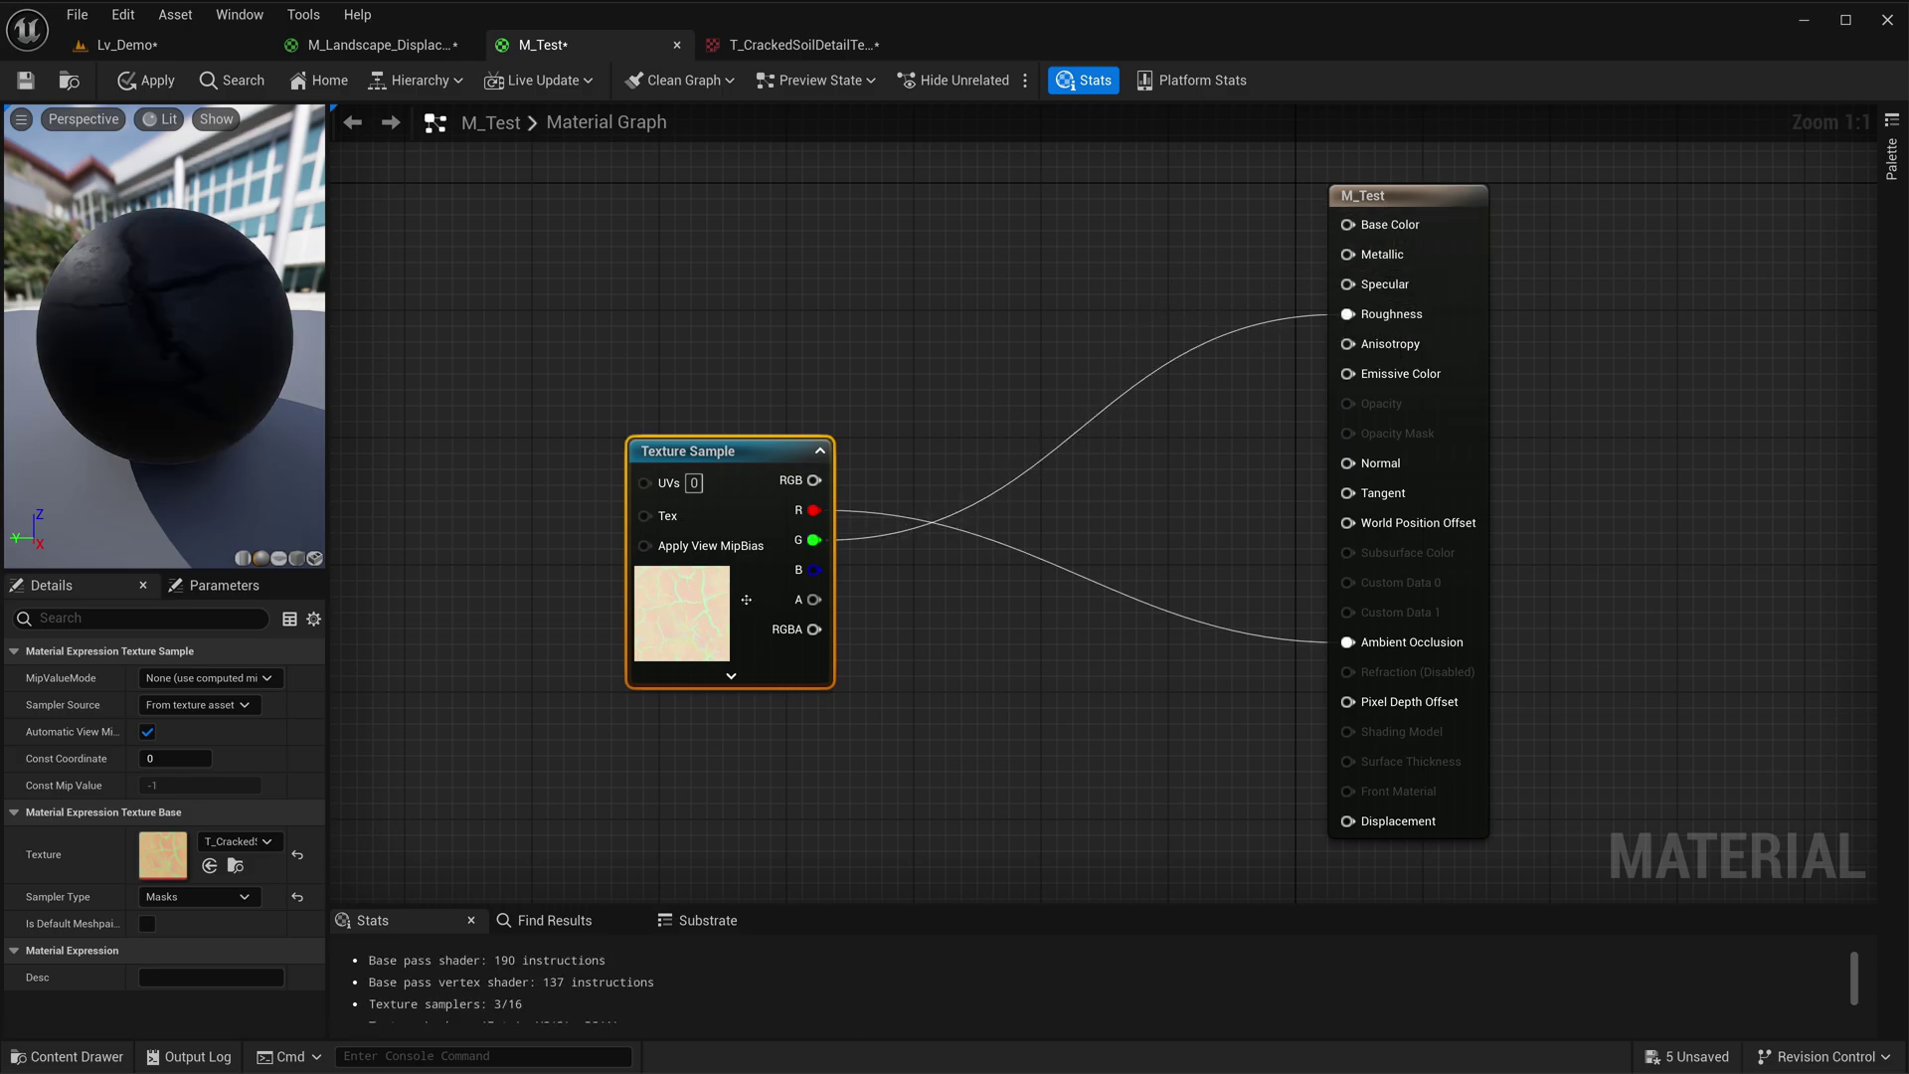
pyautogui.moveTo(803, 575); pyautogui.dragTo(1367, 833)
pyautogui.moveTo(693, 475); pyautogui.dragTo(805, 425)
pyautogui.moveTo(926, 316); pyautogui.dragTo(875, 395, button='right')
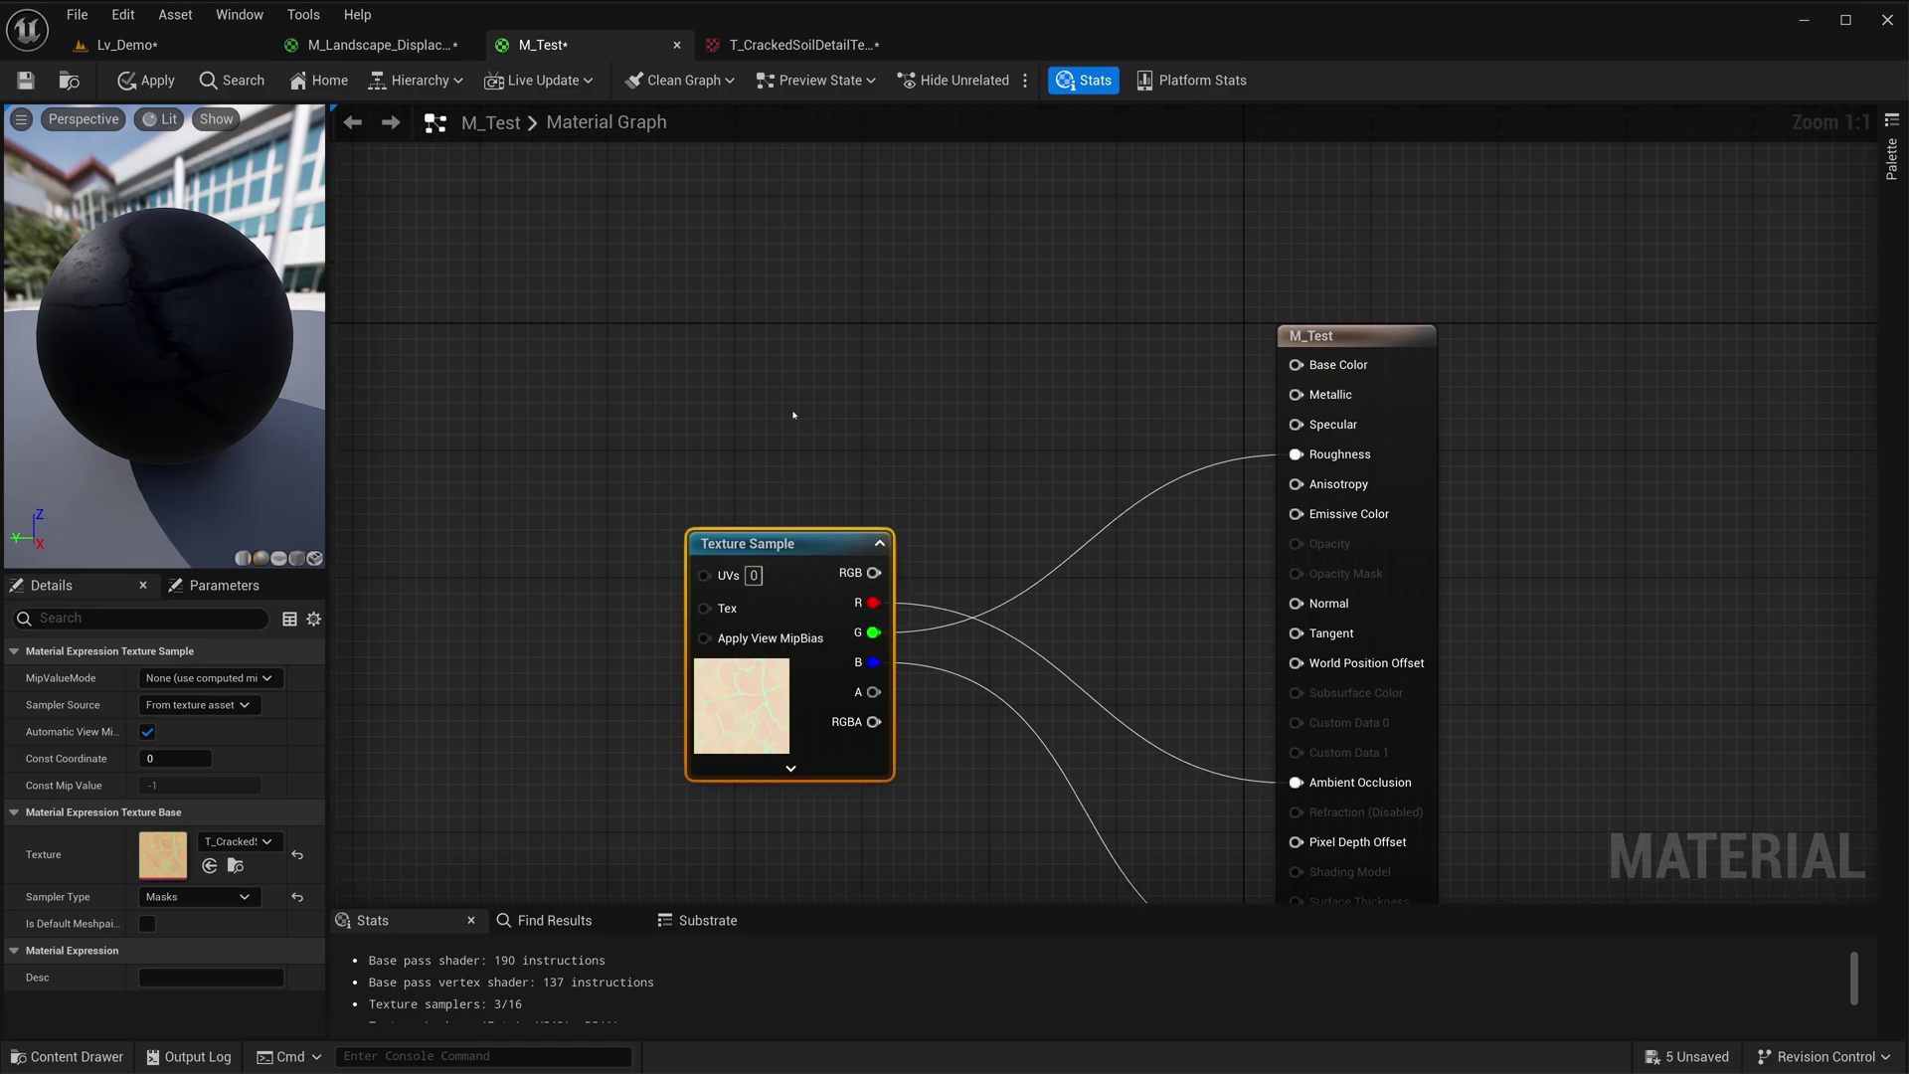
pyautogui.moveTo(882, 364); pyautogui.dragTo(881, 399, button='right')
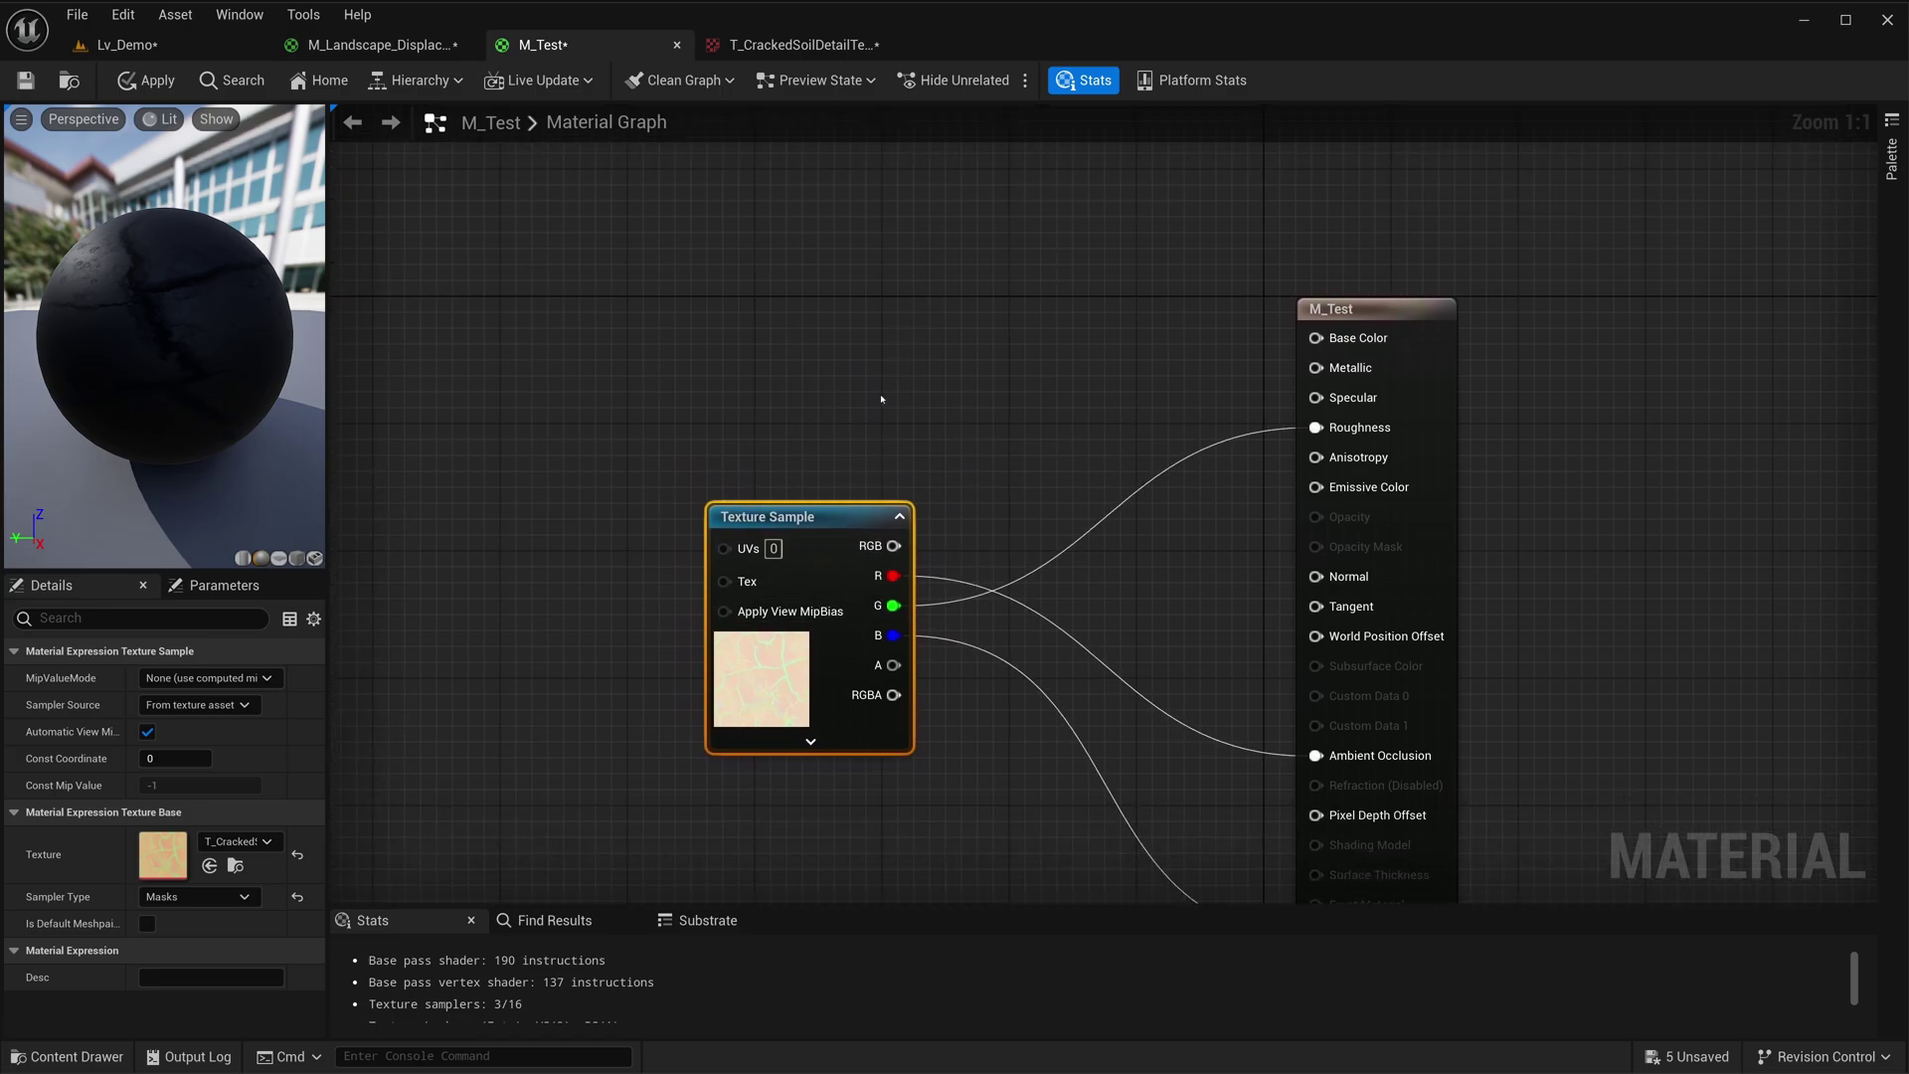
# - Place a Plane shape on the mossy ground in the Lv_Demo level
pyautogui.click(223, 54)
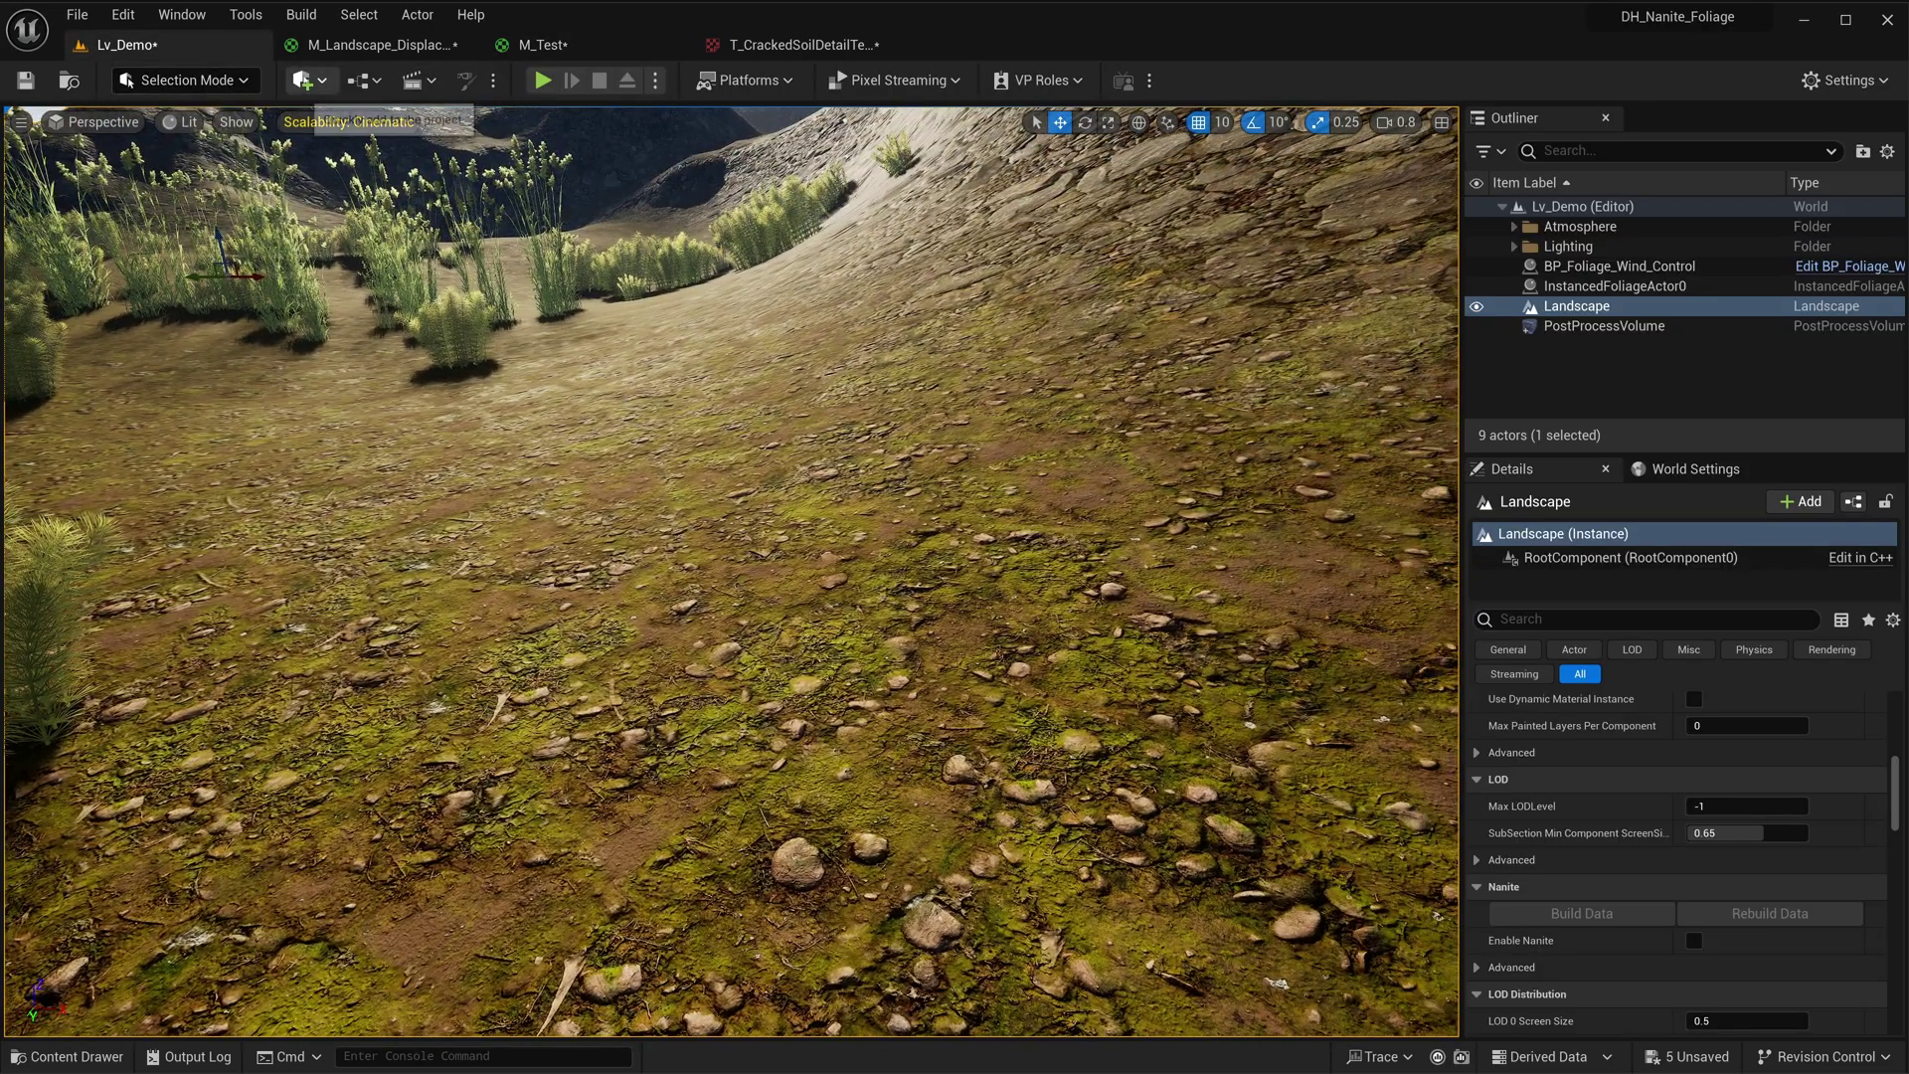
pyautogui.click(303, 79)
pyautogui.moveTo(418, 289)
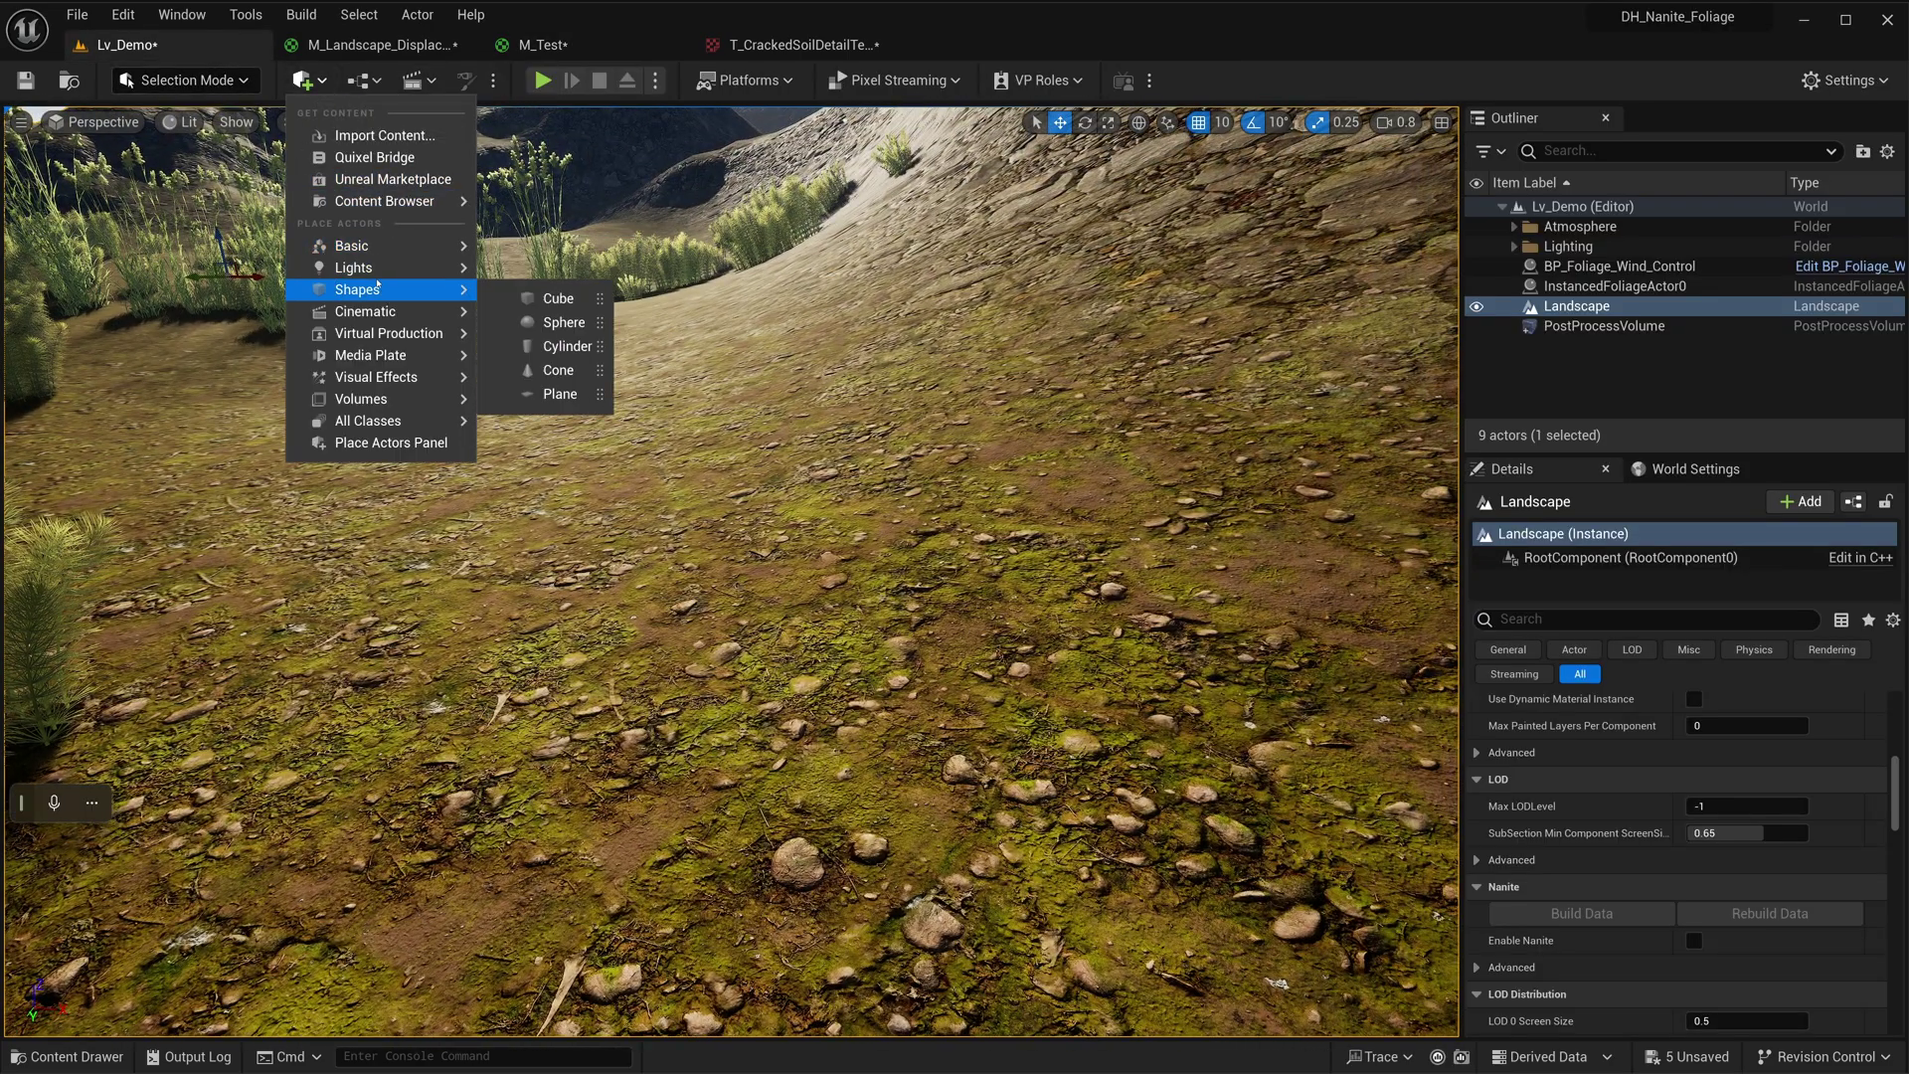
pyautogui.moveTo(561, 392); pyautogui.dragTo(705, 421)
pyautogui.press('w')
pyautogui.moveTo(705, 422); pyautogui.dragTo(726, 537, button='right')
pyautogui.scroll(-2, 746, 517)
# - Assign the M_Test material from the Content folder to the plane's Element 0 material slot
pyautogui.hotkey('ctrl', 'space')
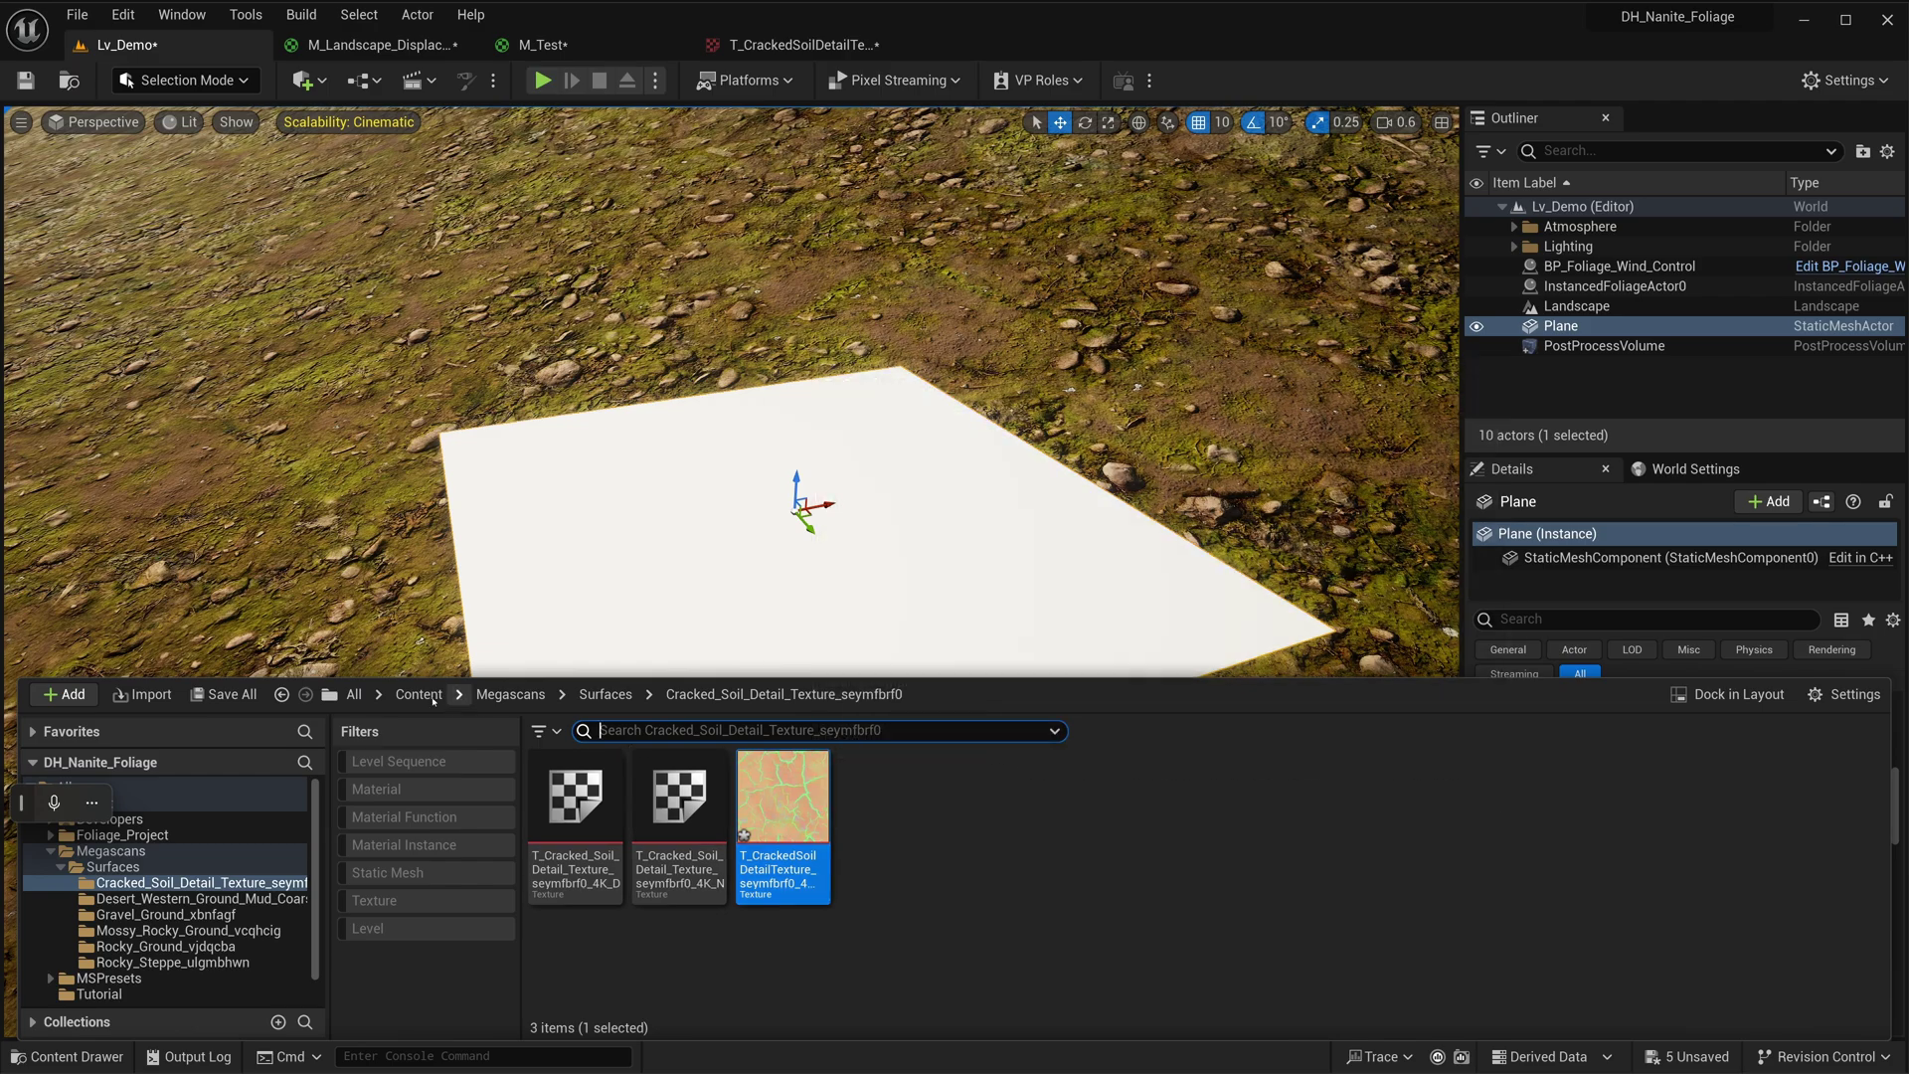
pyautogui.click(418, 694)
pyautogui.moveTo(1147, 644); pyautogui.dragTo(1137, 629, button='right')
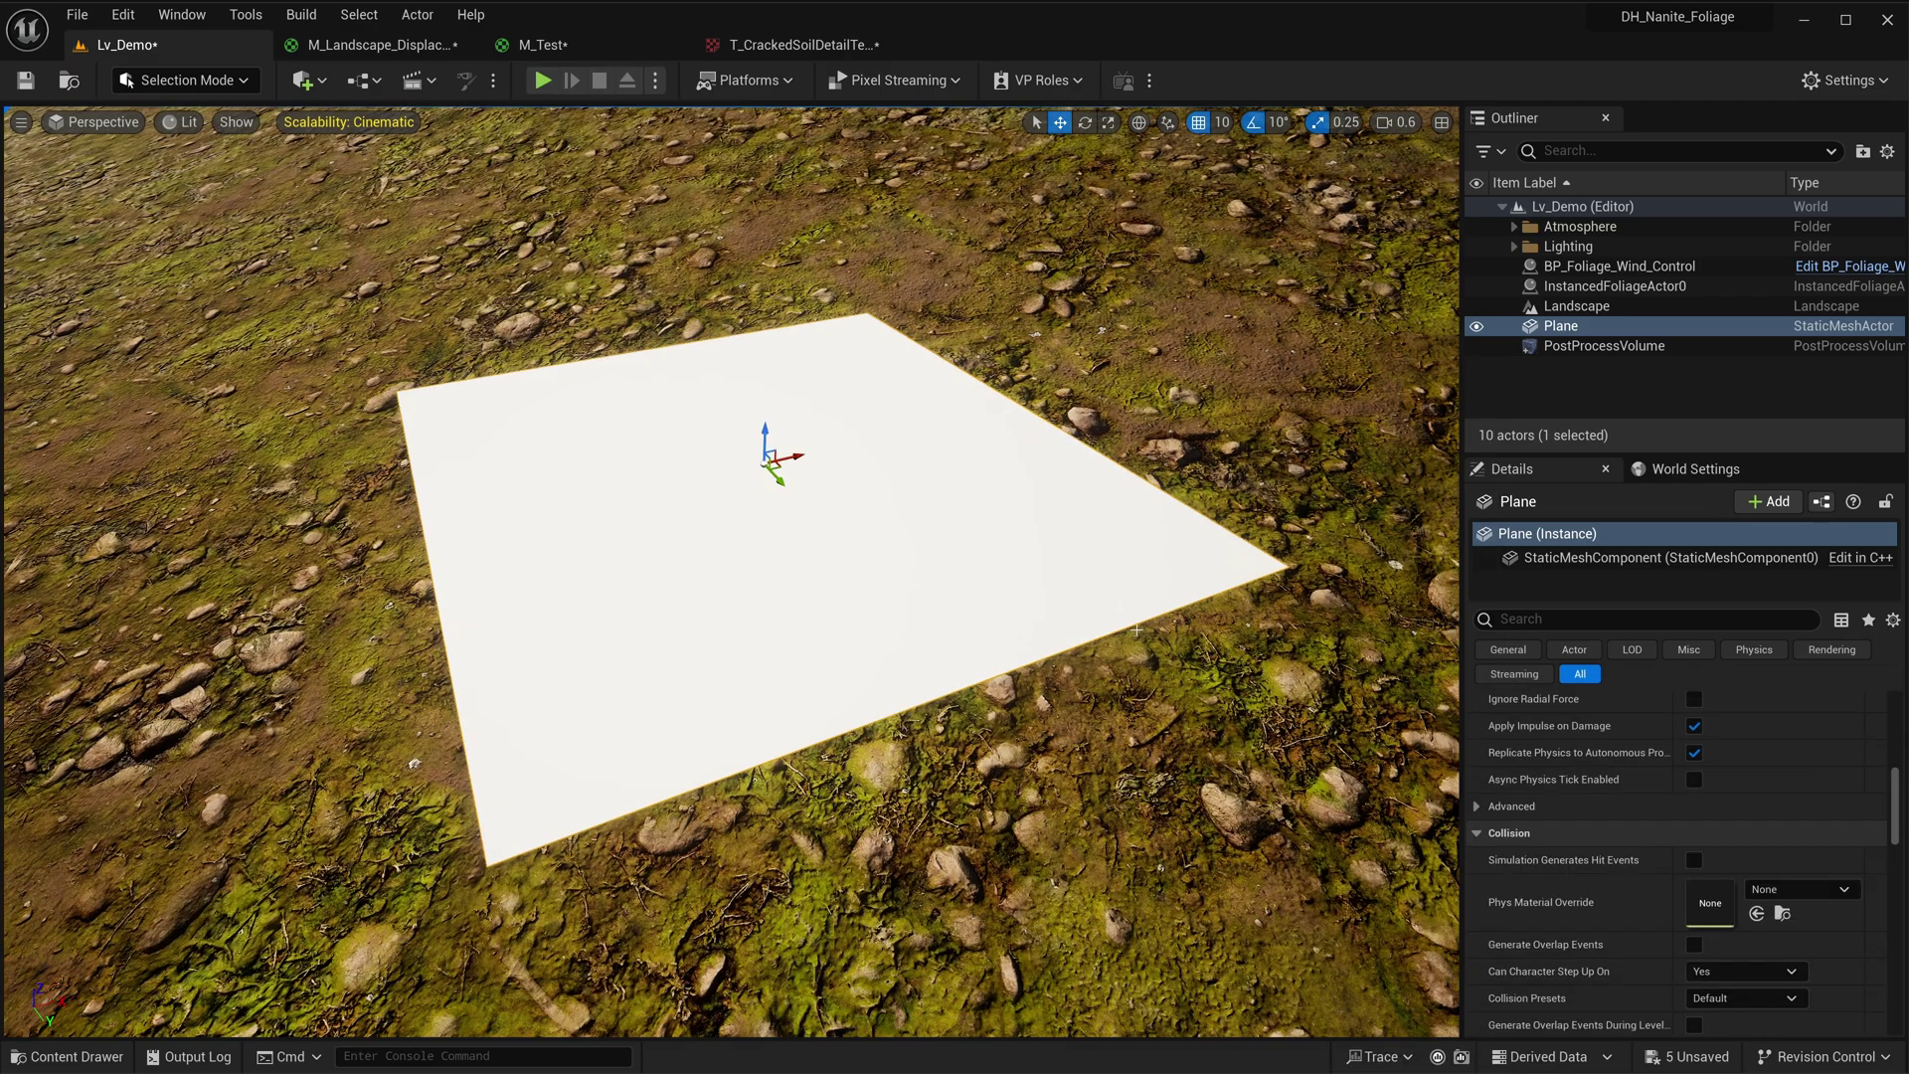
pyautogui.scroll(-3, 1705, 922)
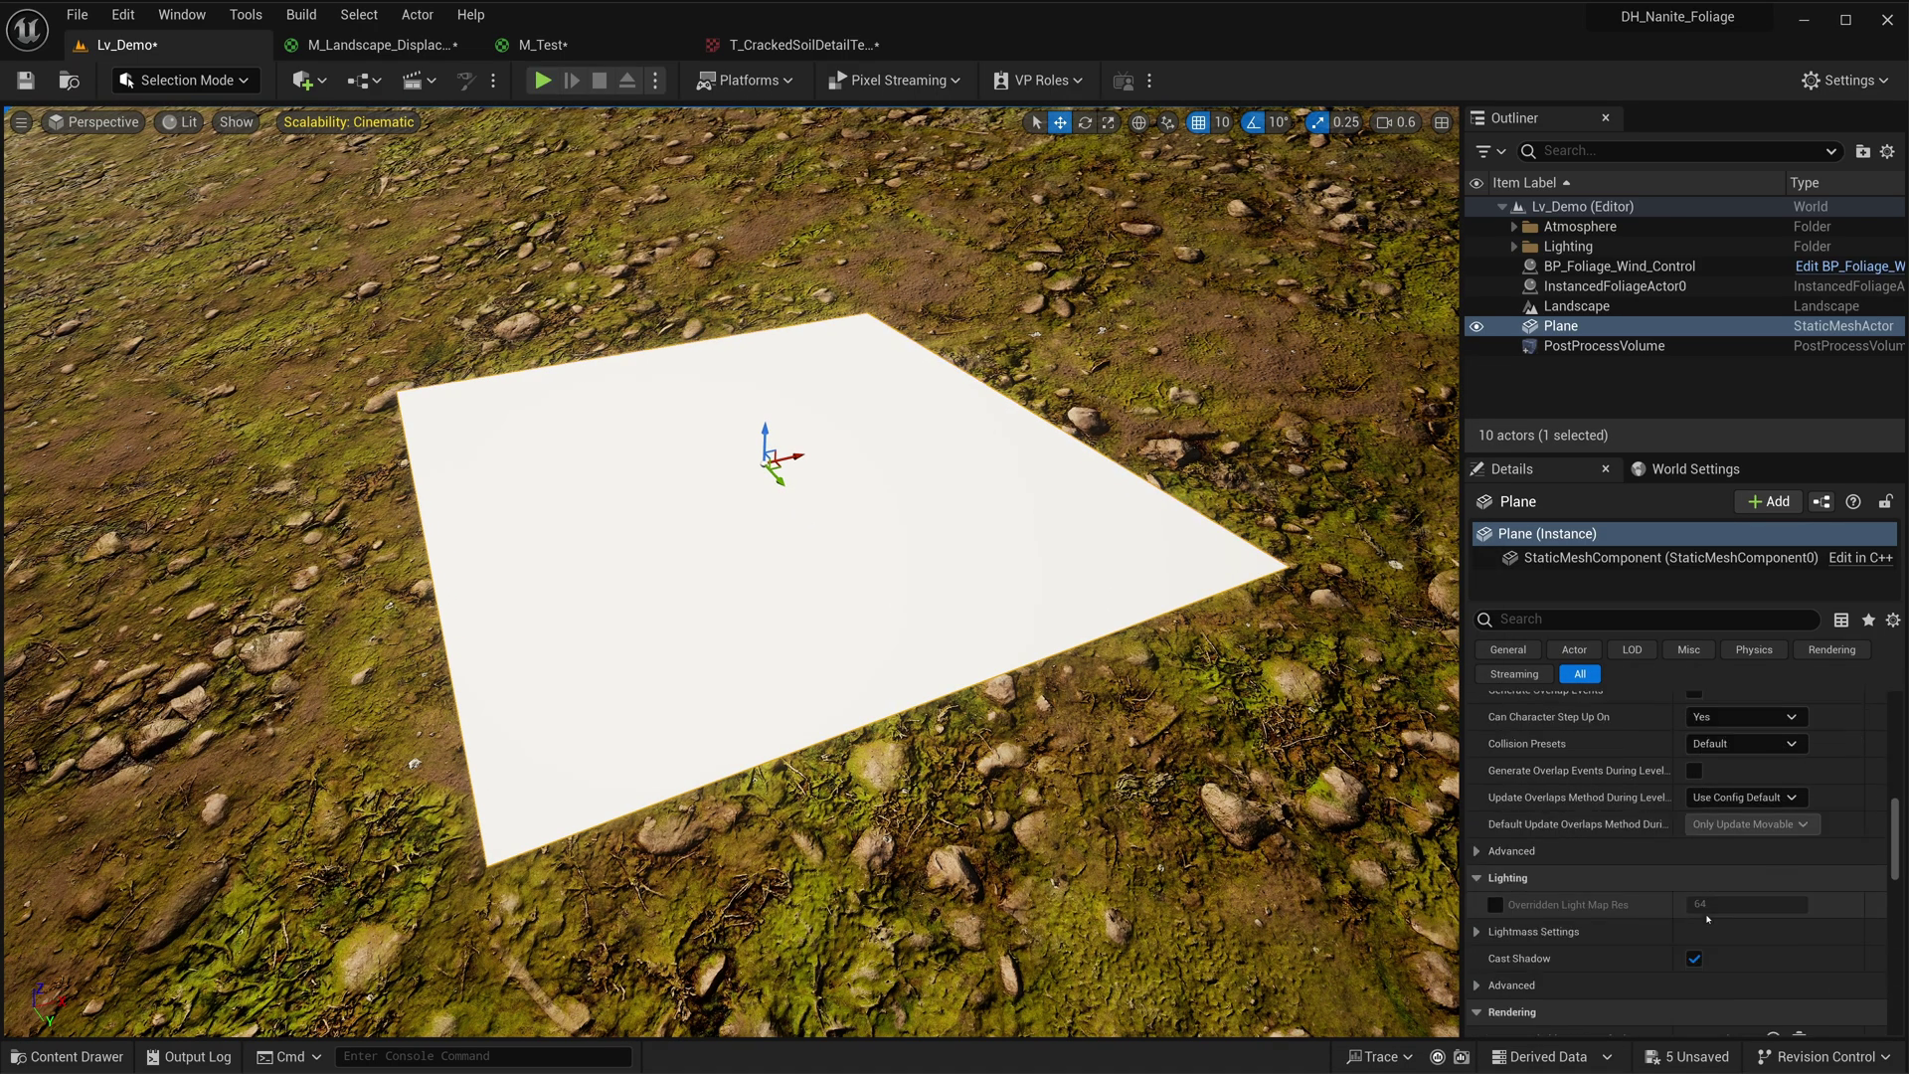
pyautogui.scroll(3, 1705, 922)
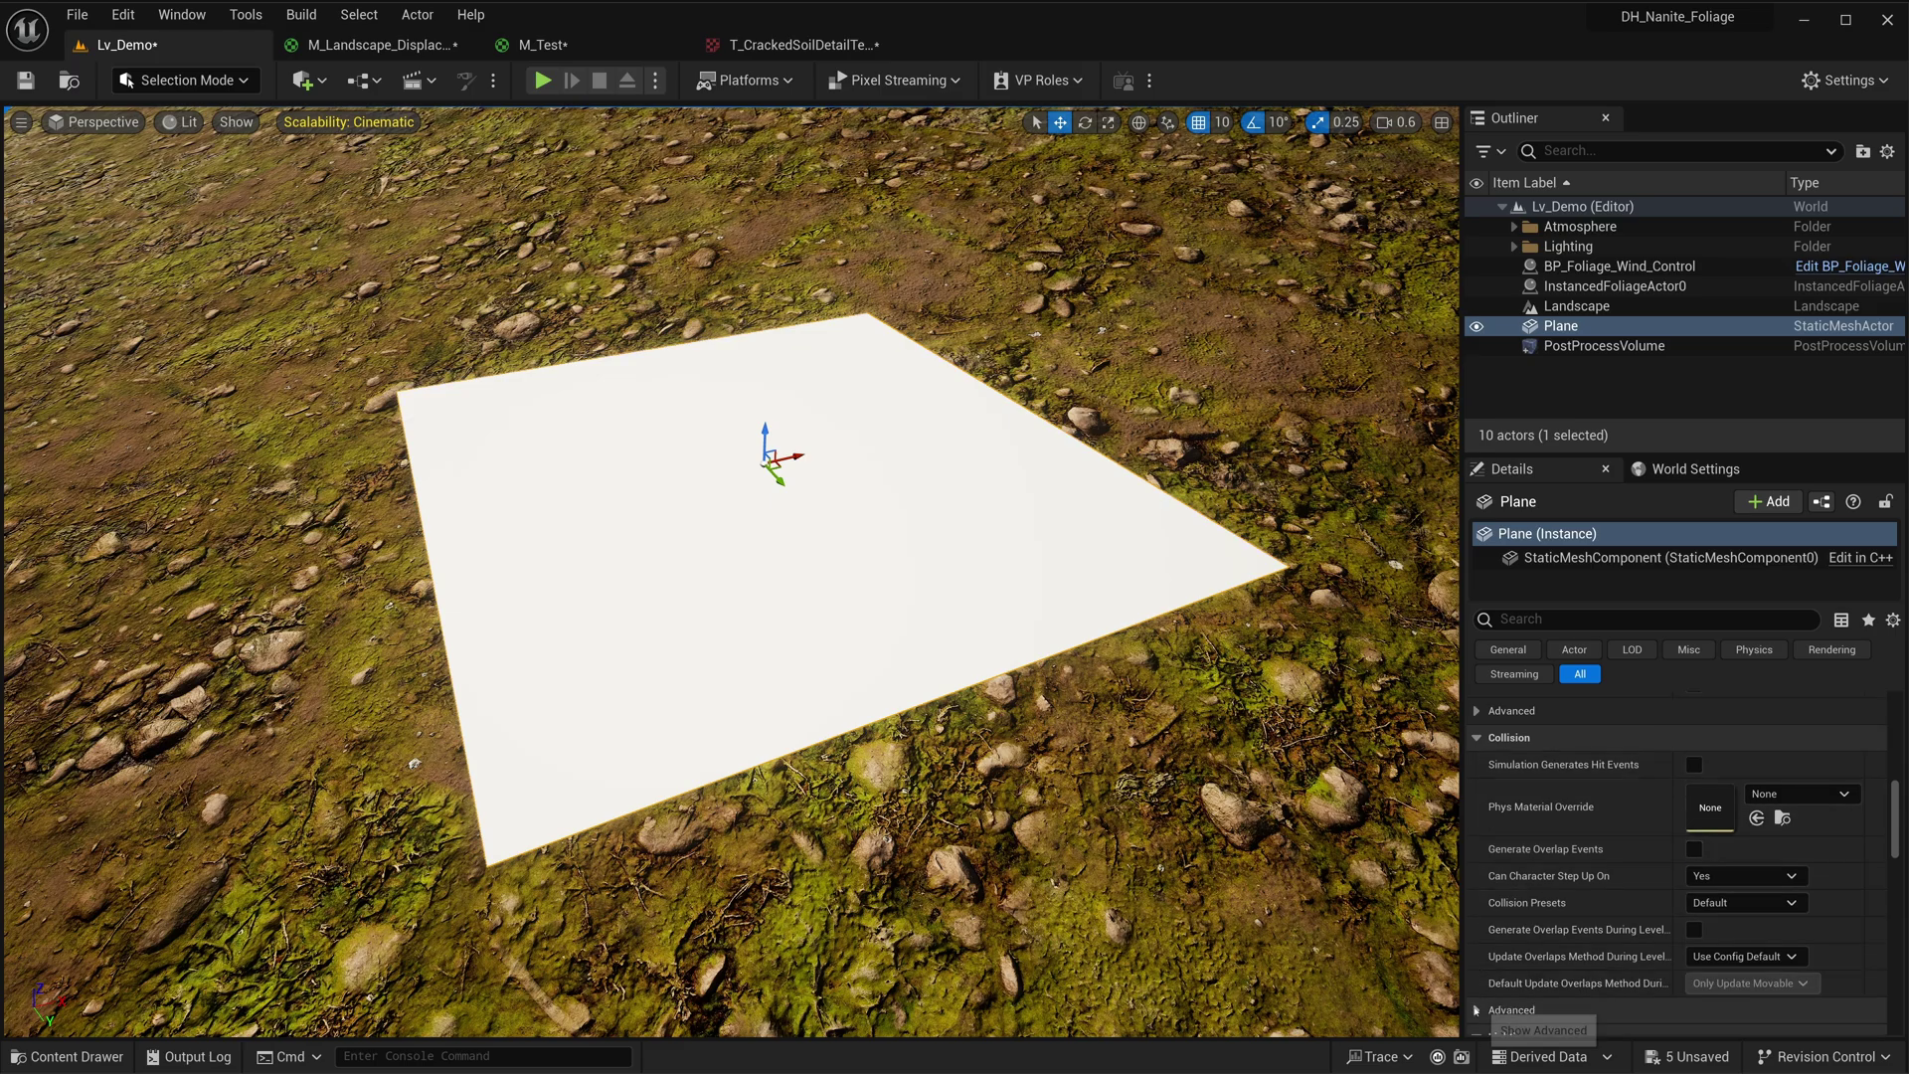
pyautogui.scroll(6, 1514, 883)
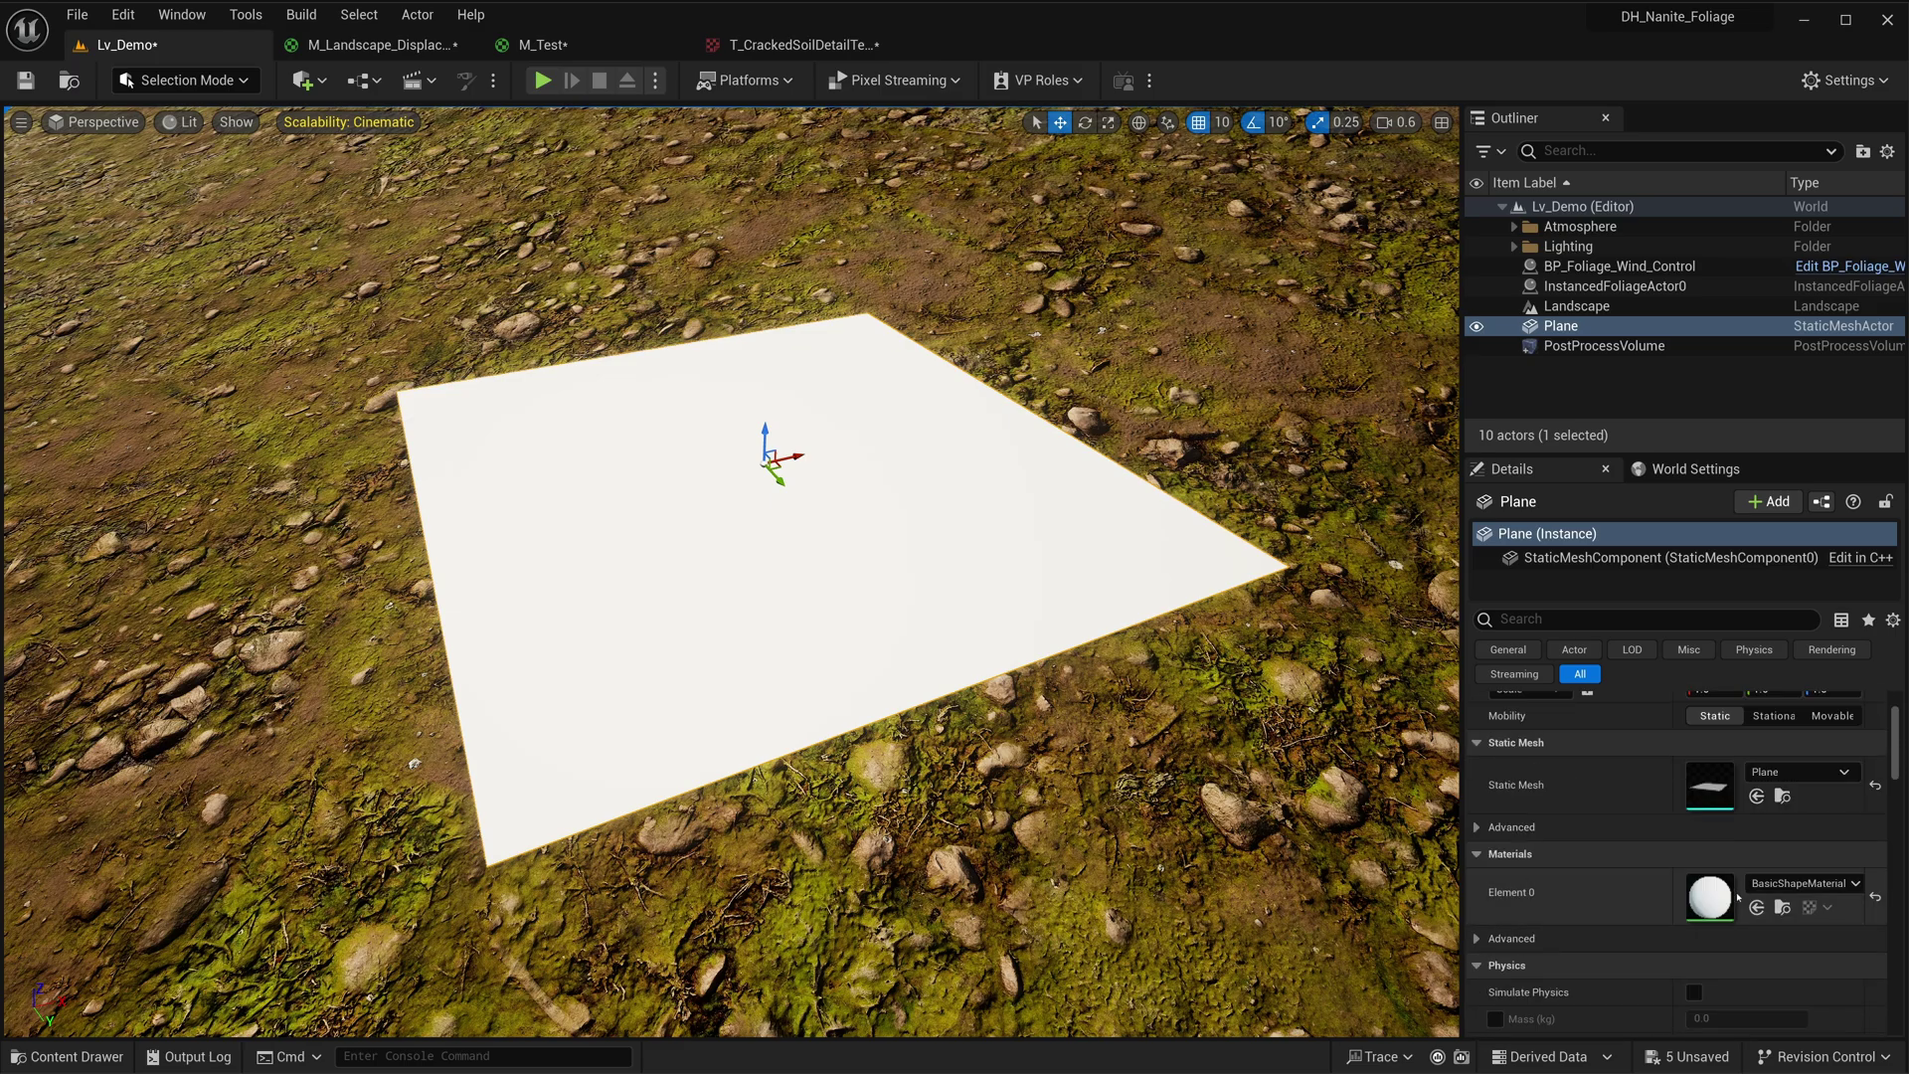
pyautogui.moveTo(732, 571); pyautogui.dragTo(734, 519, button='right')
pyautogui.scroll(-1, 702, 553)
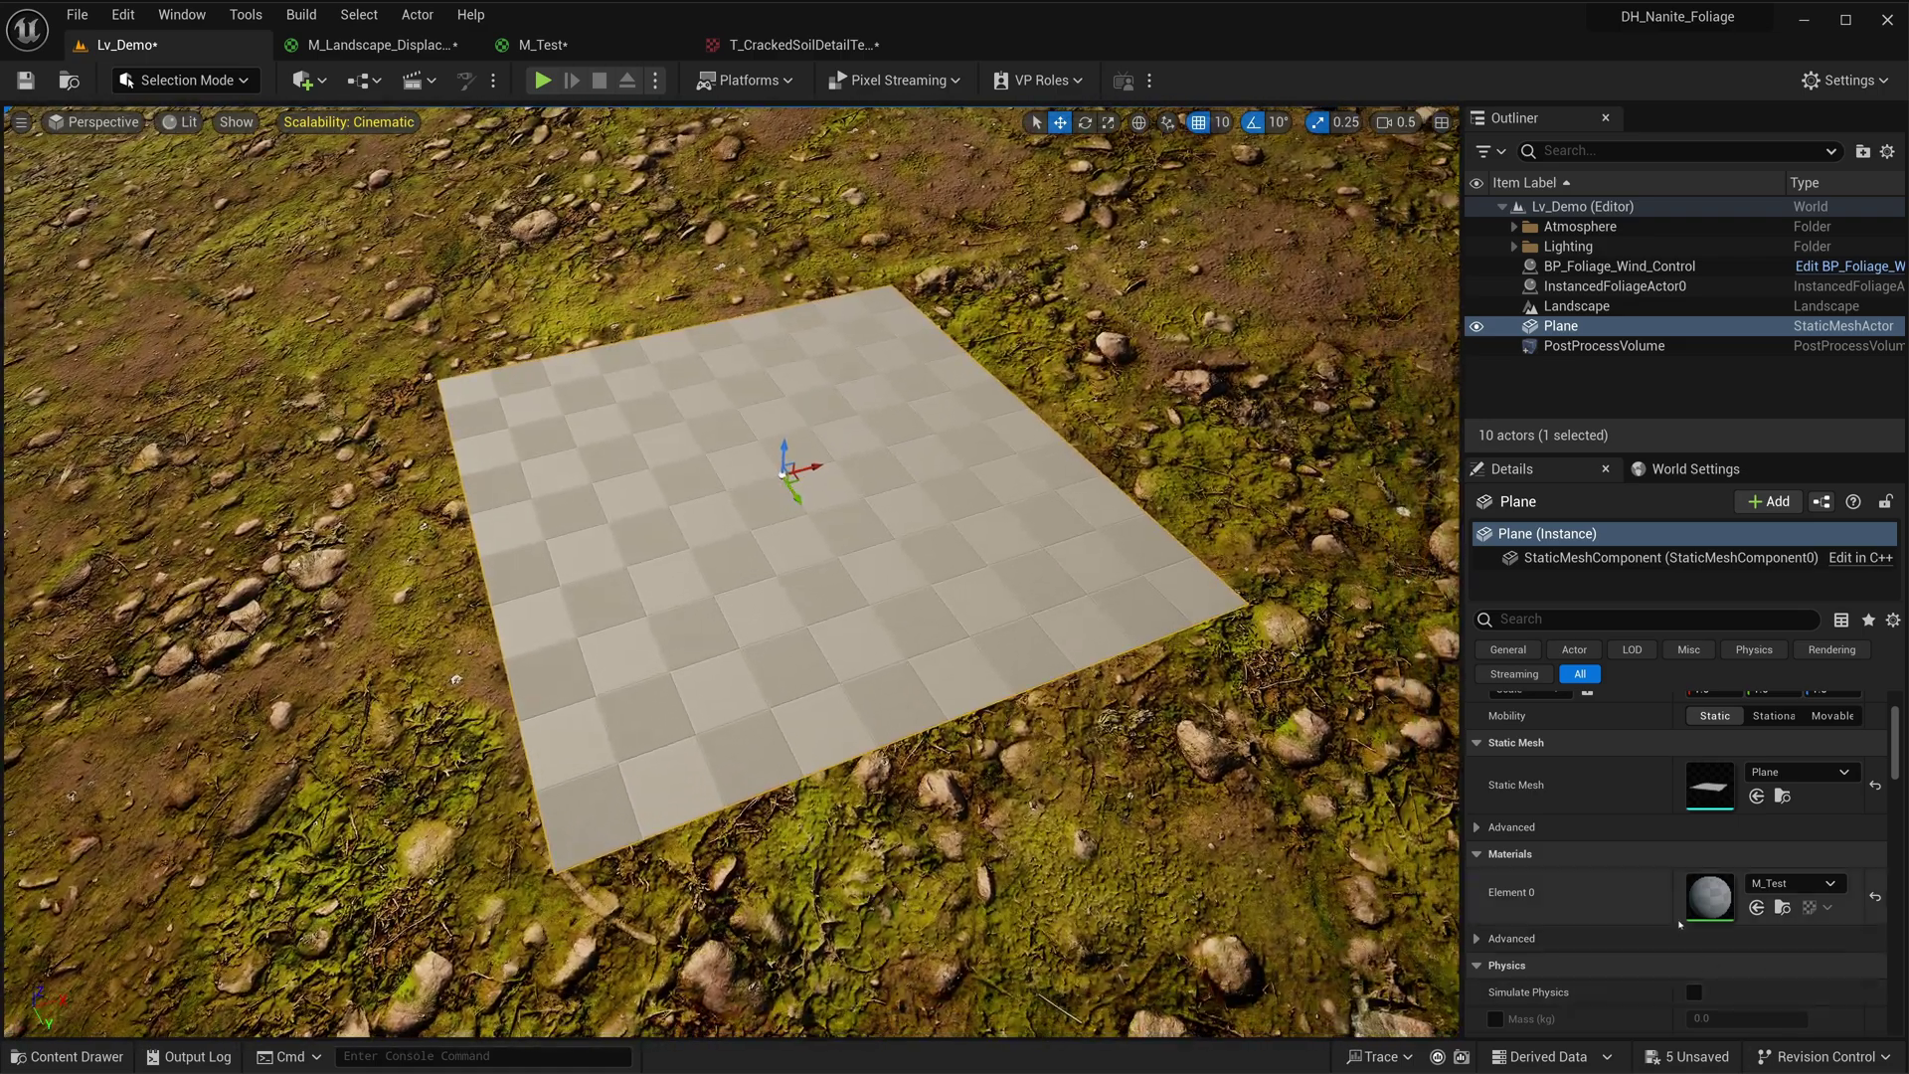
# - Apply the changes made to M_Test and check the cracked soil shading on the plane in Lv_Demo
pyautogui.click(553, 46)
pyautogui.moveTo(725, 442); pyautogui.dragTo(759, 469, button='right')
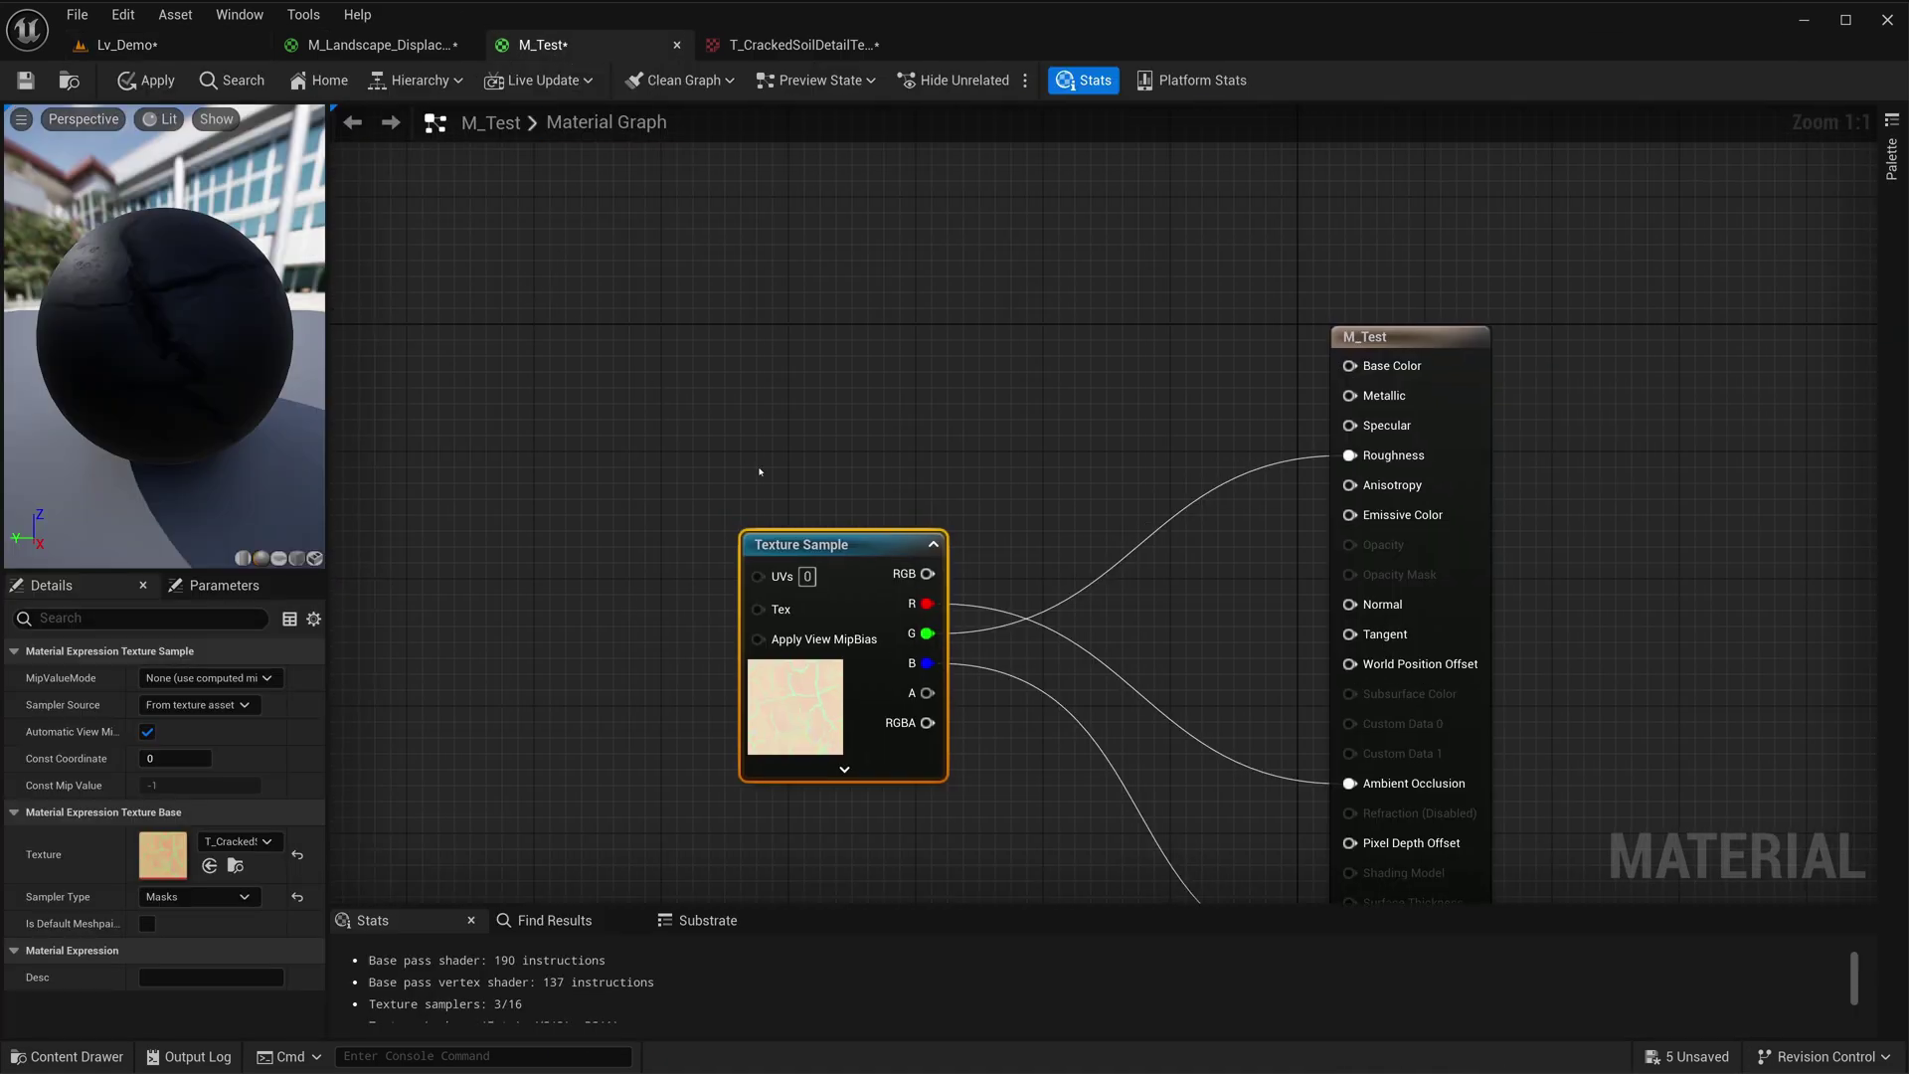
pyautogui.click(1173, 383)
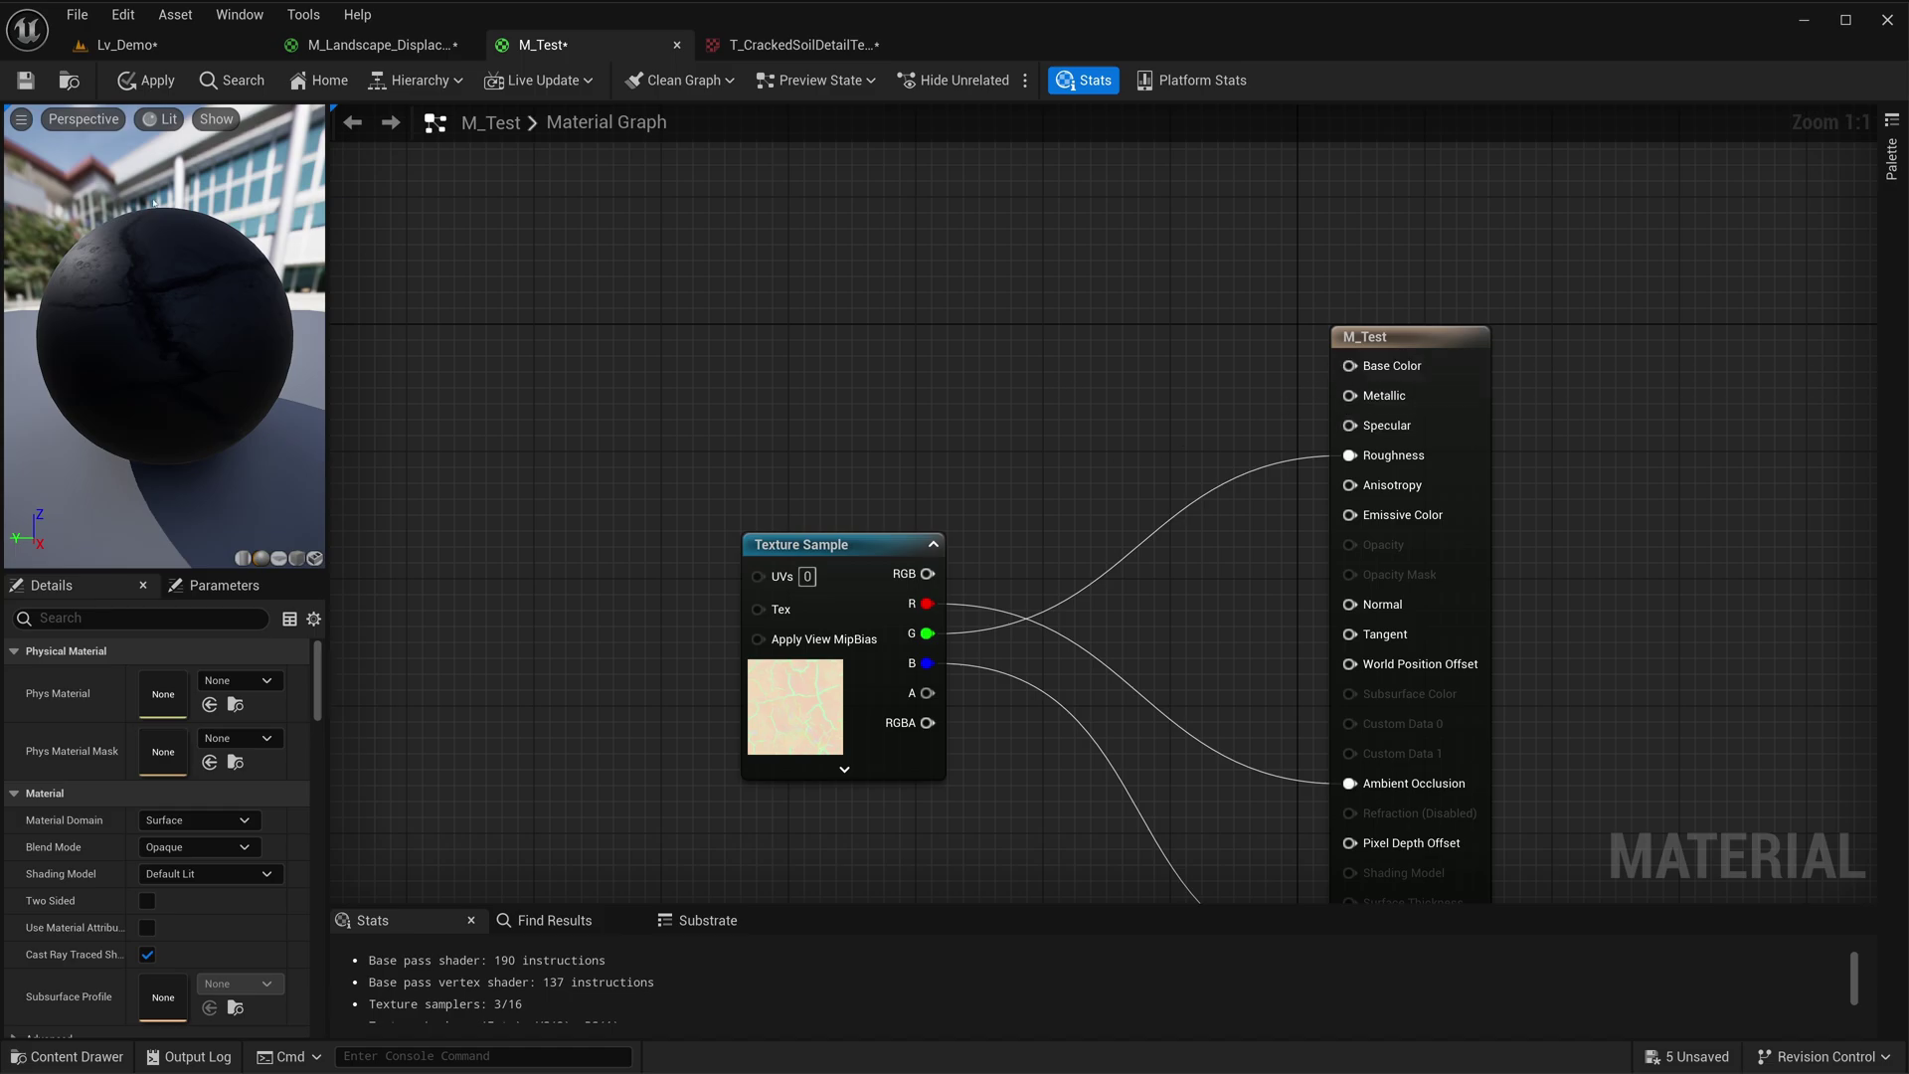
pyautogui.click(146, 79)
pyautogui.click(169, 46)
pyautogui.moveTo(789, 617); pyautogui.dragTo(960, 617, button='right')
pyautogui.scroll(-1, 875, 587)
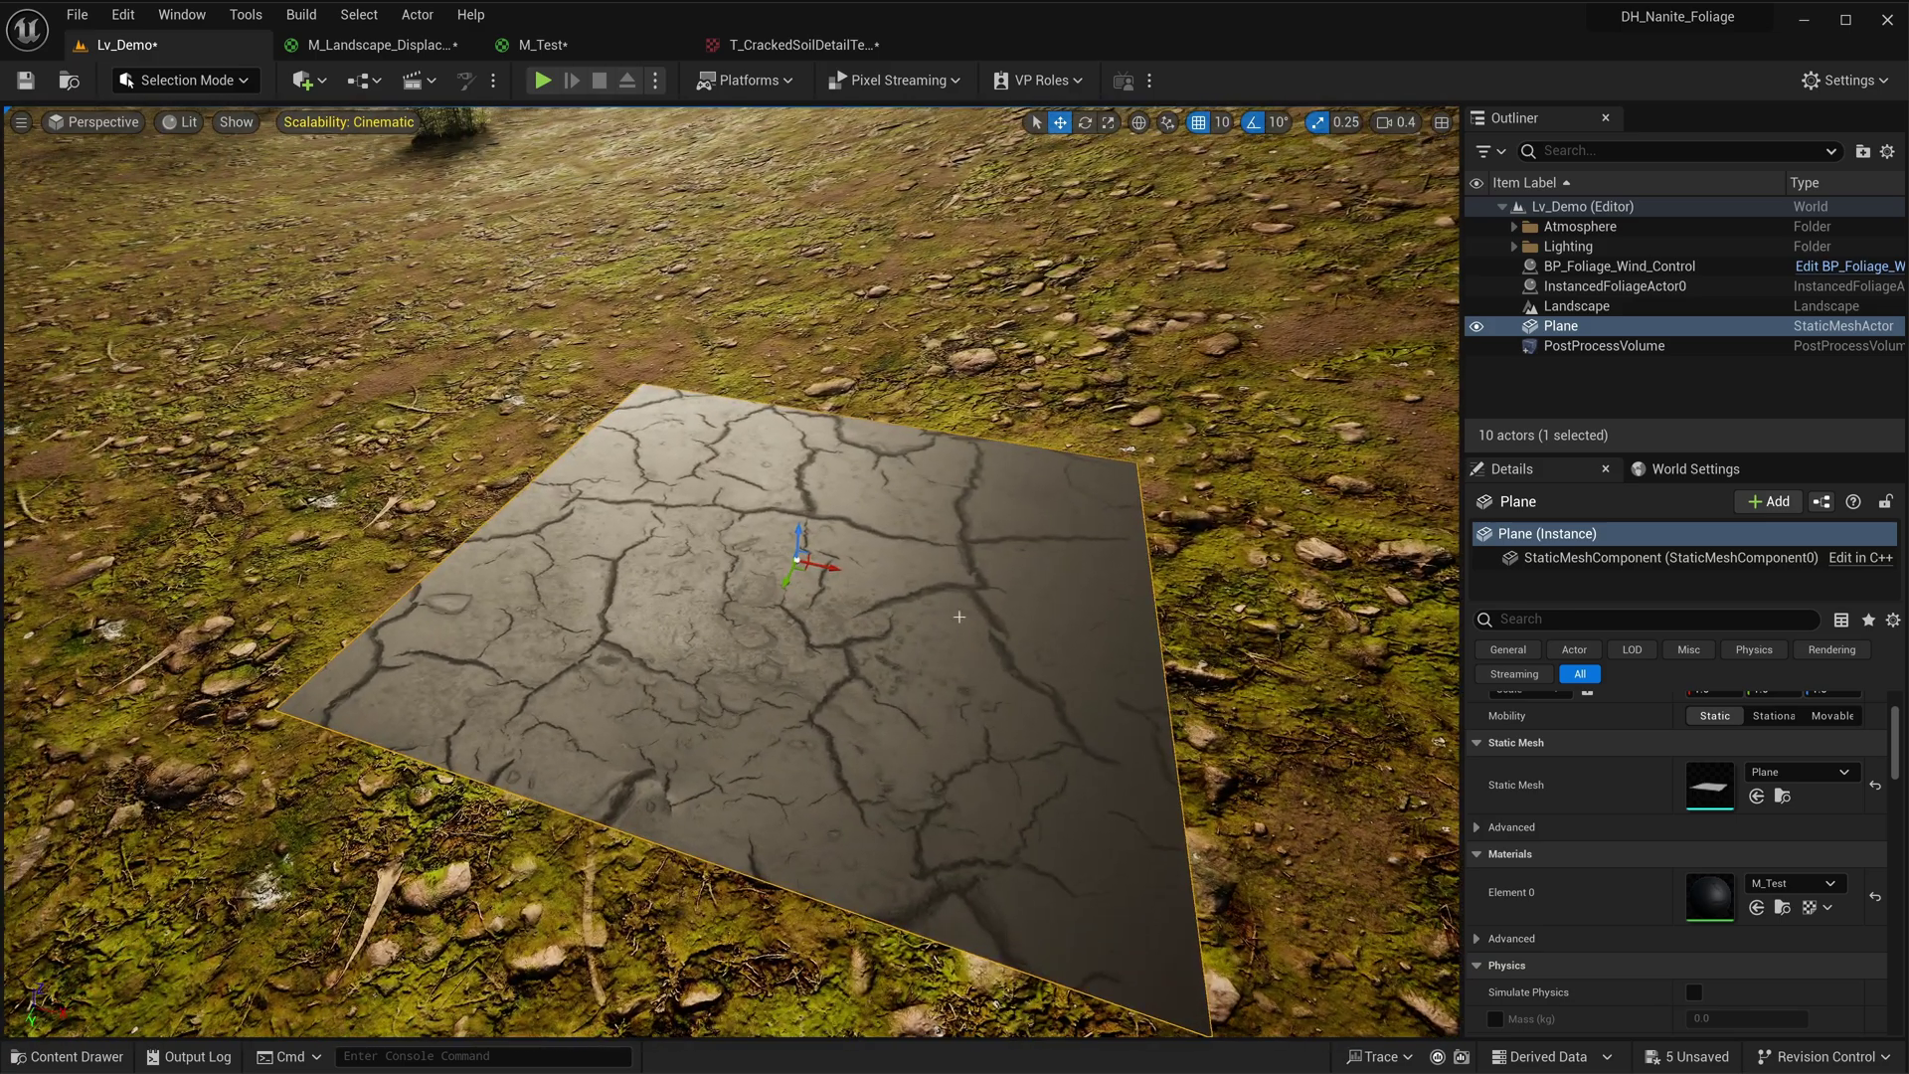
# - Disconnect M_Test's Roughness and Displacement inputs, apply the material and inspect the plane in Lv_Demo from several angles
pyautogui.click(542, 45)
pyautogui.keyDown('alt'); pyautogui.click(1256, 308); pyautogui.keyUp('alt')
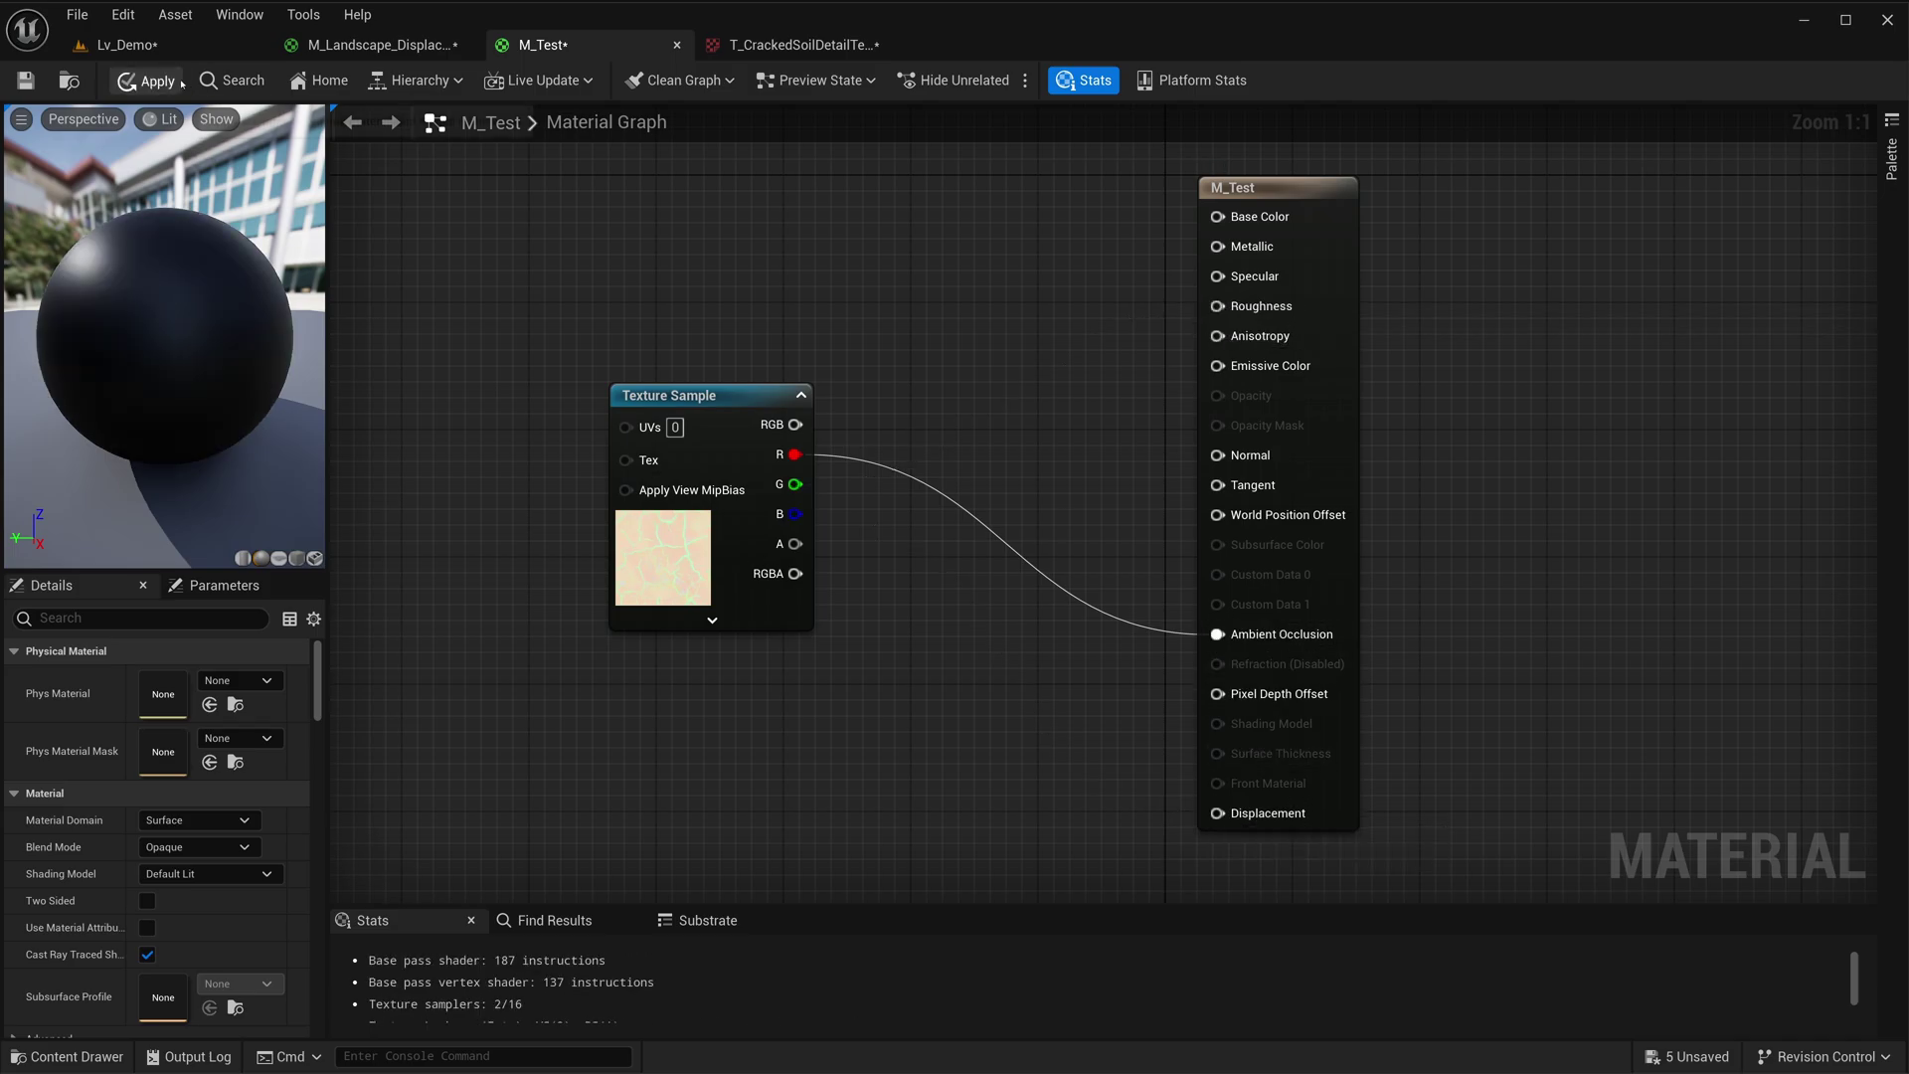
pyautogui.click(188, 47)
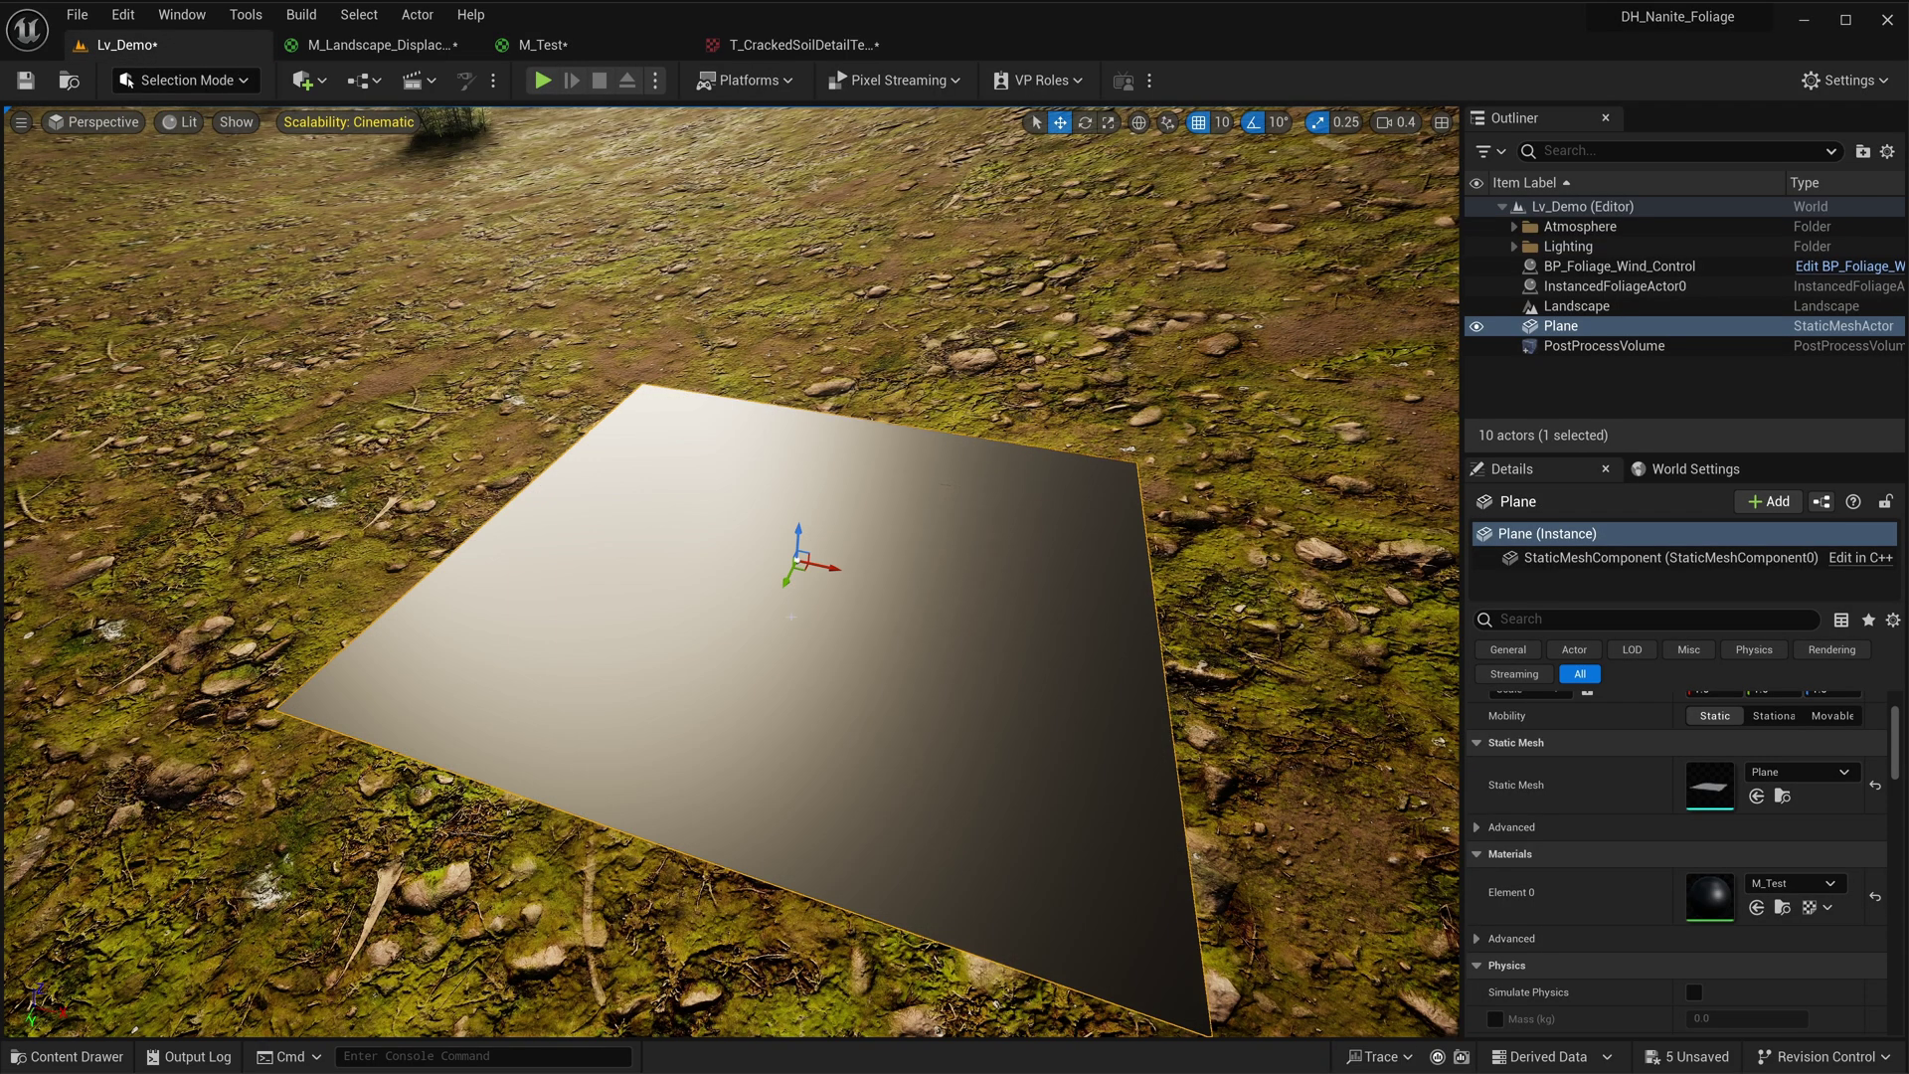
pyautogui.moveTo(1114, 309); pyautogui.dragTo(1415, 298, button='right')
pyautogui.moveTo(696, 527); pyautogui.dragTo(661, 393, button='right')
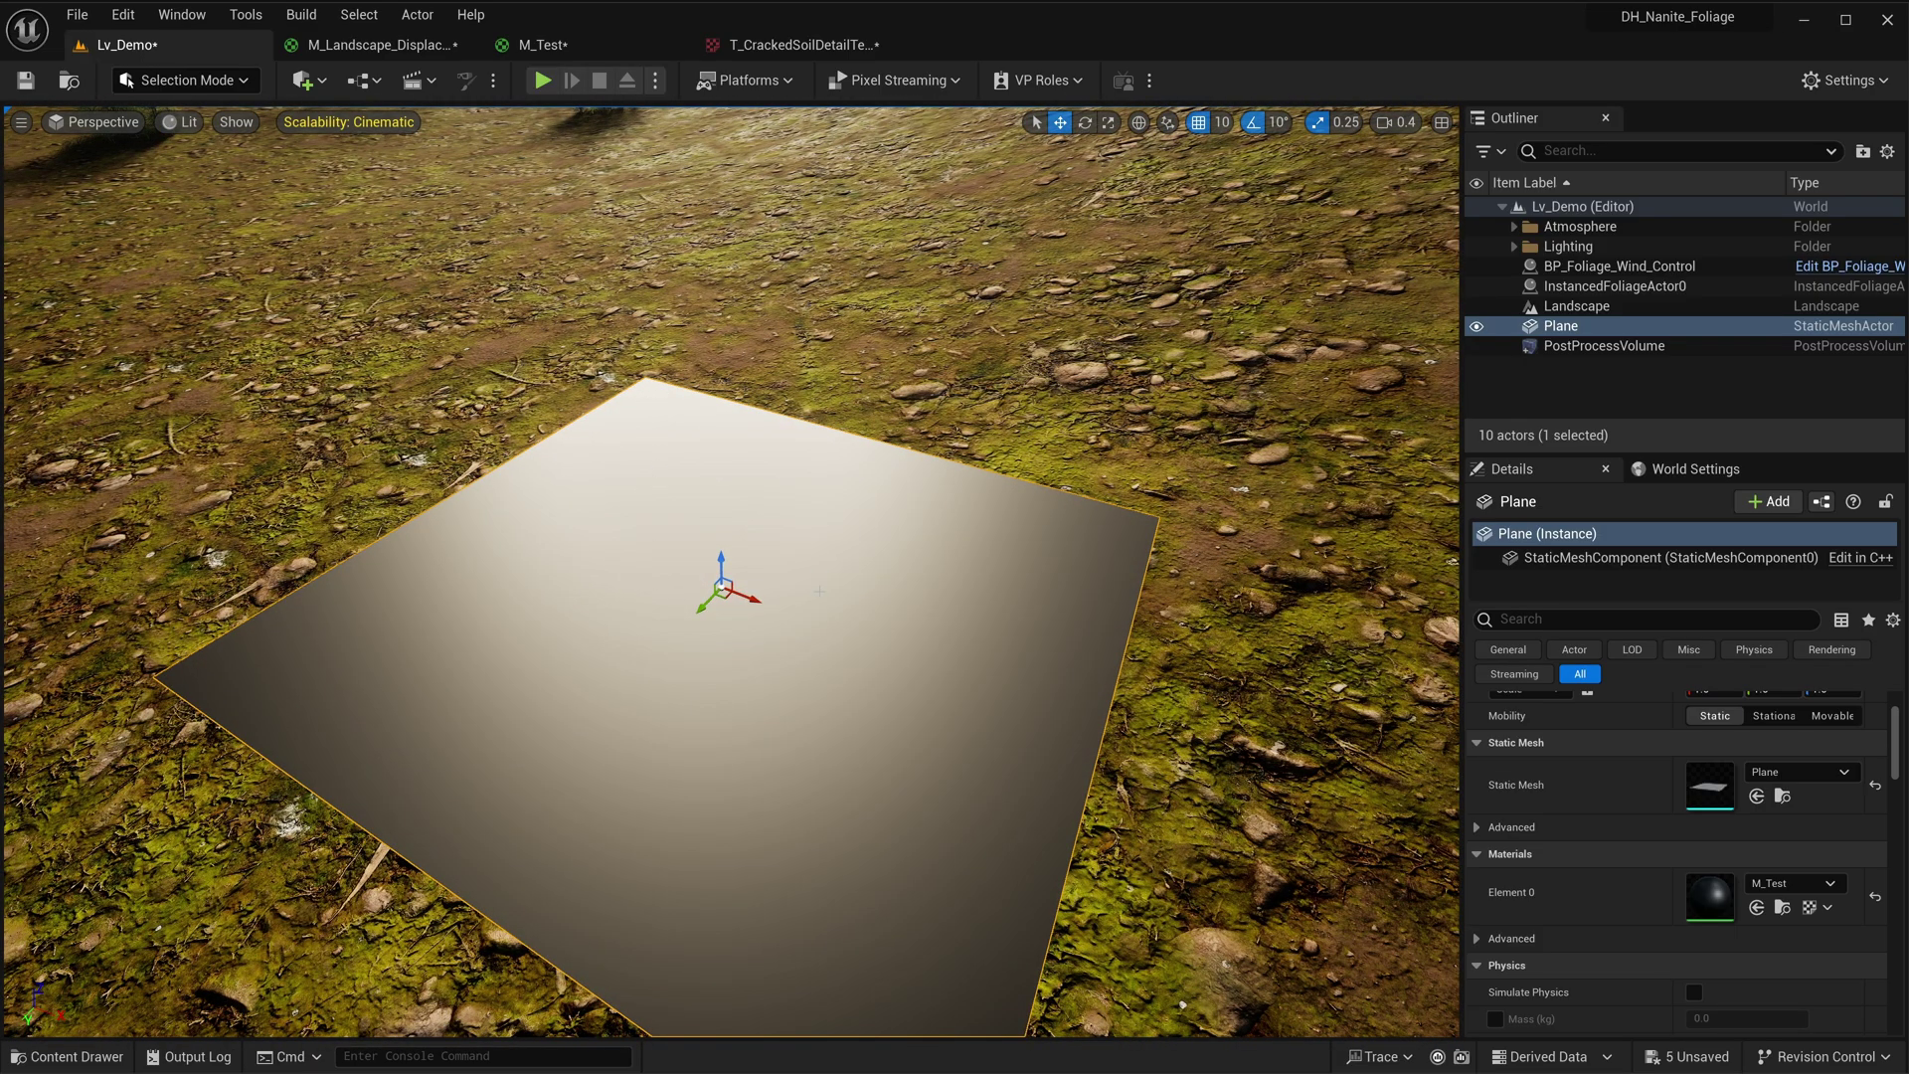
pyautogui.moveTo(819, 591); pyautogui.dragTo(1022, 569, button='right')
pyautogui.scroll(-2, 819, 591)
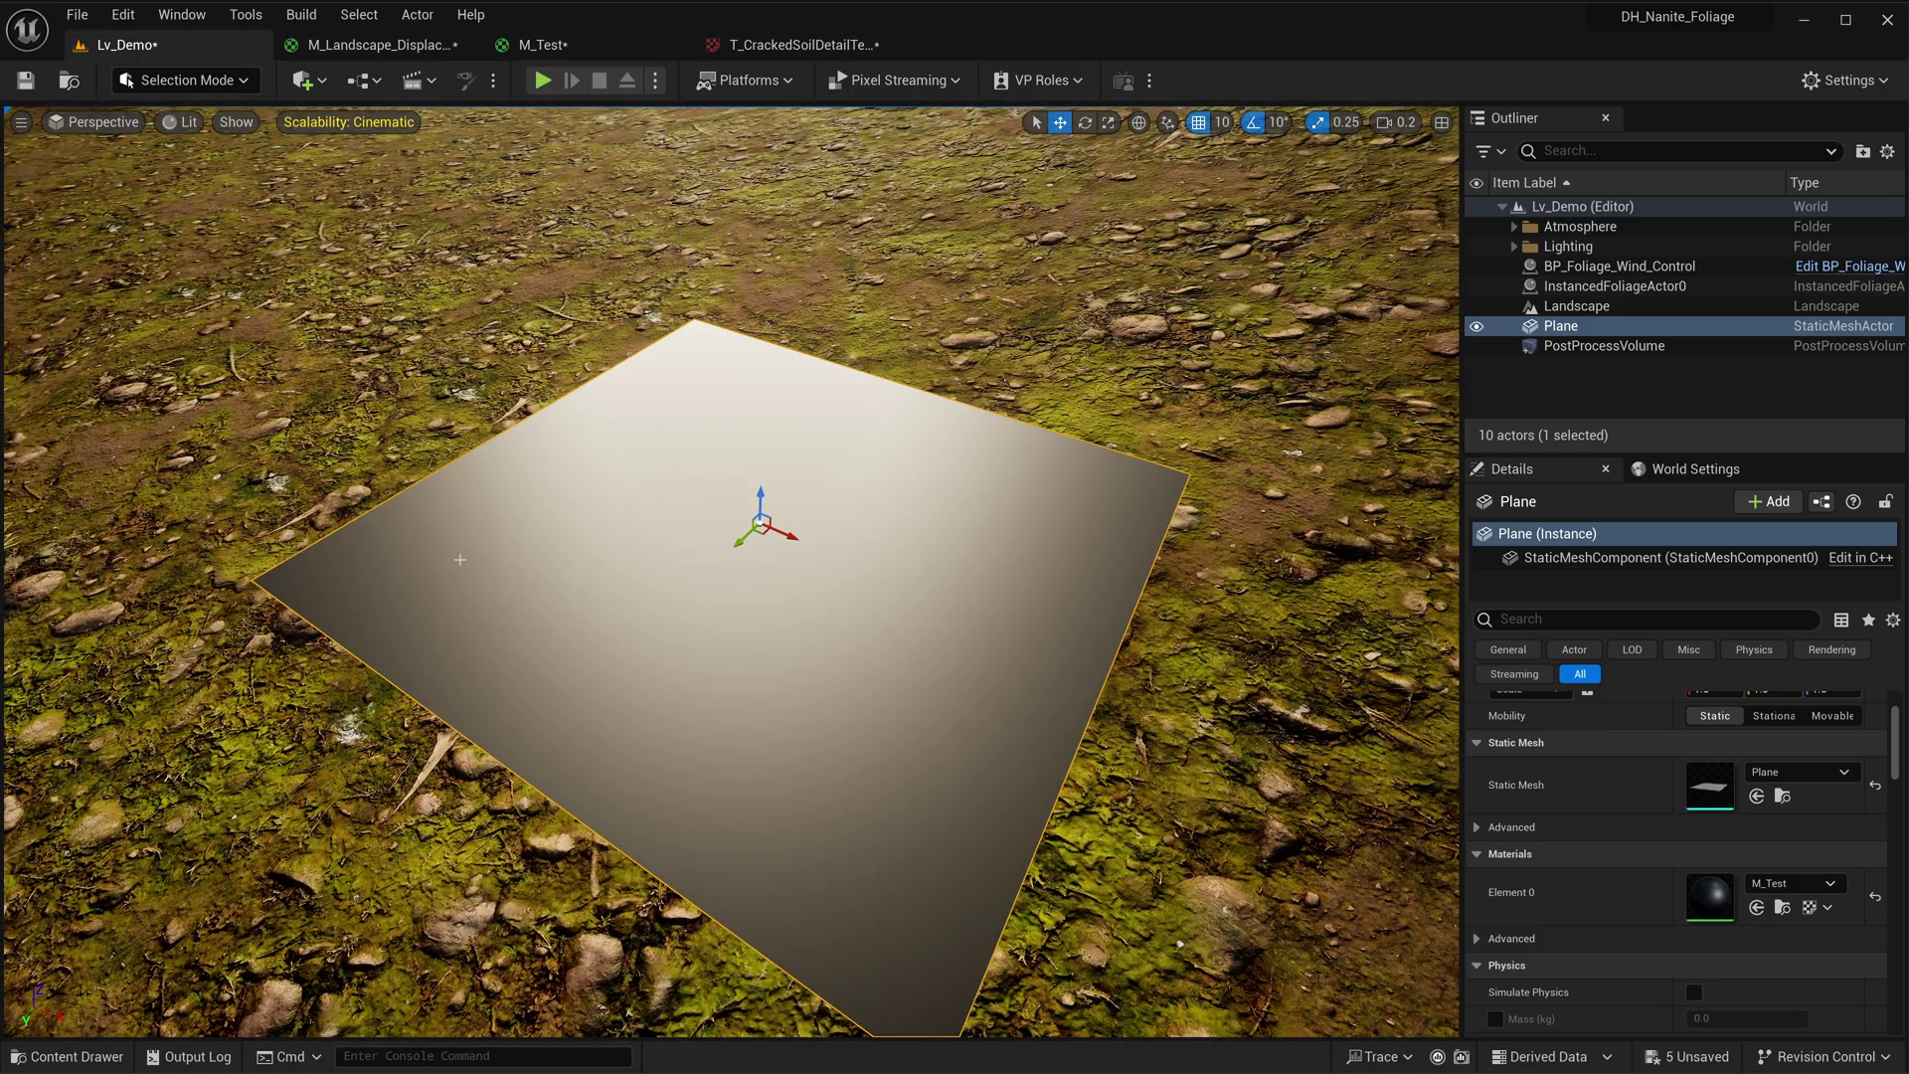
pyautogui.moveTo(699, 459); pyautogui.dragTo(698, 460, button='right')
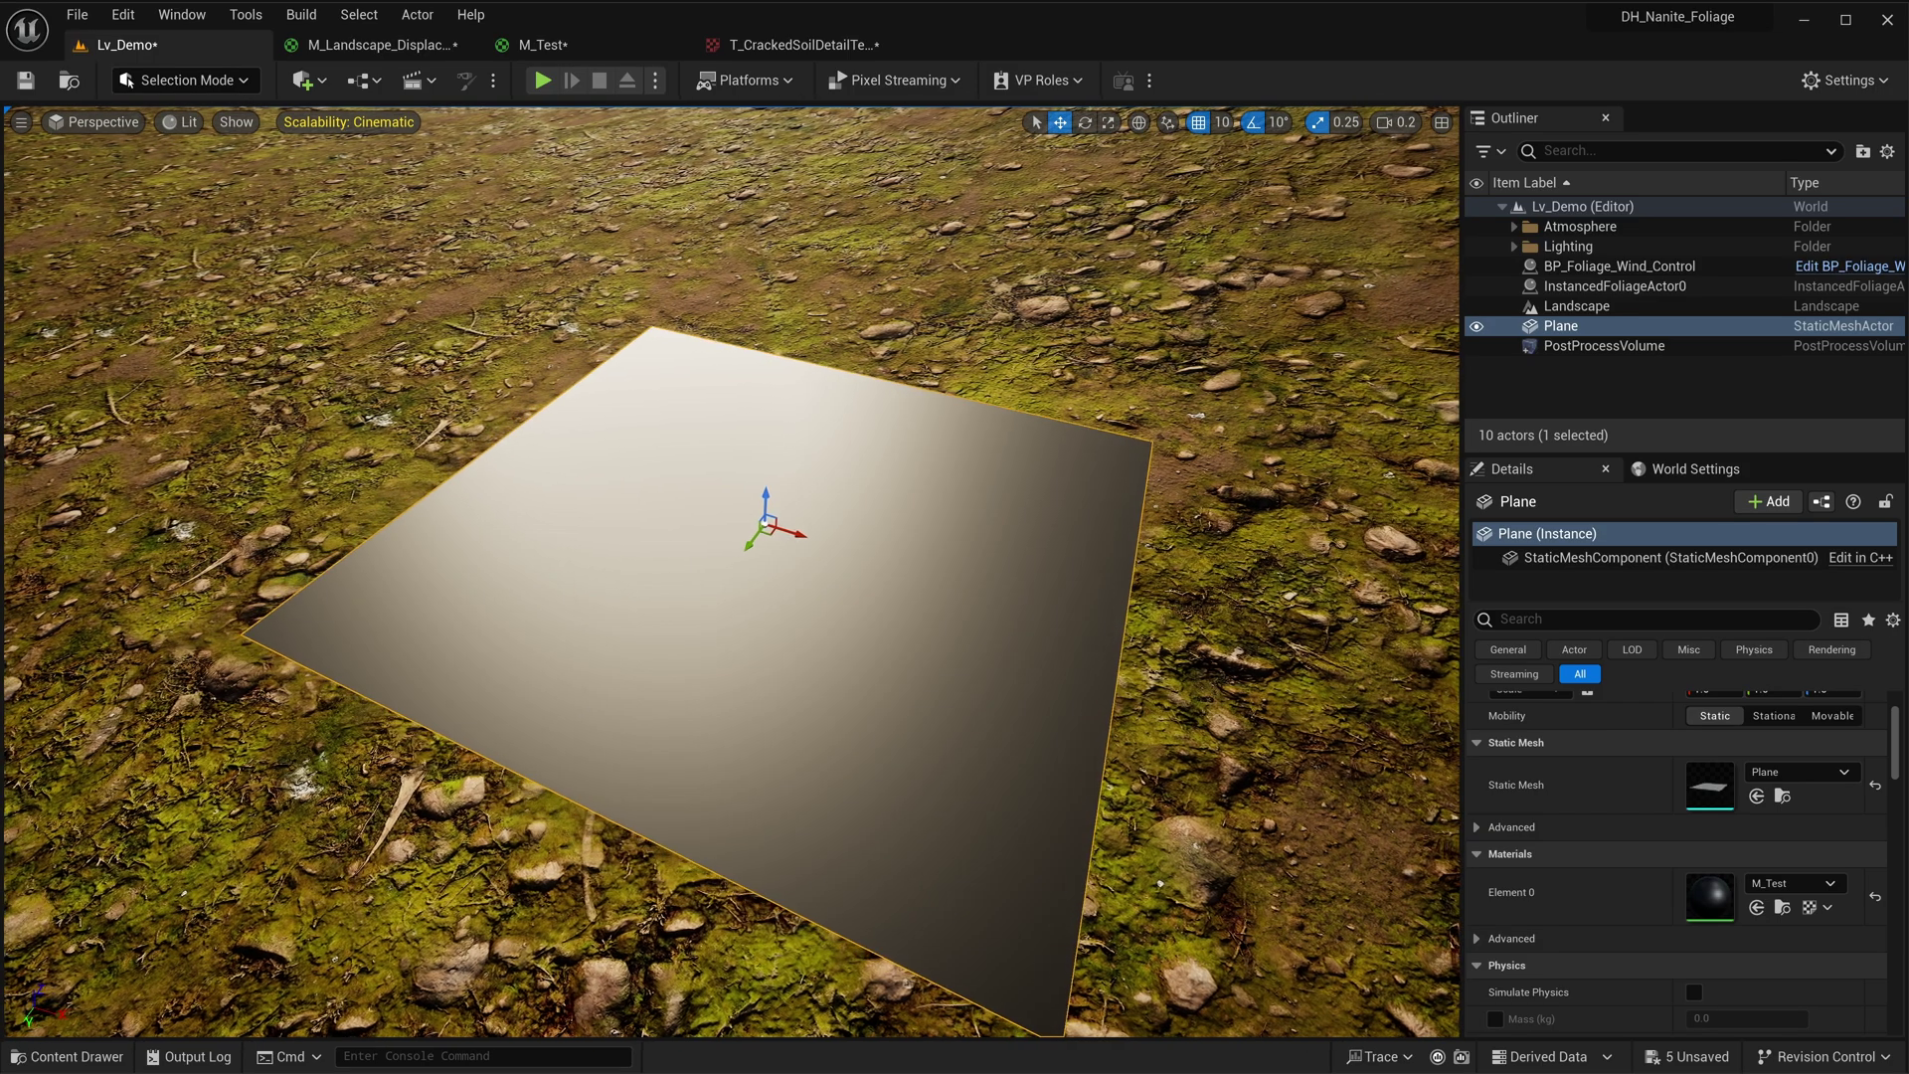
# - In the M_Test graph, move the Texture Sample farther left of the material node to make room for more nodes
pyautogui.click(578, 53)
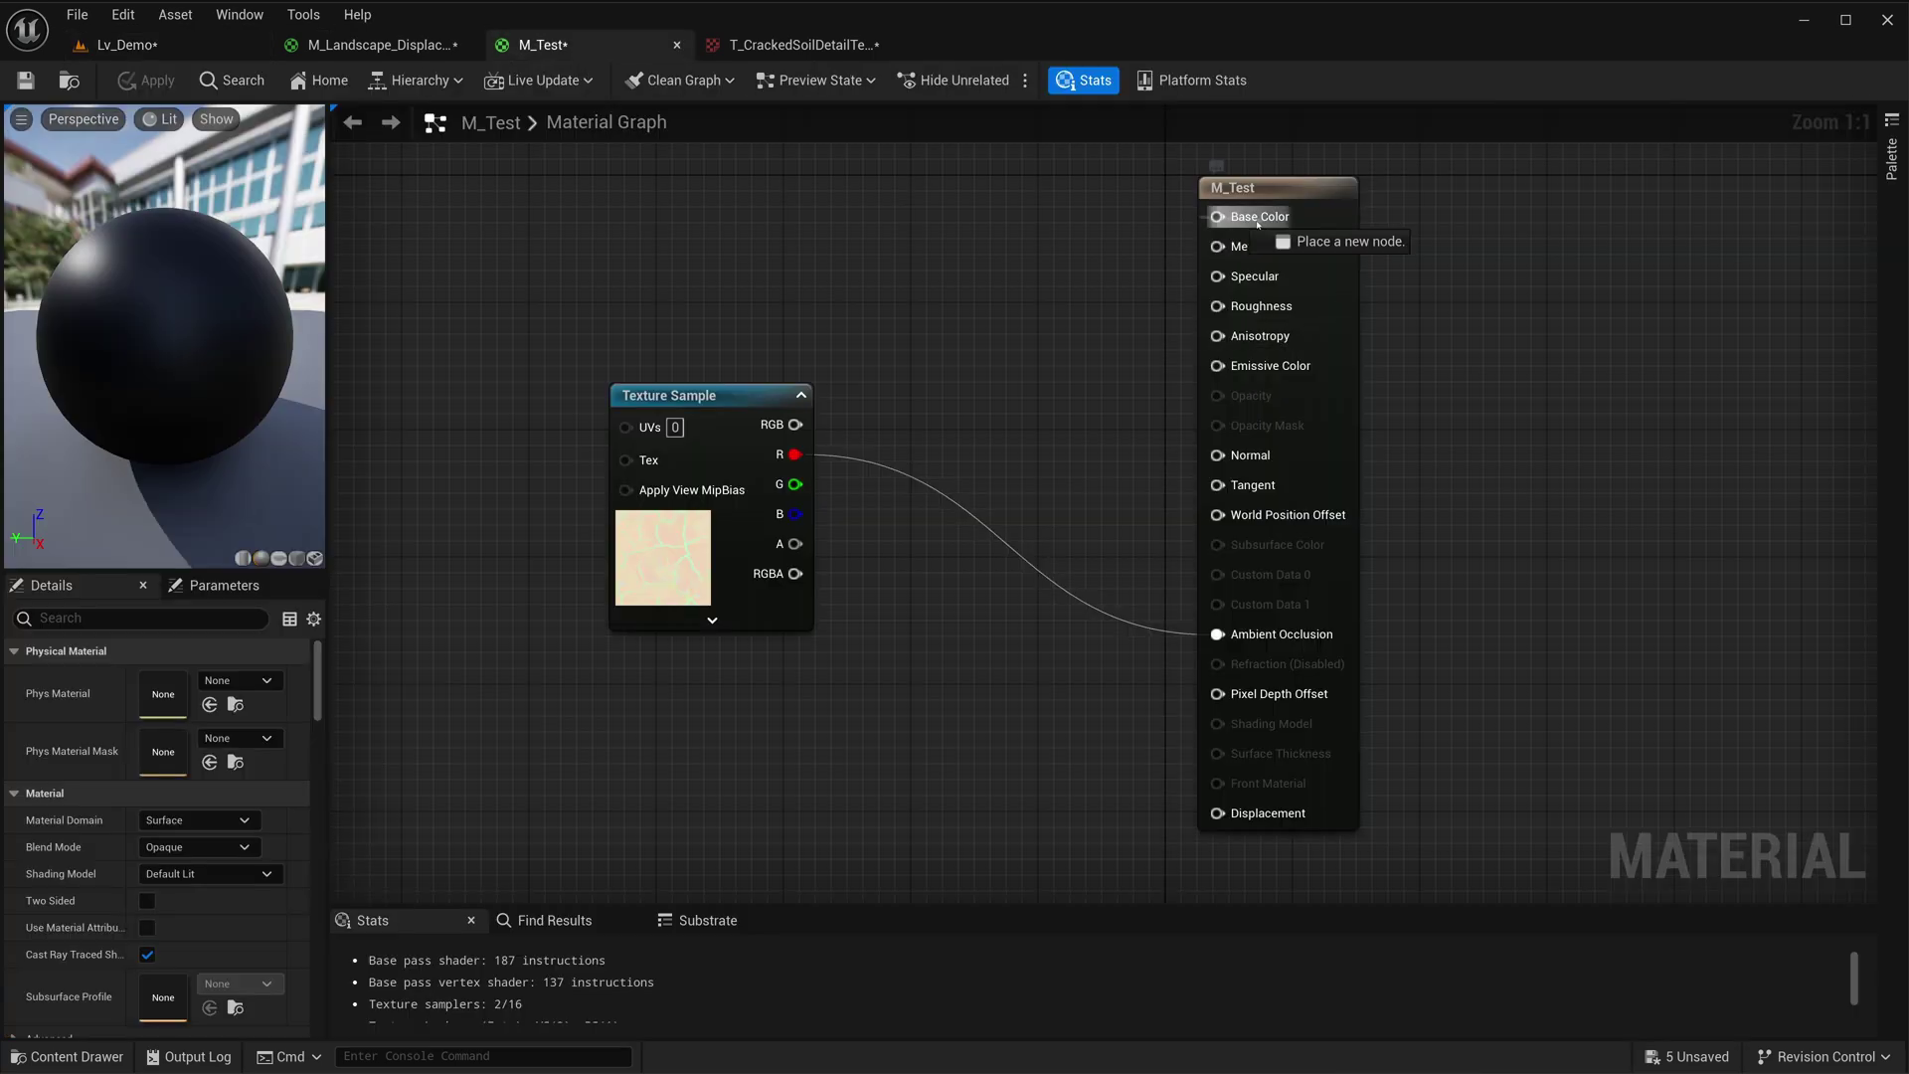
pyautogui.moveTo(1078, 238); pyautogui.dragTo(1119, 323, button='right')
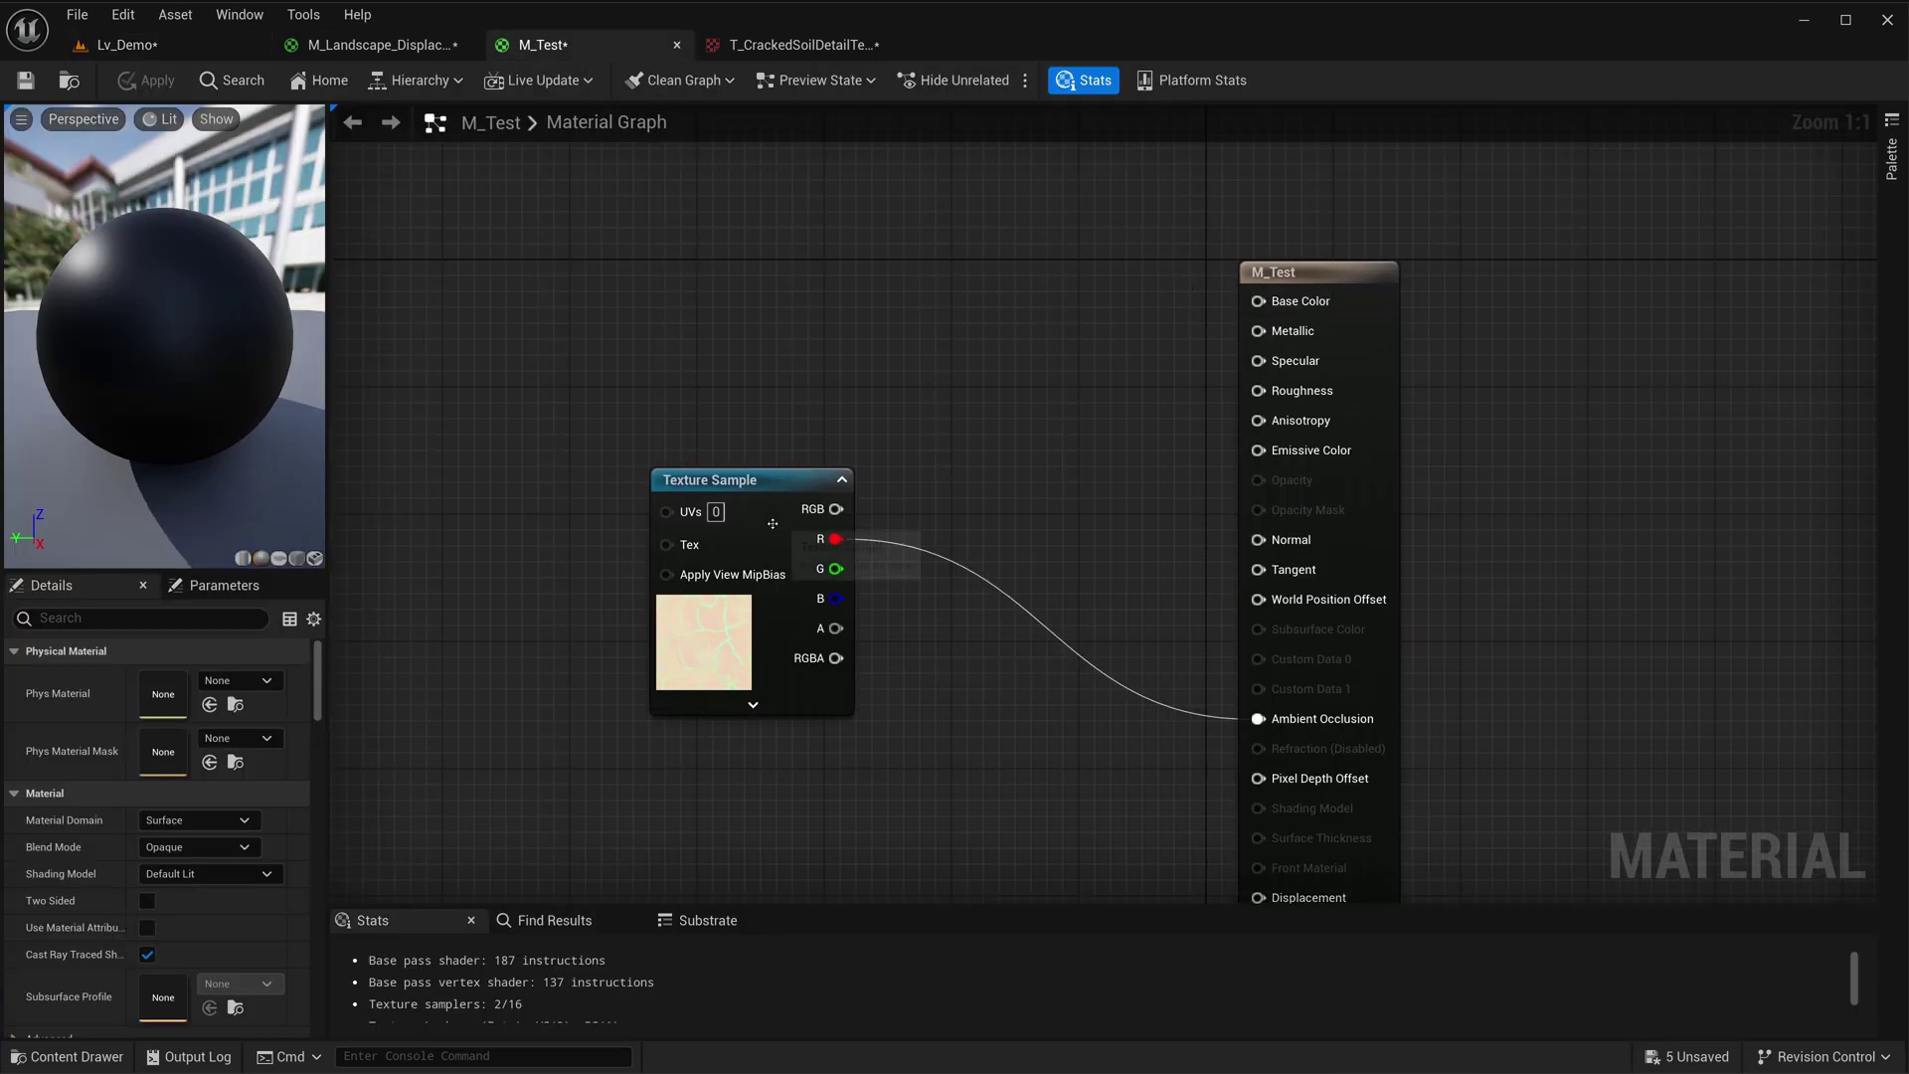
pyautogui.moveTo(772, 524); pyautogui.dragTo(630, 619)
pyautogui.moveTo(600, 650); pyautogui.dragTo(696, 573, button='right')
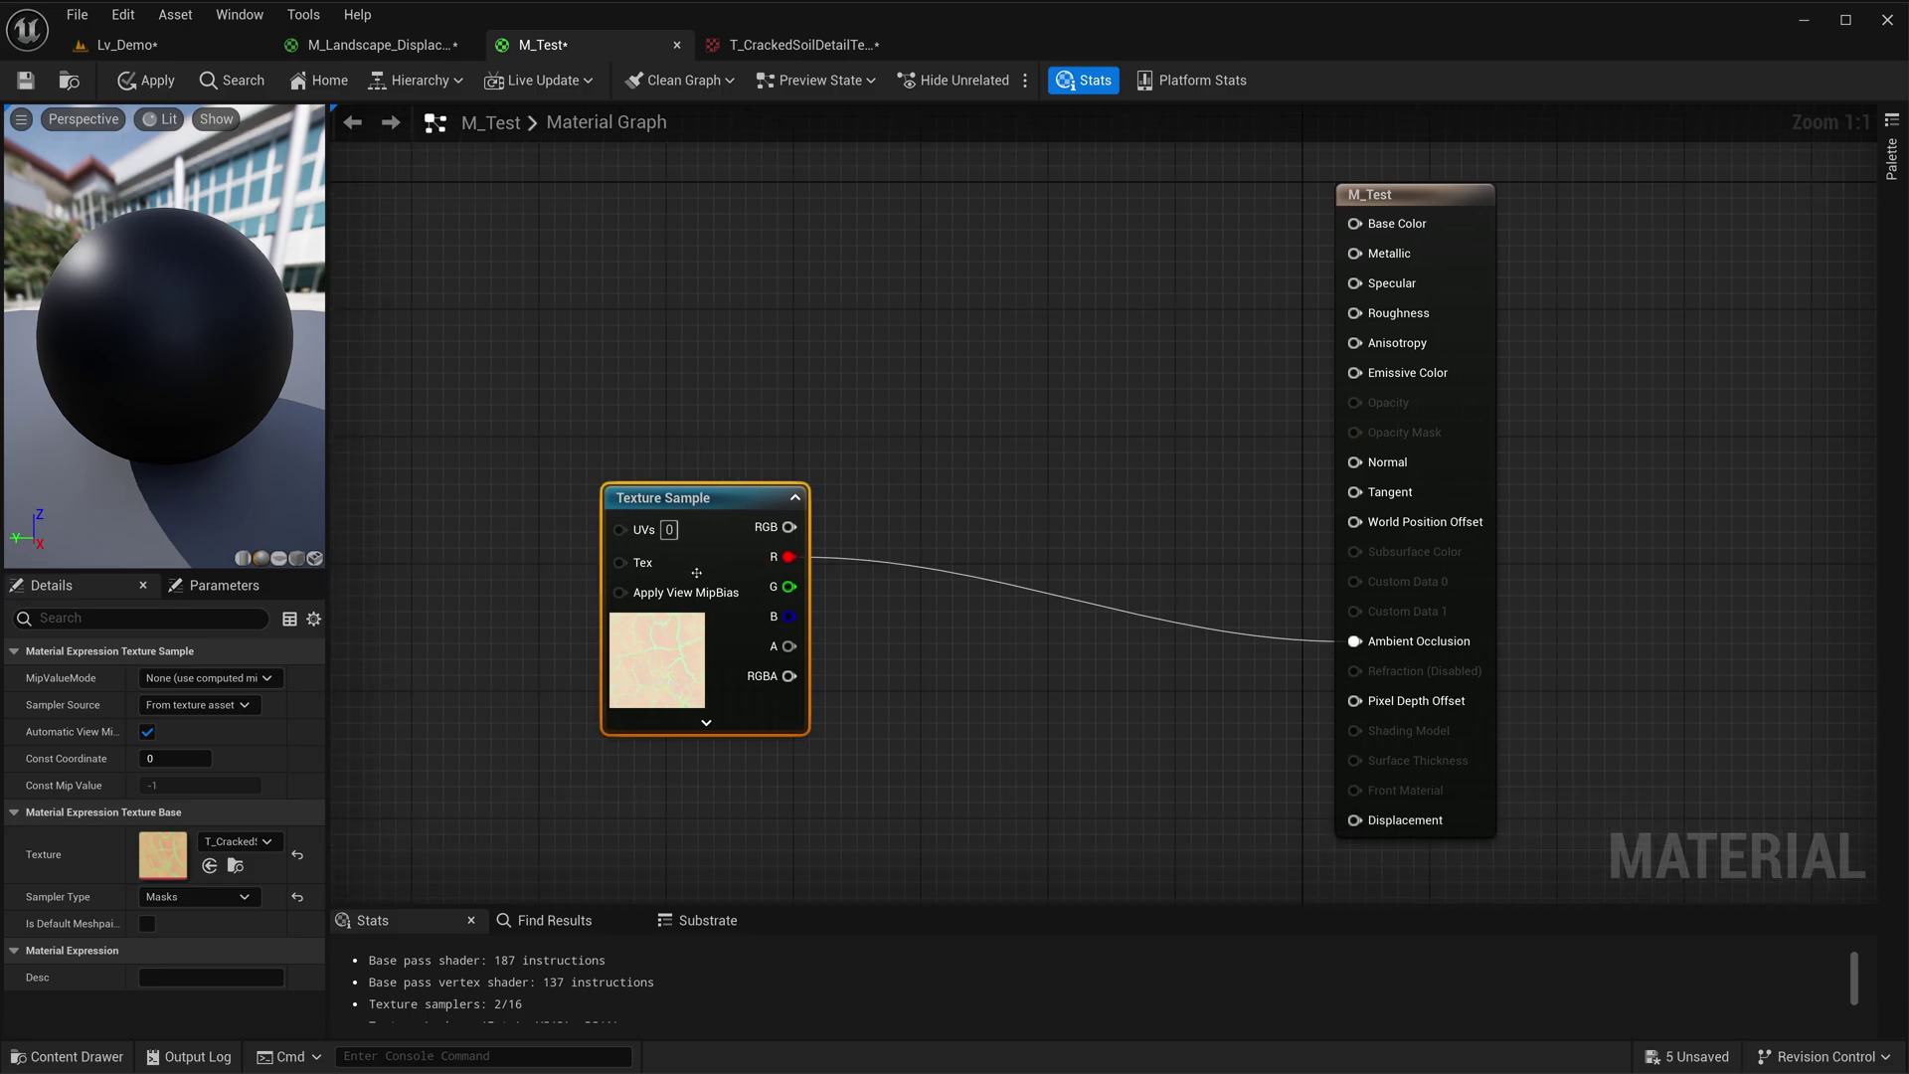
pyautogui.moveTo(1369, 239); pyautogui.dragTo(1424, 262, button='right')
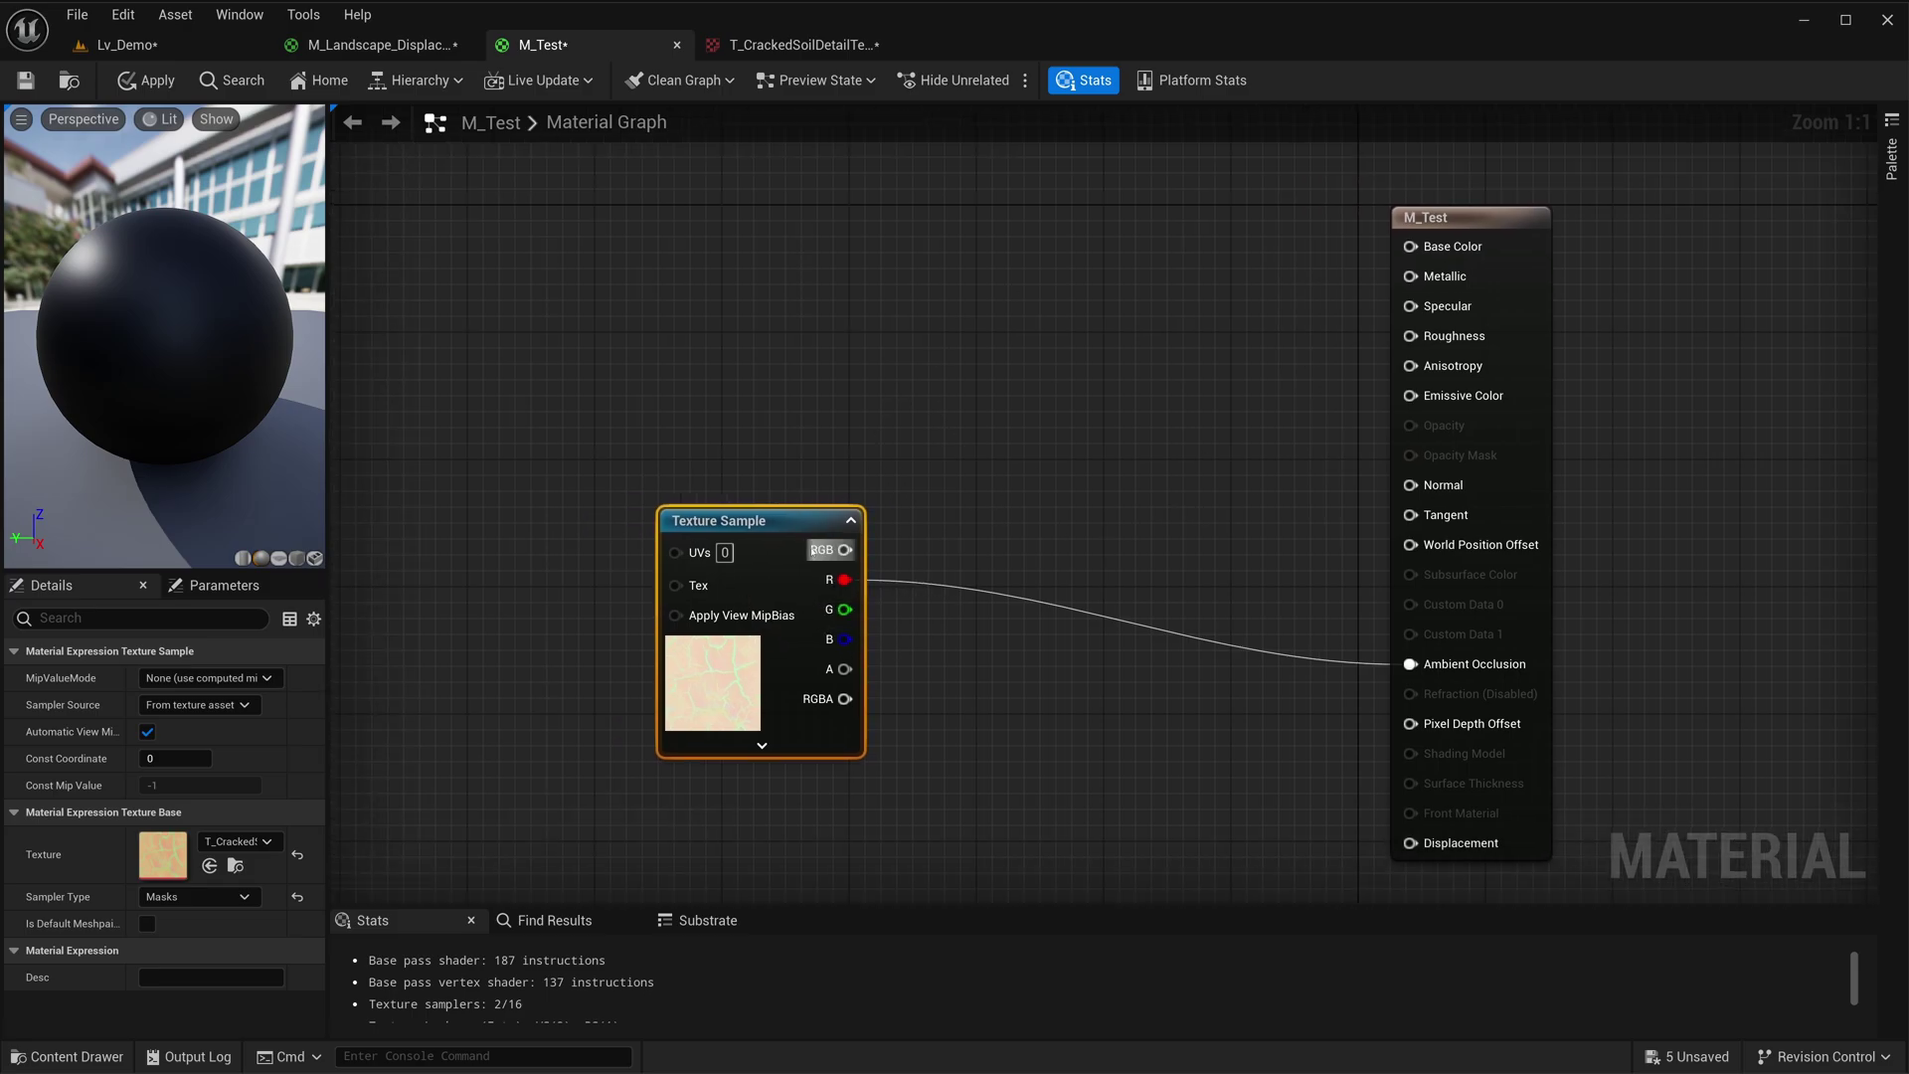
pyautogui.moveTo(779, 546); pyautogui.dragTo(588, 595)
pyautogui.moveTo(700, 478); pyautogui.dragTo(788, 423, button='right')
pyautogui.click(789, 423)
pyautogui.moveTo(635, 558); pyautogui.dragTo(414, 557)
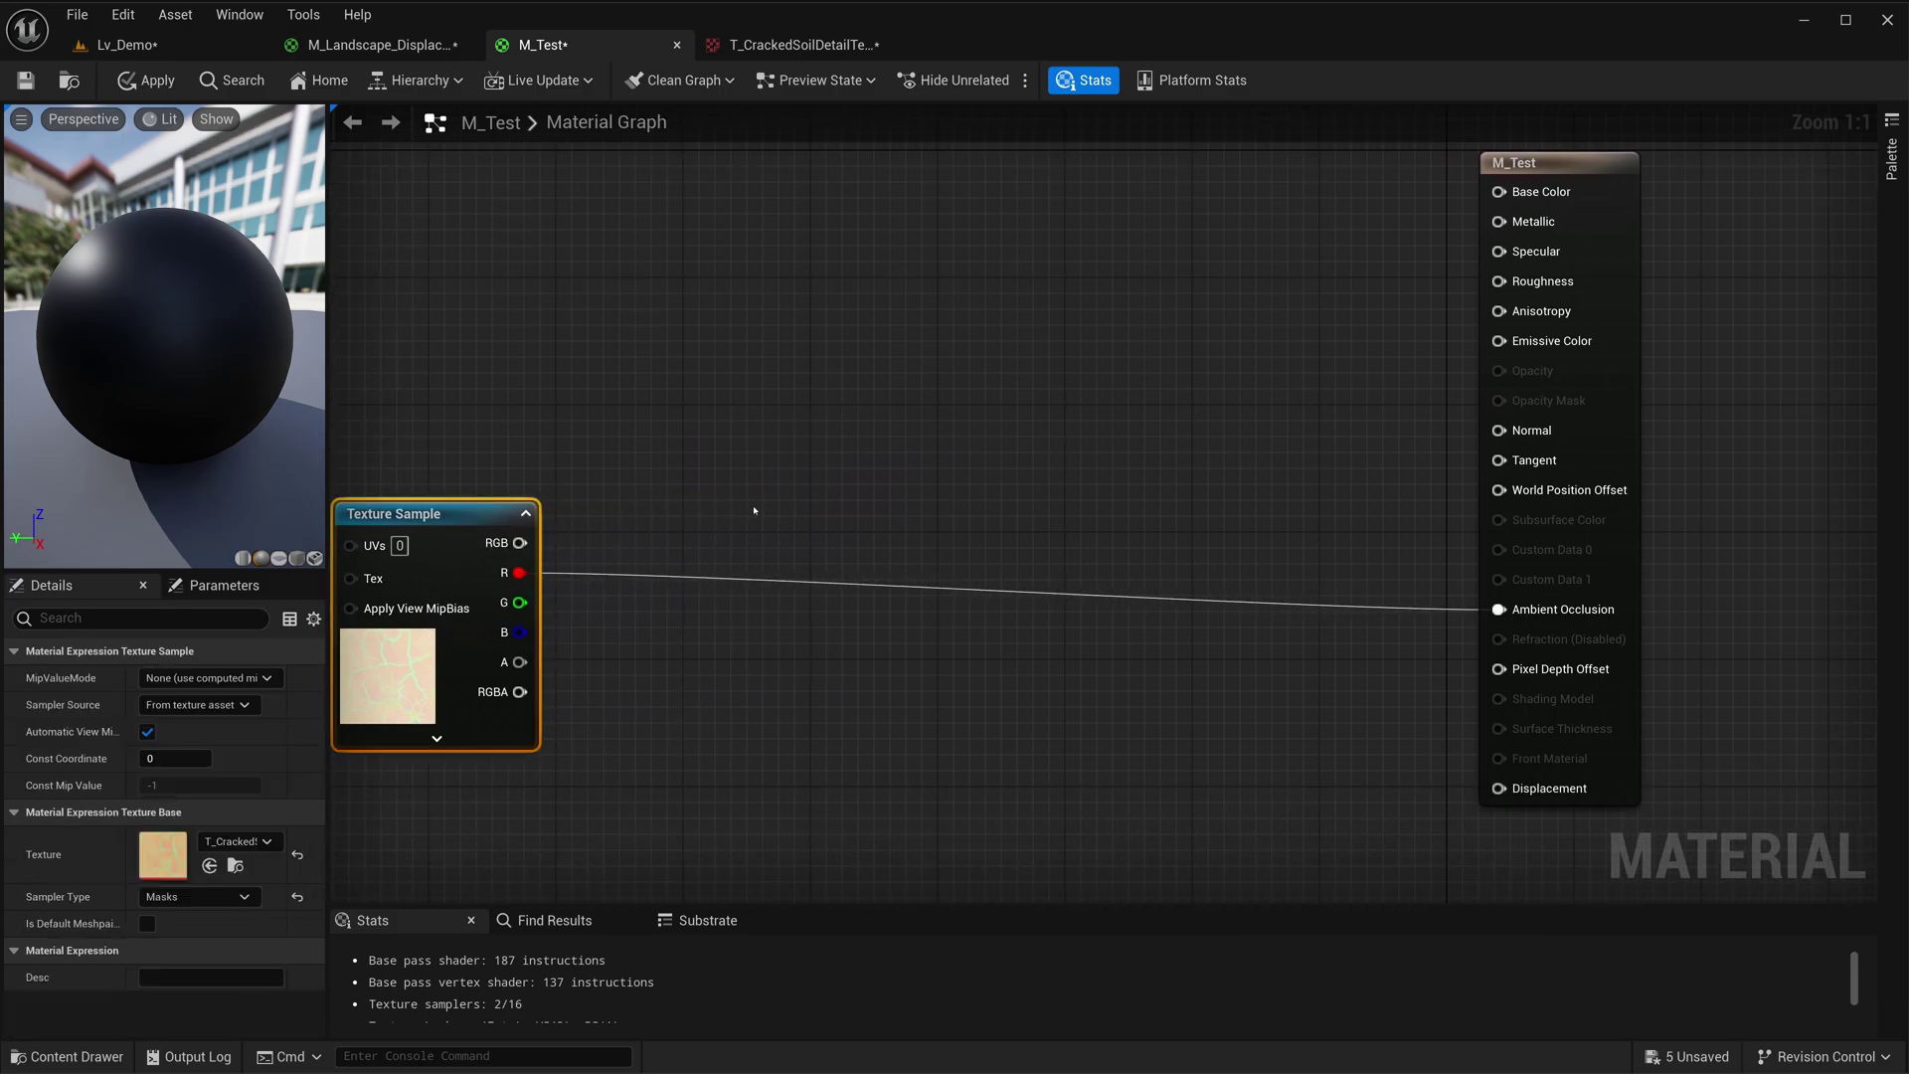
# - Add the MF_AO material function from the Content folder to the M_Test graph, between the Texture Sample and the material node
pyautogui.moveTo(754, 510); pyautogui.dragTo(822, 461, button='right')
pyautogui.hotkey('ctrl', 'space')
pyautogui.click(1002, 928)
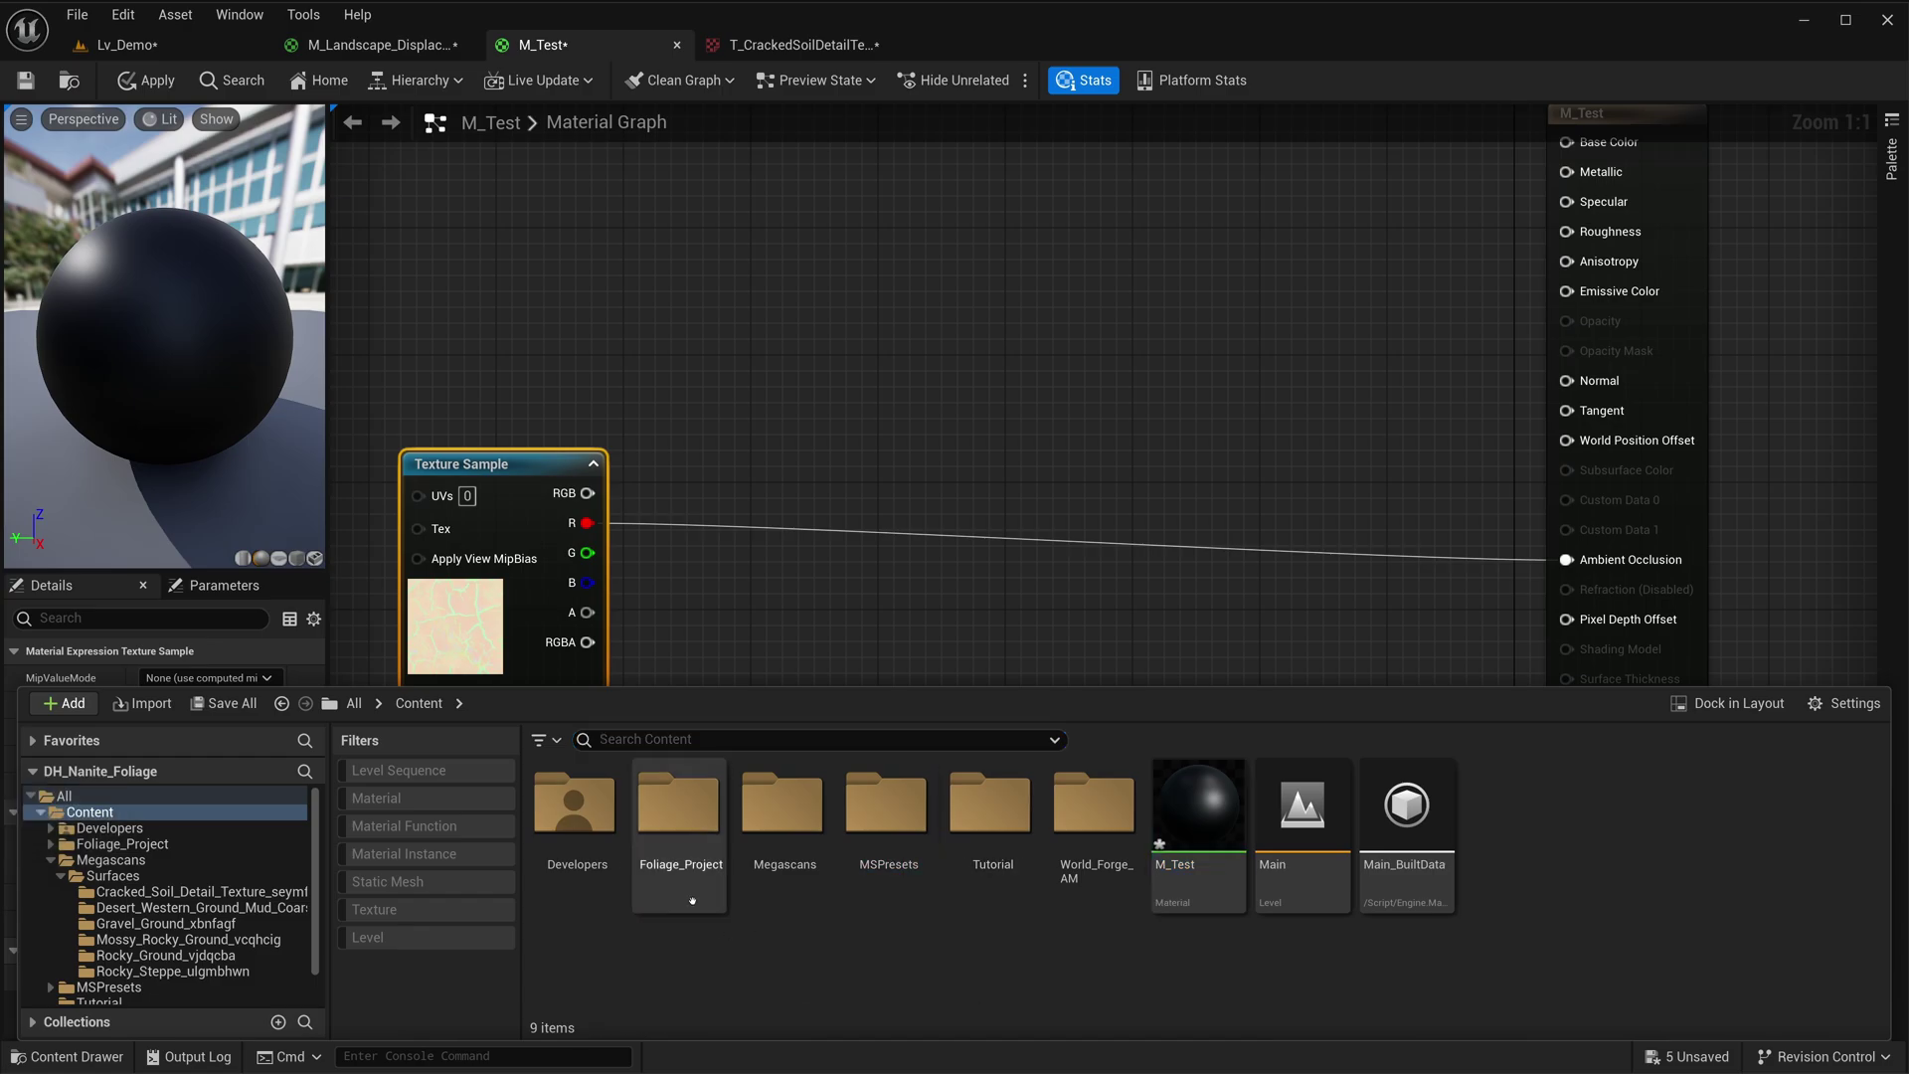
pyautogui.click(421, 827)
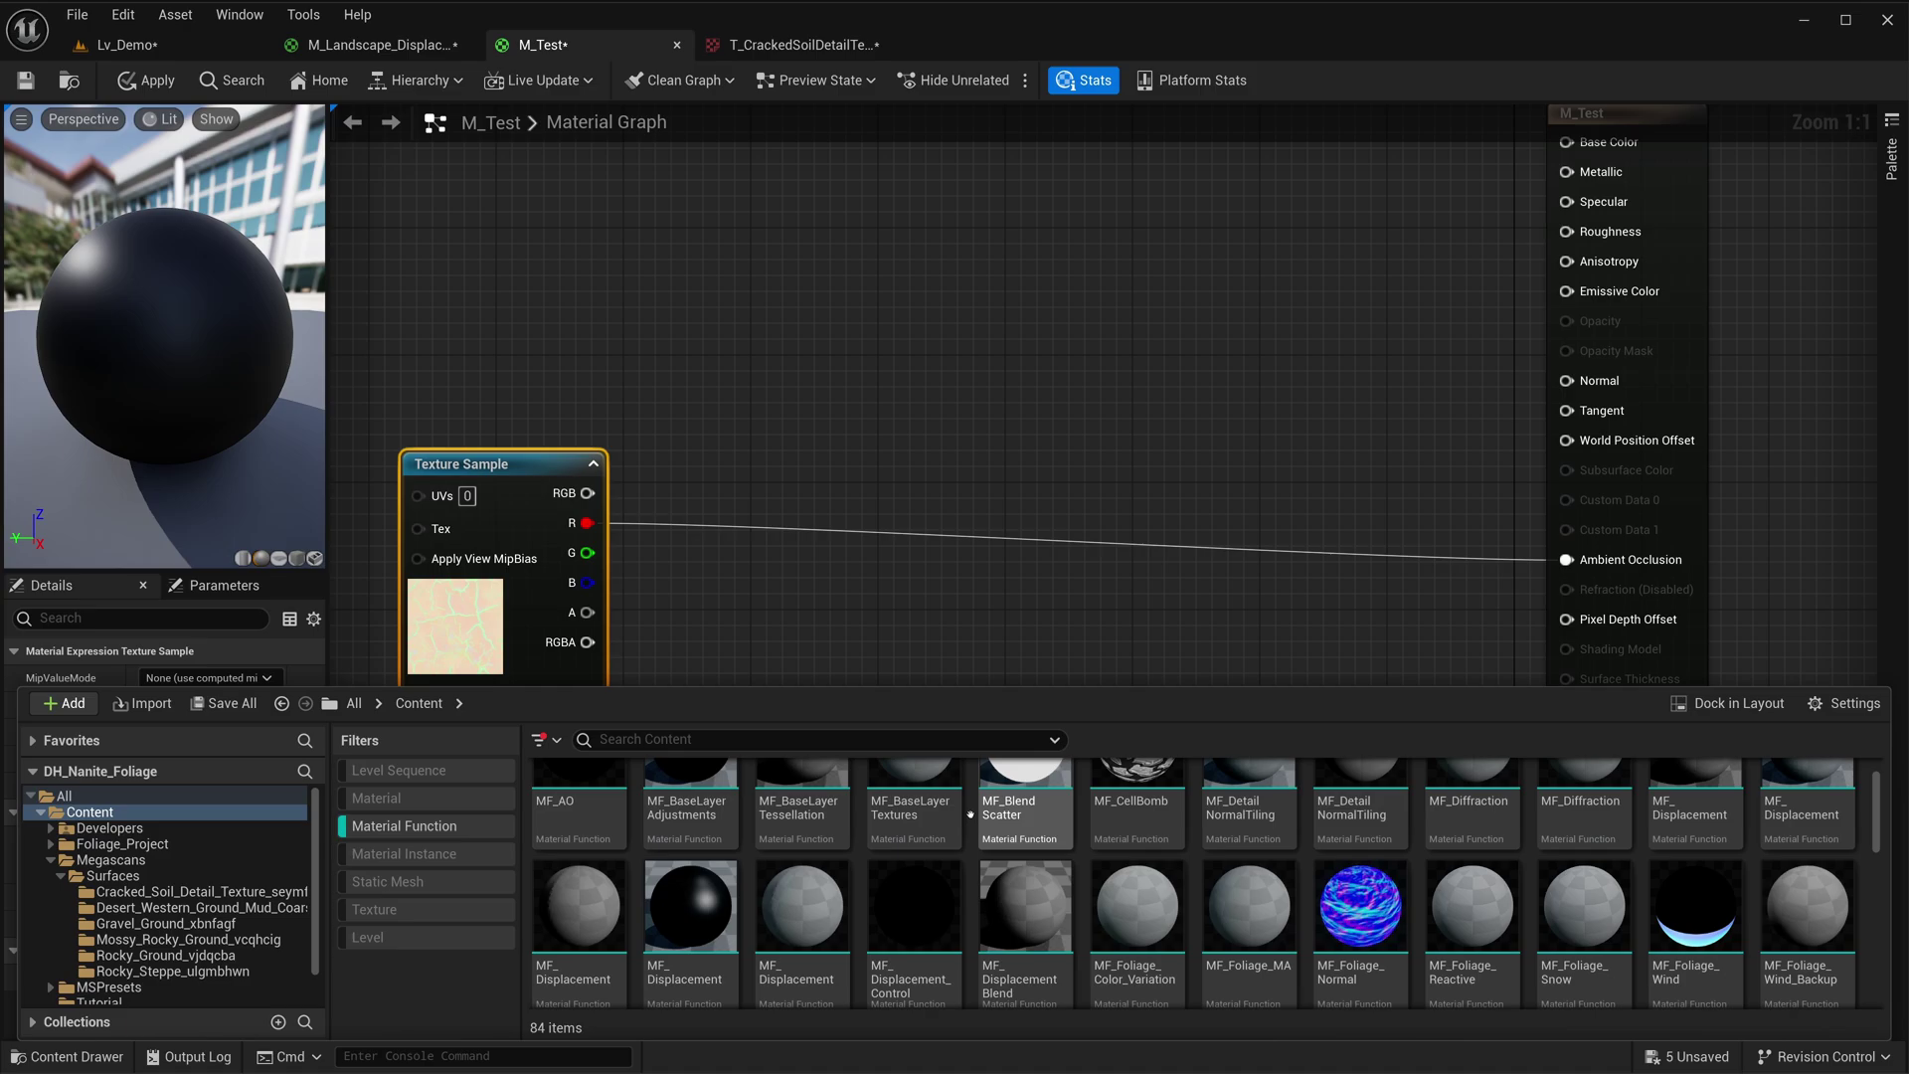
pyautogui.moveTo(548, 816); pyautogui.dragTo(908, 456)
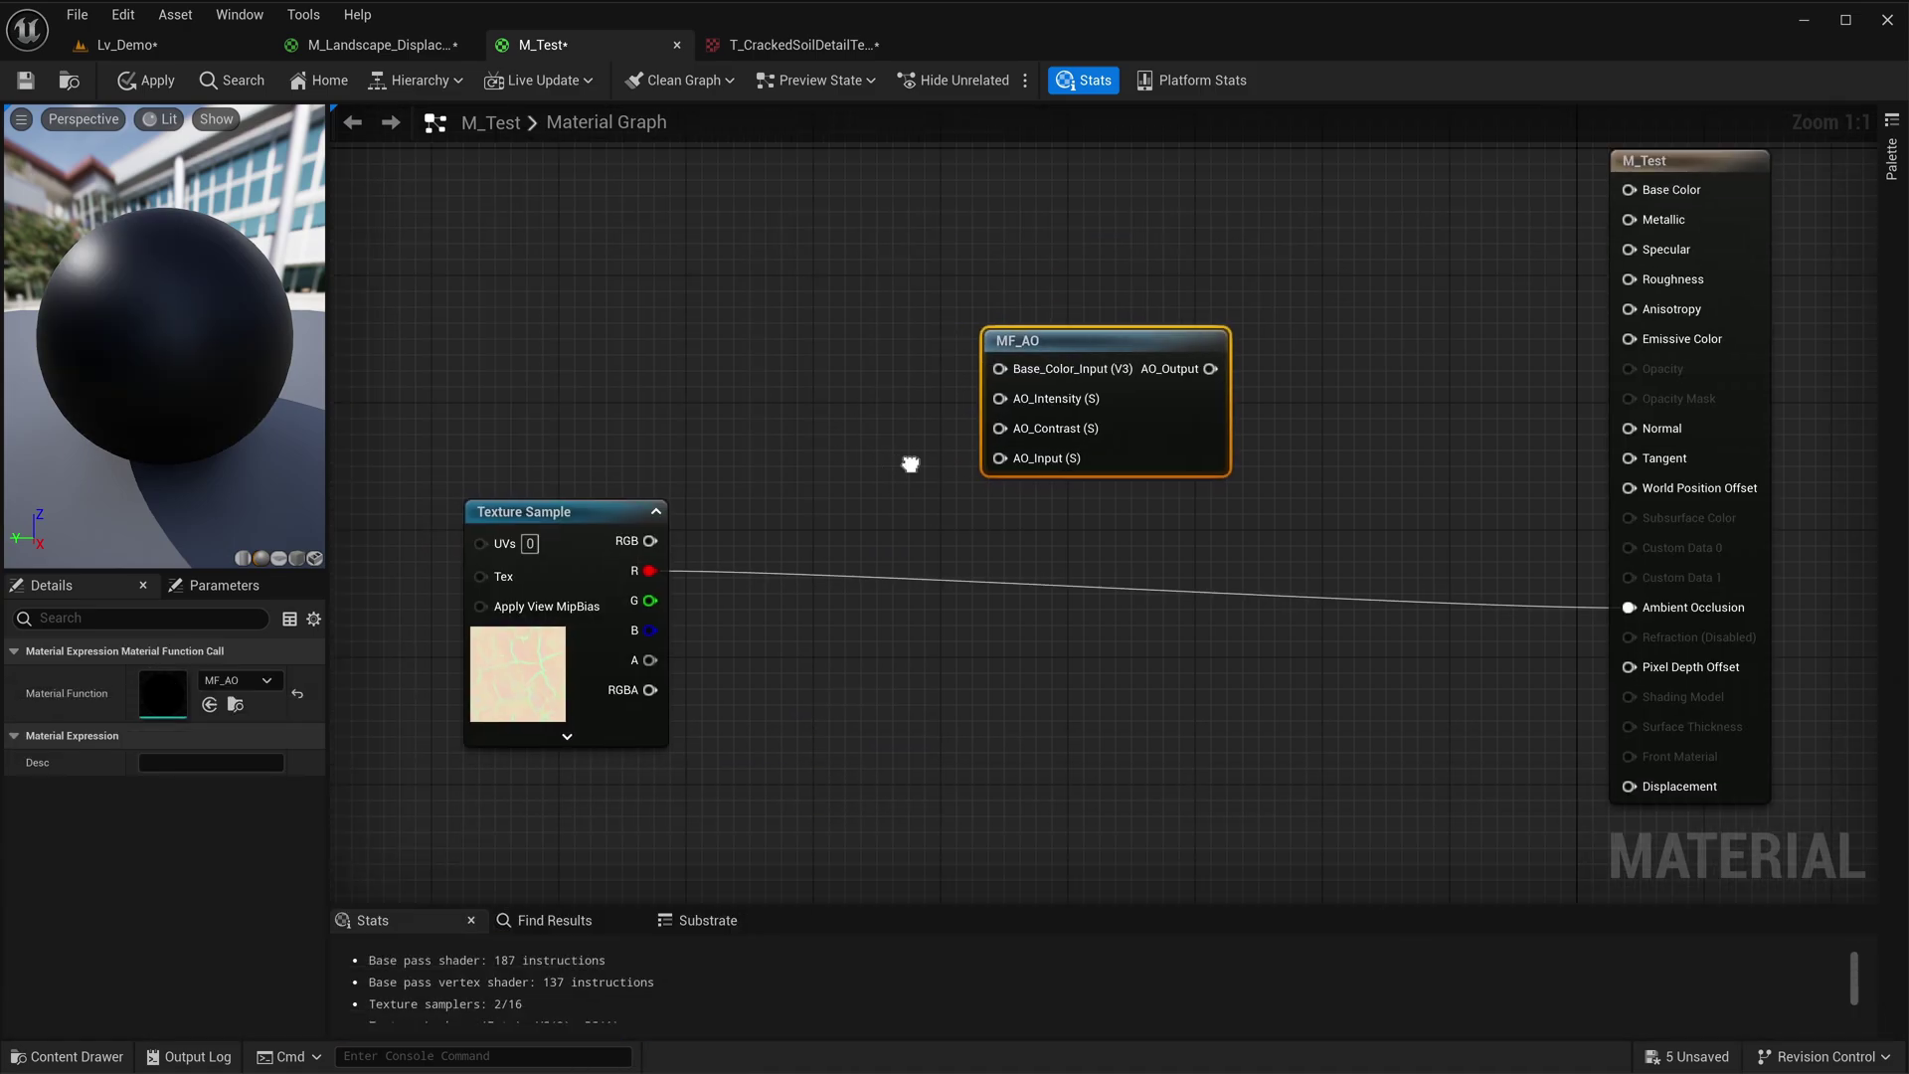
pyautogui.moveTo(1146, 466); pyautogui.dragTo(1152, 413)
# - Connect the Texture Sample's R output to MF_AO's AO_Input, and AO_Output to M_Test's Base Color
pyautogui.moveTo(683, 371); pyautogui.dragTo(791, 487, button='right')
pyautogui.click(761, 686)
pyautogui.moveTo(820, 717); pyautogui.dragTo(835, 664, button='right')
pyautogui.moveTo(781, 660); pyautogui.dragTo(1089, 583)
pyautogui.moveTo(1176, 510); pyautogui.dragTo(1176, 506)
pyautogui.moveTo(1376, 458); pyautogui.dragTo(1185, 516, button='right')
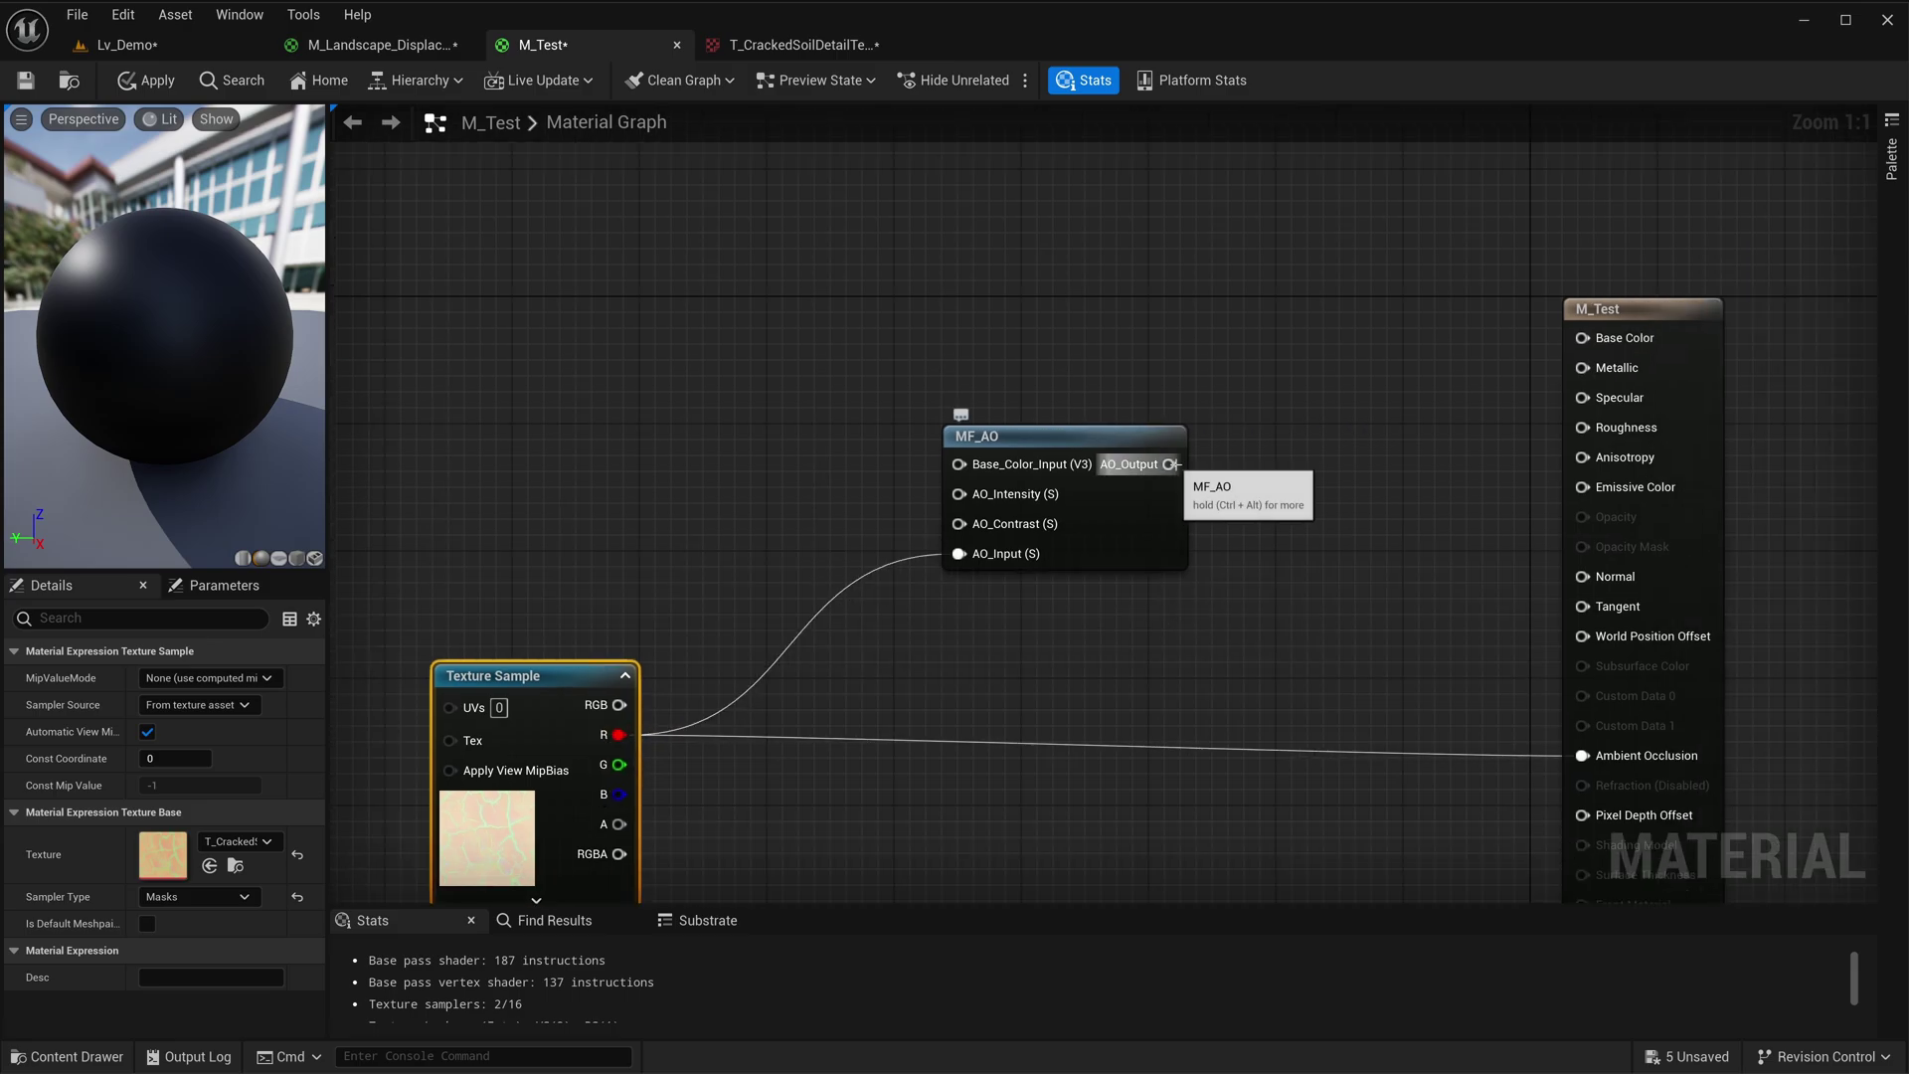
pyautogui.moveTo(1171, 464); pyautogui.dragTo(1456, 250)
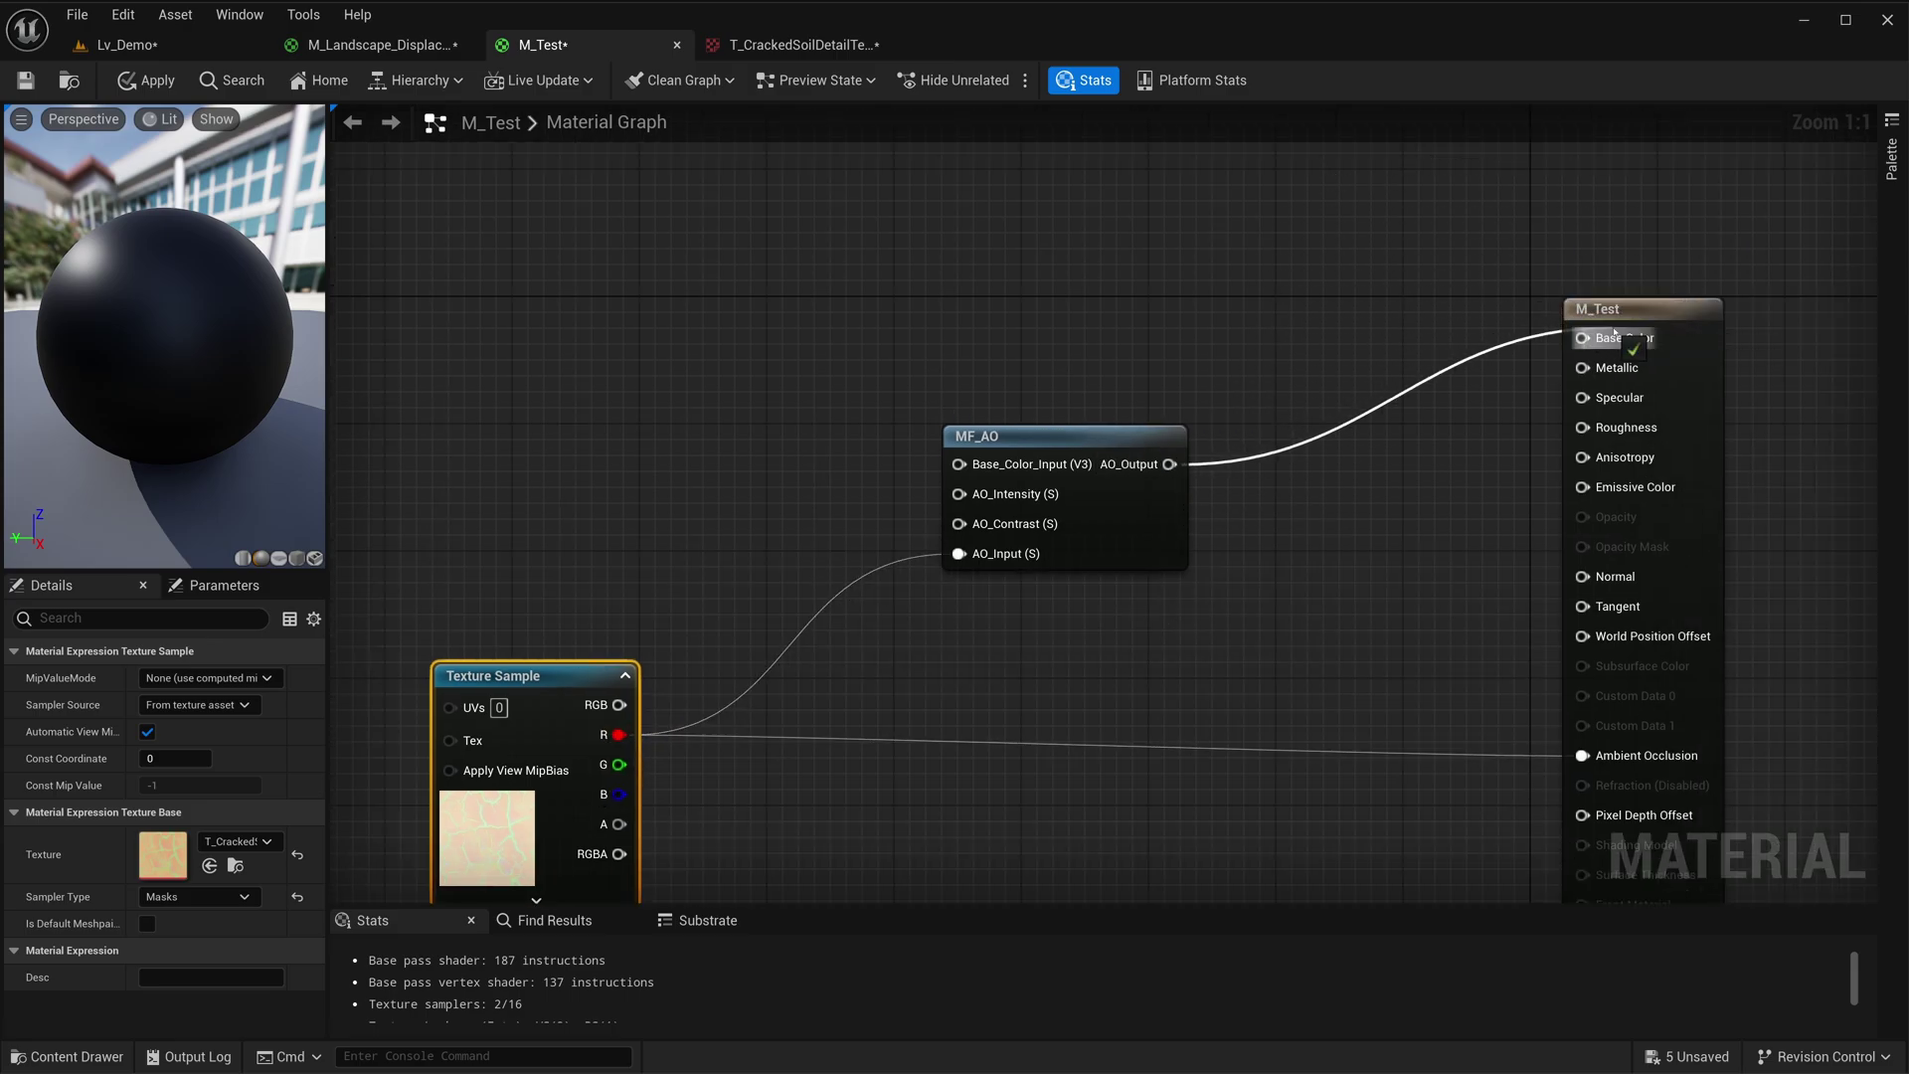
pyautogui.moveTo(1614, 335); pyautogui.dragTo(1614, 335)
# - Add the T_Cracked_Soil_Detail_Texture_seymfbrf0_4K_D texture from the Megascans Surfaces folder to the graph, above the existing Texture Sample
pyautogui.moveTo(559, 521); pyautogui.dragTo(792, 539, button='right')
pyautogui.click(793, 539)
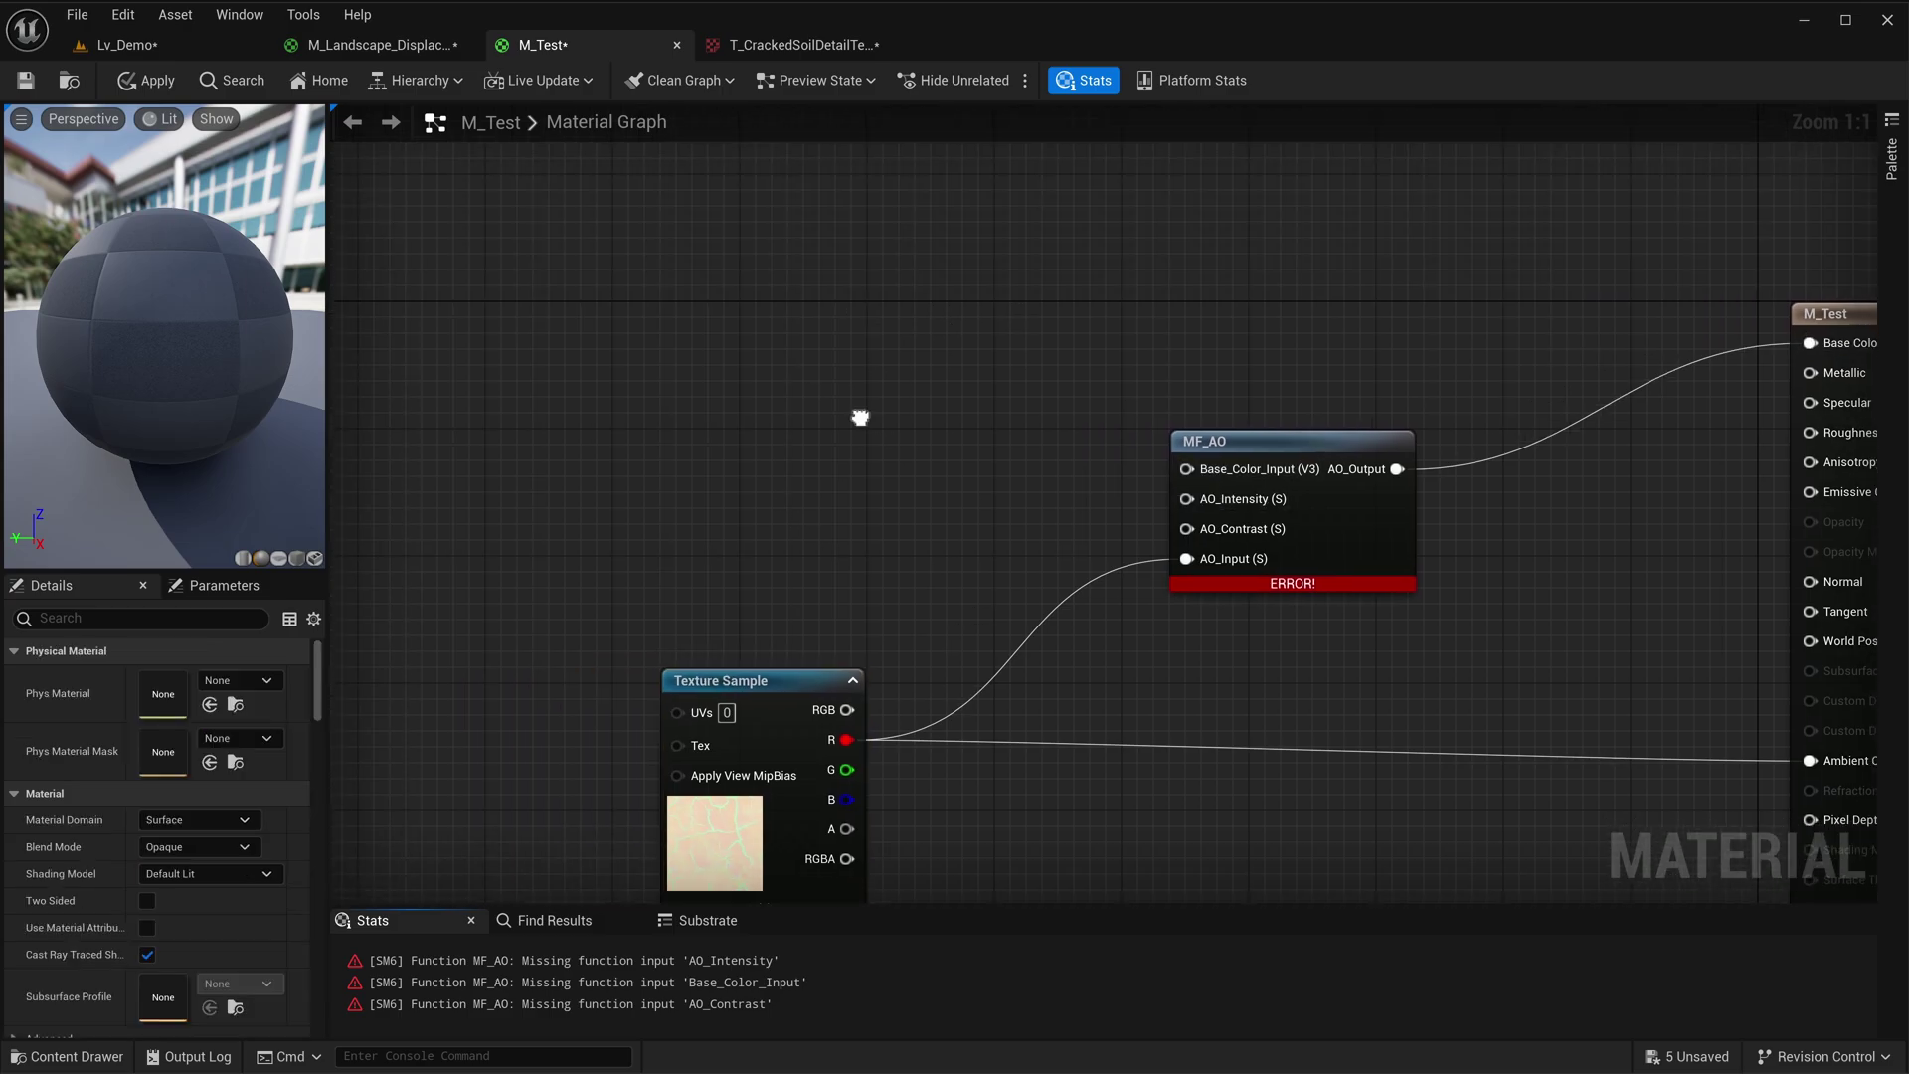
pyautogui.hotkey('ctrl', 'space')
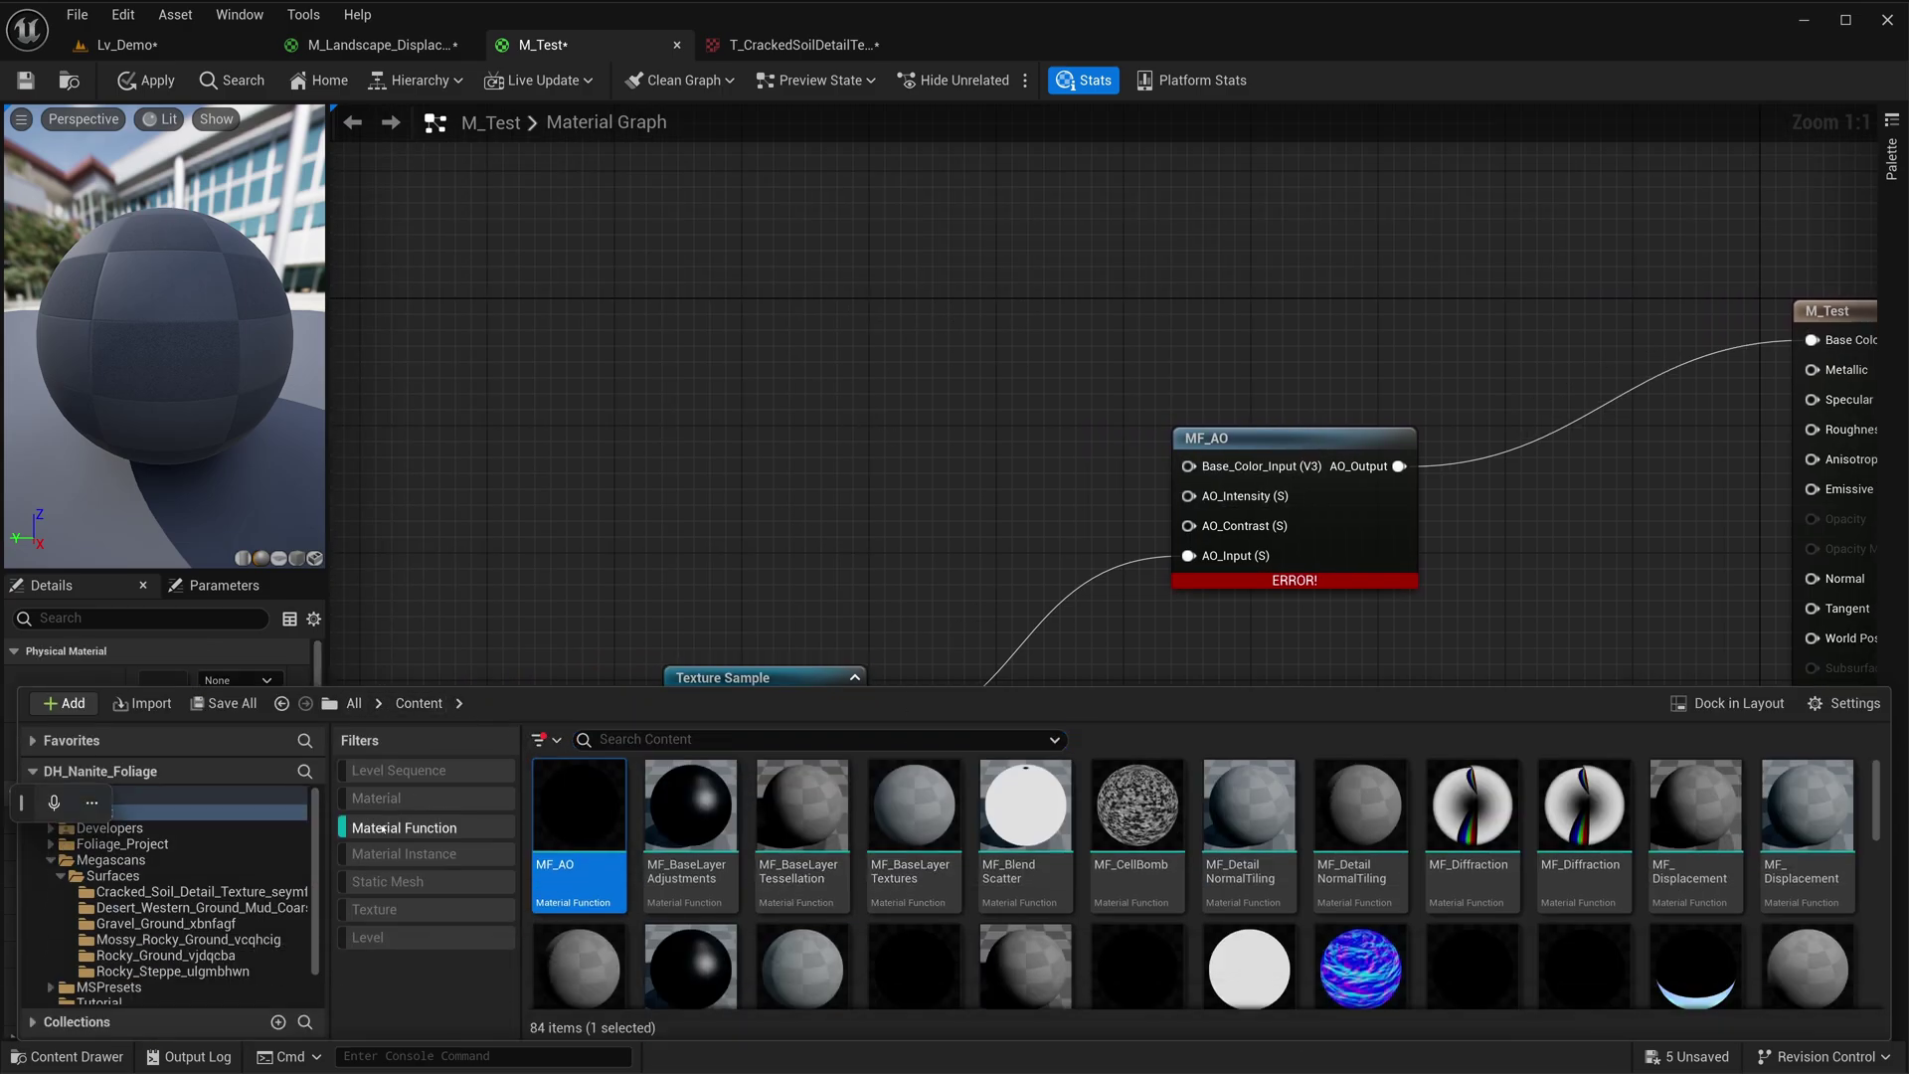
pyautogui.click(383, 828)
pyautogui.doubleClick(809, 866)
pyautogui.doubleClick(623, 843)
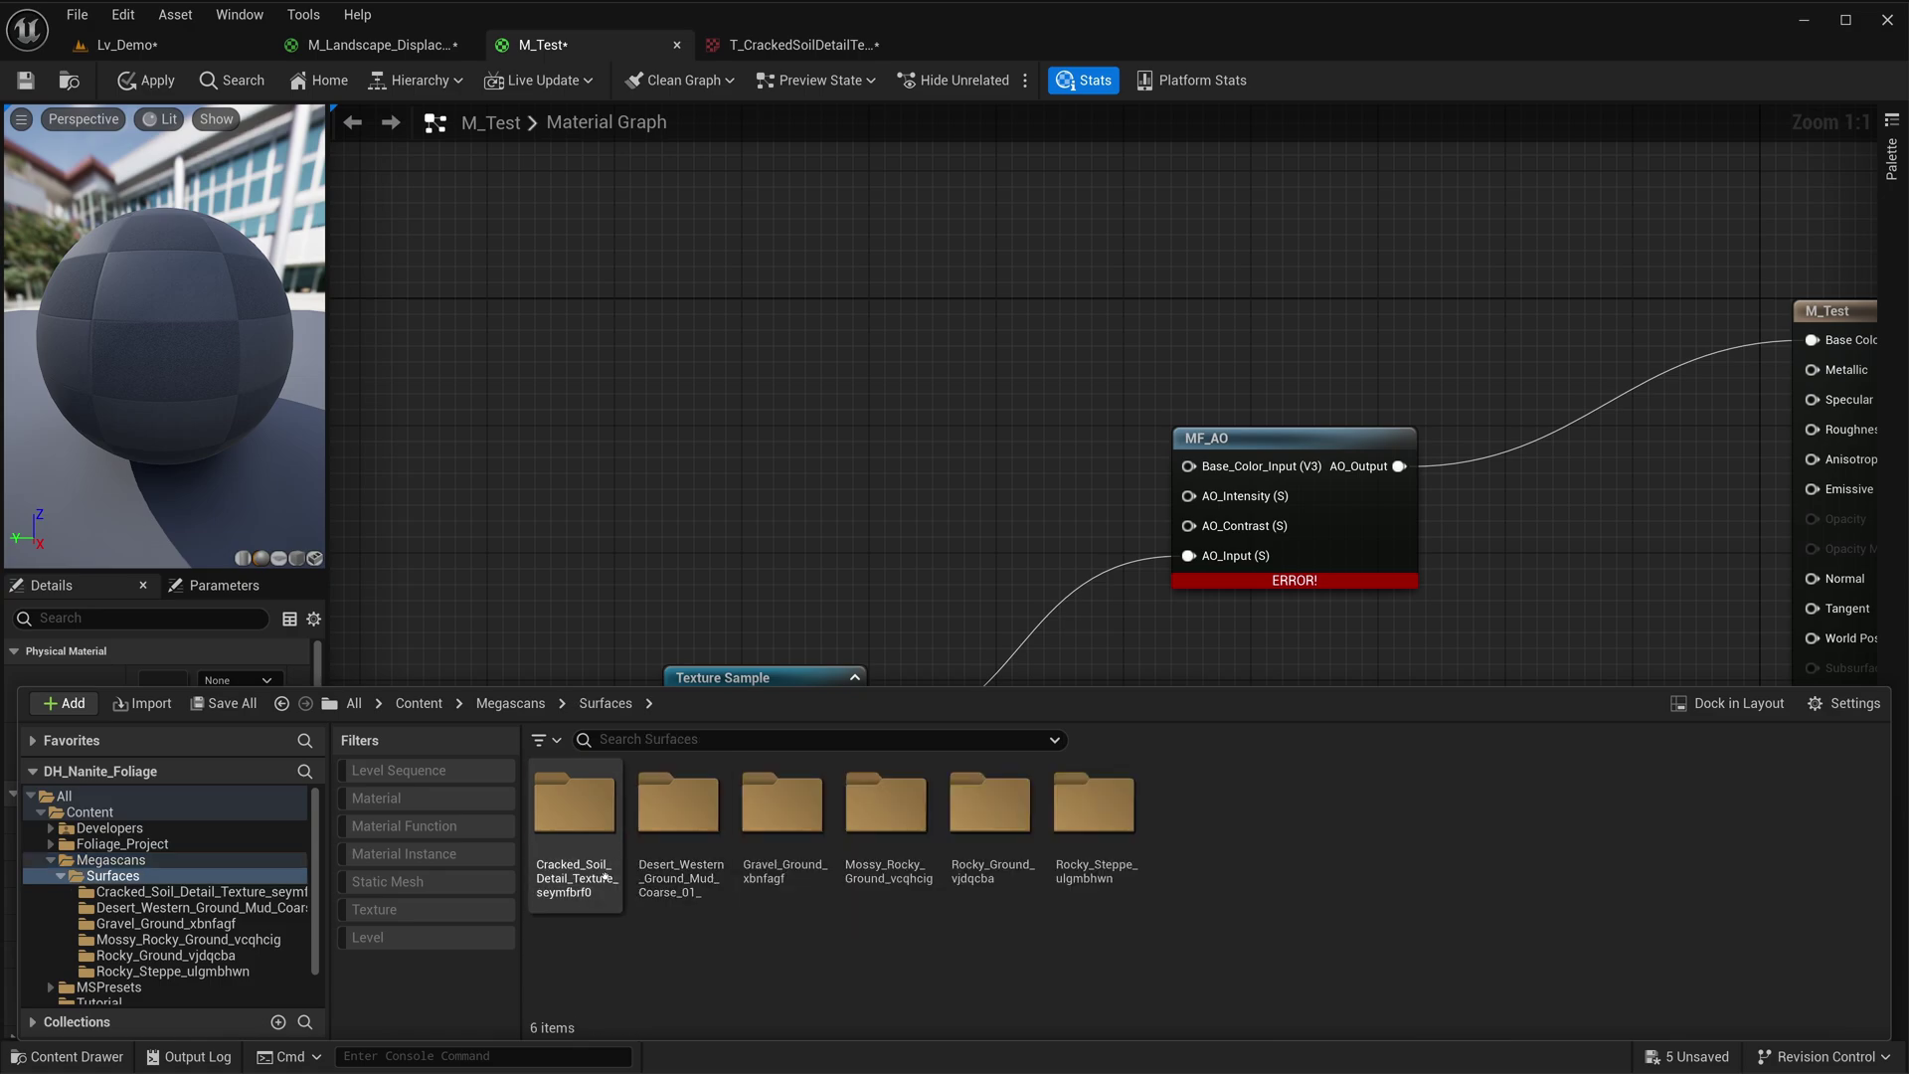
pyautogui.doubleClick(582, 820)
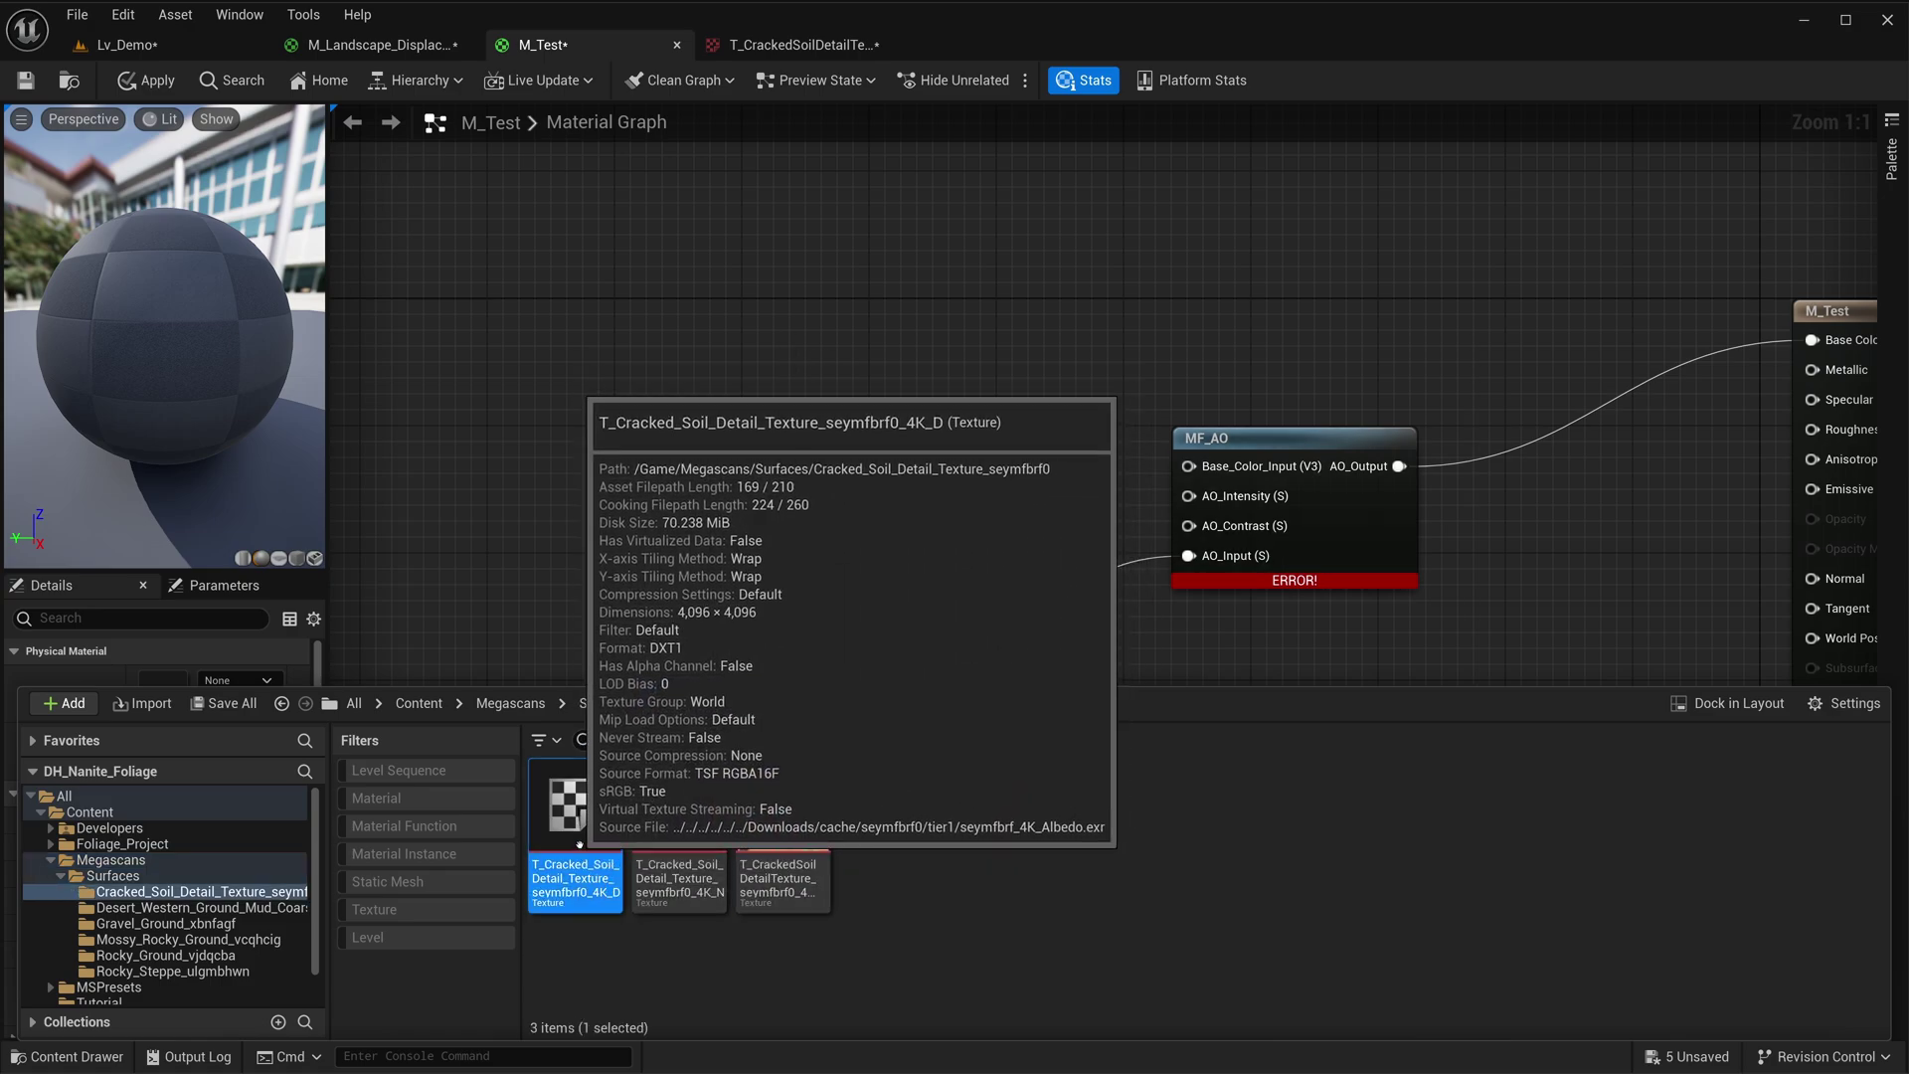
pyautogui.moveTo(608, 824); pyautogui.dragTo(756, 274)
pyautogui.moveTo(803, 444); pyautogui.dragTo(751, 450)
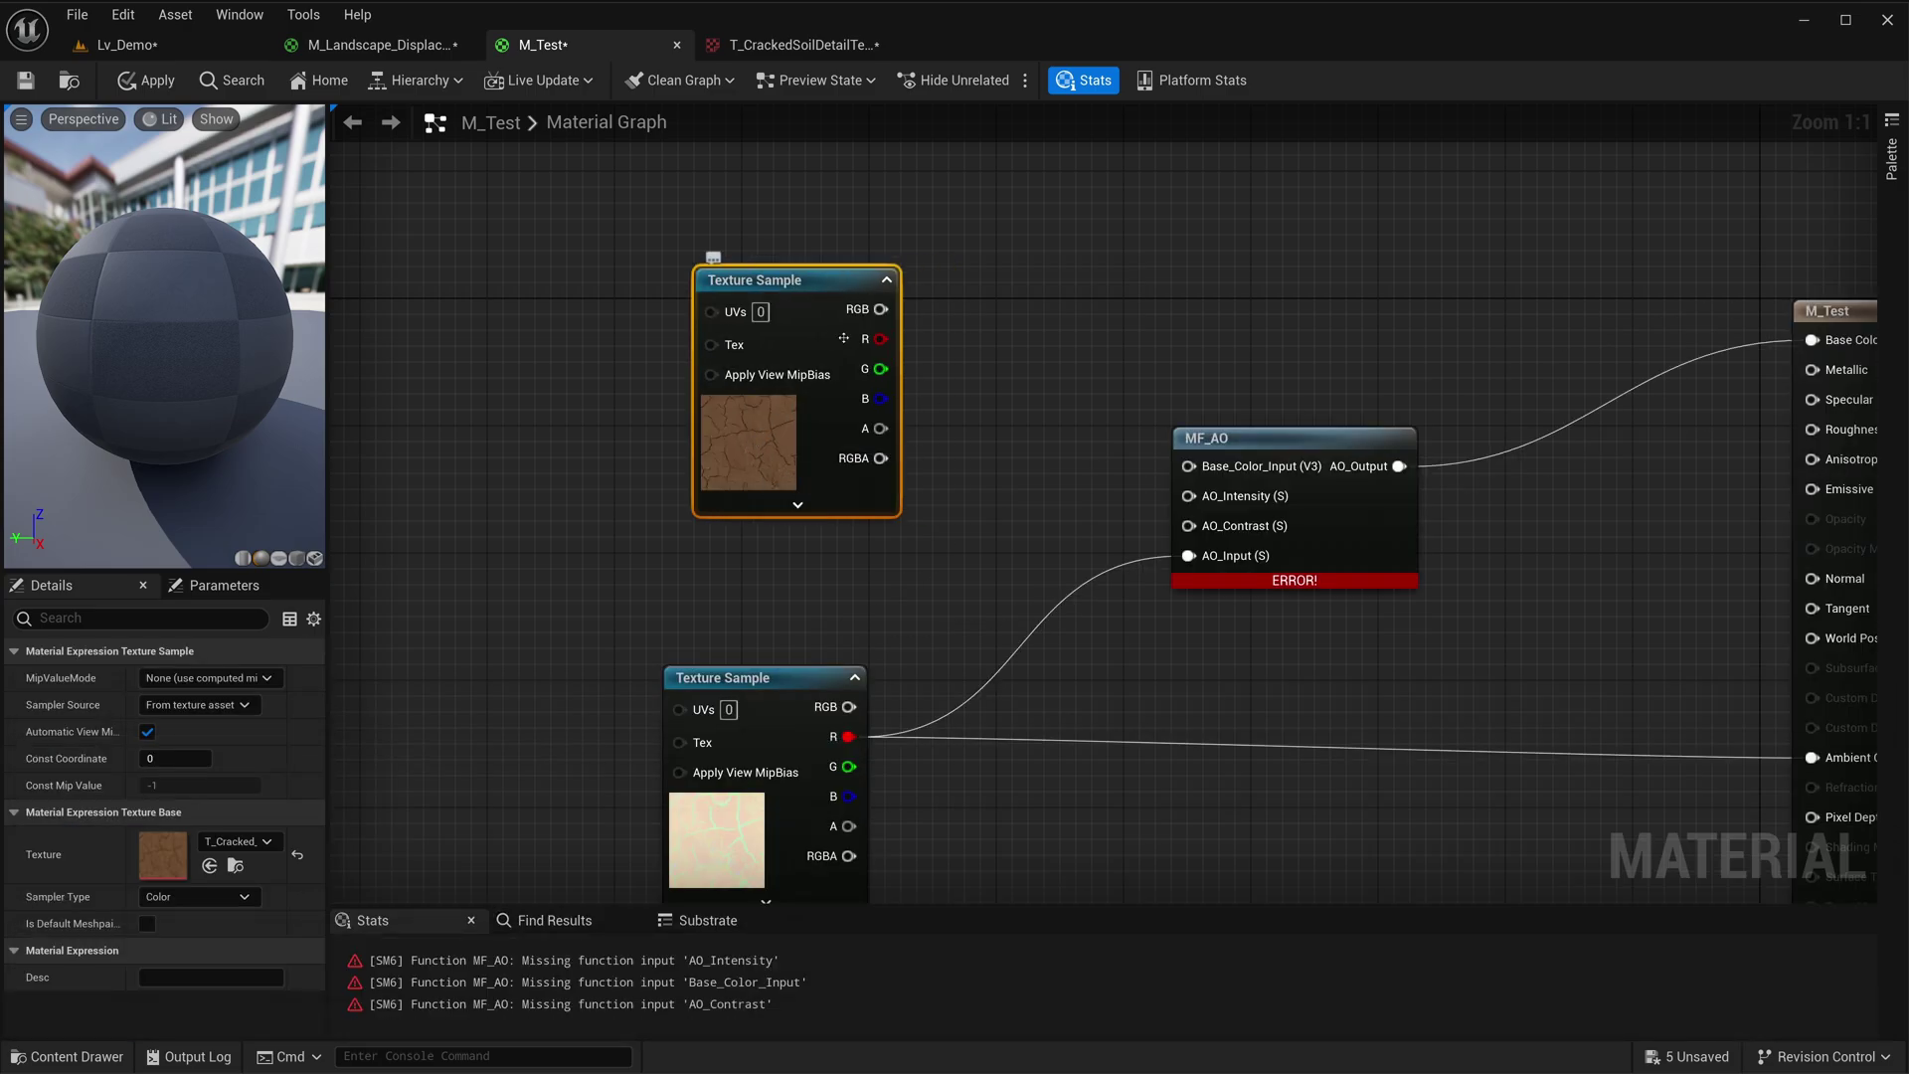
# - Connect the soil color texture's RGB output to MF_AO's Base_Color_Input and shift MF_AO slightly down and right
pyautogui.moveTo(880, 309); pyautogui.dragTo(1024, 418)
pyautogui.moveTo(1161, 467); pyautogui.dragTo(1189, 466)
pyautogui.moveTo(1348, 525); pyautogui.dragTo(1396, 589)
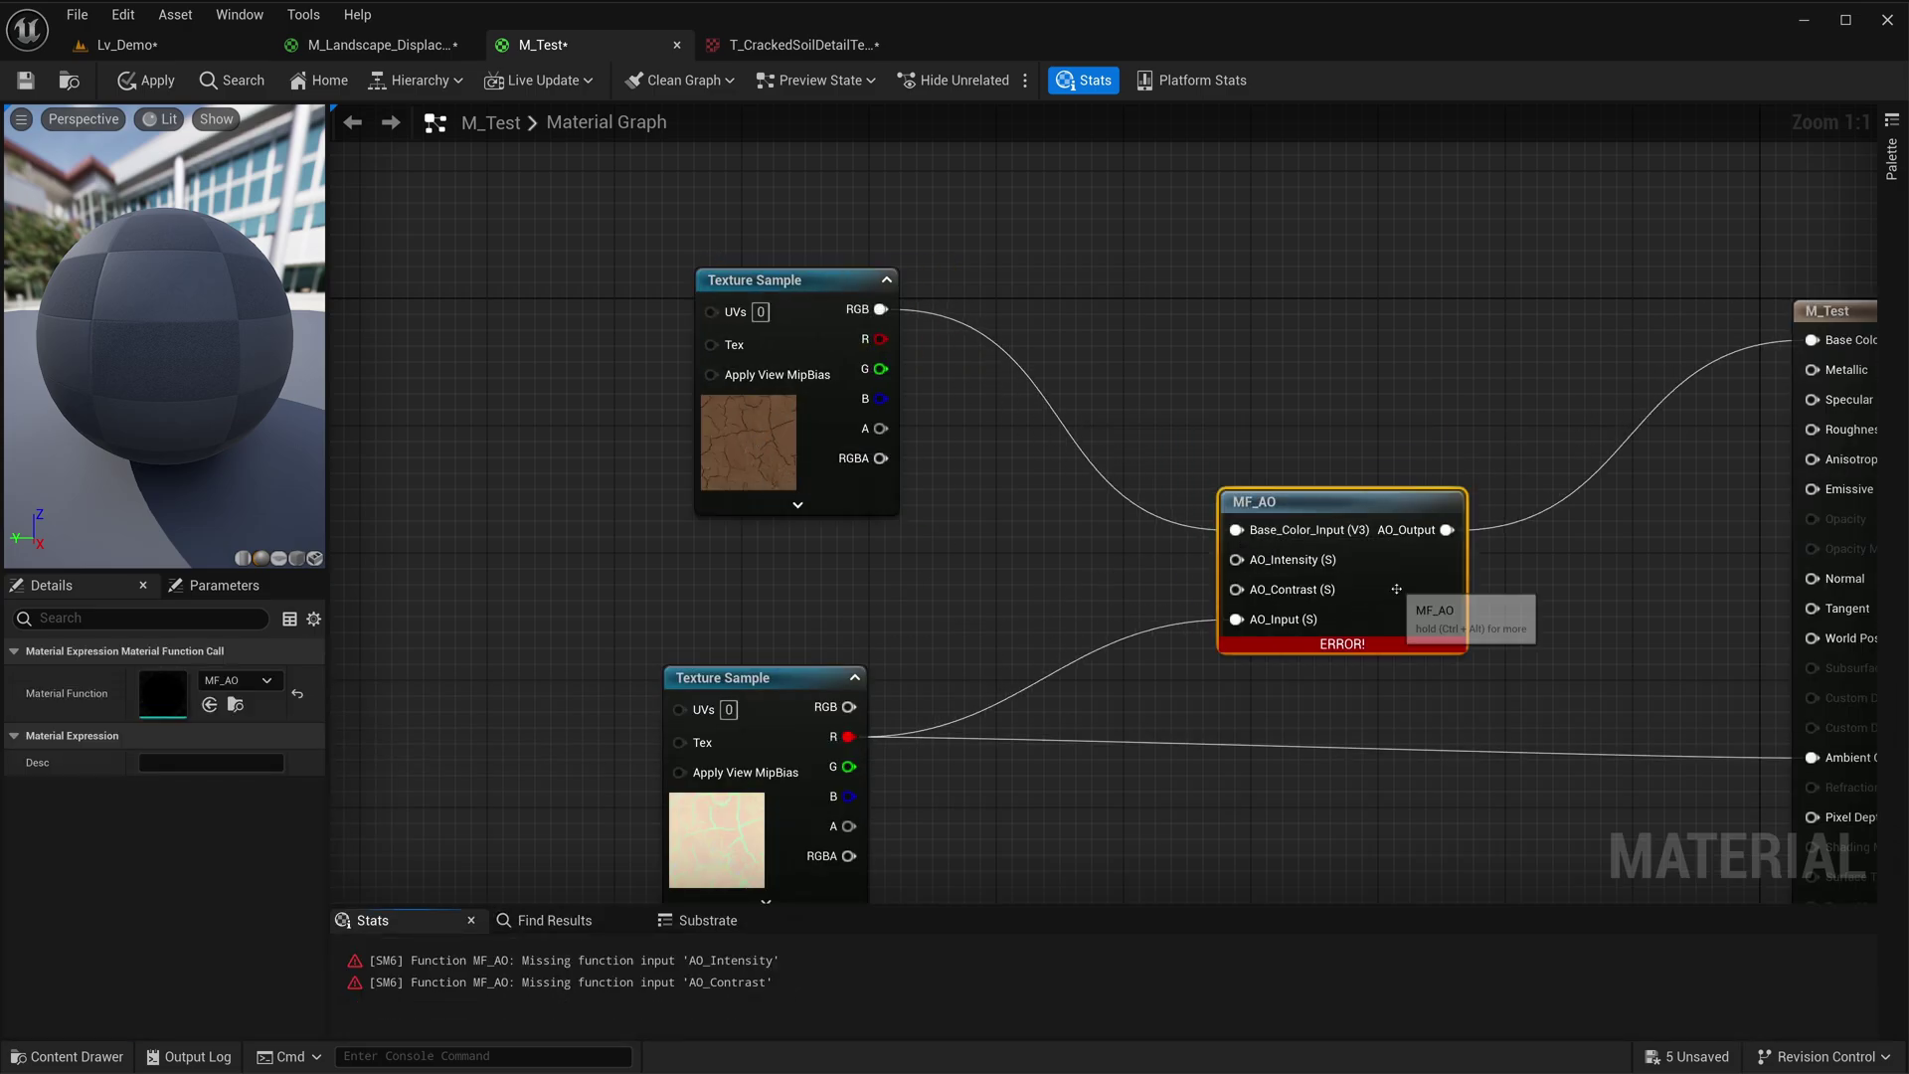
# - Add two scalar constants and connect them to MF_AO's AO_Intensity and AO_Contrast inputs
pyautogui.moveTo(1065, 564); pyautogui.dragTo(1031, 497, button='right')
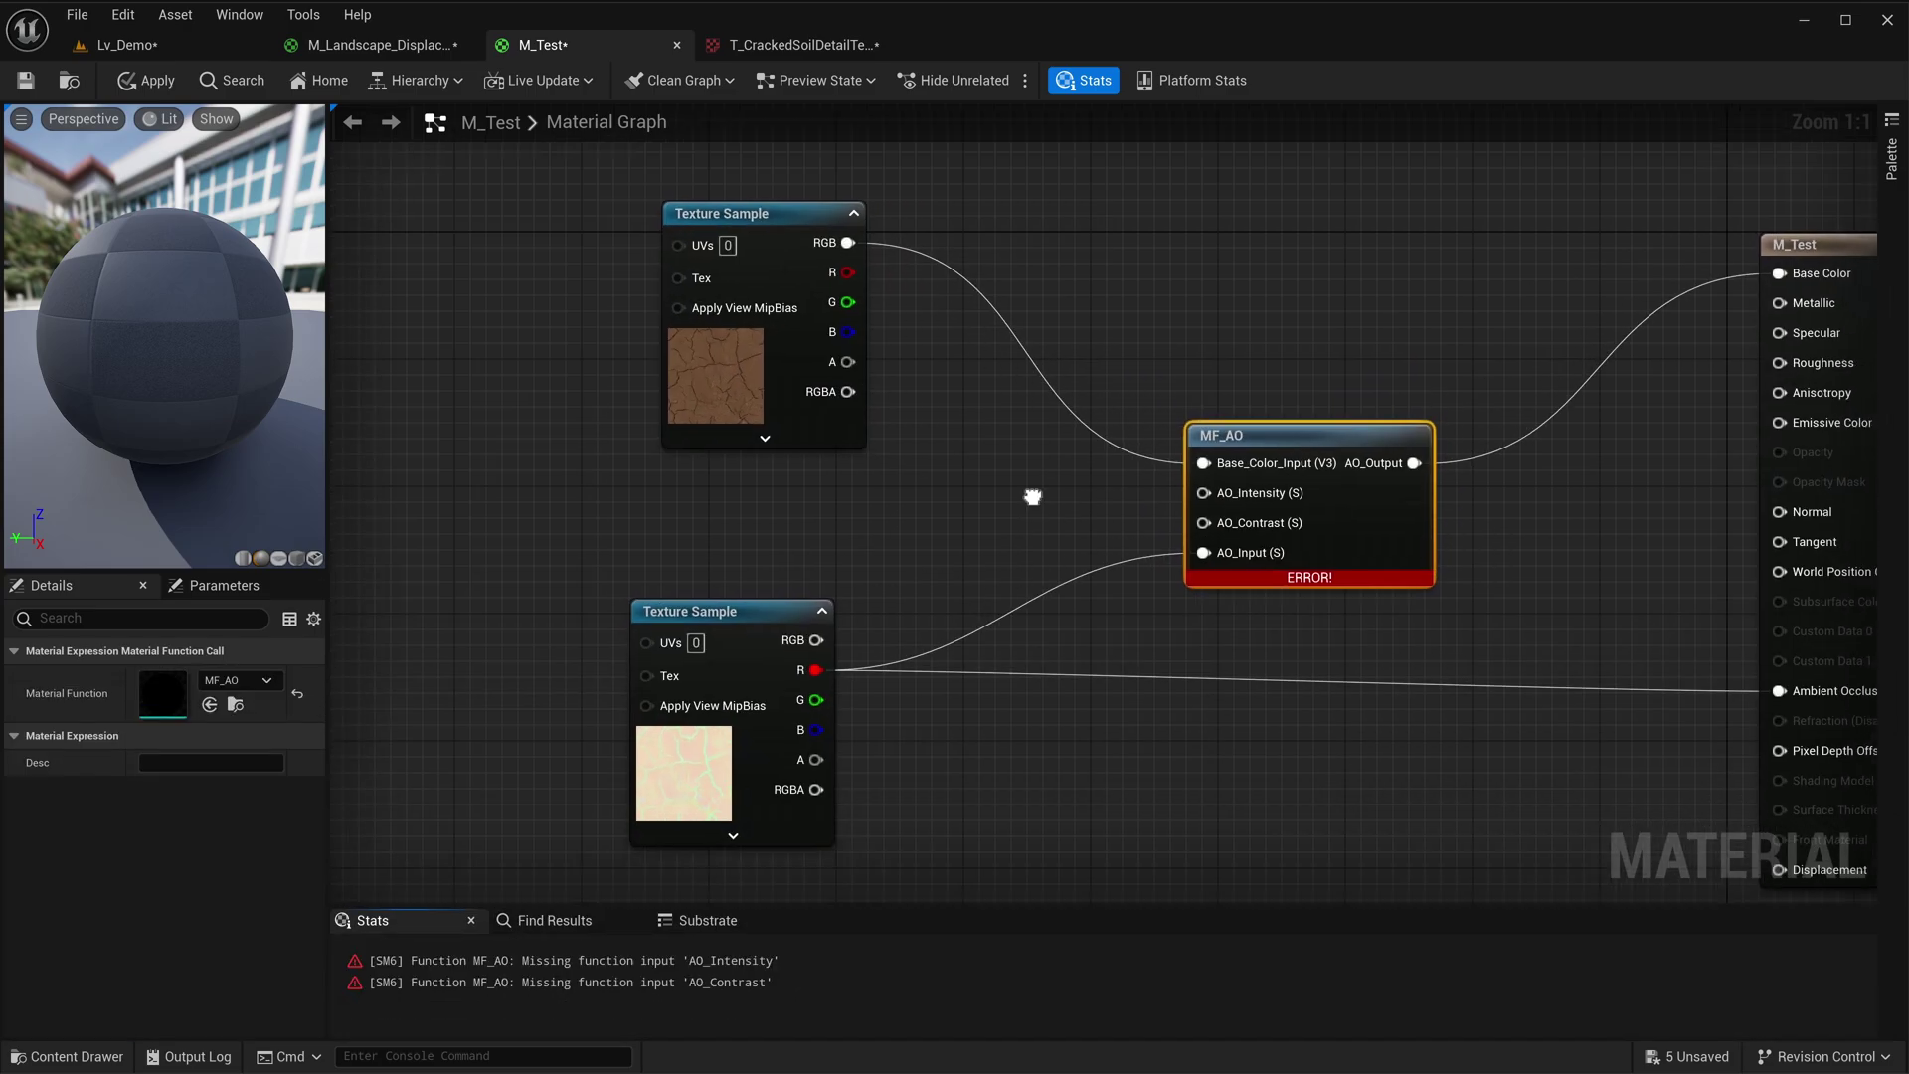
pyautogui.press('1')
pyautogui.click(951, 446)
pyautogui.moveTo(1067, 485); pyautogui.dragTo(1231, 524)
# - Set the AO_Intensity constant to 1.5 and the AO_Contrast constant to 0.4
pyautogui.click(1030, 486)
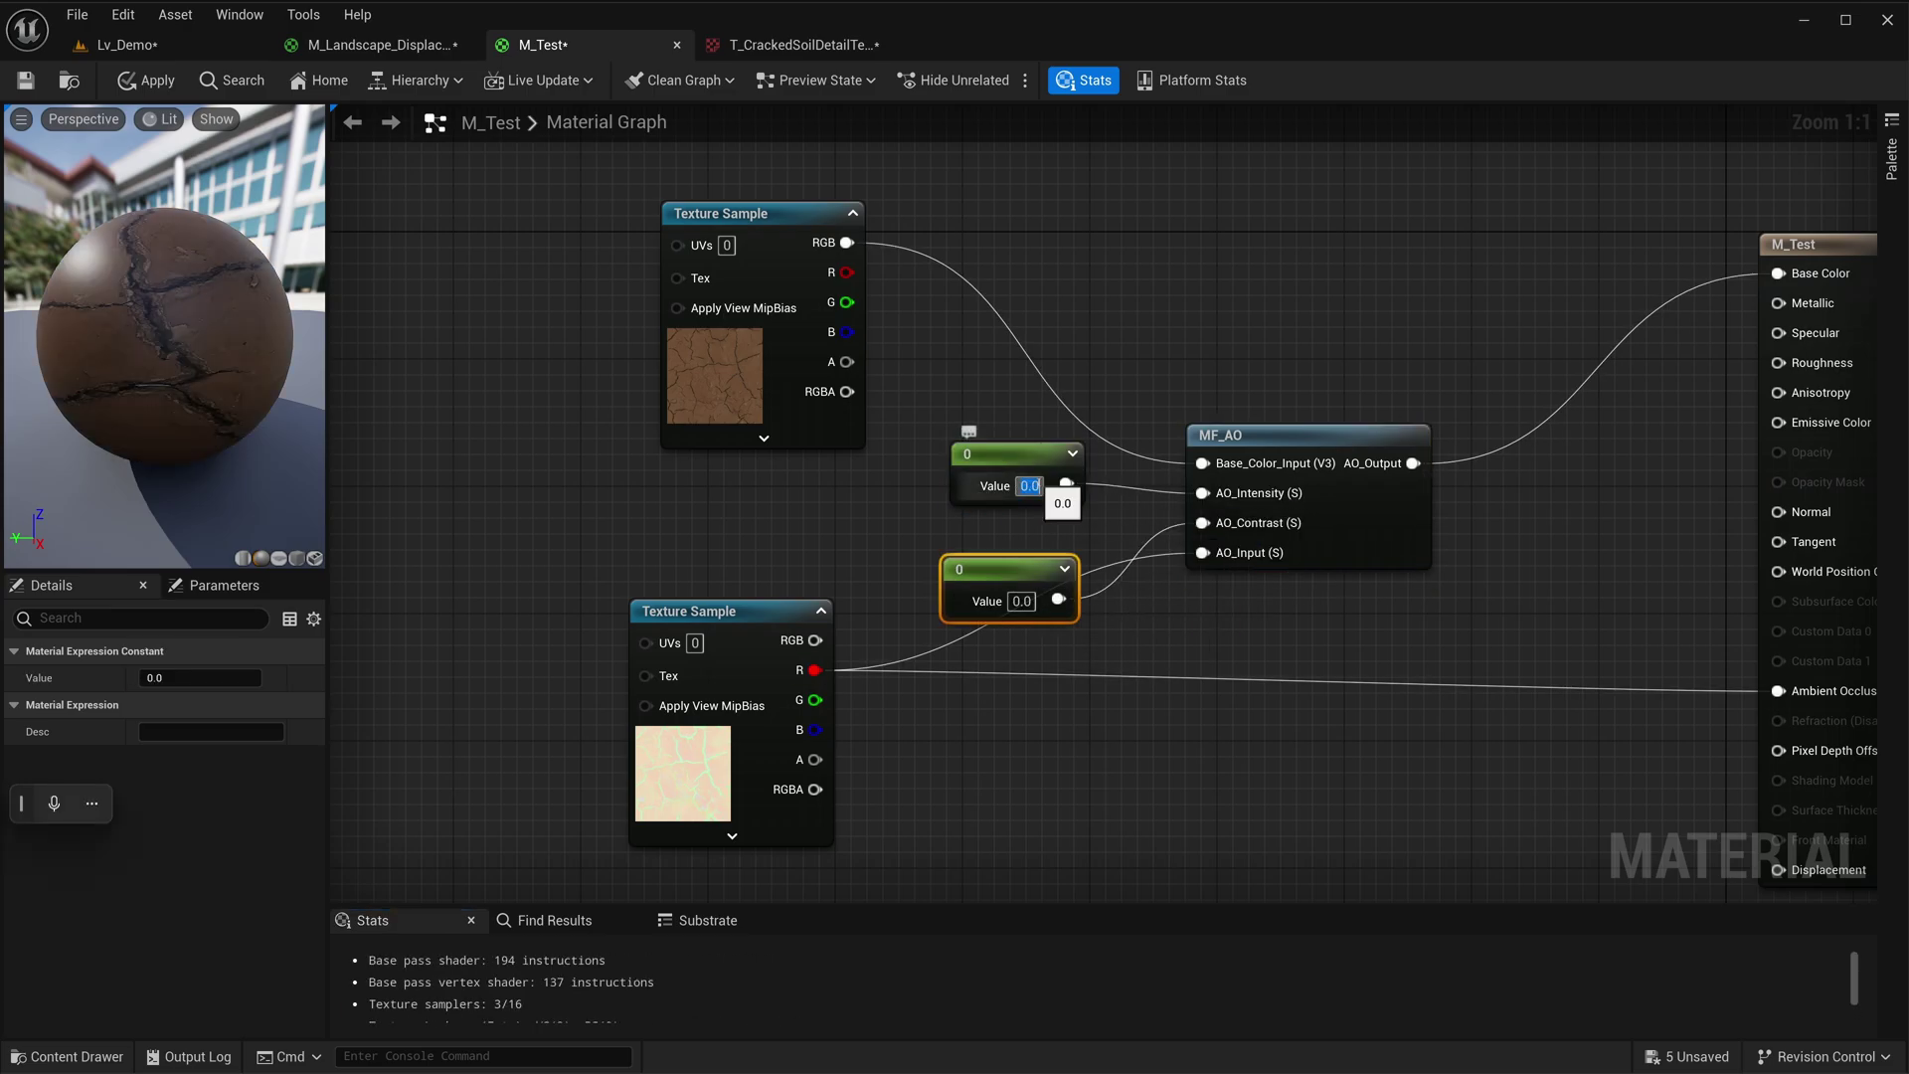
pyautogui.write('1.5')
pyautogui.press('Return')
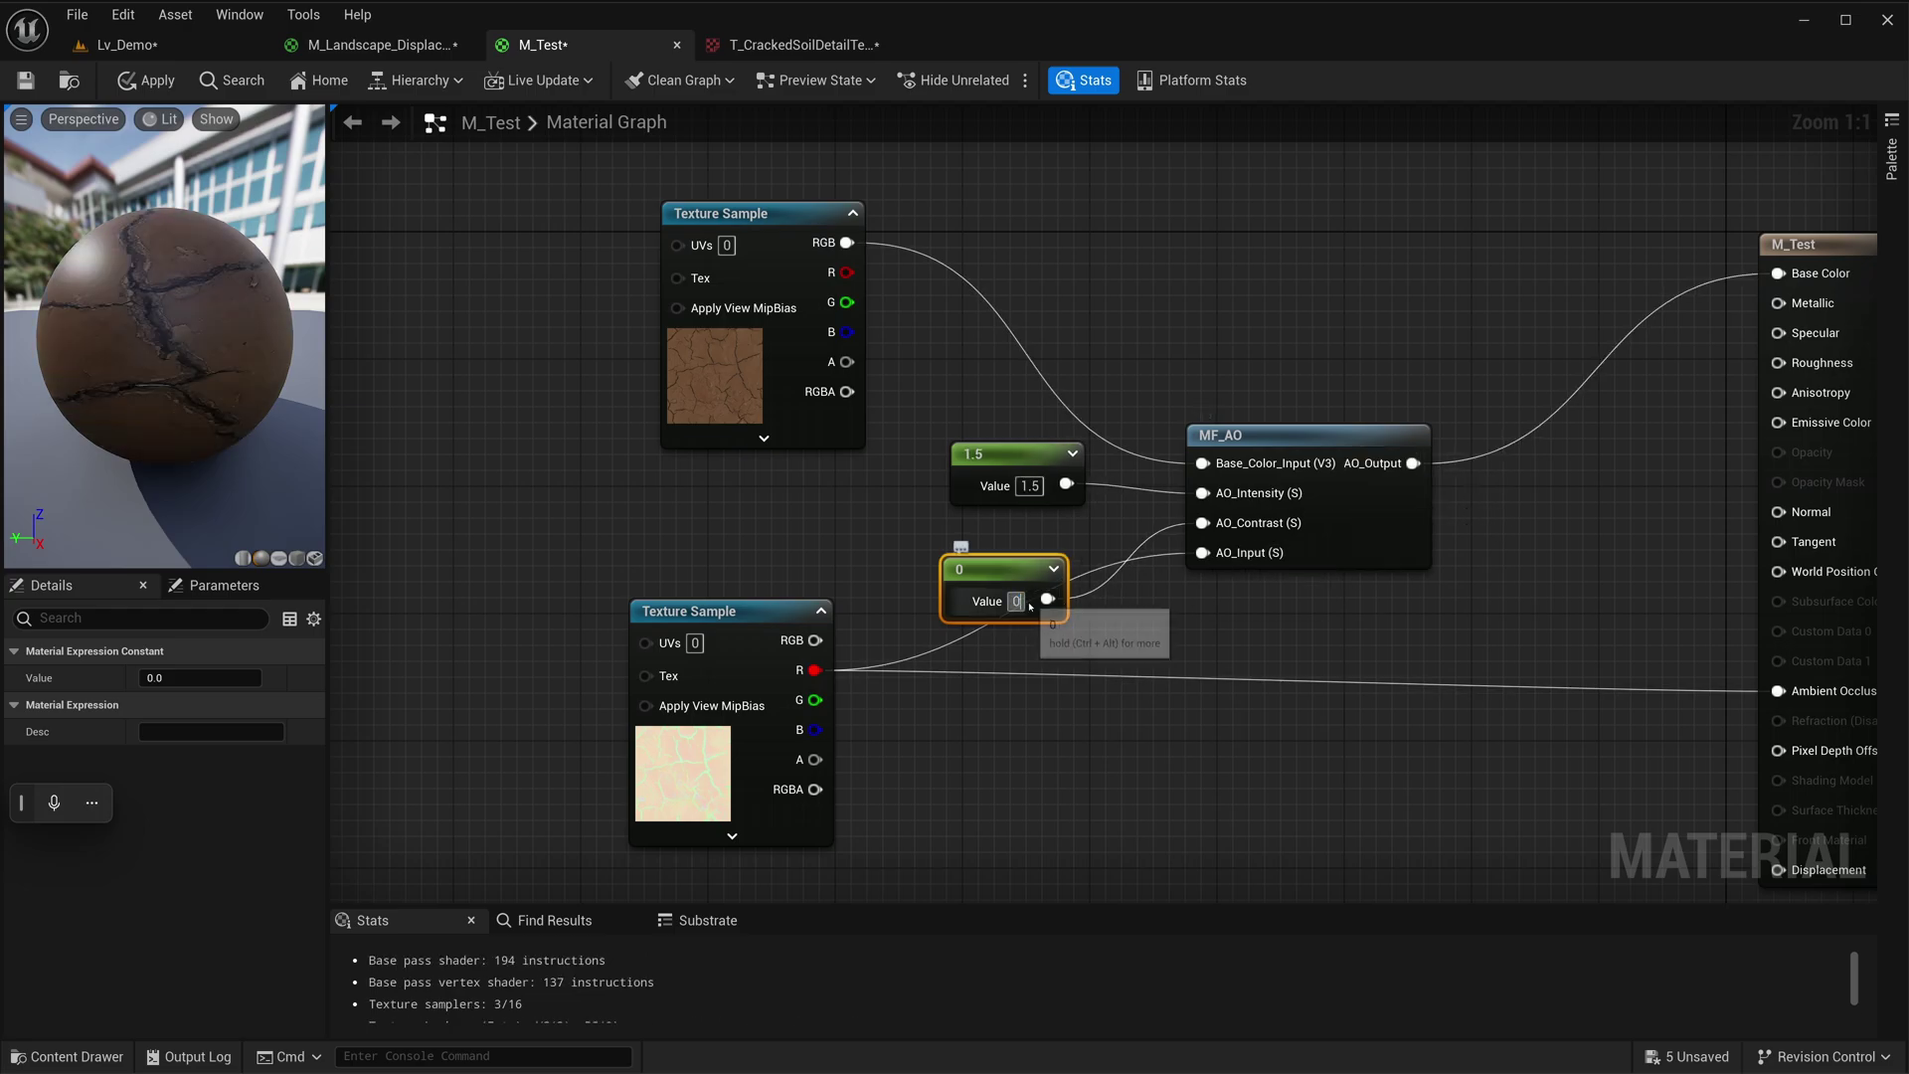
pyautogui.write('.4')
pyautogui.press('Return')
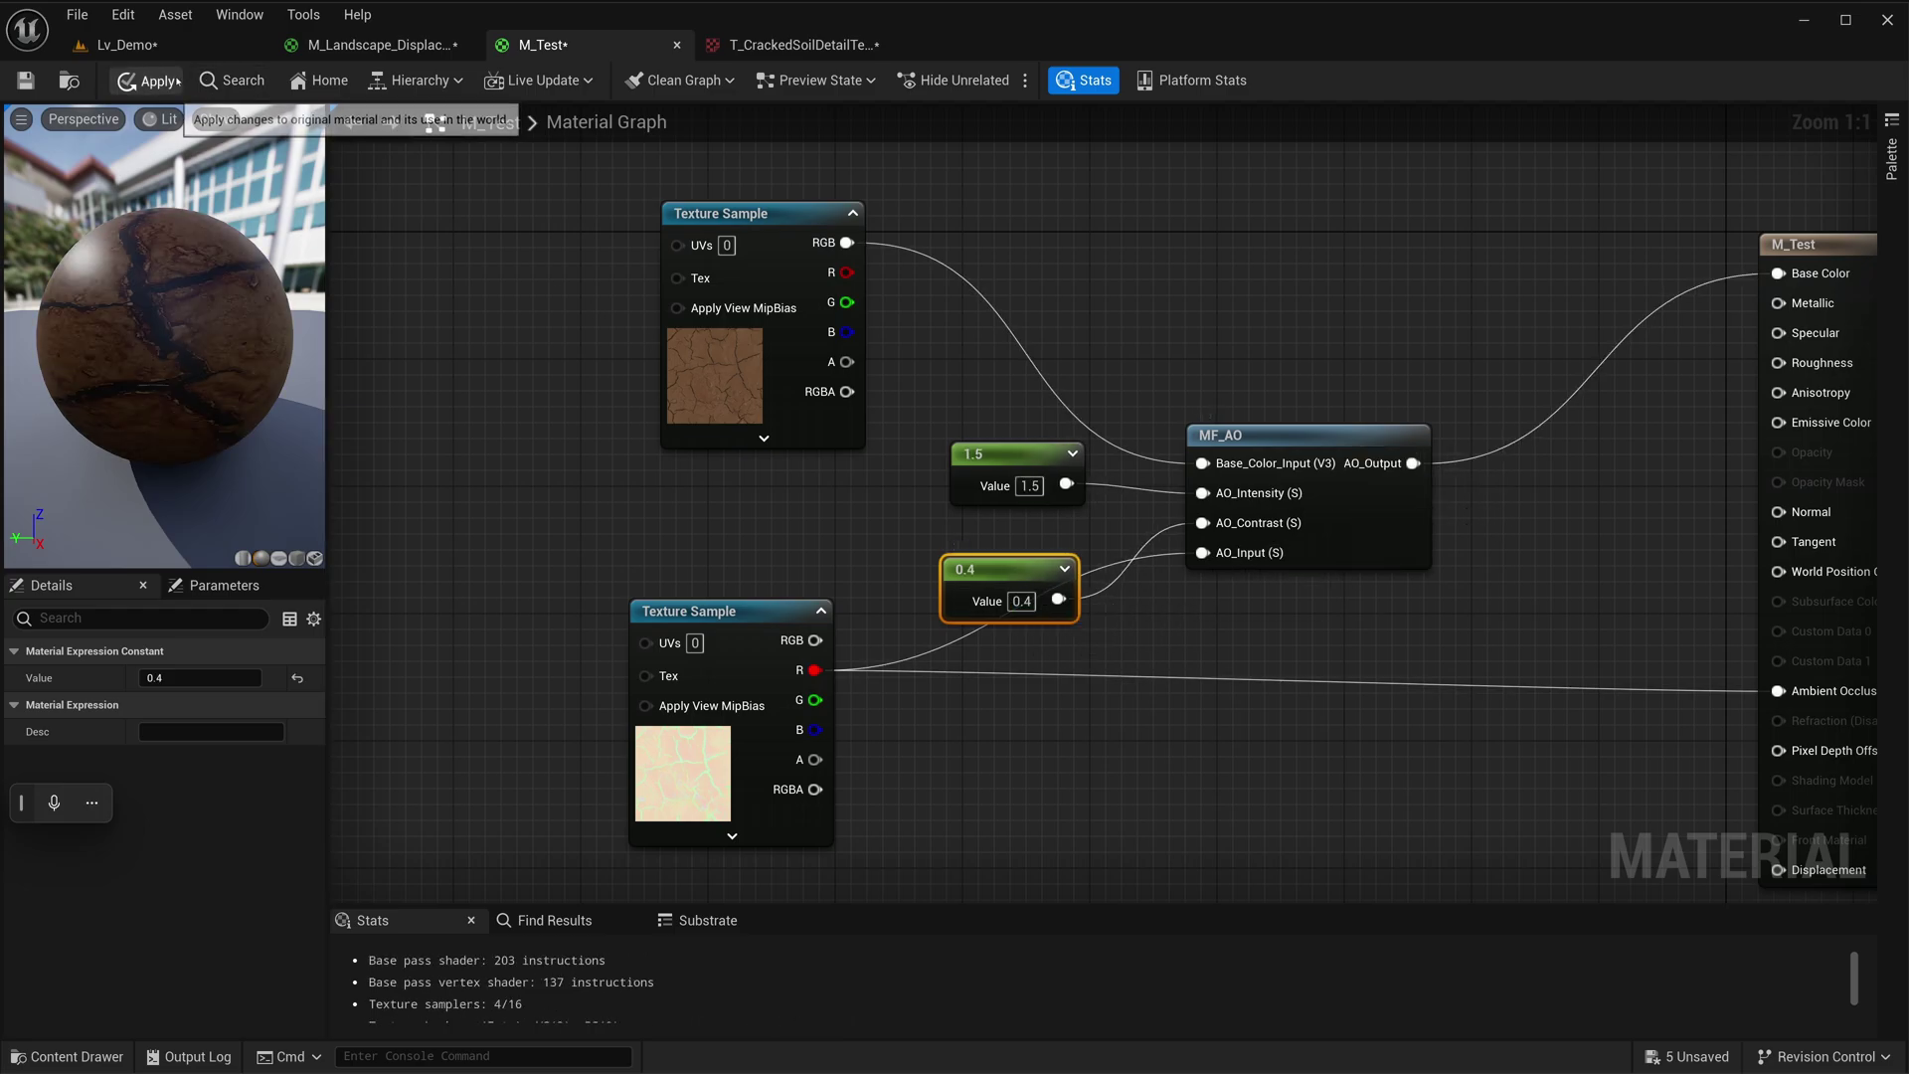
# - Apply the M_Test changes, check the plane in Lv_Demo and return to the M_Test graph
pyautogui.click(139, 45)
pyautogui.moveTo(939, 756); pyautogui.dragTo(1130, 609, button='right')
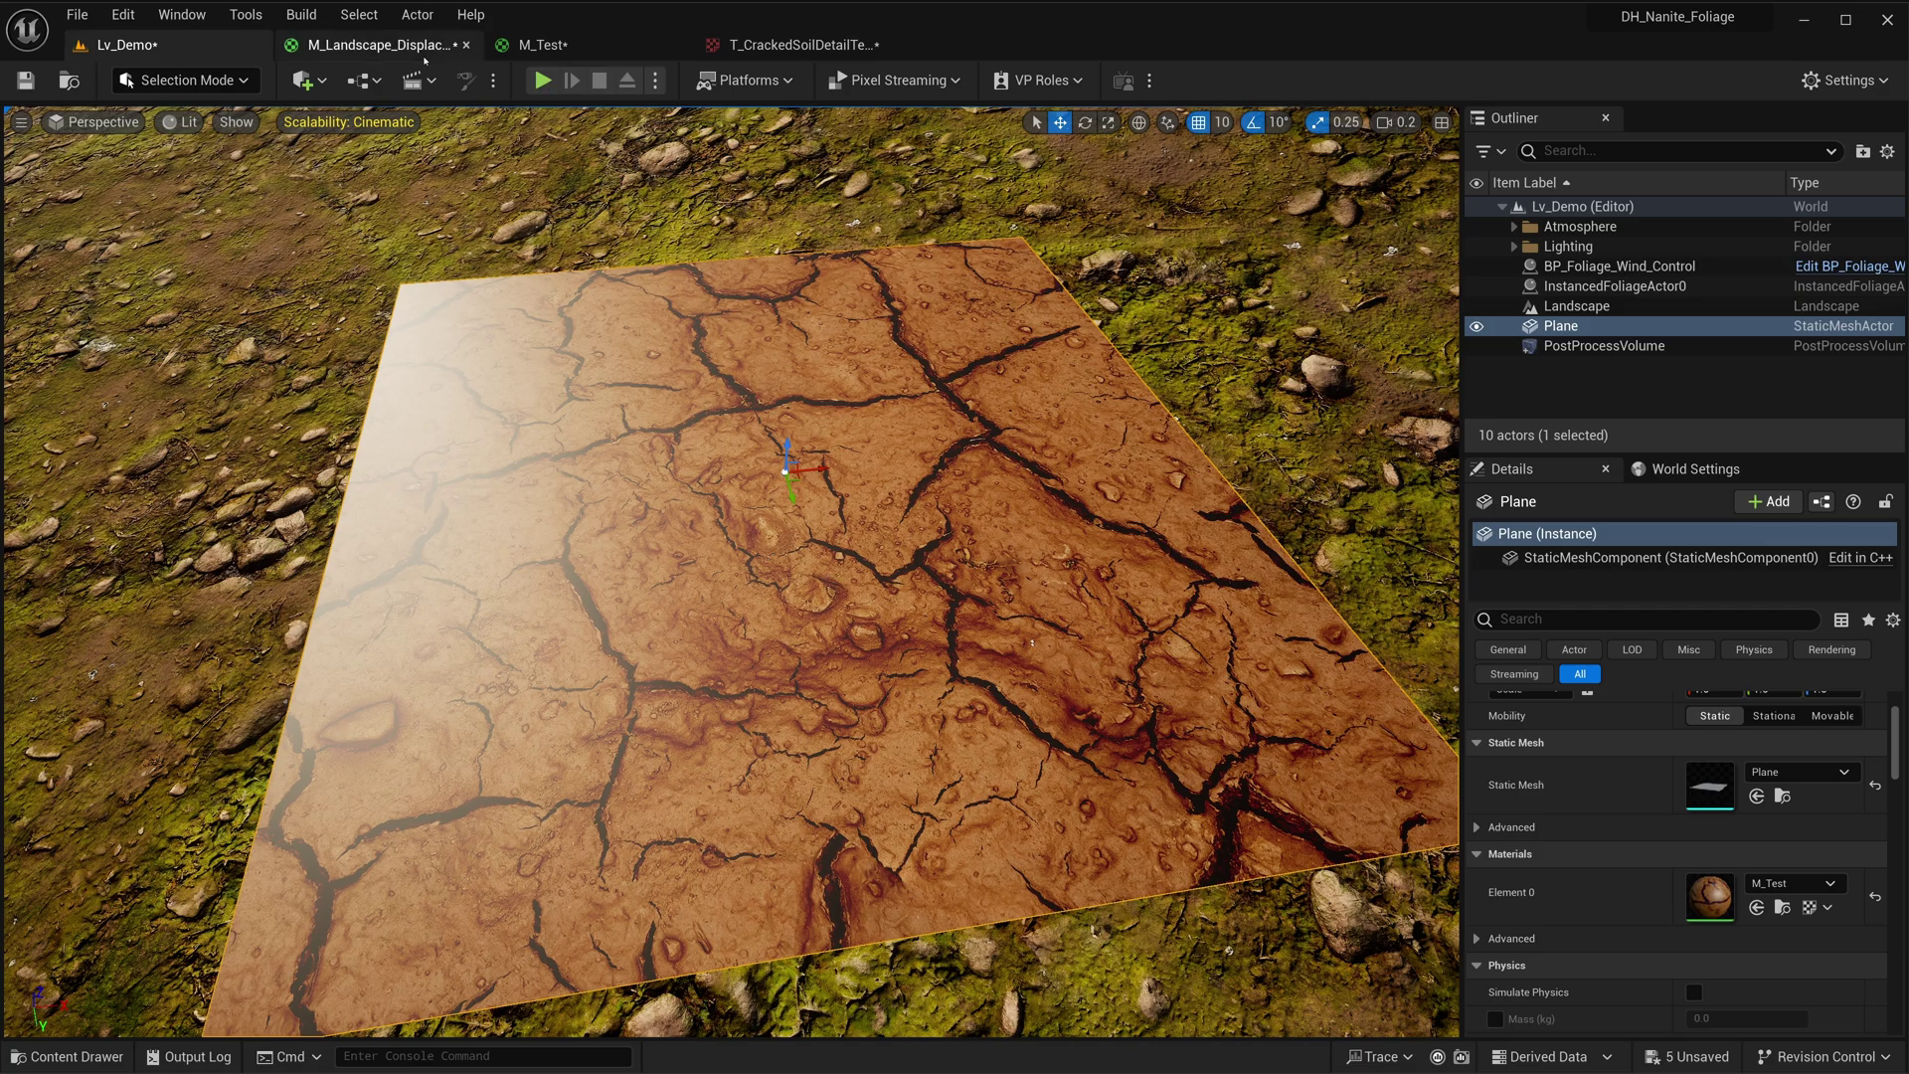
pyautogui.click(542, 45)
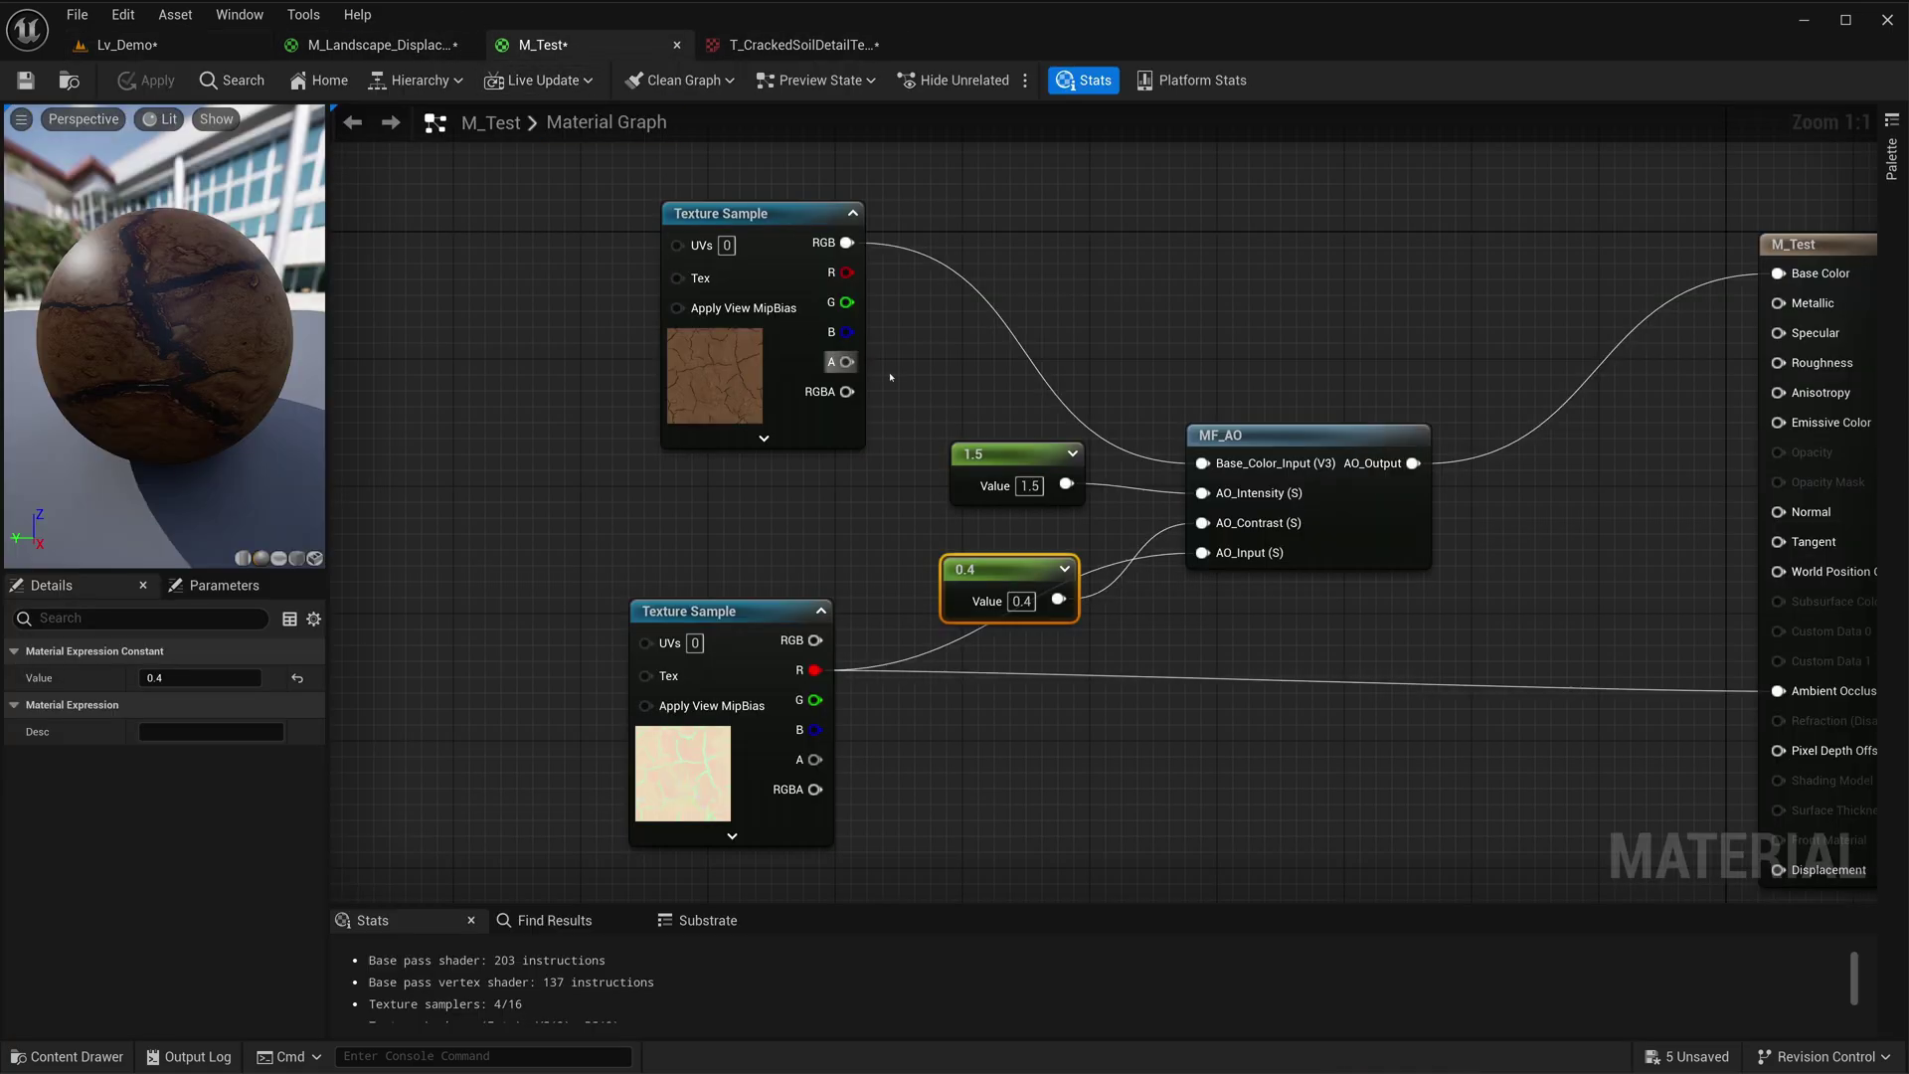
pyautogui.keyDown('alt'); pyautogui.click(1239, 467); pyautogui.keyUp('alt')
pyautogui.moveTo(1215, 436); pyautogui.dragTo(1123, 426, button='right')
pyautogui.hotkey('ctrl', 'z')
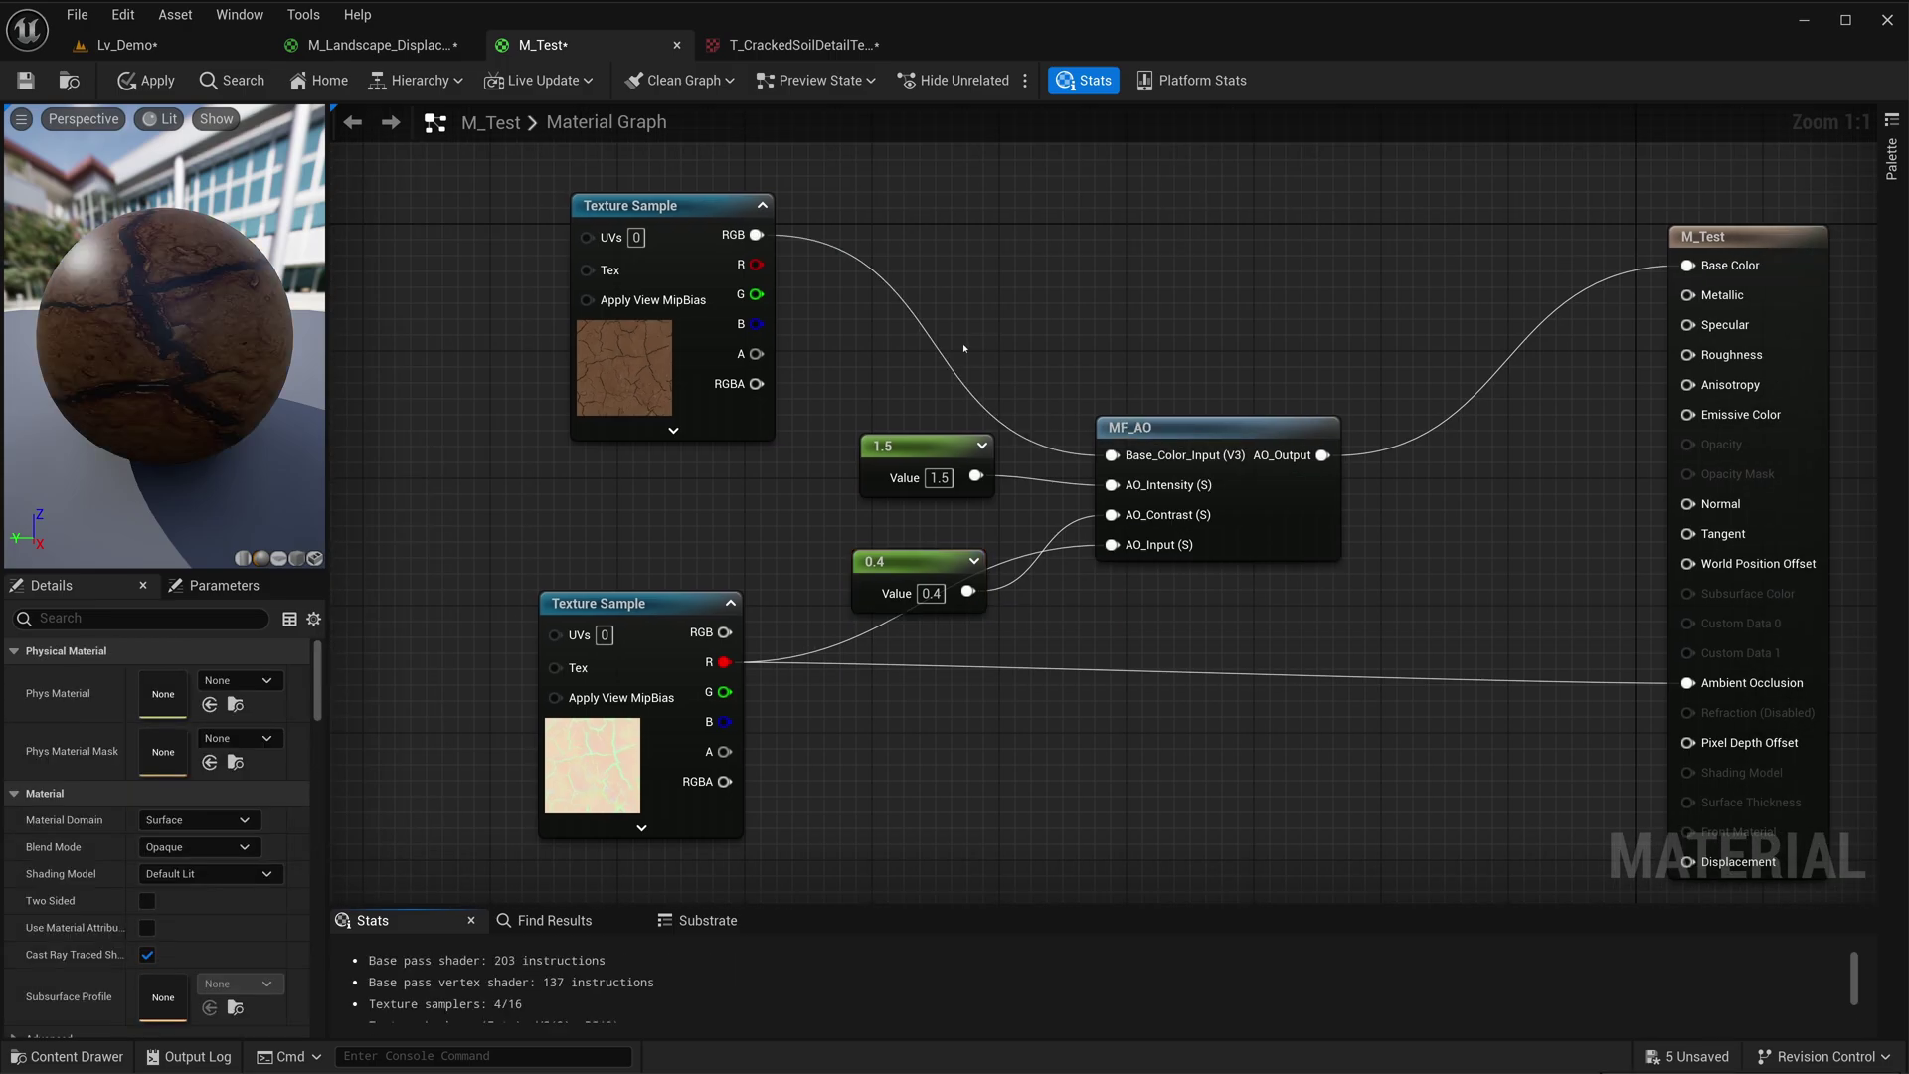
# - Set the AO_Intensity constant to 3 and apply the material
pyautogui.moveTo(941, 342); pyautogui.dragTo(842, 350, button='right')
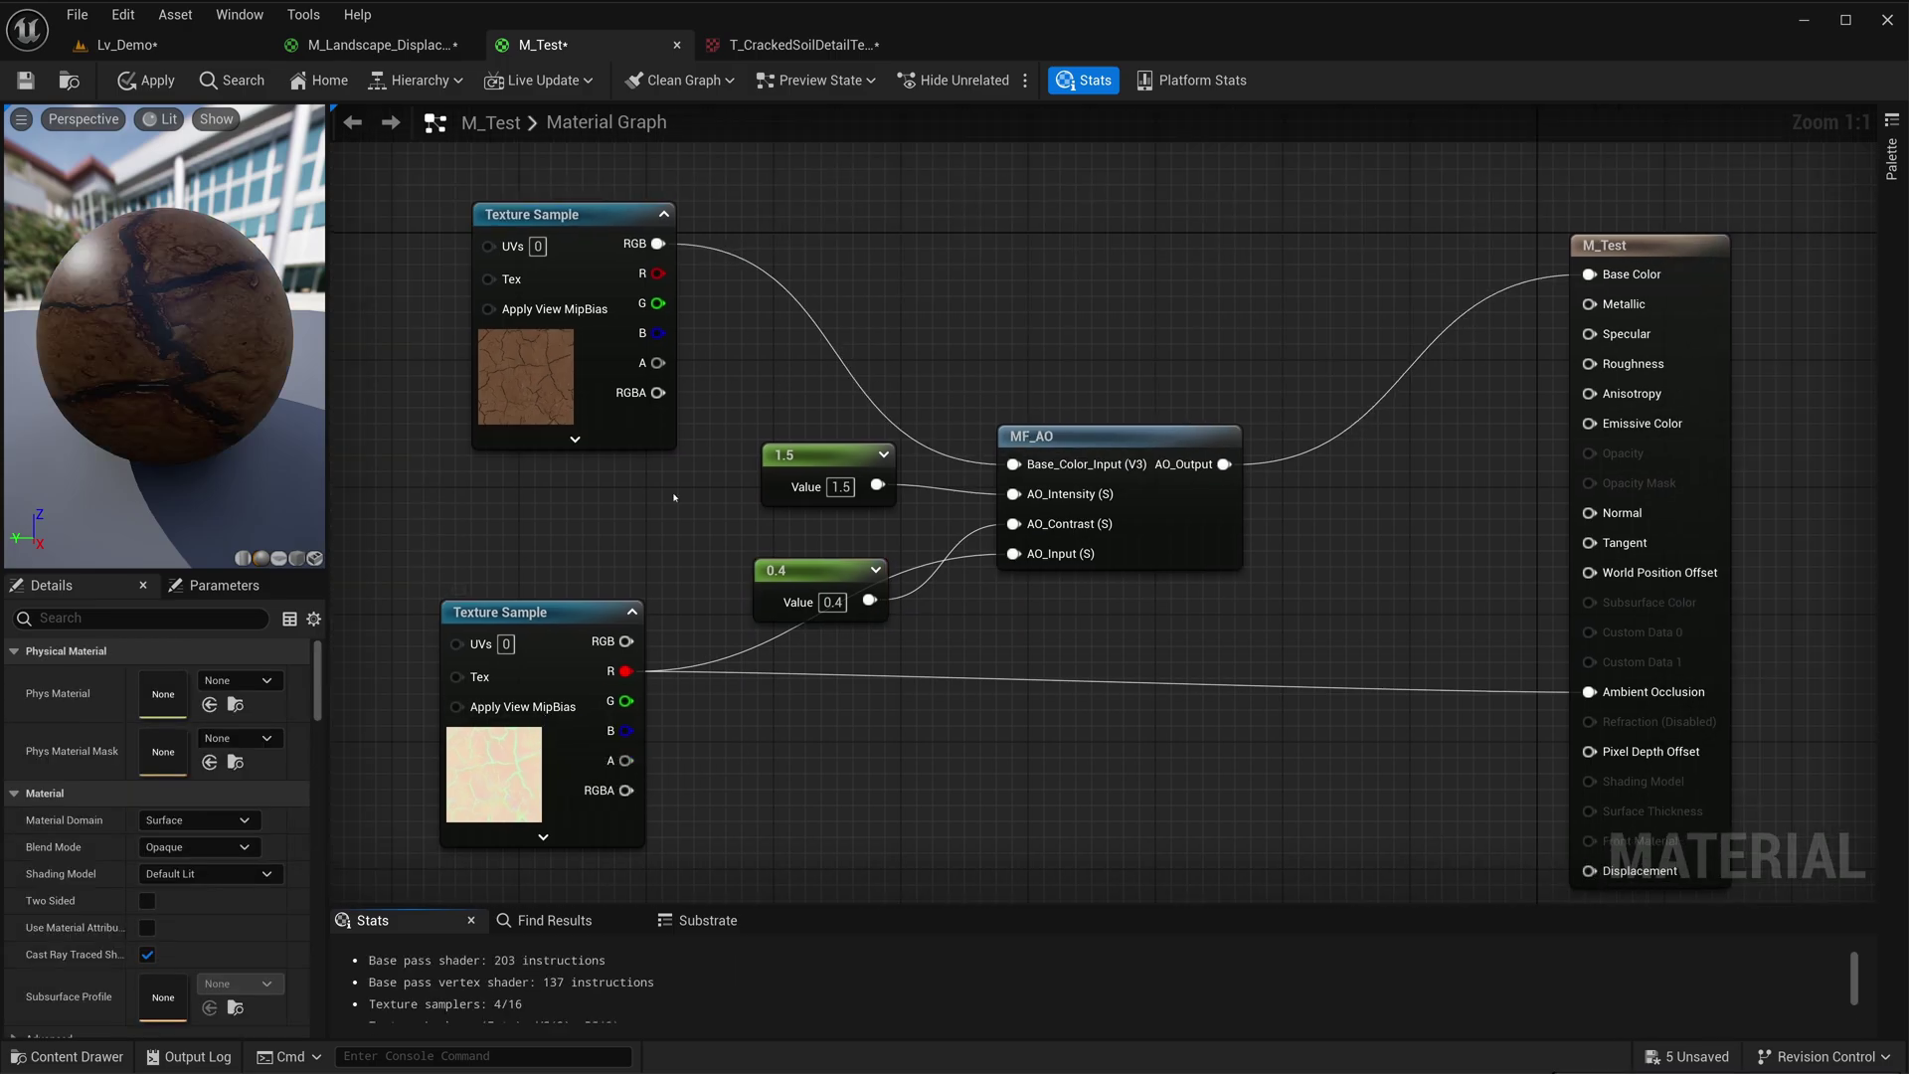
pyautogui.click(557, 759)
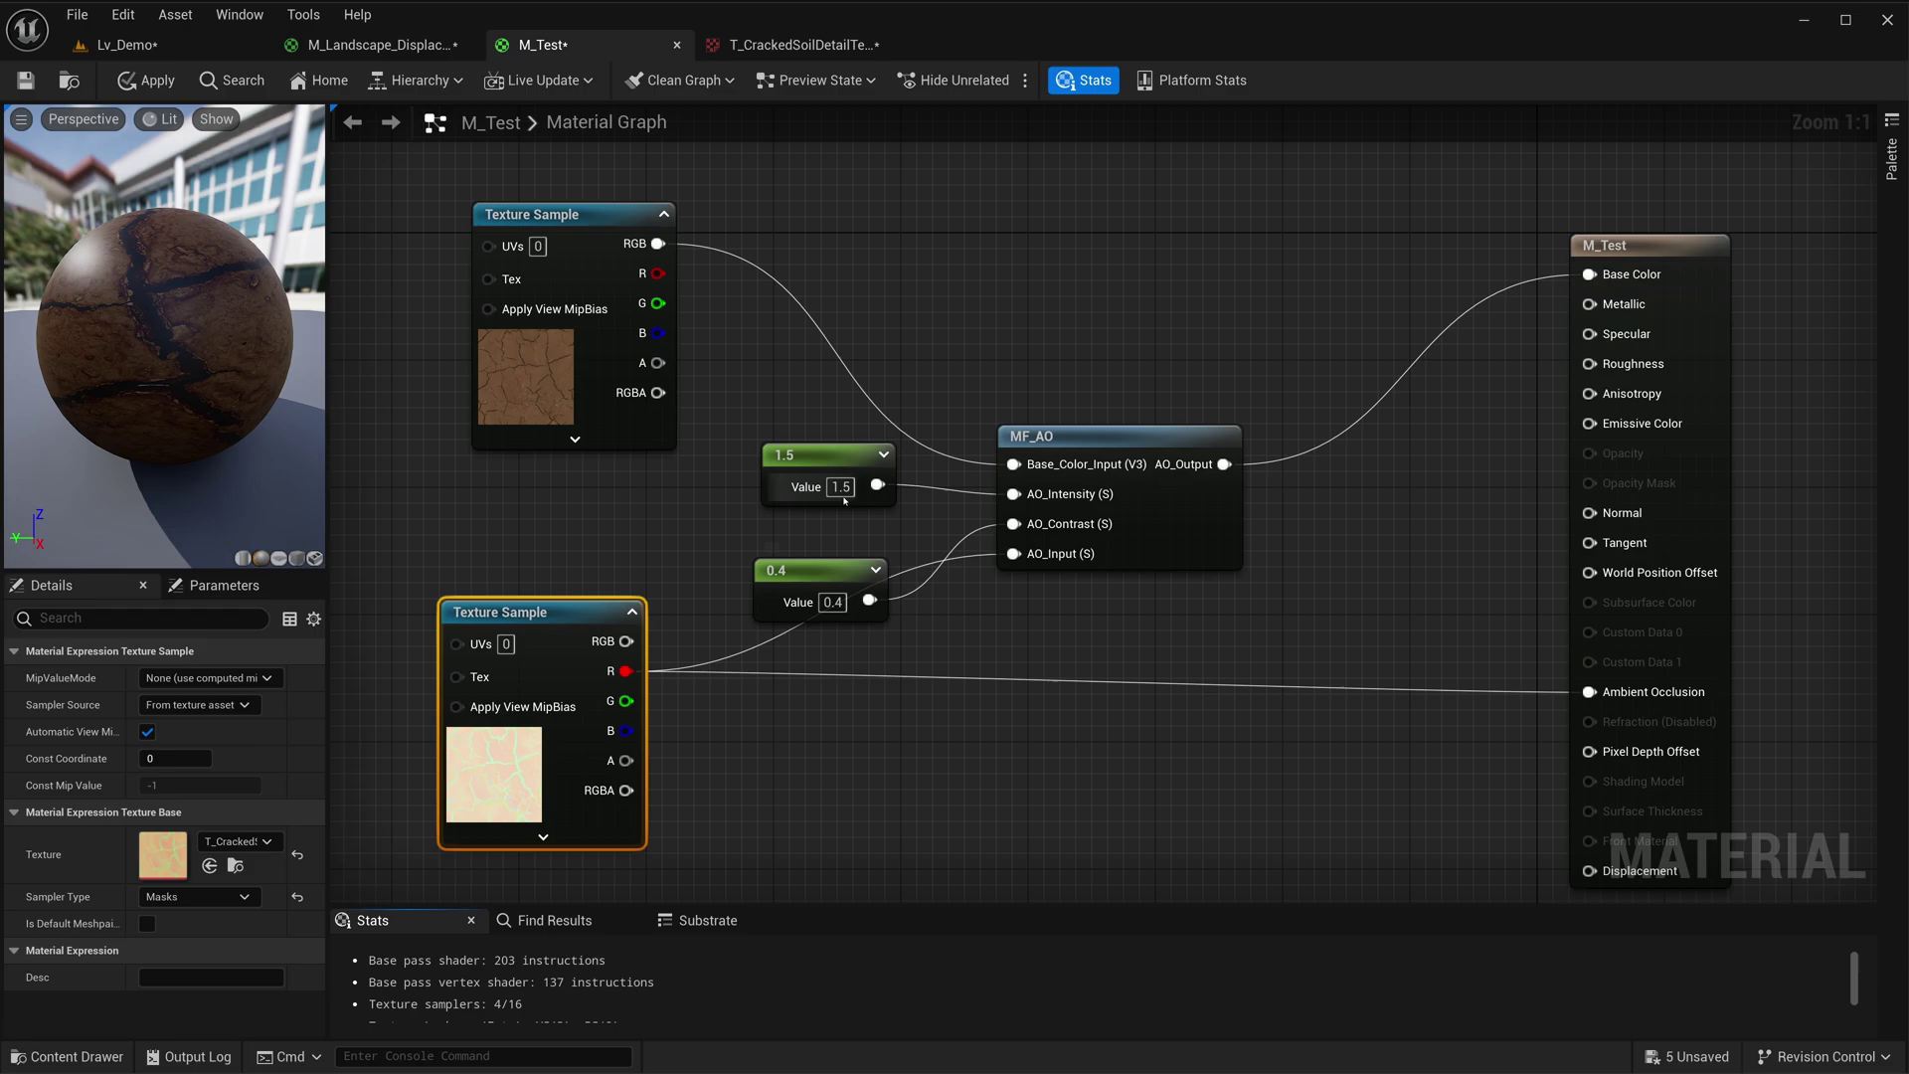
pyautogui.click(984, 608)
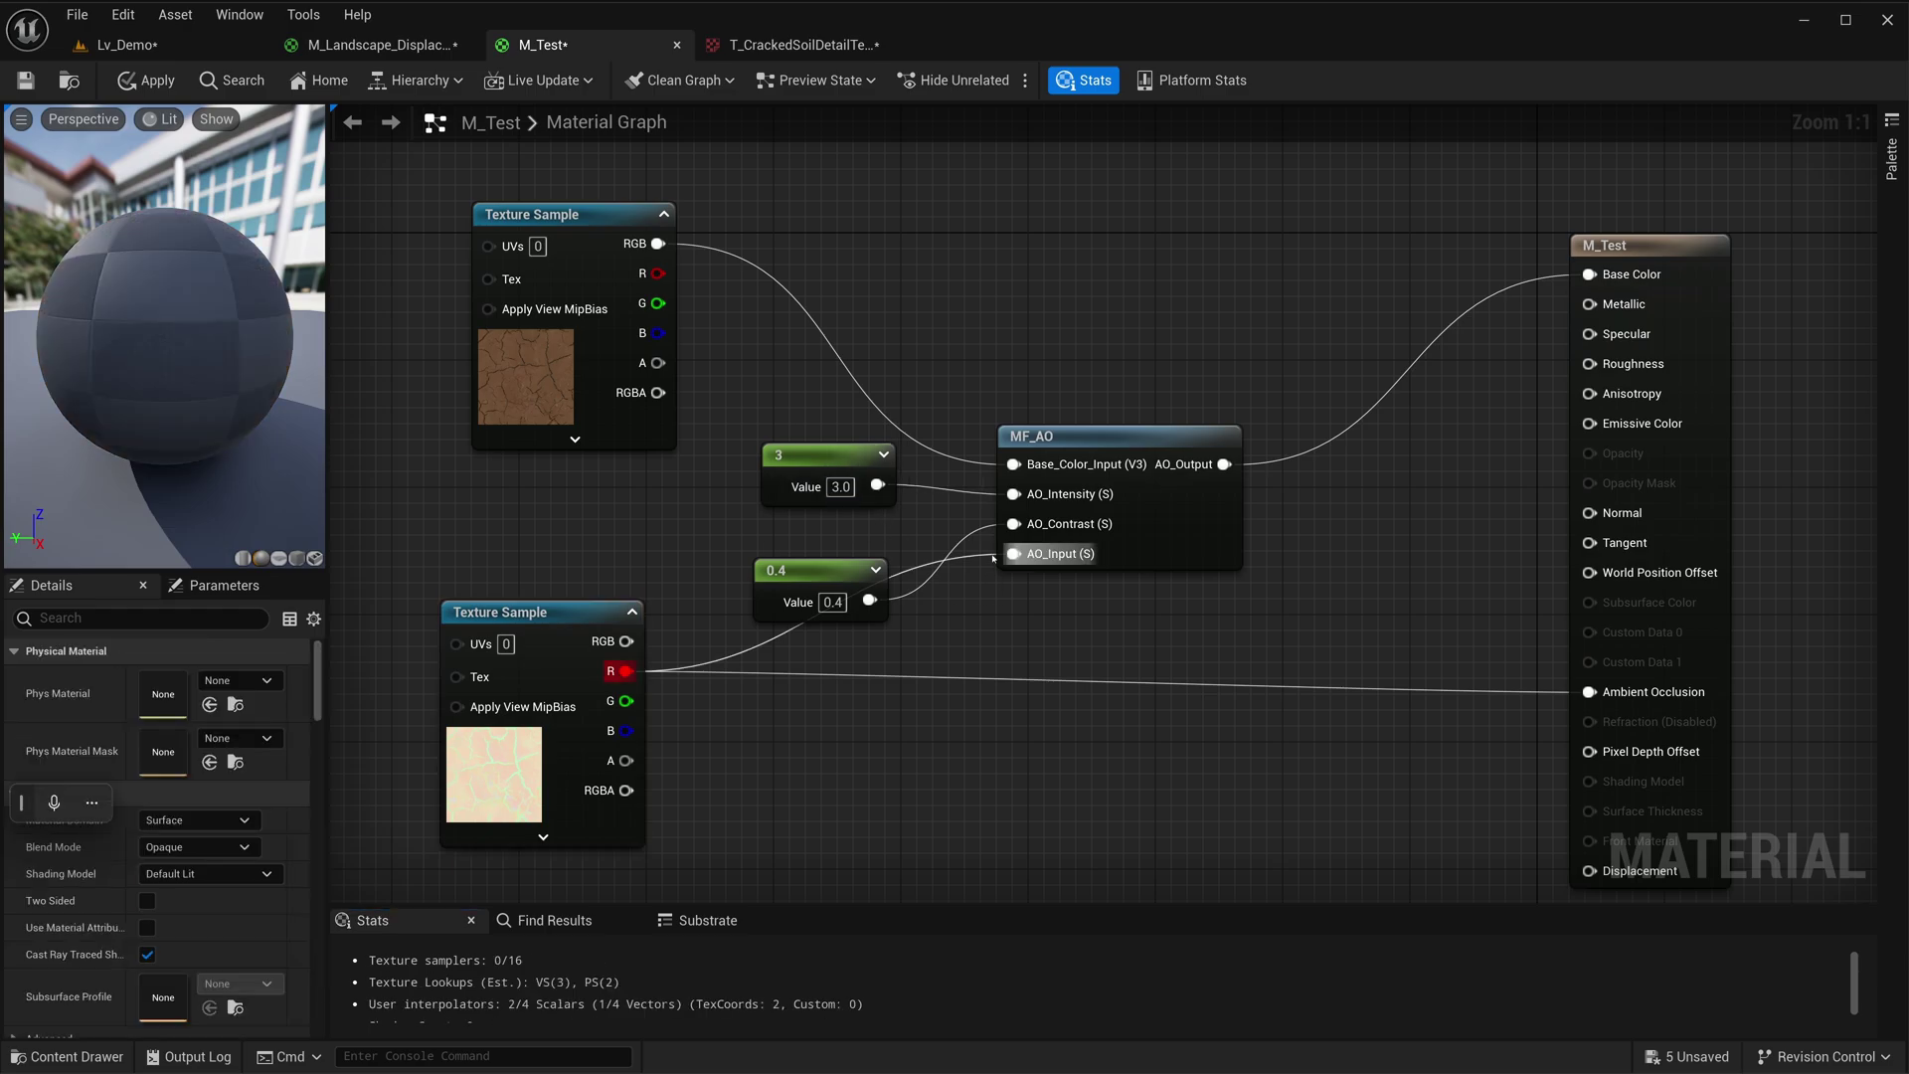
pyautogui.click(147, 79)
# - Examine the plane's ambient occlusion shading in Lv_Demo from several angles and distances
pyautogui.click(159, 46)
pyautogui.moveTo(939, 603)
pyautogui.mouseDown(button='right')
pyautogui.moveTo(815, 641)
pyautogui.moveTo(846, 557)
pyautogui.moveTo(939, 604)
pyautogui.mouseUp(button='right')
pyautogui.scroll(-10, 939, 604)
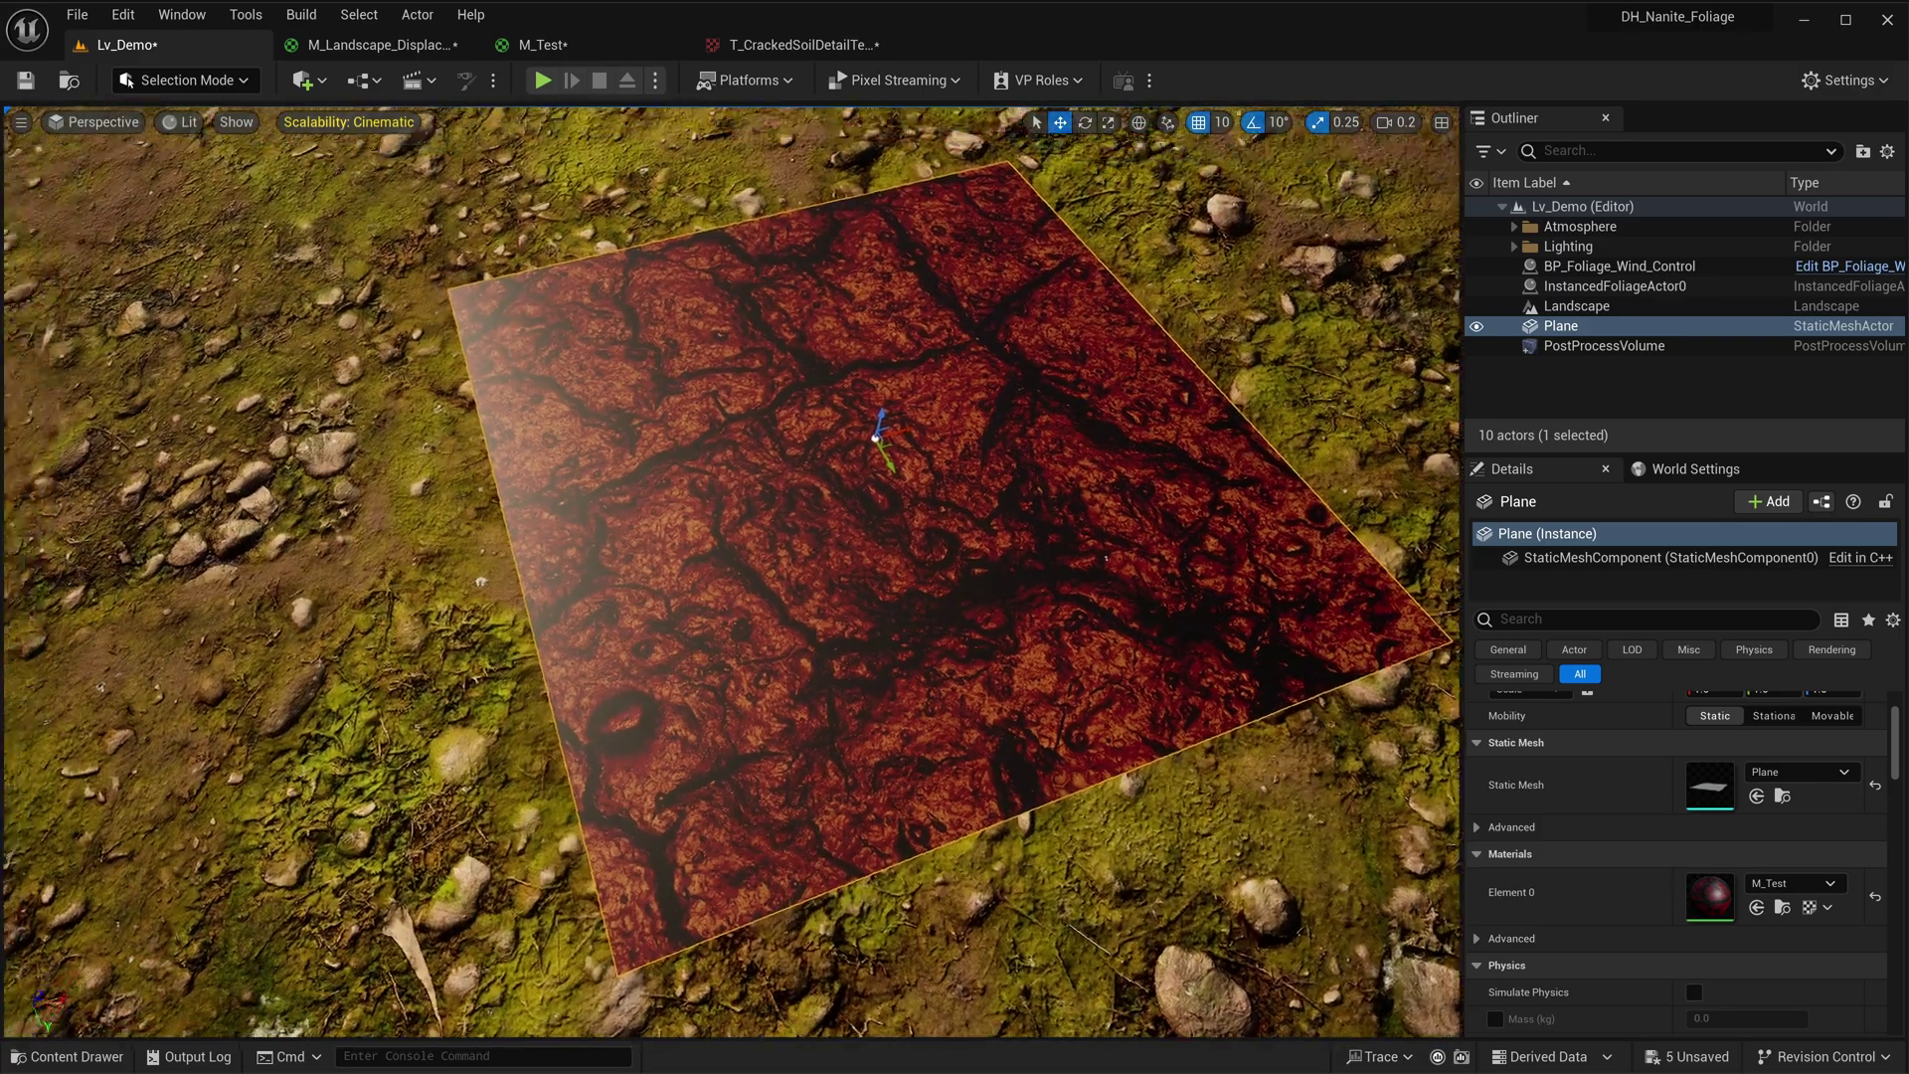
pyautogui.moveTo(897, 513); pyautogui.dragTo(881, 497, button='right')
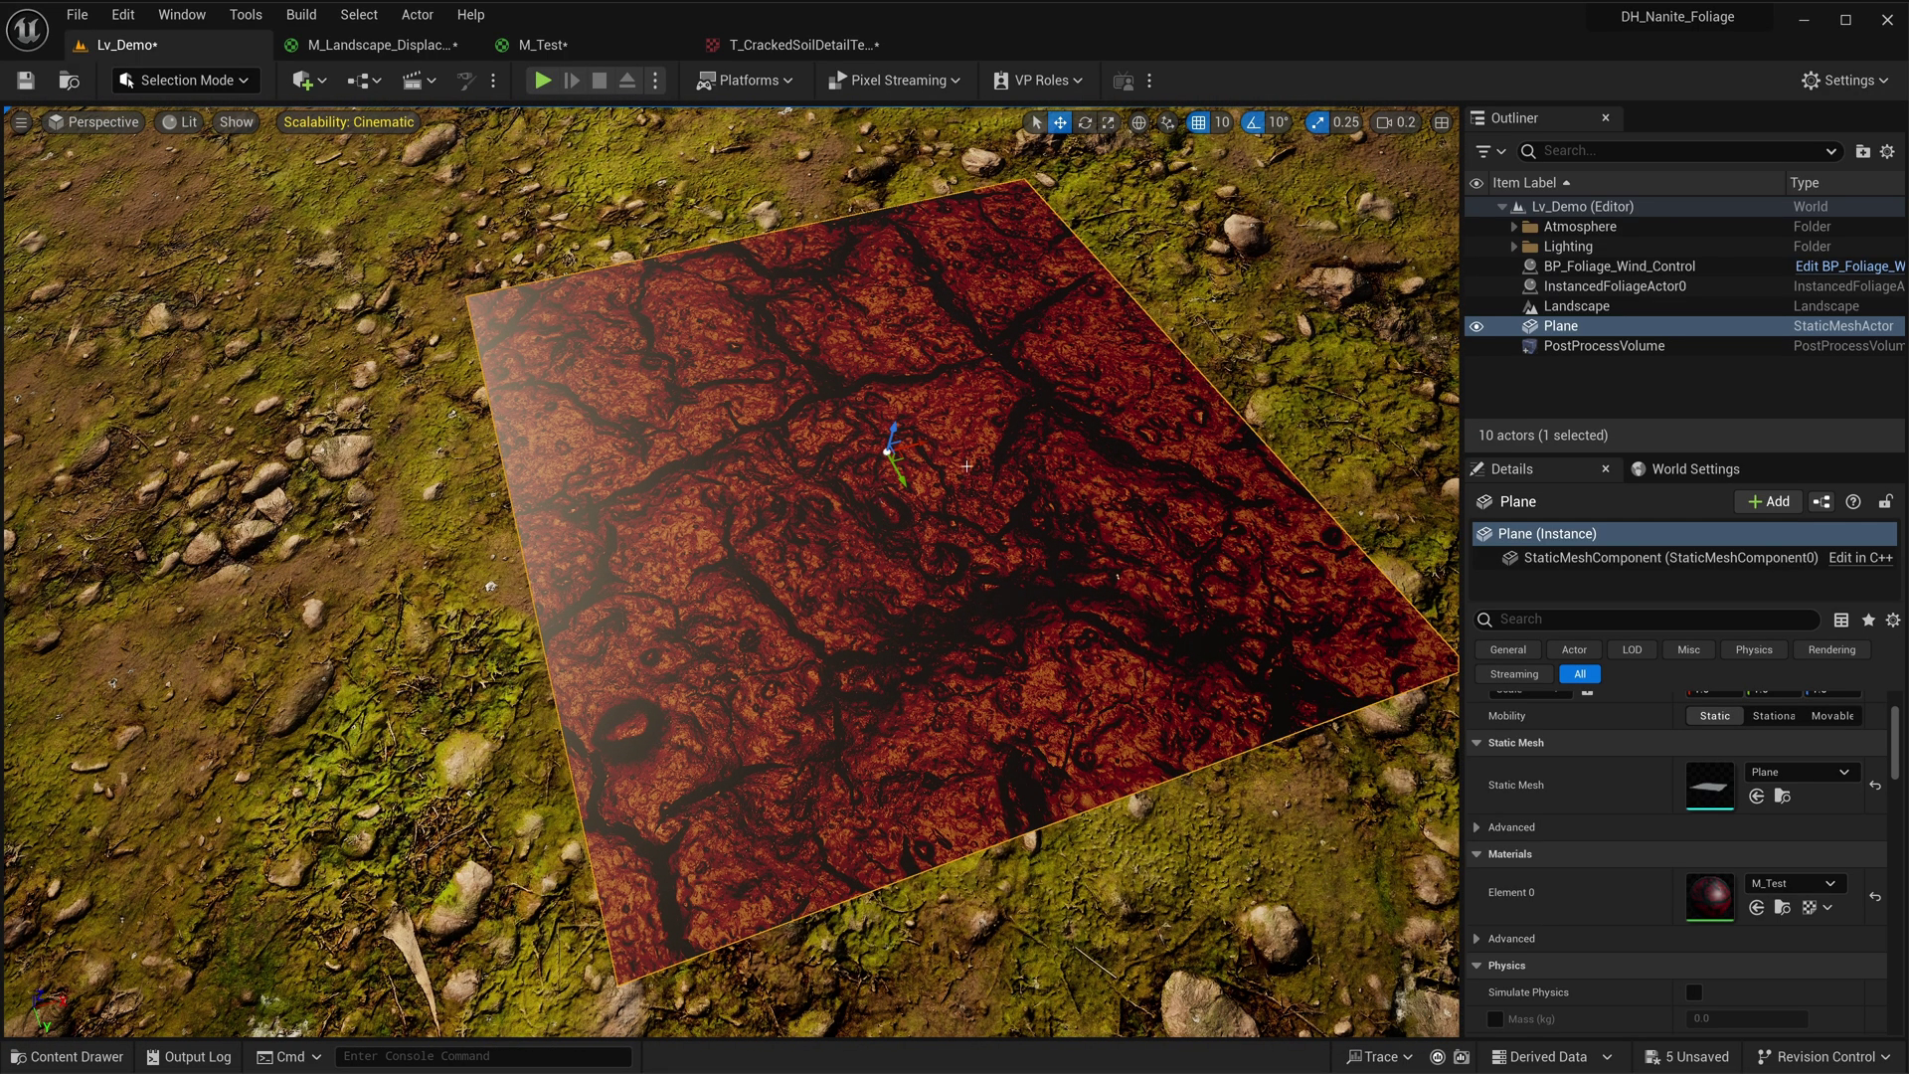
pyautogui.moveTo(967, 465); pyautogui.dragTo(891, 579, button='right')
pyautogui.moveTo(1019, 550); pyautogui.dragTo(683, 862, button='right')
pyautogui.scroll(2, 1019, 550)
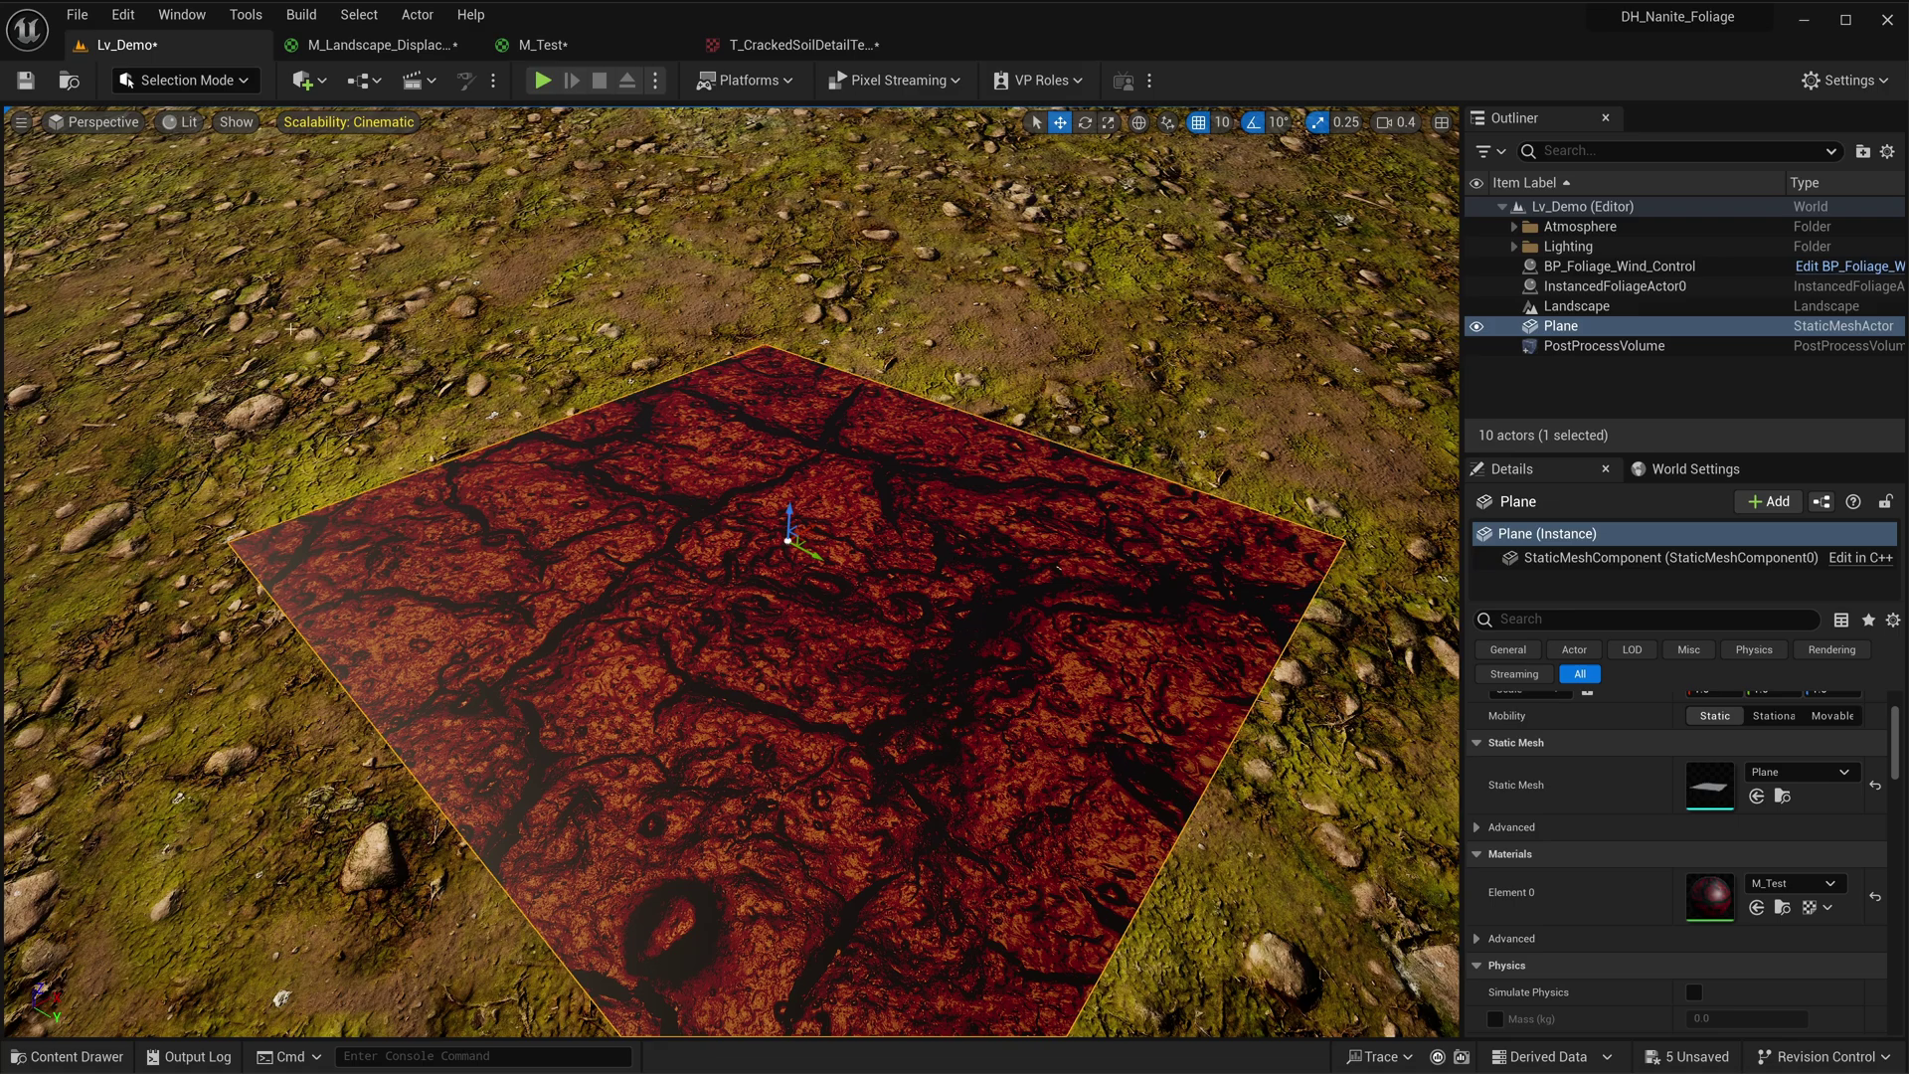
pyautogui.moveTo(960, 453); pyautogui.dragTo(813, 542, button='right')
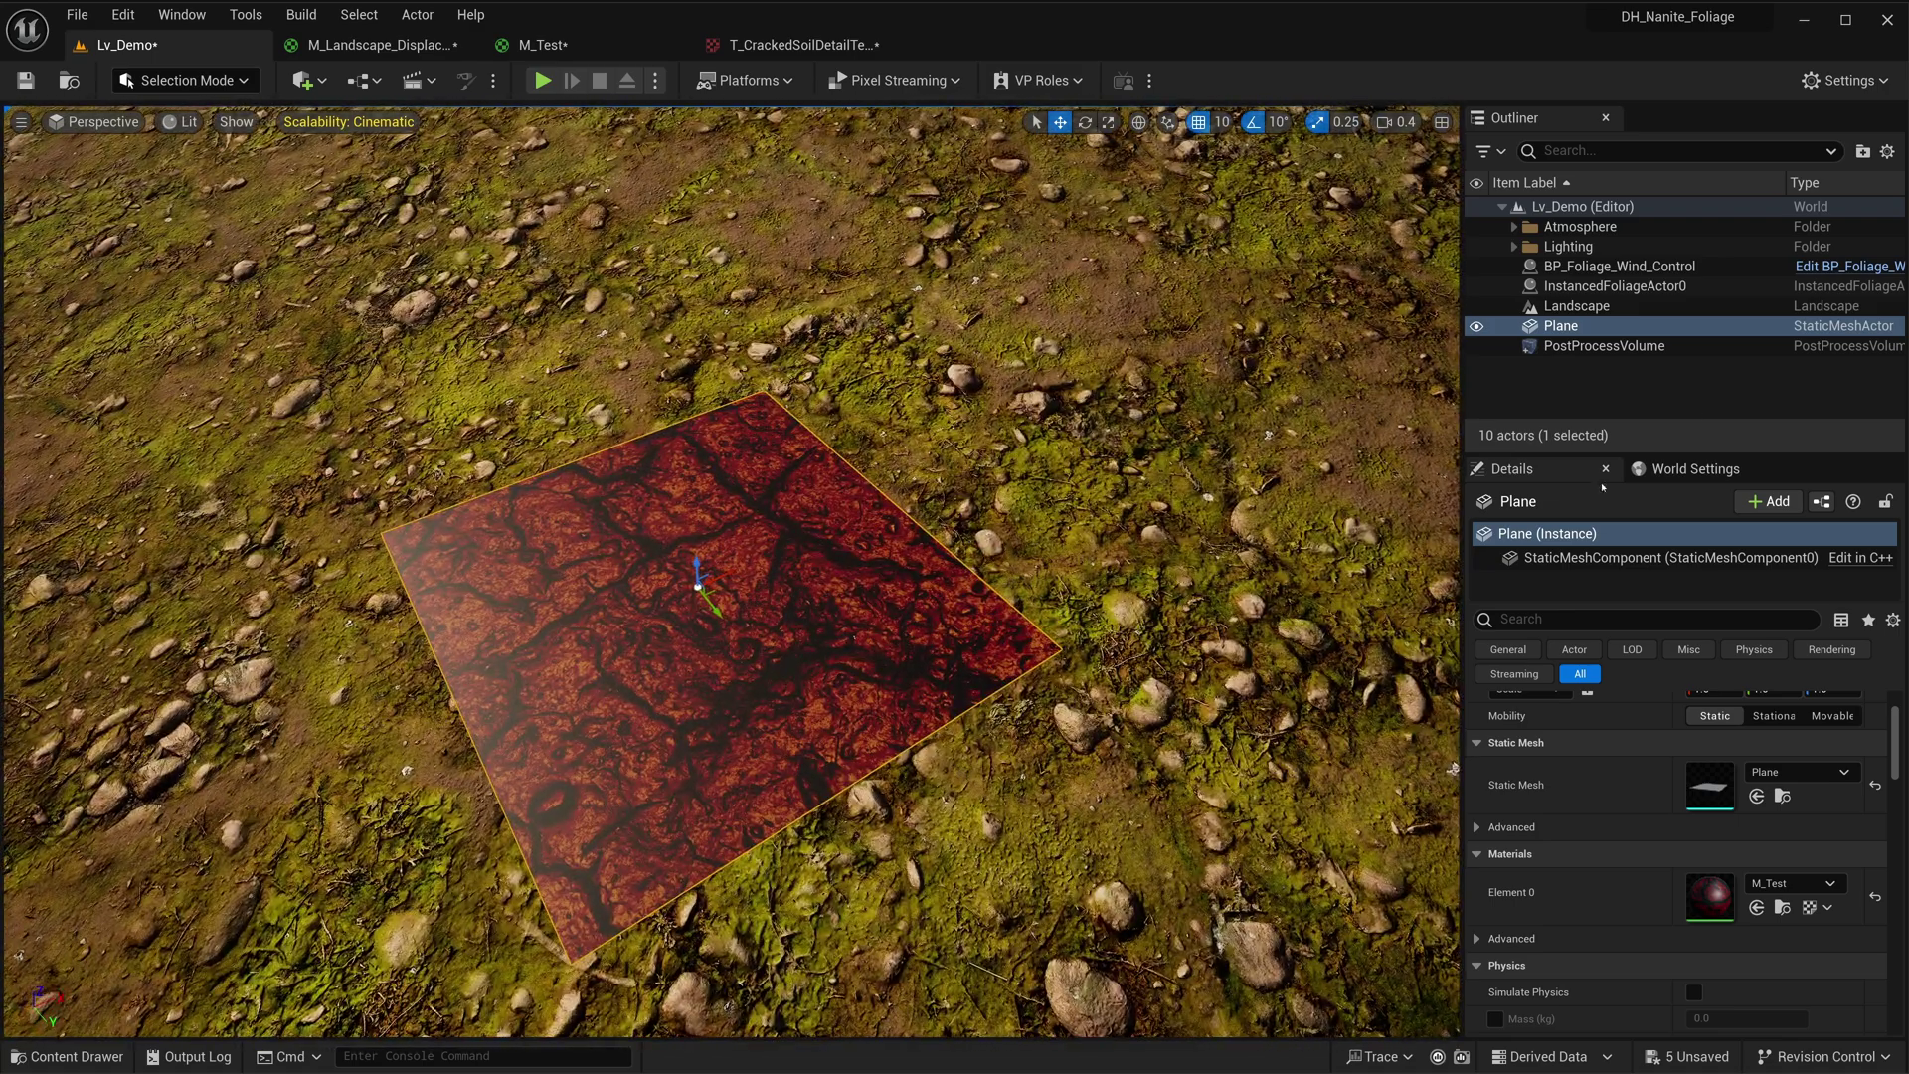
# - Select the Landscape, enable Nanite on it and build its Nanite data
pyautogui.moveTo(1094, 517); pyautogui.dragTo(1313, 467, button='right')
pyautogui.scroll(3, 1094, 517)
pyautogui.click(1094, 517)
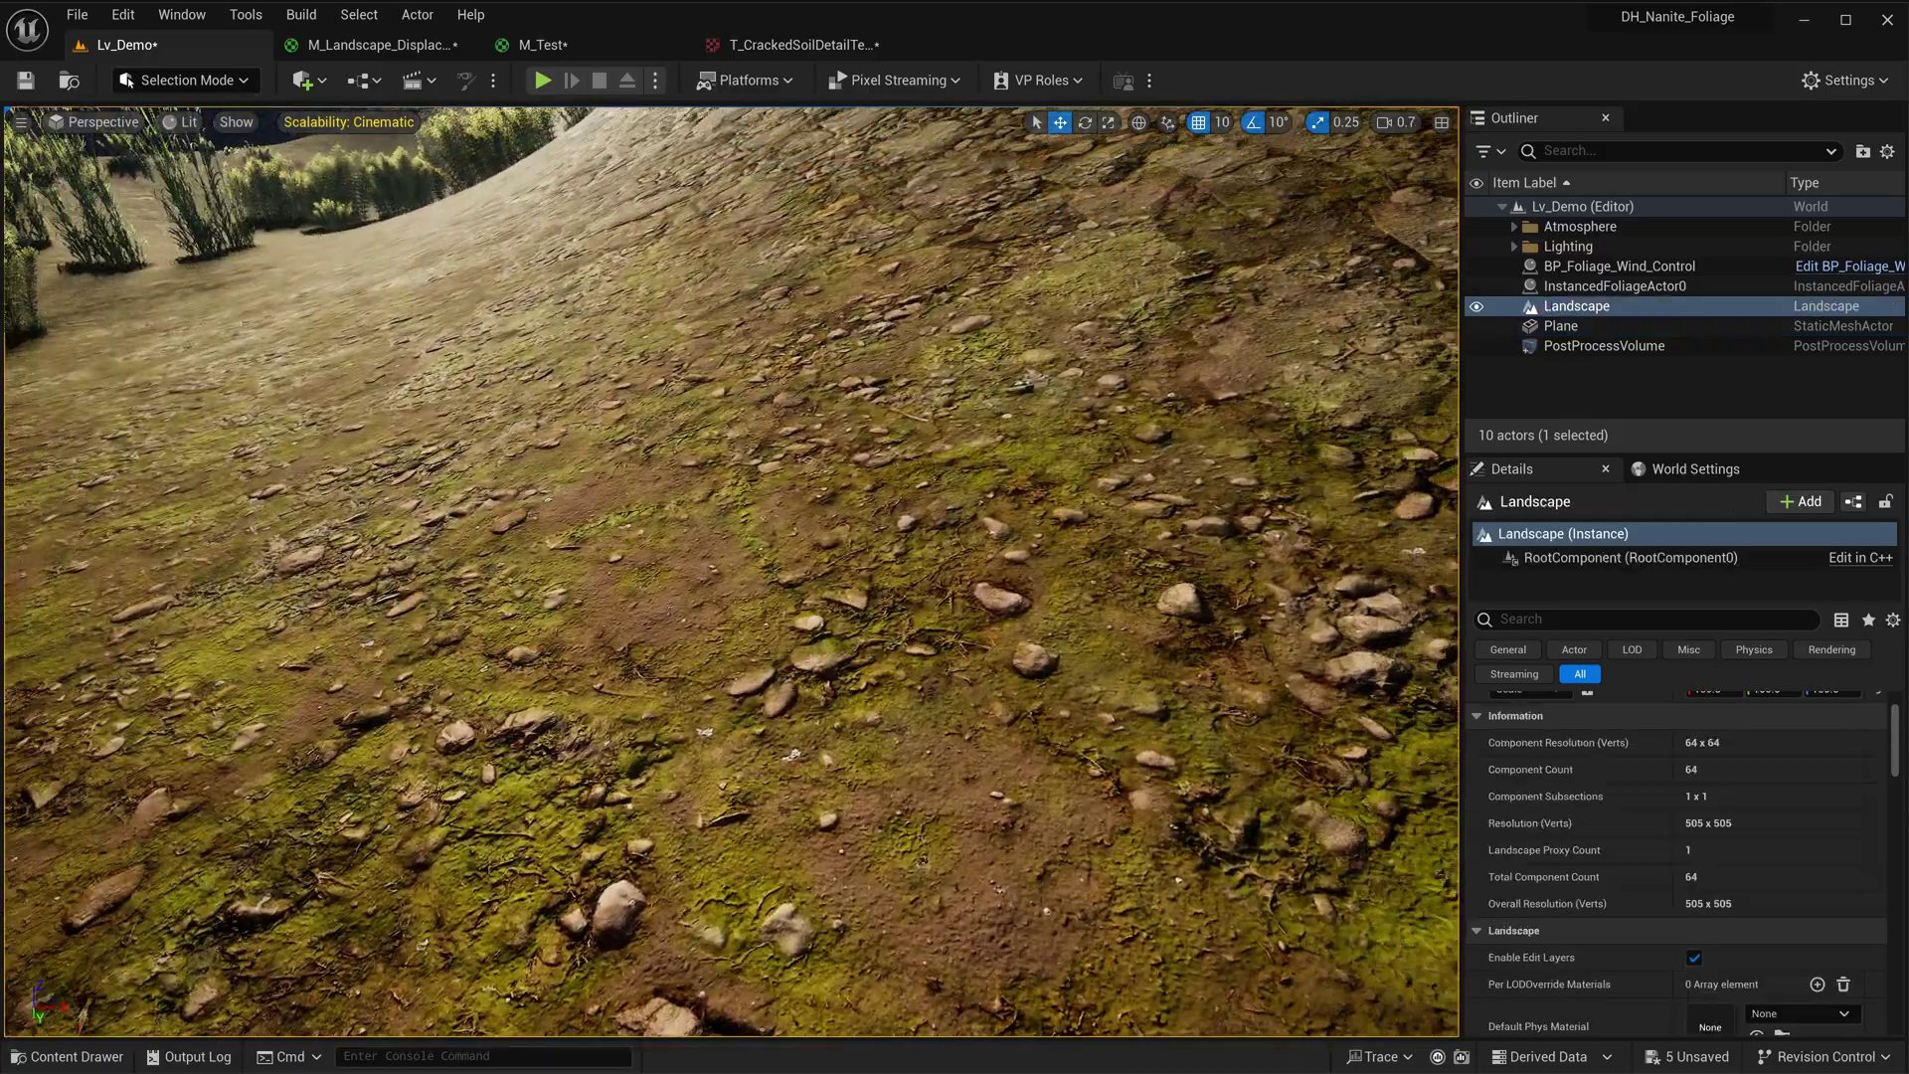
pyautogui.moveTo(1094, 517); pyautogui.dragTo(1119, 359, button='right')
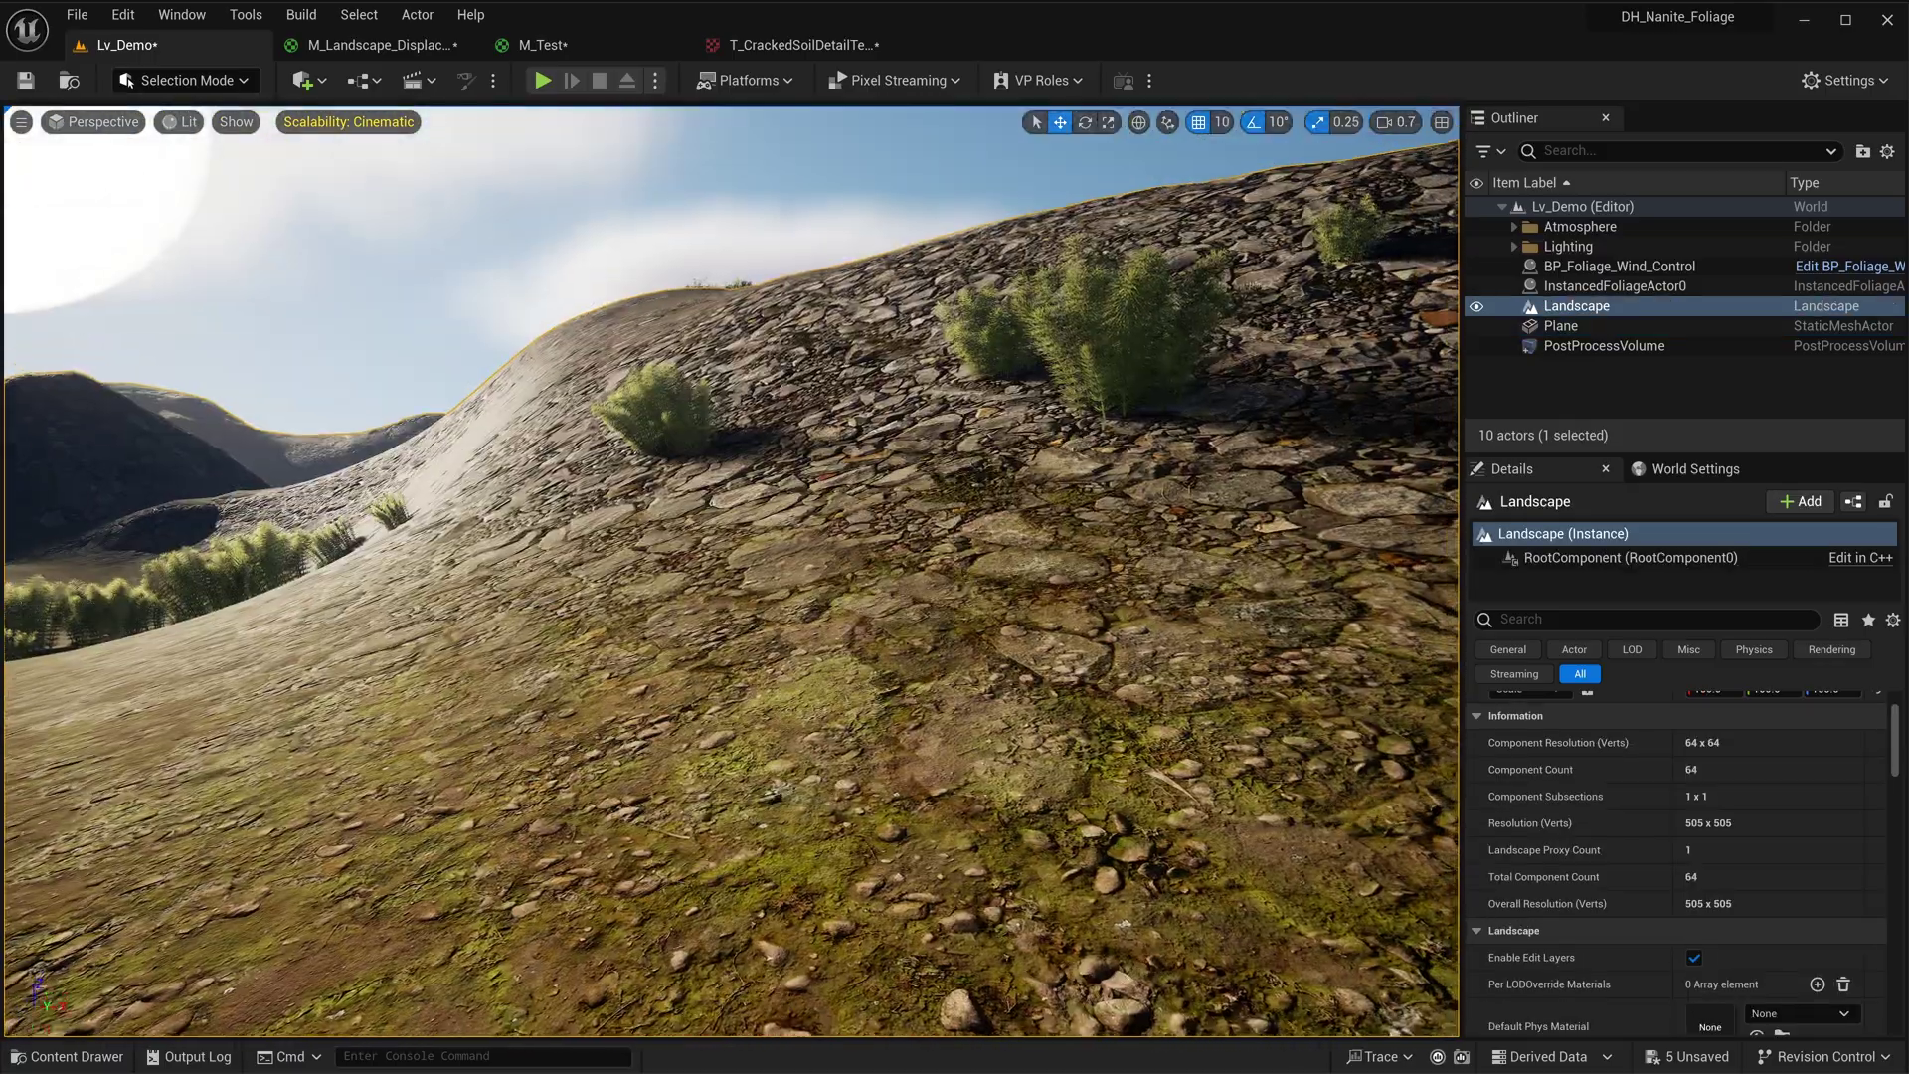
pyautogui.moveTo(845, 390); pyautogui.dragTo(845, 402, button='right')
pyautogui.scroll(-6, 1747, 940)
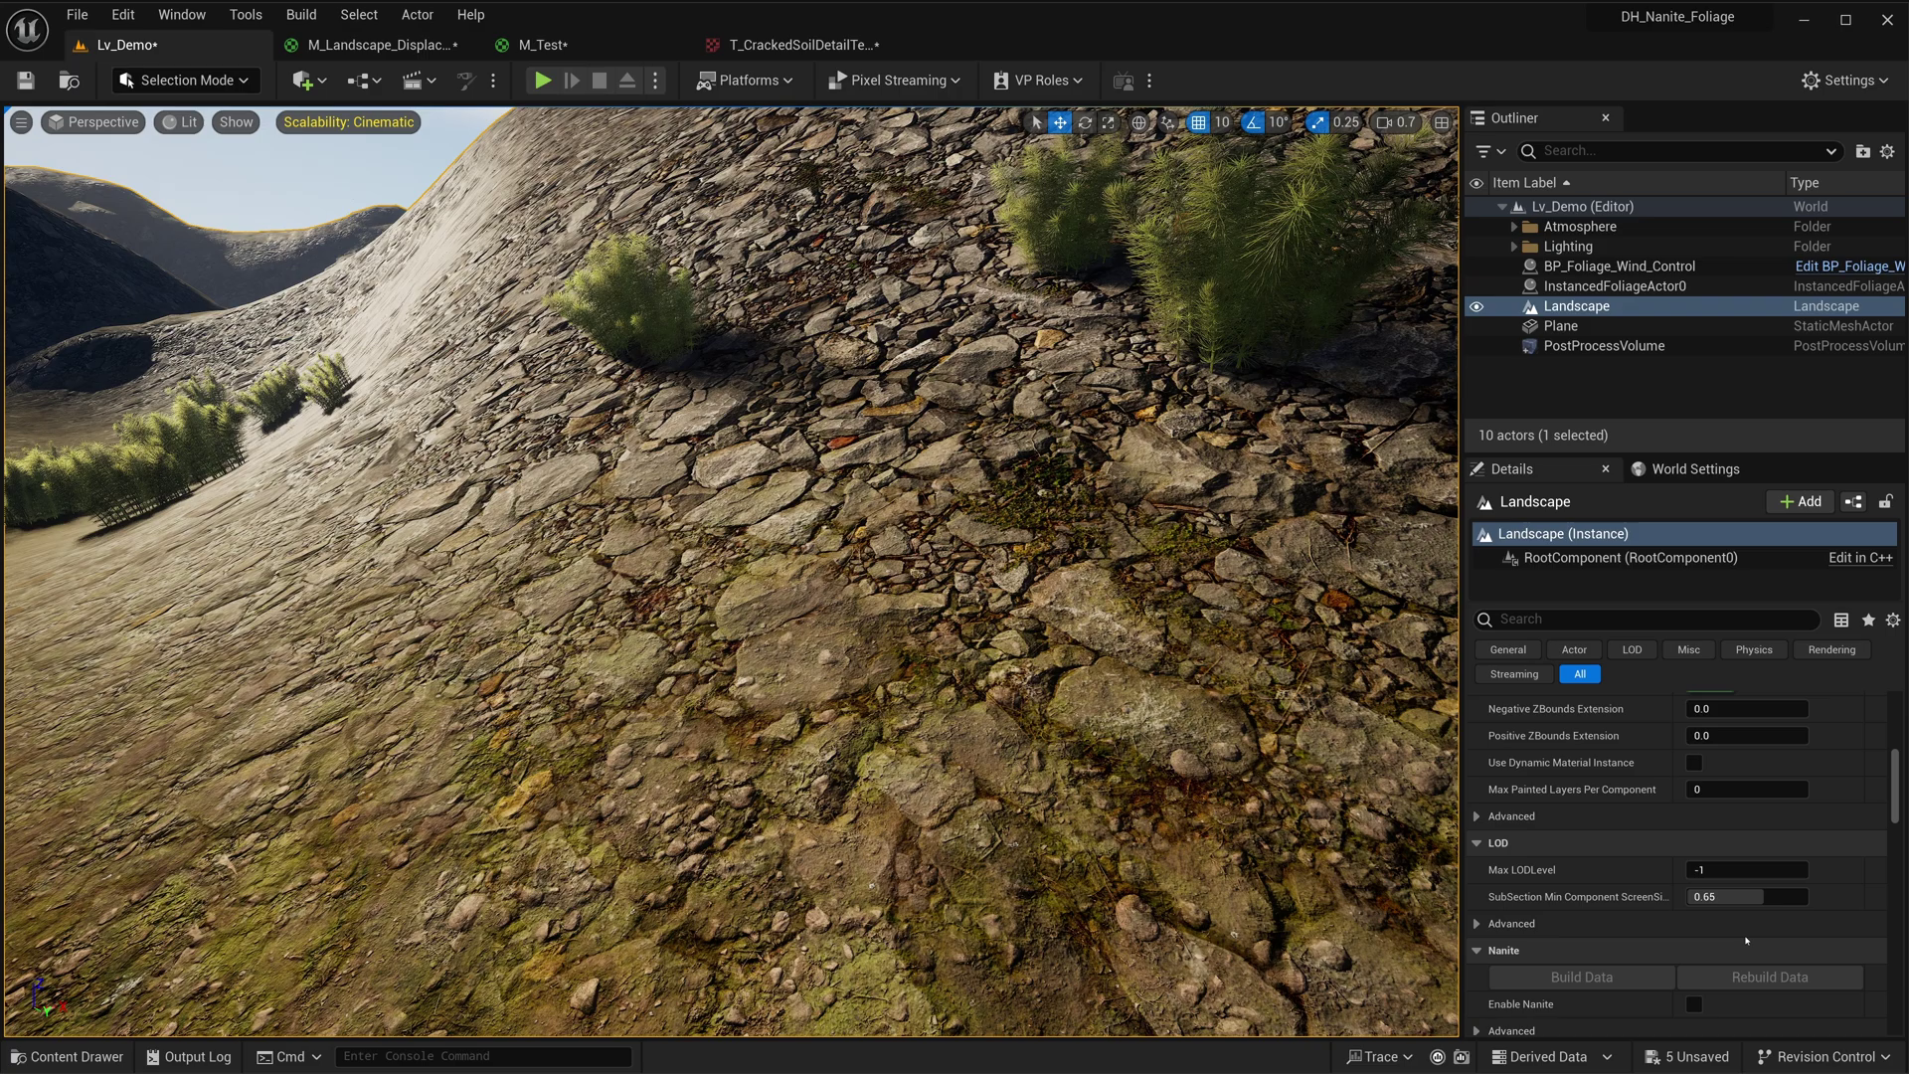
pyautogui.scroll(-3, 1746, 940)
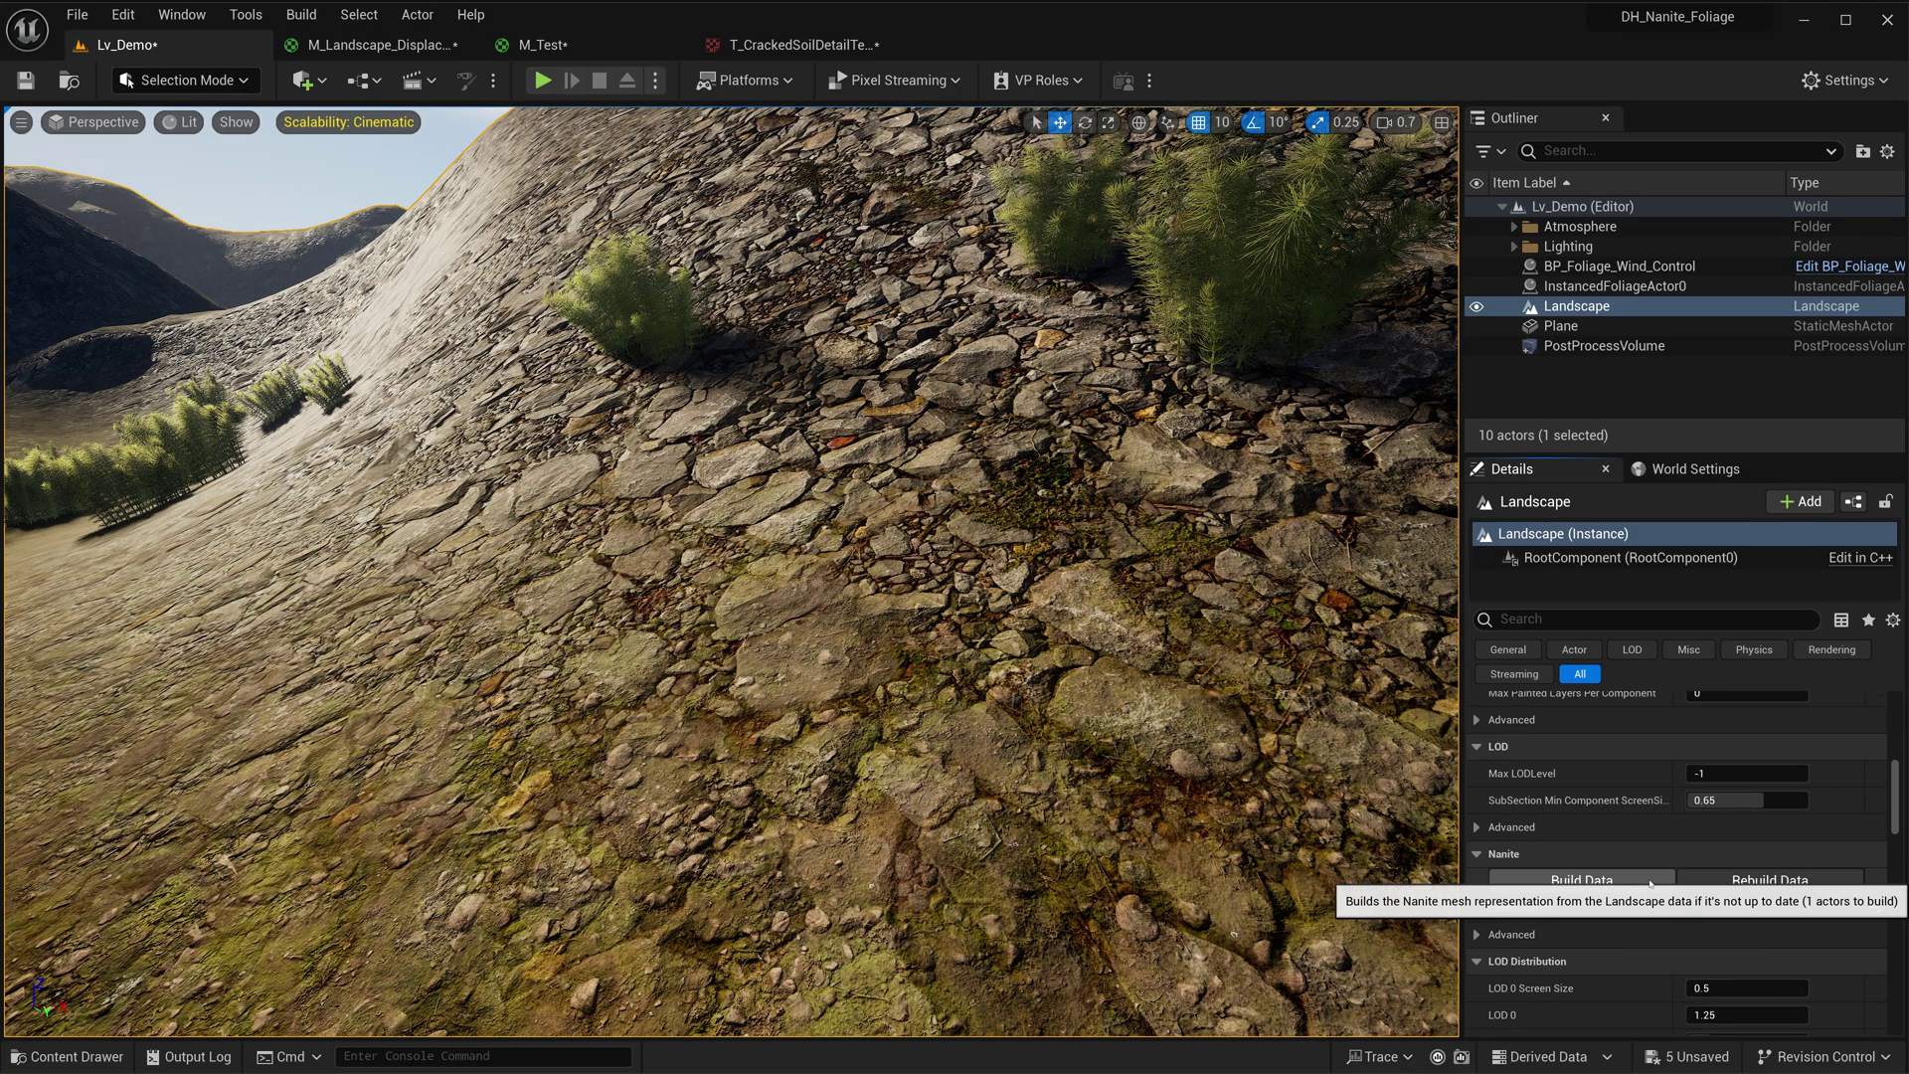
pyautogui.click(1582, 881)
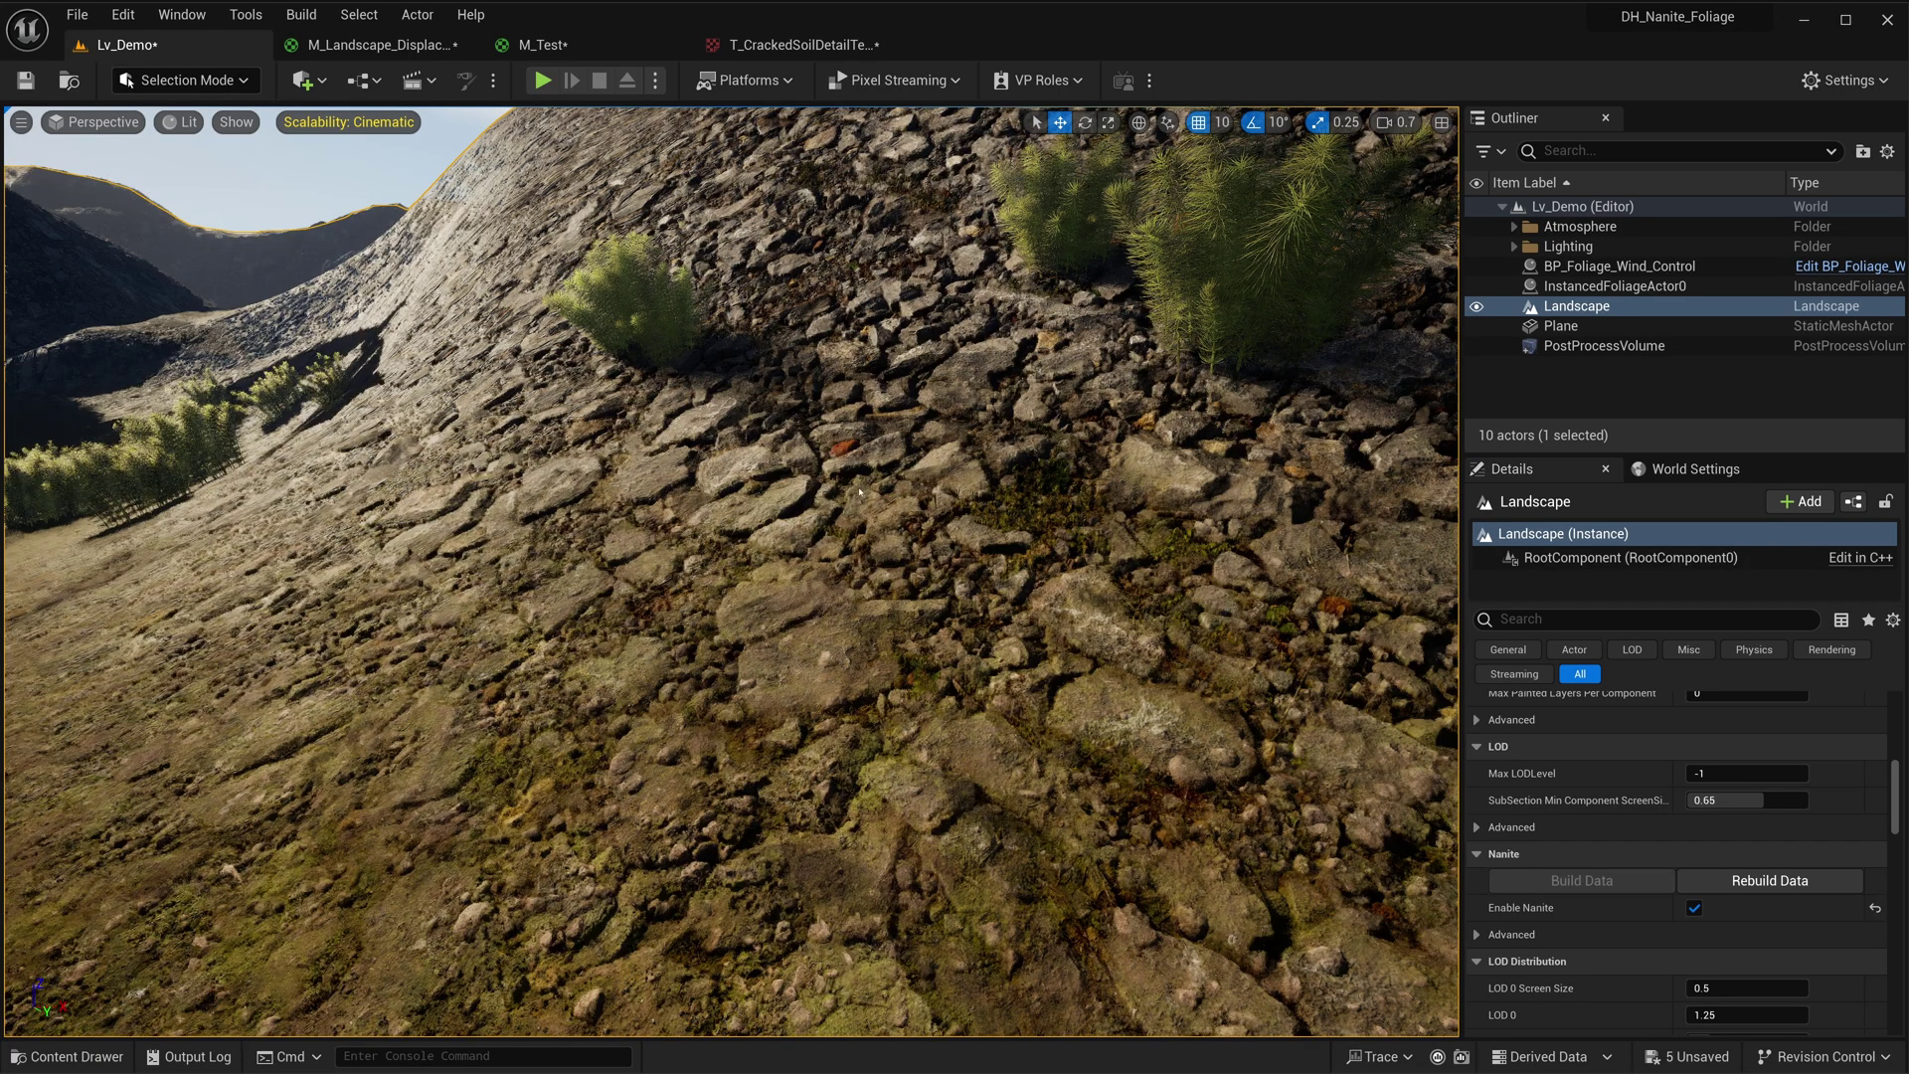
# - Place the landscape displacement material instance window over the rocky slope view and set Layer_02_AO_Intensity to 5
pyautogui.moveTo(774, 543); pyautogui.dragTo(706, 540, button='right')
pyautogui.moveTo(727, 633); pyautogui.dragTo(696, 692, button='right')
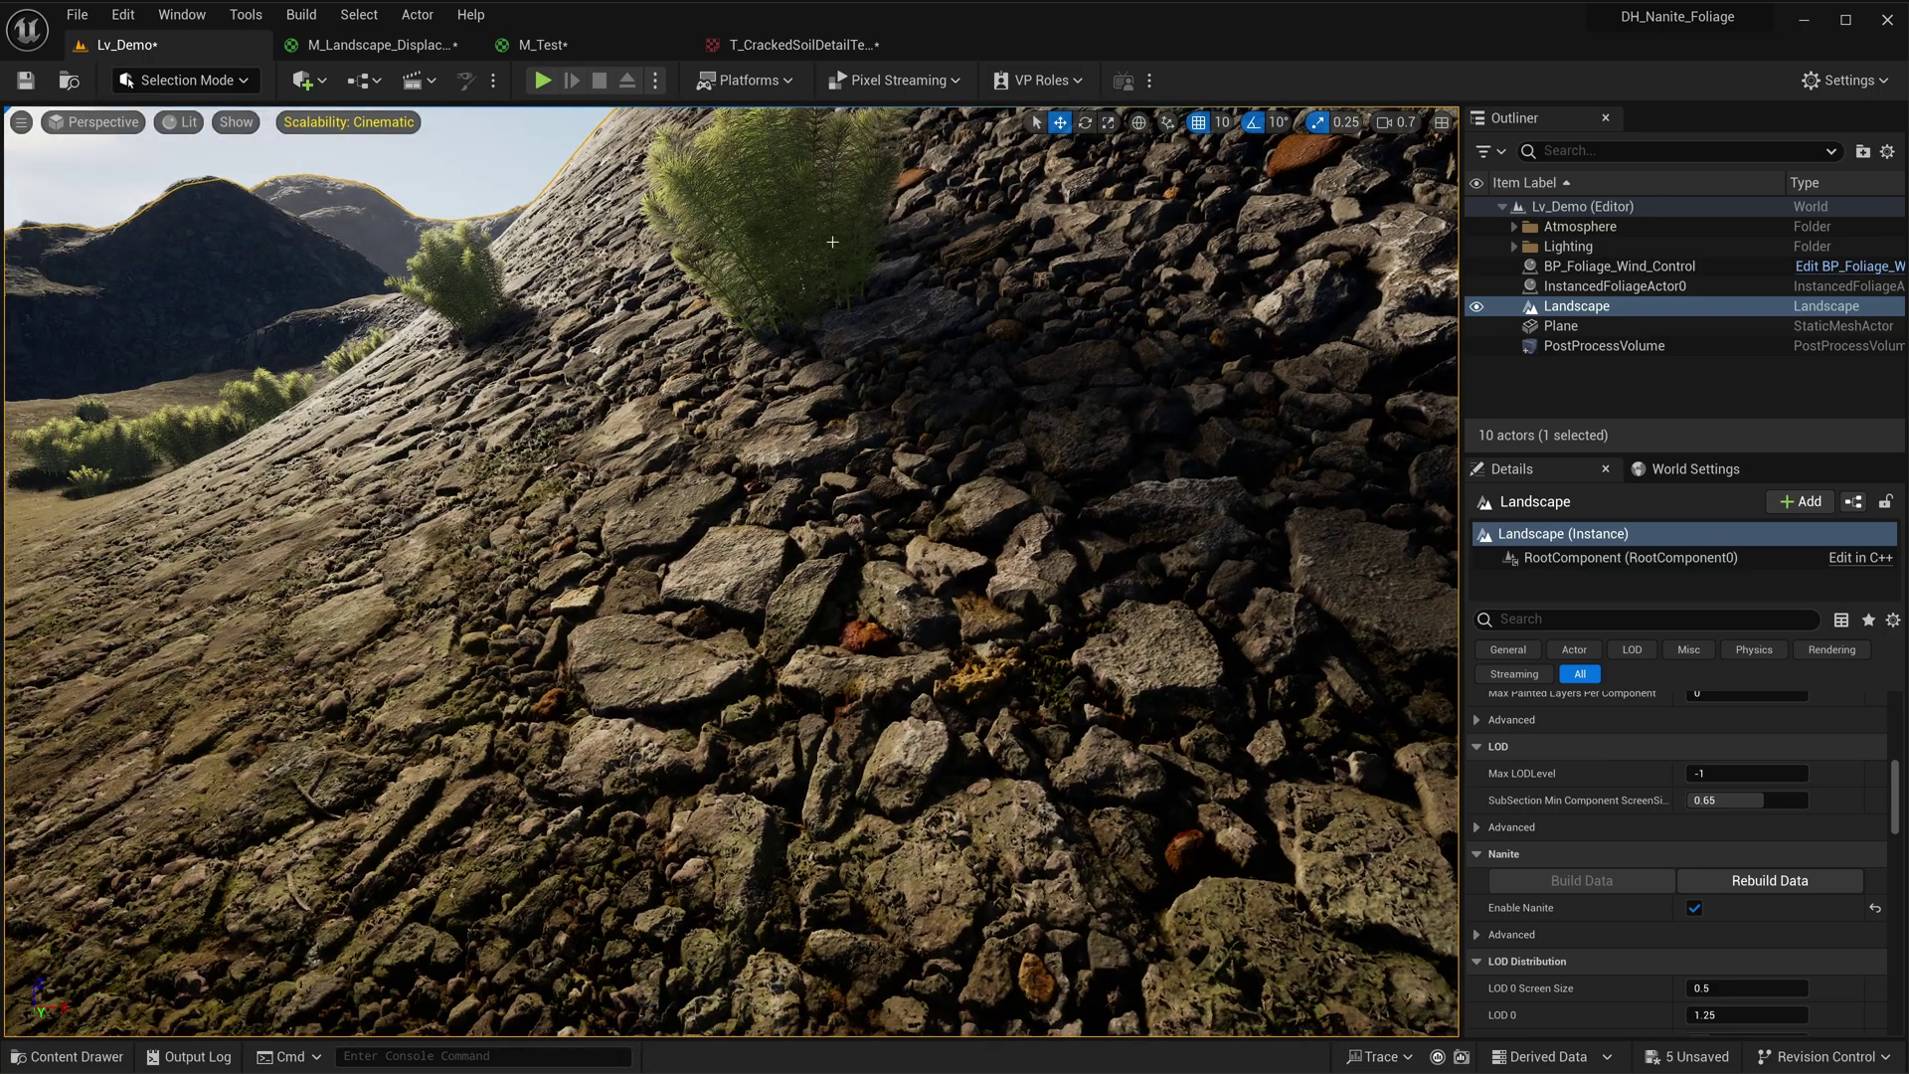
pyautogui.moveTo(1094, 2); pyautogui.dragTo(1251, 177)
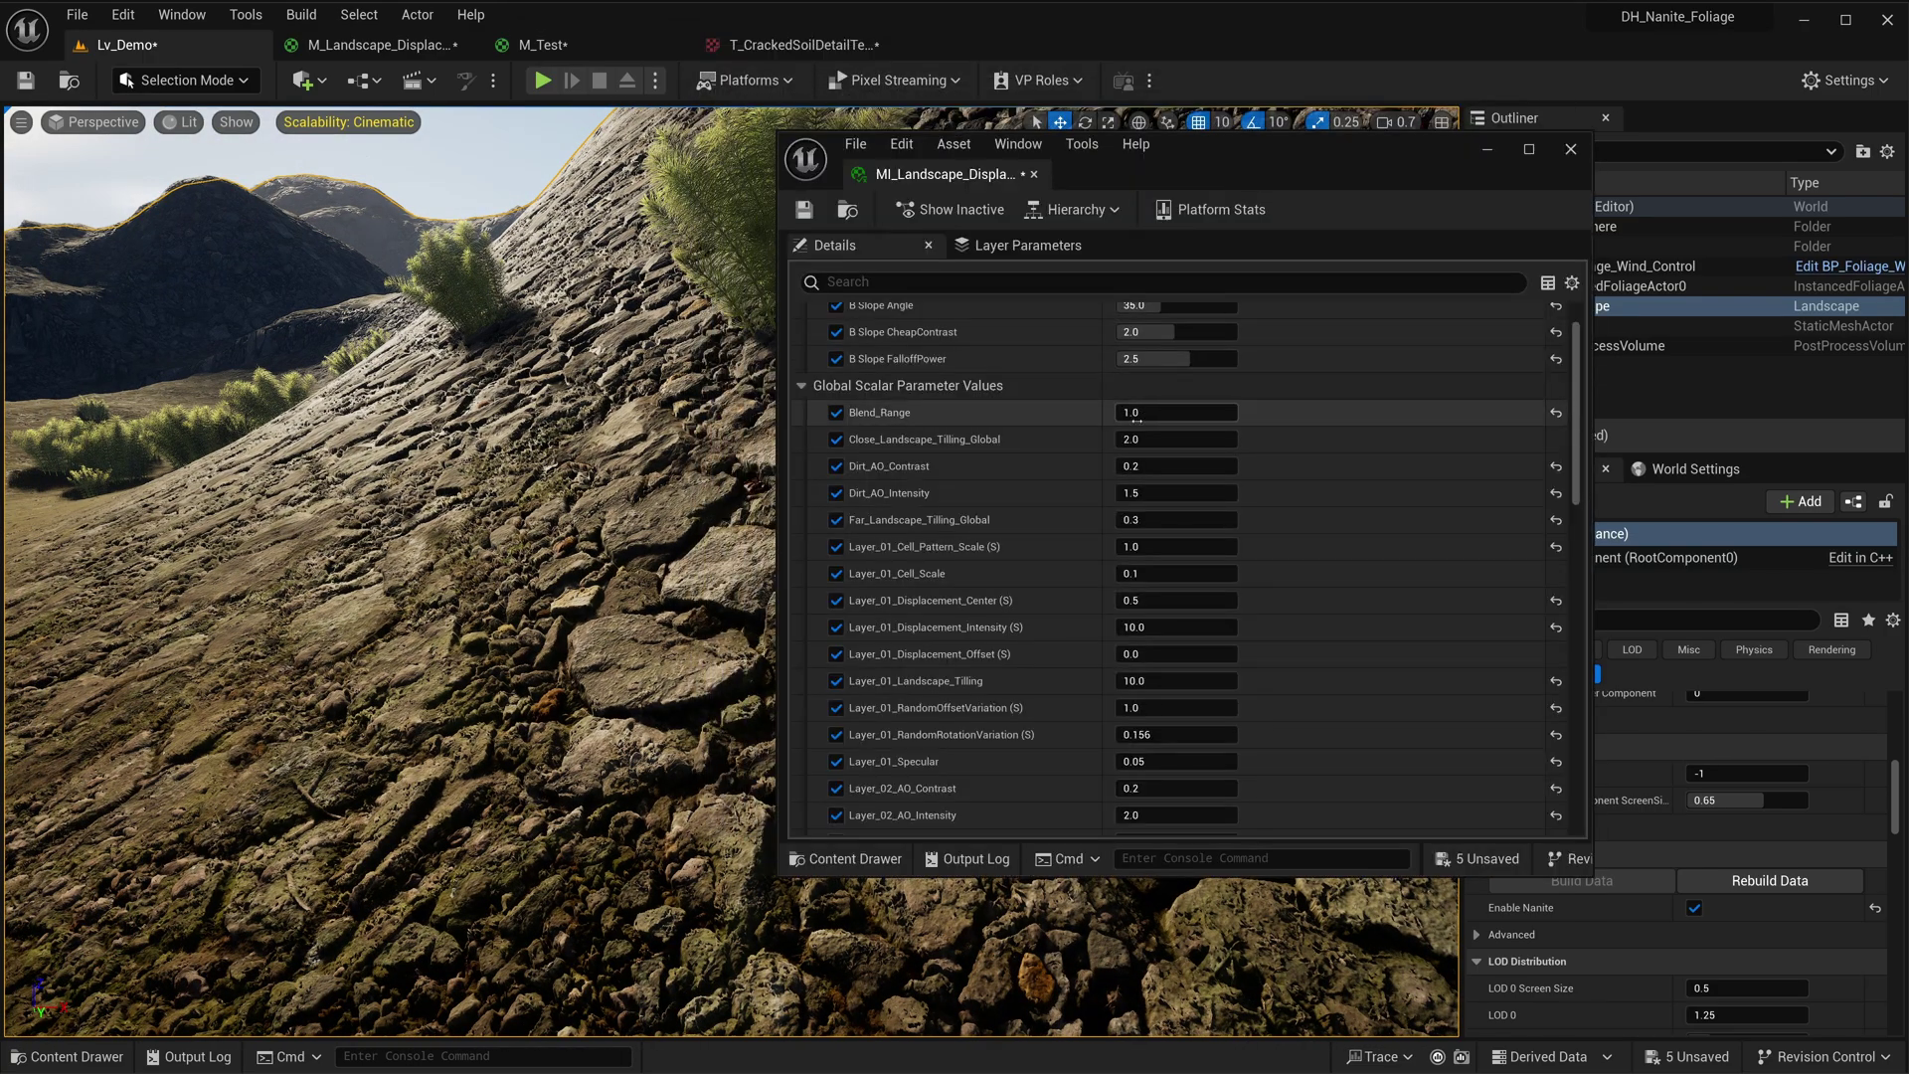
pyautogui.scroll(-4, 1113, 554)
pyautogui.scroll(-2, 981, 610)
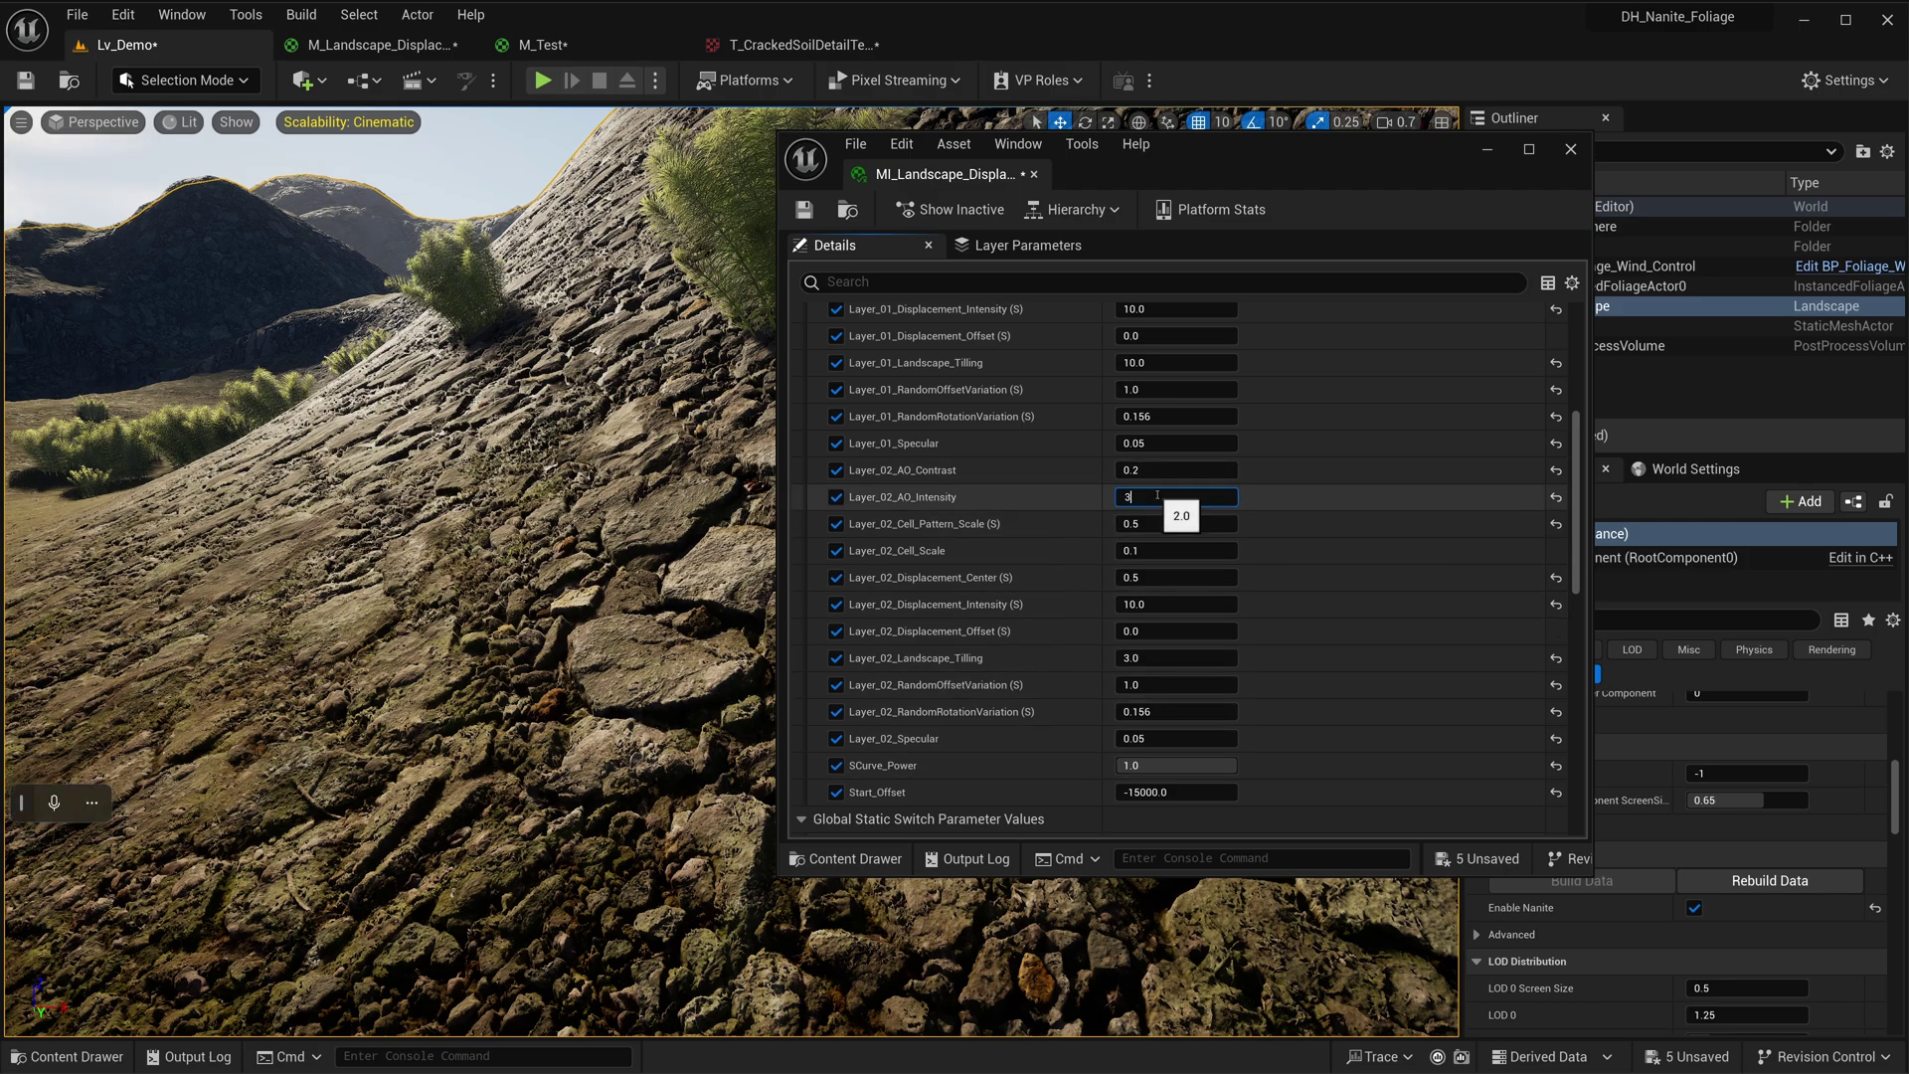
pyautogui.press('BackSpace')
pyautogui.write('5')
pyautogui.press('Return')
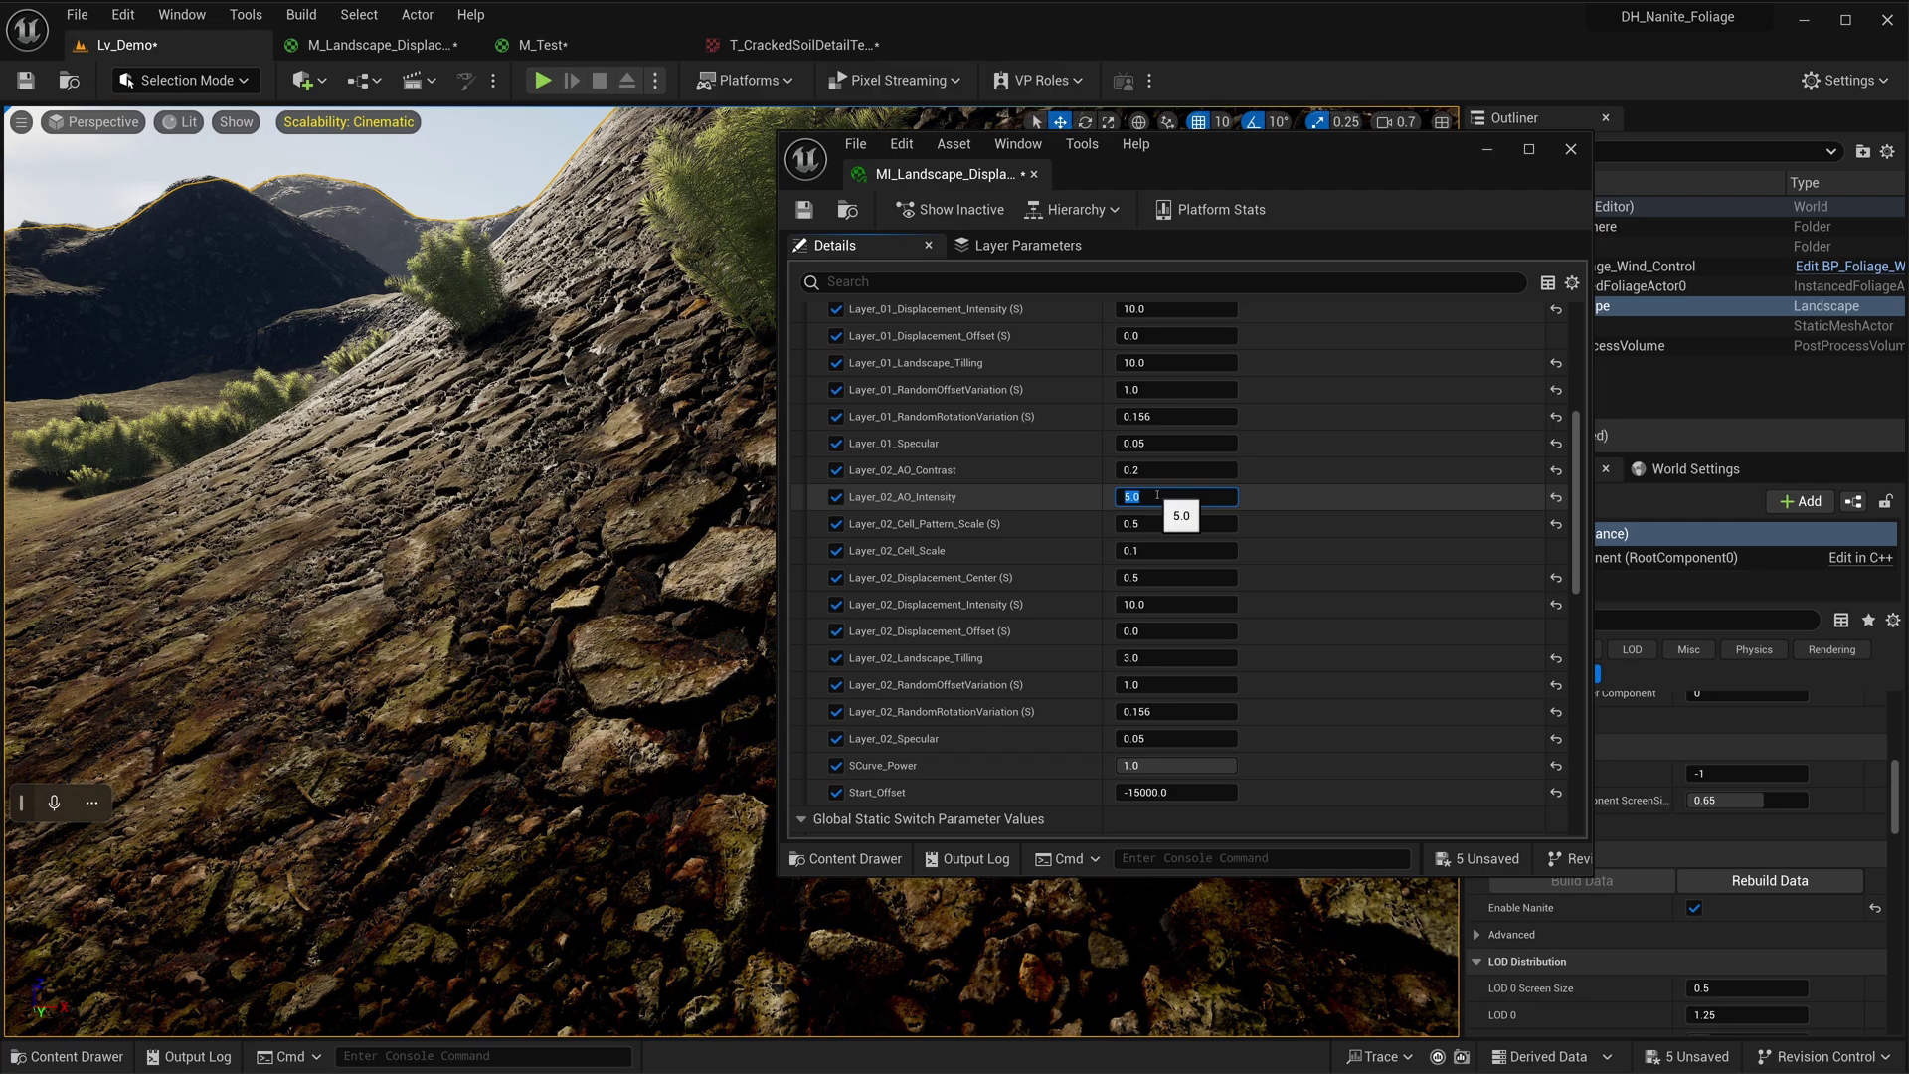
# - Set Layer_02_AO_Intensity to 3 and Layer_02_AO_Contrast to 0.4, and inspect the rocky slope up close
pyautogui.write('3')
pyautogui.press('Return')
pyautogui.click(1164, 476)
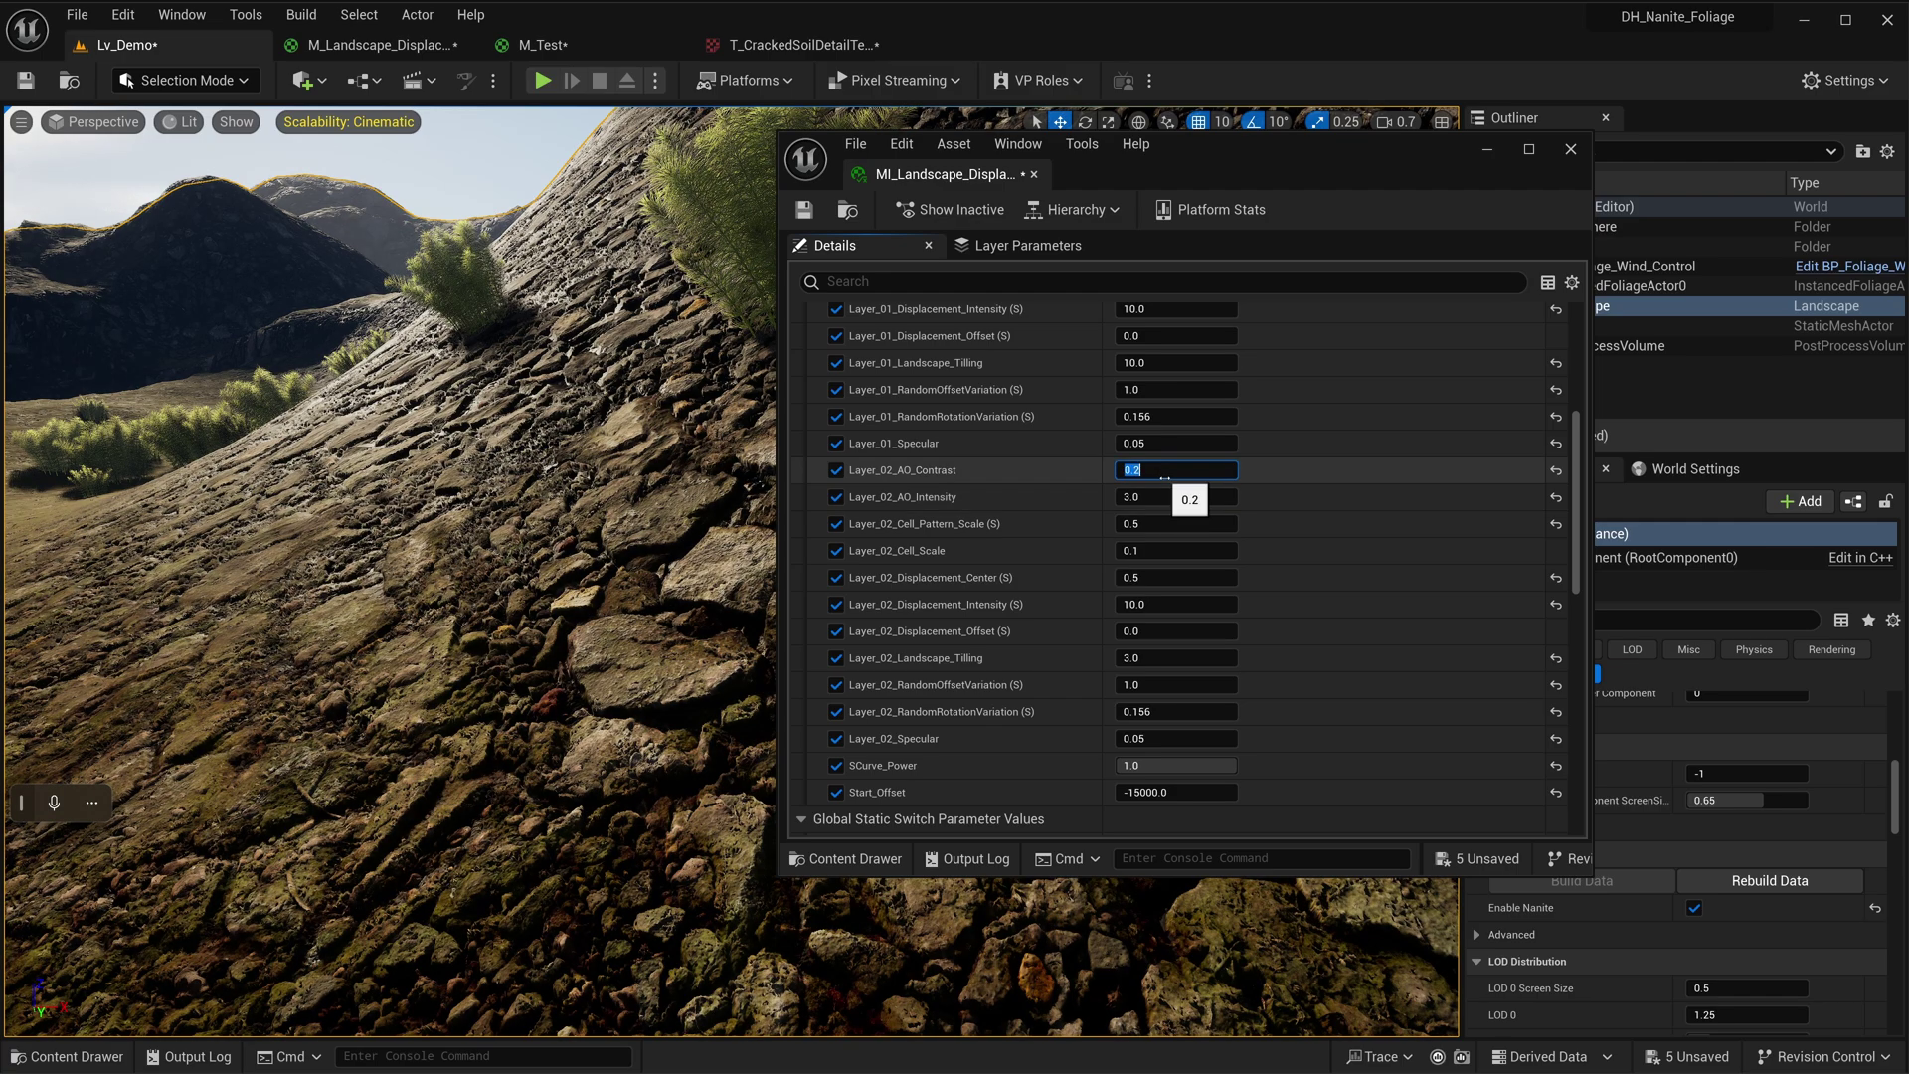
pyautogui.write('0.4')
pyautogui.press('Return')
pyautogui.moveTo(597, 497); pyautogui.dragTo(547, 507, button='right')
pyautogui.scroll(2, 587, 537)
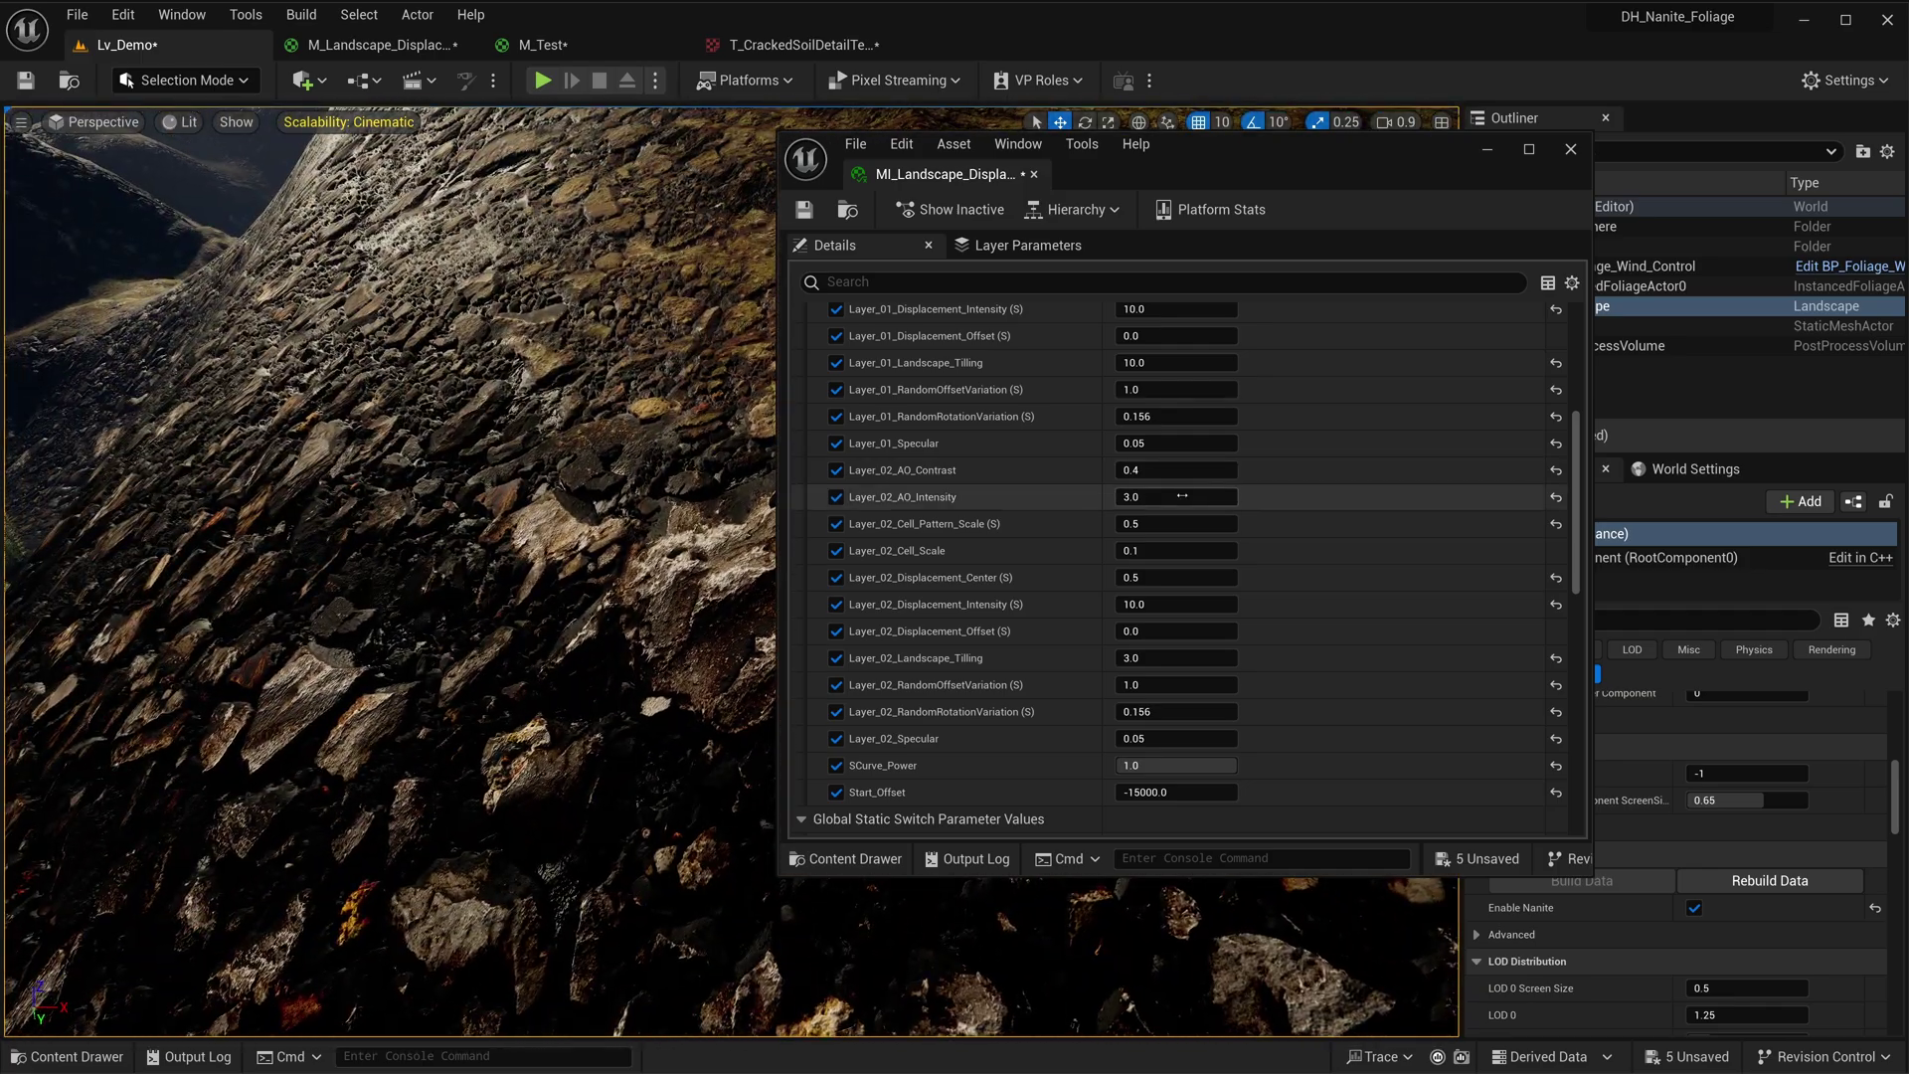
# - Lower Layer_02_AO_Intensity to 2 and to 1, comparing the shading of the rocks at each value
pyautogui.write('2')
pyautogui.press('Return')
pyautogui.moveTo(750, 485); pyautogui.dragTo(845, 489, button='right')
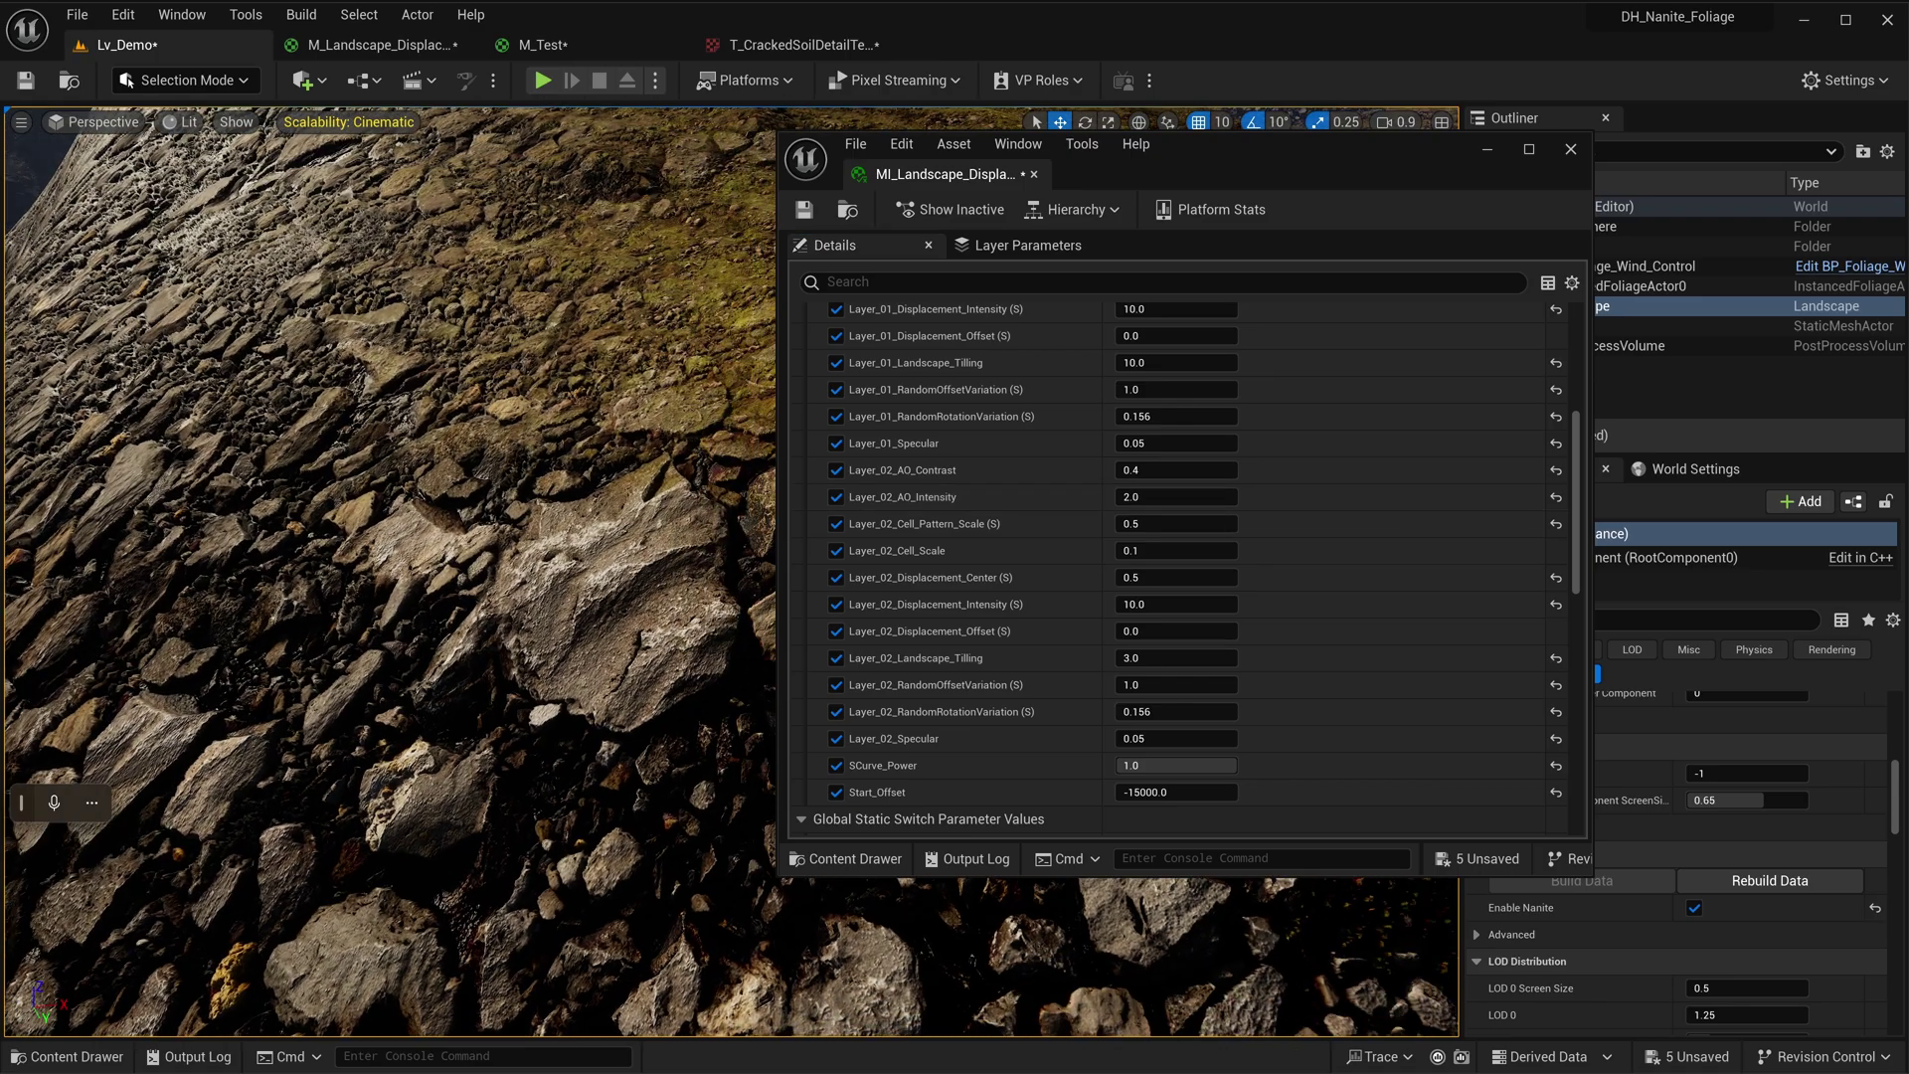
pyautogui.write('1')
pyautogui.press('Return')
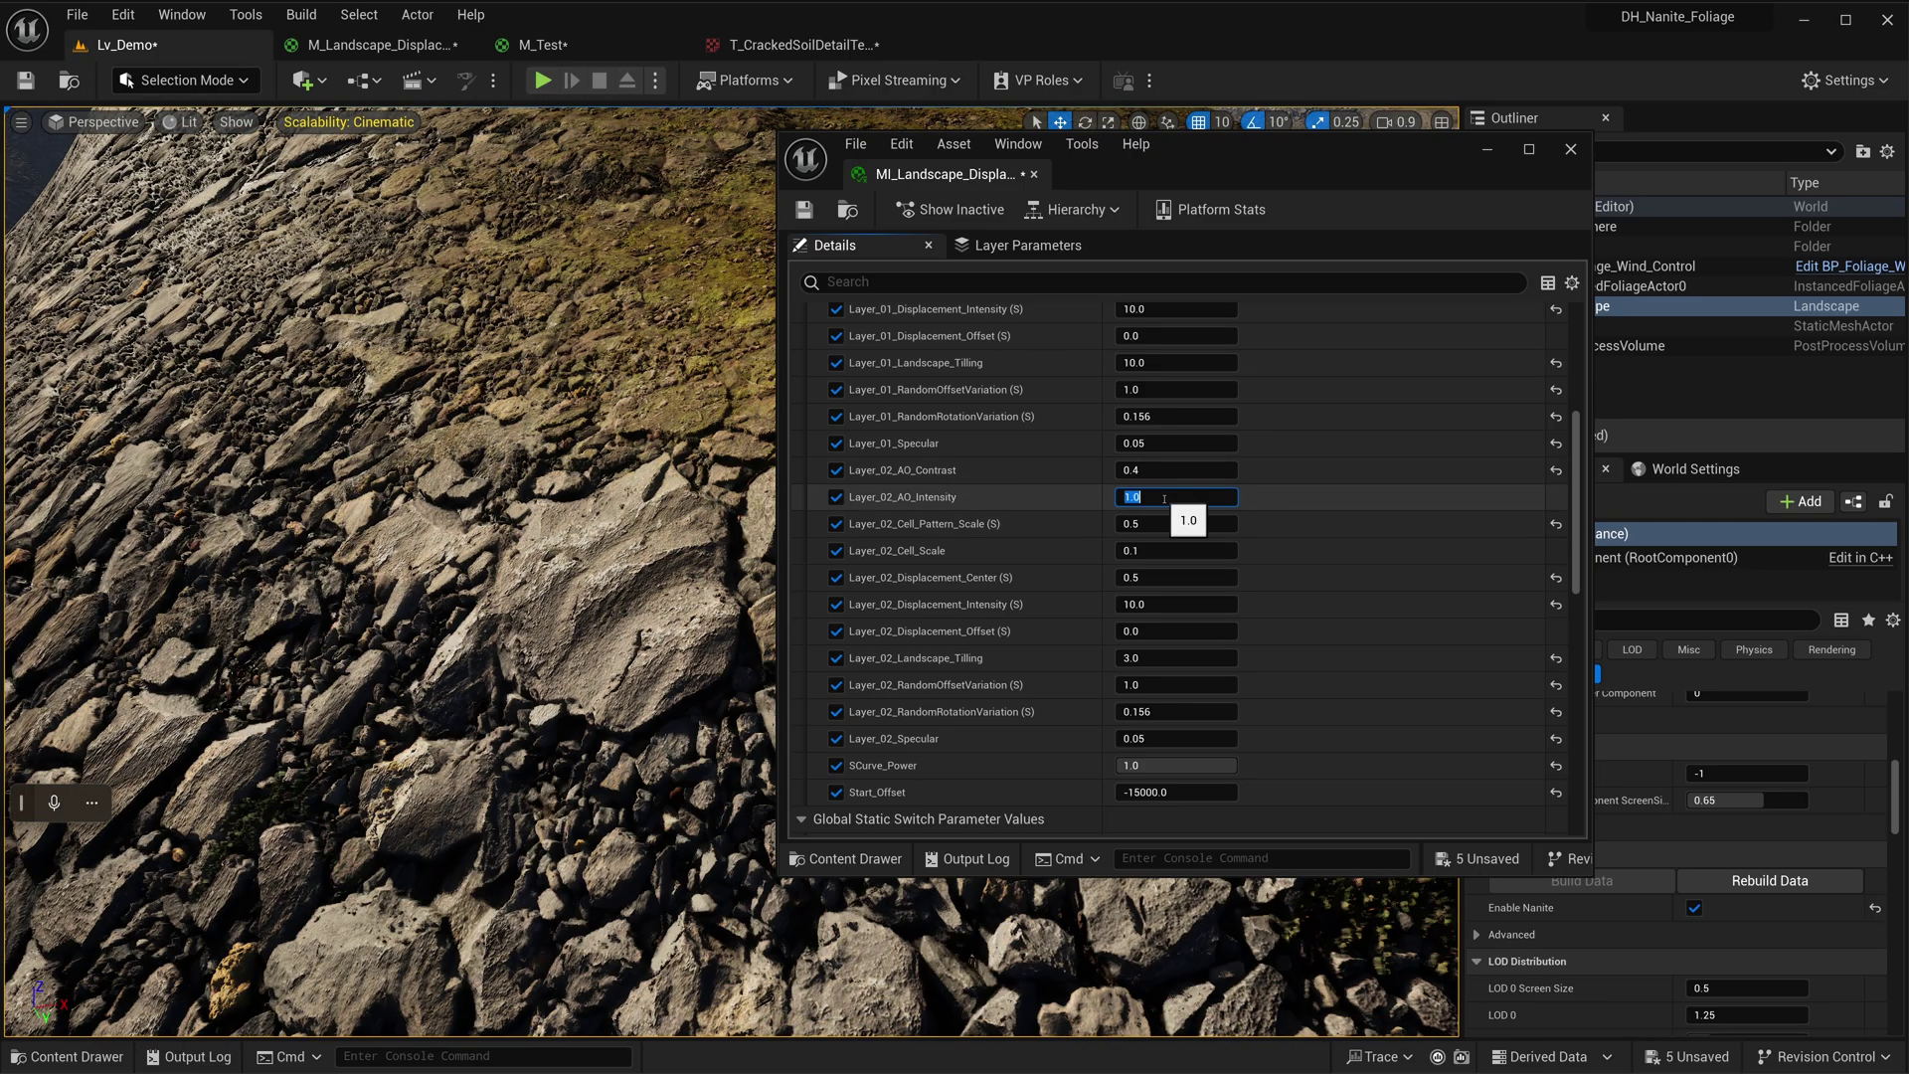
pyautogui.moveTo(750, 493)
pyautogui.mouseDown(button='right')
pyautogui.moveTo(696, 477)
pyautogui.moveTo(748, 529)
pyautogui.moveTo(676, 477)
pyautogui.moveTo(749, 486)
pyautogui.mouseUp(button='right')
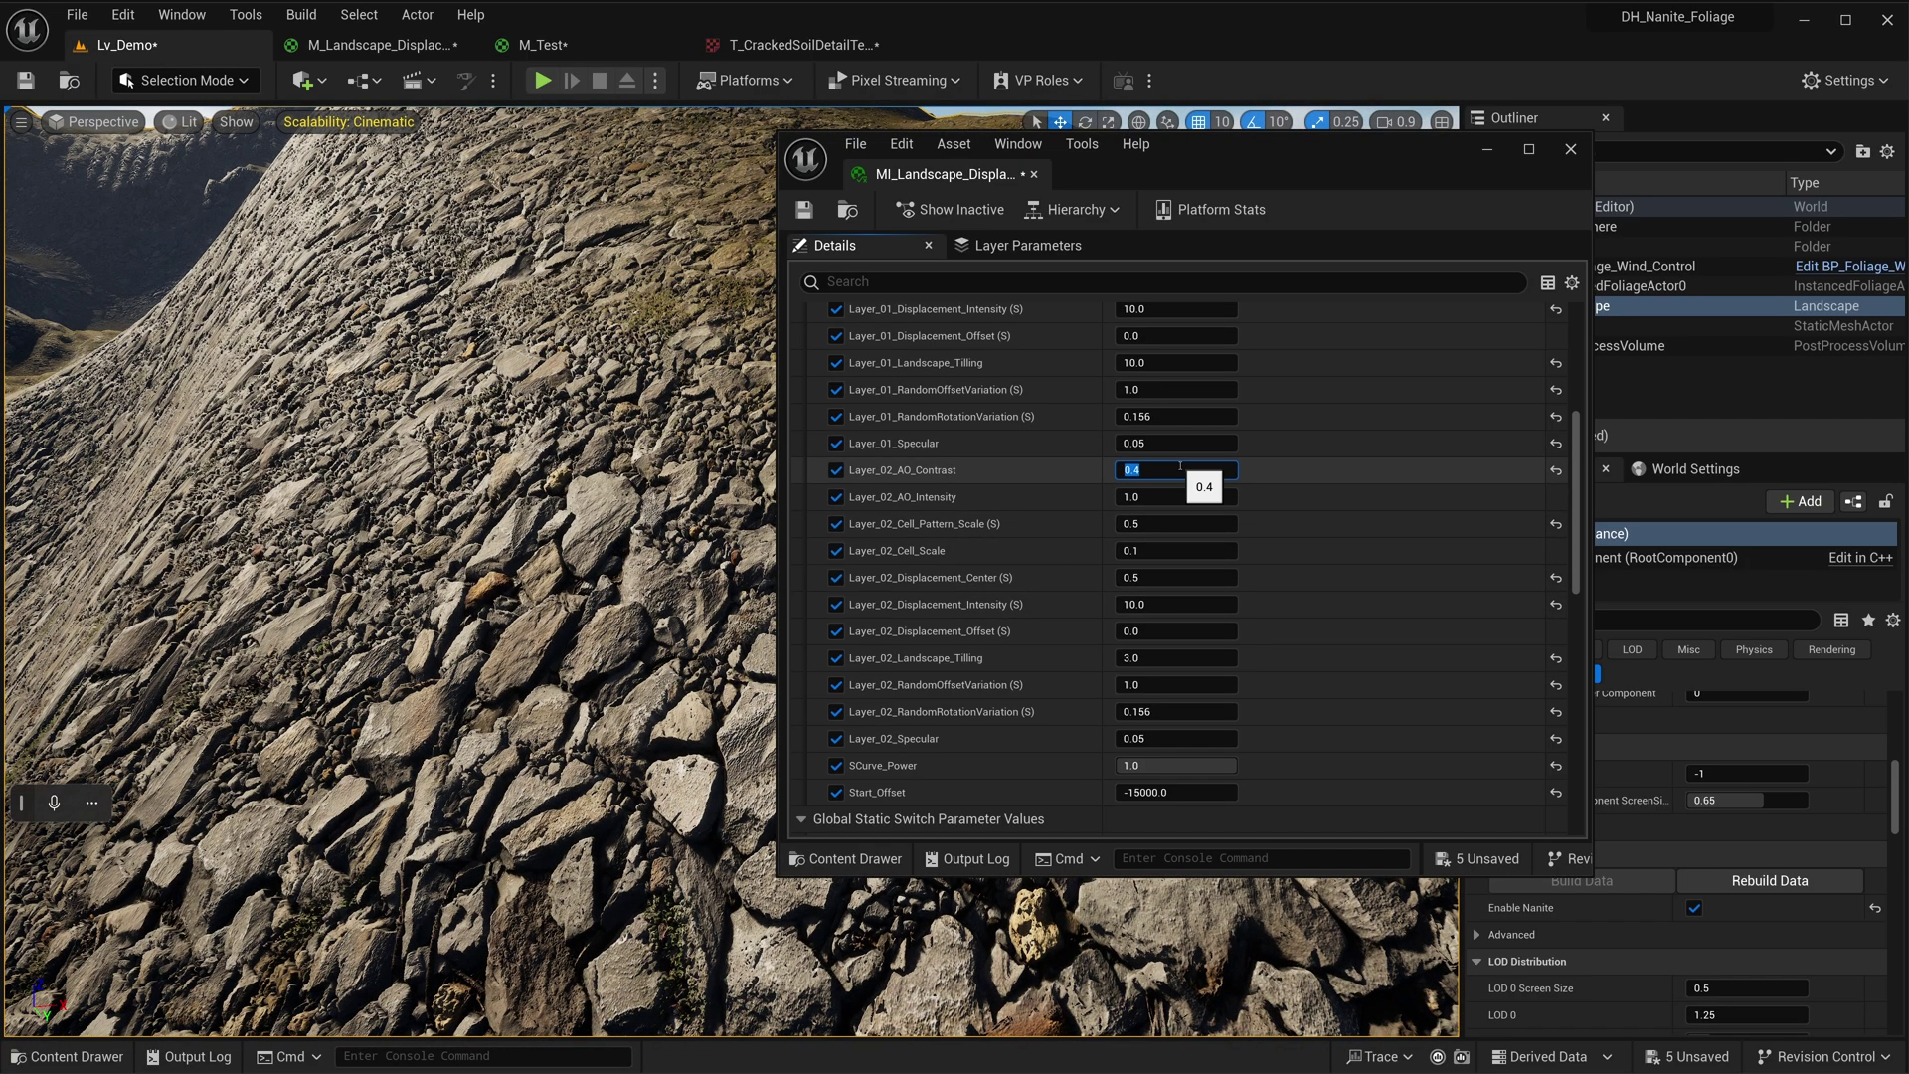
# - Try Layer_02_AO_Contrast and Layer_02_AO_Intensity at 0 on the rocky slope and undo both changes
pyautogui.write('0')
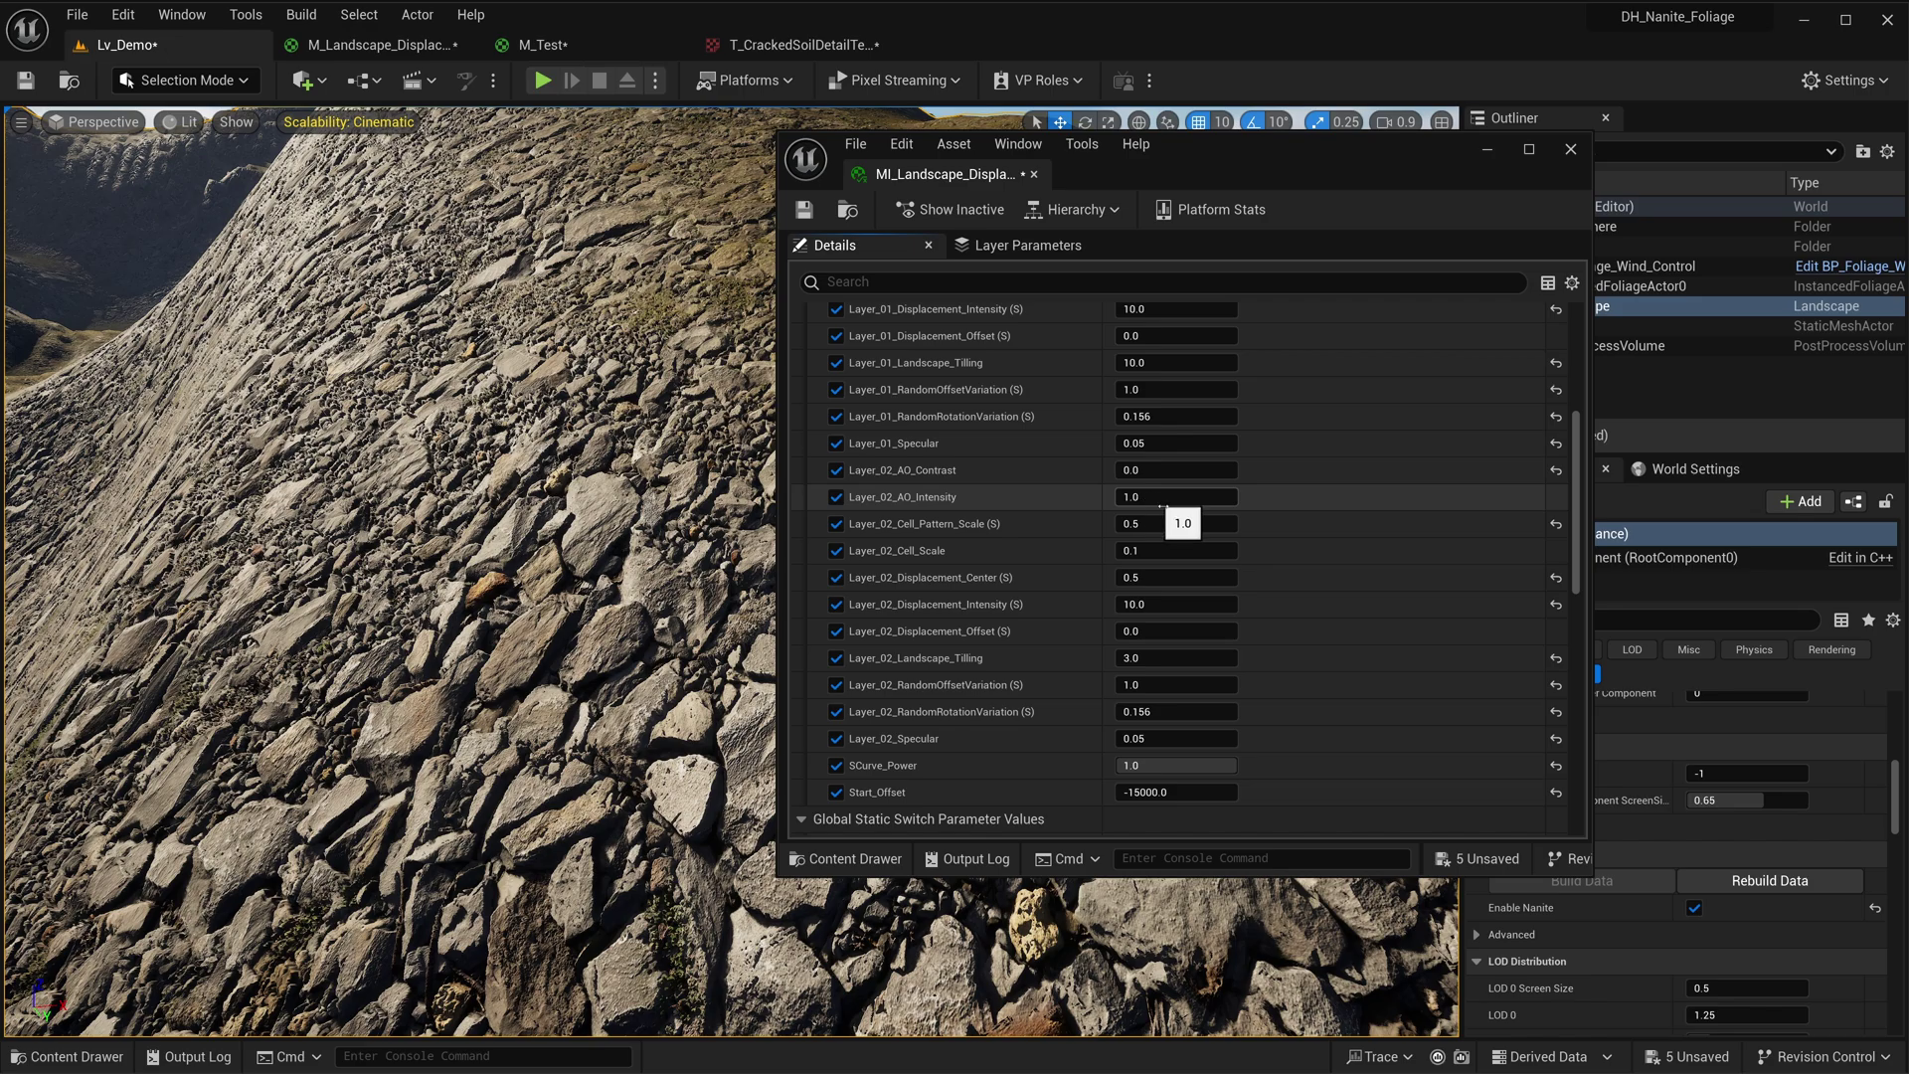
pyautogui.click(1195, 505)
pyautogui.write('0')
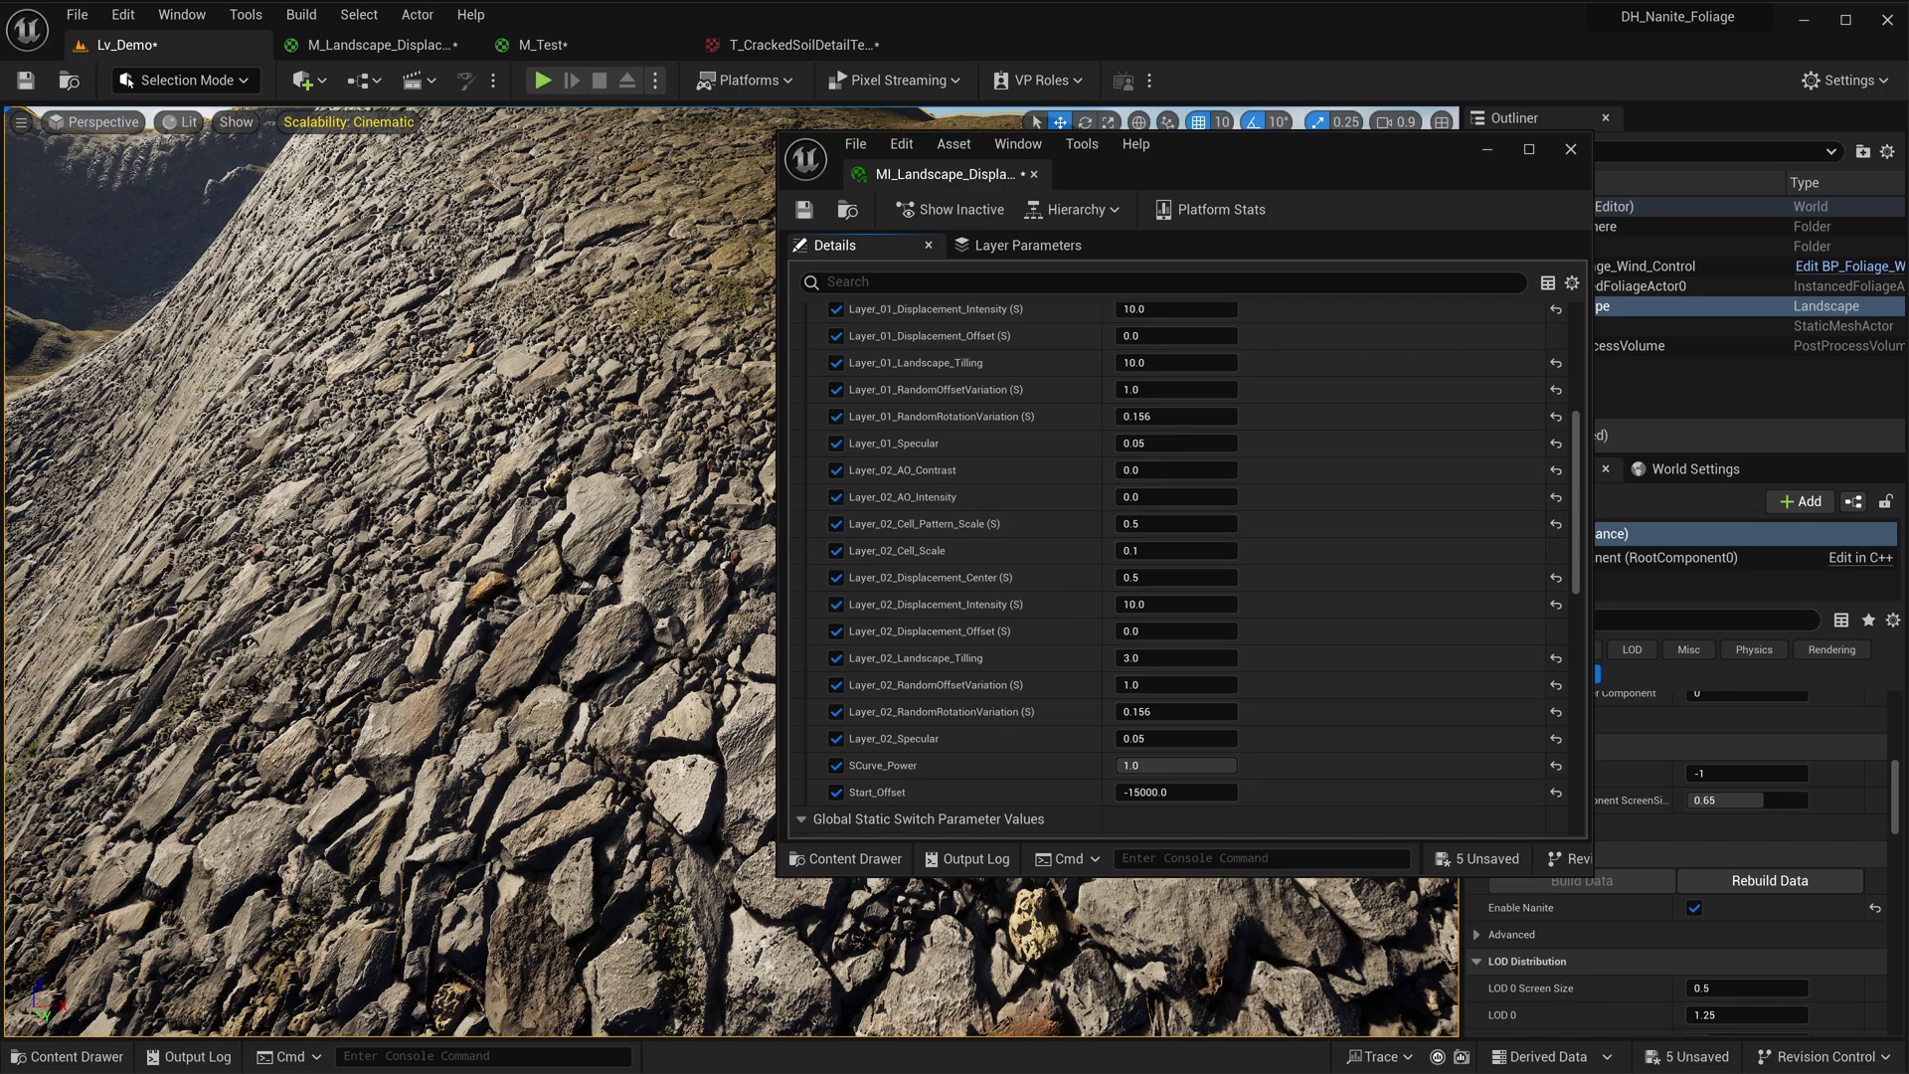
pyautogui.moveTo(637, 582); pyautogui.dragTo(716, 582, button='right')
pyautogui.scroll(3, 536, 477)
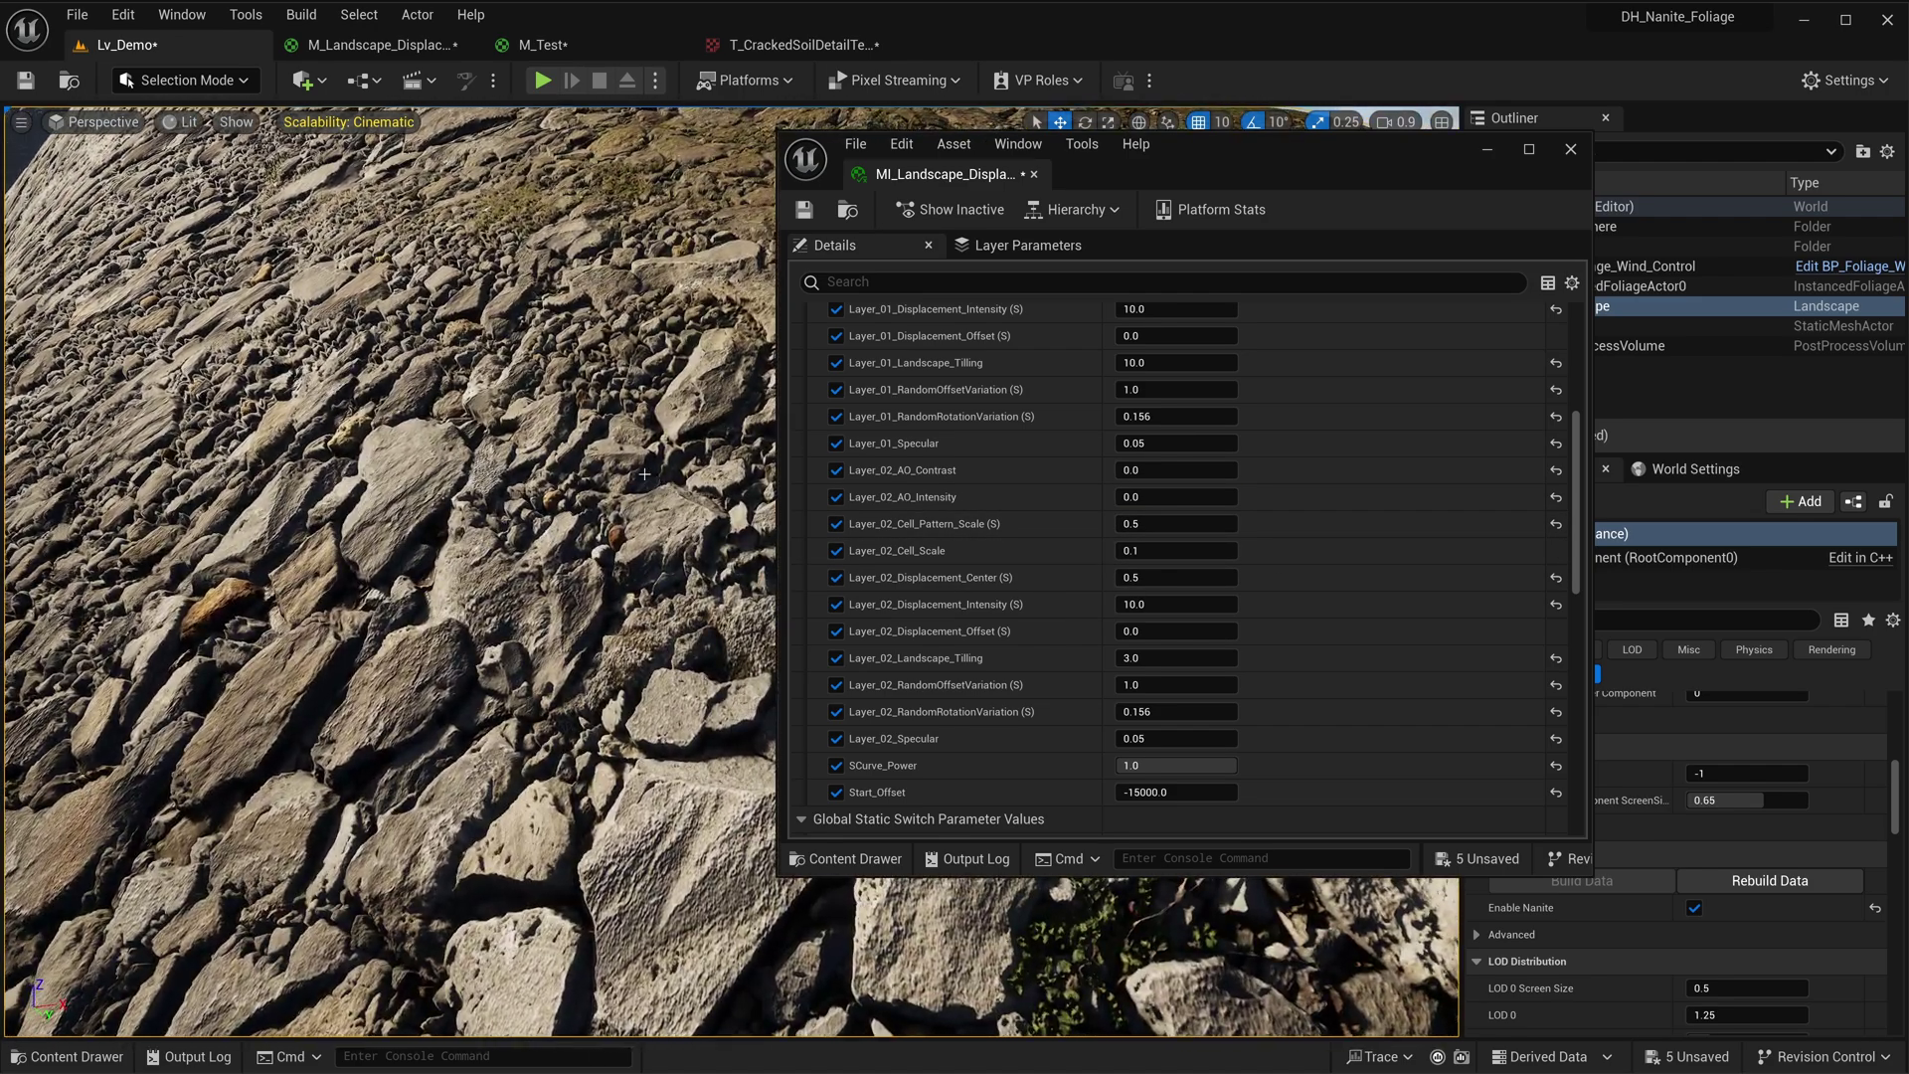
pyautogui.hotkey('ctrl', 'z')
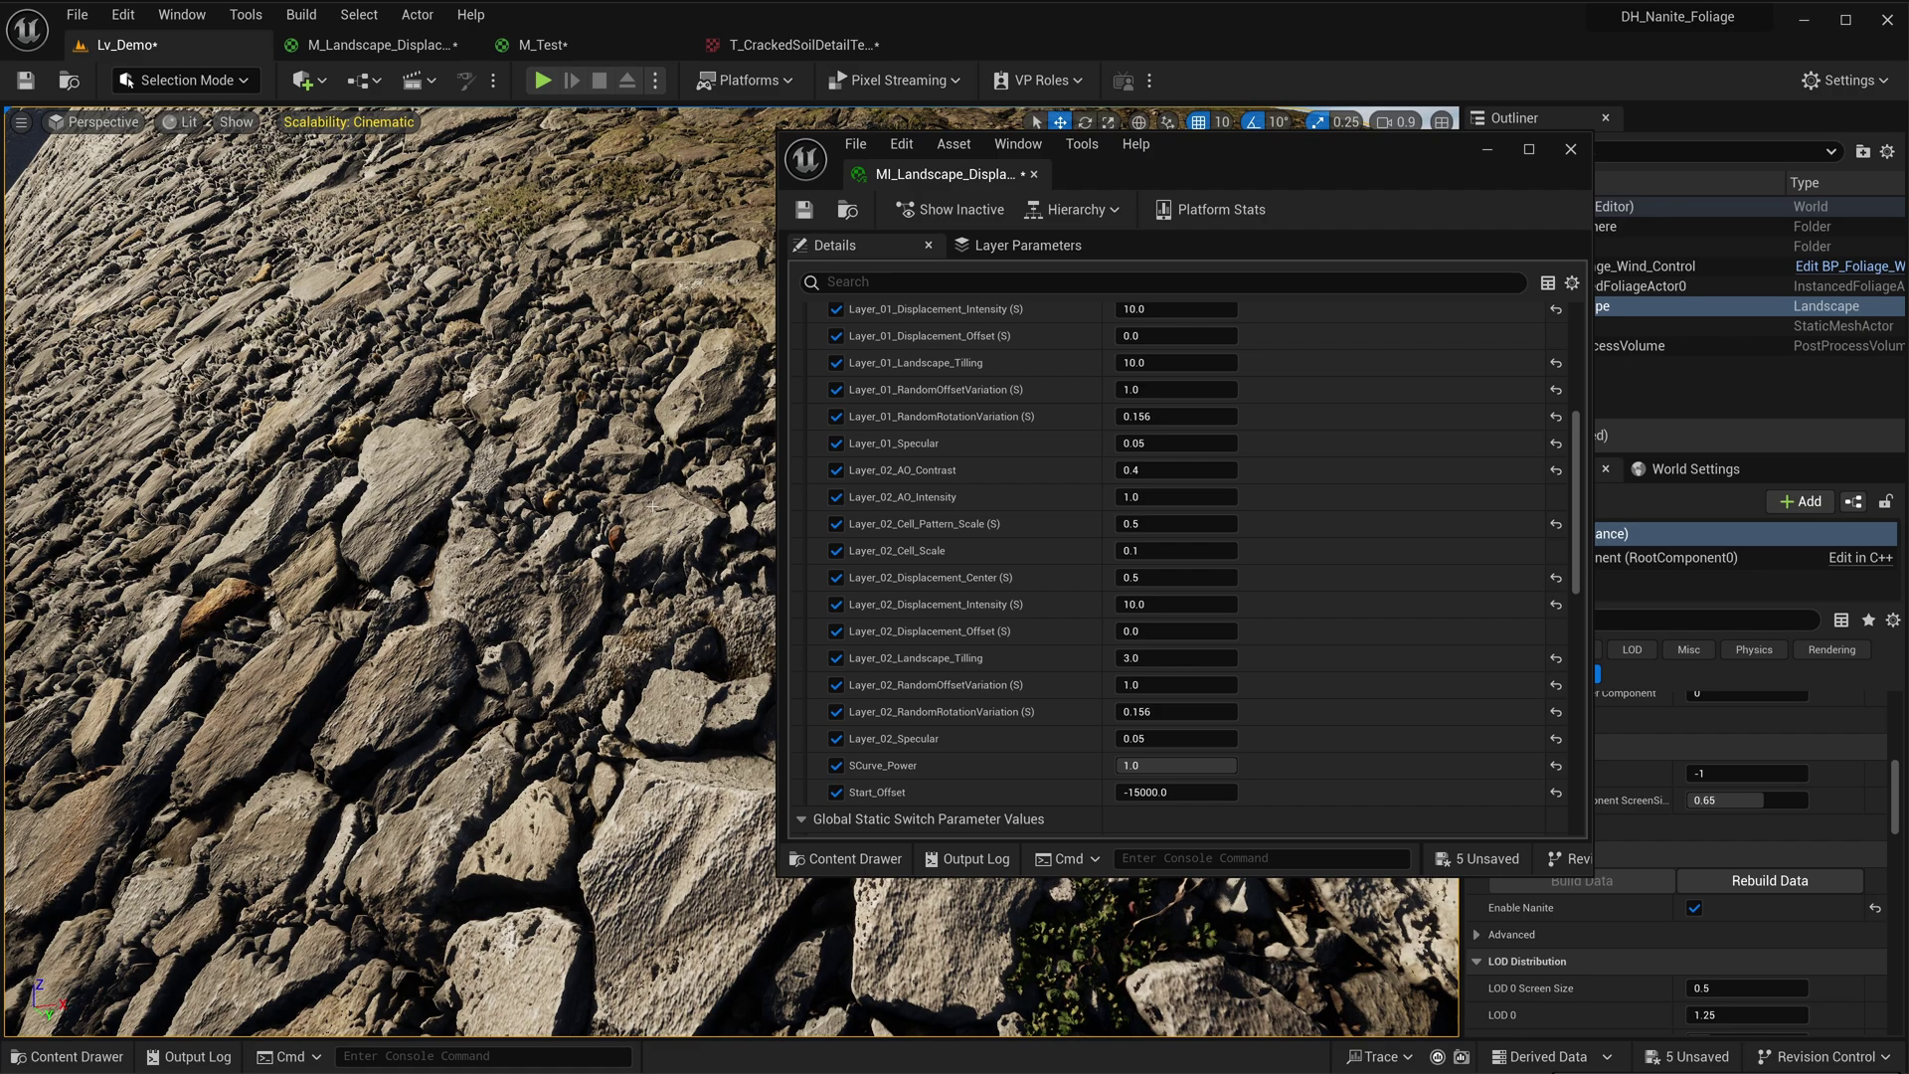
# - Try Layer_02_AO_Intensity at 2 and settle on 1.5 for the slope's rocks
pyautogui.click(1158, 495)
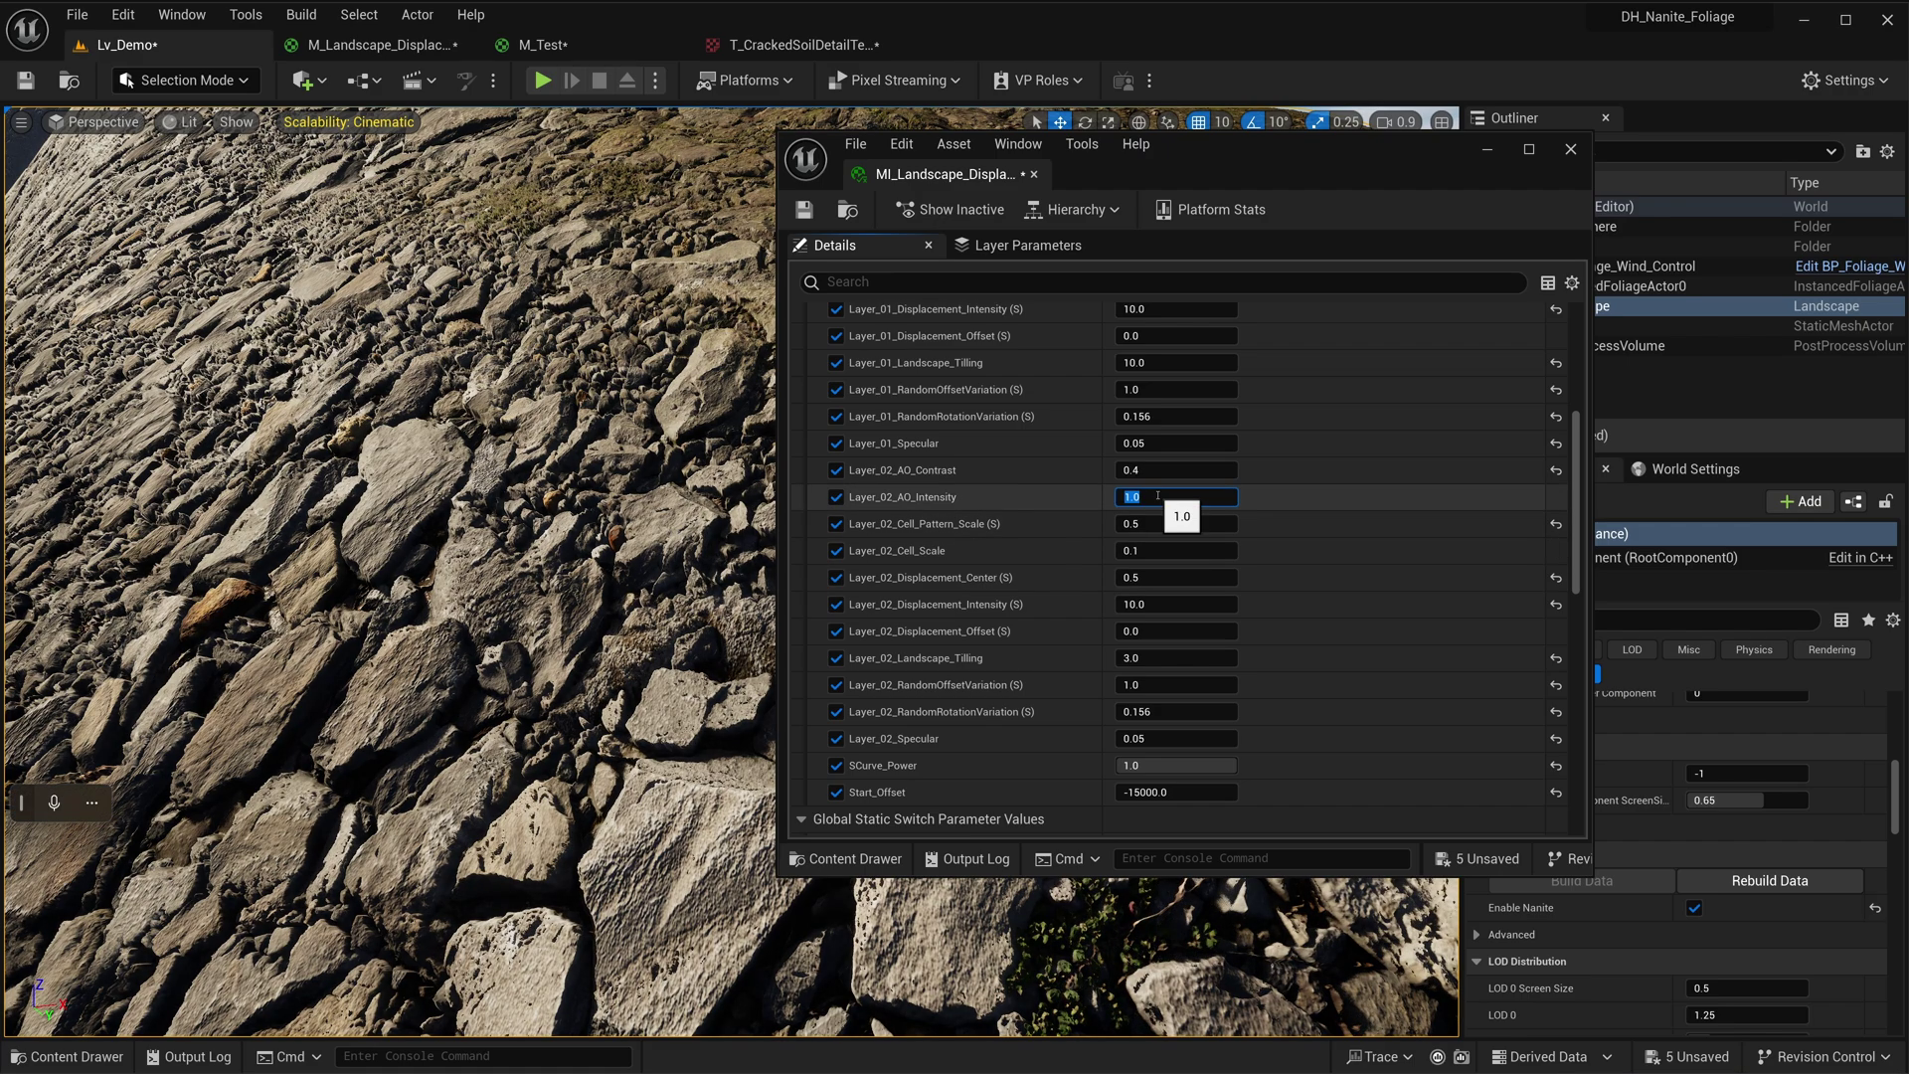
pyautogui.write('2')
pyautogui.press('Return')
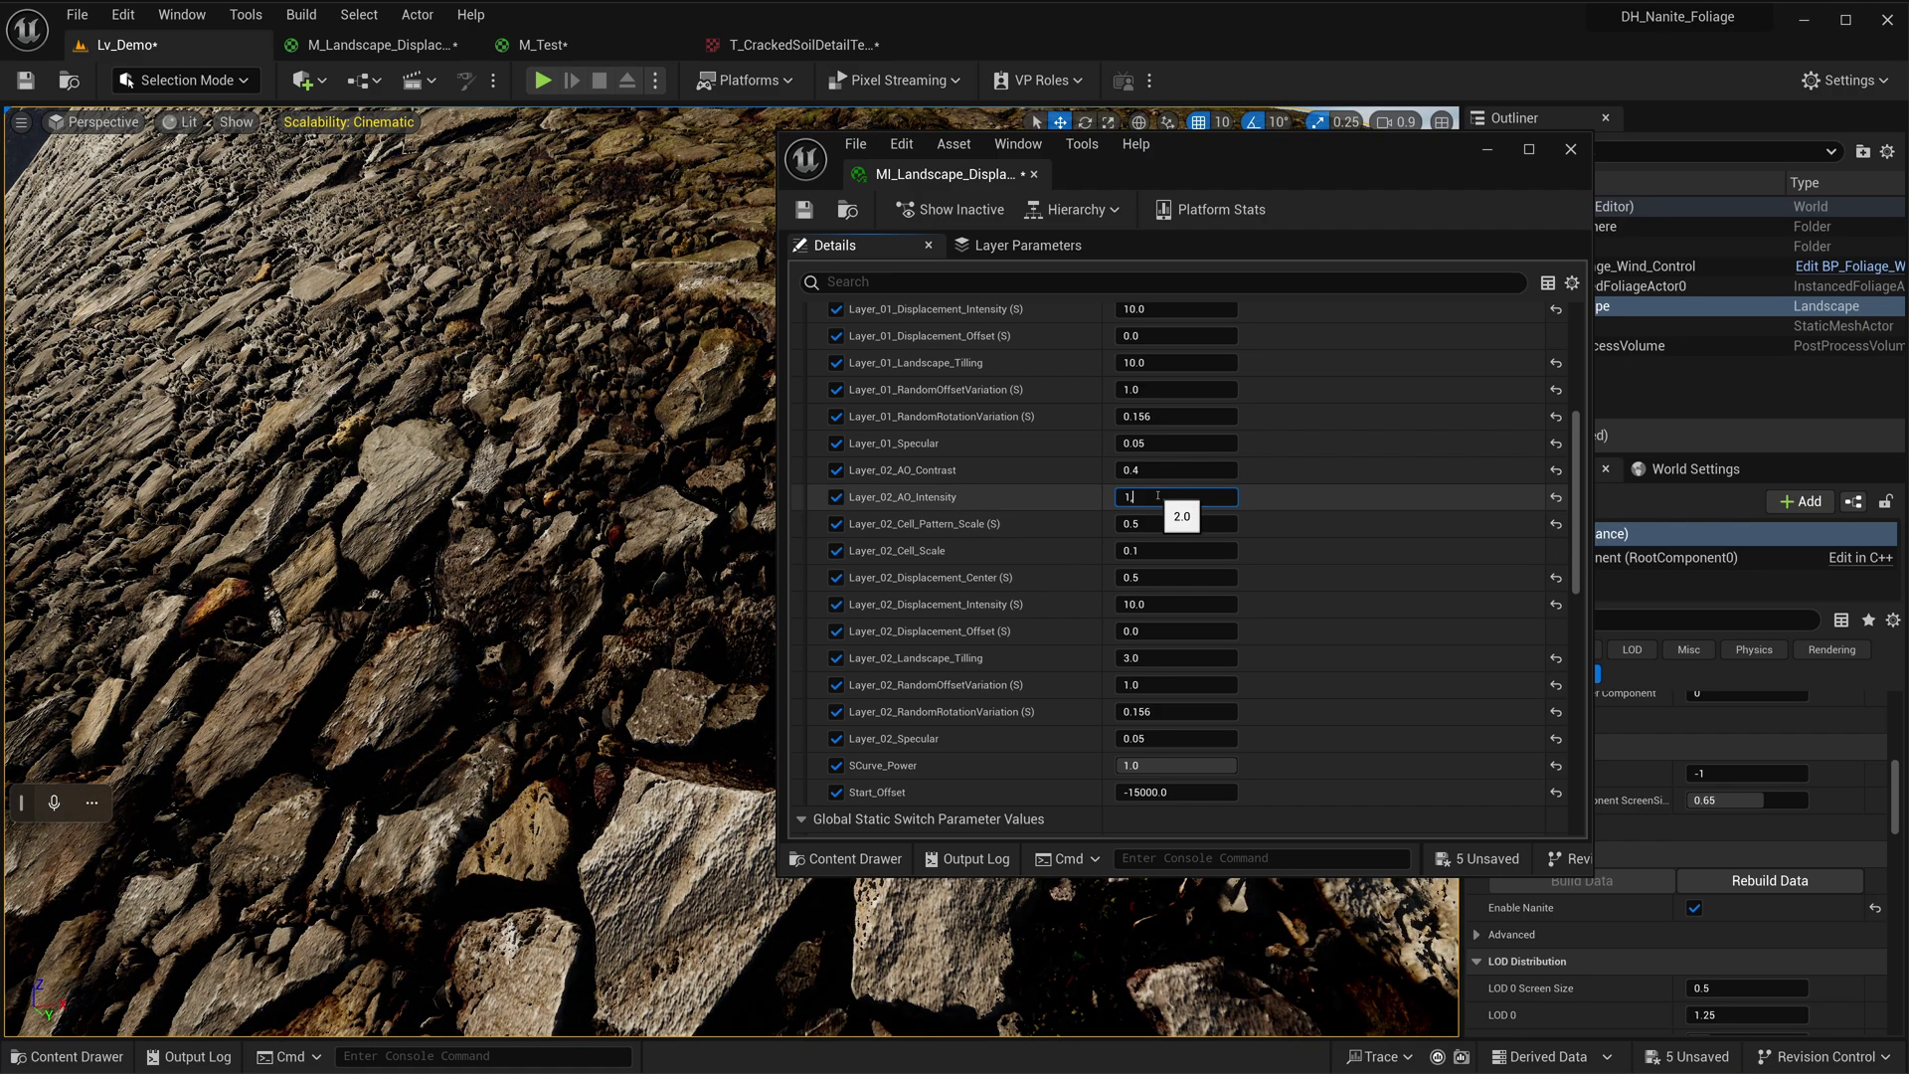
pyautogui.write('1.5')
pyautogui.press('Return')
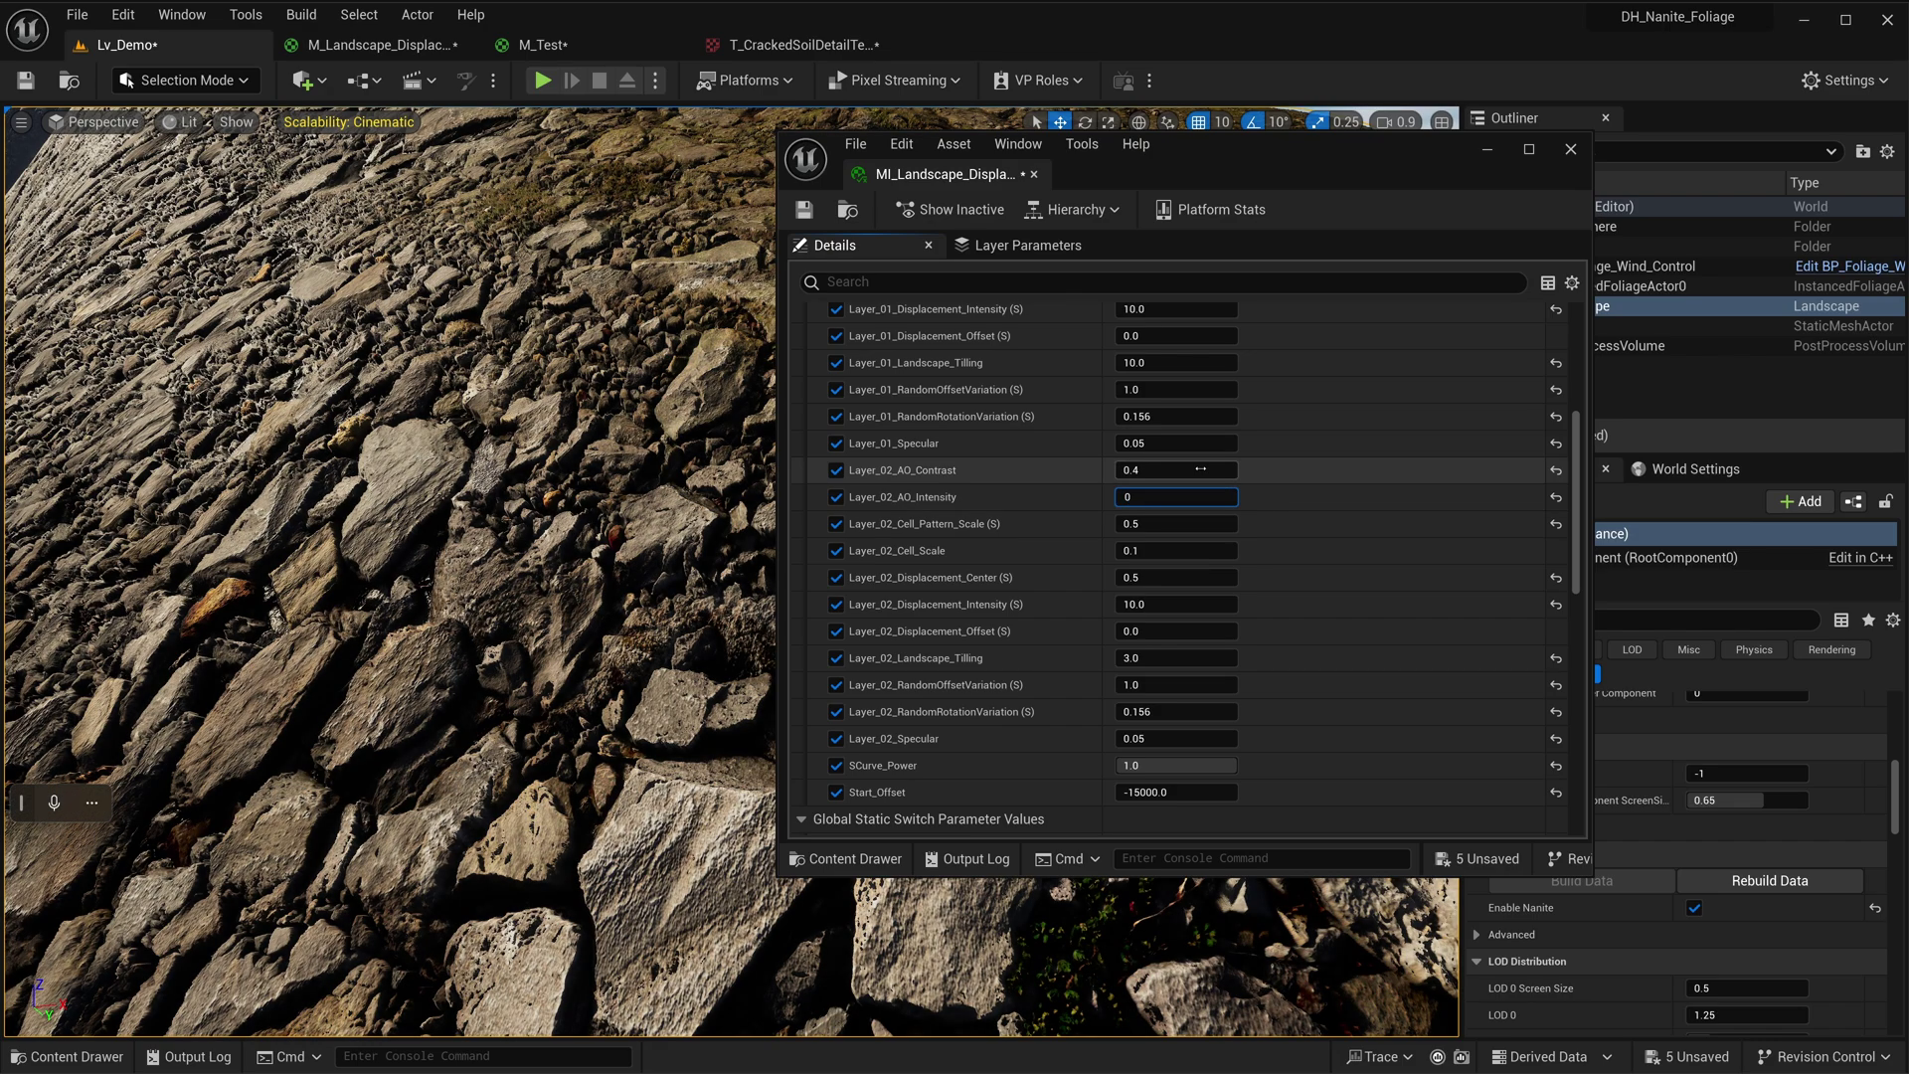
# - Compare the rocks again with the Layer_02 AO intensity and contrast zeroed, and undo back to intensity 1.5 and contrast 0.4
pyautogui.click(1201, 469)
pyautogui.write('0')
pyautogui.moveTo(778, 503); pyautogui.dragTo(895, 537, button='right')
pyautogui.hotkey('ctrl', 'z')
pyautogui.hotkey('ctrl', 'z')
pyautogui.moveTo(696, 517); pyautogui.dragTo(478, 437, button='right')
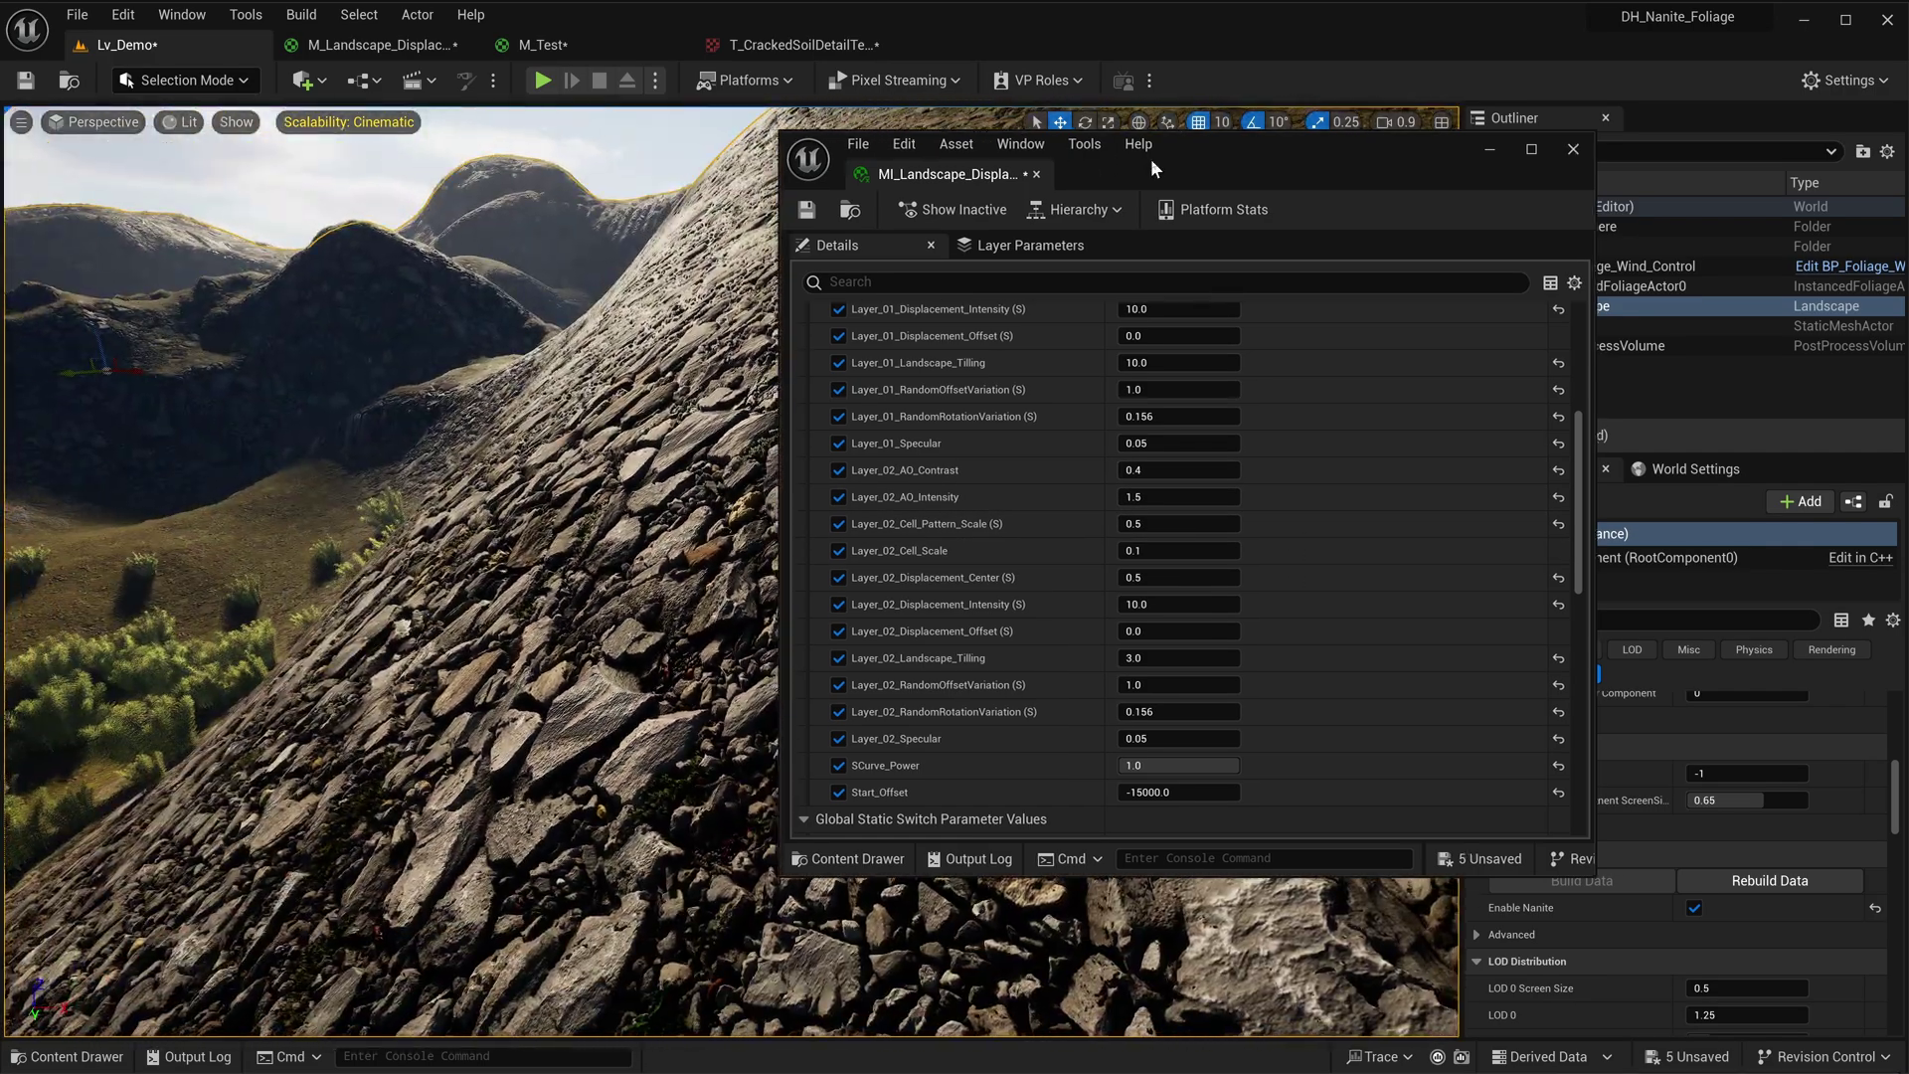
# - Close the material instance window and play-test Lv_Demo to view the rocky slope in game, ending the play session
pyautogui.click(1571, 149)
pyautogui.click(544, 79)
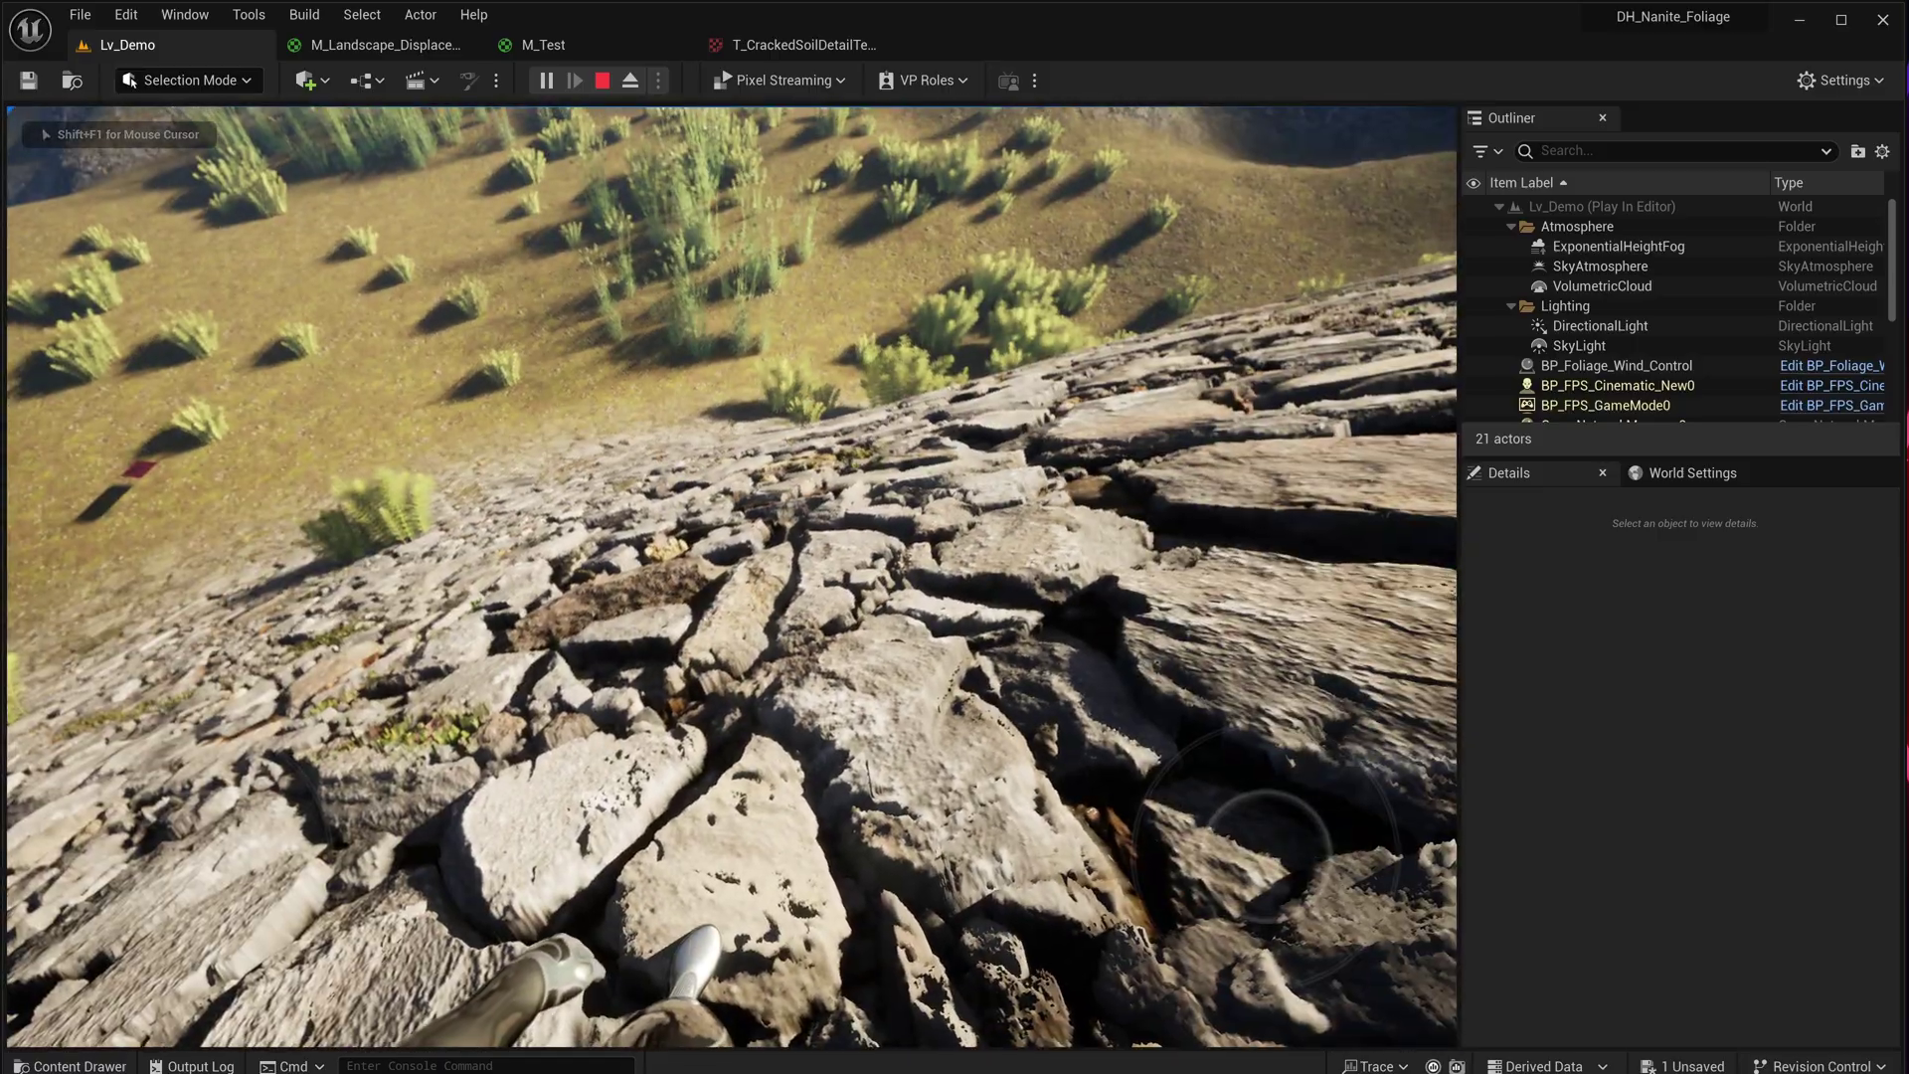
pyautogui.press('Escape')
pyautogui.moveTo(933, 742); pyautogui.dragTo(984, 726, button='right')
pyautogui.moveTo(492, 381); pyautogui.dragTo(496, 376, button='right')
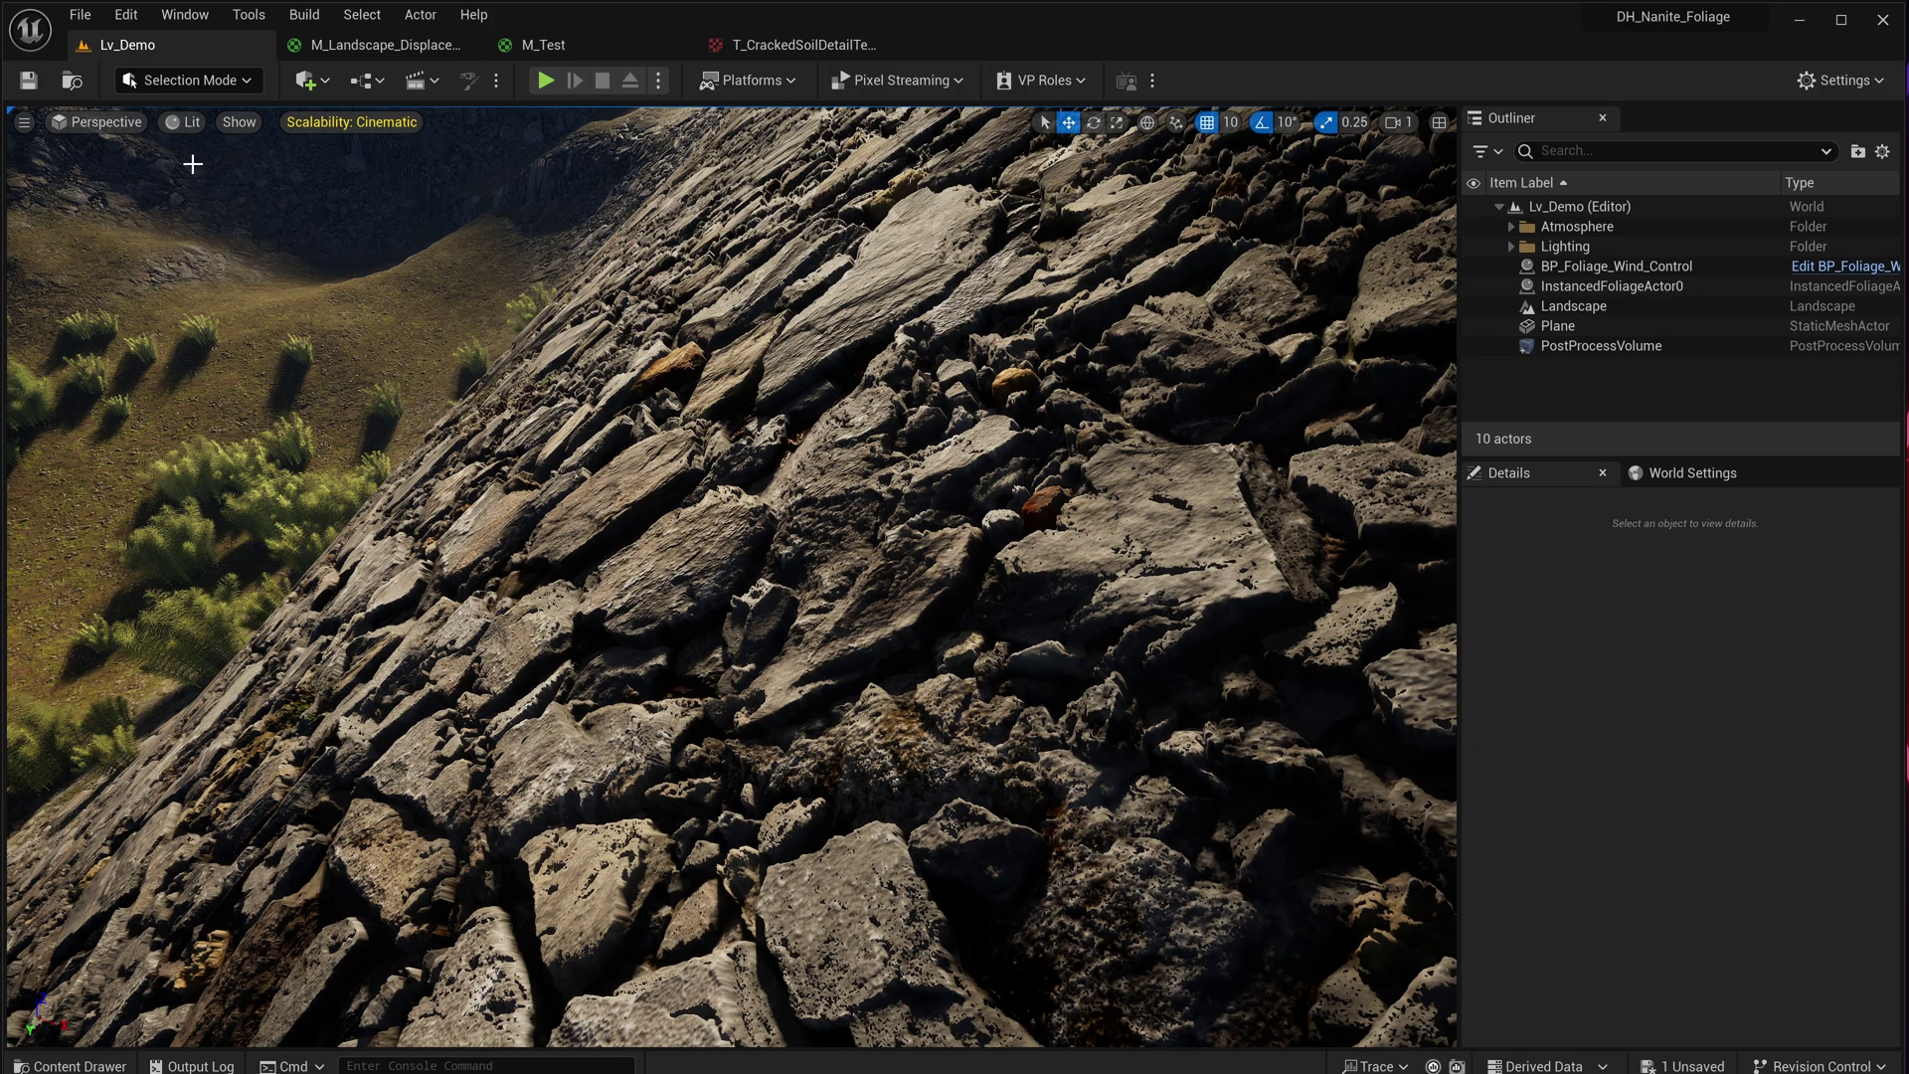
# - Switch the viewport to the Ambient Occlusion buffer visualization and examine the rocky slope from several angles
pyautogui.click(185, 122)
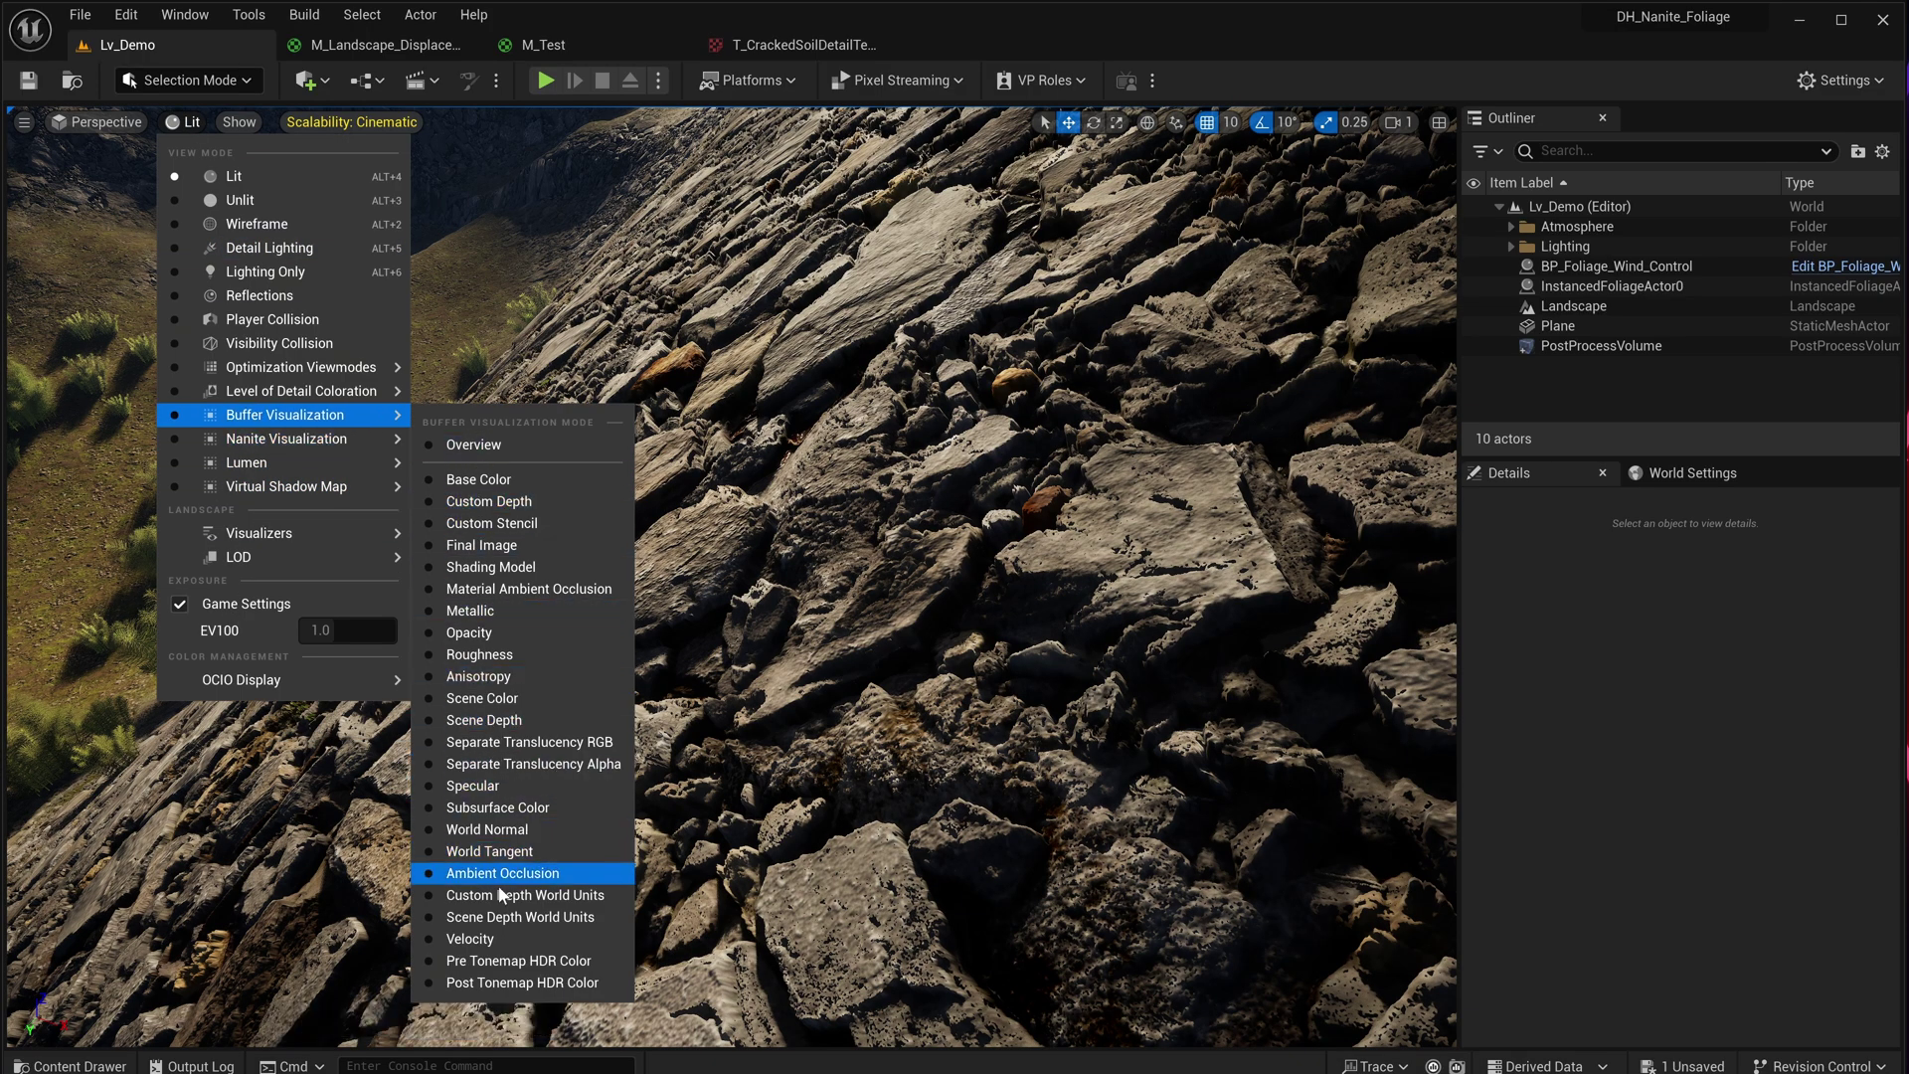
pyautogui.click(500, 874)
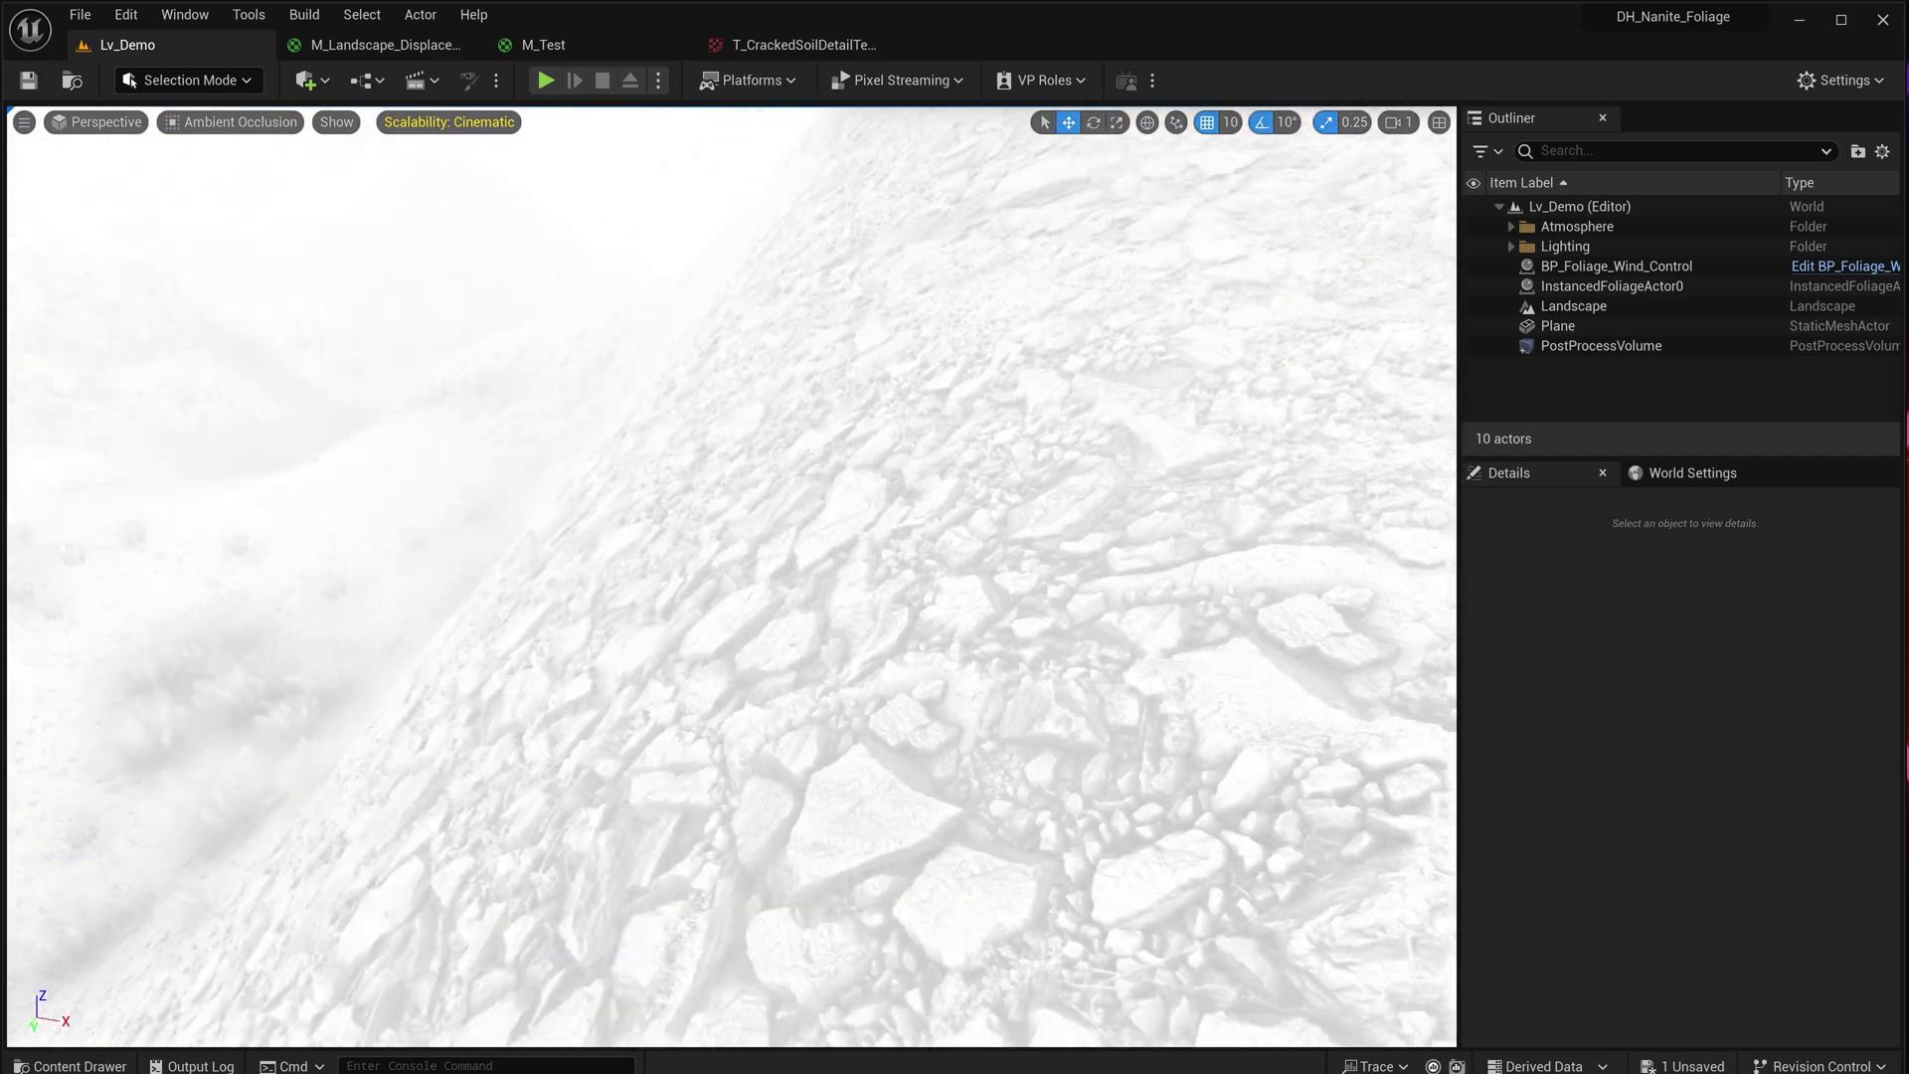
pyautogui.moveTo(732, 577); pyautogui.dragTo(354, 552, button='right')
pyautogui.moveTo(744, 398); pyautogui.dragTo(951, 604, button='right')
pyautogui.moveTo(826, 549); pyautogui.dragTo(961, 516, button='right')
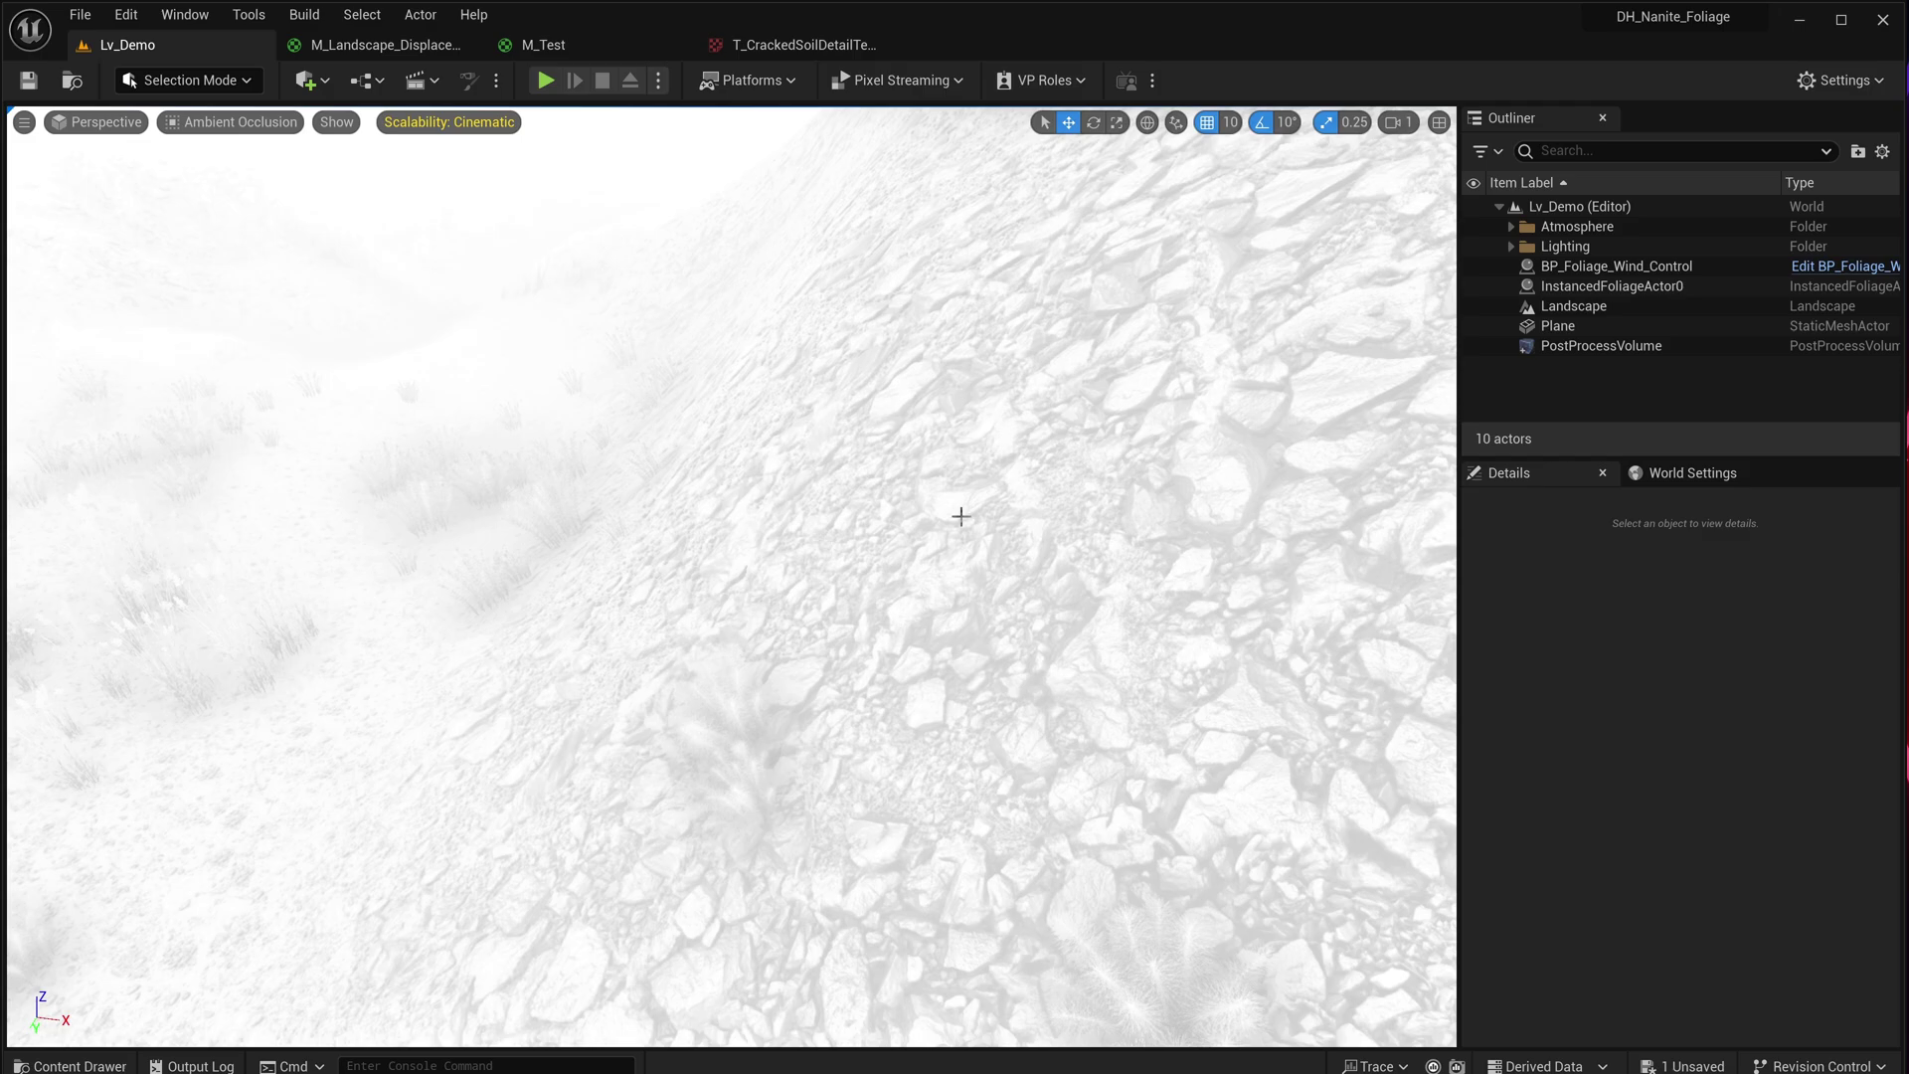
pyautogui.moveTo(842, 580); pyautogui.dragTo(887, 514, button='right')
pyautogui.scroll(1, 902, 500)
pyautogui.moveTo(741, 467); pyautogui.dragTo(583, 707, button='right')
pyautogui.scroll(3, 781, 557)
pyautogui.moveTo(660, 554); pyautogui.dragTo(1446, 550, button='right')
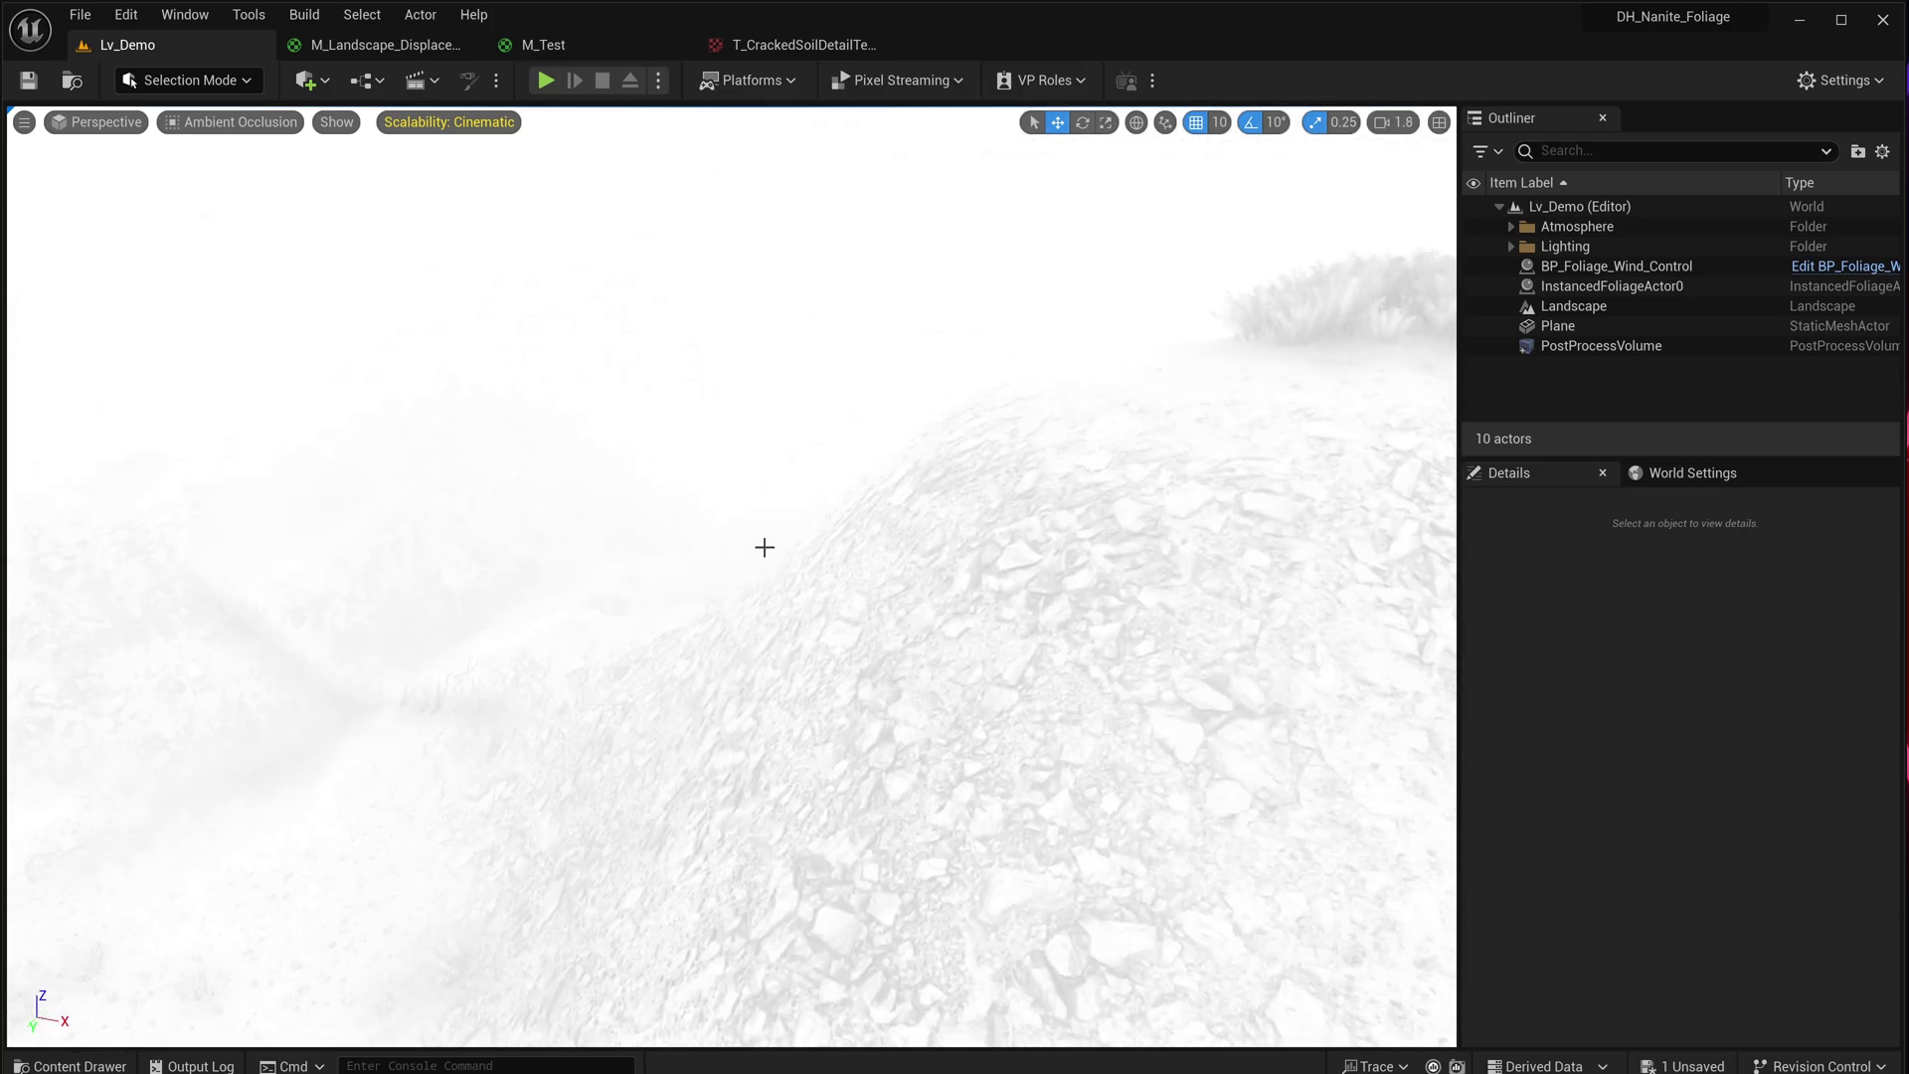
# - Select the PostProcessVolume and toggle its visibility off and on to compare the ambient occlusion buffer
pyautogui.click(1681, 479)
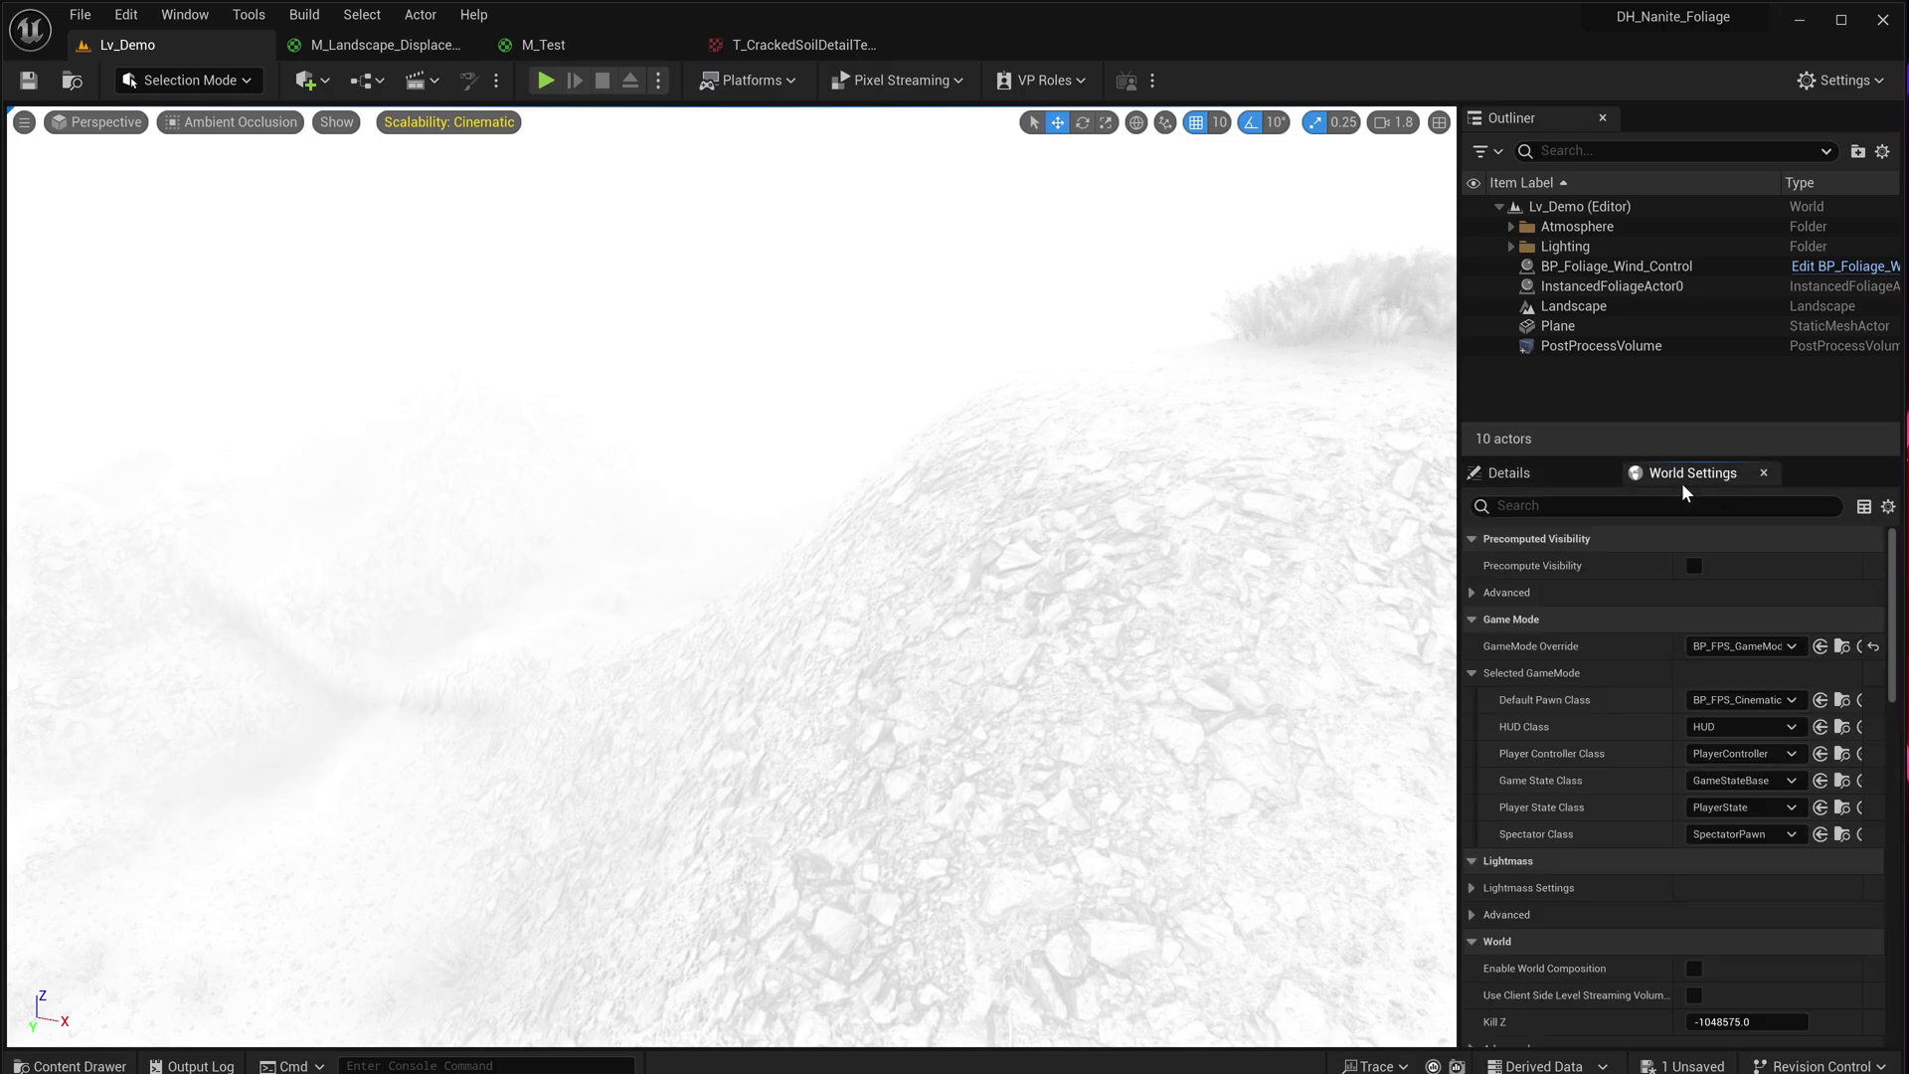
pyautogui.click(1581, 473)
pyautogui.click(1587, 346)
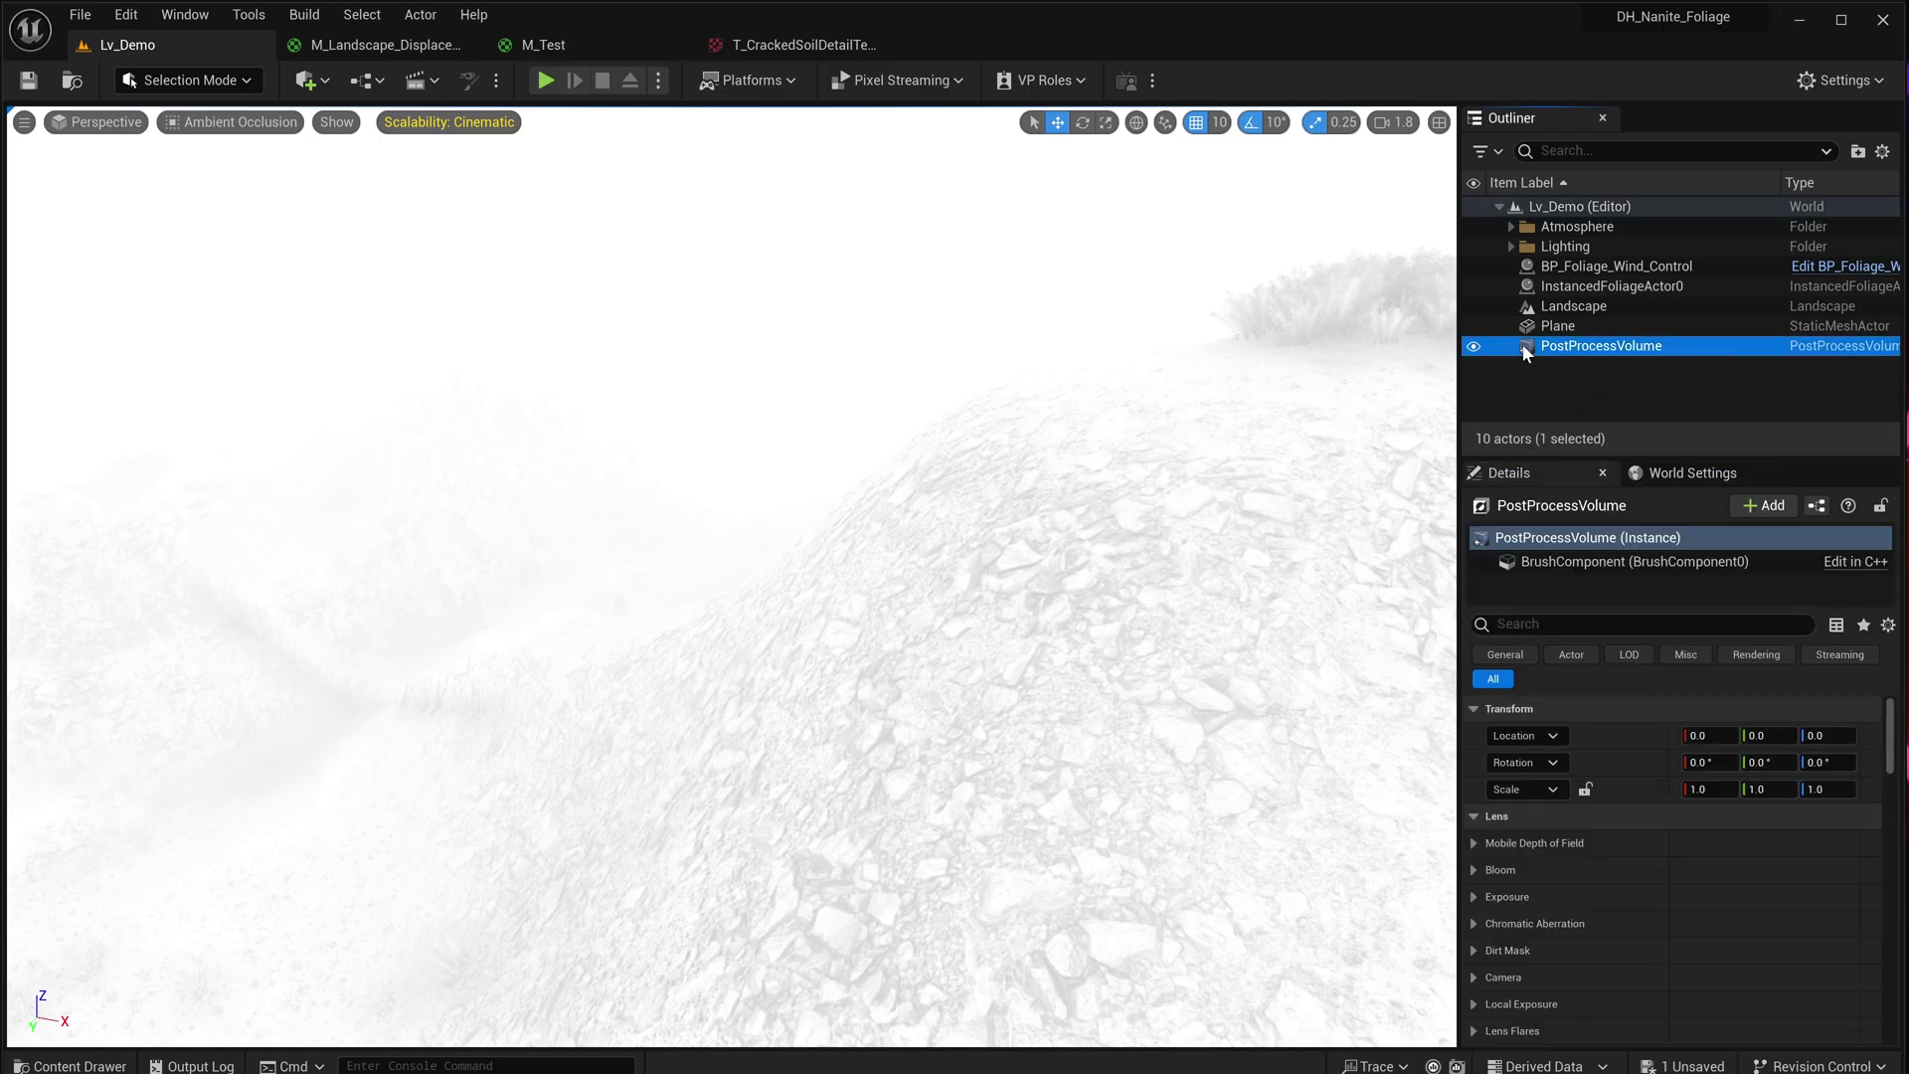
pyautogui.click(1473, 347)
pyautogui.click(1474, 347)
pyautogui.click(1473, 347)
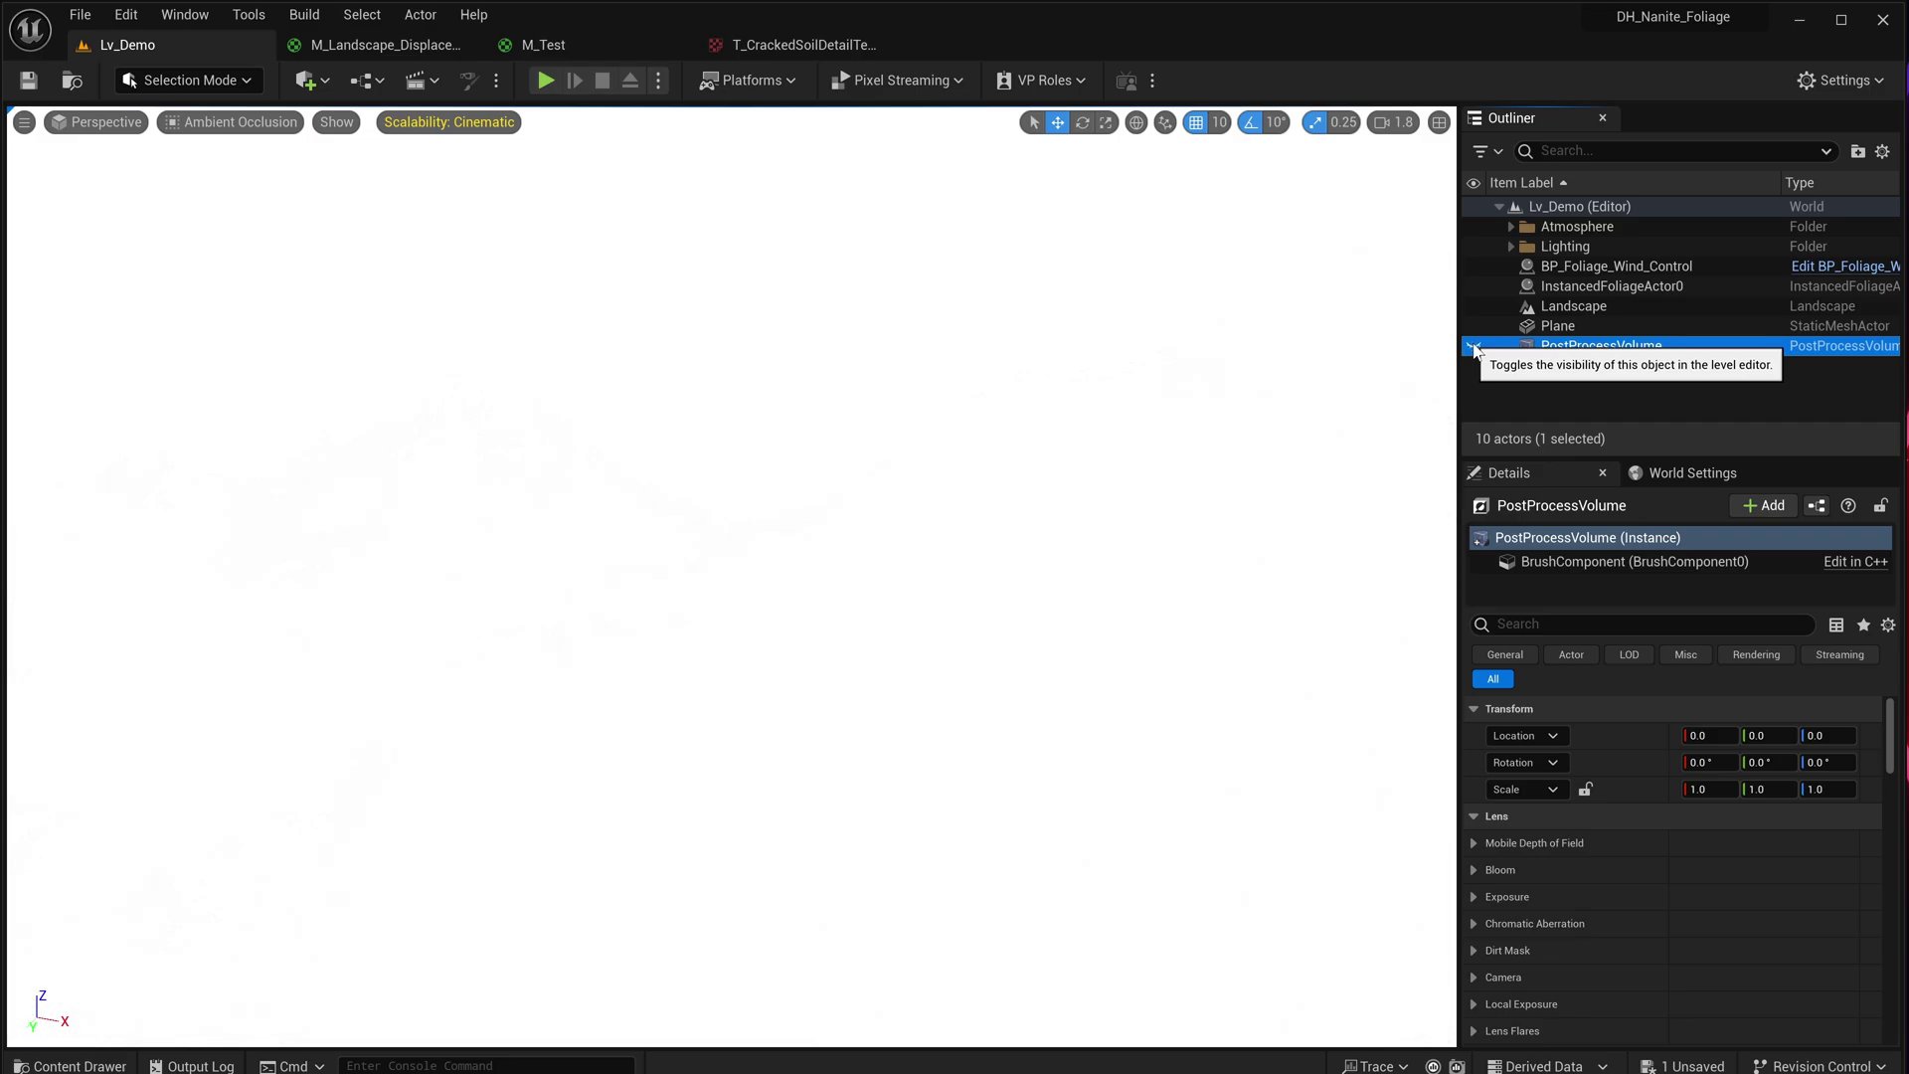
pyautogui.click(1474, 347)
# - Enable the Ambient Occlusion Intensity and Radius overrides on the PostProcessVolume and set Intensity to 1.0
pyautogui.scroll(-3, 1566, 994)
pyautogui.scroll(-10, 1580, 950)
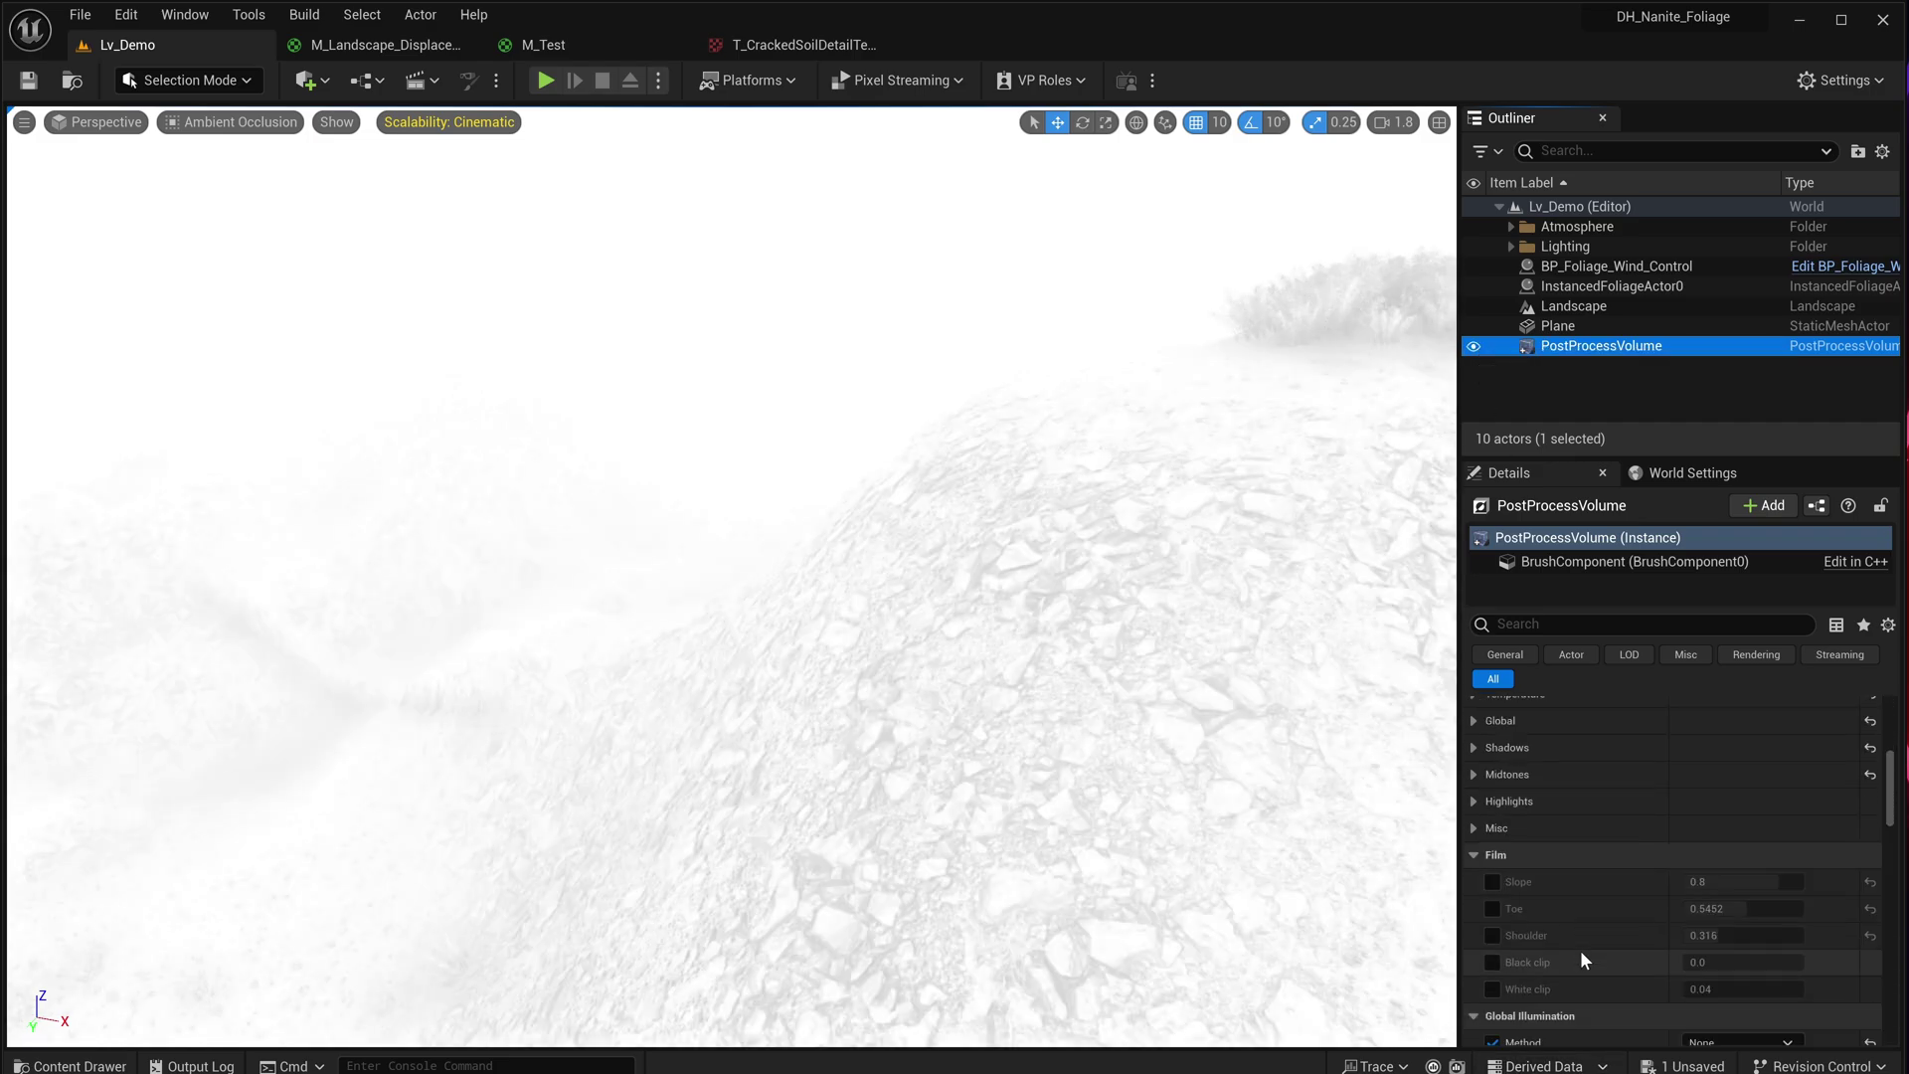
pyautogui.scroll(-2, 1486, 940)
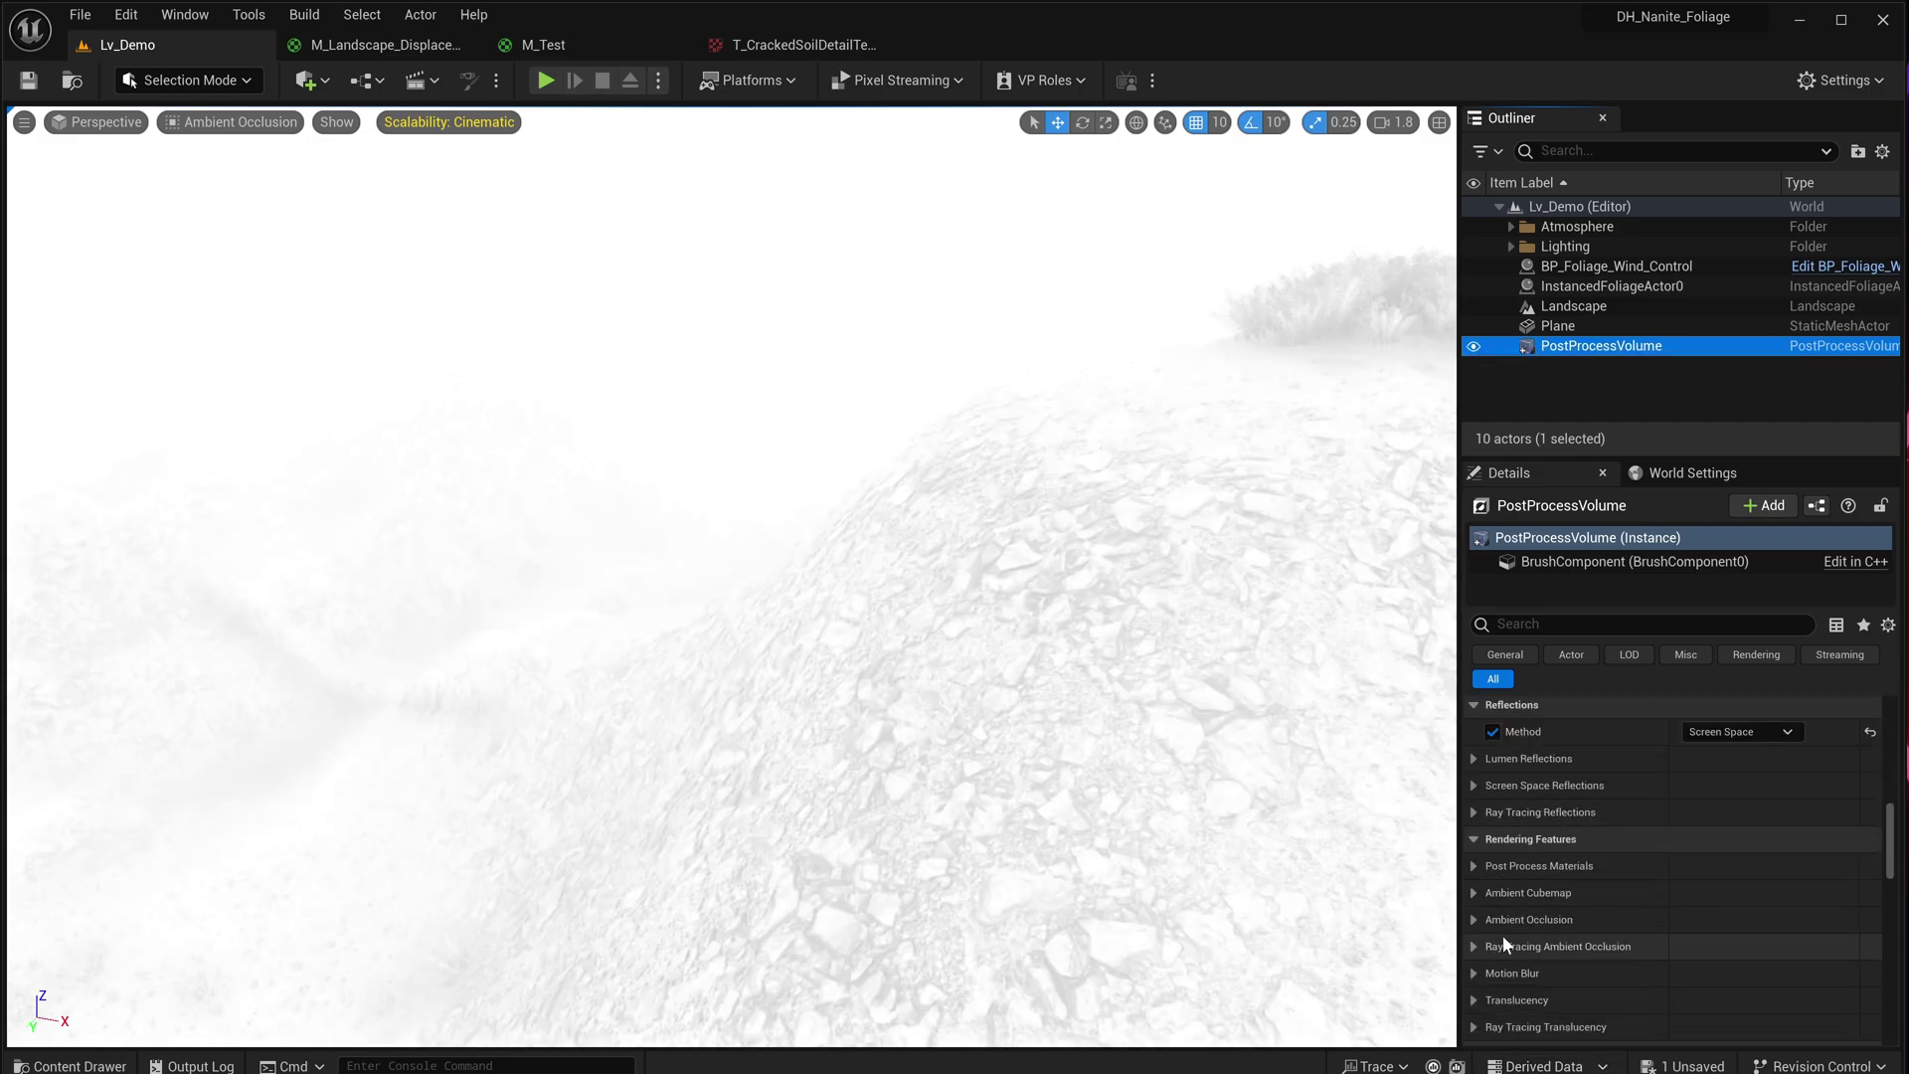
pyautogui.click(1476, 921)
pyautogui.scroll(-4, 1581, 900)
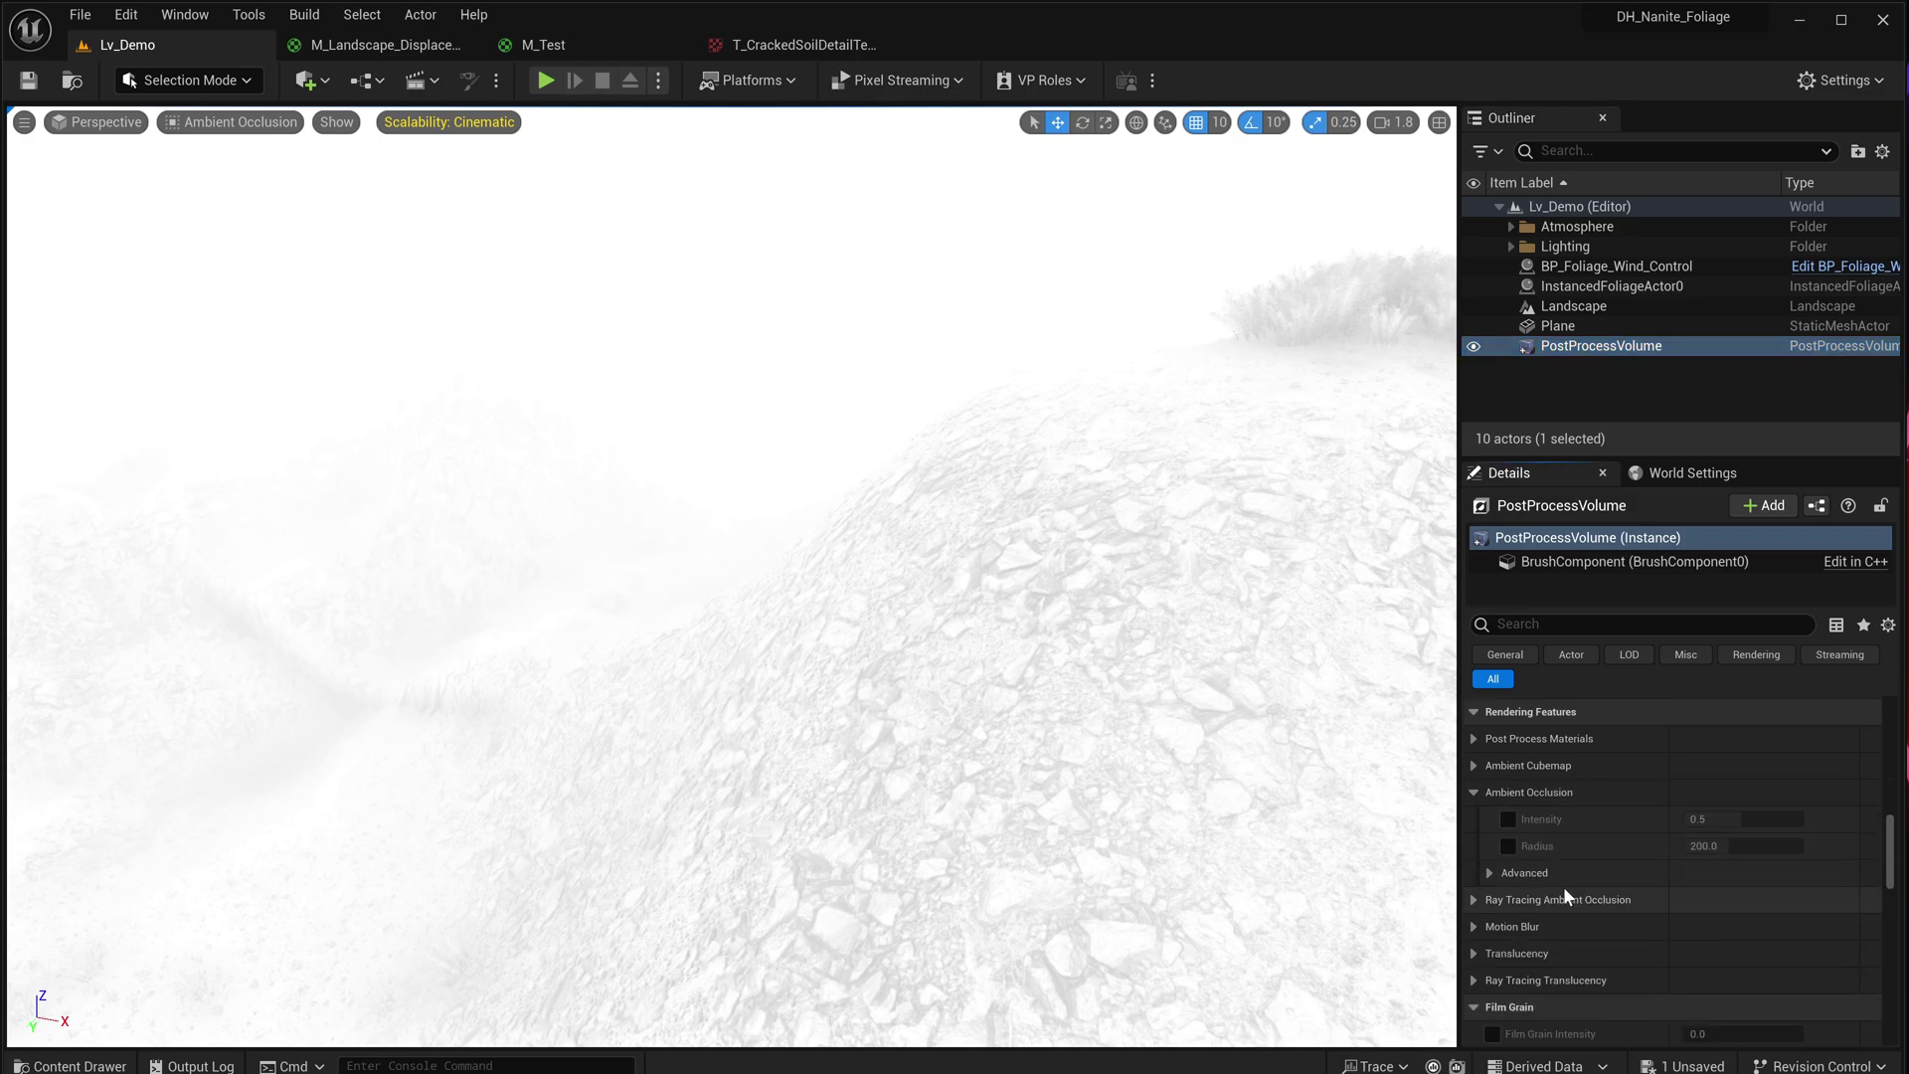
pyautogui.click(1507, 823)
pyautogui.click(1511, 844)
pyautogui.moveTo(1706, 820); pyautogui.dragTo(1803, 820)
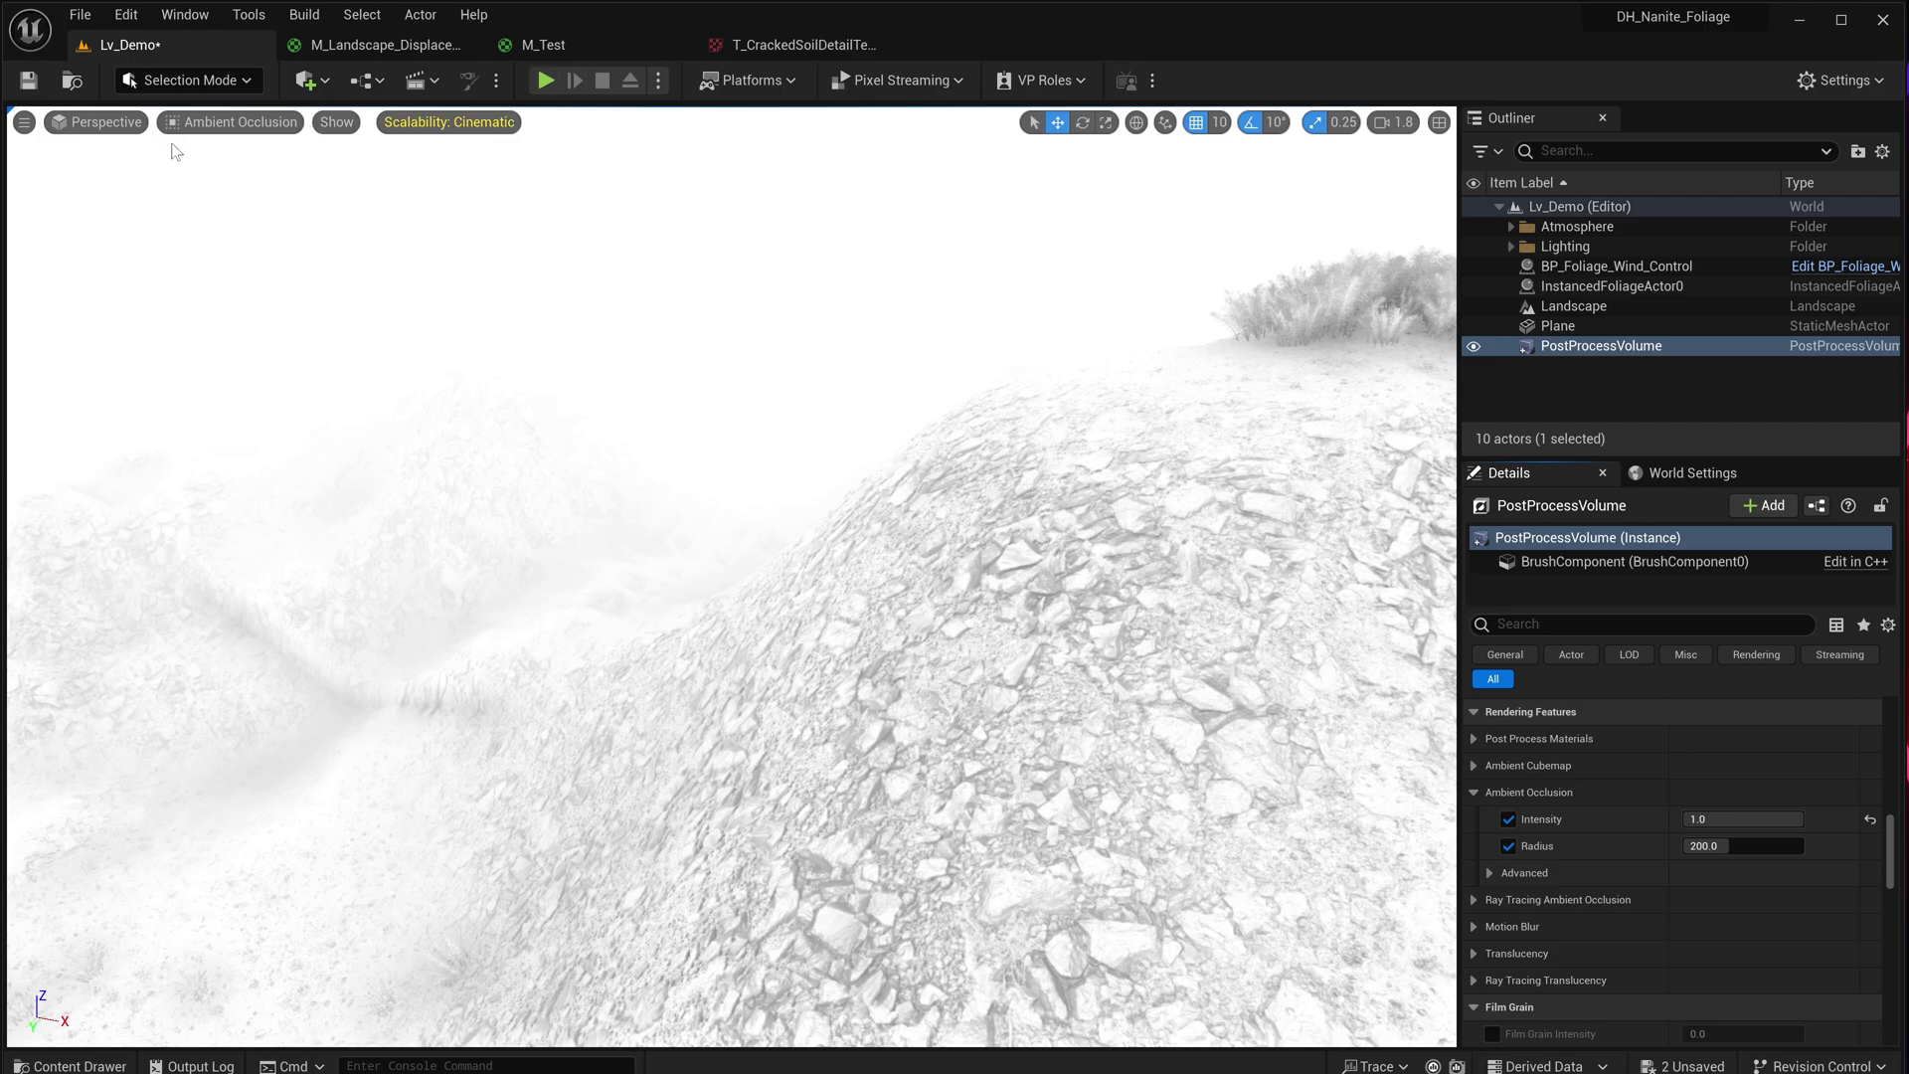
# - In Lit view, vary the volume's Ambient Occlusion Intensity between 0 and 1 and reduce Radius to about 126
pyautogui.click(229, 123)
pyautogui.click(233, 176)
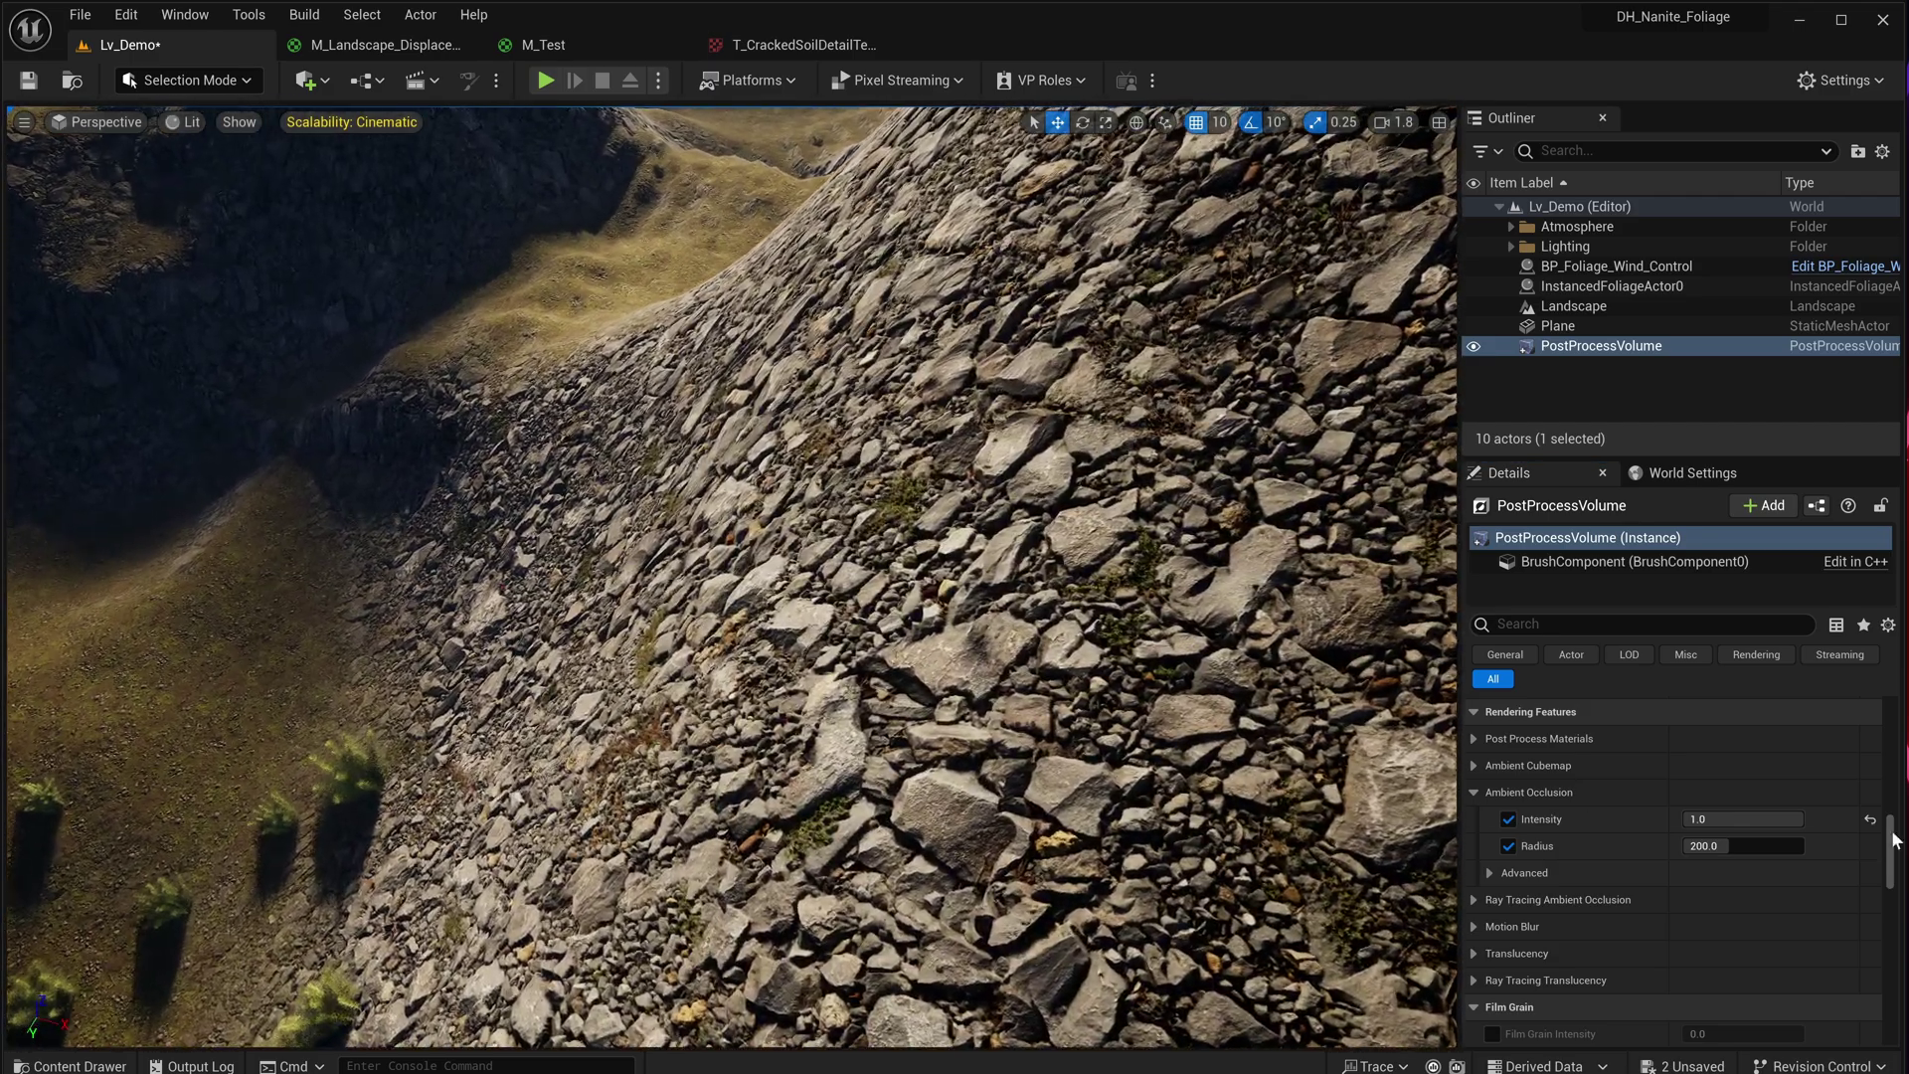
pyautogui.moveTo(1766, 819); pyautogui.dragTo(1682, 820)
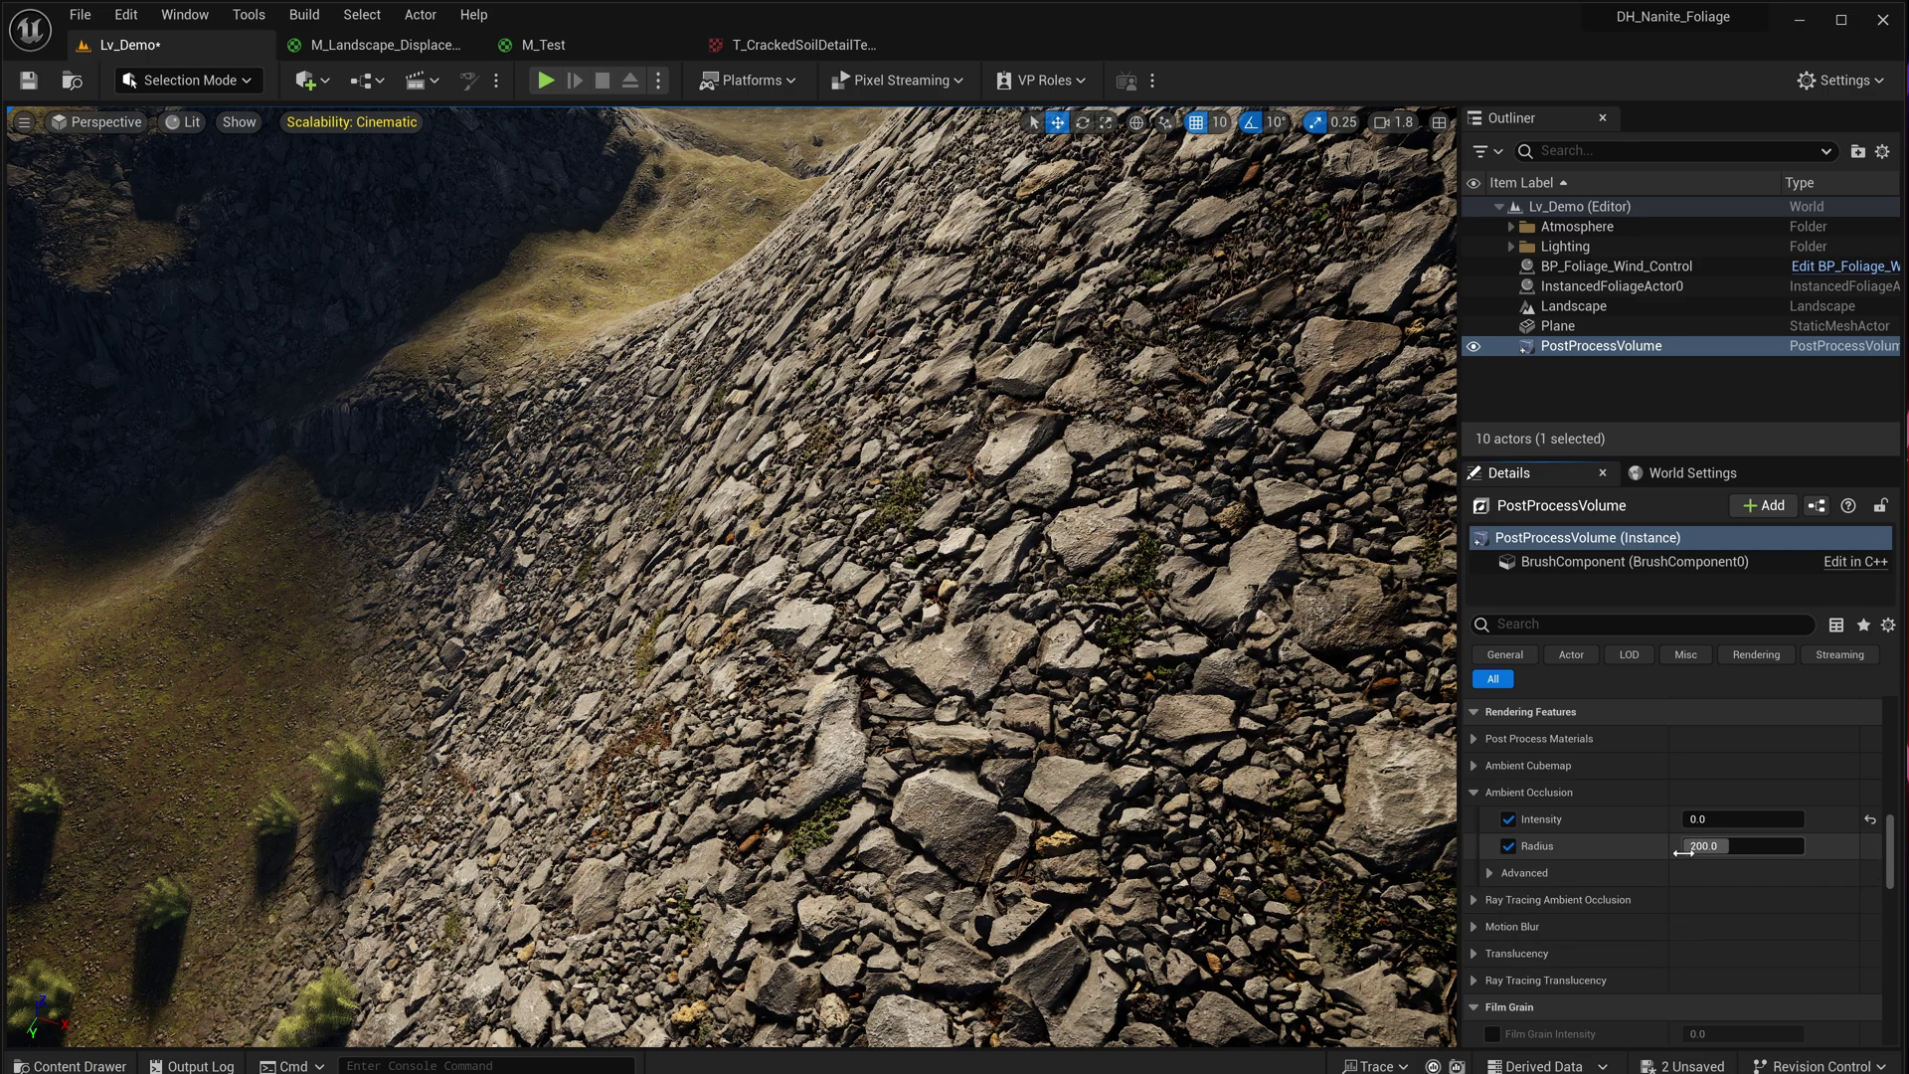
pyautogui.moveTo(1727, 820); pyautogui.dragTo(1683, 844)
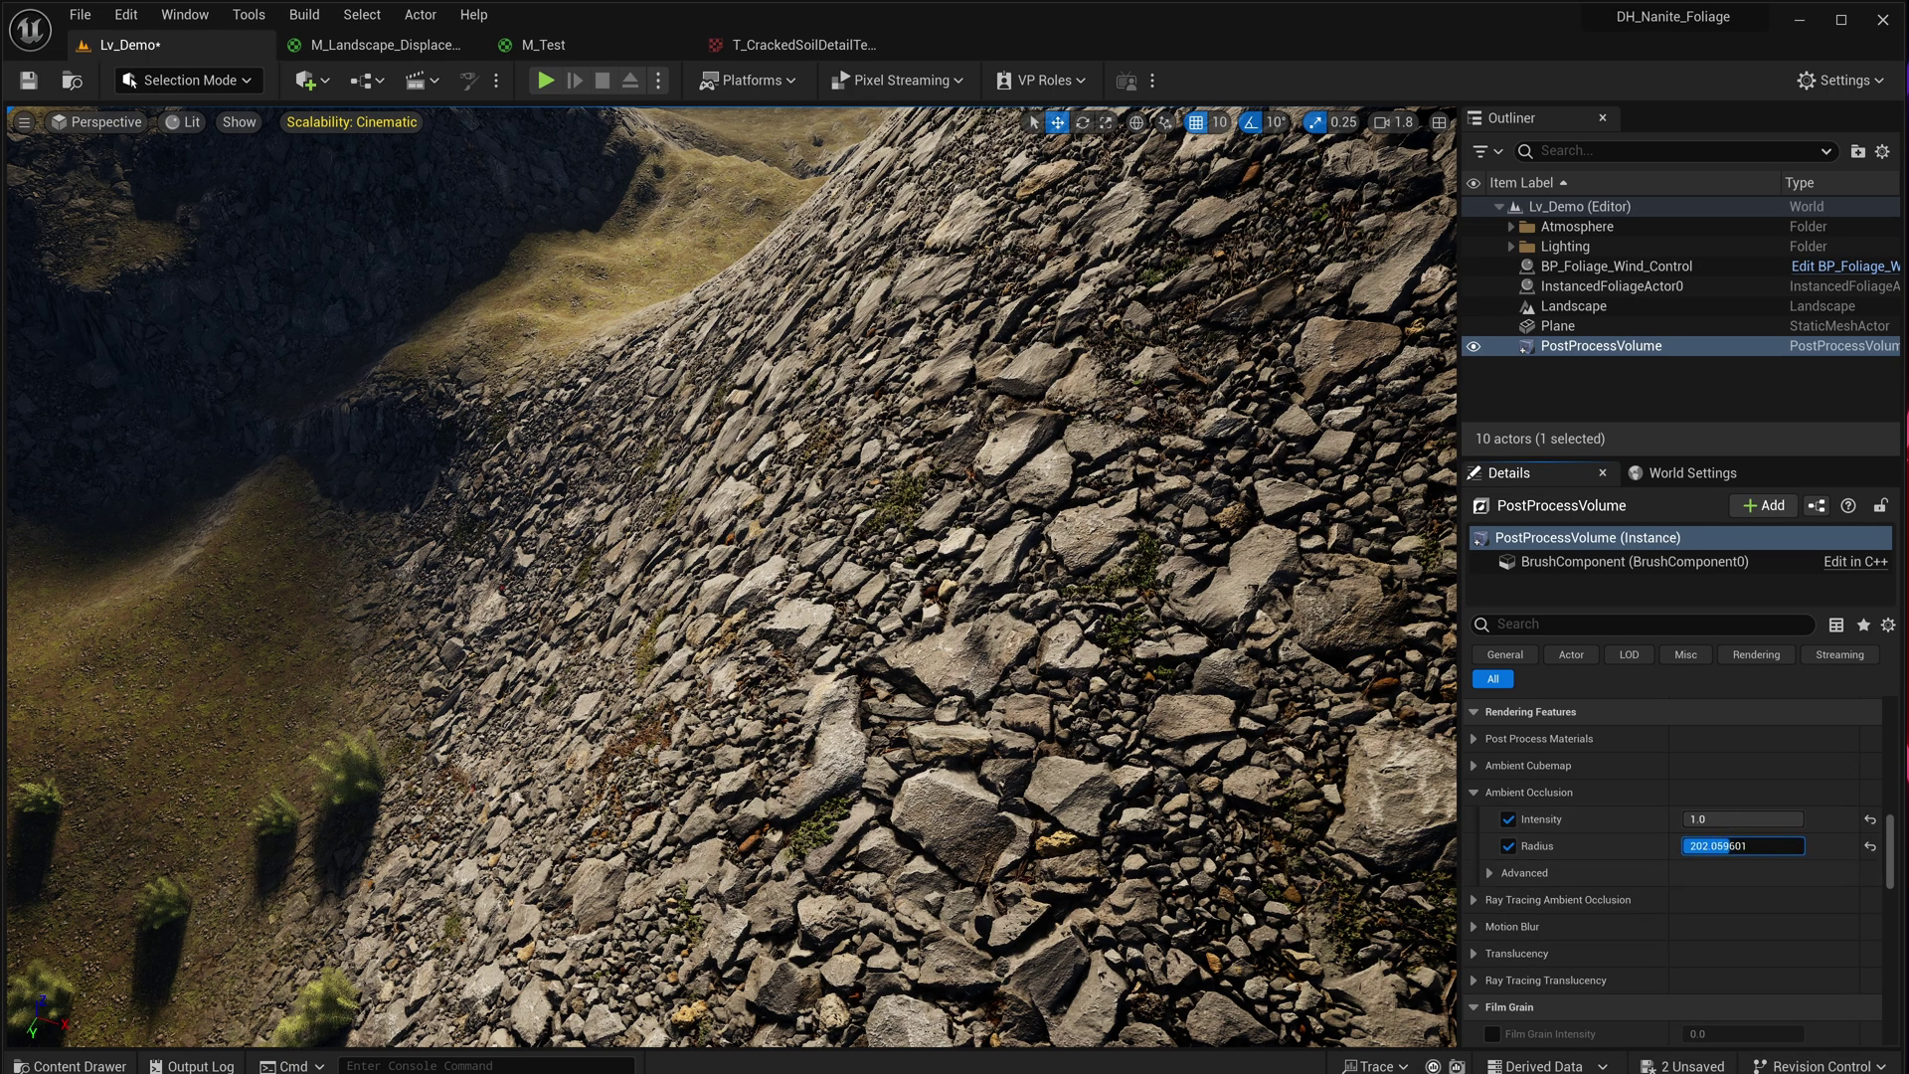
# - Return to the Ambient Occlusion buffer visualization and set the volume's AO Intensity to 0.928 and Radius to about 82
pyautogui.click(182, 126)
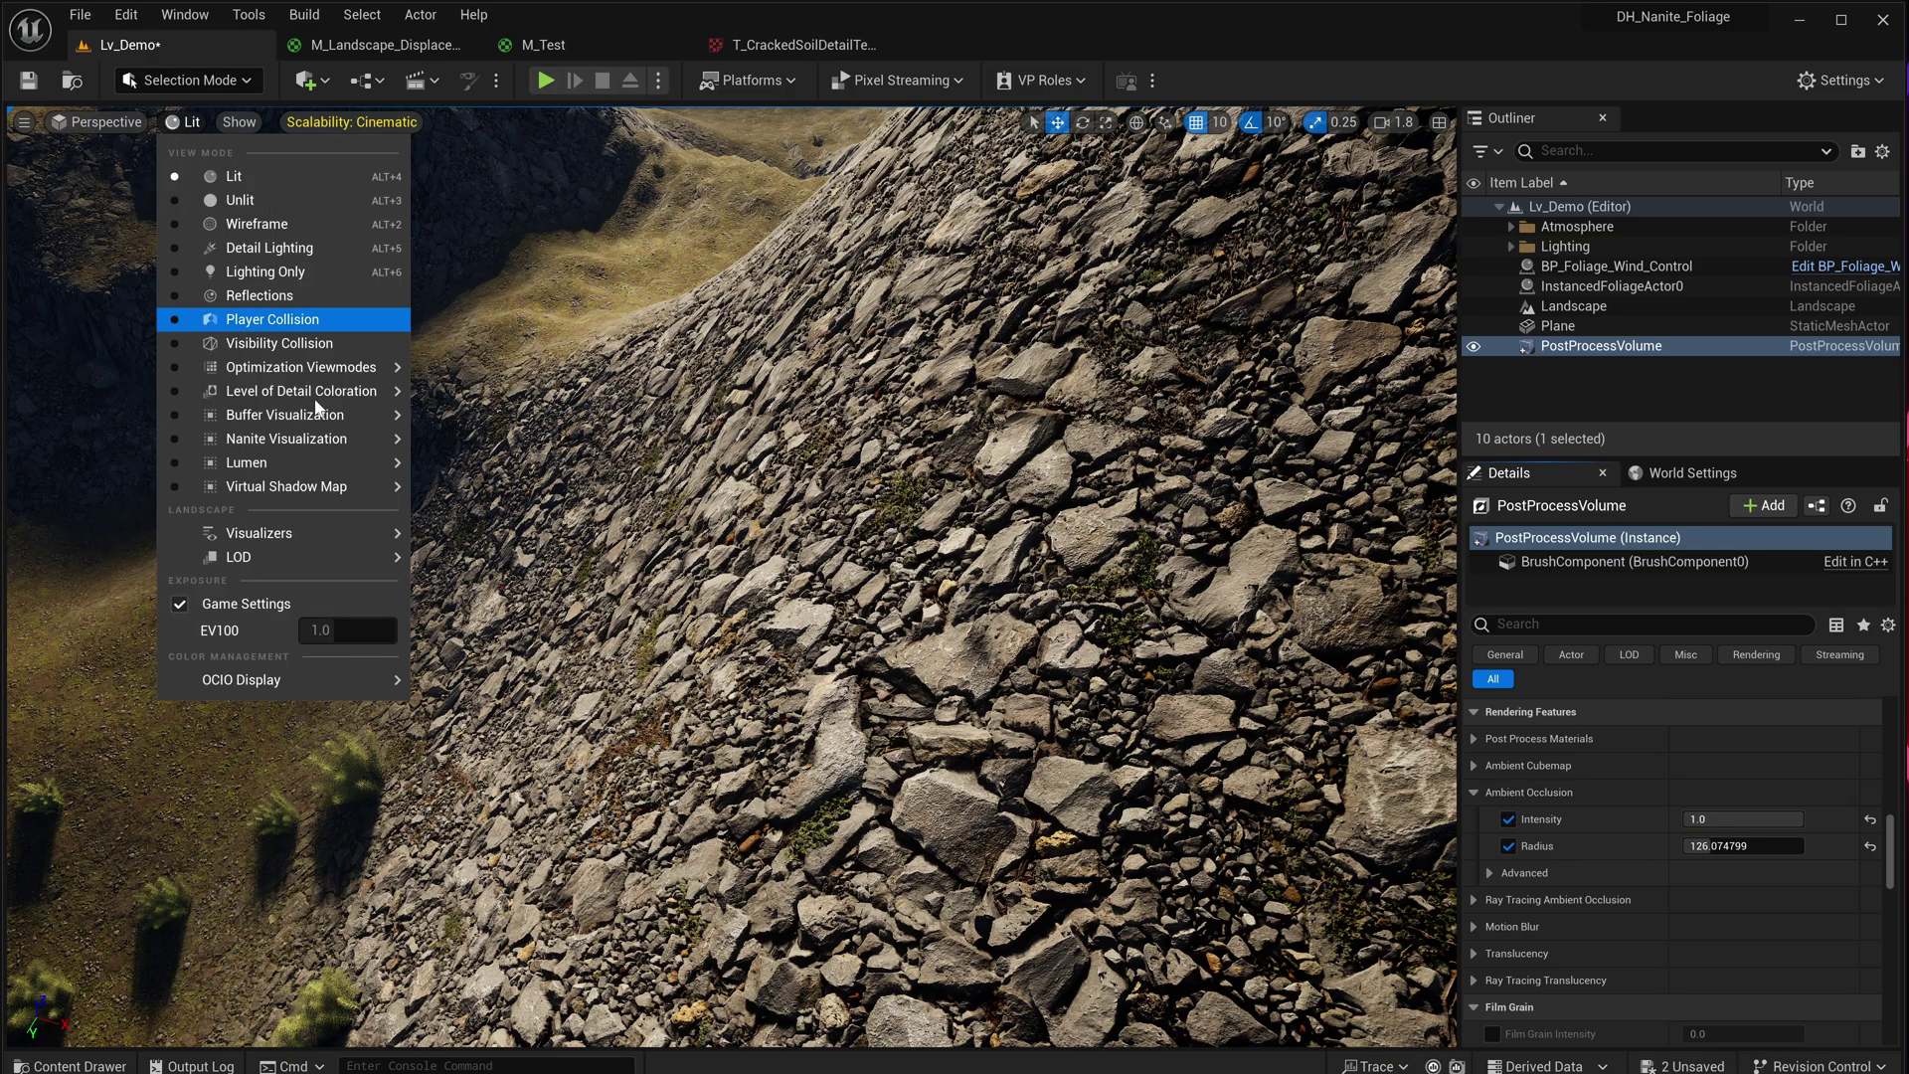
pyautogui.moveTo(267, 435)
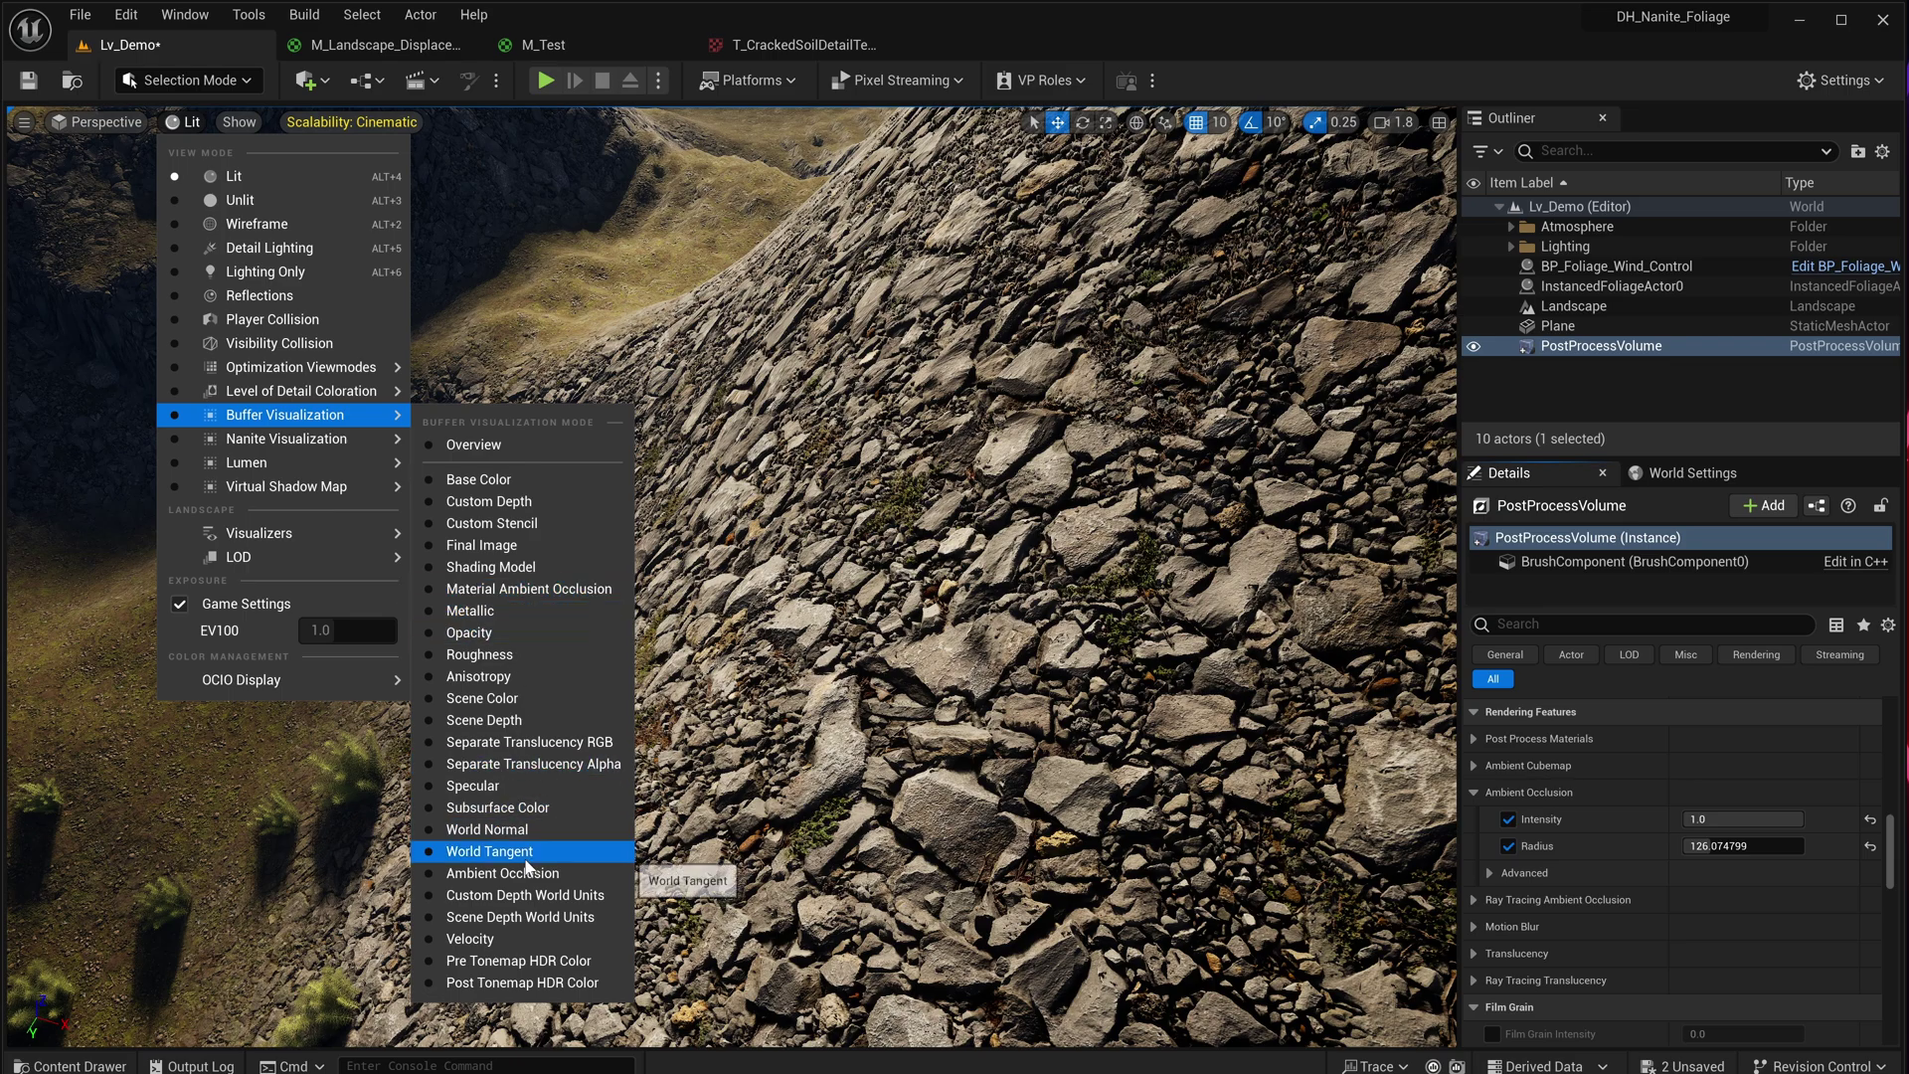
pyautogui.click(497, 872)
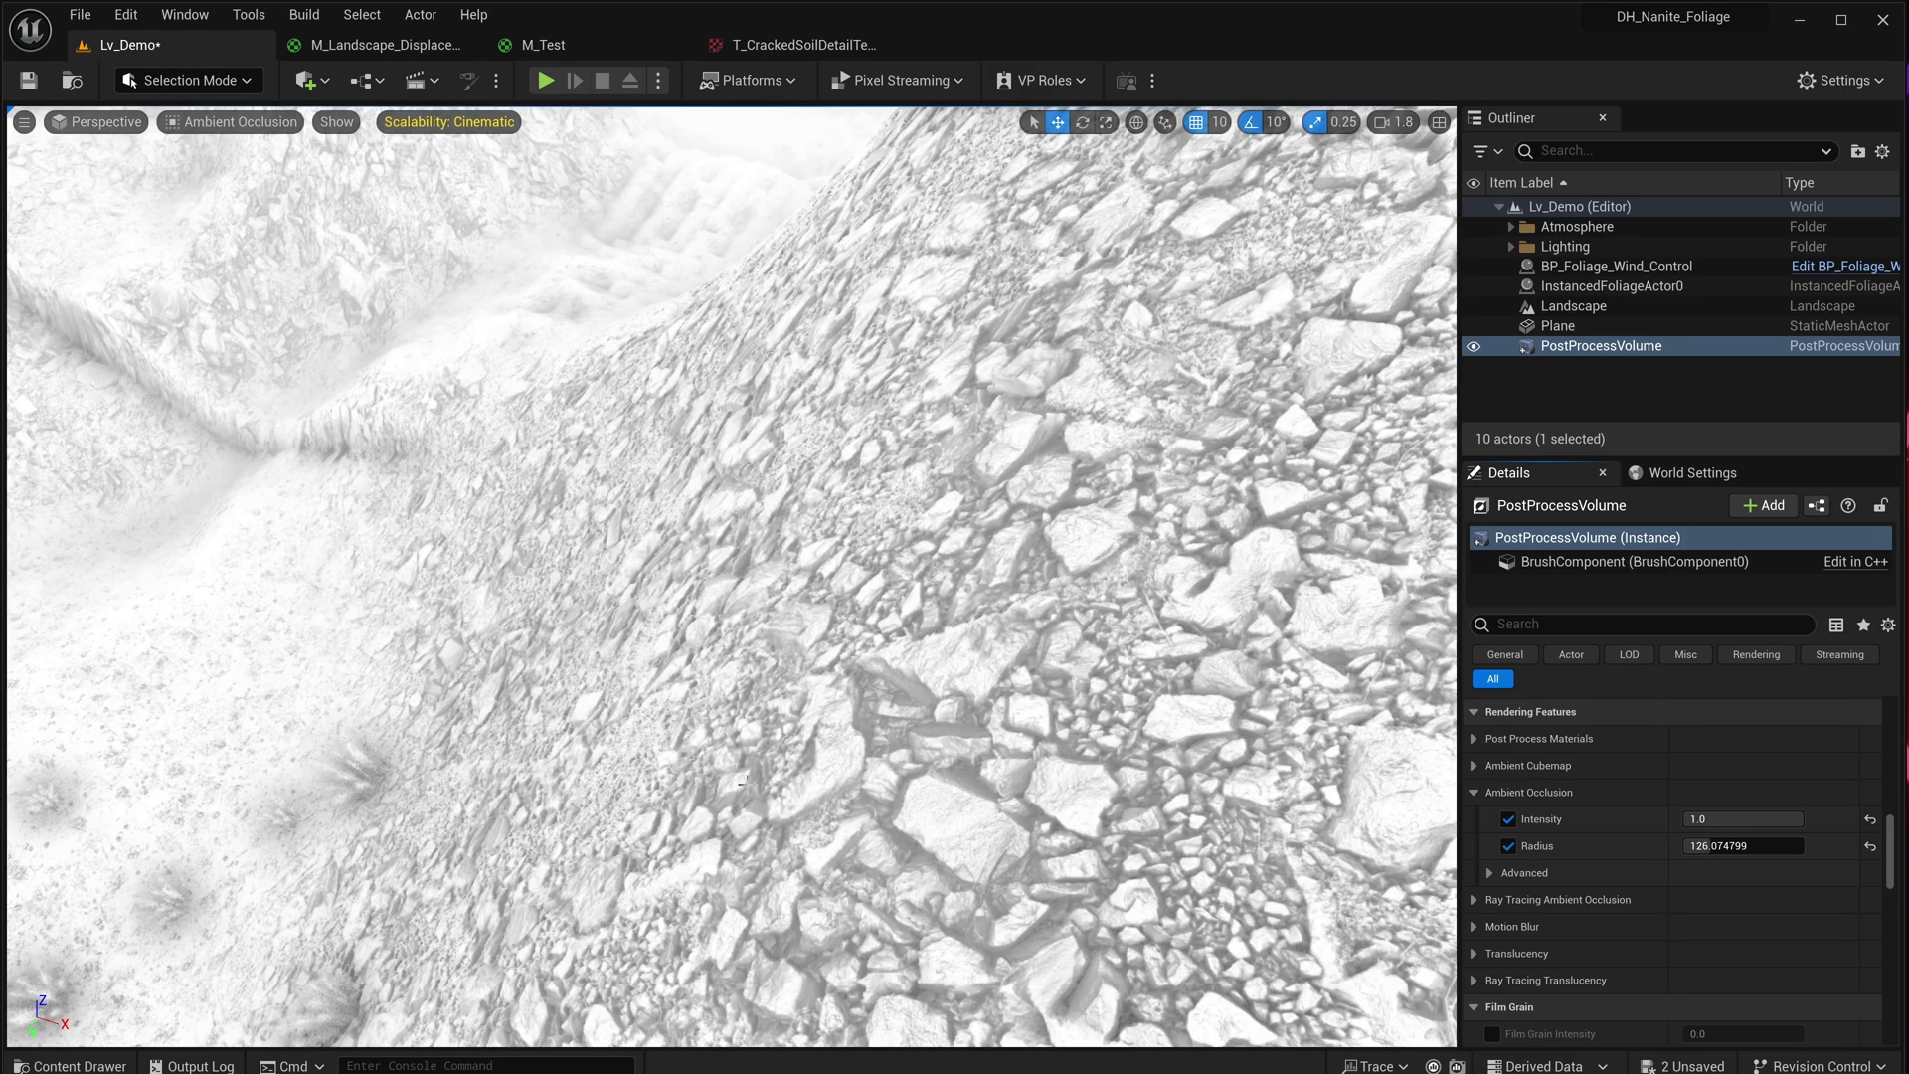
pyautogui.moveTo(1848, 856); pyautogui.dragTo(1731, 819)
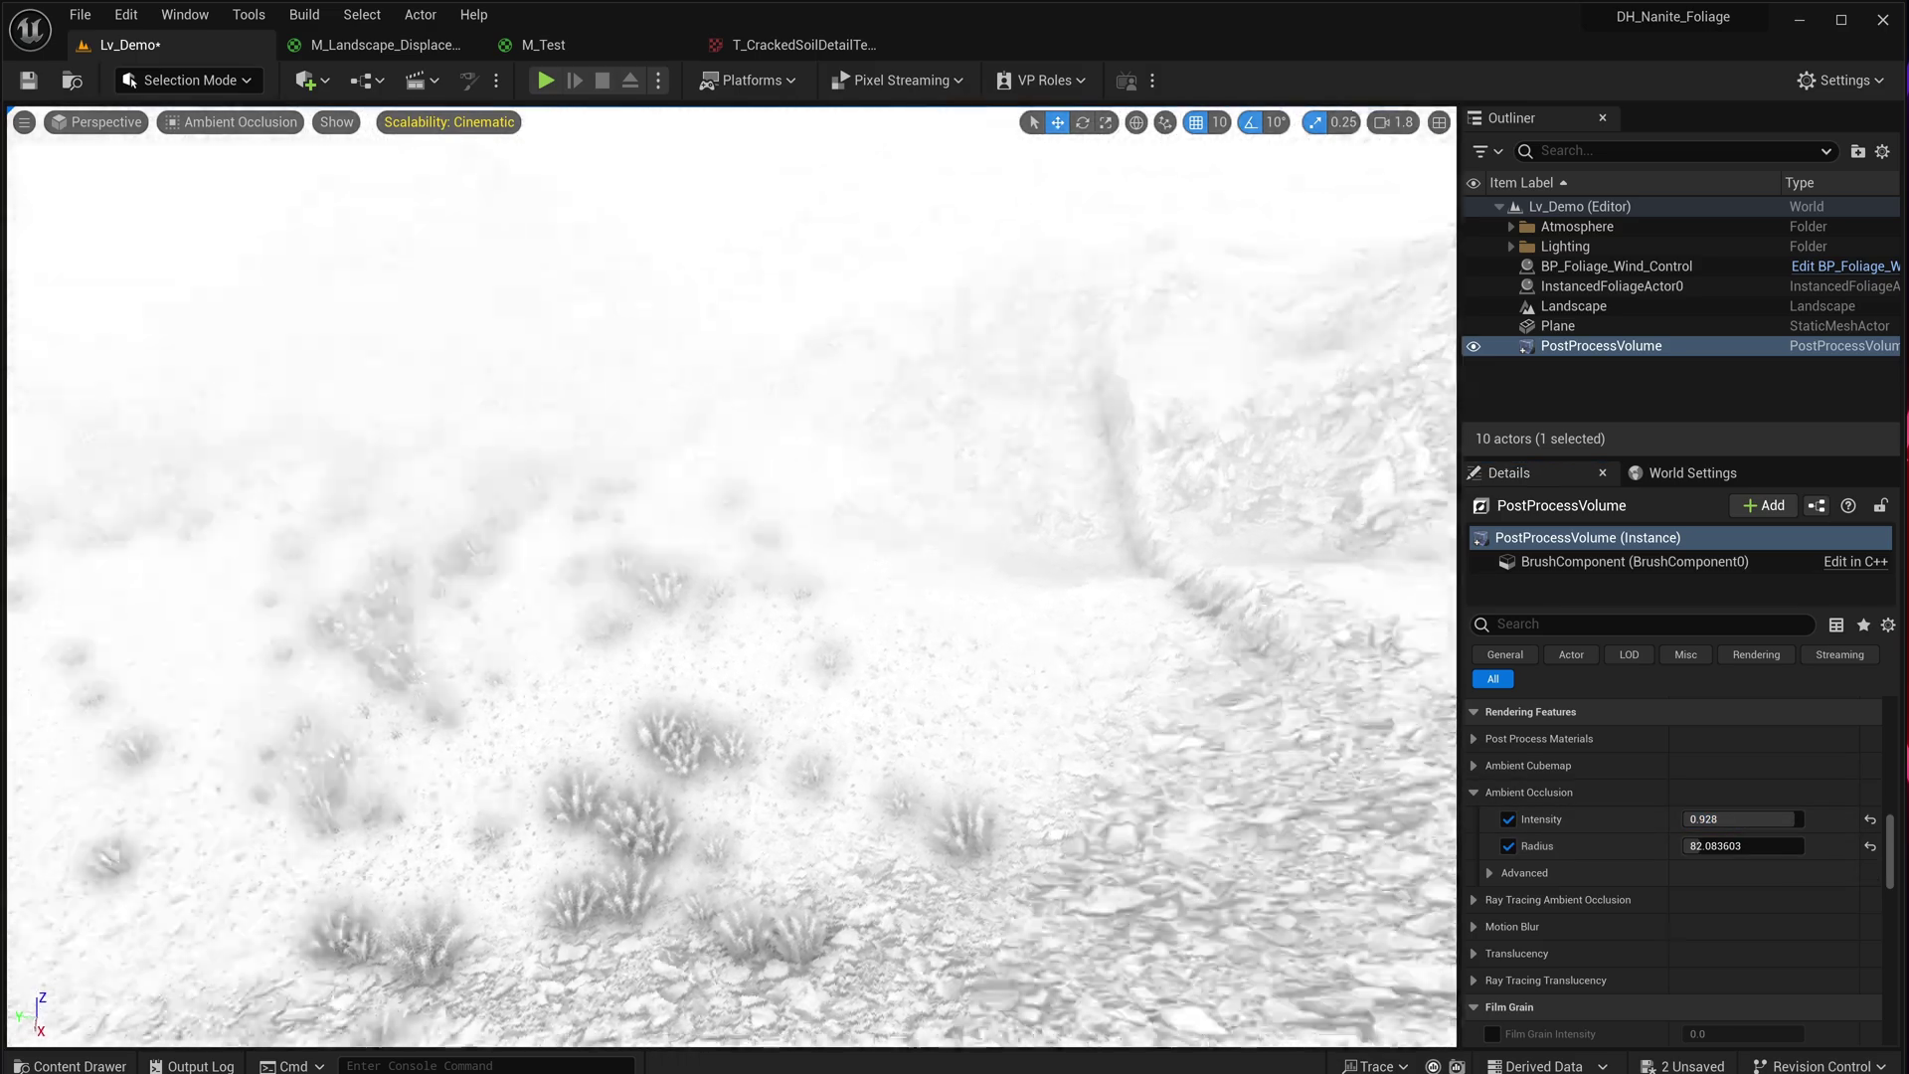
# - Focus the viewport on the Plane and examine it and the surrounding ground in the ambient occlusion buffer
pyautogui.moveTo(731, 577); pyautogui.dragTo(517, 657, button='right')
pyautogui.moveTo(604, 539)
pyautogui.mouseDown(button='right')
pyautogui.moveTo(567, 528)
pyautogui.moveTo(637, 527)
pyautogui.moveTo(587, 537)
pyautogui.moveTo(603, 539)
pyautogui.mouseUp(button='right')
pyautogui.scroll(-3, 604, 539)
pyautogui.doubleClick(1557, 326)
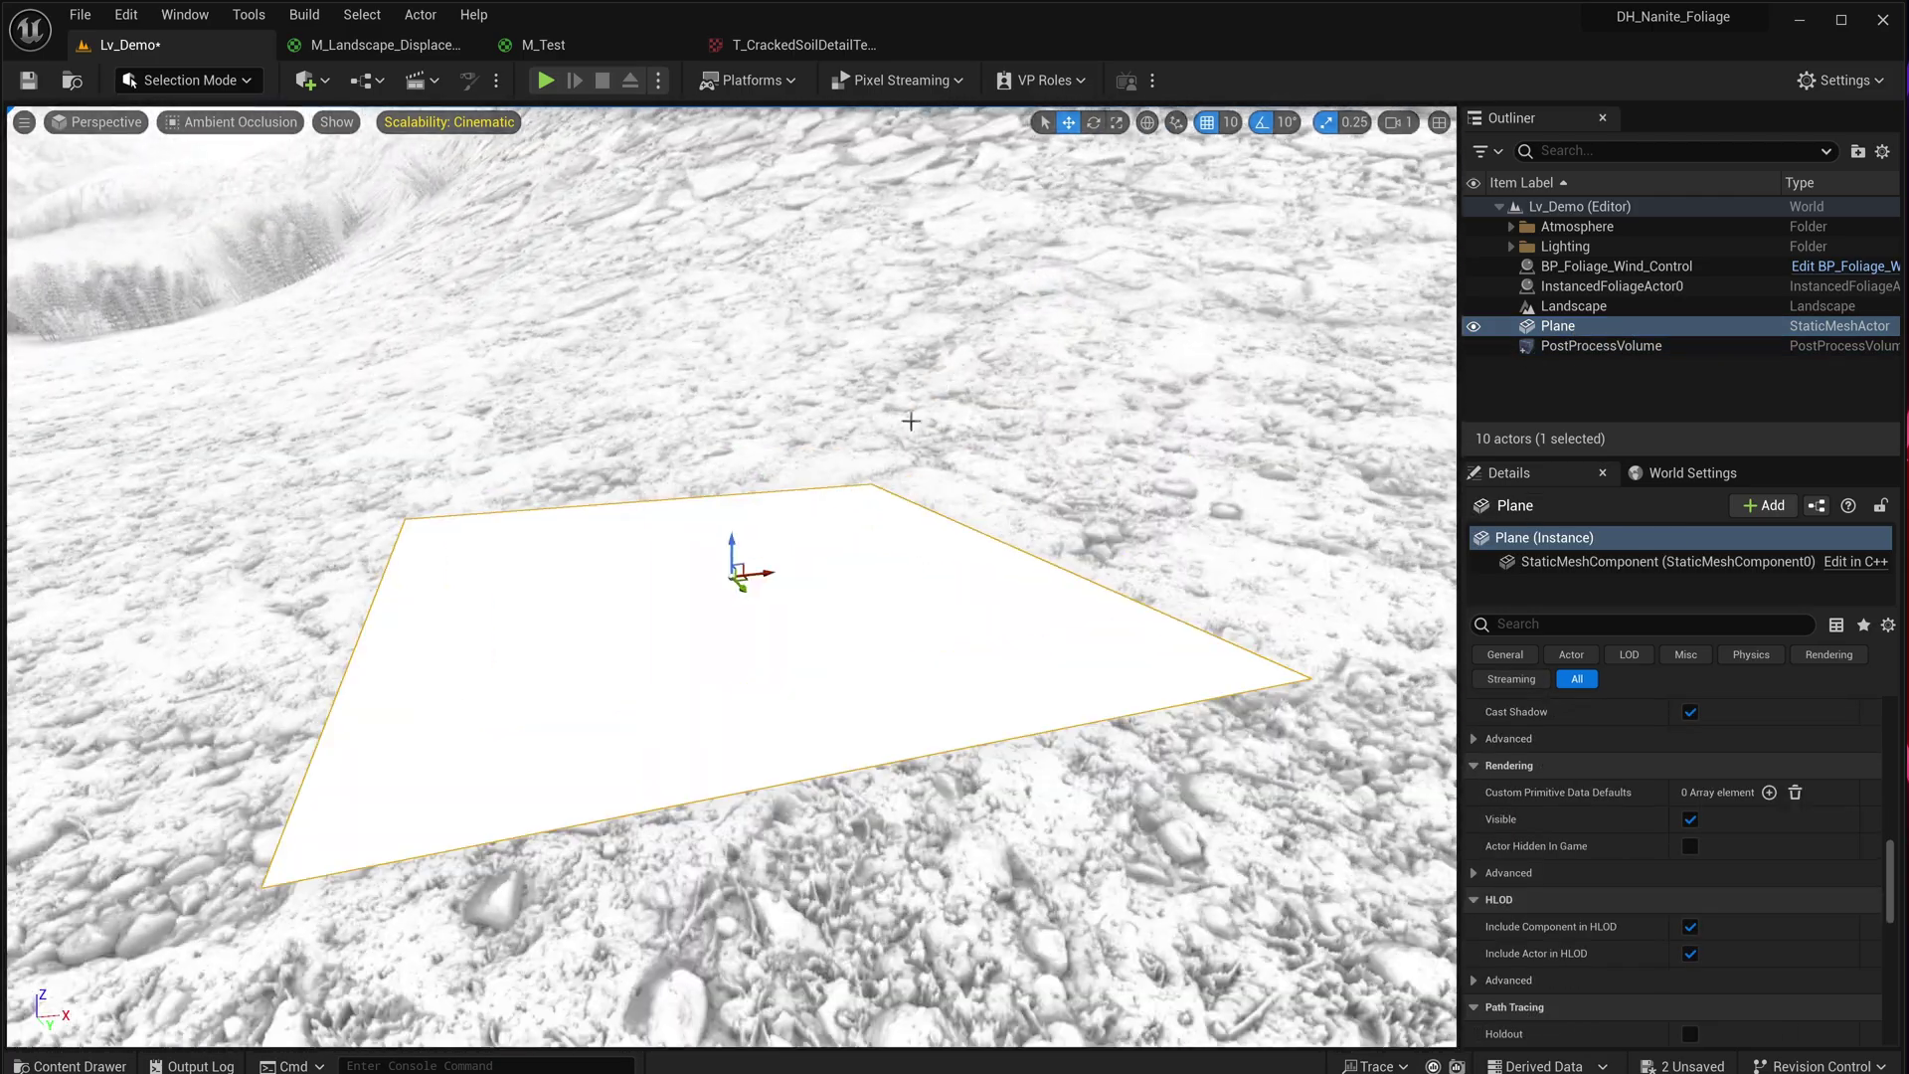
pyautogui.scroll(-1, 911, 420)
pyautogui.moveTo(911, 421); pyautogui.dragTo(935, 487, button='right')
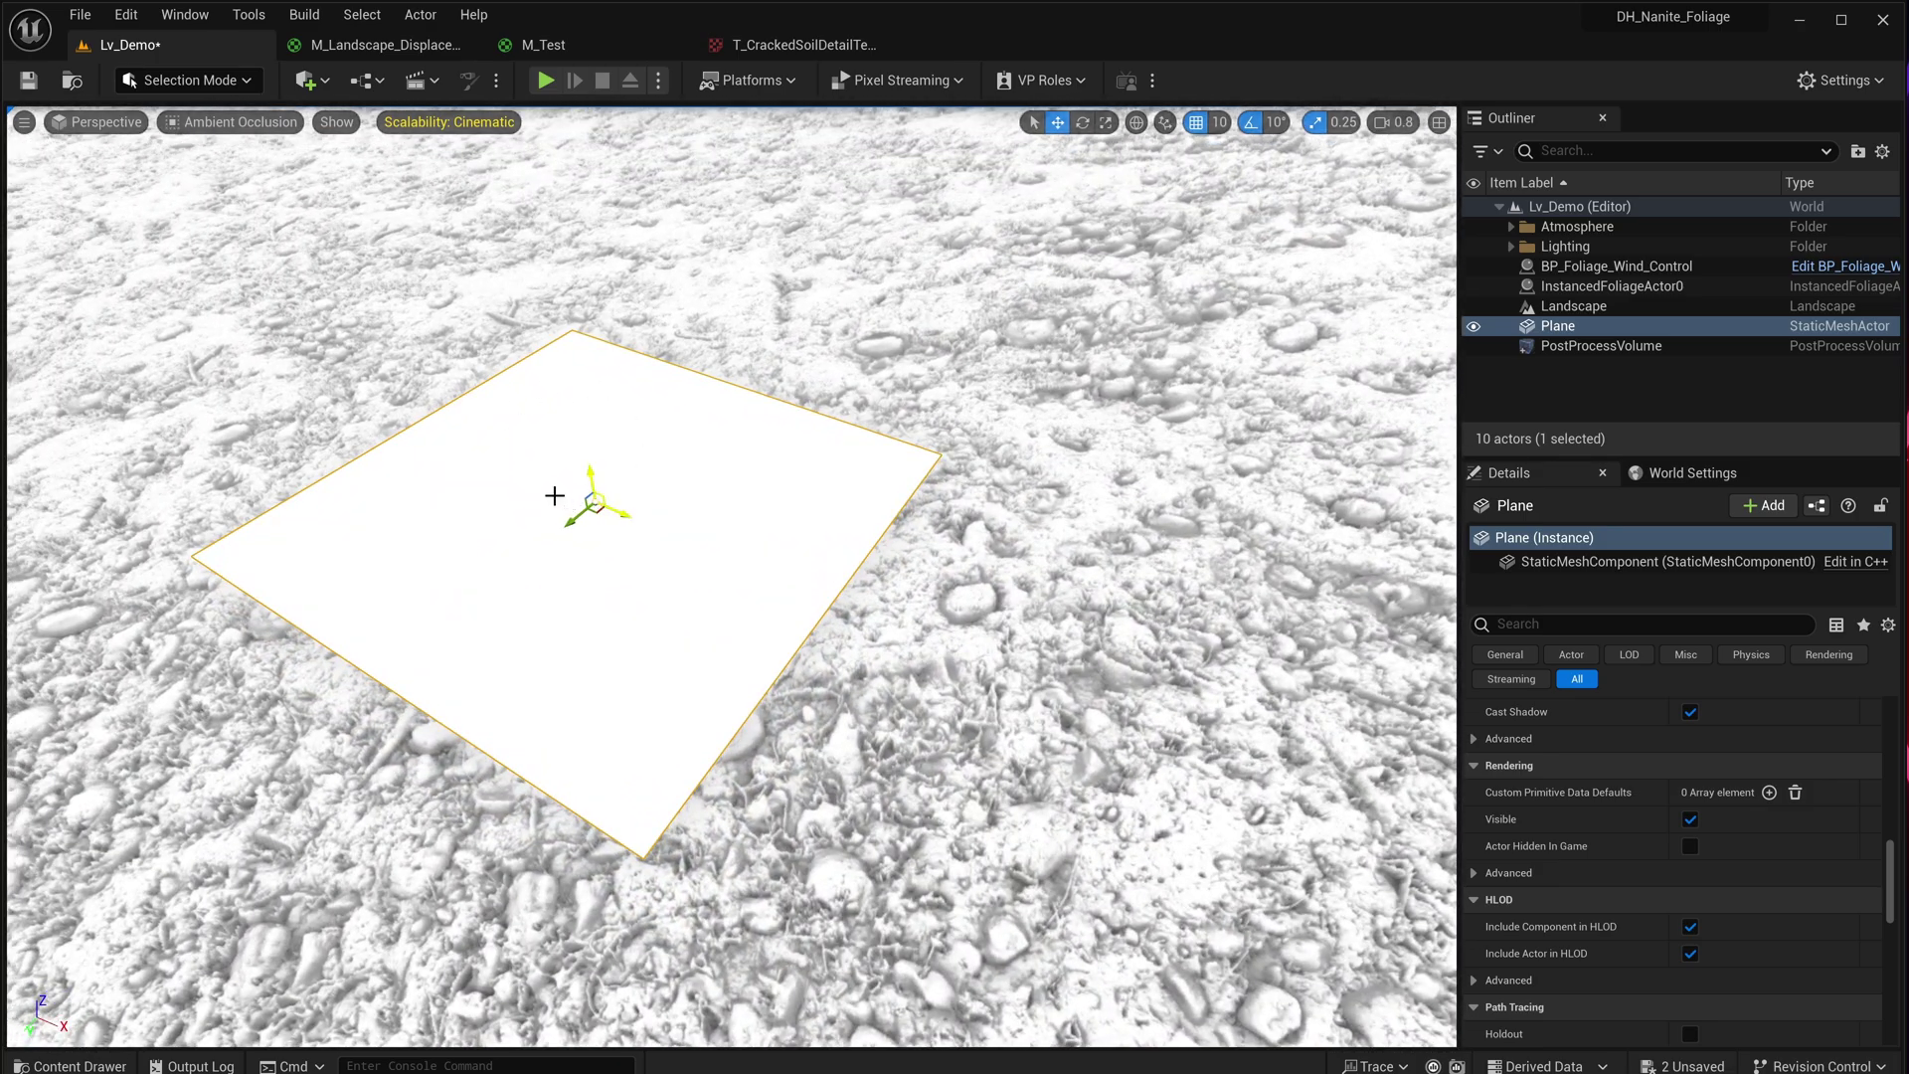
# - Switch to the Material Ambient Occlusion buffer visualization and examine the Plane and the surrounding landscape in it
pyautogui.moveTo(555, 495); pyautogui.dragTo(418, 577, button='right')
pyautogui.moveTo(776, 572); pyautogui.dragTo(542, 597, button='right')
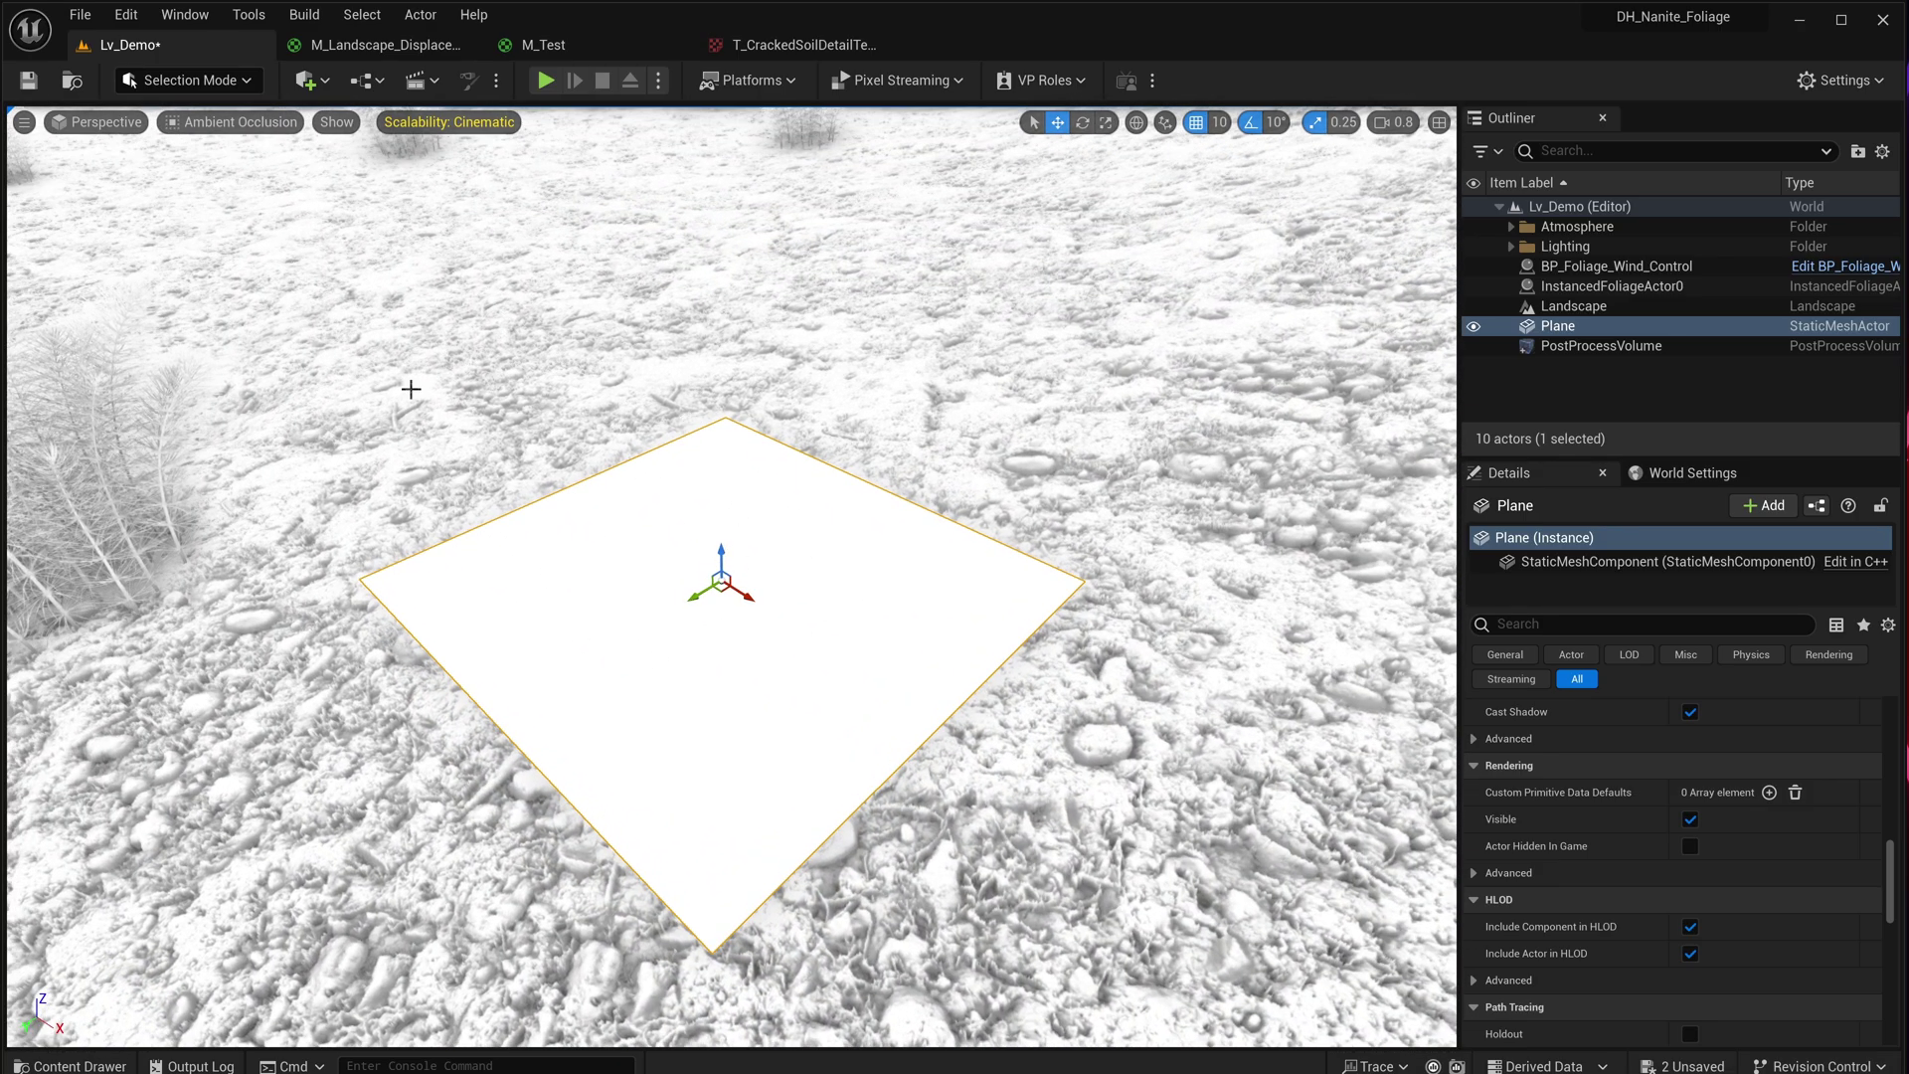
pyautogui.click(231, 122)
pyautogui.moveTo(299, 415)
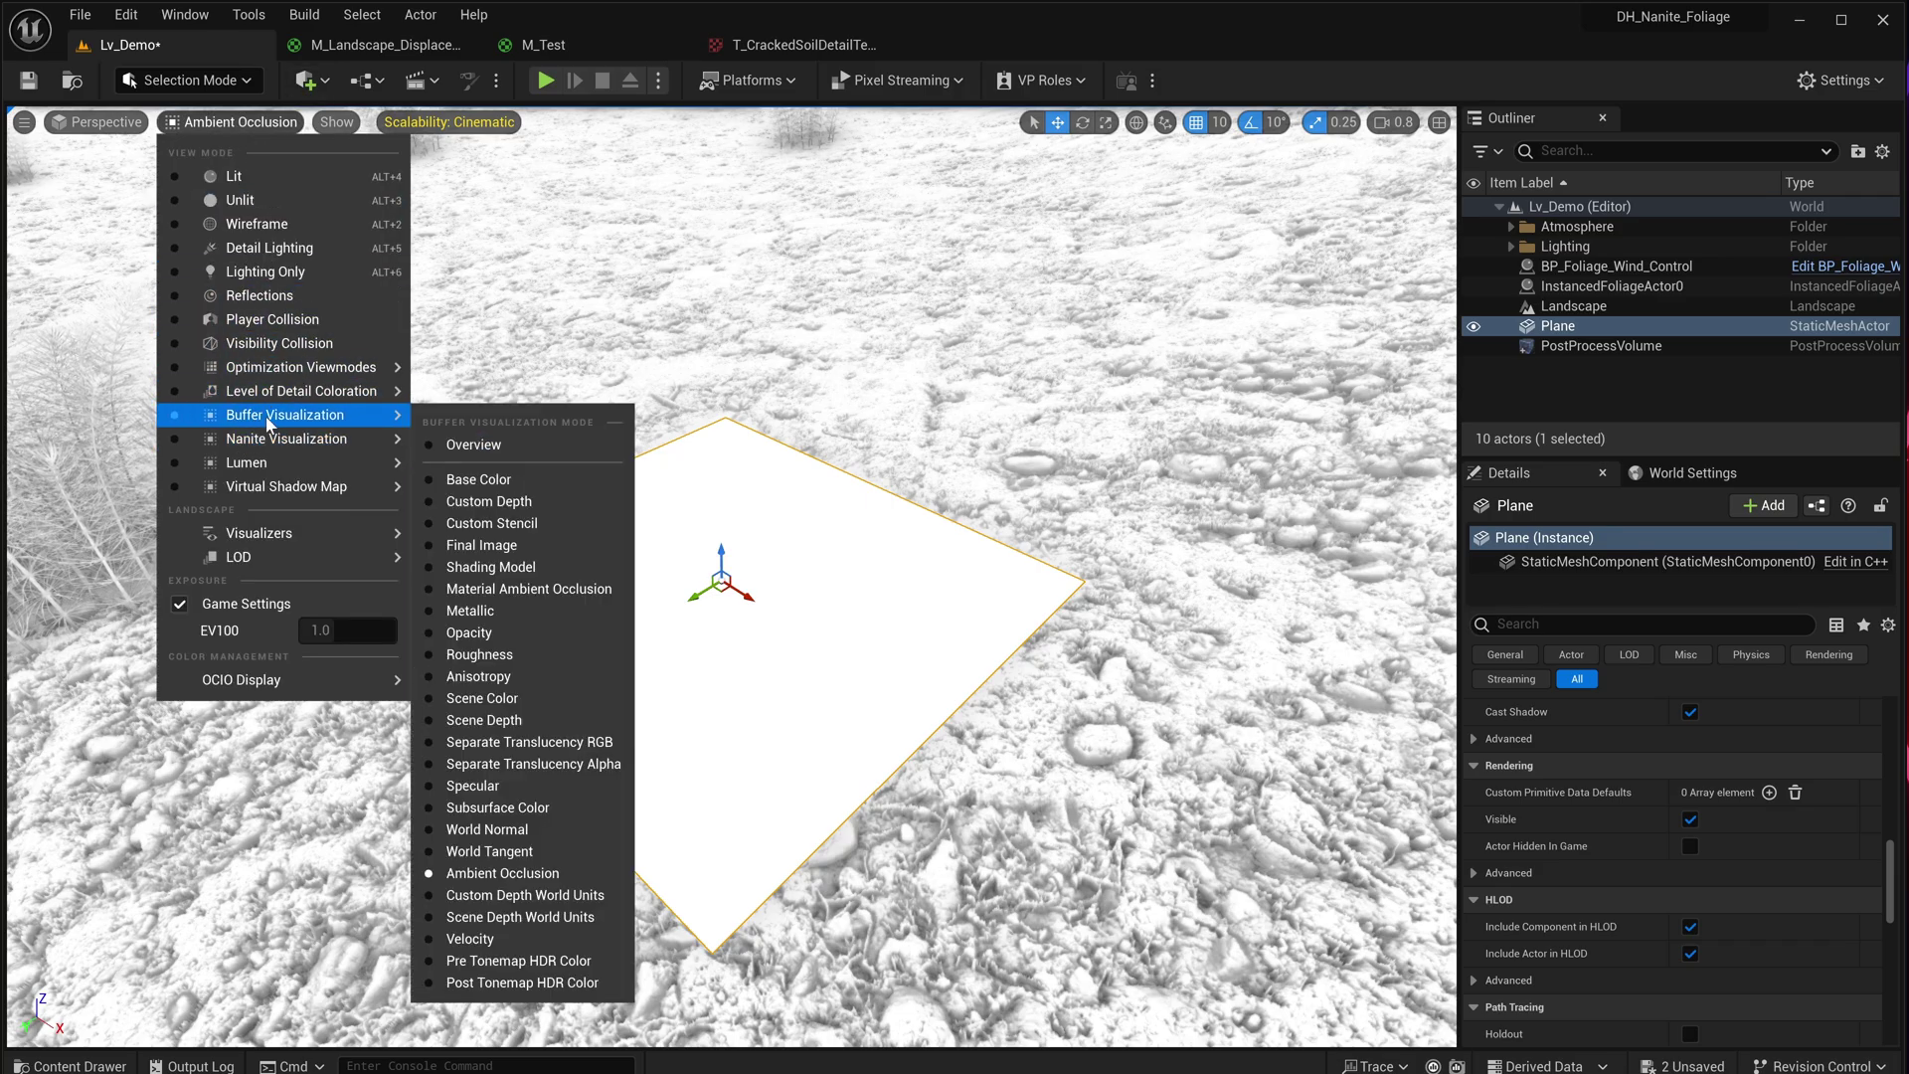
pyautogui.click(499, 588)
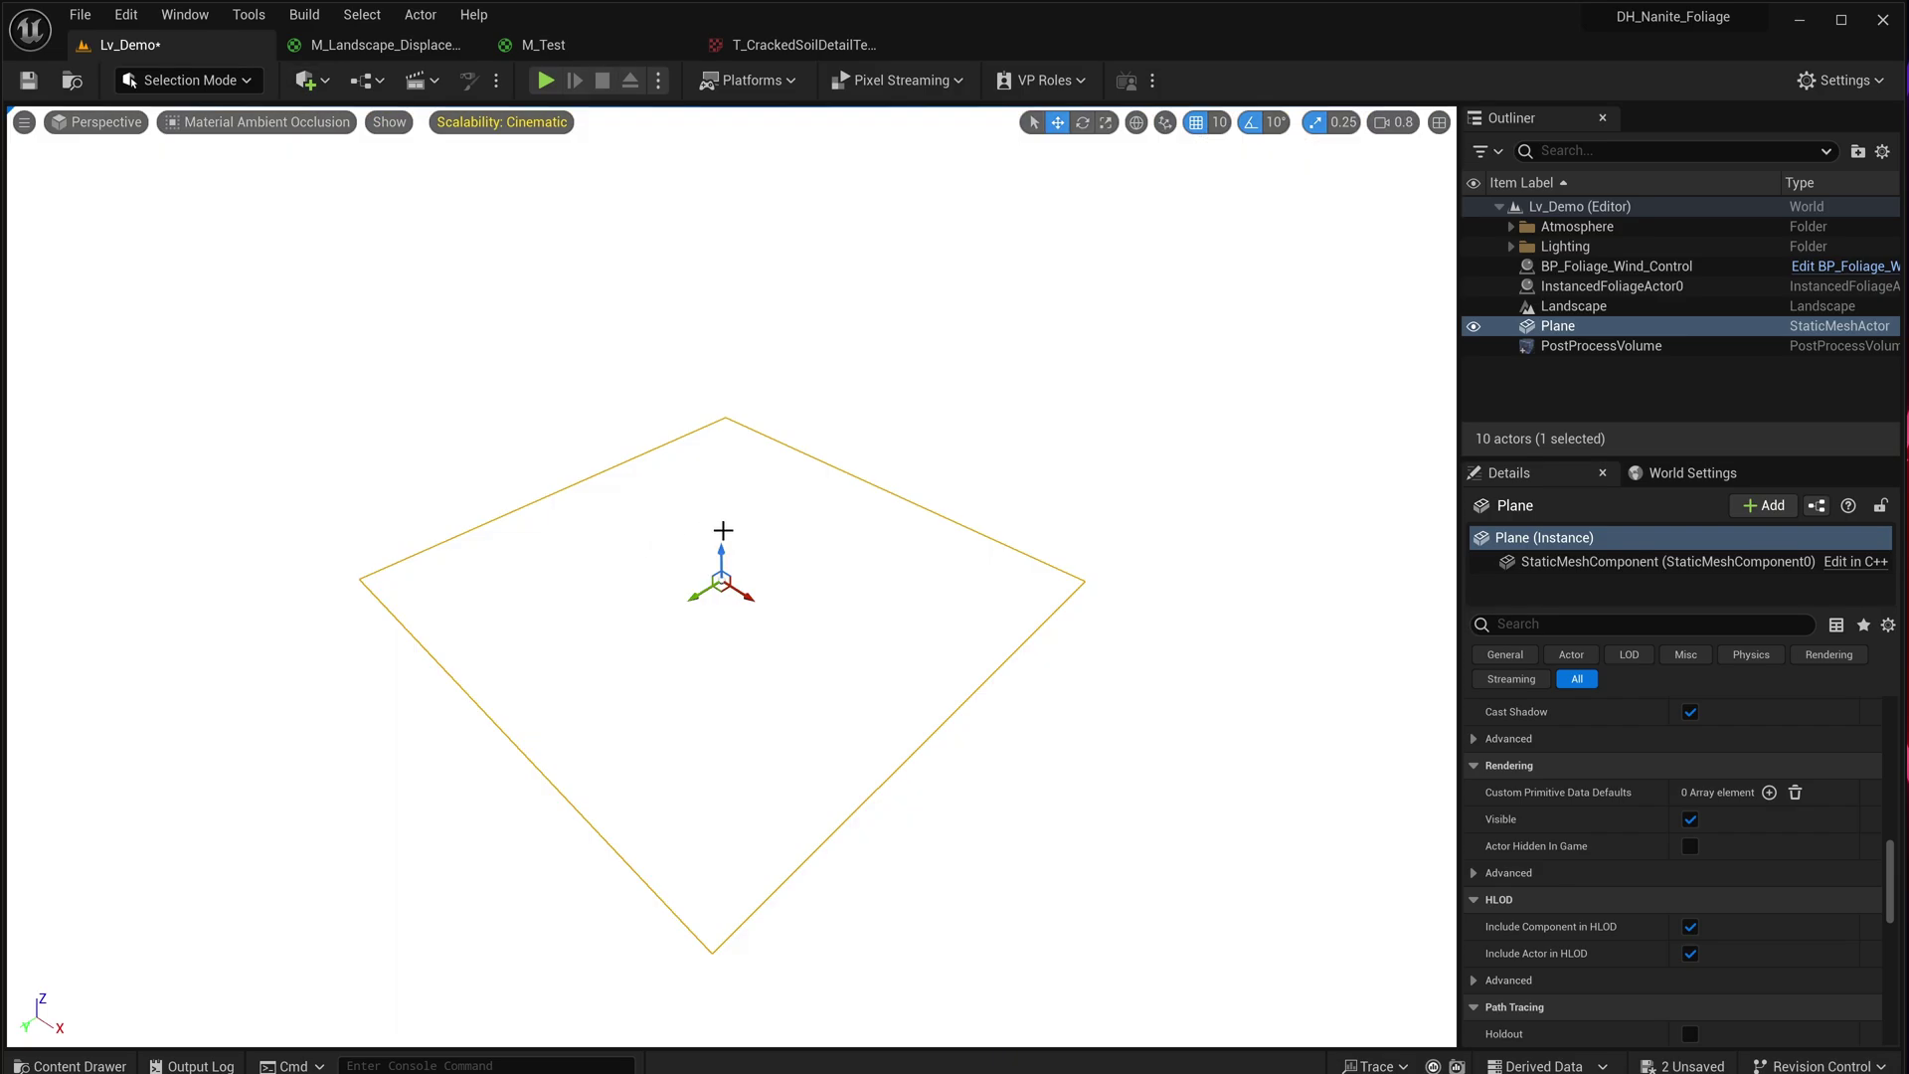
pyautogui.moveTo(722, 530); pyautogui.dragTo(1013, 707, button='right')
pyautogui.press('w')
pyautogui.press('s')
pyautogui.press('w')
pyautogui.press('s')
pyautogui.scroll(-1, 749, 656)
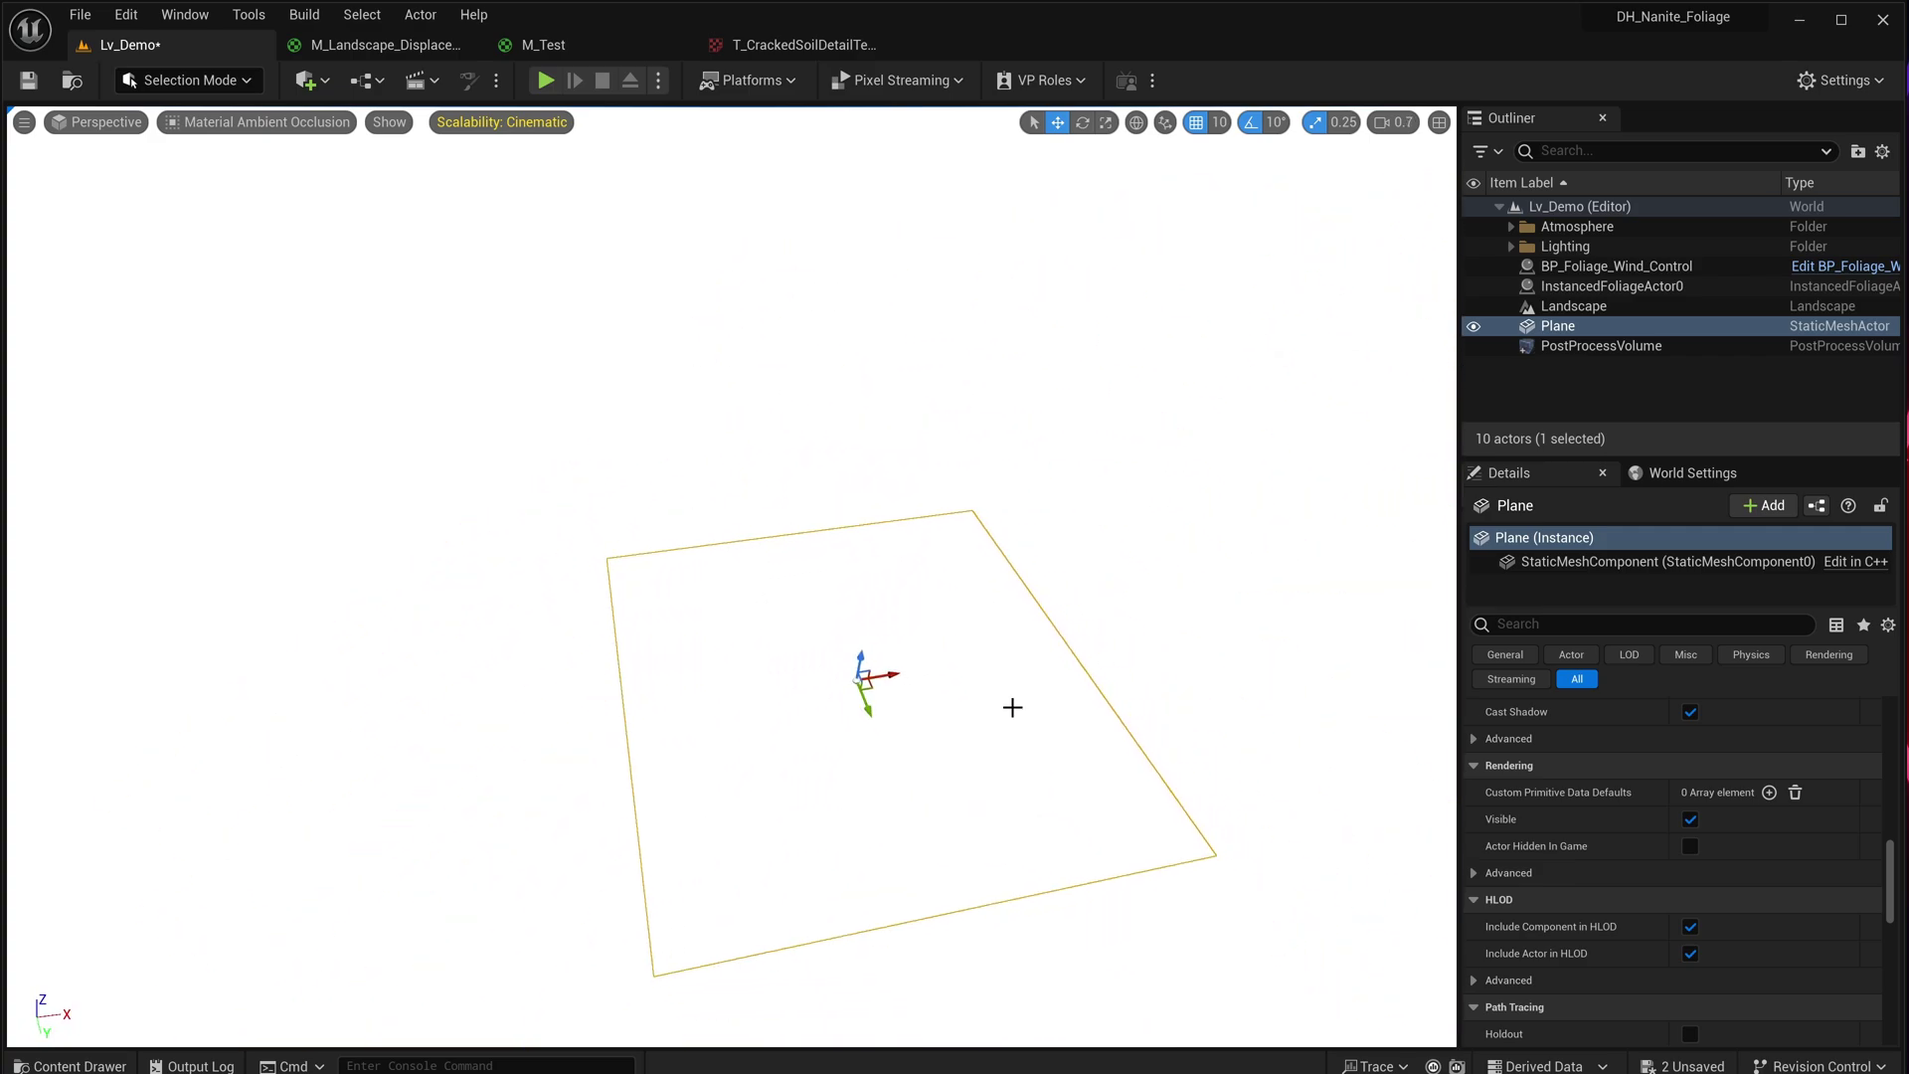
# - Inspect in the M_Test material graph how the mask texture's red channel feeds MF_AO and the Ambient Occlusion input
pyautogui.click(557, 50)
pyautogui.moveTo(788, 522); pyautogui.dragTo(1091, 525, button='right')
pyautogui.scroll(-1, 810, 613)
pyautogui.moveTo(700, 624); pyautogui.dragTo(904, 587, button='right')
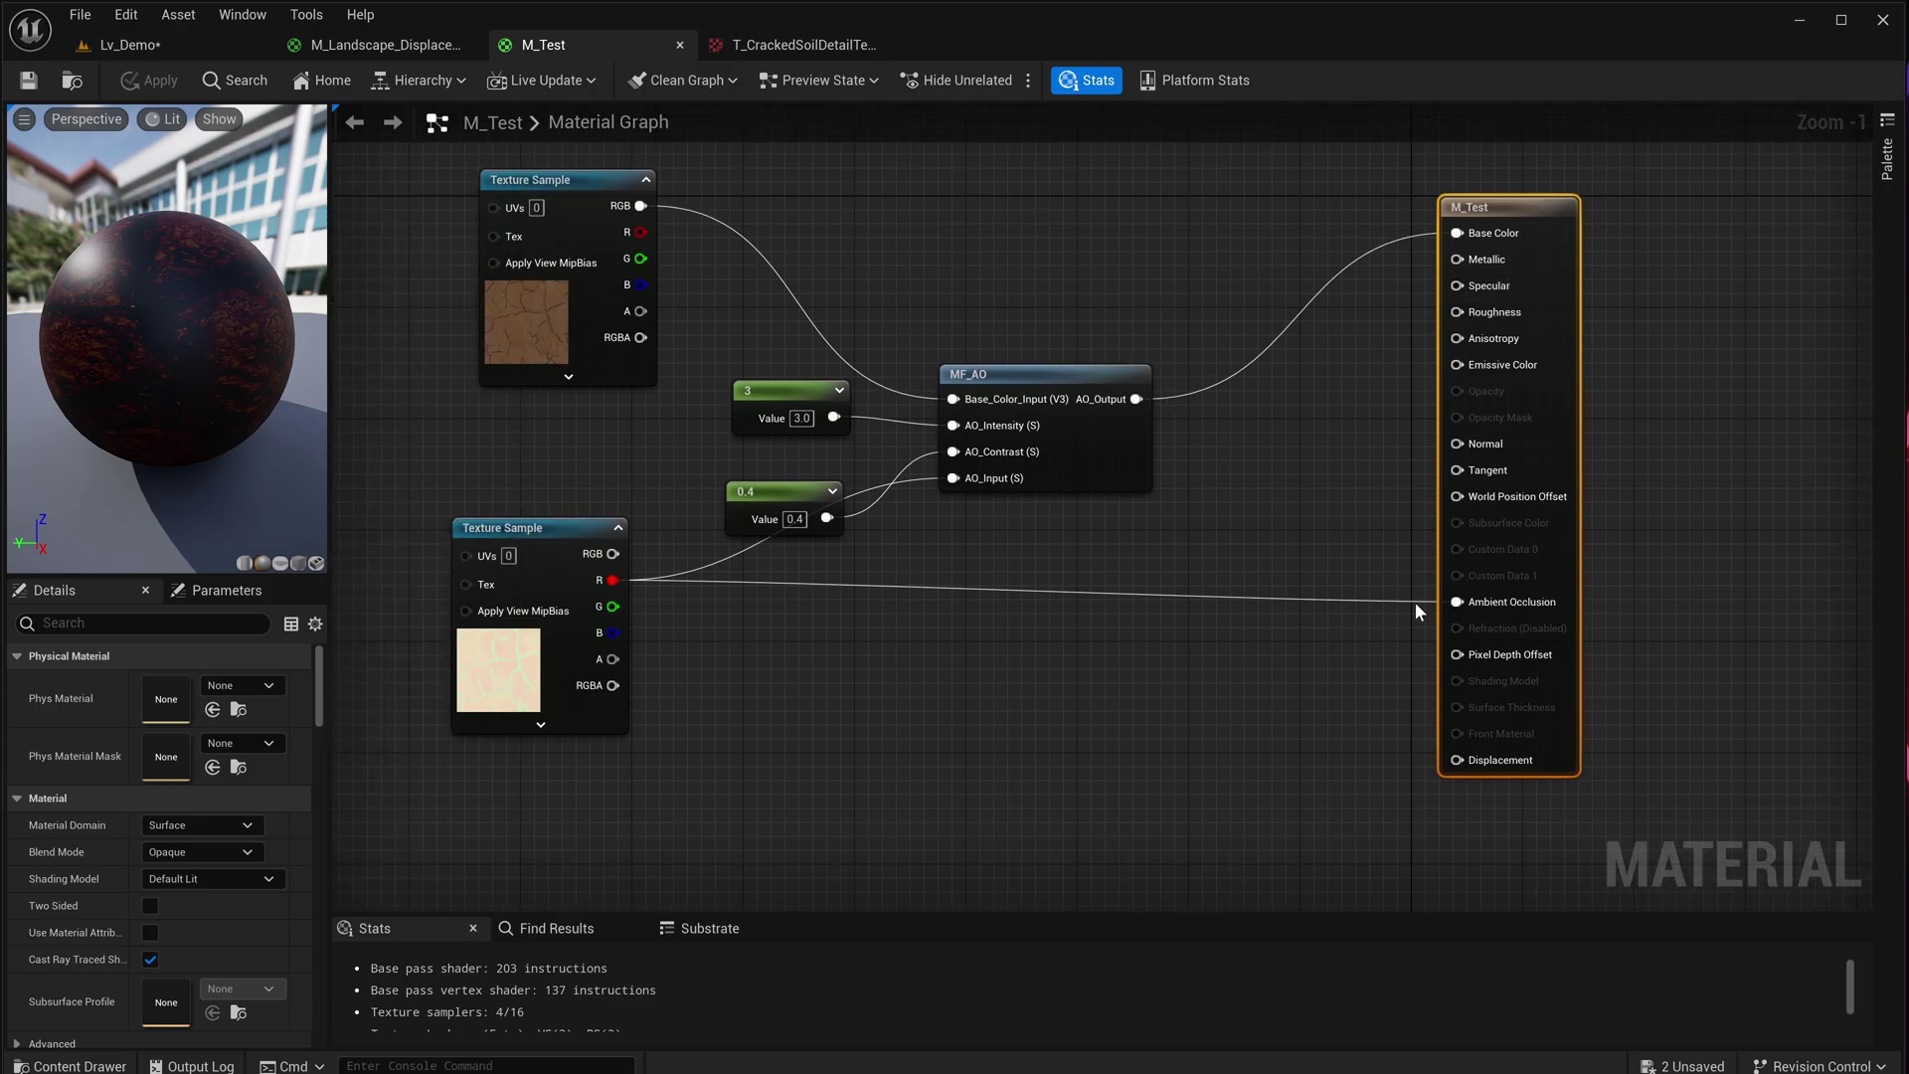
pyautogui.click(1420, 539)
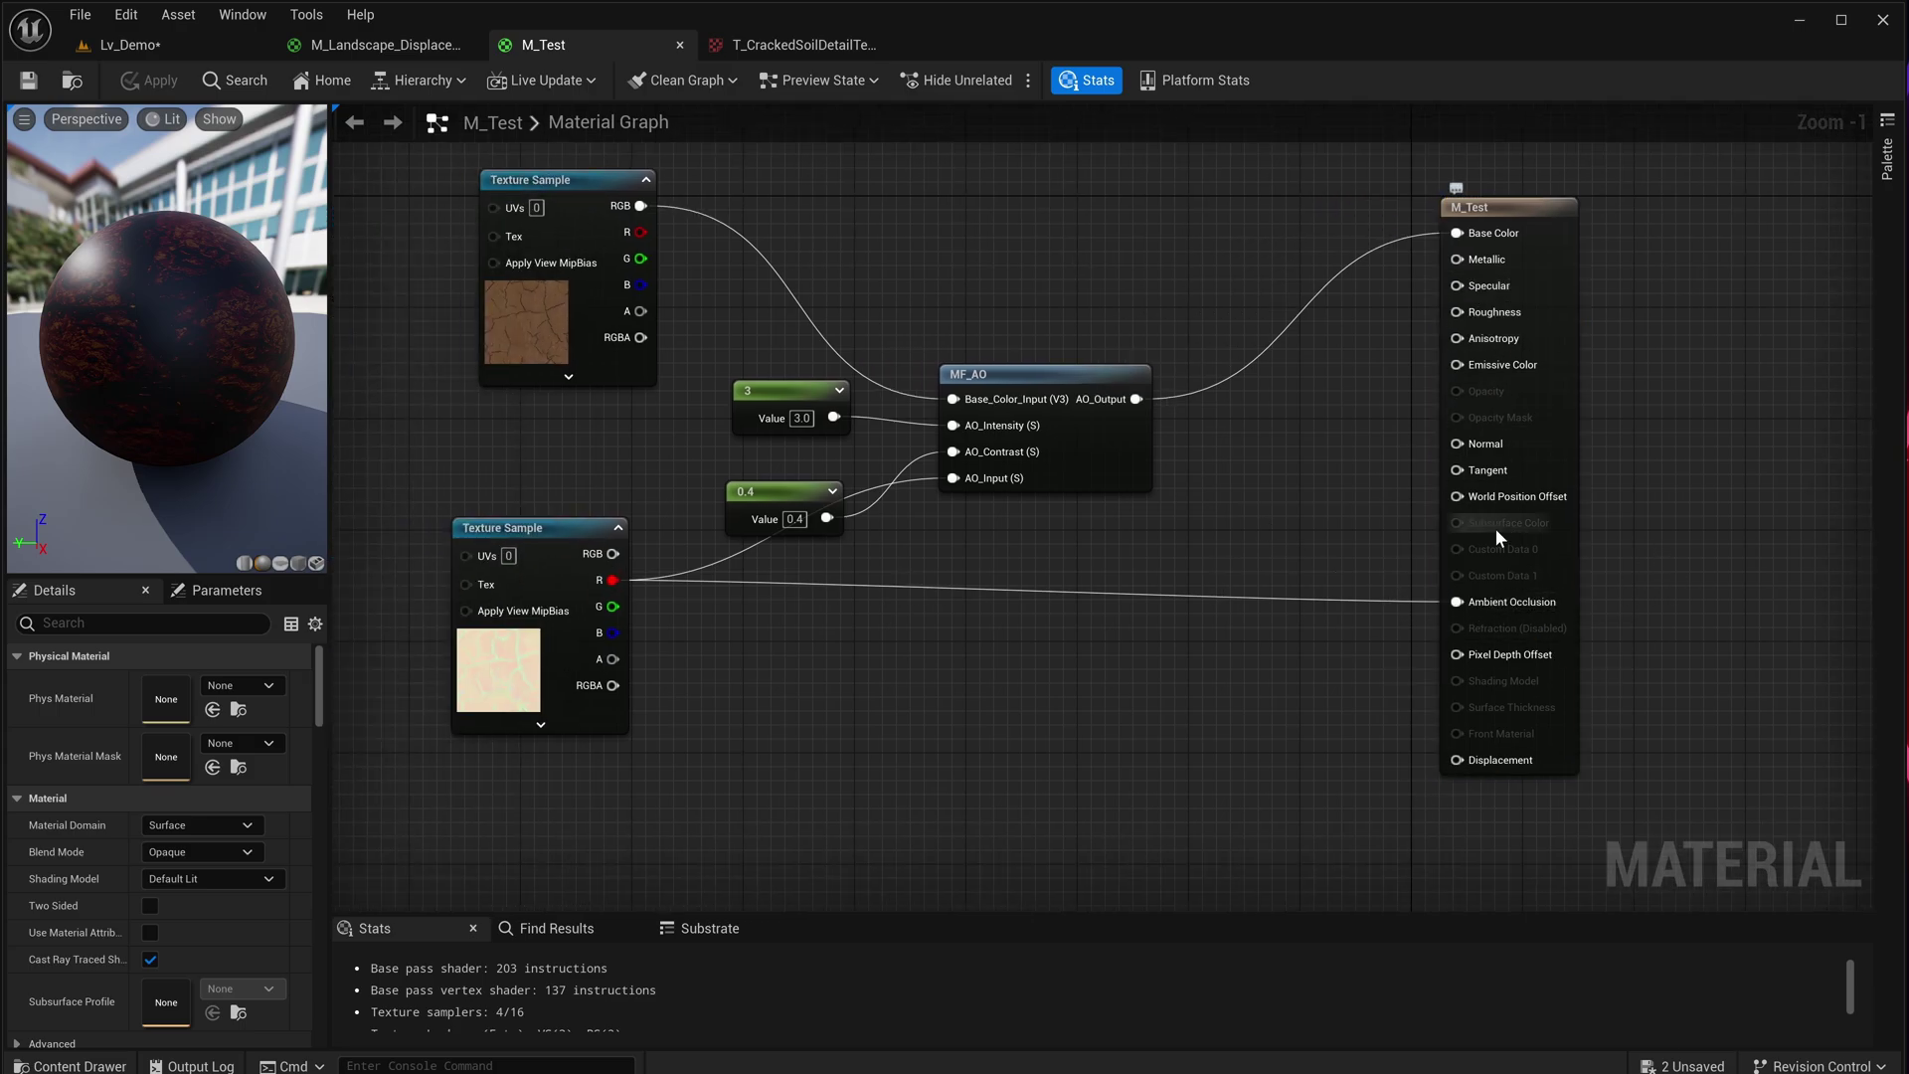
pyautogui.moveTo(1498, 537)
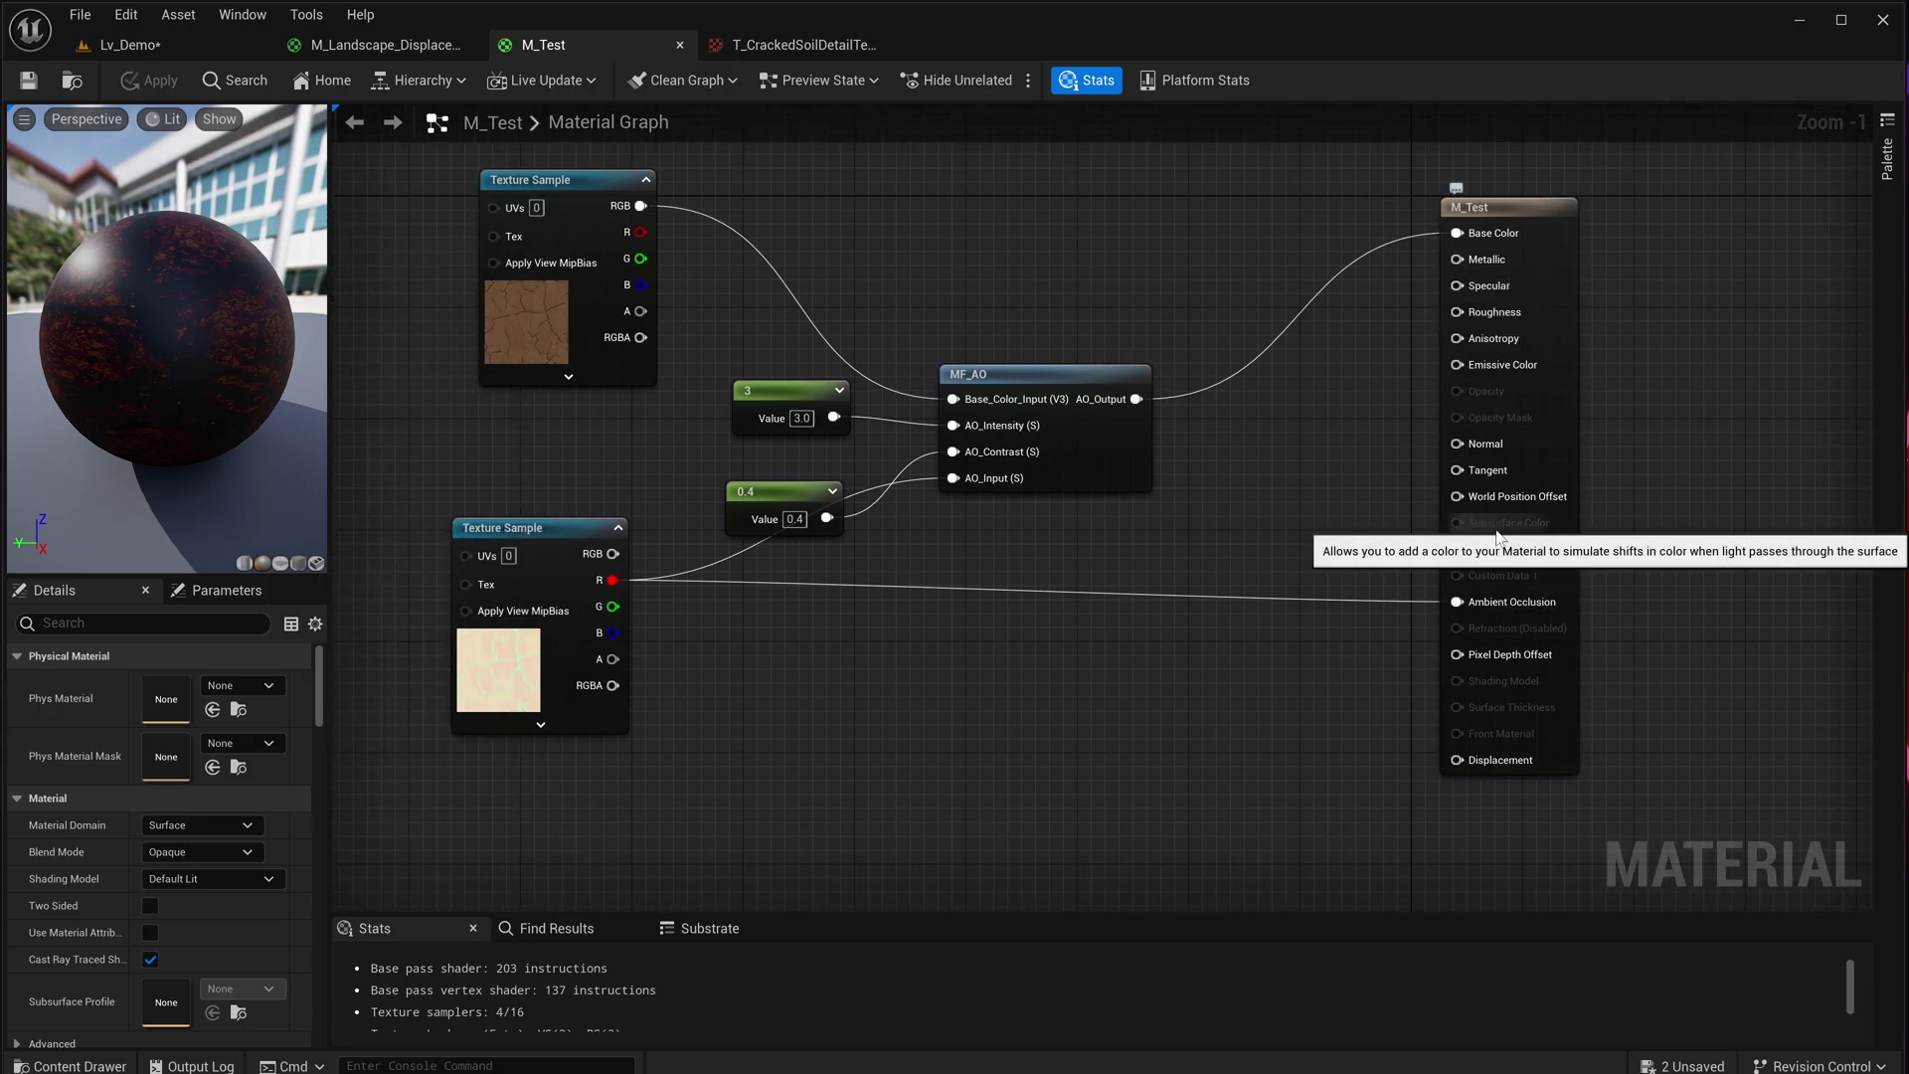
# - Return to the Lv_Demo level and compare the rocky slope in the Ambient Occlusion buffer and in Lit view
pyautogui.click(163, 54)
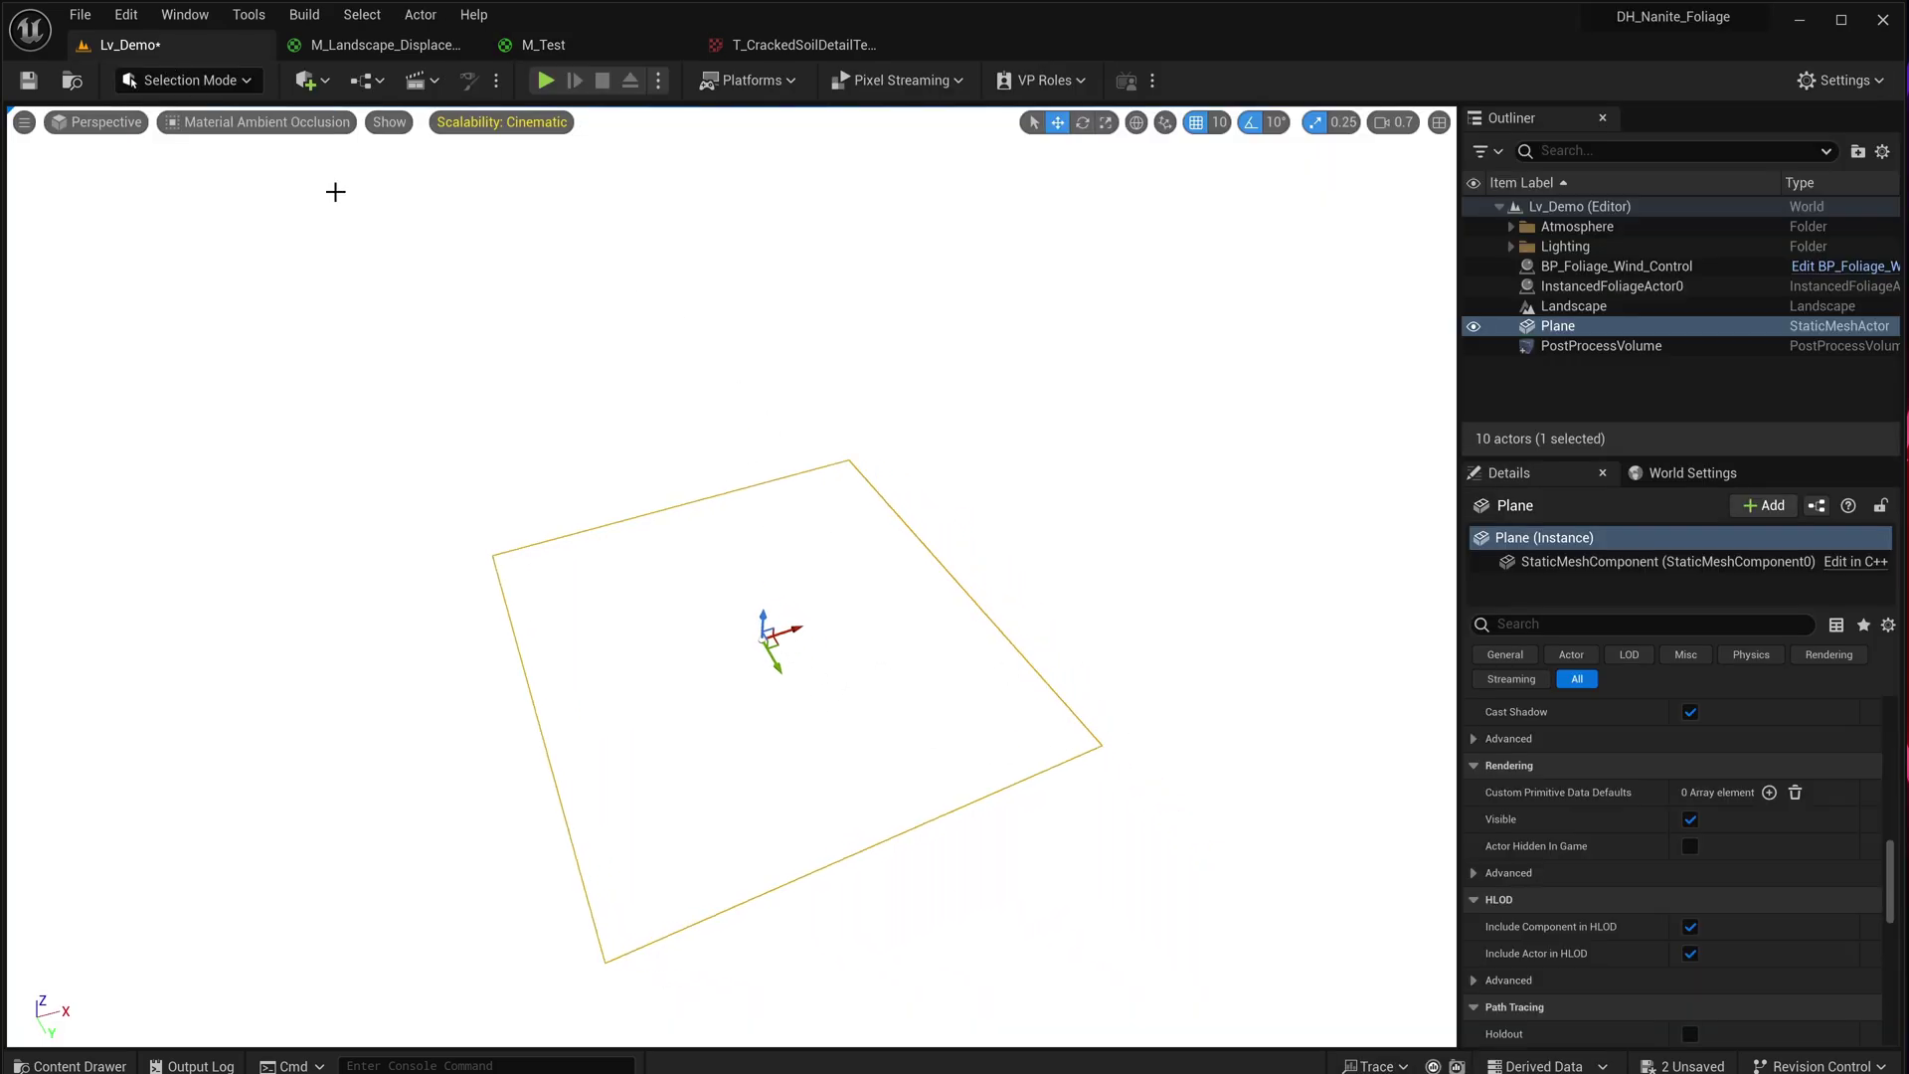
pyautogui.click(302, 124)
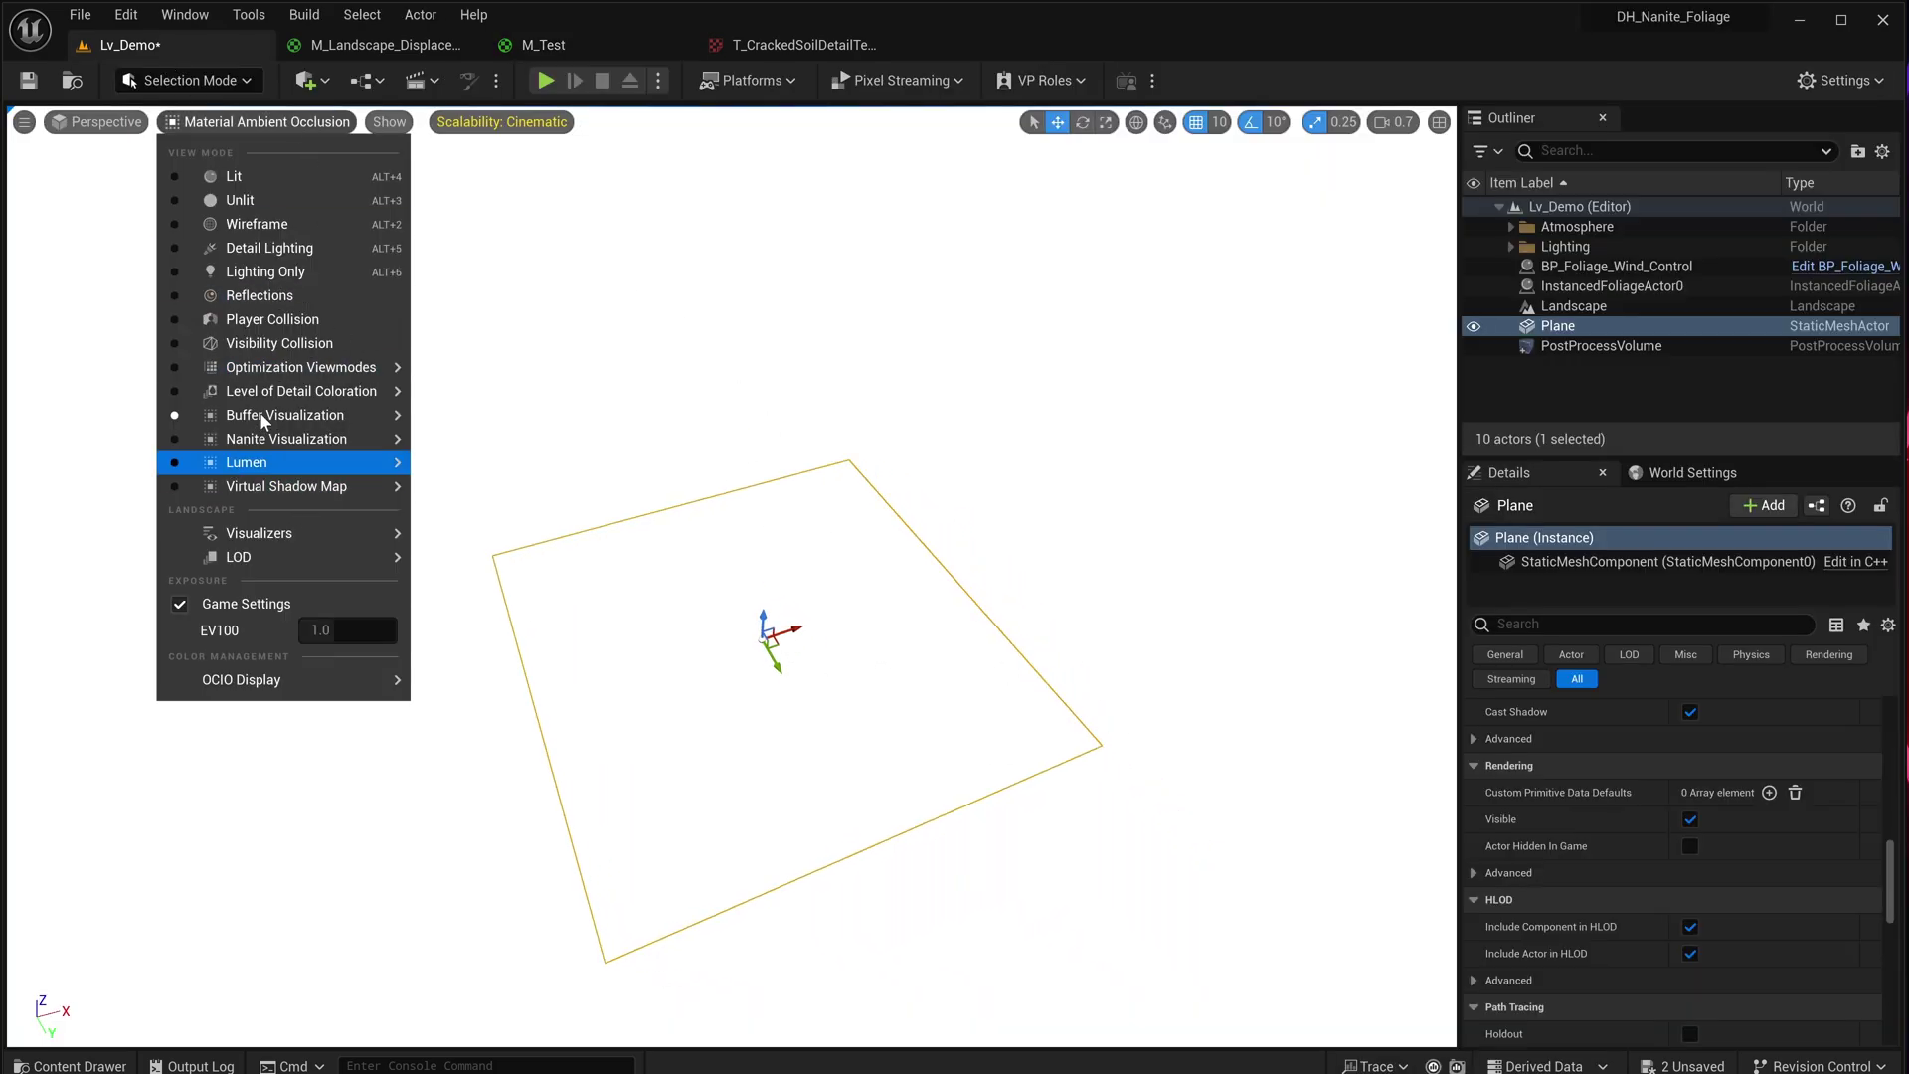
pyautogui.moveTo(353, 418)
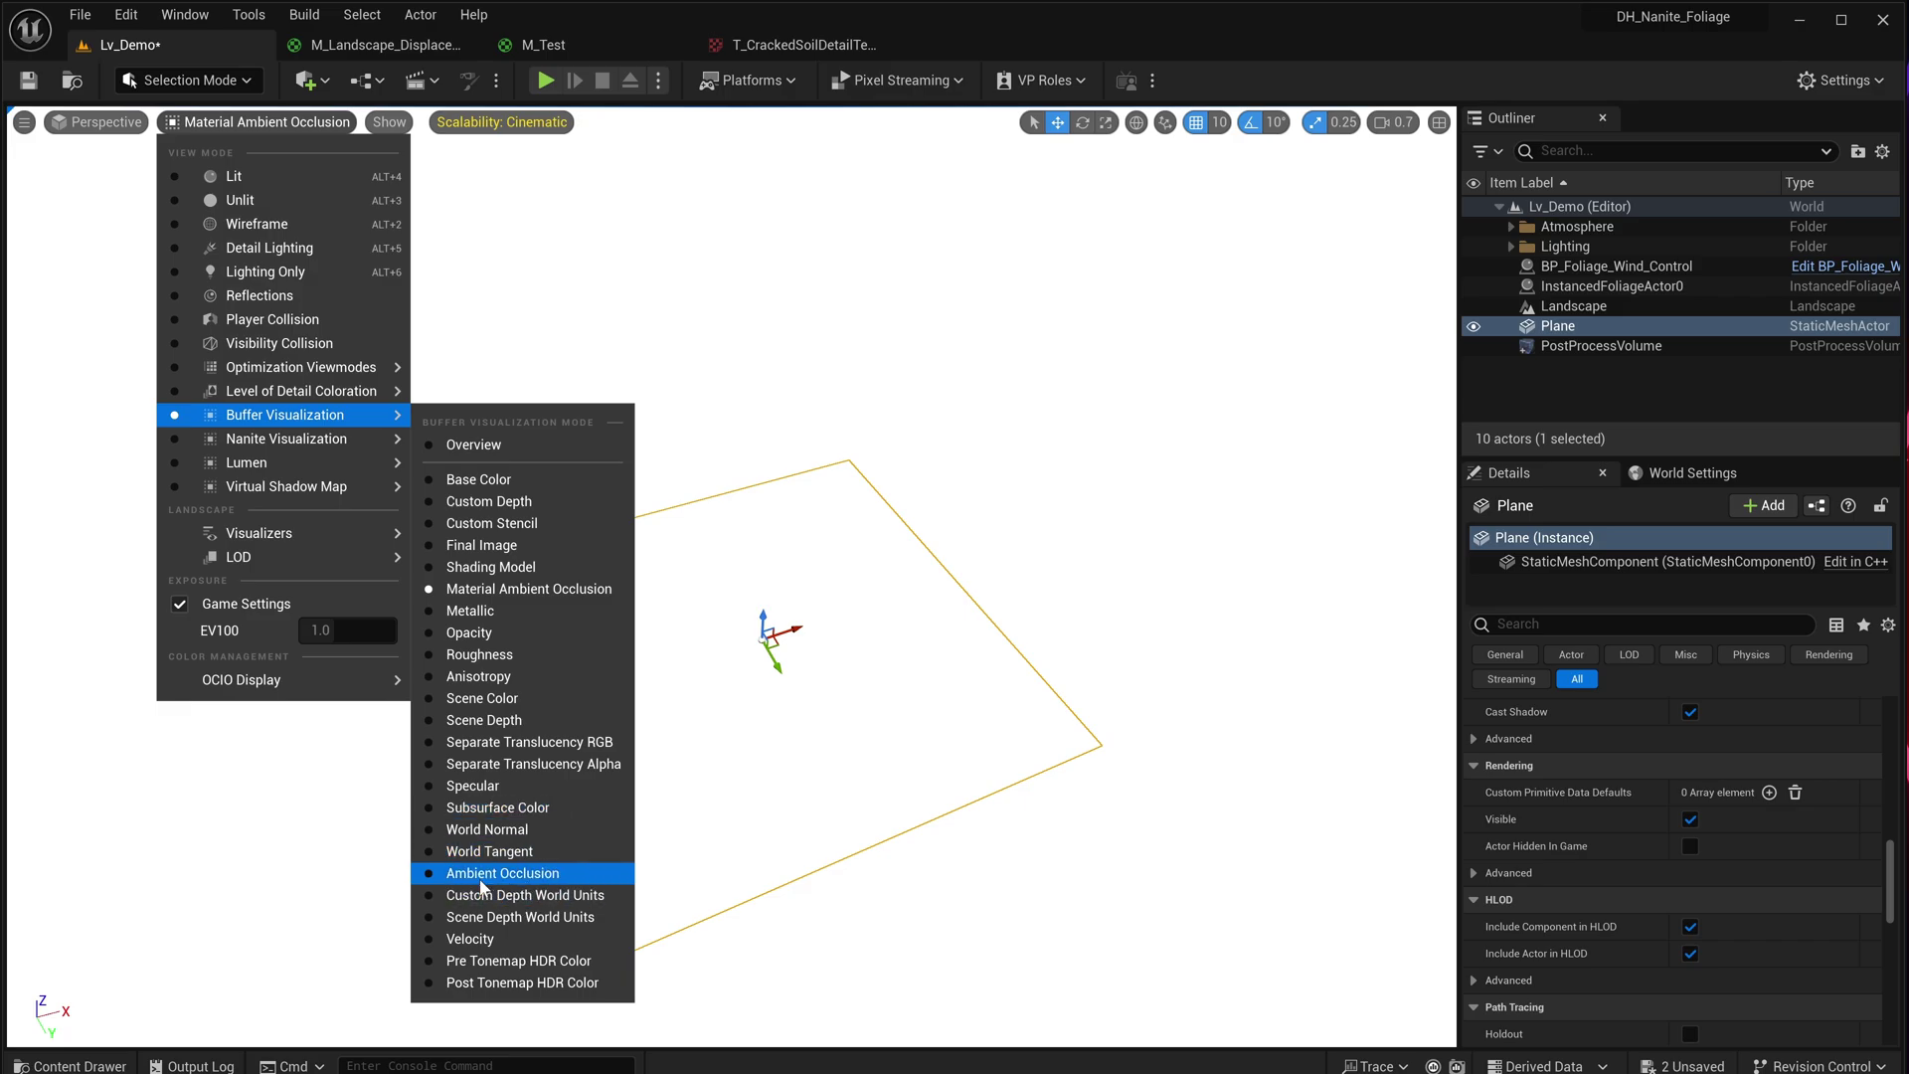
pyautogui.click(502, 874)
pyautogui.moveTo(881, 681); pyautogui.dragTo(1263, 641, button='right')
pyautogui.moveTo(739, 638); pyautogui.dragTo(756, 324, button='right')
pyautogui.moveTo(801, 497); pyautogui.dragTo(875, 647, button='right')
pyautogui.press('w')
pyautogui.click(217, 124)
pyautogui.click(233, 175)
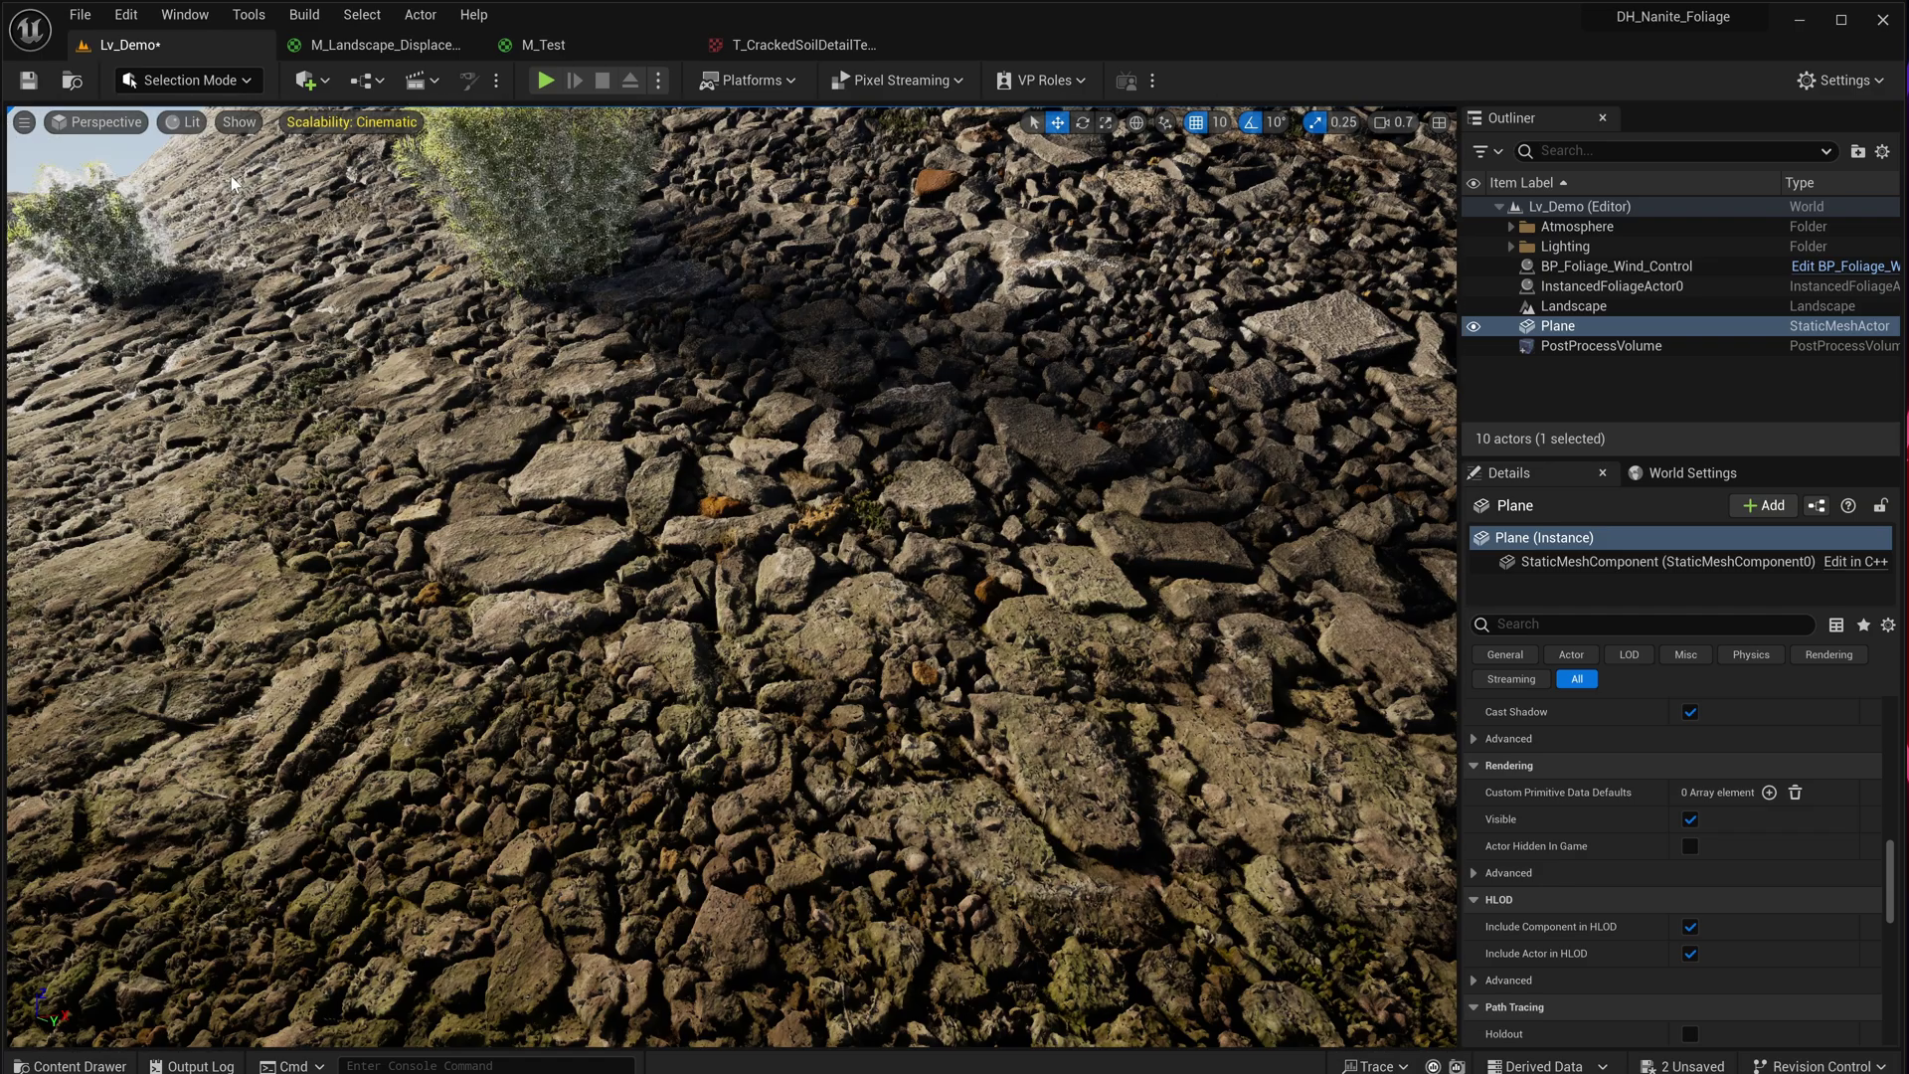
pyautogui.moveTo(440, 686); pyautogui.dragTo(268, 682, button='right')
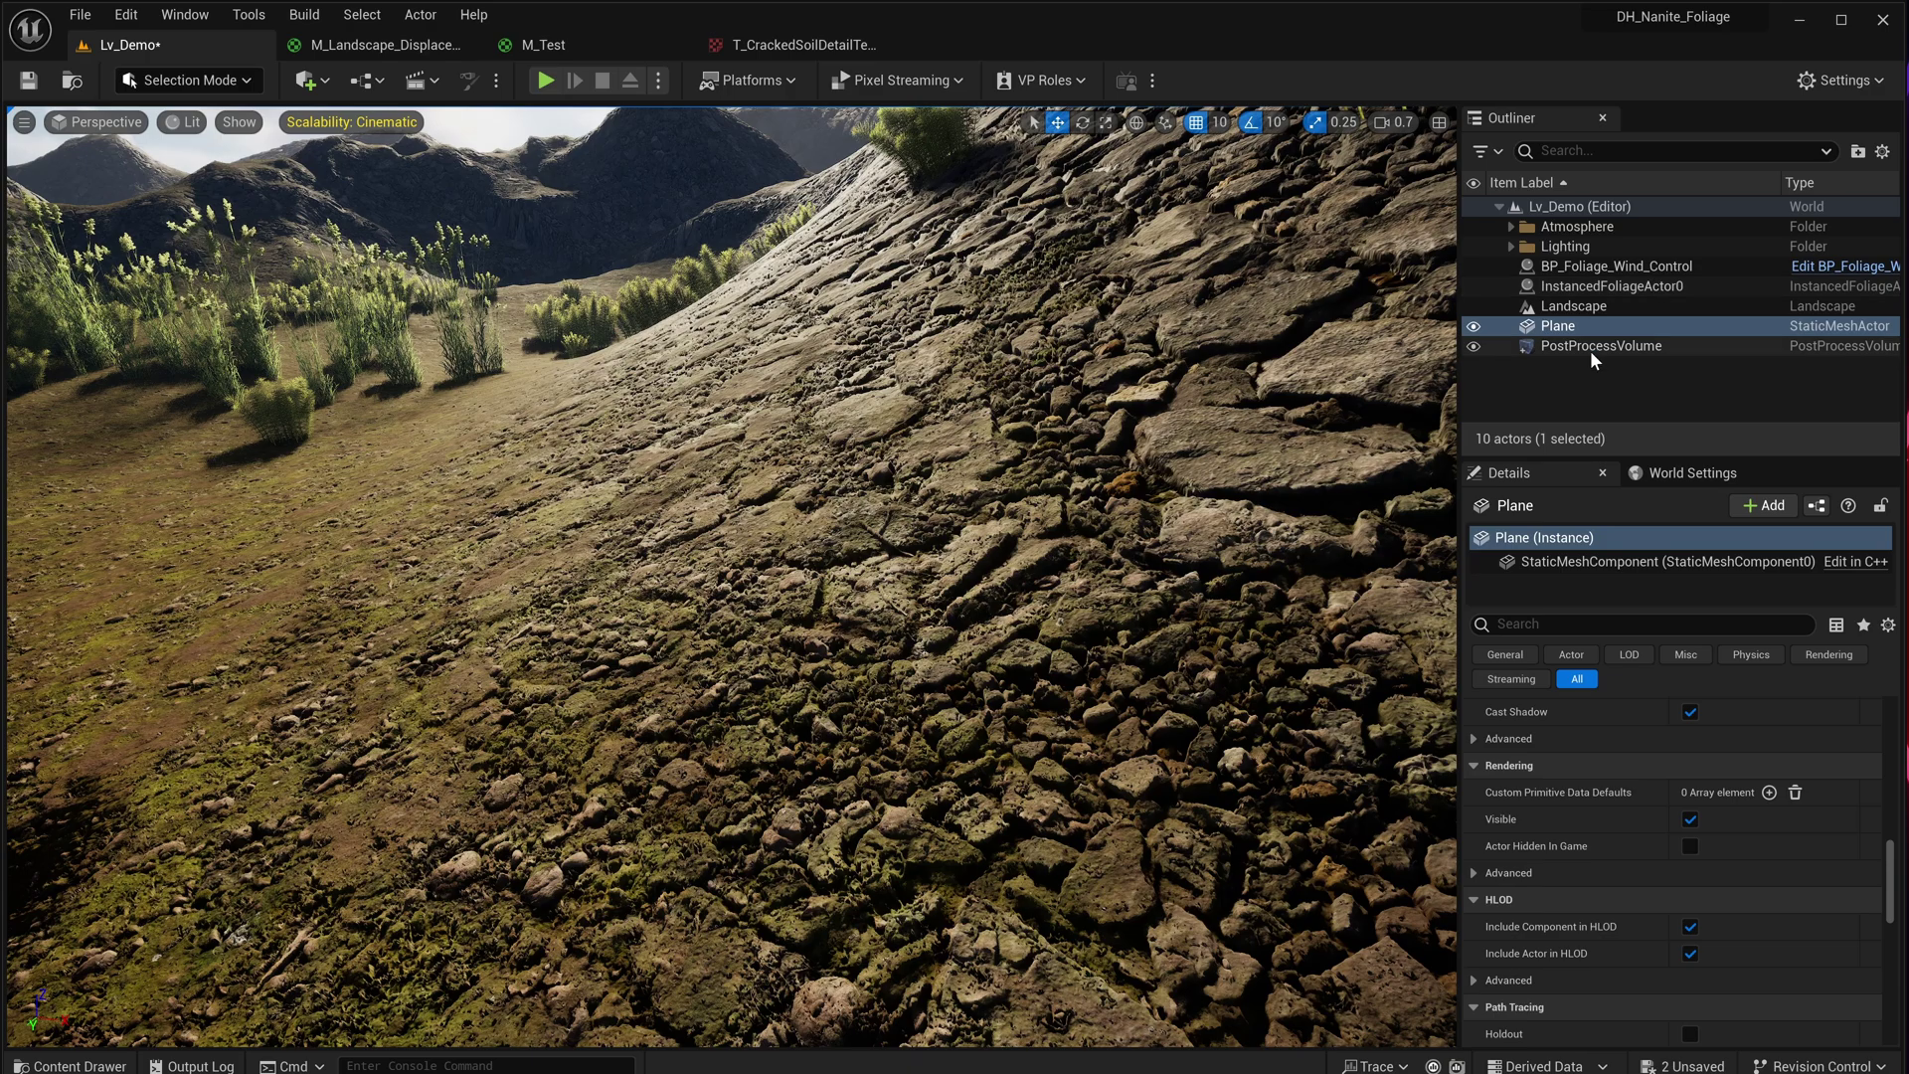
# - Set both the Global Illumination and the Reflections method of the PostProcessVolume to Lumen
pyautogui.click(1601, 345)
pyautogui.scroll(5, 1663, 756)
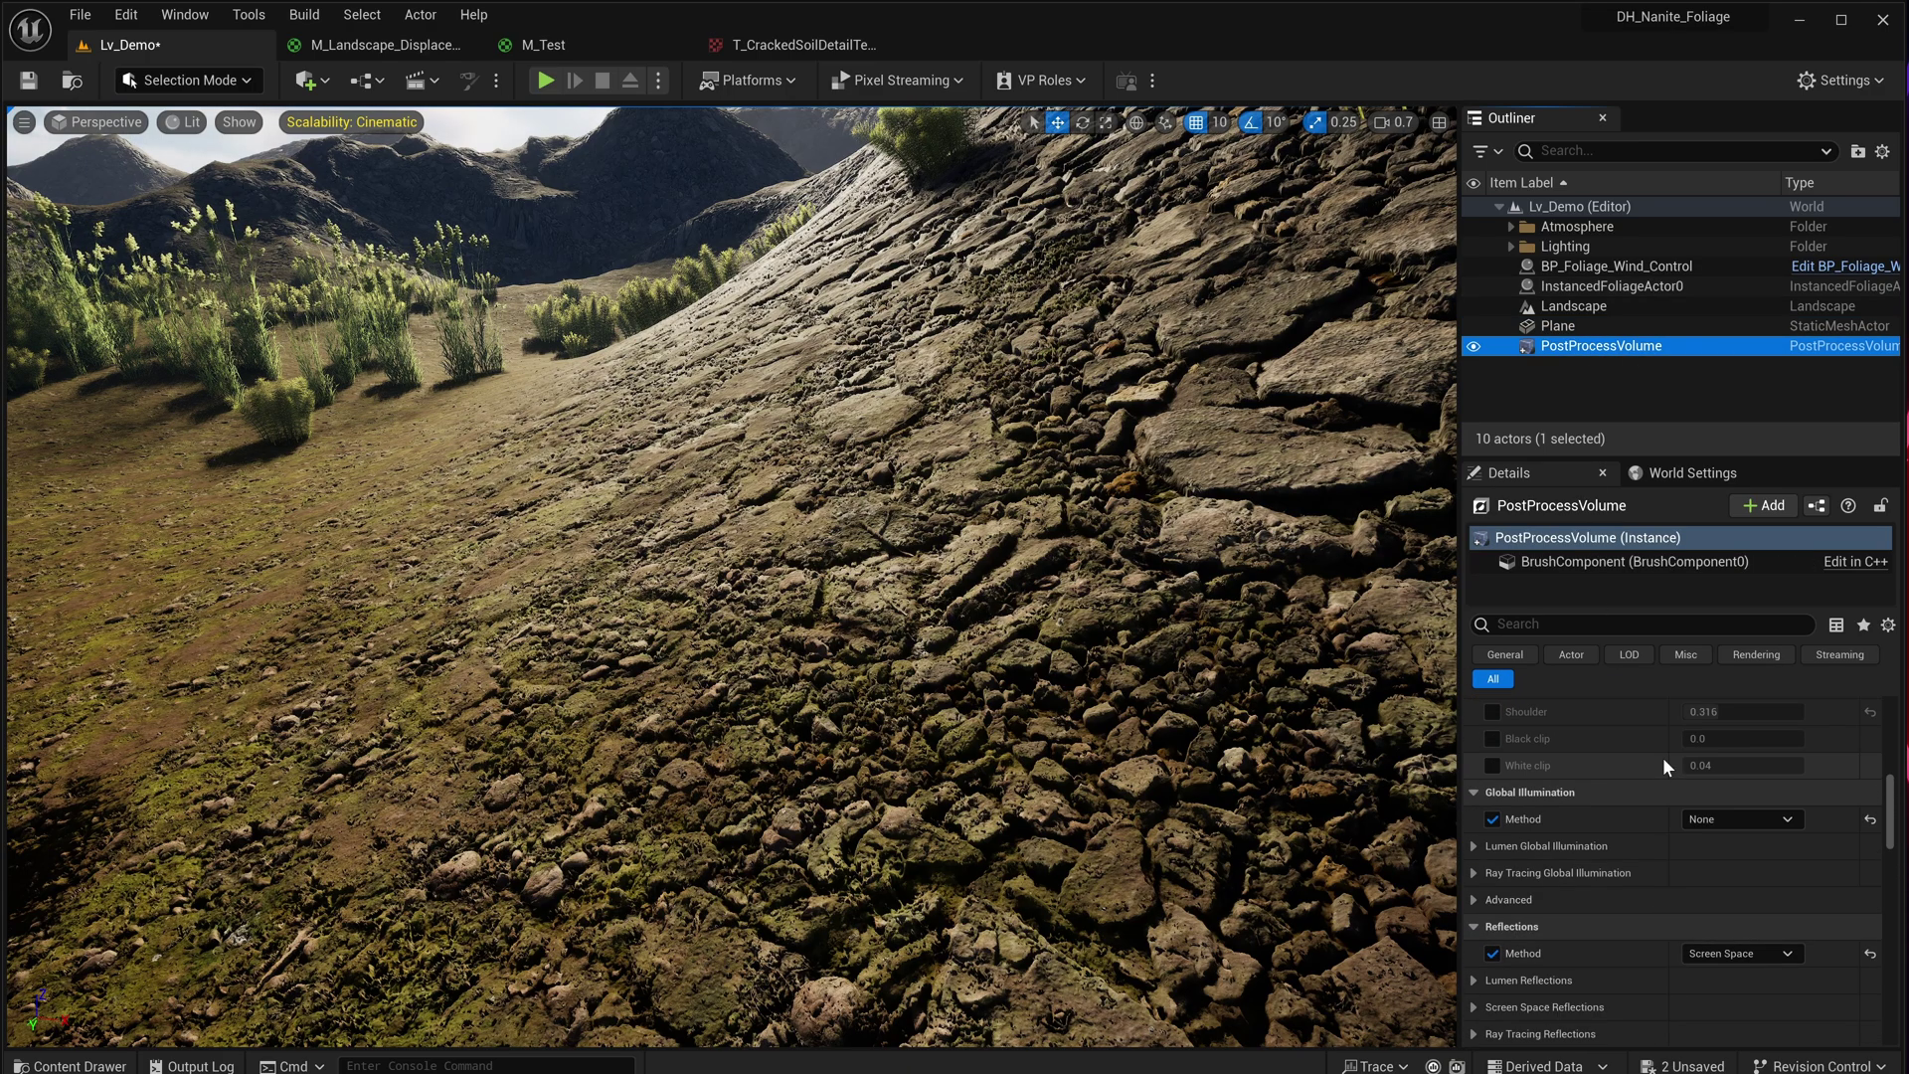
pyautogui.moveTo(1393, 865); pyautogui.dragTo(1283, 861, button='right')
pyautogui.click(1735, 851)
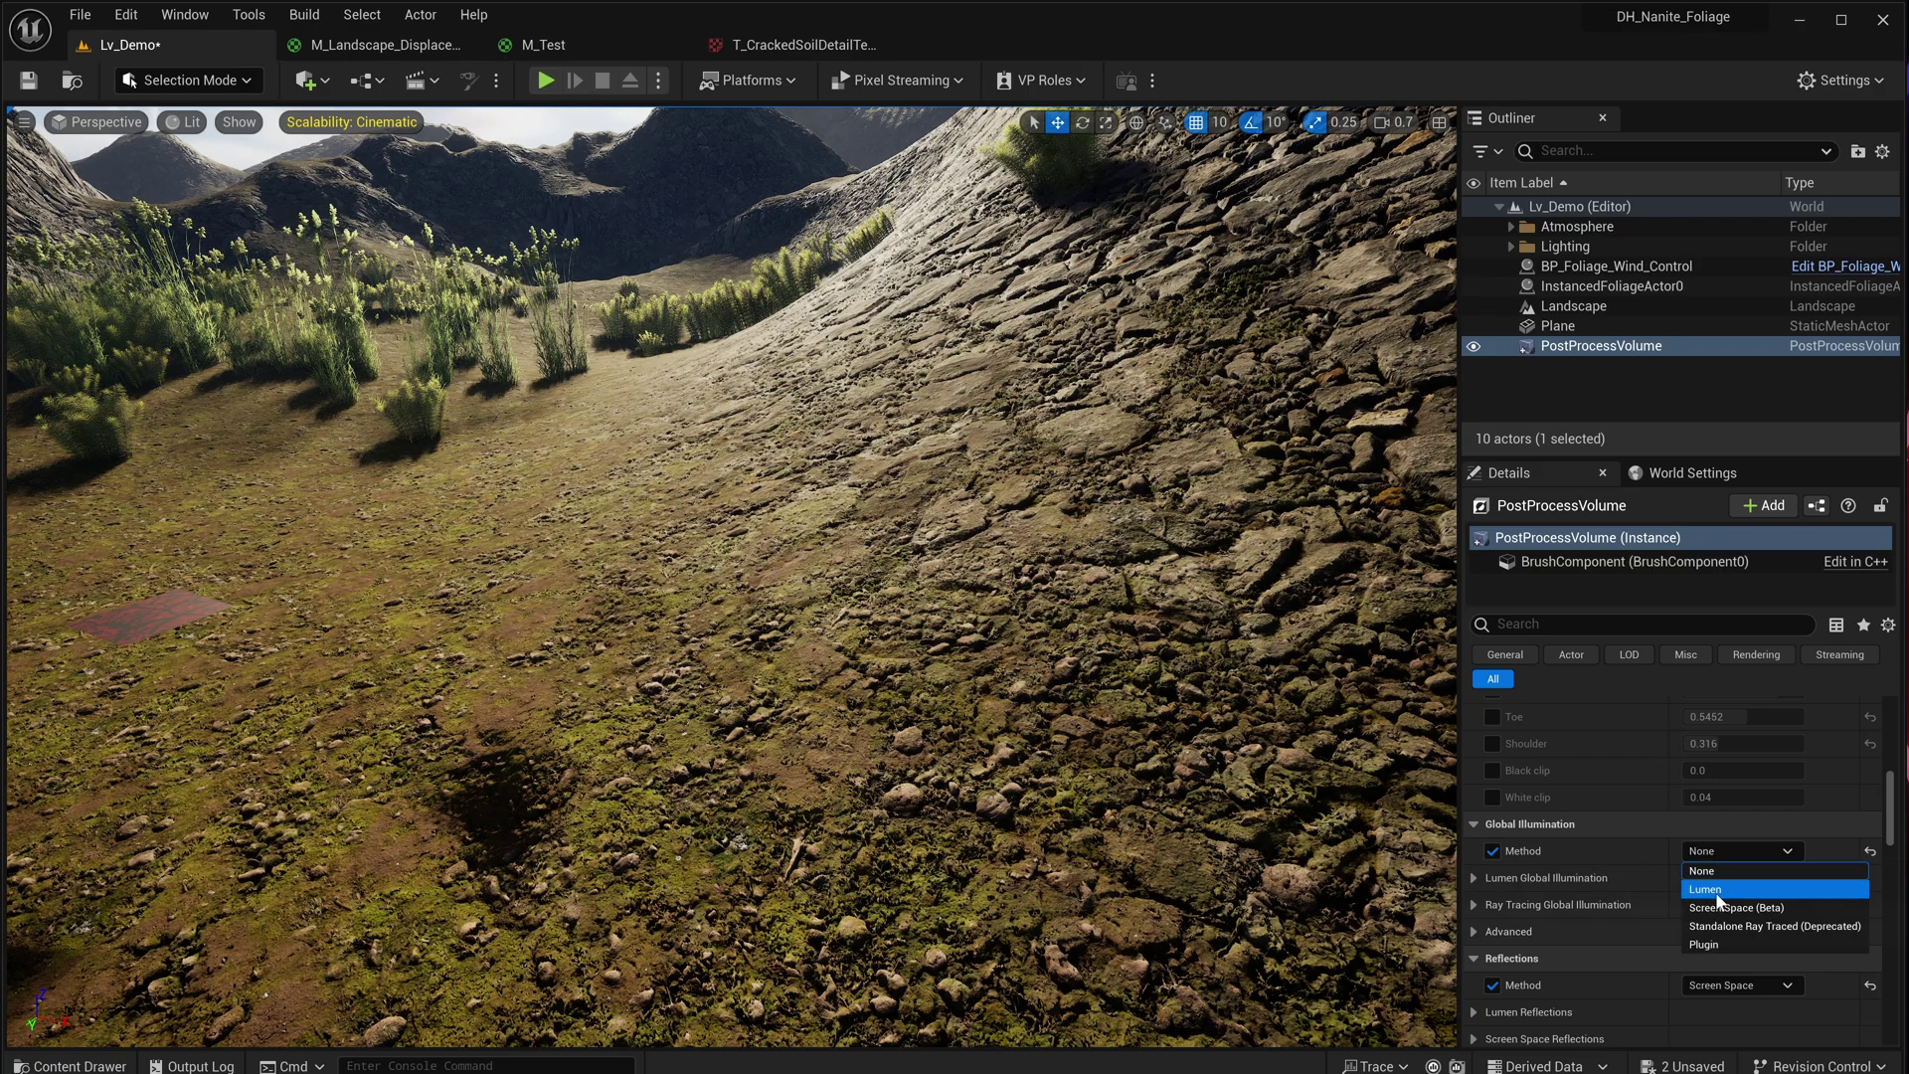
pyautogui.click(1716, 893)
pyautogui.click(1736, 985)
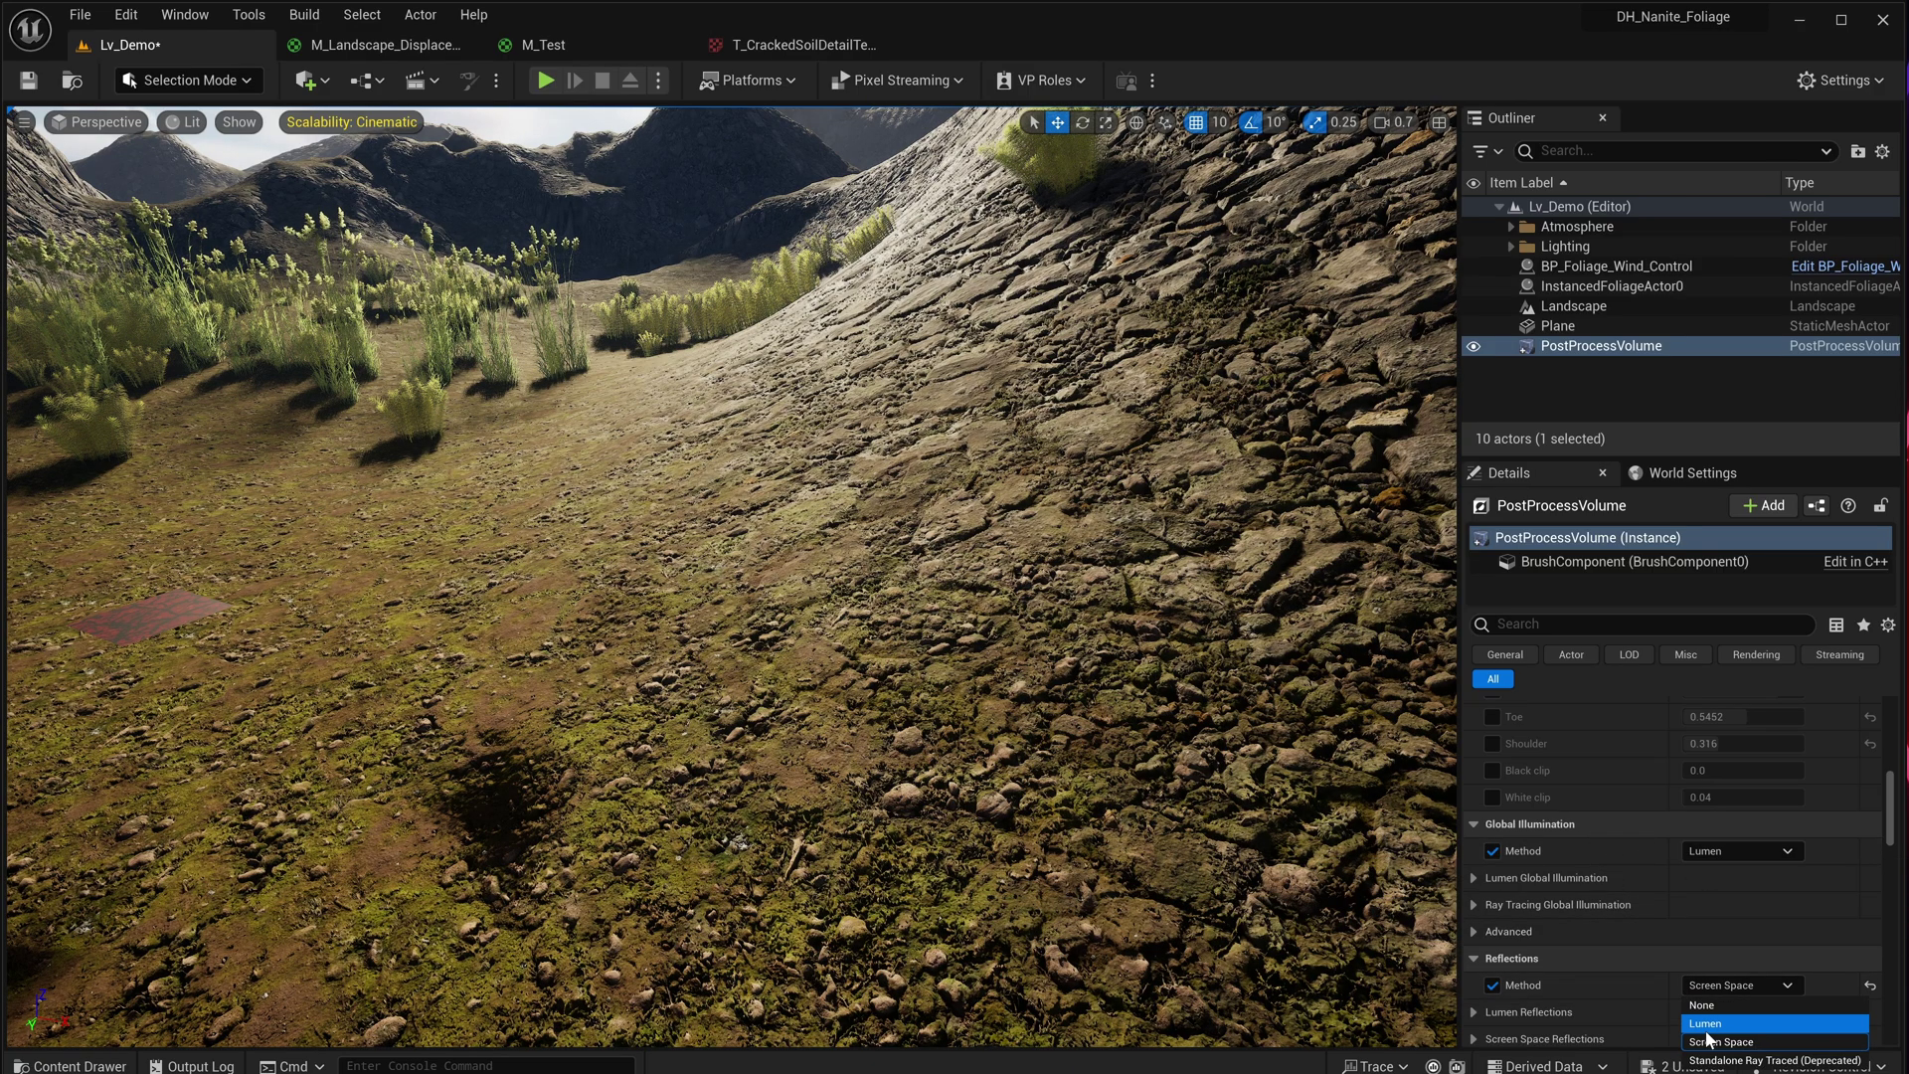
pyautogui.click(1711, 1023)
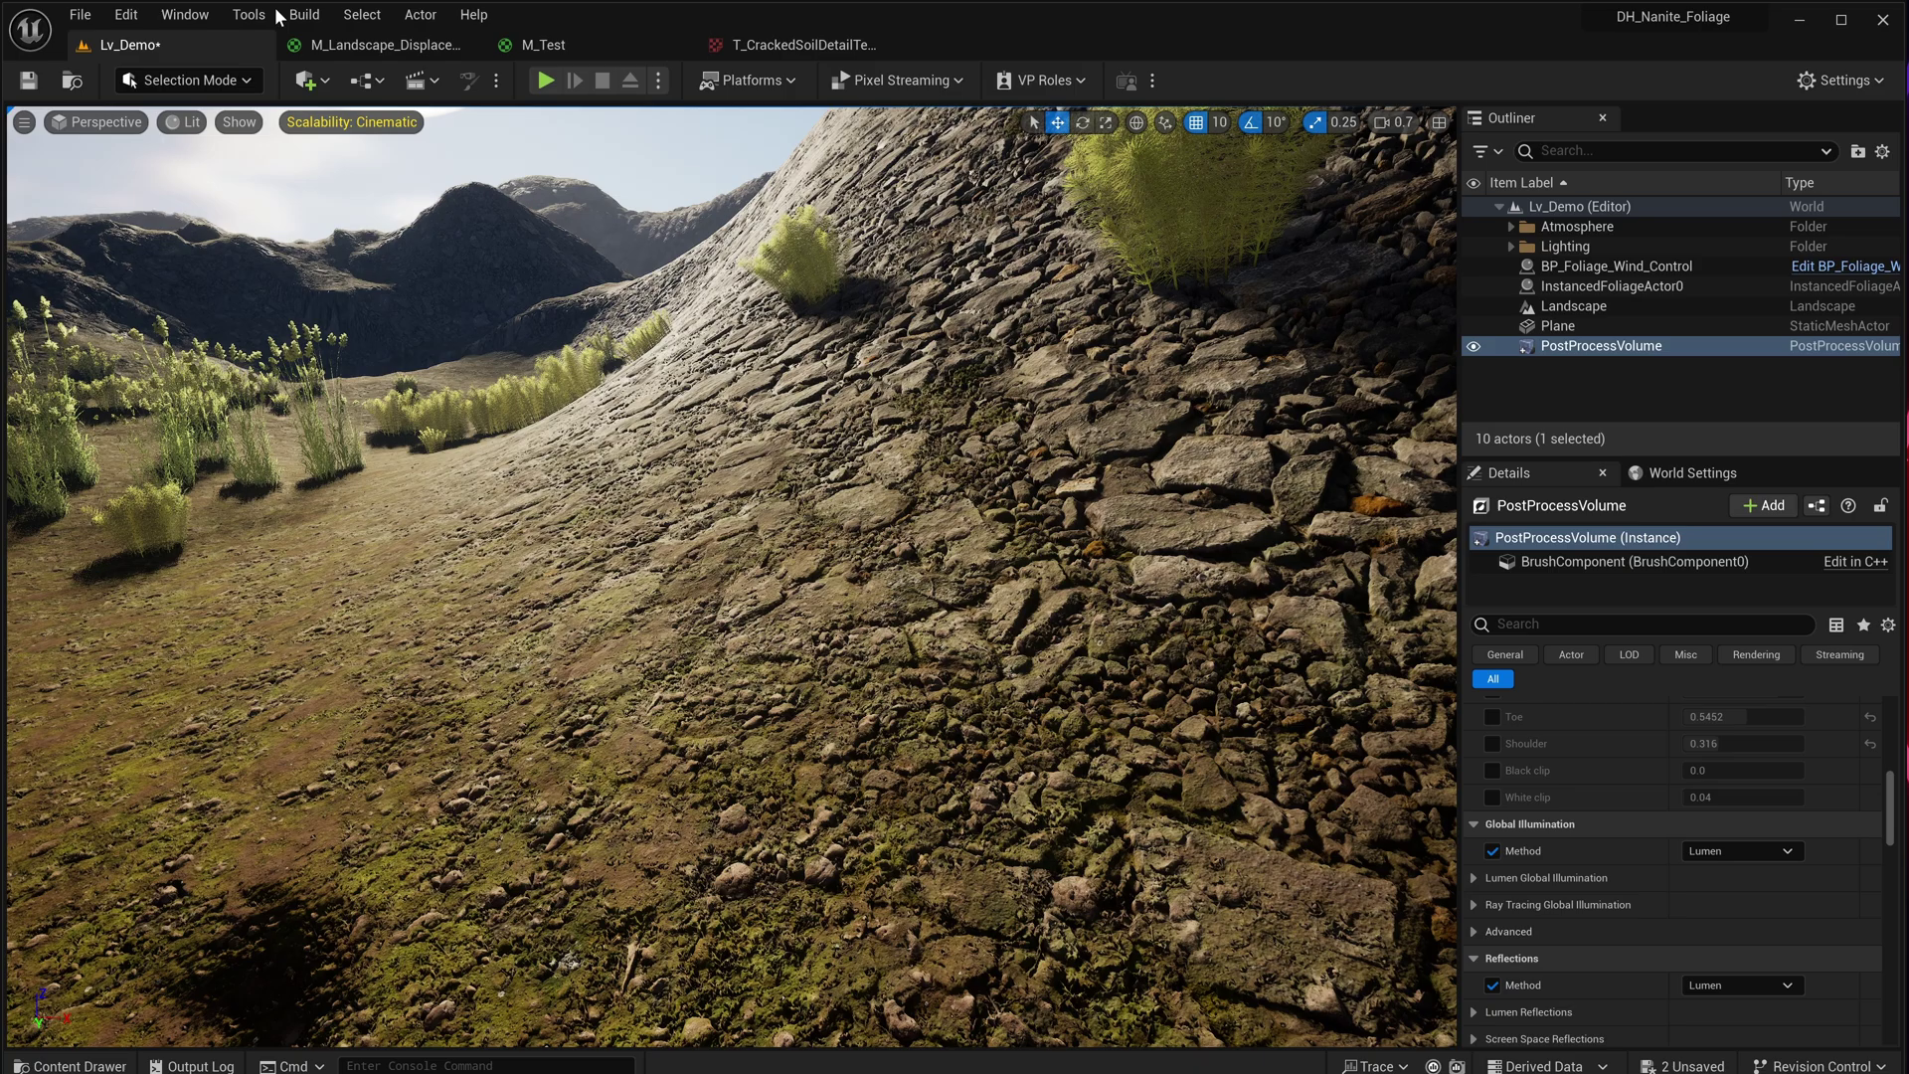
# - Check the Ambient Occlusion buffer visualization with Lumen active and return the viewport to Lit view
pyautogui.click(184, 121)
pyautogui.moveTo(299, 415)
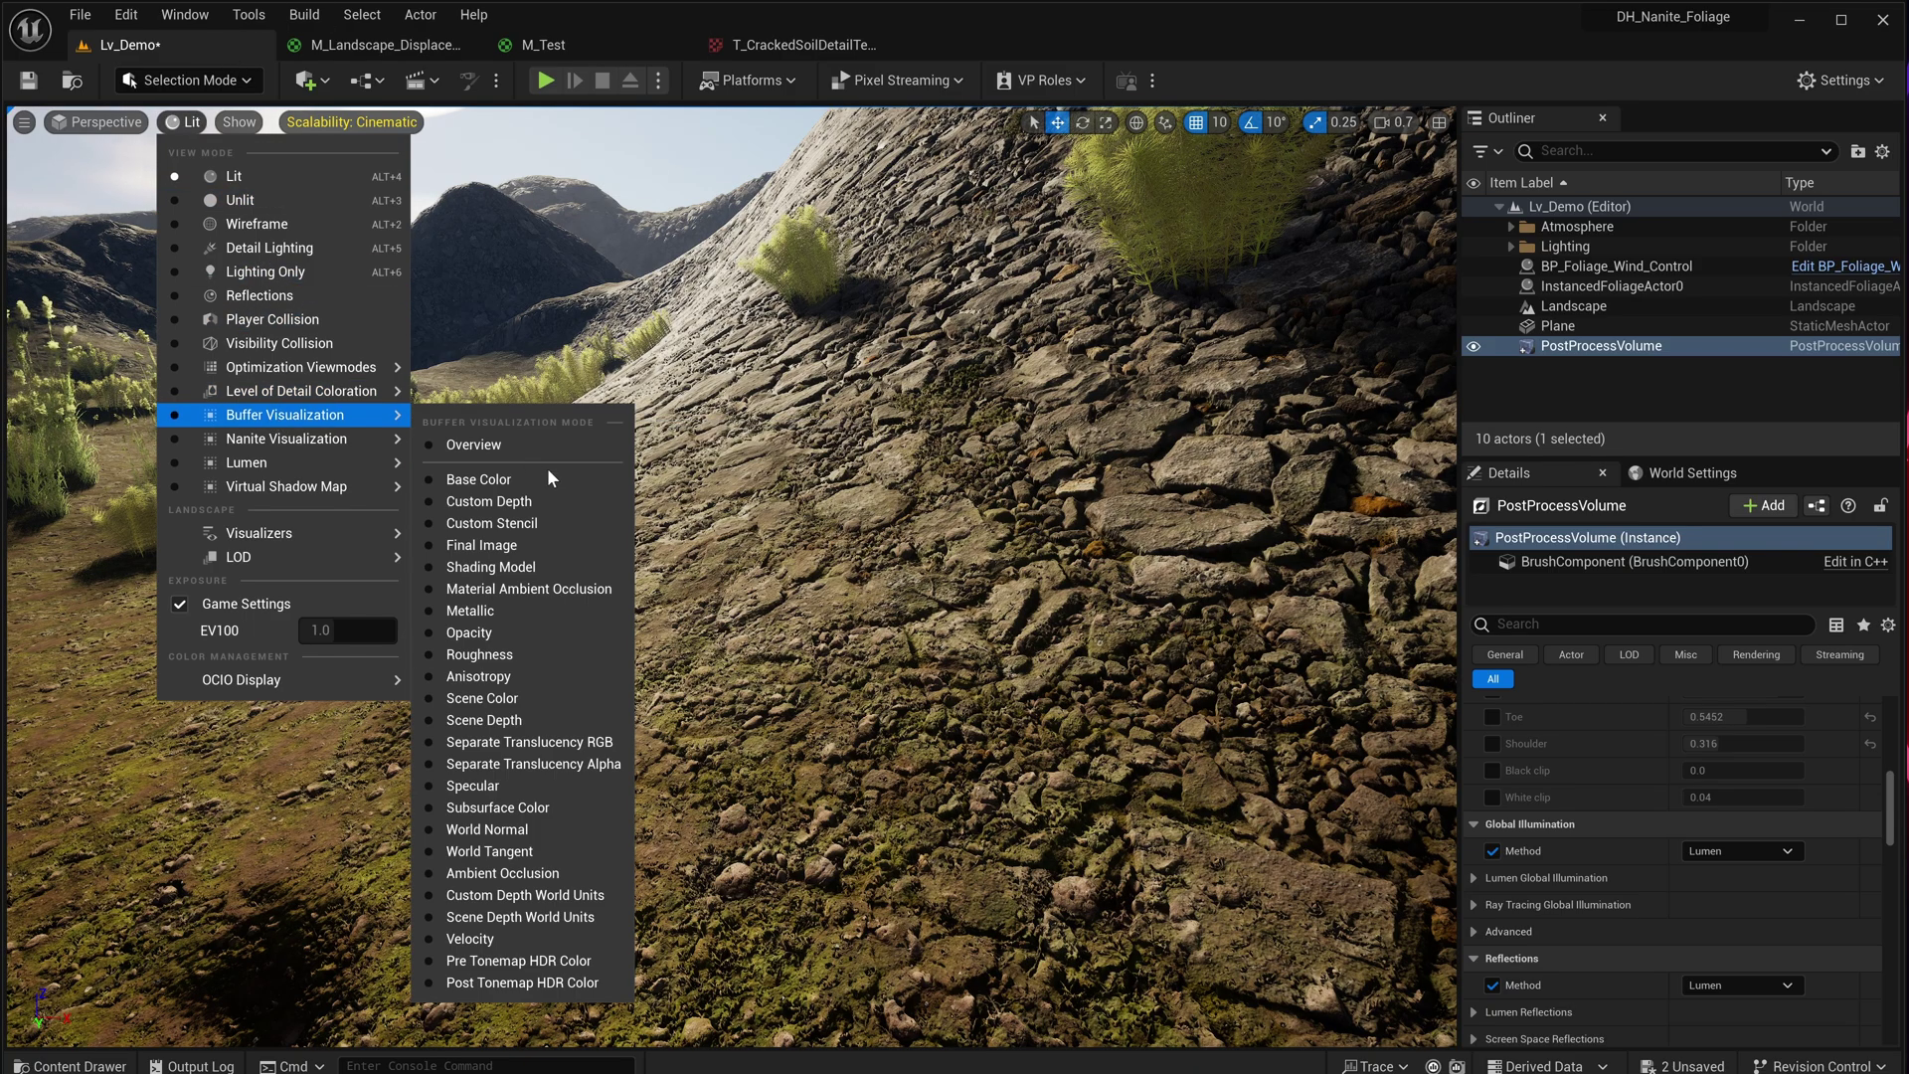
pyautogui.click(503, 873)
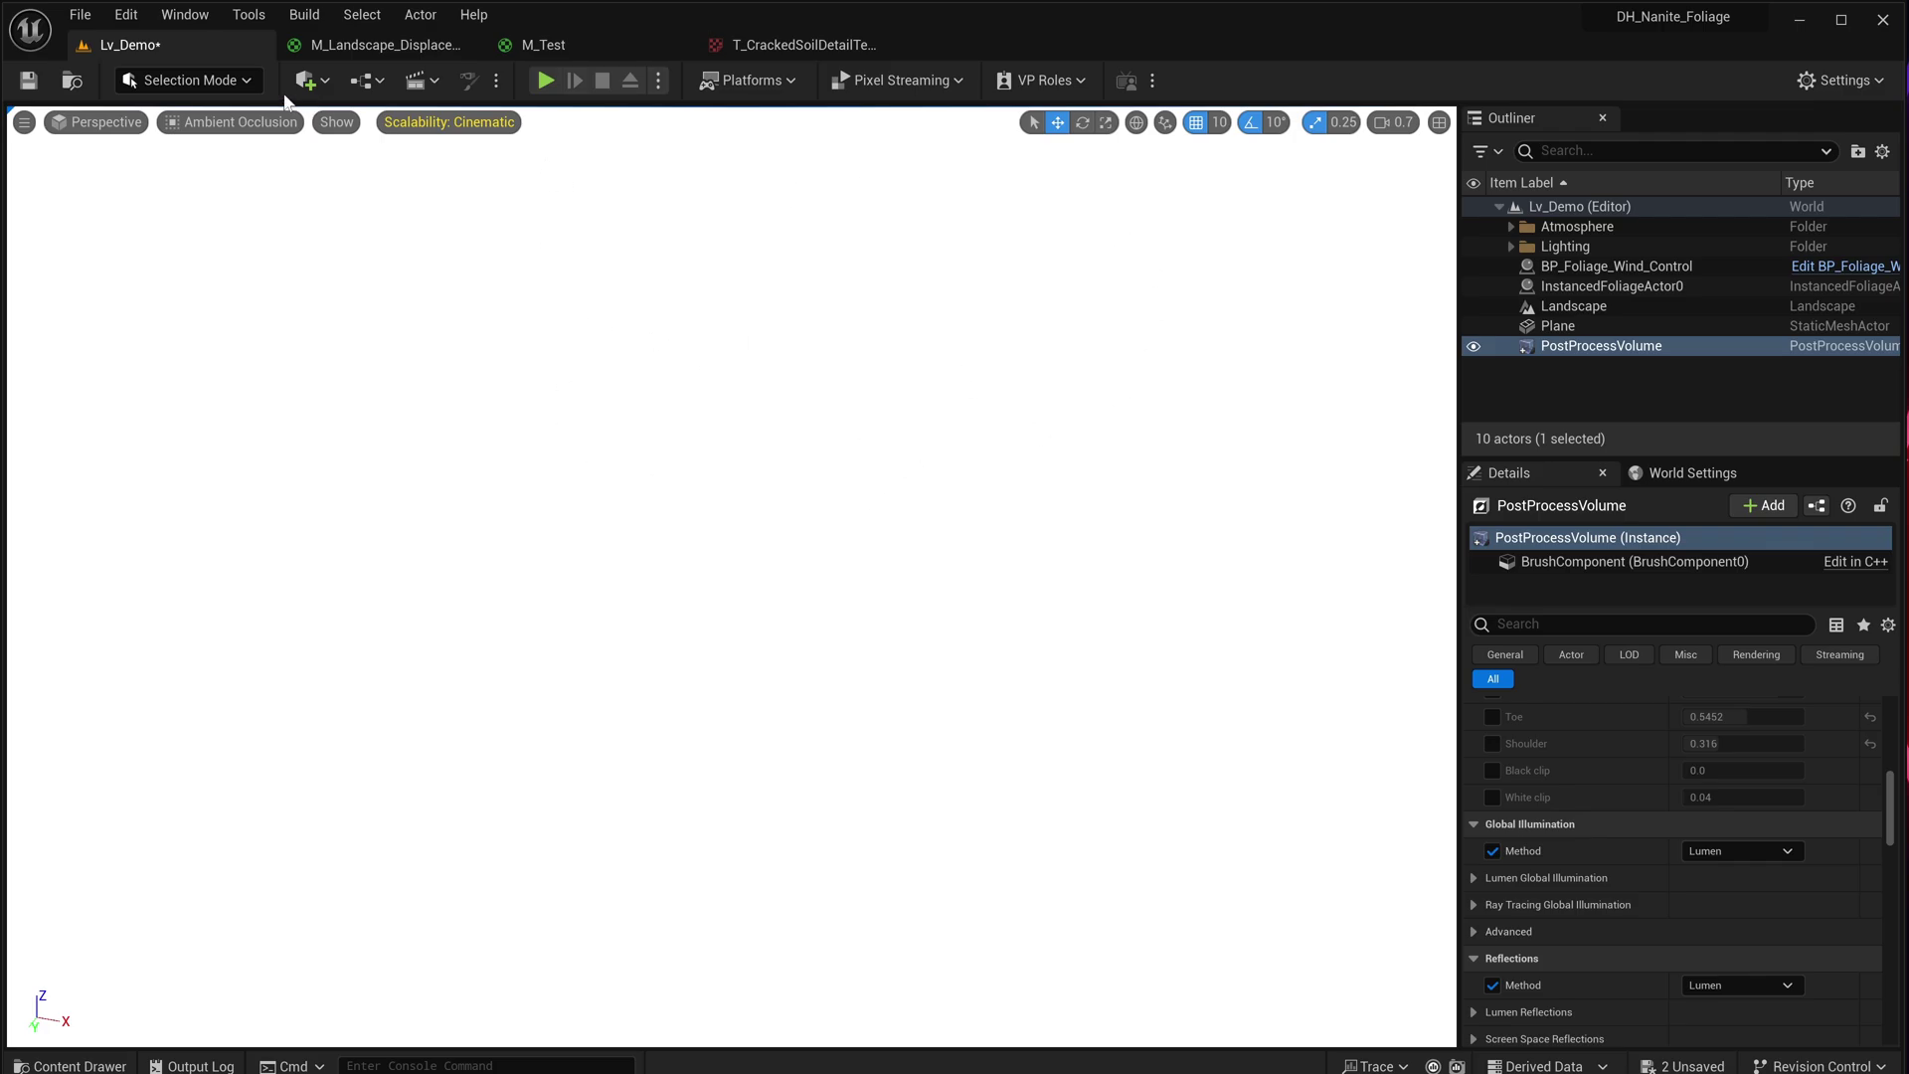
pyautogui.click(242, 123)
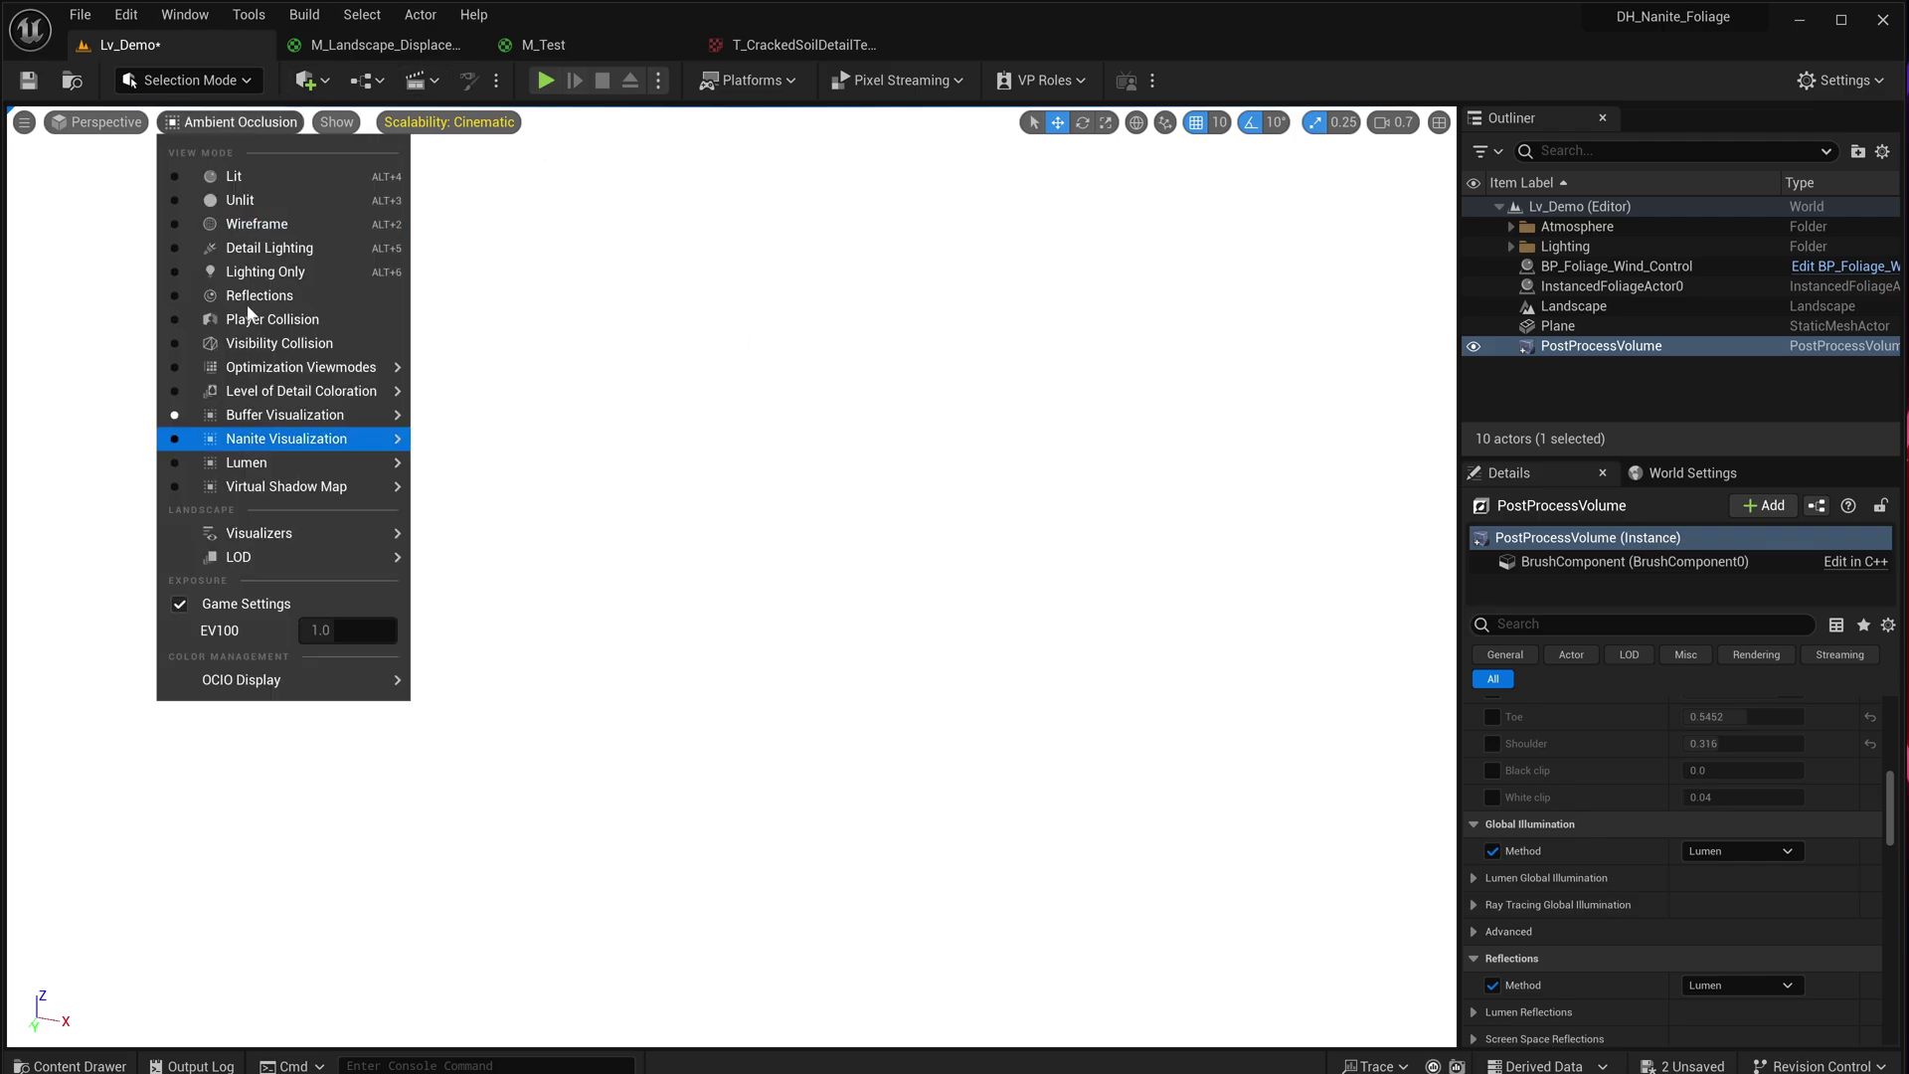
pyautogui.click(227, 174)
pyautogui.press('s')
pyautogui.moveTo(903, 548)
pyautogui.mouseDown(button='right')
pyautogui.moveTo(854, 646)
pyautogui.moveTo(865, 667)
pyautogui.moveTo(903, 548)
pyautogui.mouseUp(button='right')
pyautogui.press('w')
pyautogui.scroll(2, 903, 548)
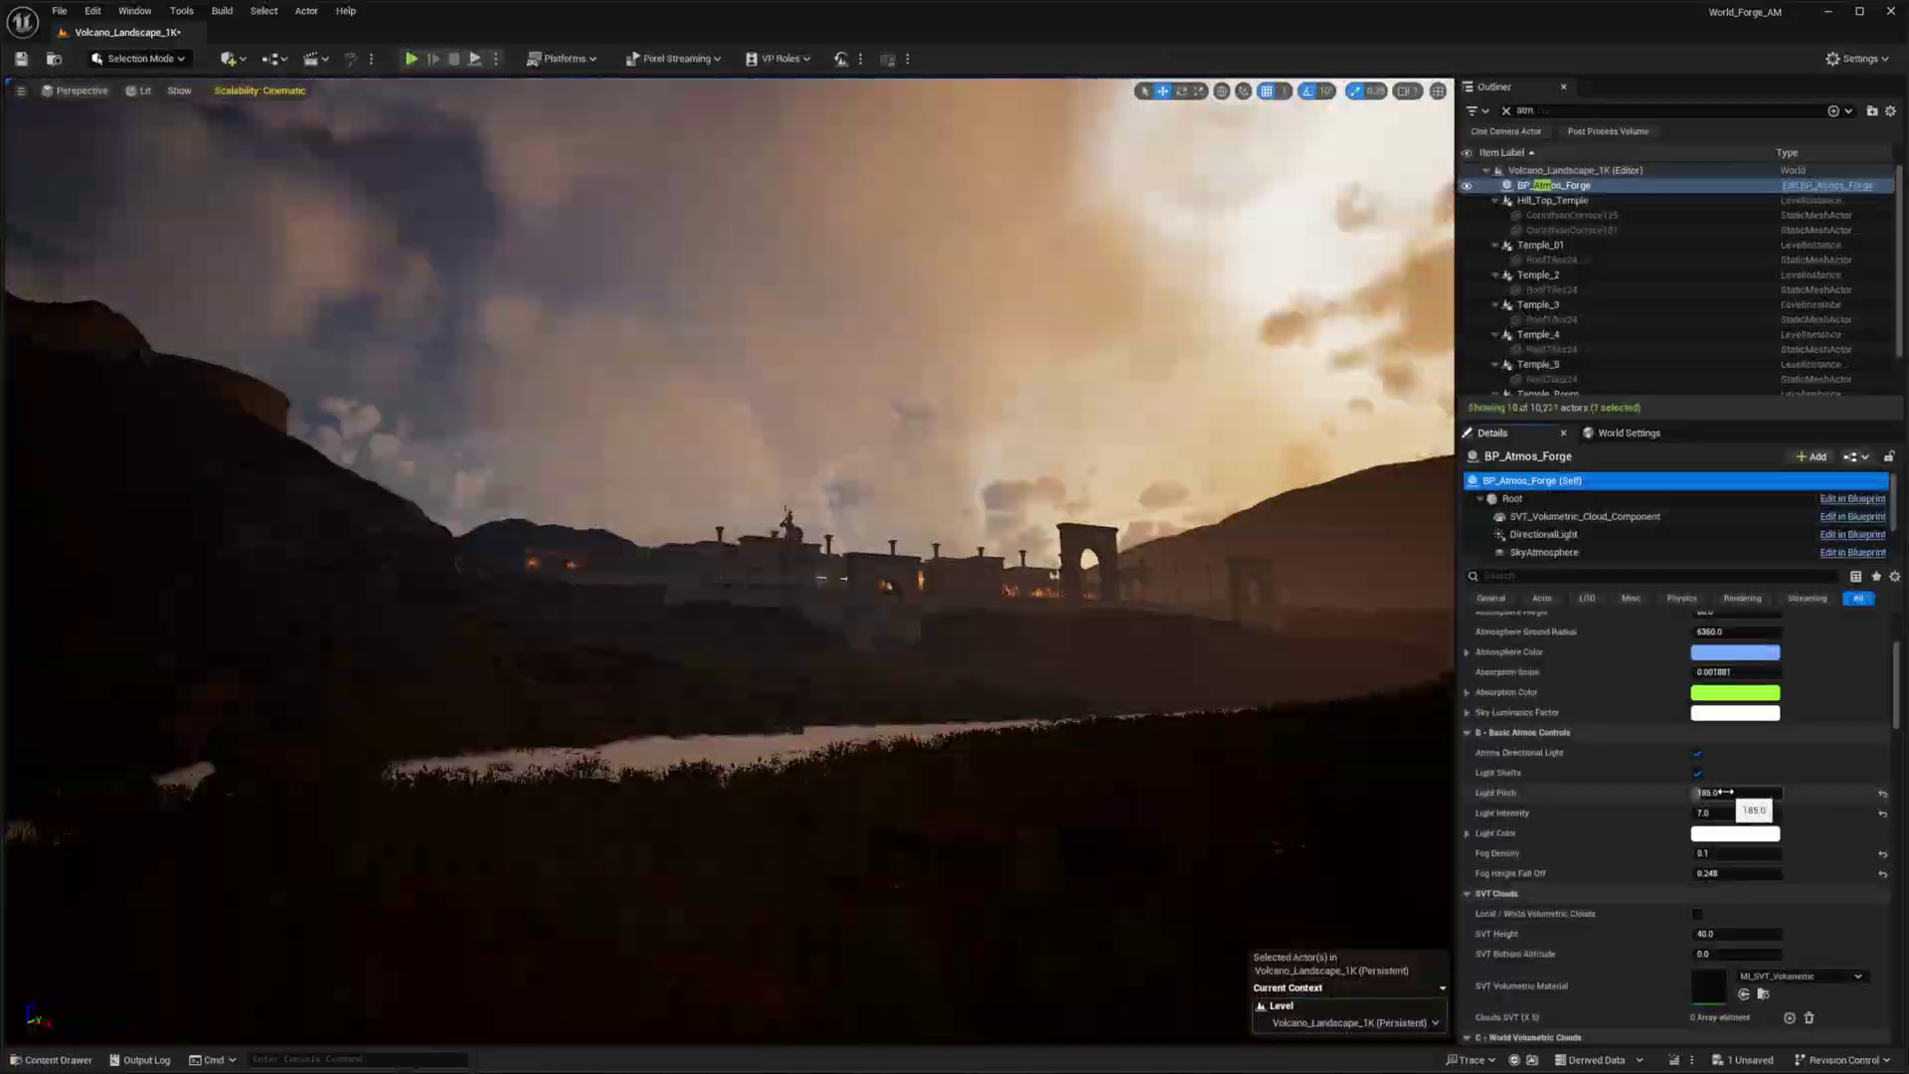
# - In the Volcano_Landscape_1K level, increase the Light Pitch of BP_Atmos_Forge
pyautogui.moveTo(1725, 793); pyautogui.dragTo(1780, 793)
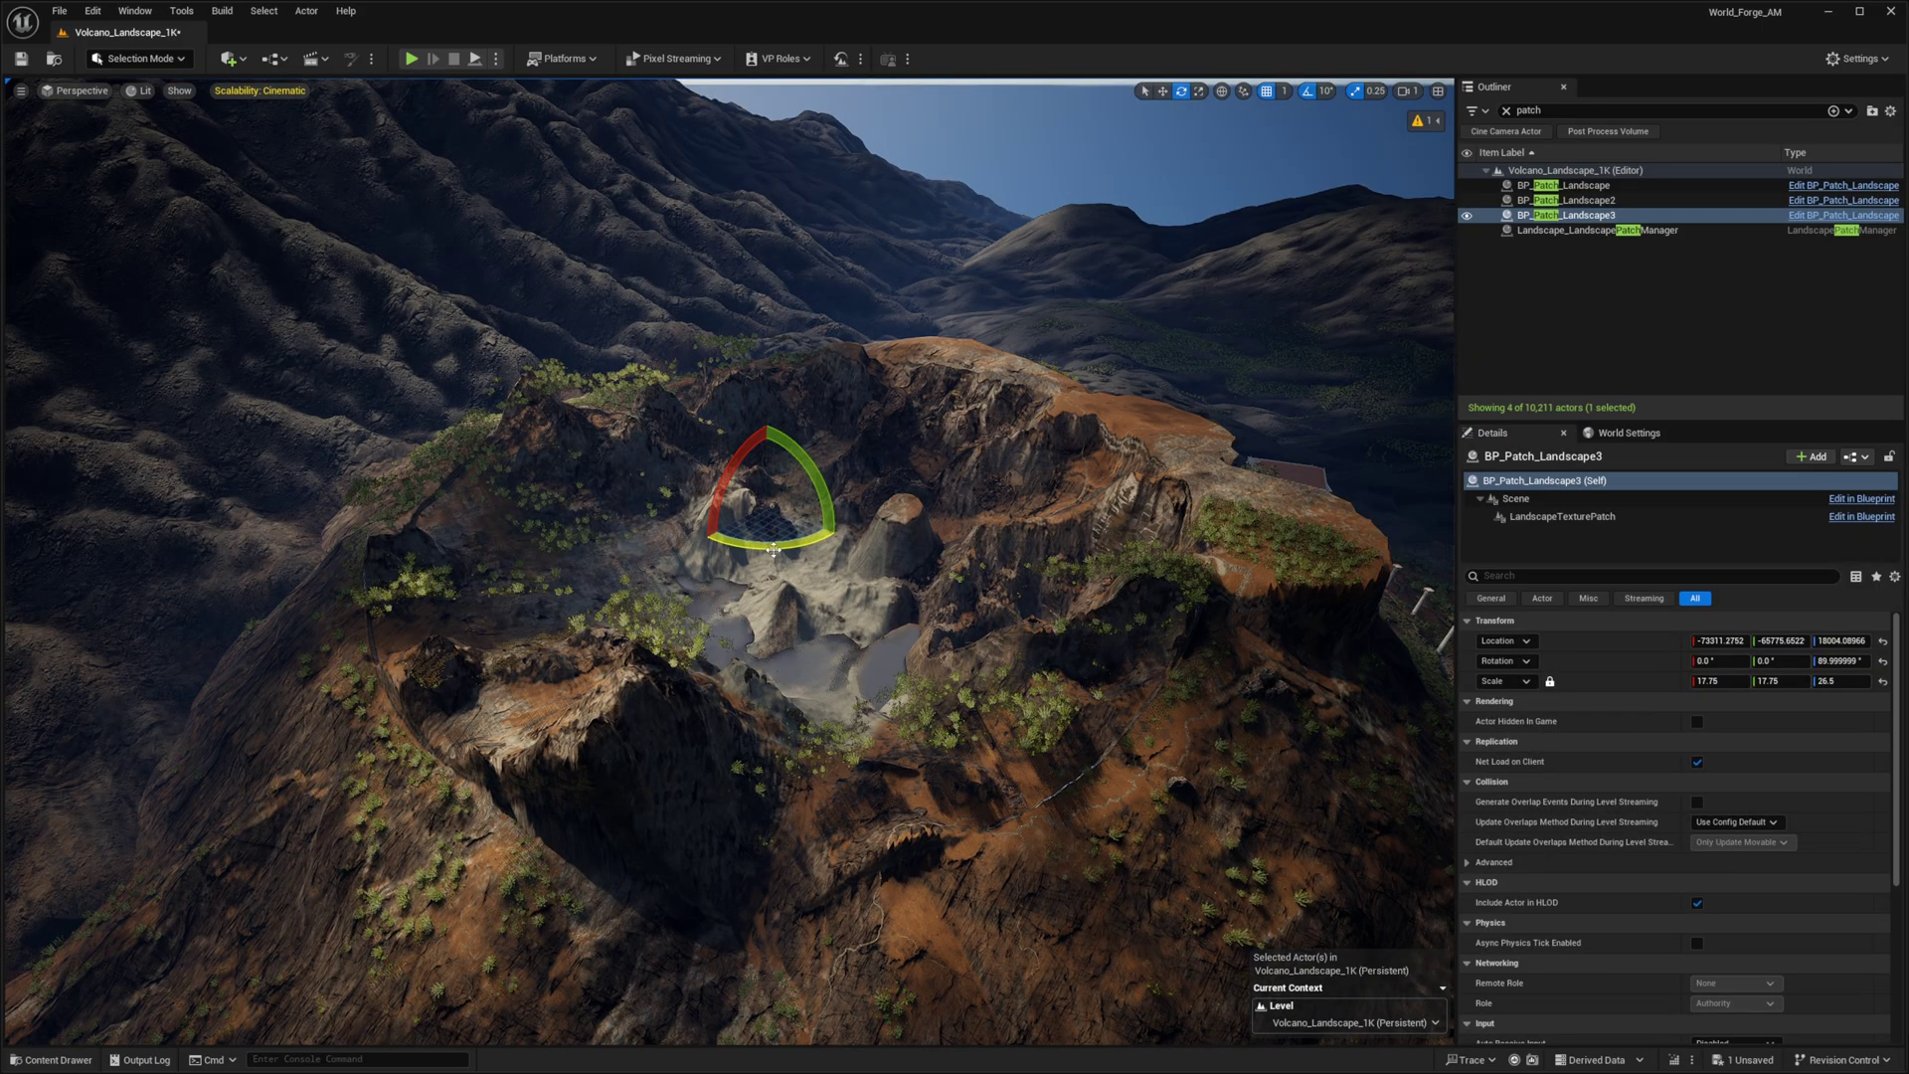
# - Rotate BP_Patch_Landscape3 to about 70° around Z, raise it to about Z 24194, scale it to 29.25 in Y, and reposition it
pyautogui.moveTo(800, 546); pyautogui.dragTo(838, 535)
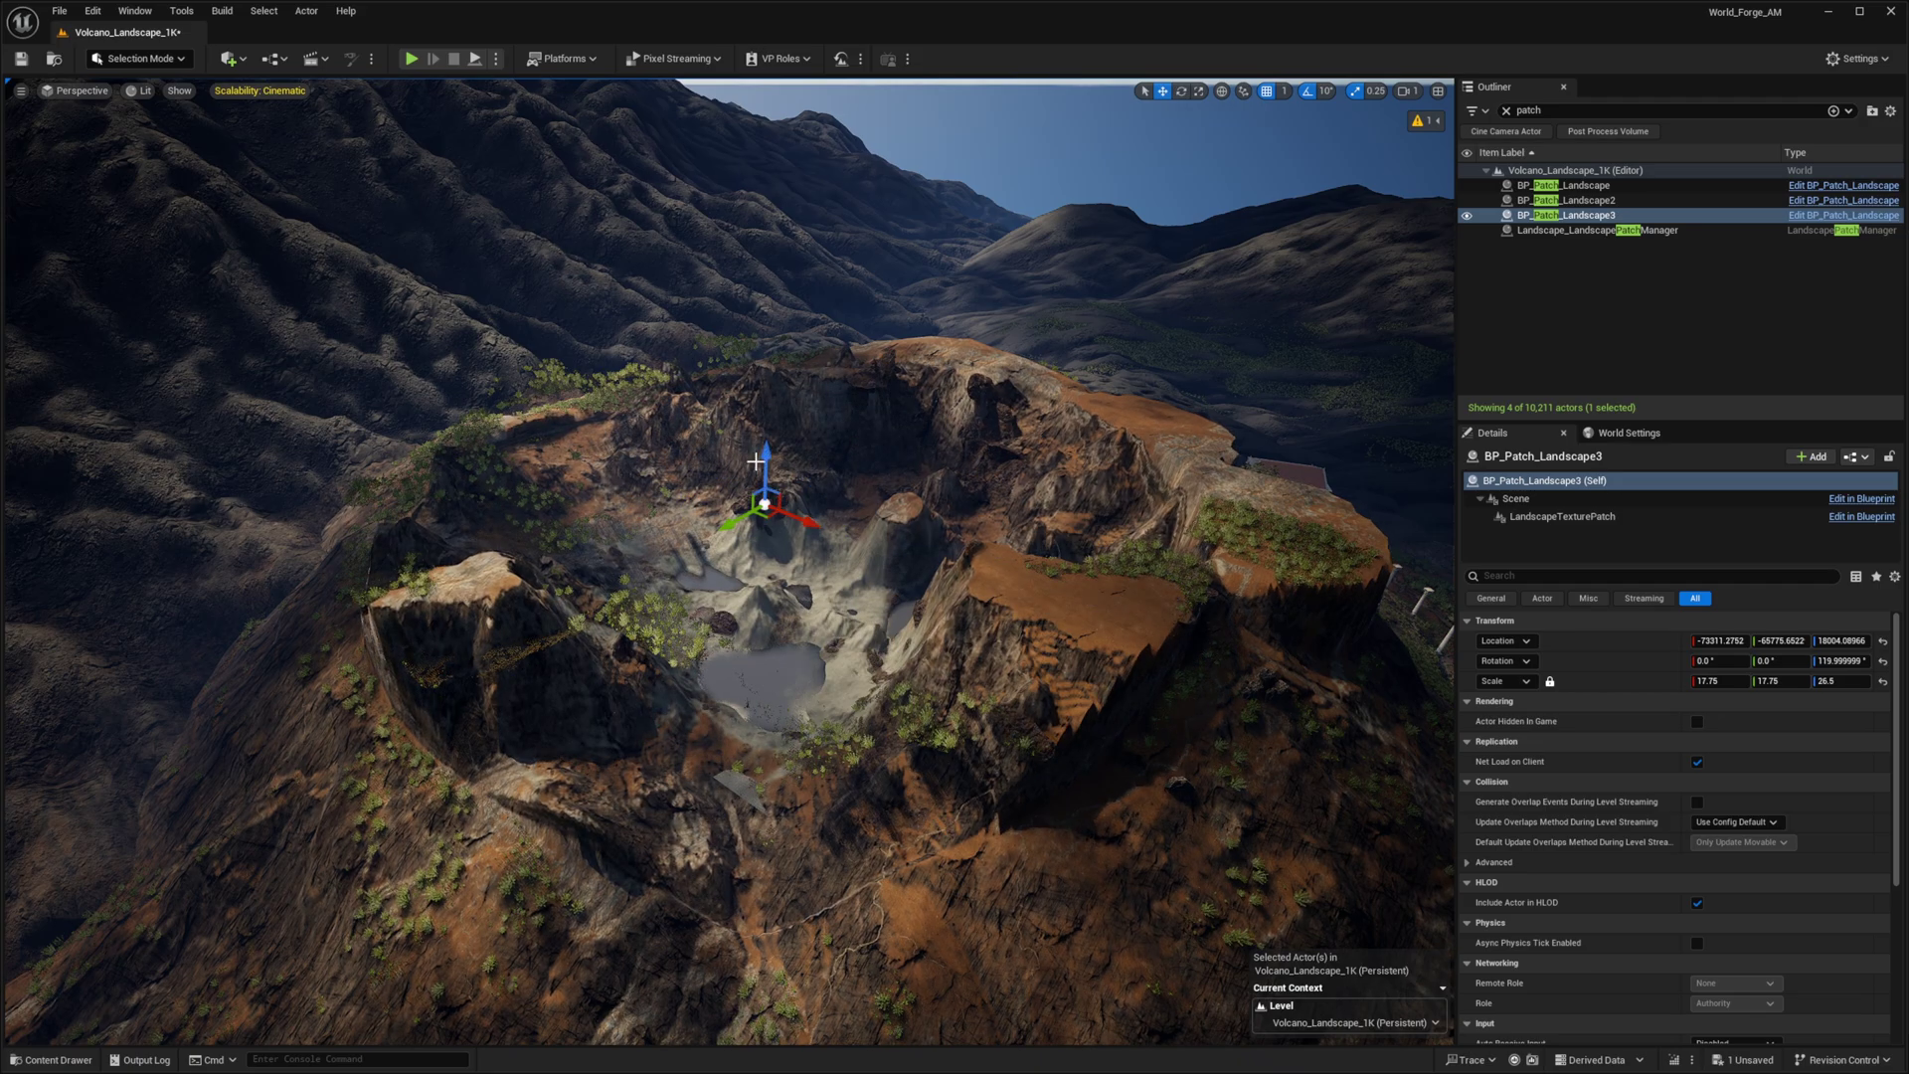
pyautogui.moveTo(755, 461); pyautogui.dragTo(751, 365)
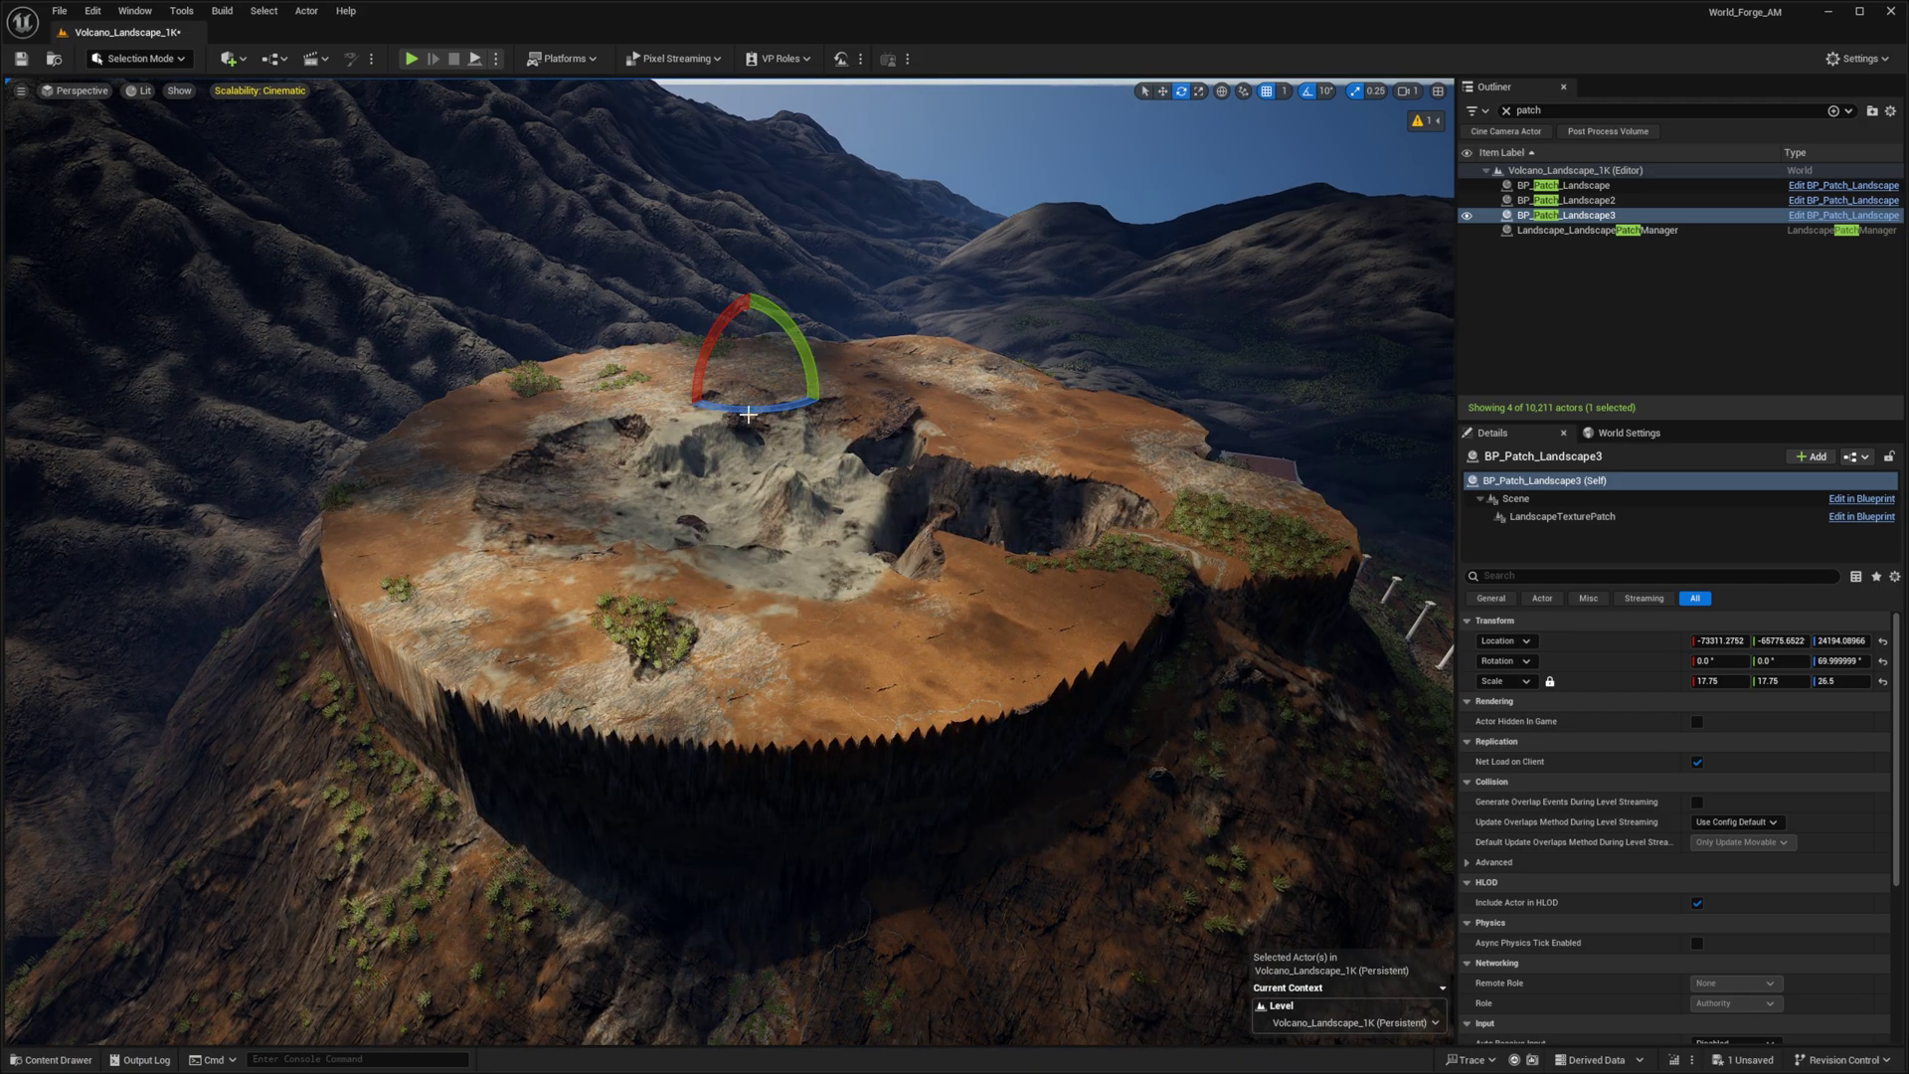
pyautogui.moveTo(702, 375); pyautogui.dragTo(647, 375)
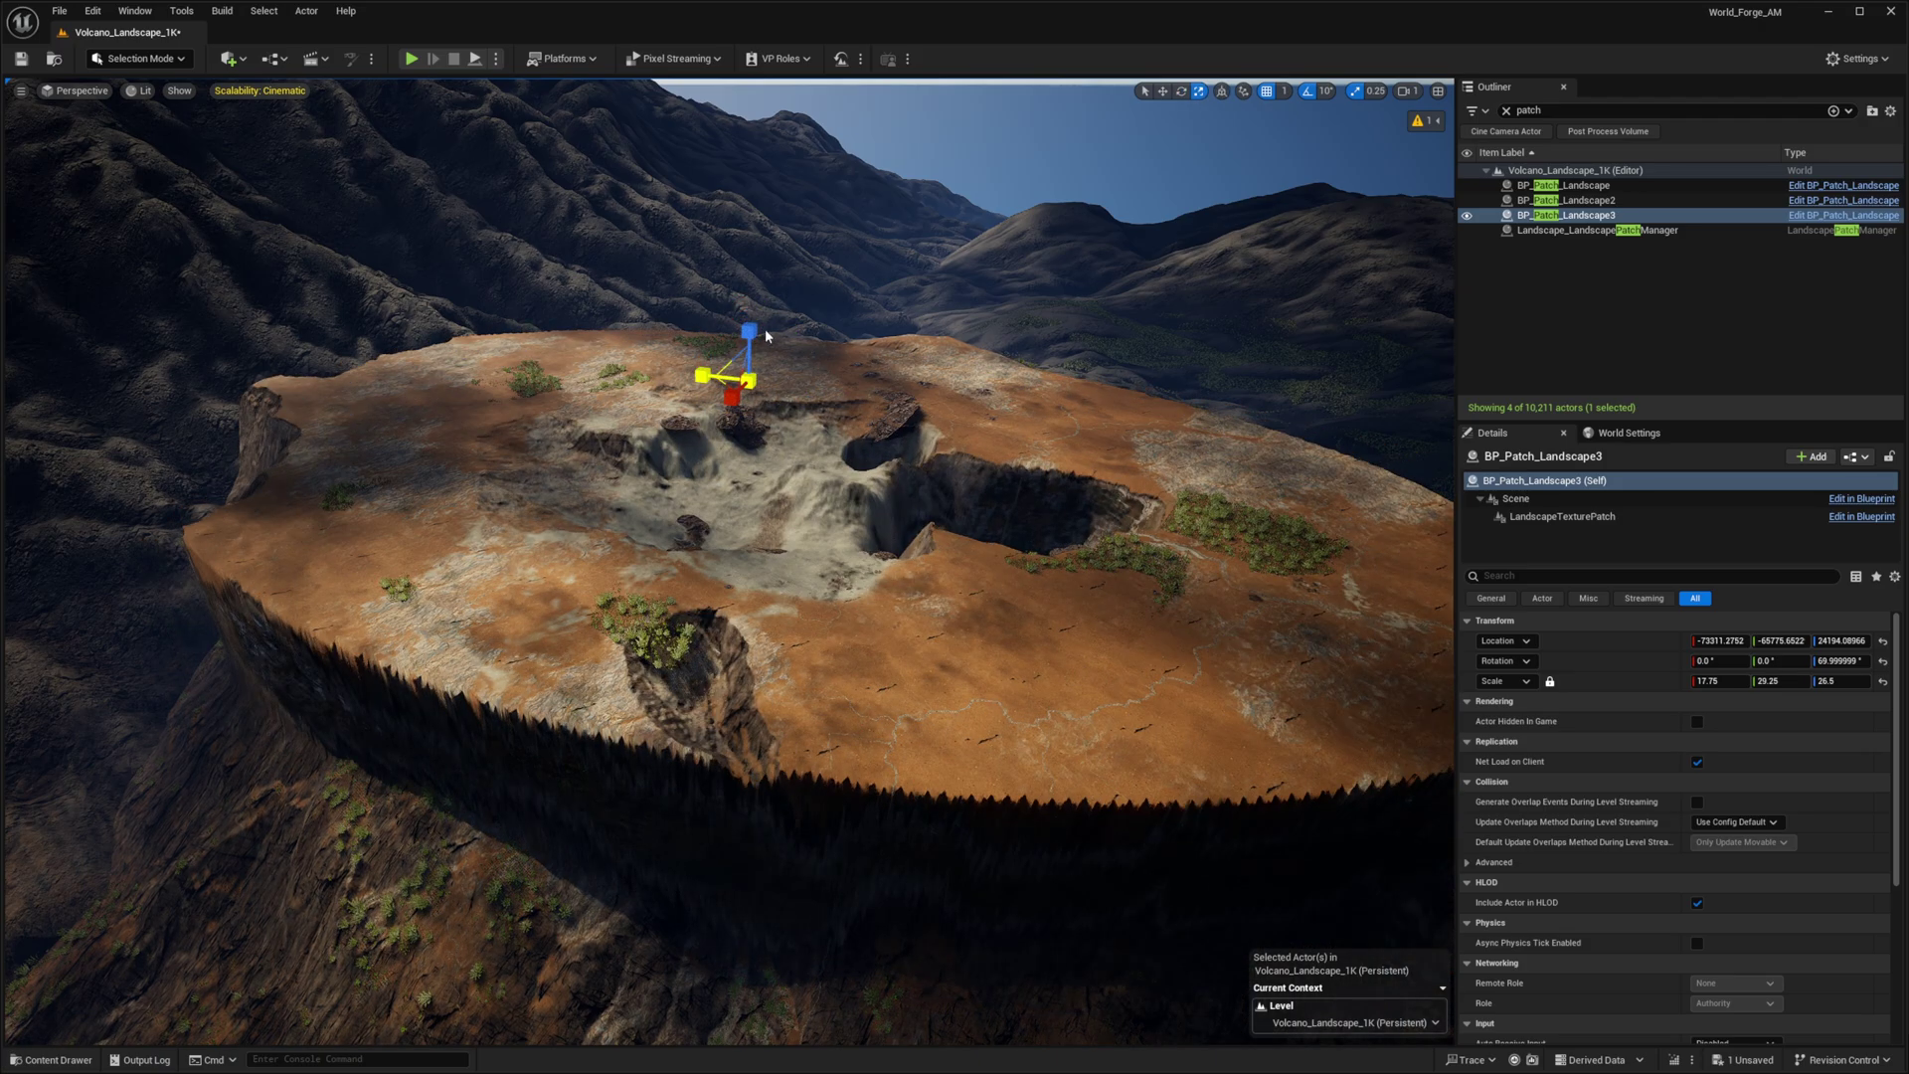
pyautogui.press('w')
pyautogui.moveTo(751, 346); pyautogui.dragTo(867, 505)
pyautogui.moveTo(1023, 631); pyautogui.dragTo(961, 613, button='right')
pyautogui.moveTo(875, 567); pyautogui.dragTo(954, 606, button='right')
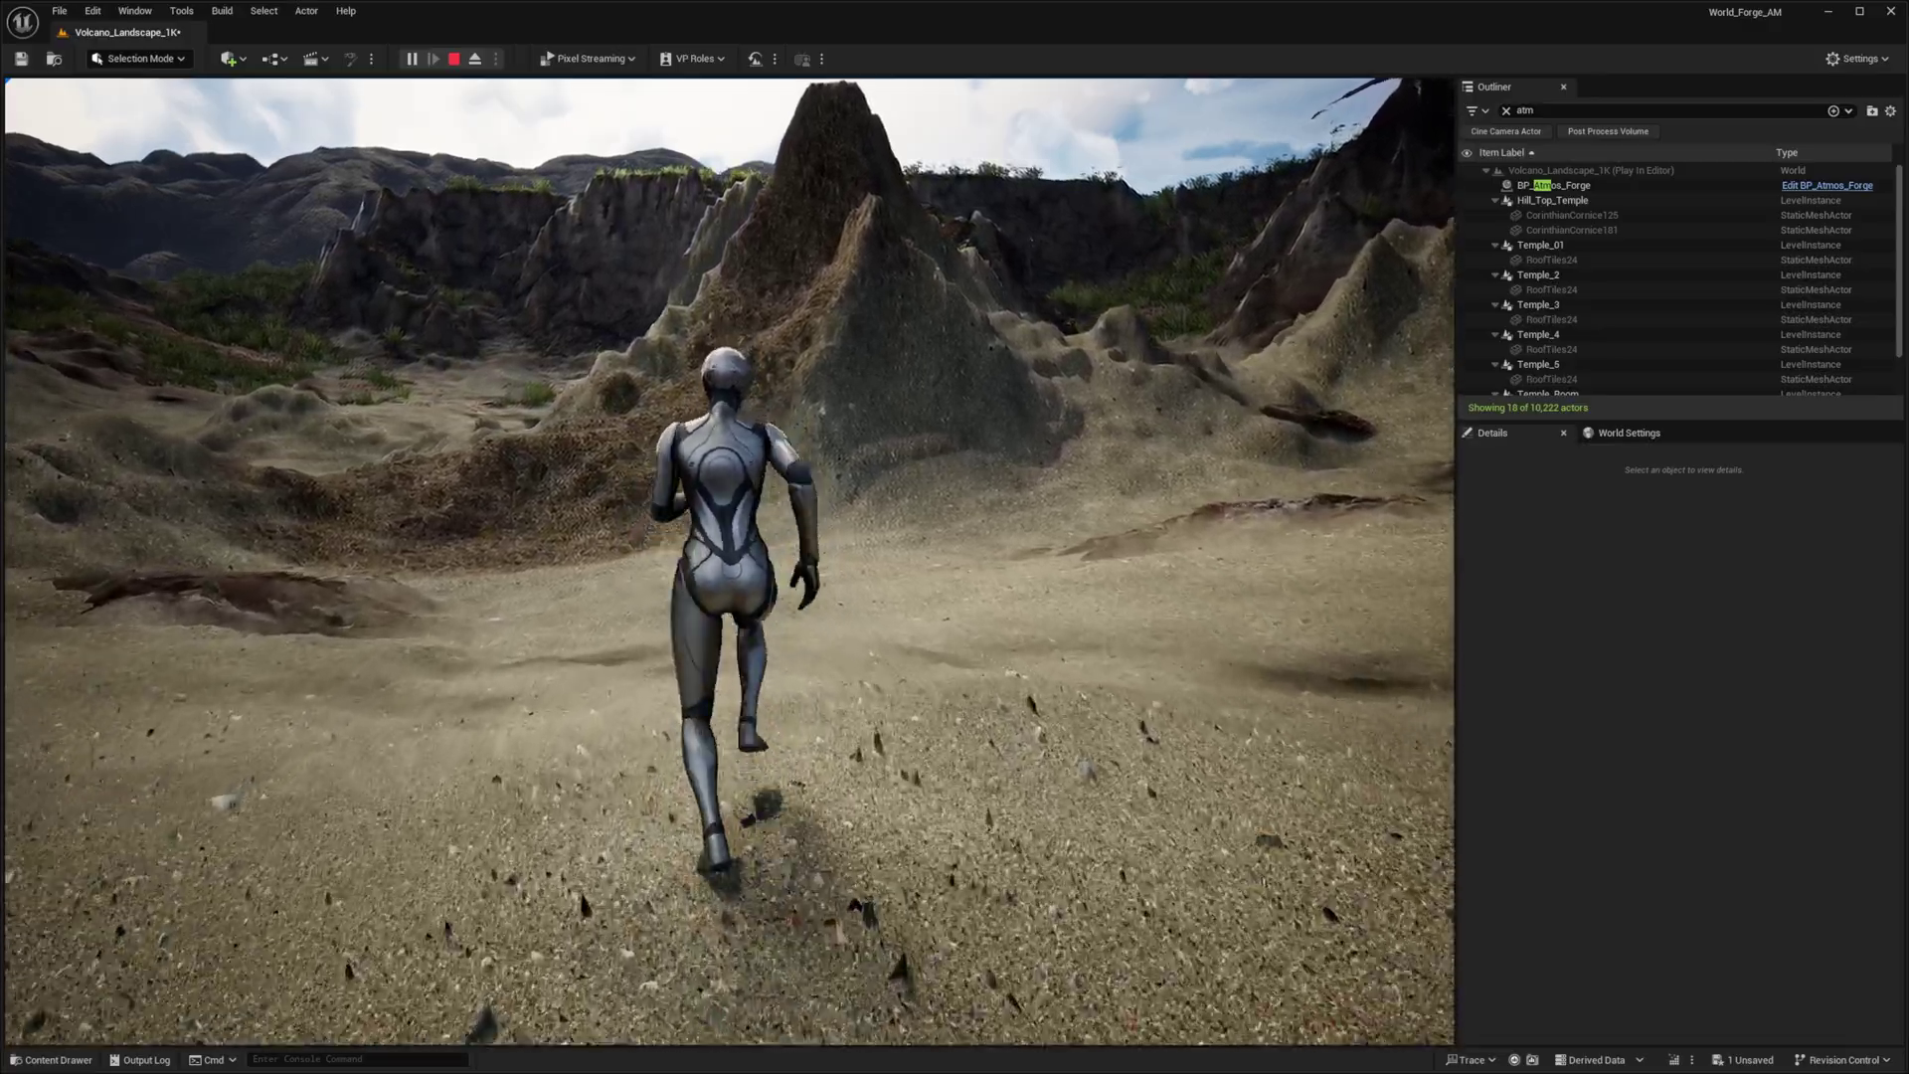
pyautogui.press('a')
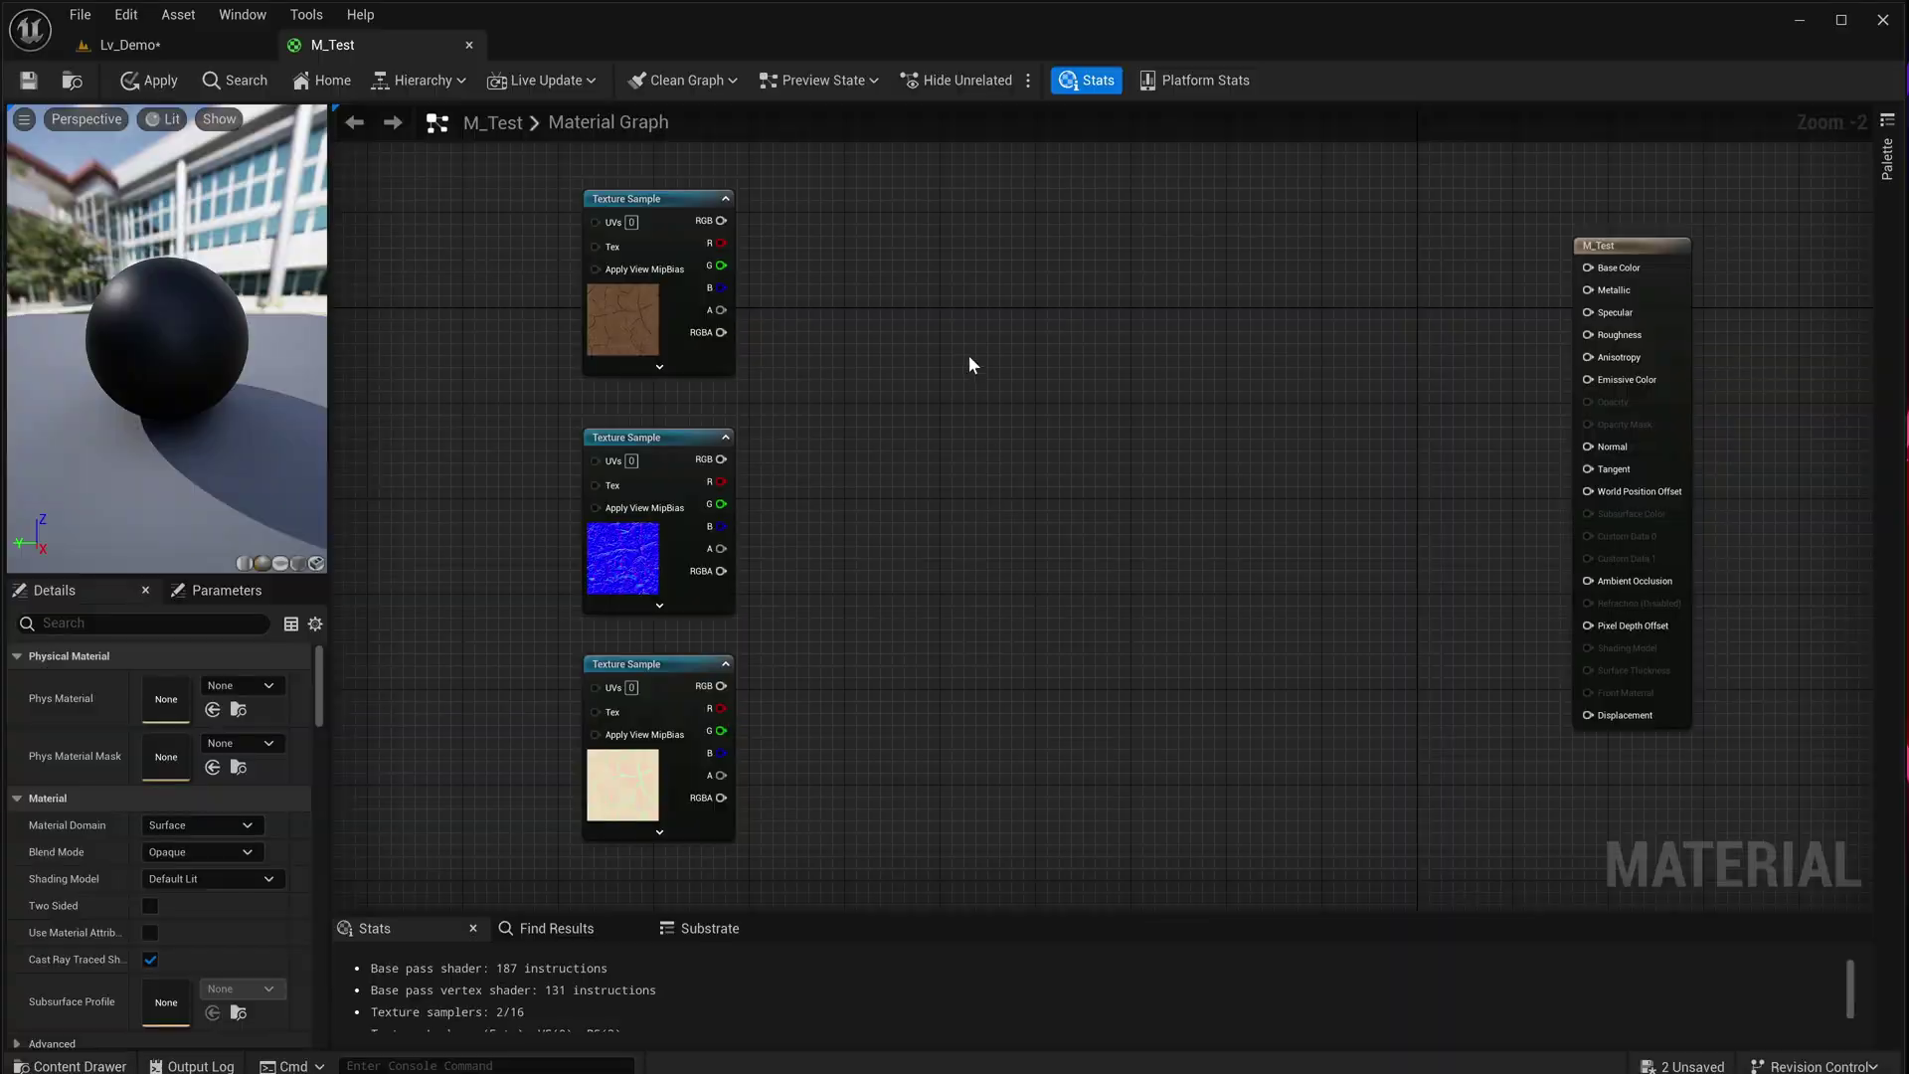
# - Review the color, normal and mask texture samples and the unconnected output node in the M_Test material graph
pyautogui.moveTo(882, 372); pyautogui.dragTo(840, 364, button='right')
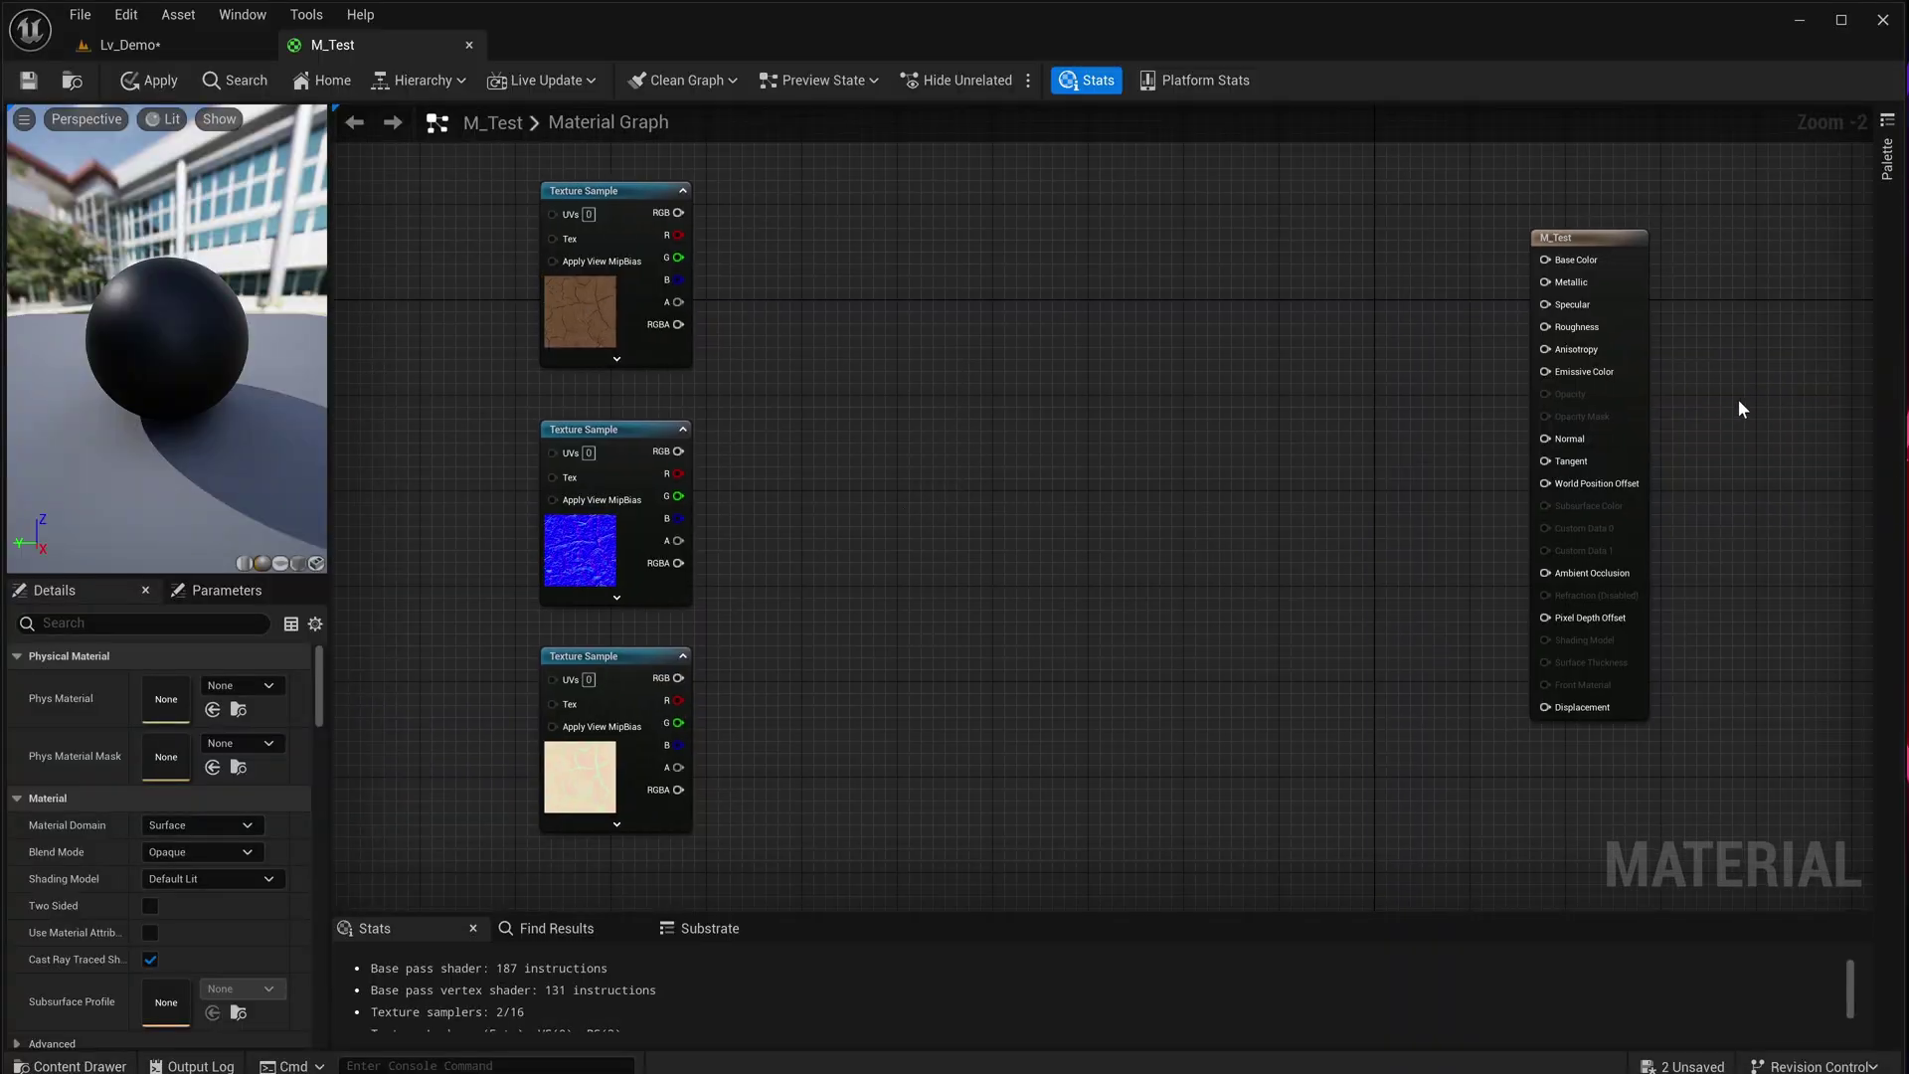
pyautogui.moveTo(1620, 426); pyautogui.dragTo(1595, 426)
pyautogui.click(1100, 423)
pyautogui.moveTo(1020, 405); pyautogui.dragTo(1043, 434, button='right')
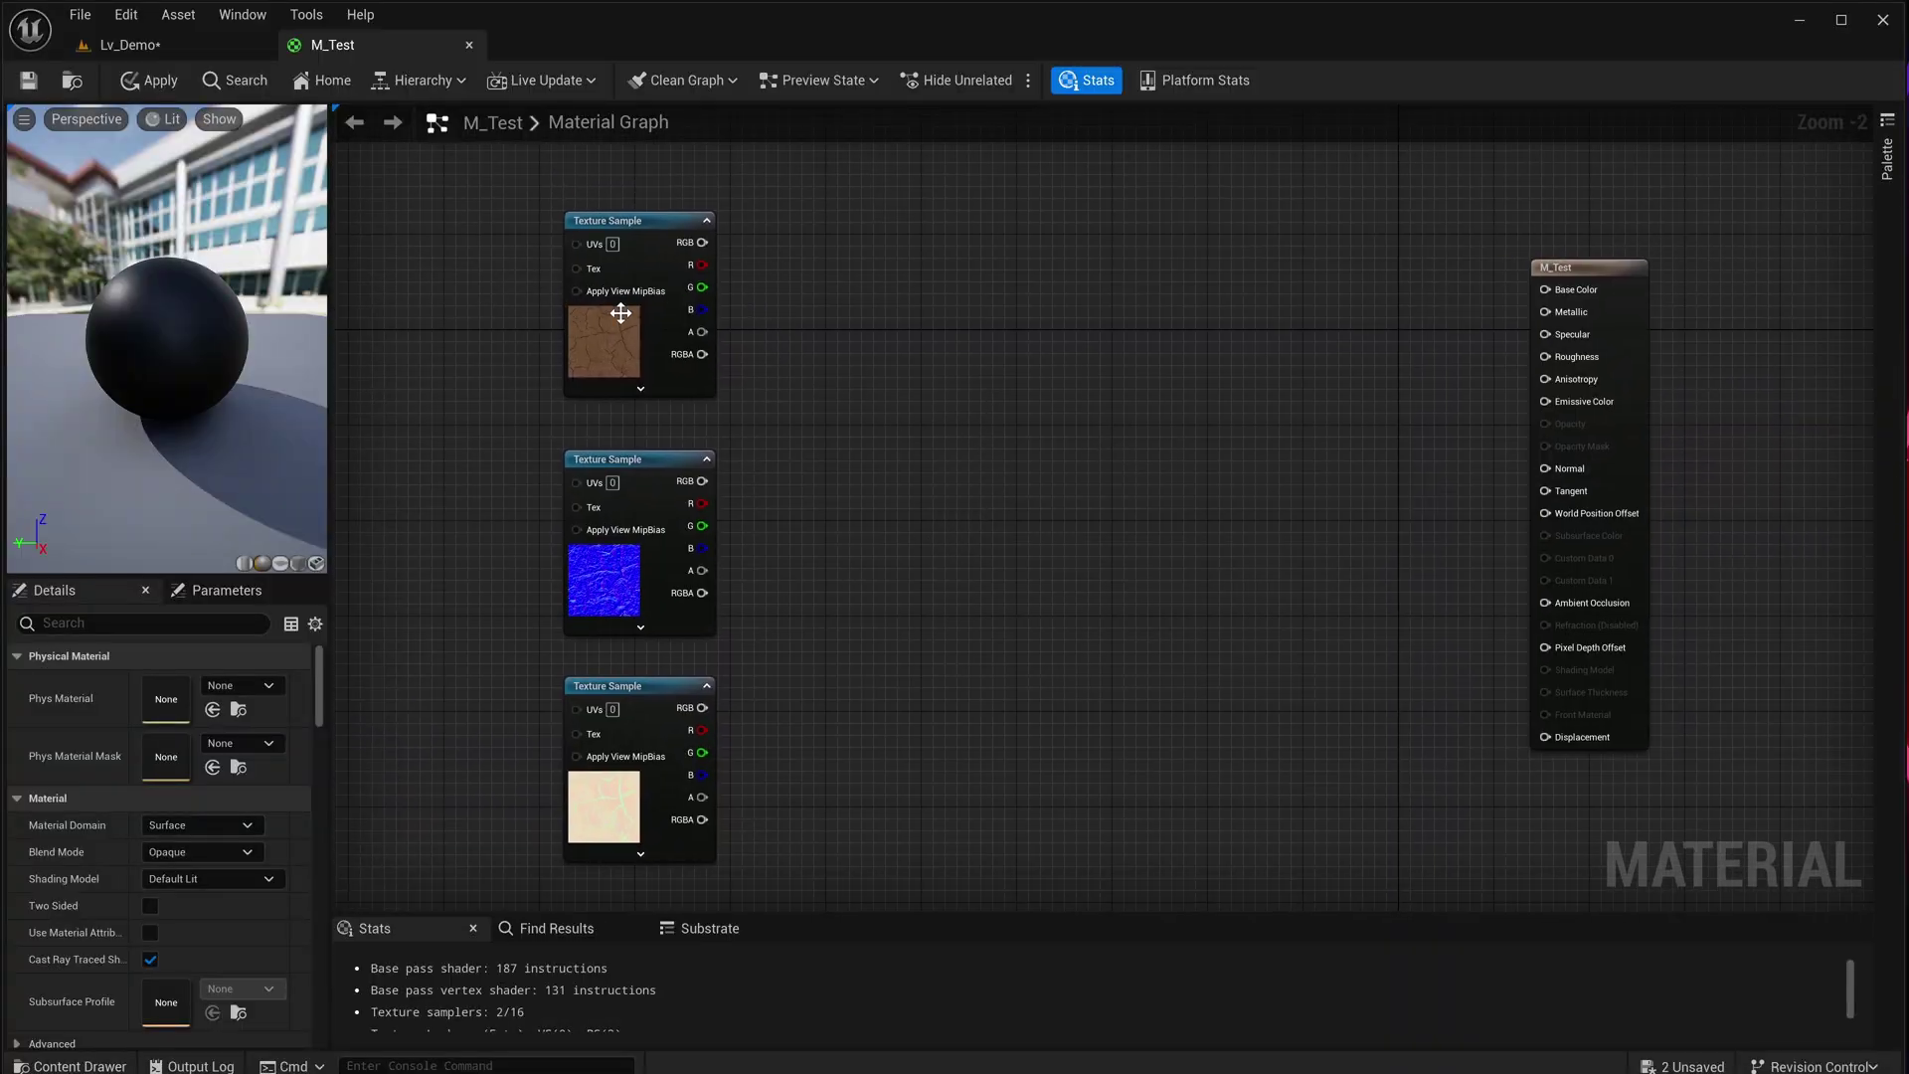
pyautogui.click(621, 314)
pyautogui.click(648, 587)
pyautogui.click(640, 854)
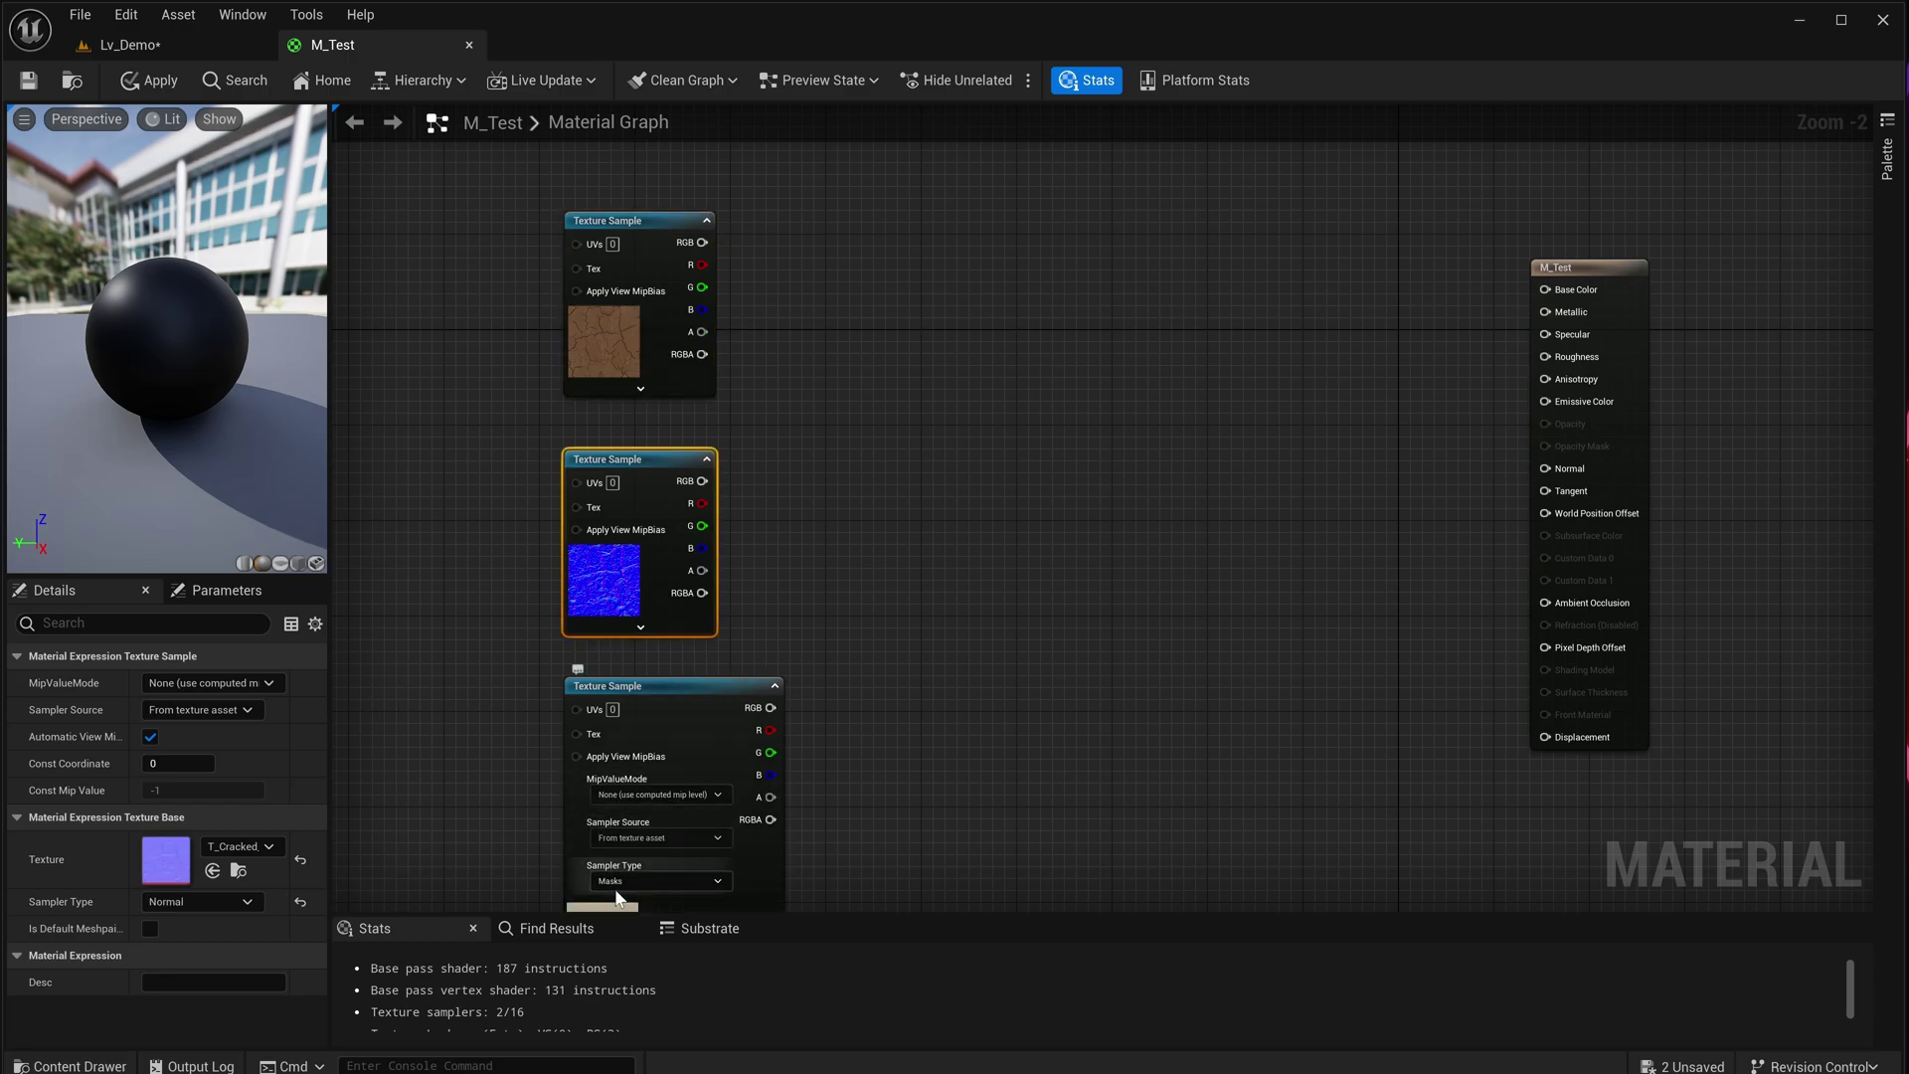
pyautogui.scroll(-1, 726, 811)
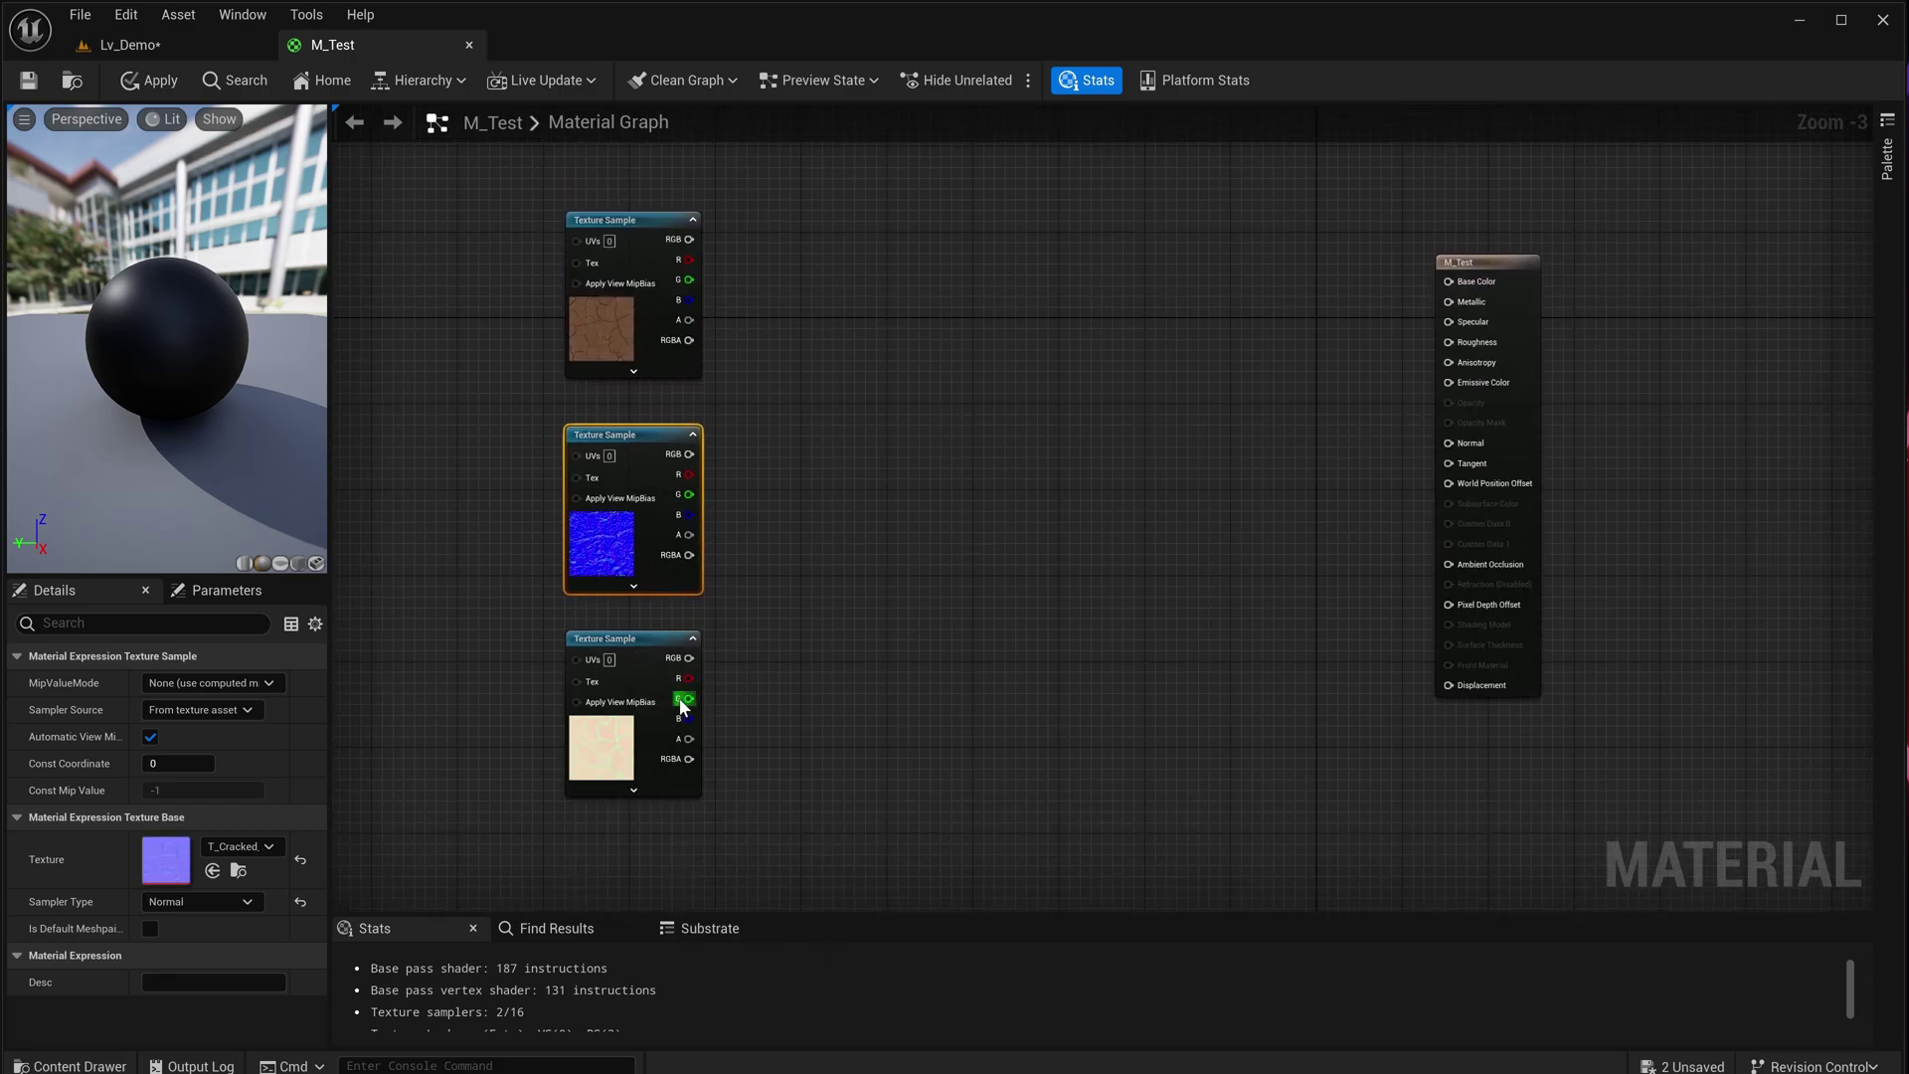
pyautogui.moveTo(620, 693); pyautogui.dragTo(560, 689, button='right')
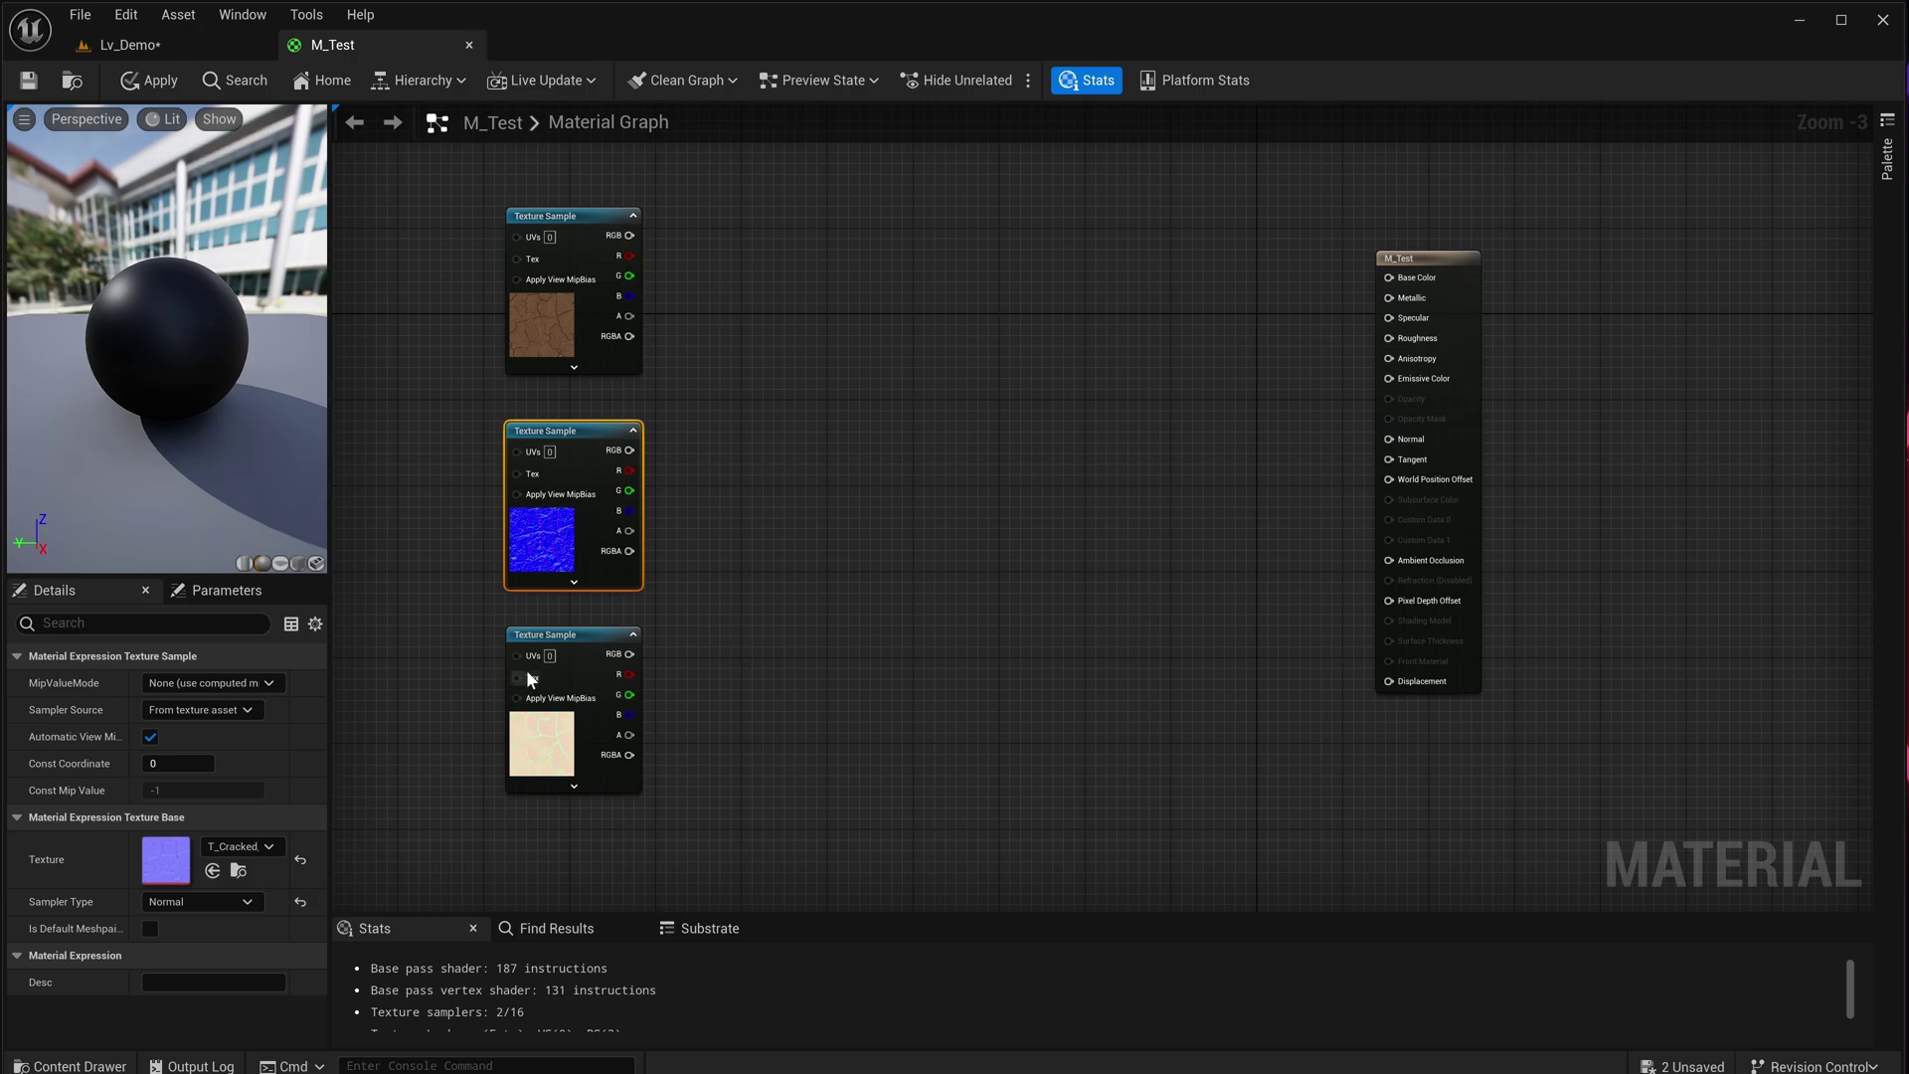
pyautogui.moveTo(445, 623); pyautogui.dragTo(630, 827)
pyautogui.click(408, 689)
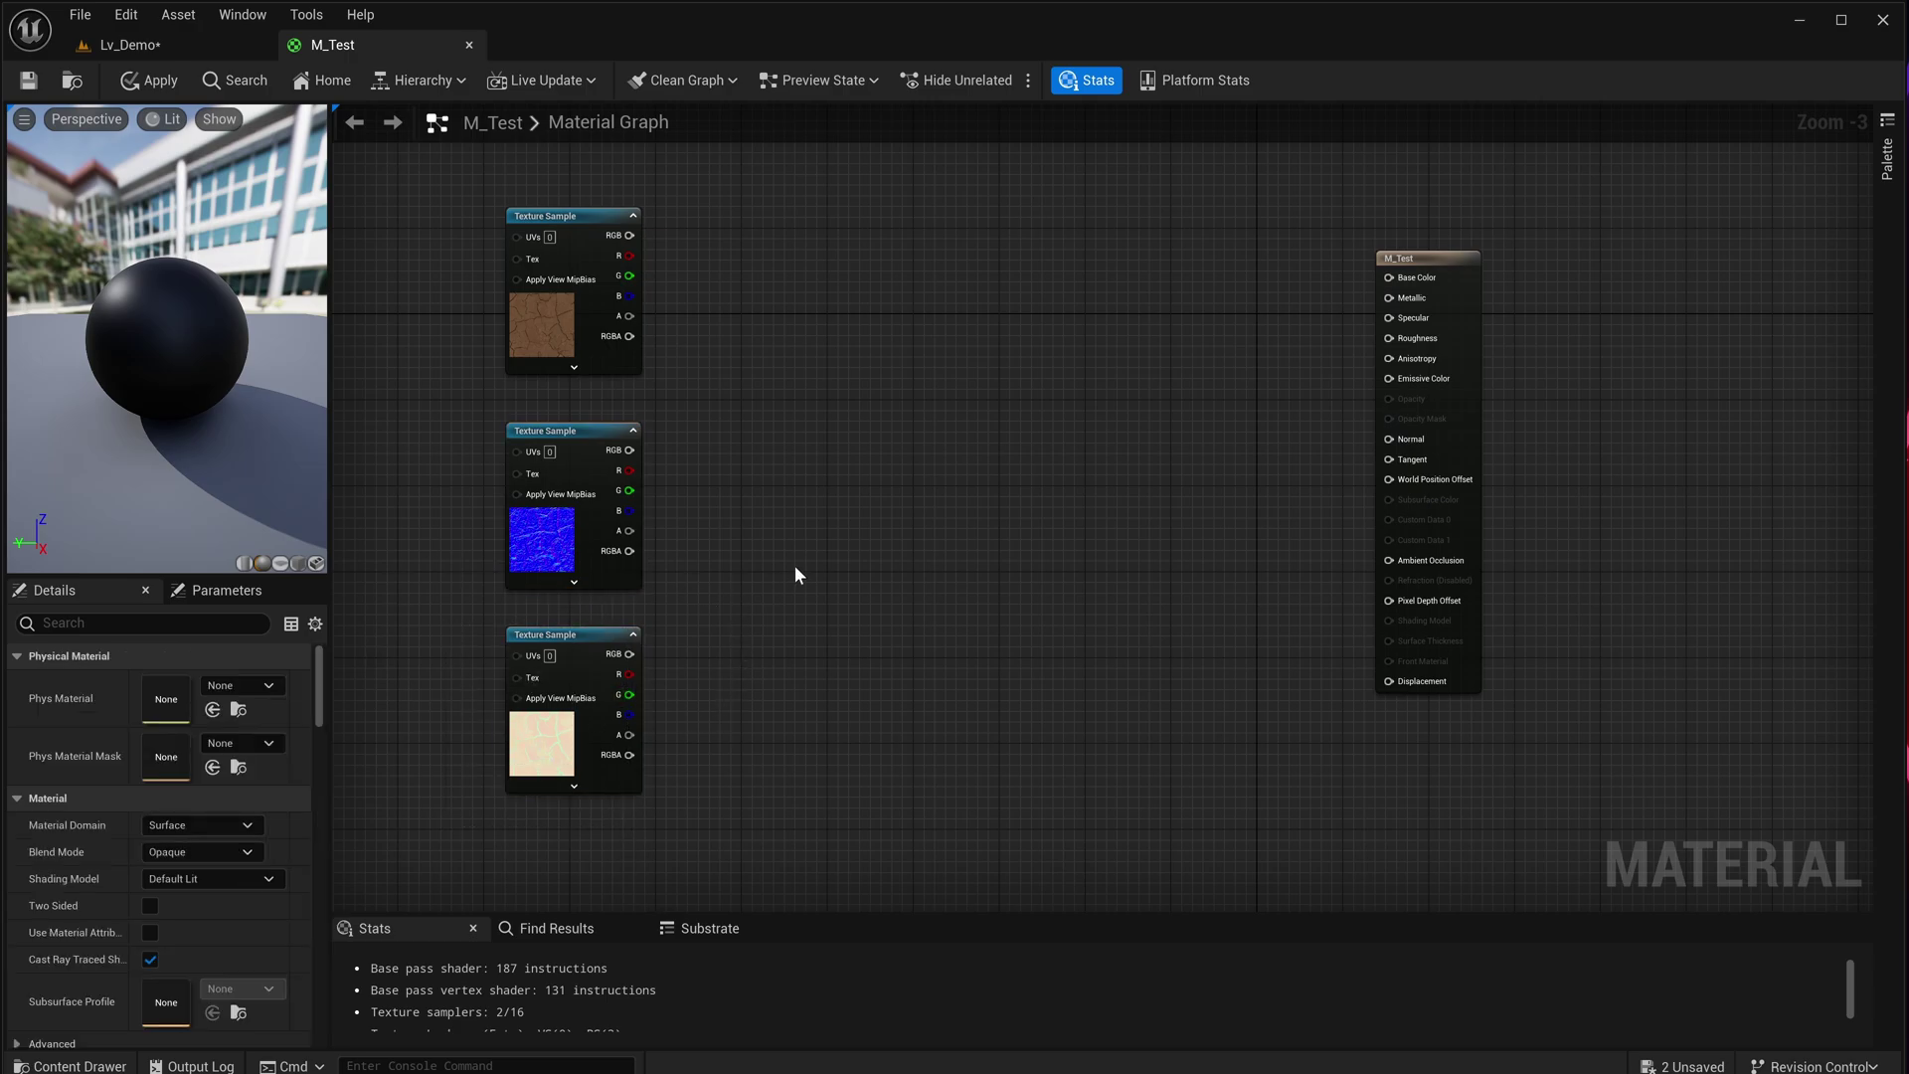
# - Add a OneMinus node beside the mask texture sample in the M_Test graph
pyautogui.moveTo(771, 539); pyautogui.dragTo(808, 545, button='right')
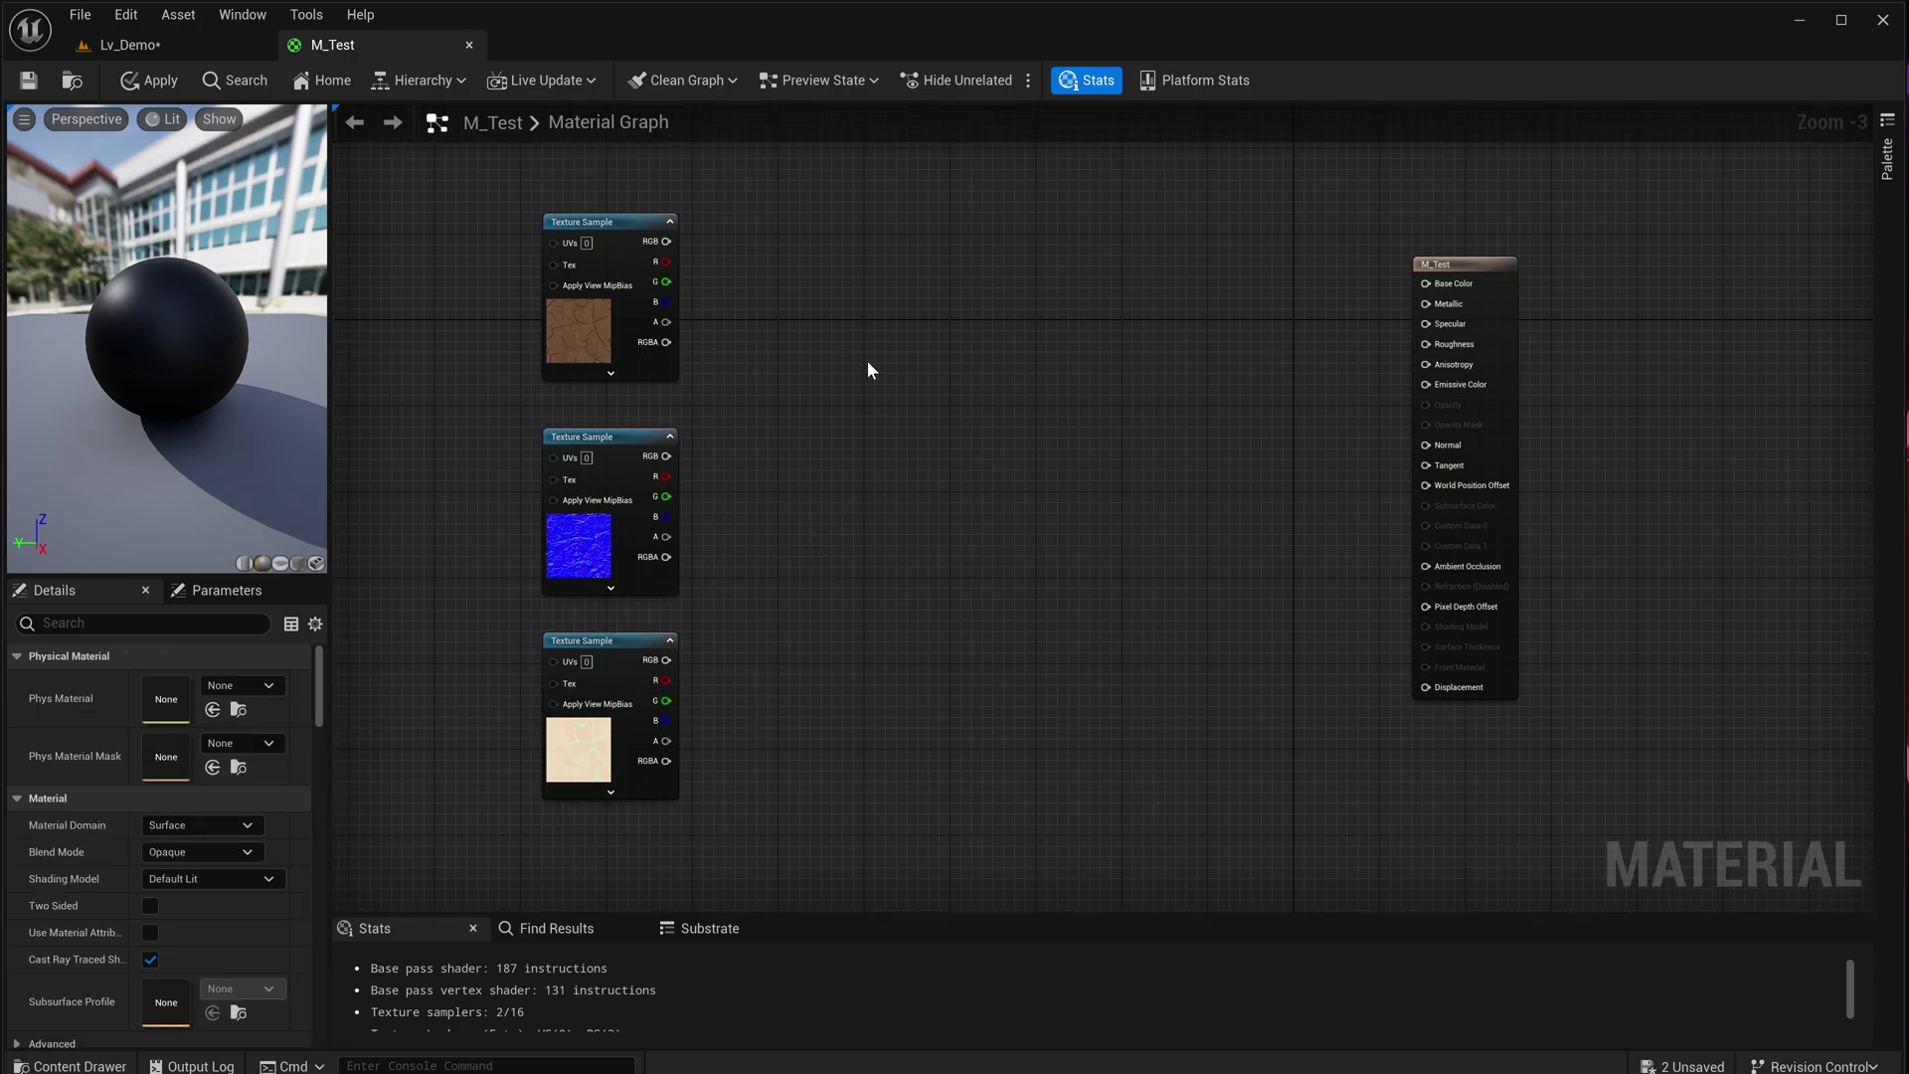
pyautogui.rightClick(845, 633)
pyautogui.write('onemi')
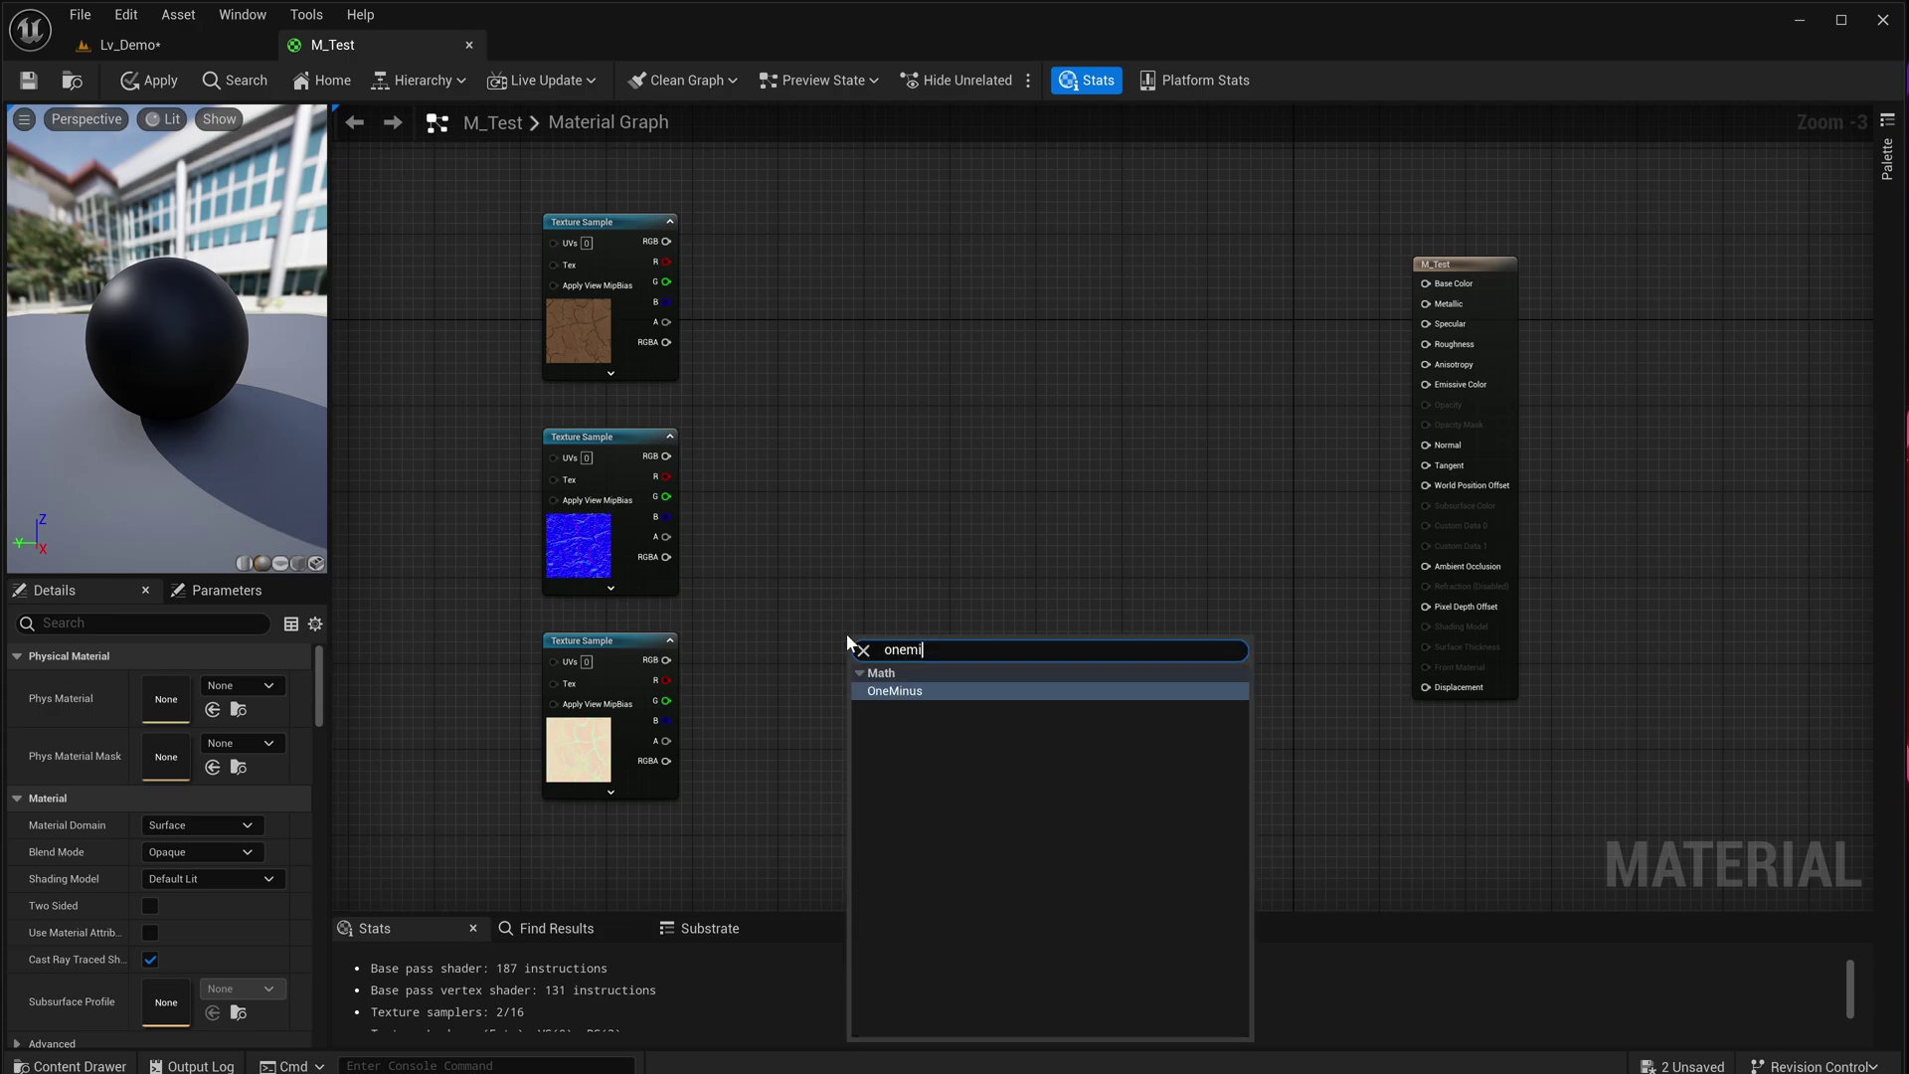
pyautogui.press('Return')
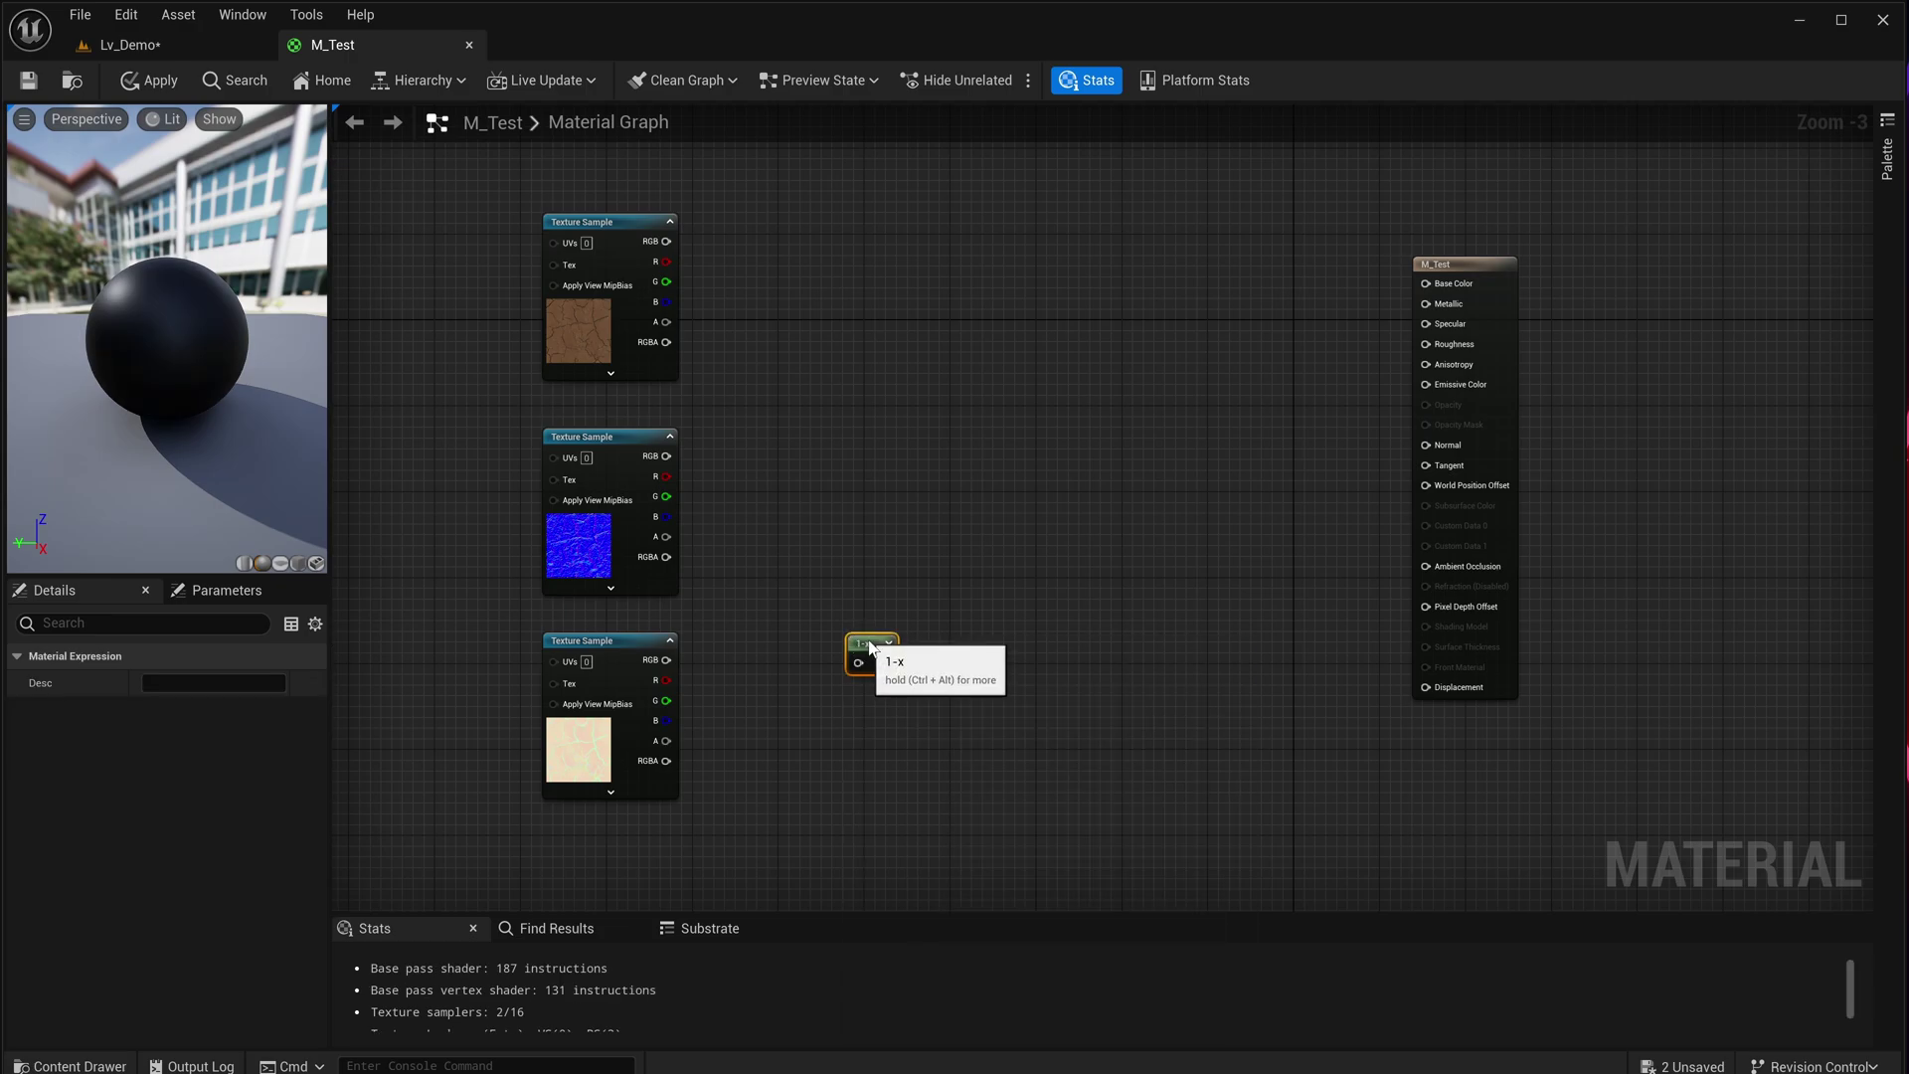
# - Move the OneMinus node up beside the color texture sample and add a Power node below it
pyautogui.moveTo(874, 647); pyautogui.dragTo(905, 345)
pyautogui.moveTo(964, 151); pyautogui.dragTo(975, 184)
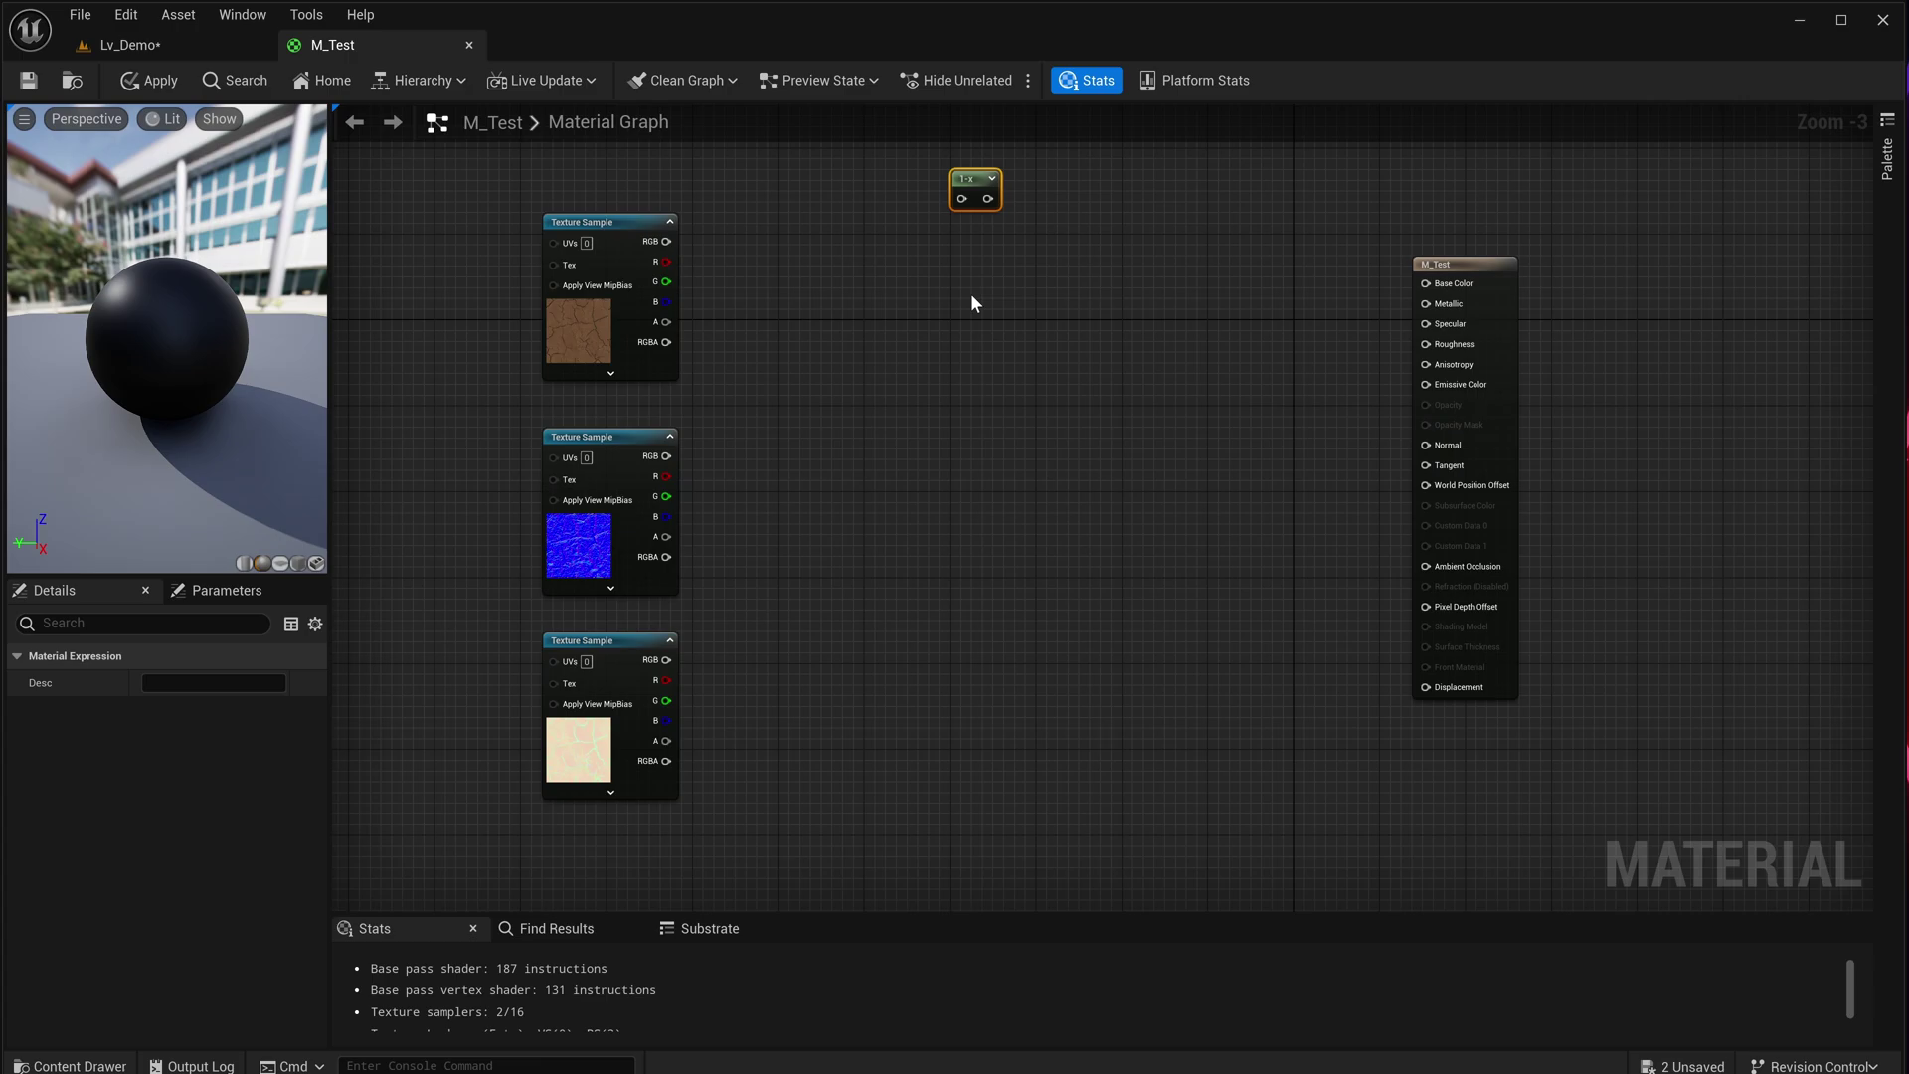
pyautogui.click(1192, 597)
pyautogui.rightClick(925, 450)
pyautogui.write('power')
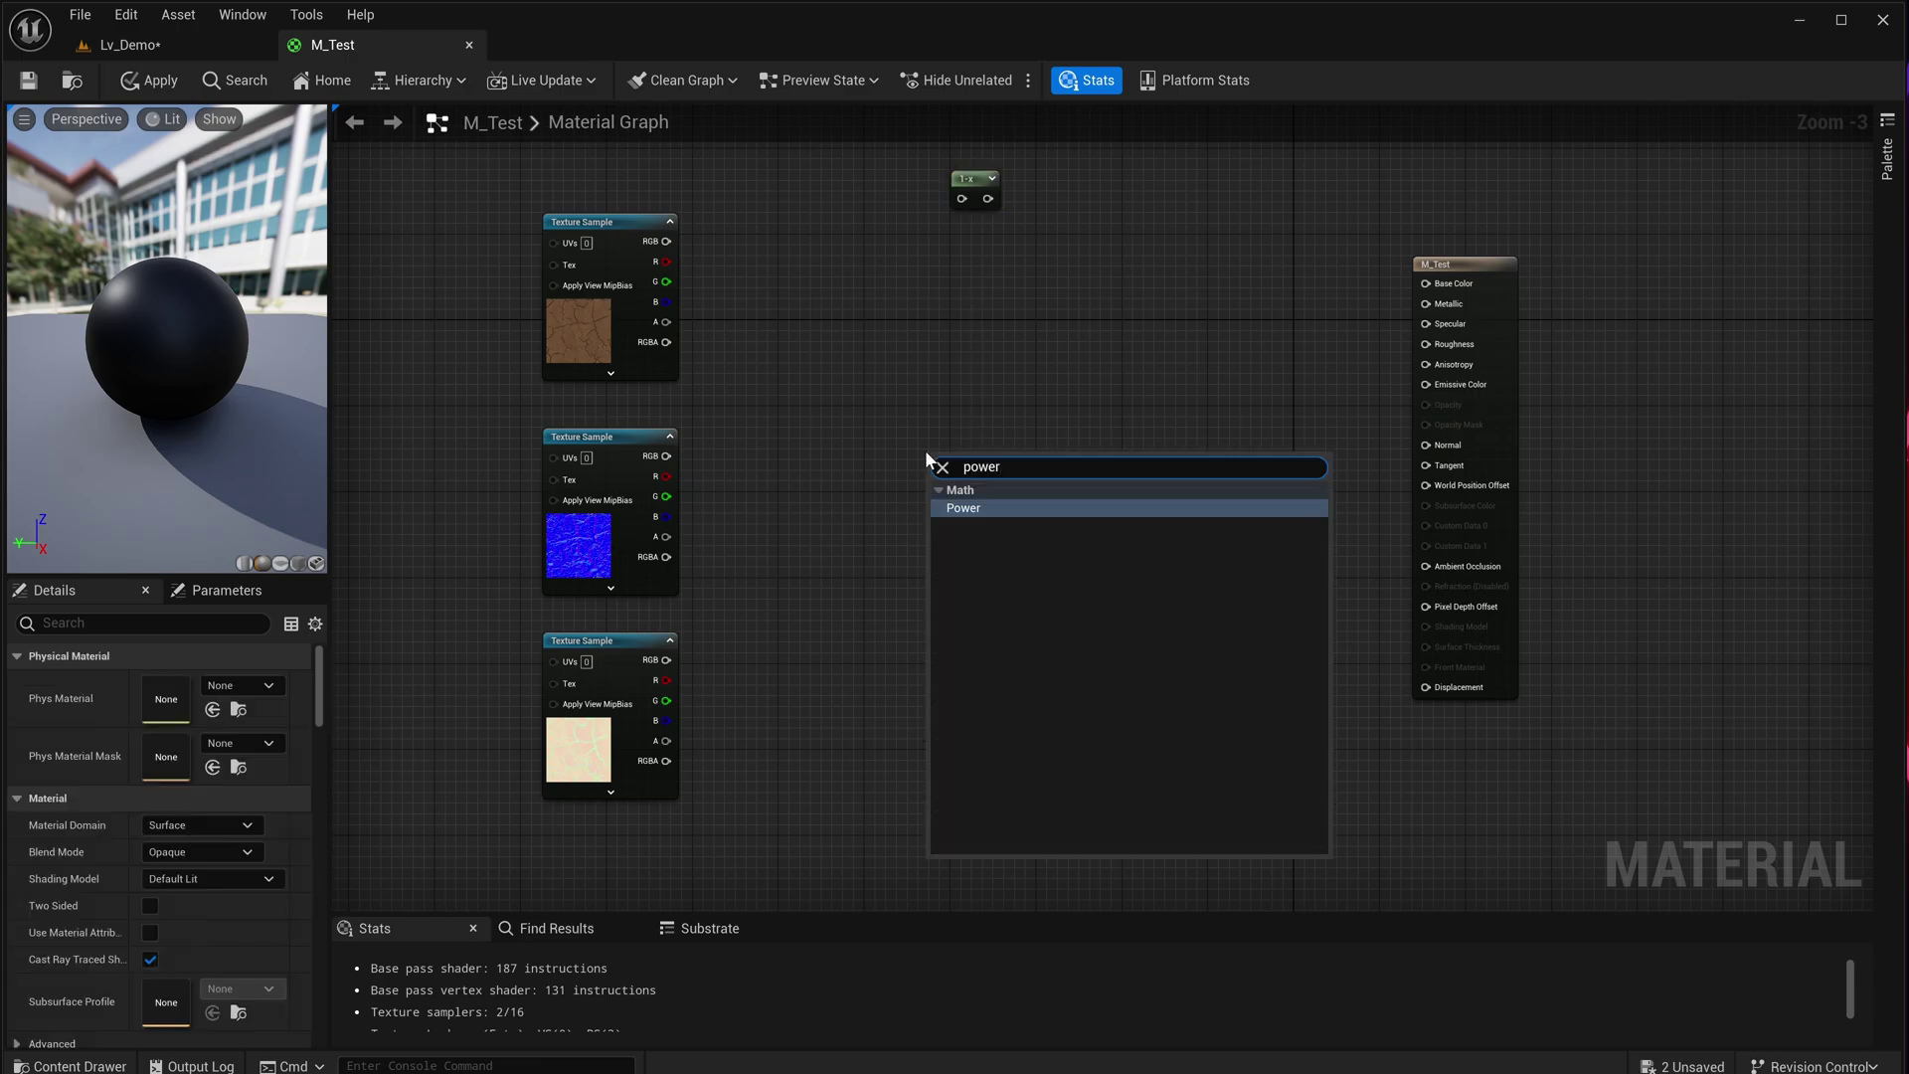
pyautogui.press('Return')
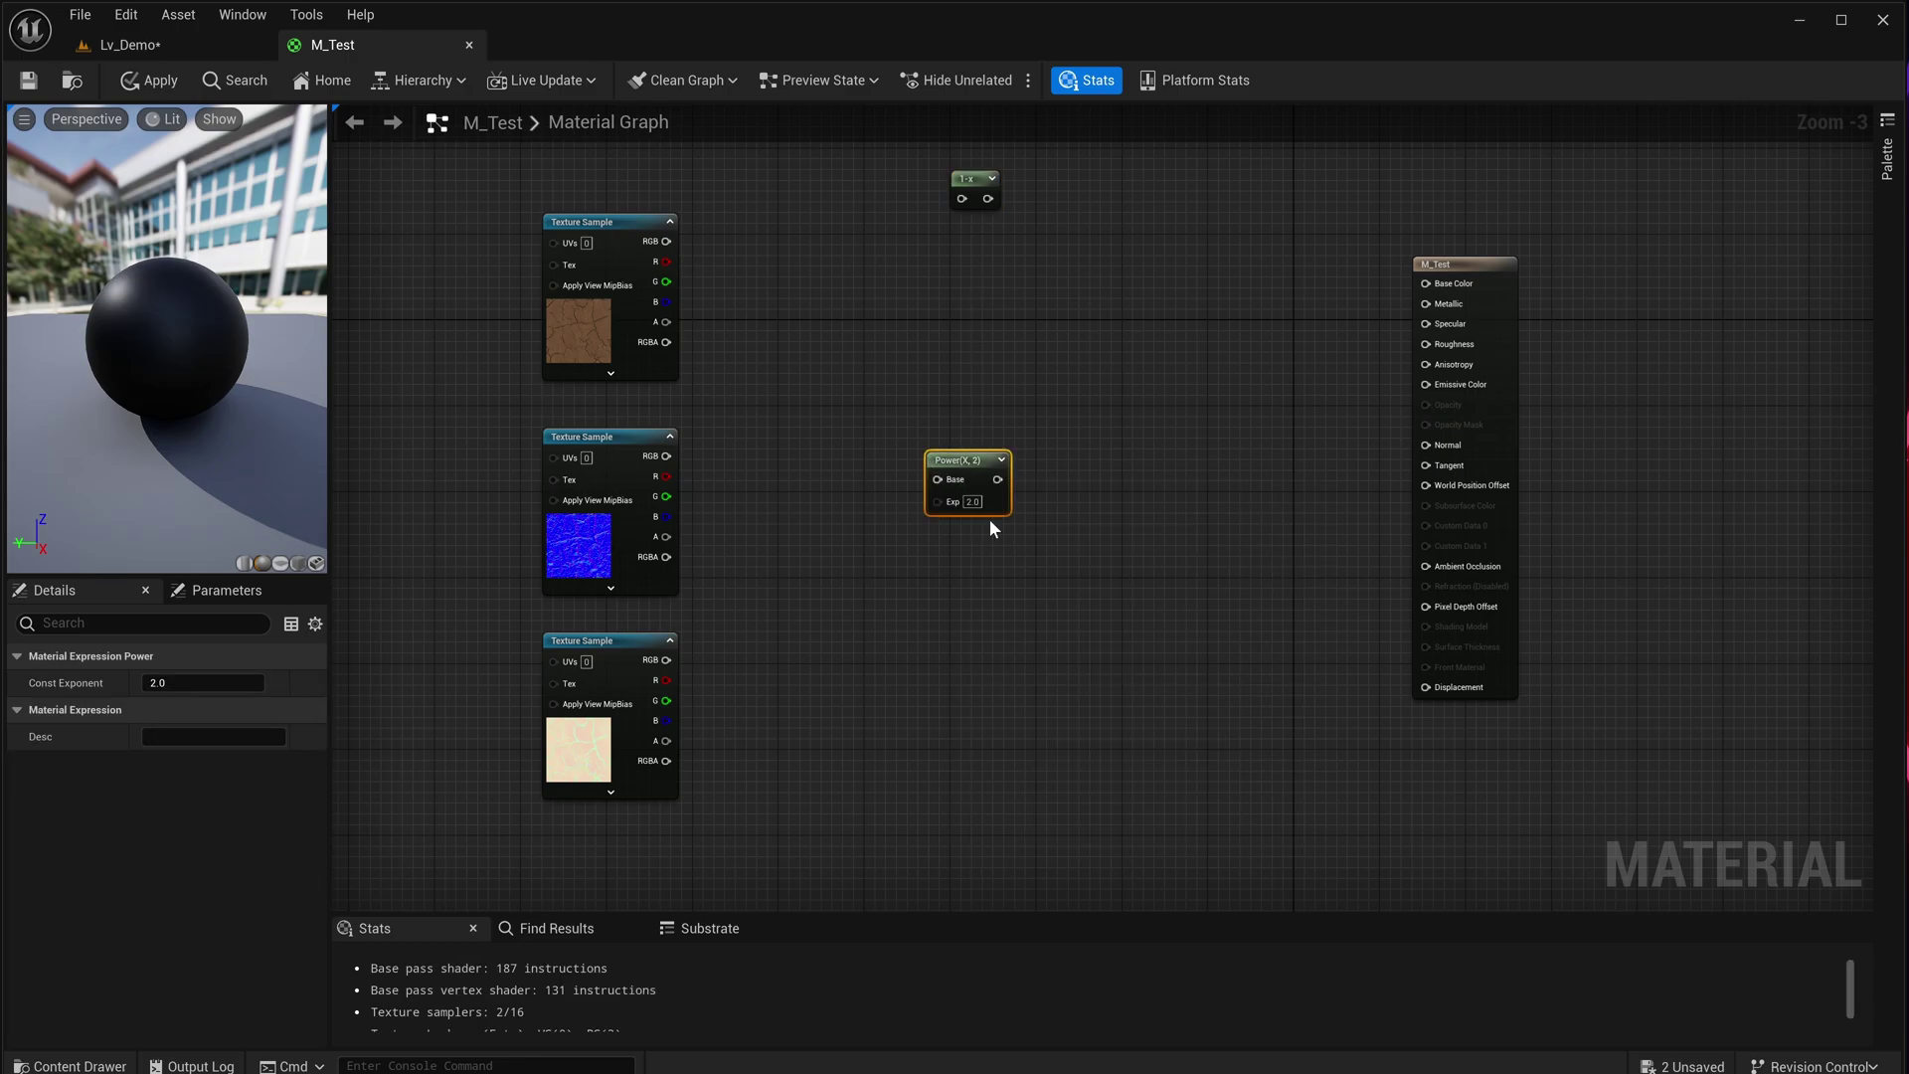
# - Add a LinearInterpolate node between the Power node and the M_Test output node
pyautogui.rightClick(1090, 286)
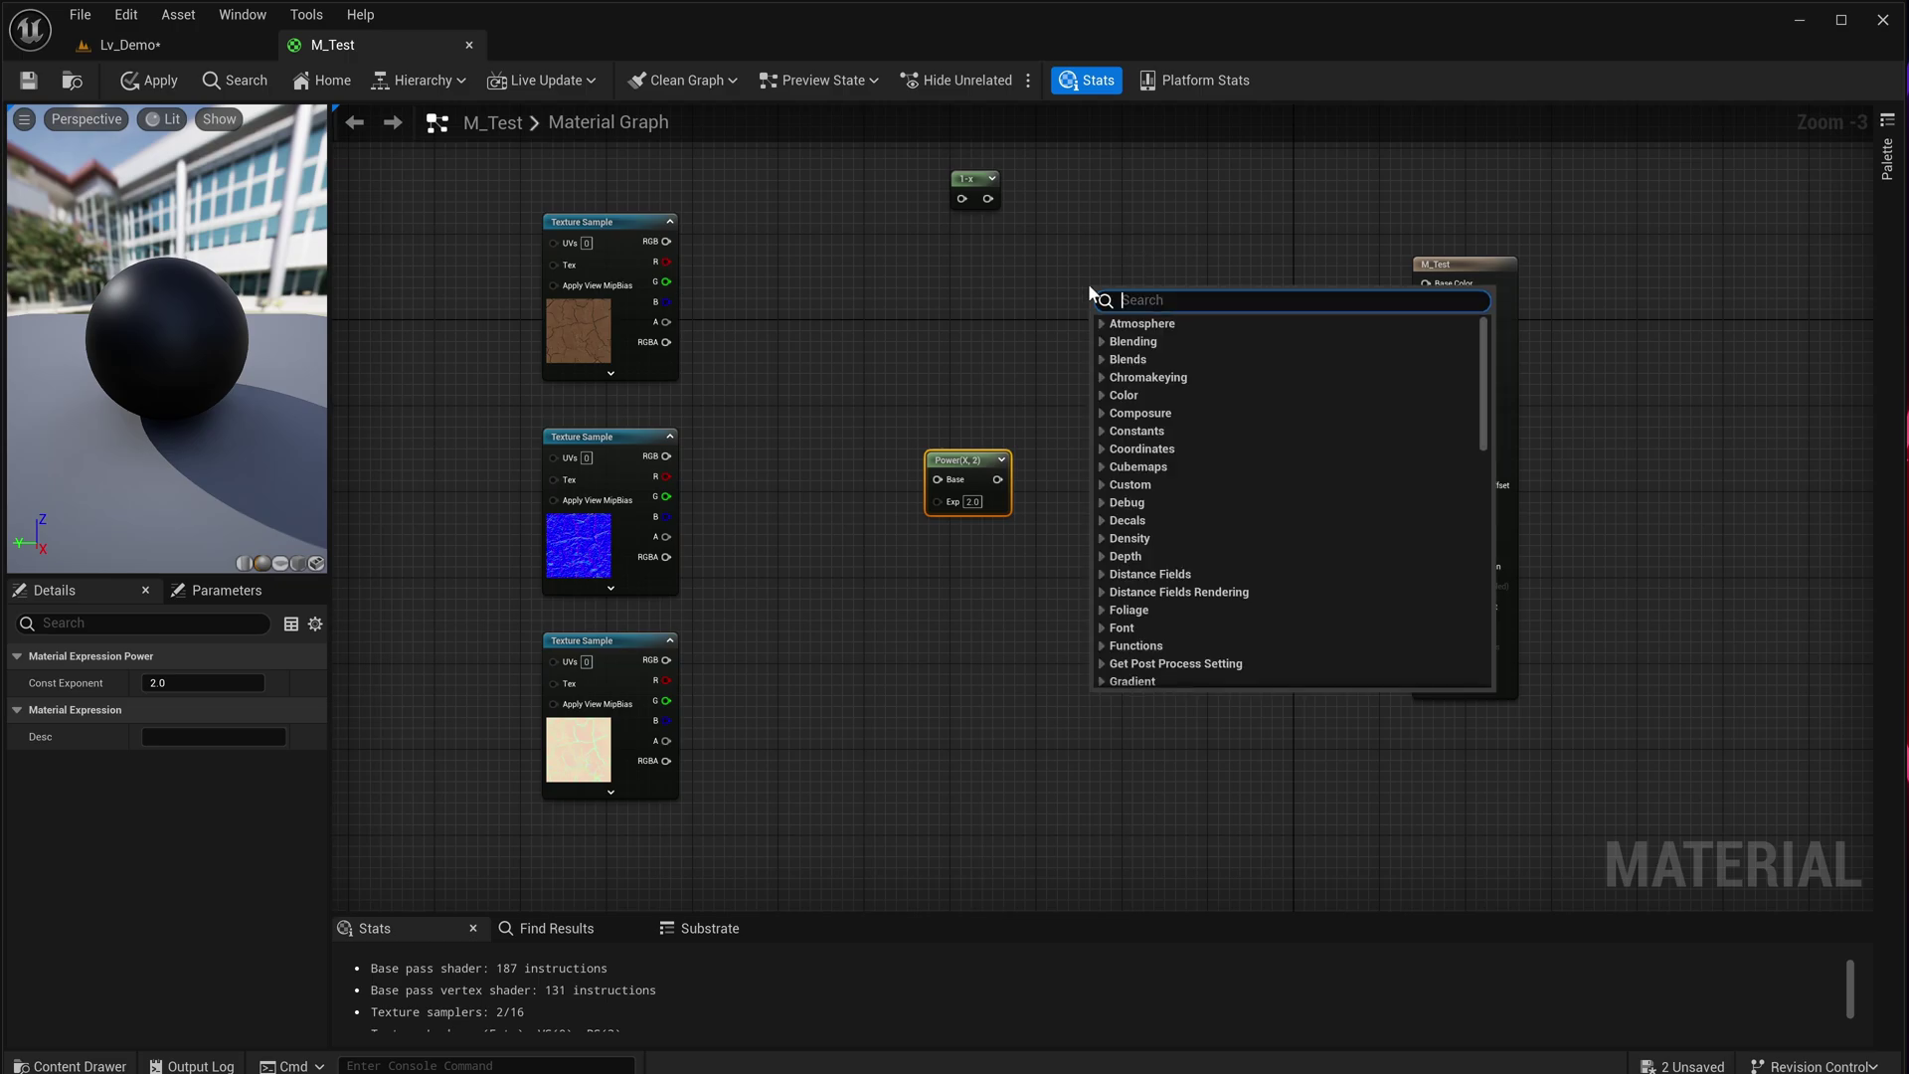
pyautogui.write('lerp')
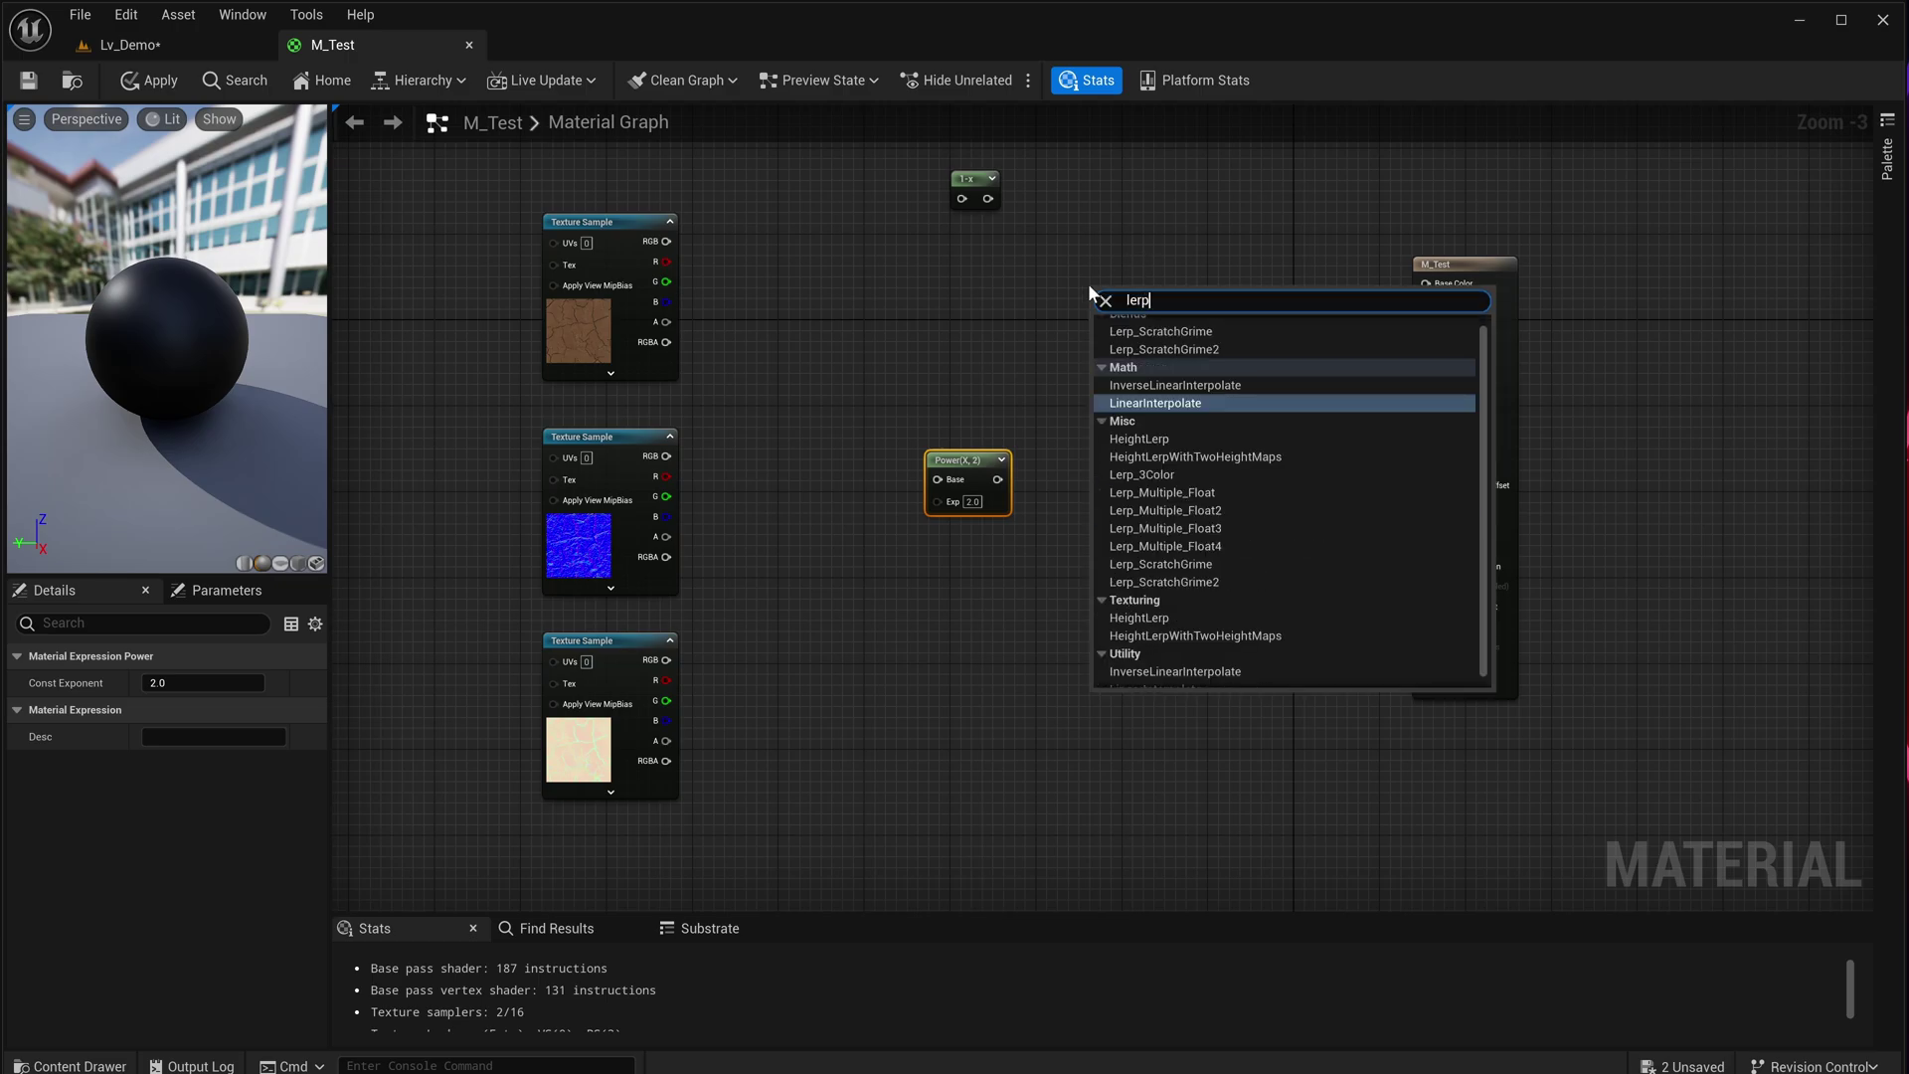
pyautogui.click(1139, 403)
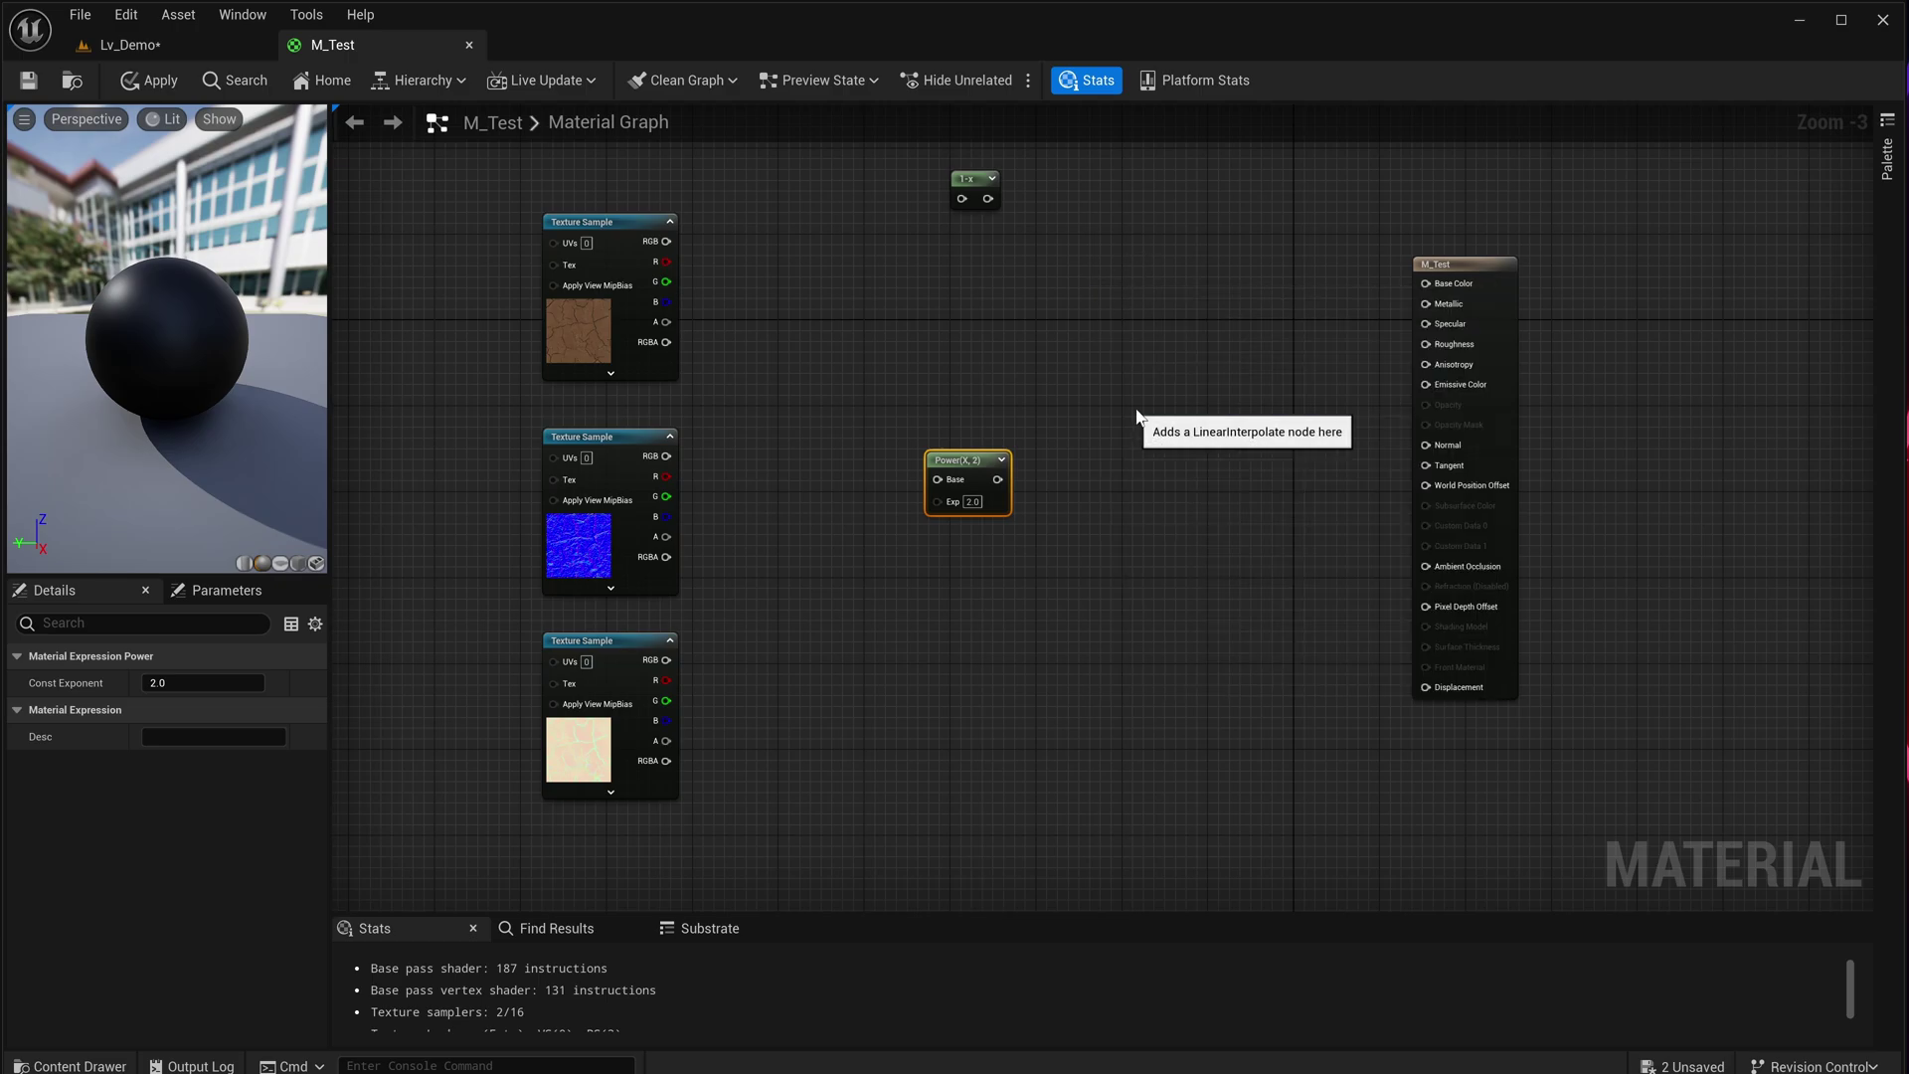
pyautogui.moveTo(1174, 360); pyautogui.dragTo(1273, 385)
# - Add a Multiply node beside OneMinus and connect the color texture's RGB output to the Lerp's B input
pyautogui.click(981, 364)
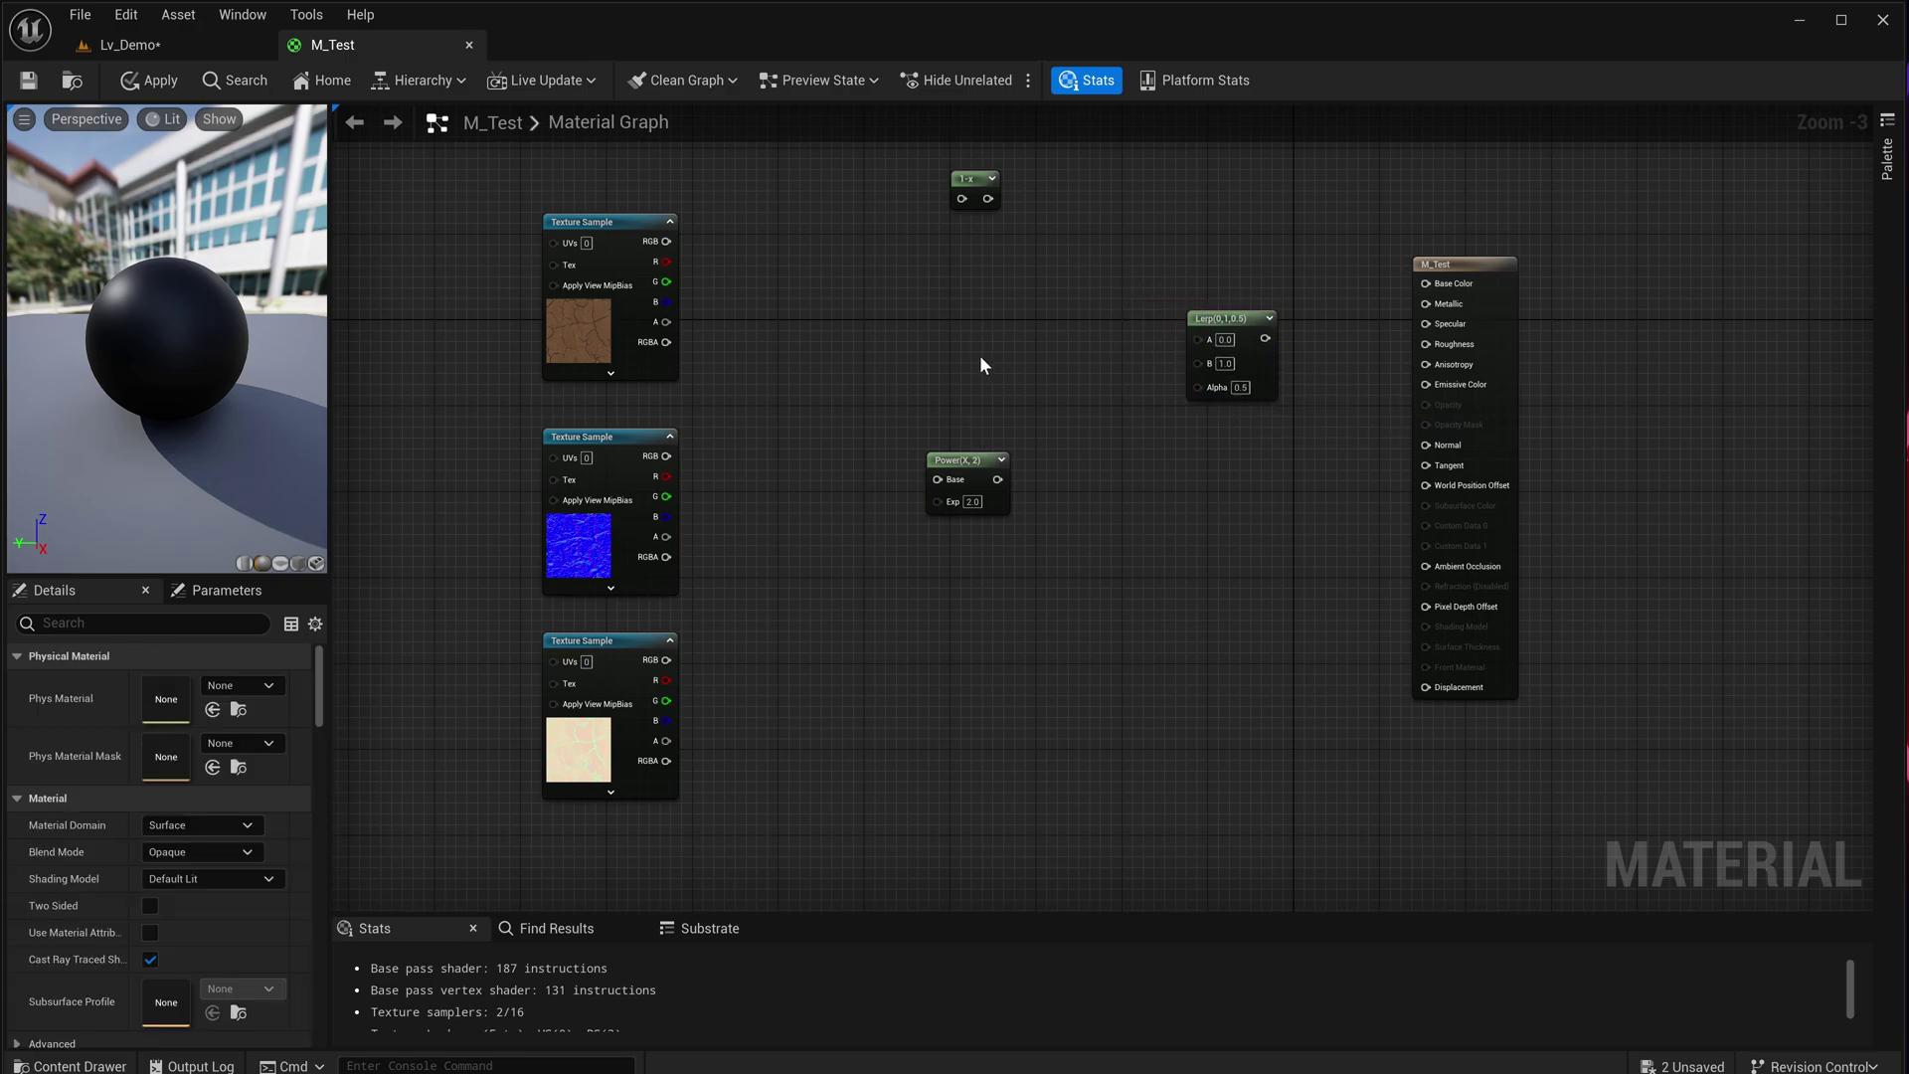
pyautogui.press('m')
pyautogui.click(1071, 176)
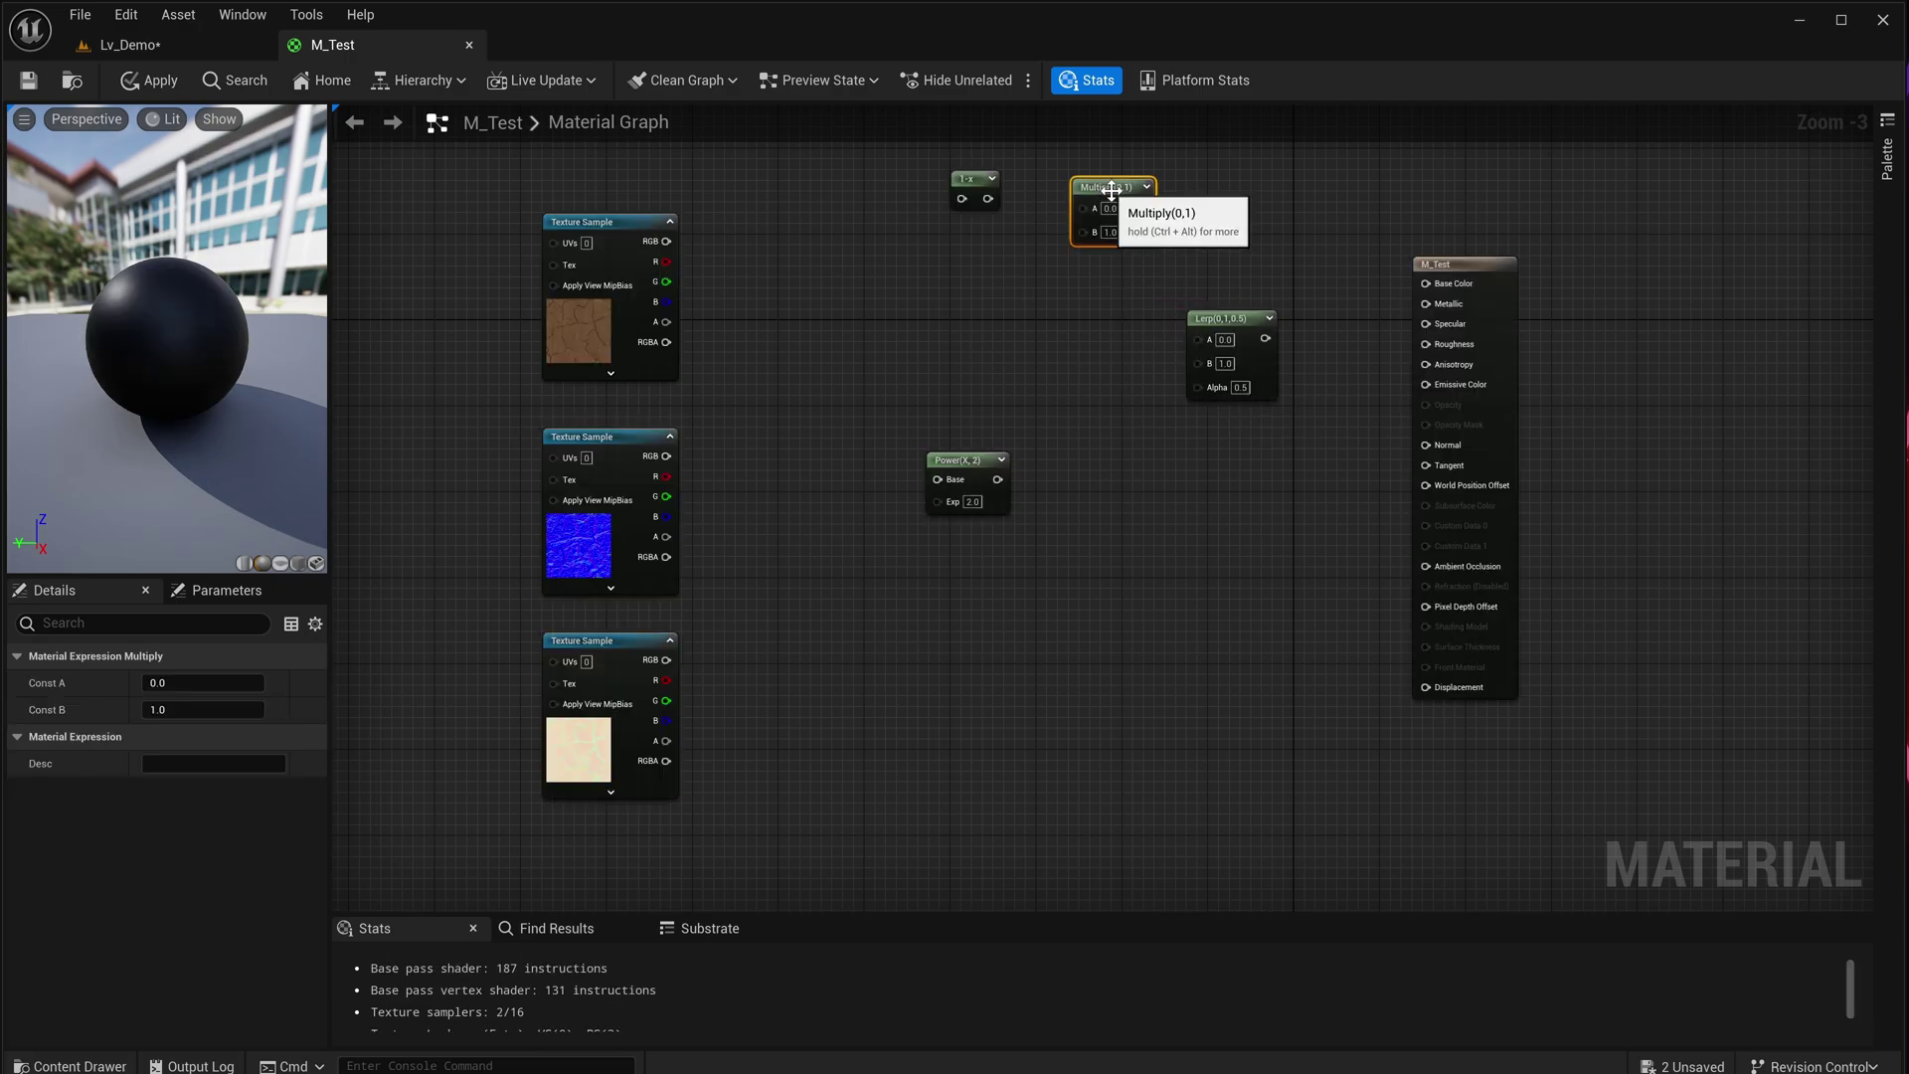
pyautogui.moveTo(1108, 187); pyautogui.dragTo(1137, 179)
pyautogui.click(1200, 454)
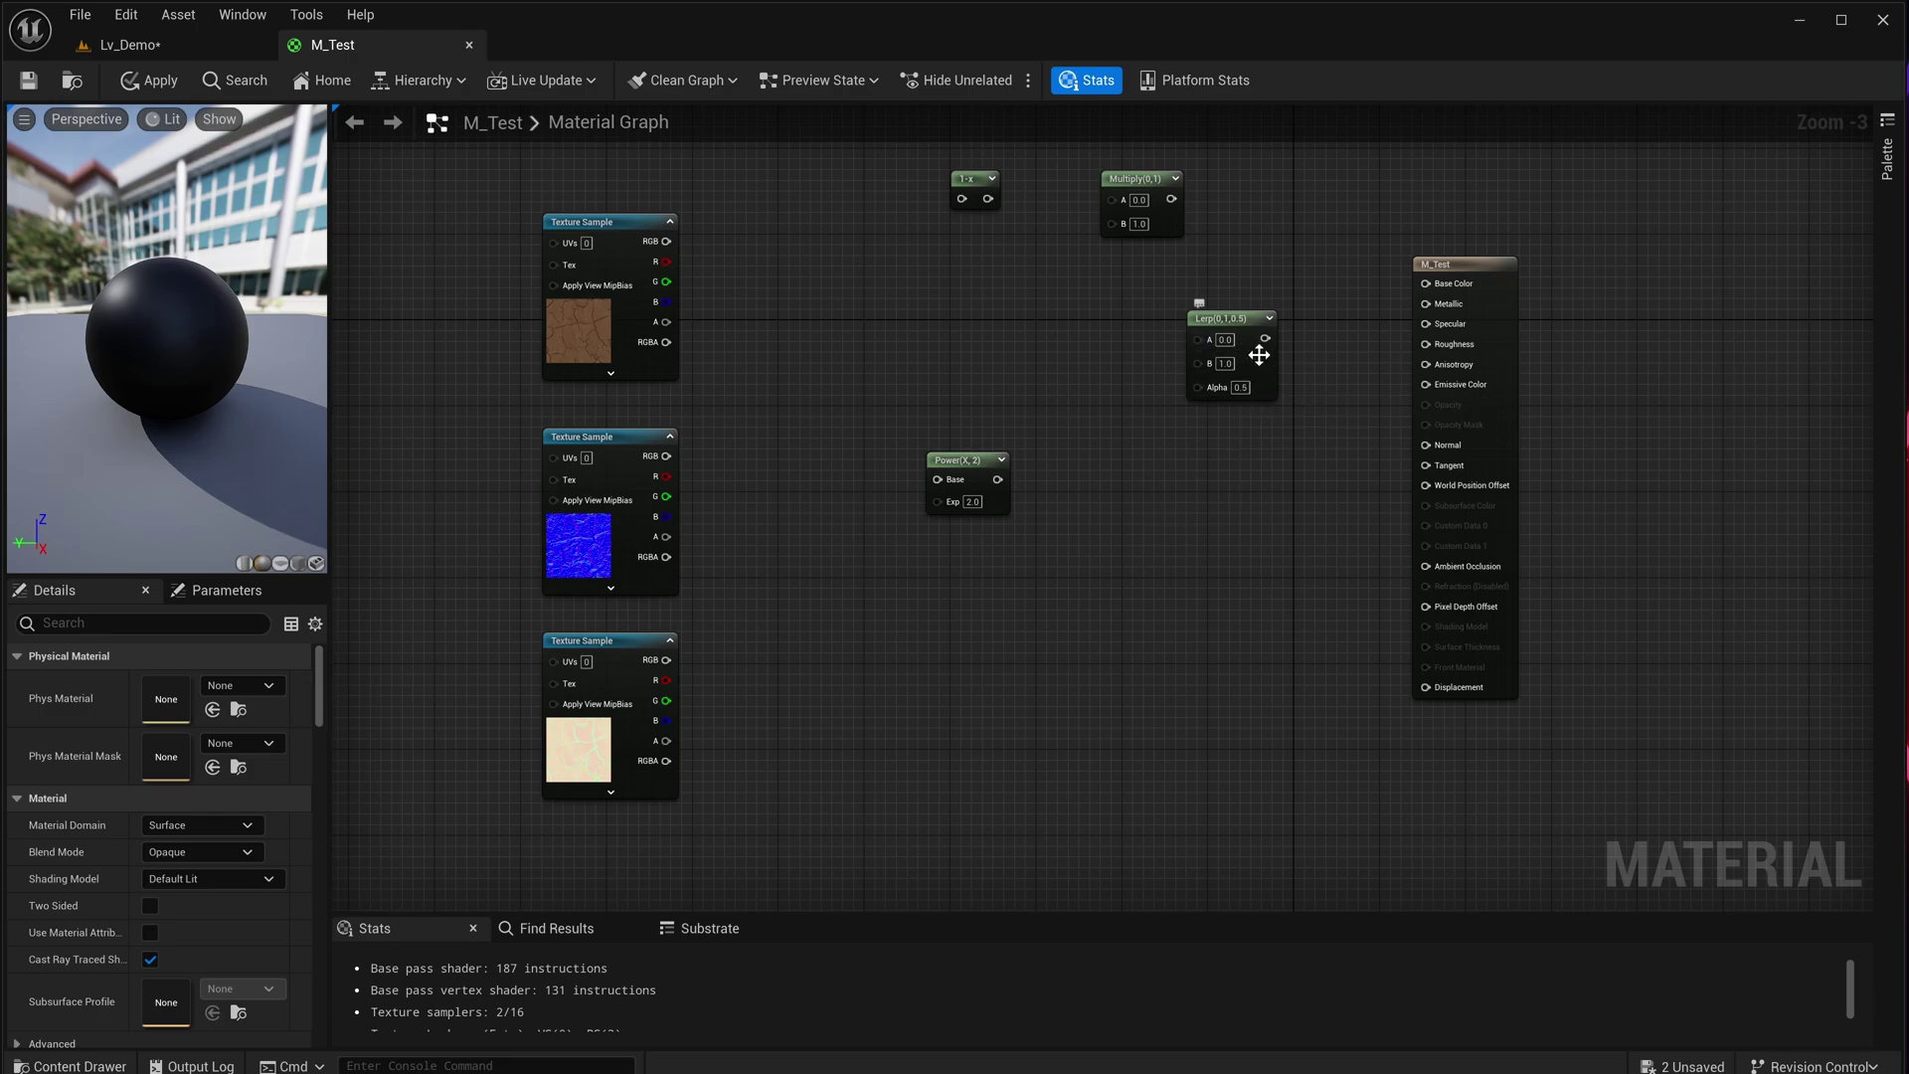
pyautogui.moveTo(1259, 355)
pyautogui.mouseDown()
pyautogui.moveTo(1287, 358)
pyautogui.moveTo(1257, 334)
pyautogui.mouseUp()
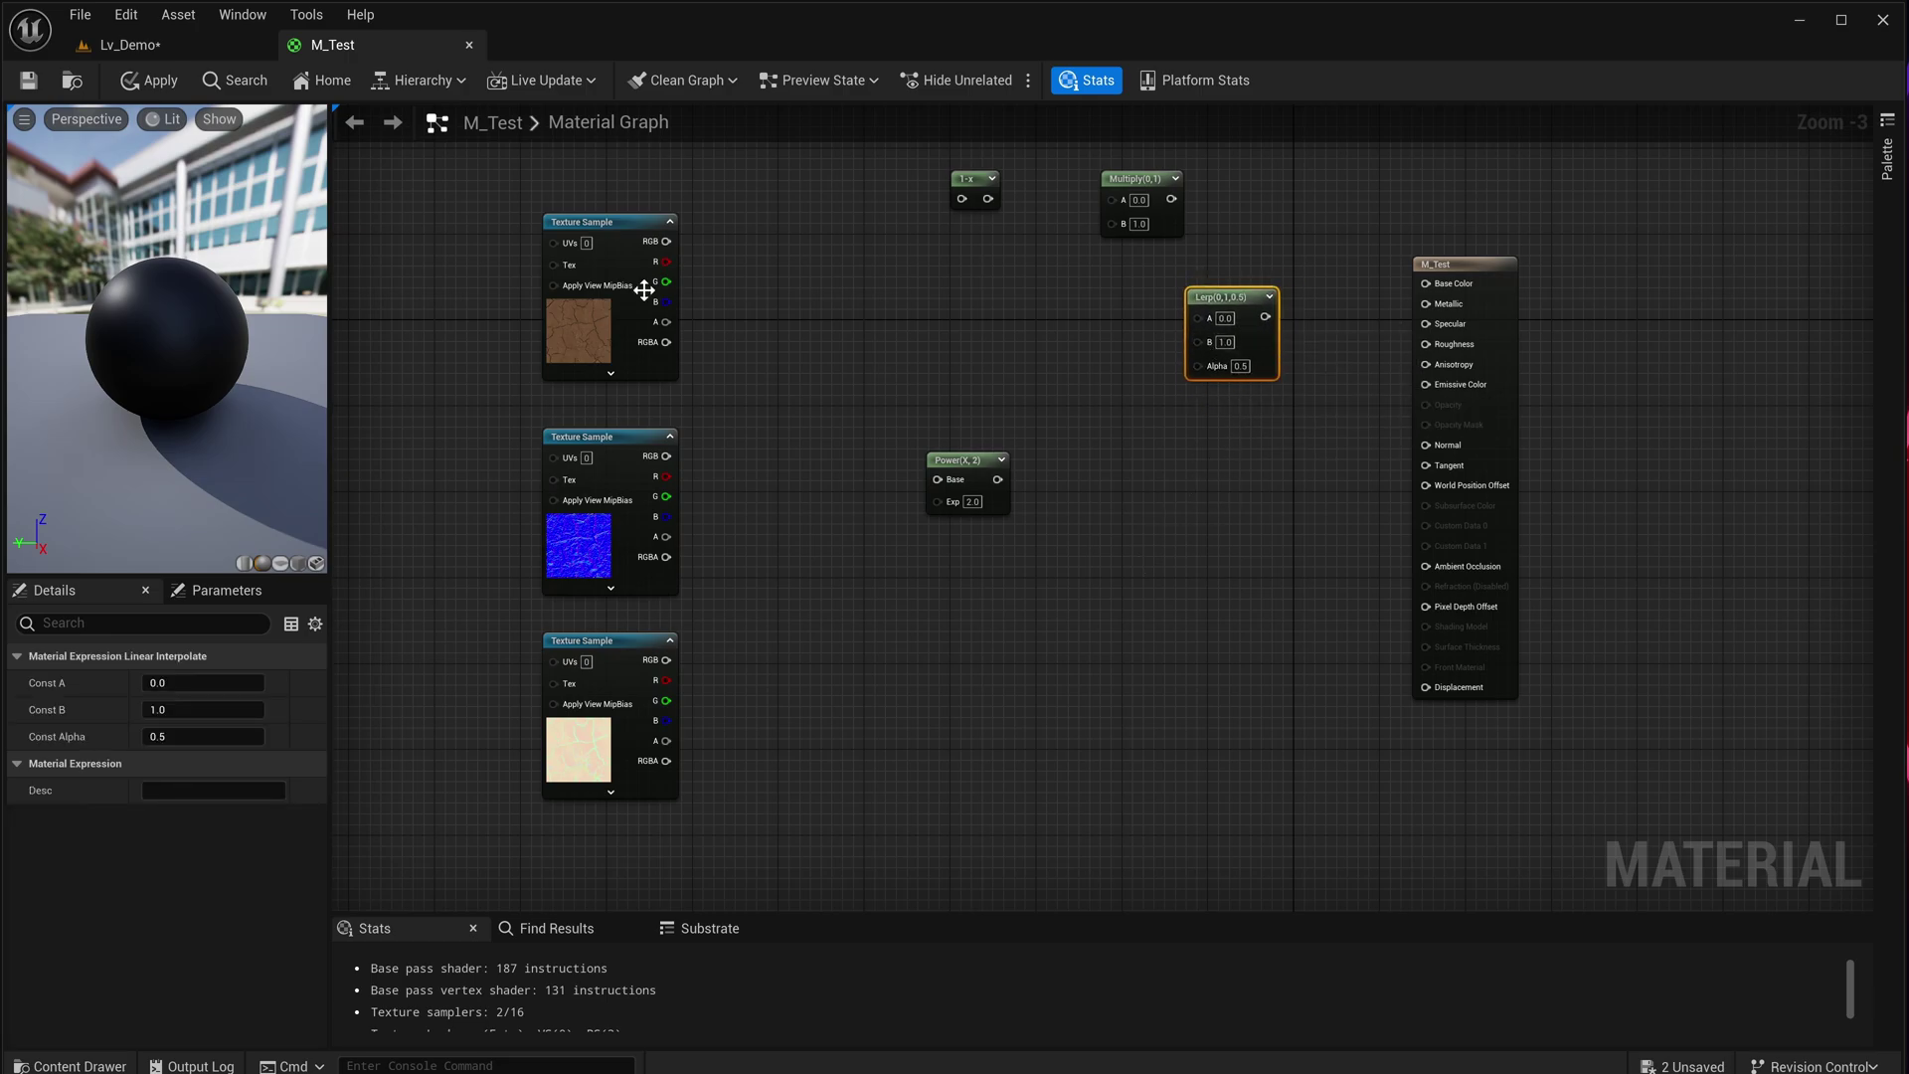
pyautogui.moveTo(666, 242); pyautogui.dragTo(1190, 339)
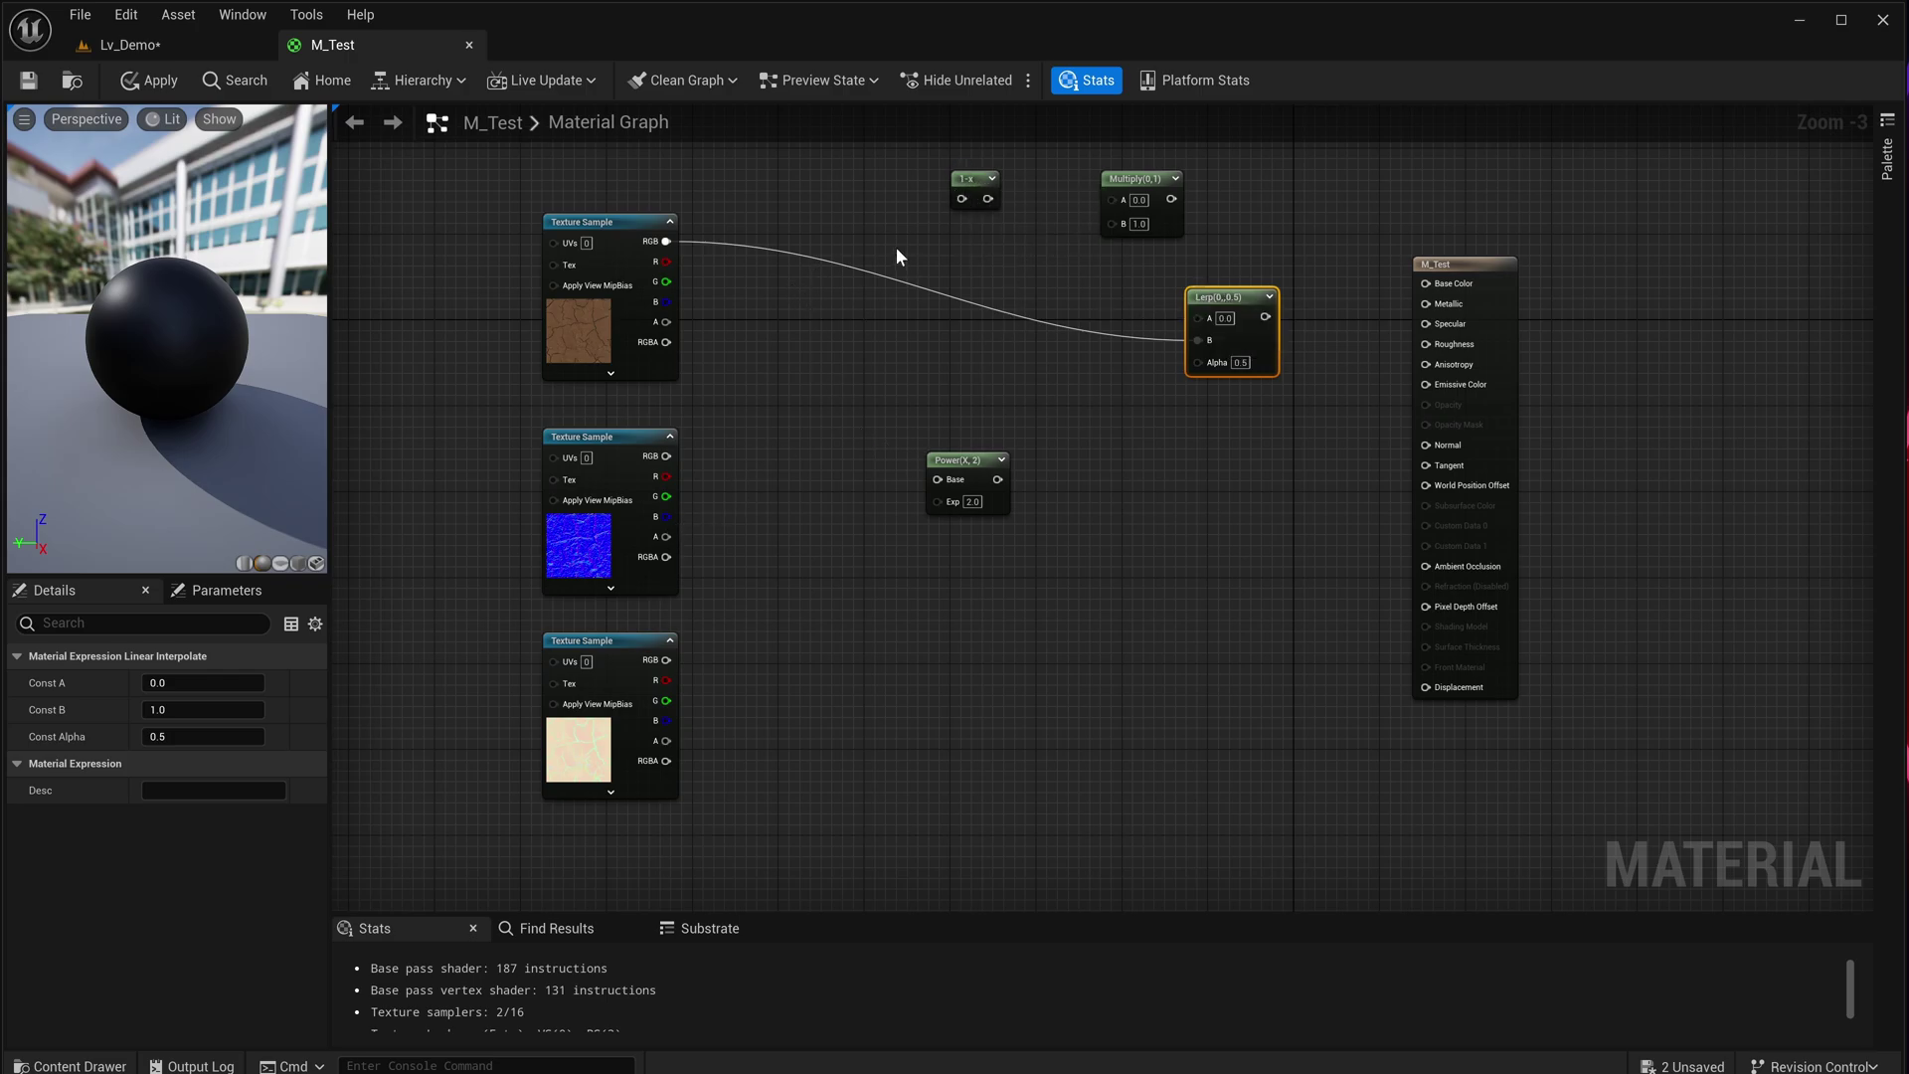
# - Add a scalar parameter AO_Intensity with default value 1.5 and wire it through OneMinus into the Multiply's A input
pyautogui.click(813, 183)
pyautogui.click(786, 177)
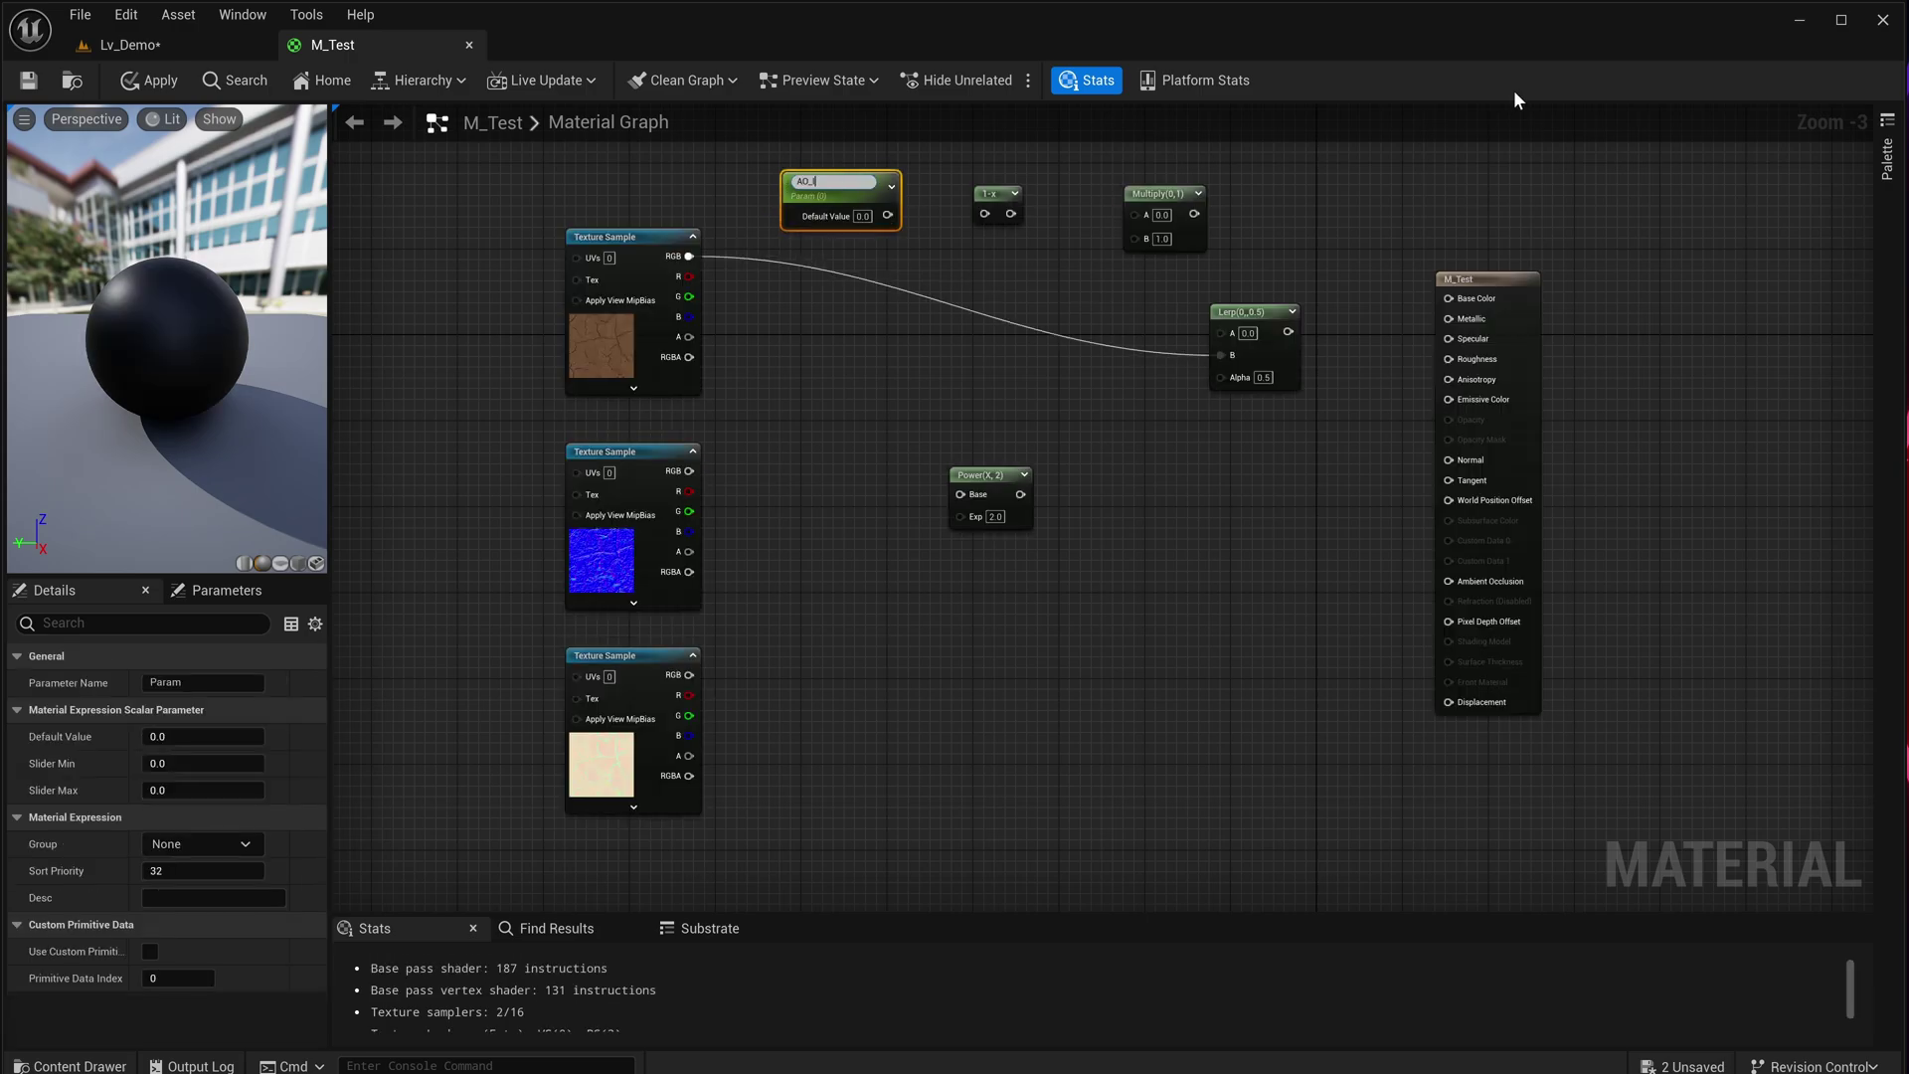
pyautogui.write('AO_Intensity')
pyautogui.press('Return')
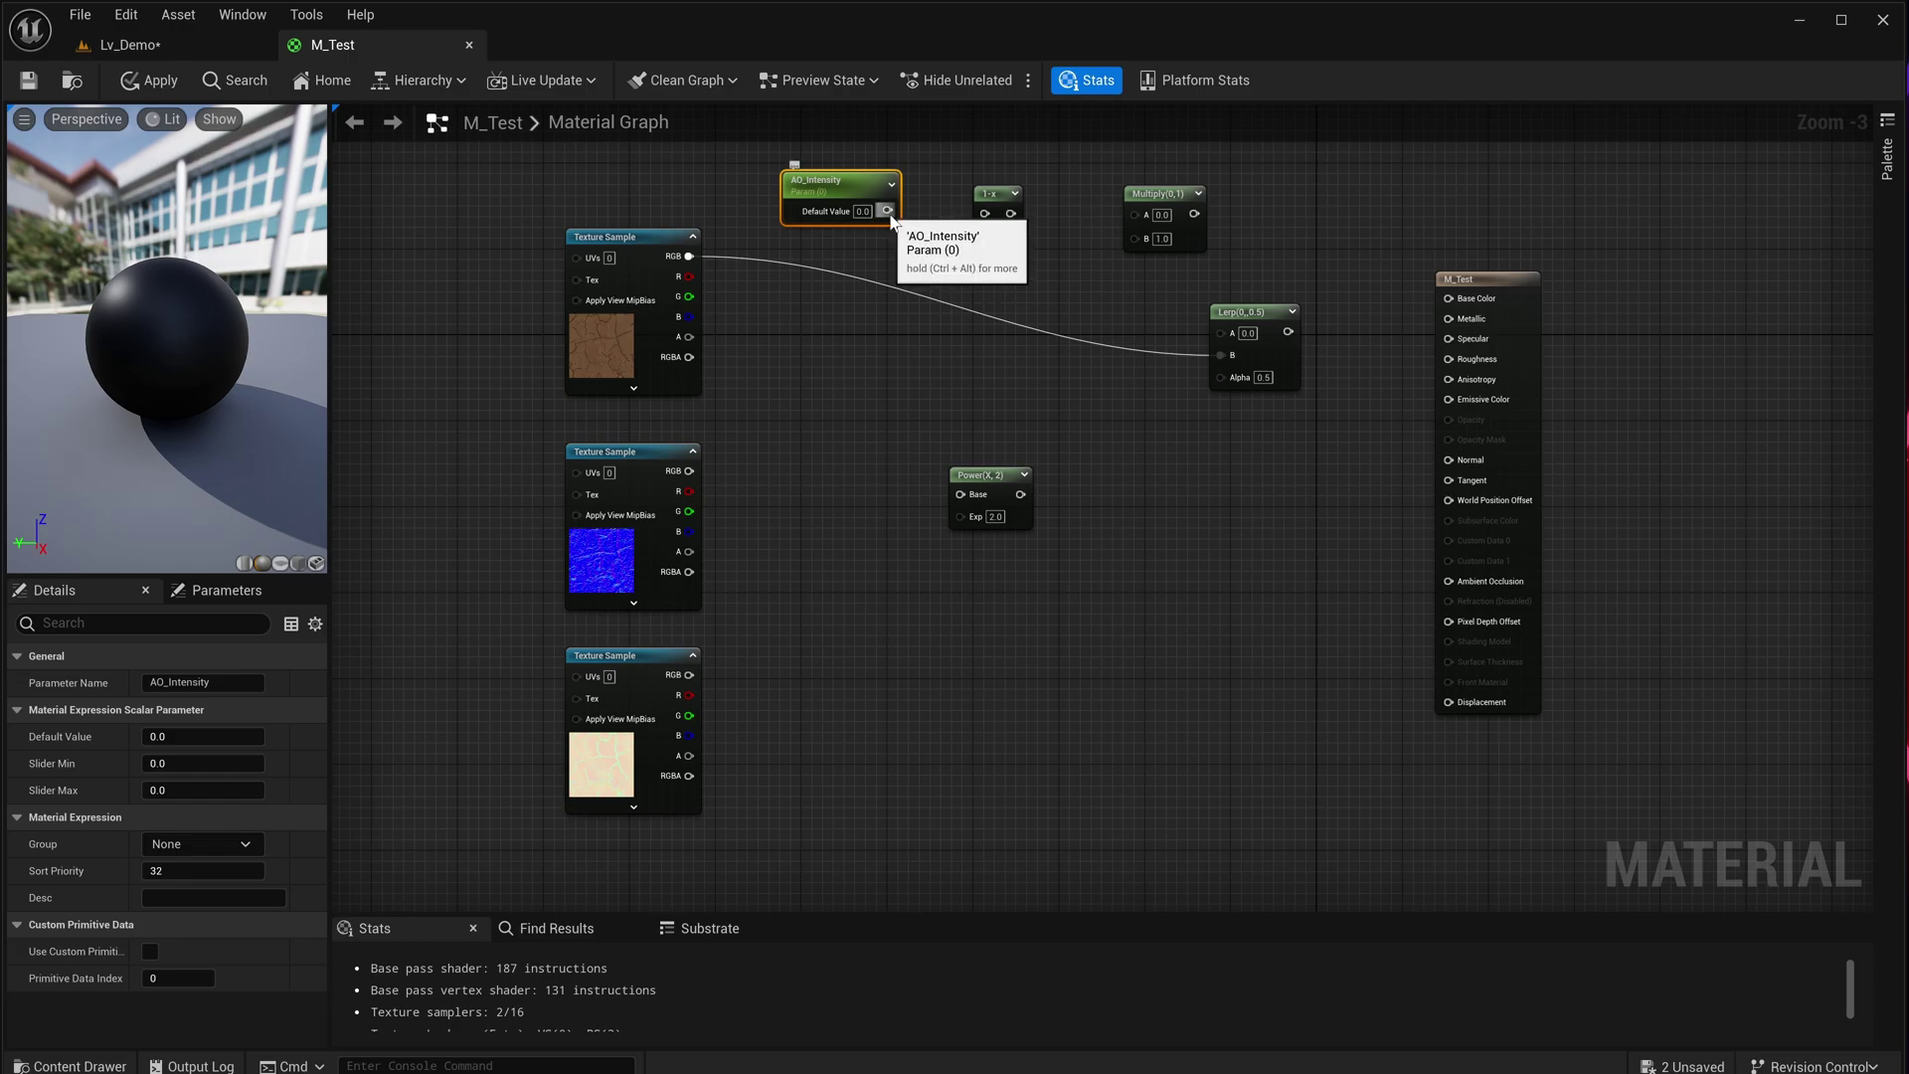
pyautogui.moveTo(887, 210); pyautogui.dragTo(995, 215)
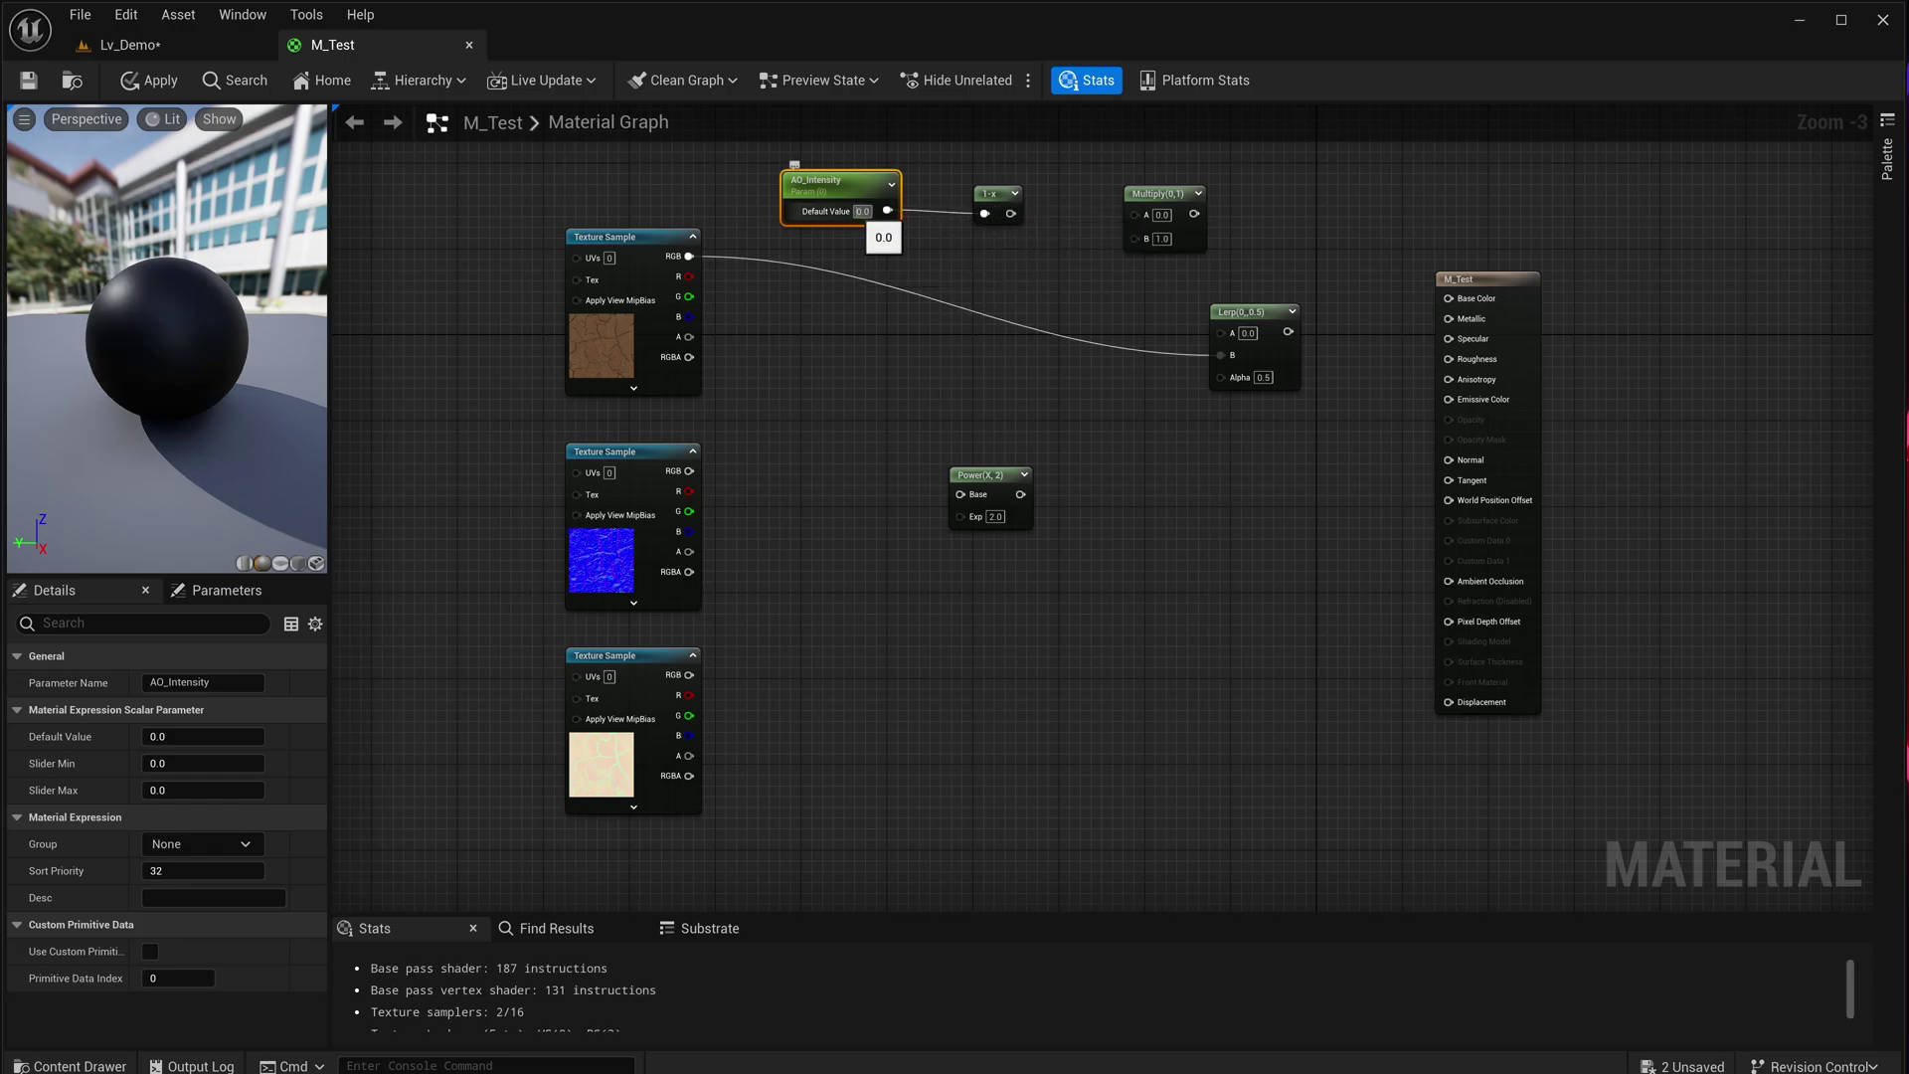
pyautogui.write('.5')
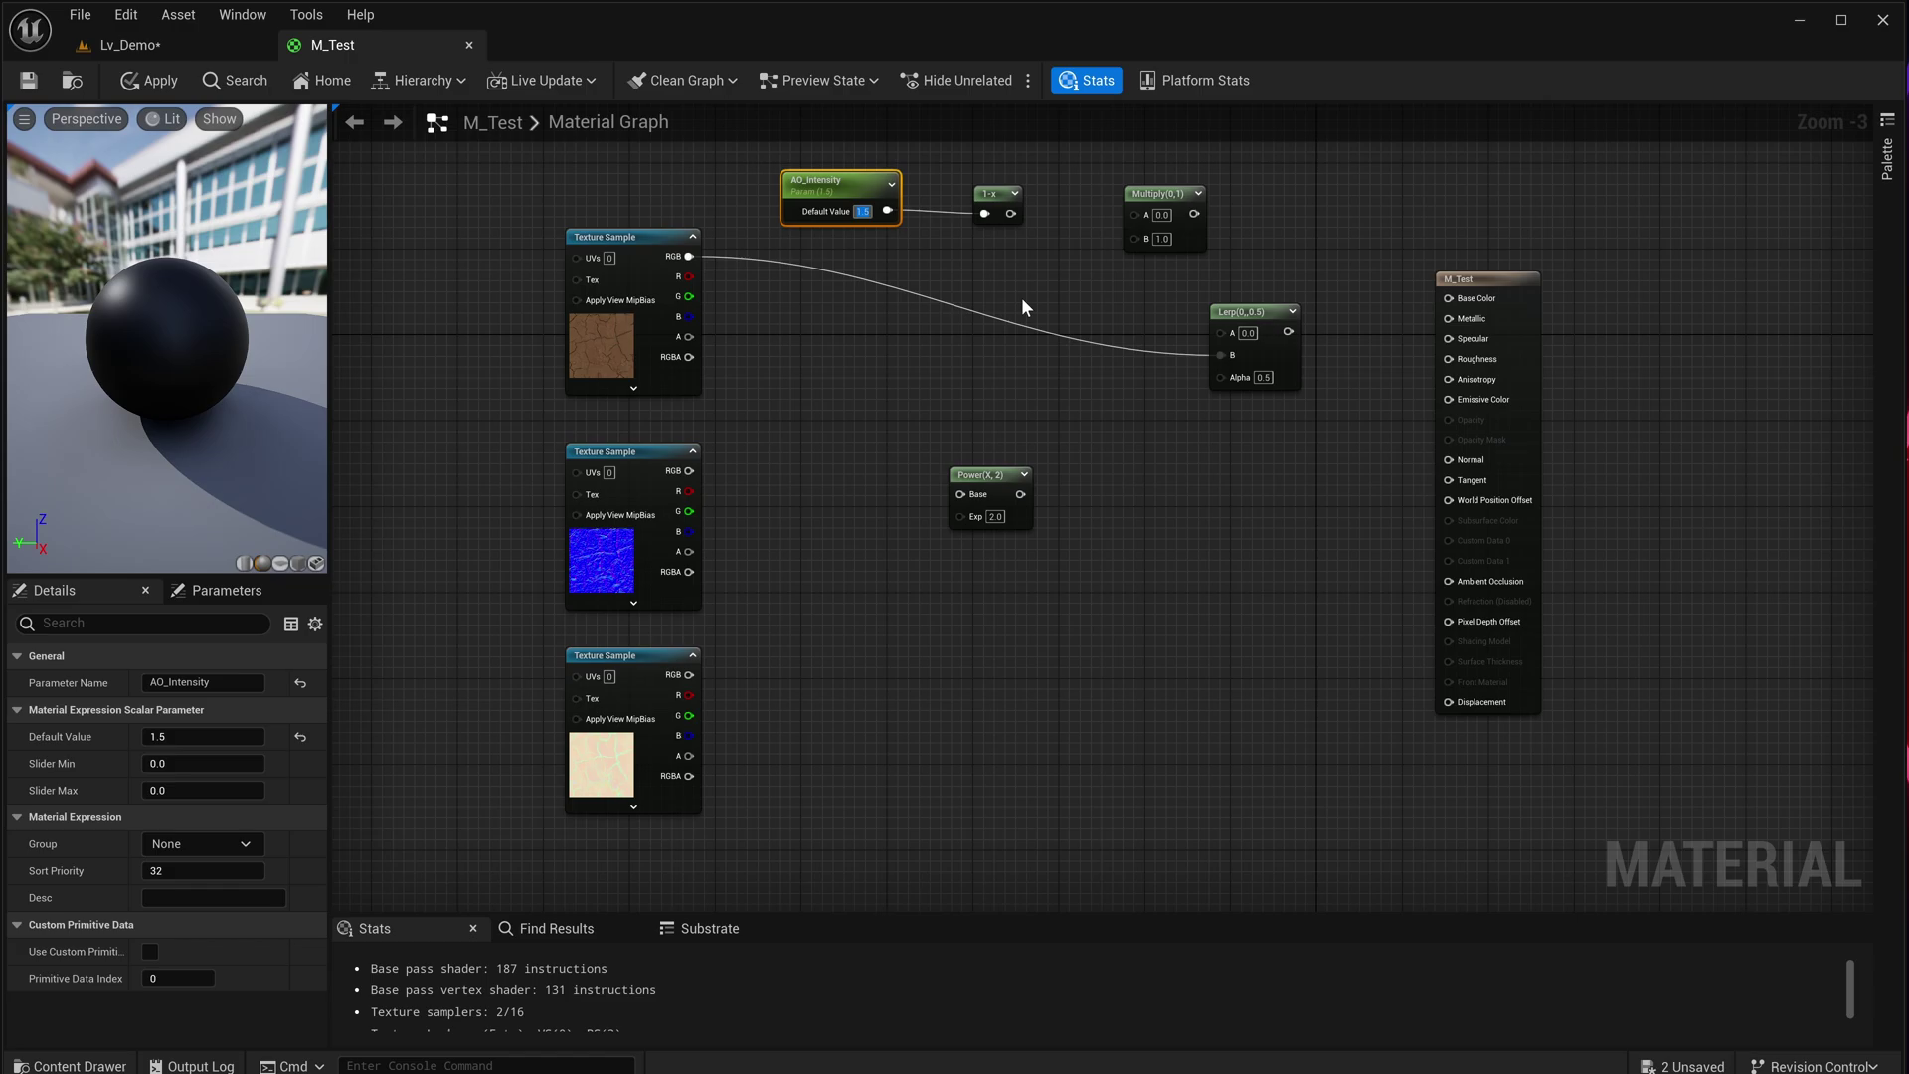
pyautogui.click(1013, 278)
pyautogui.moveTo(1007, 217); pyautogui.dragTo(1134, 221)
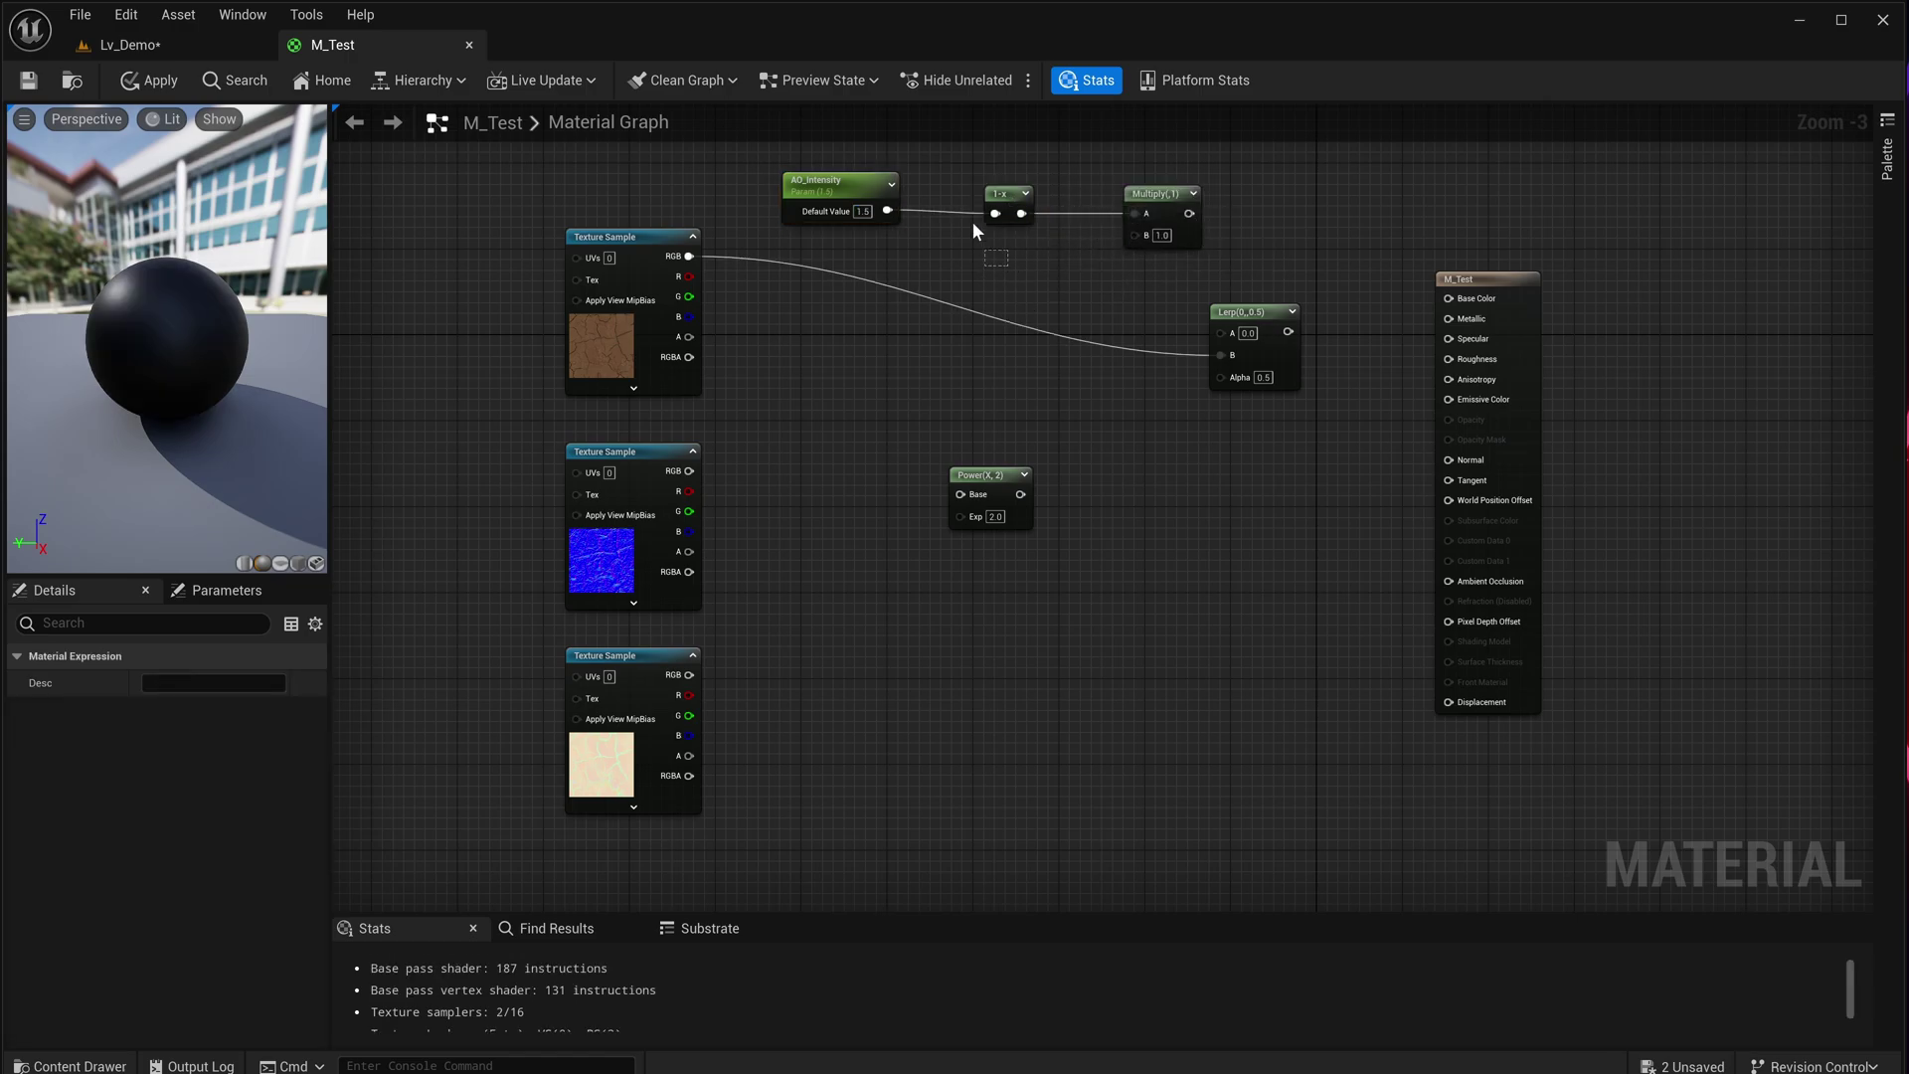
pyautogui.click(1017, 241)
pyautogui.click(874, 213)
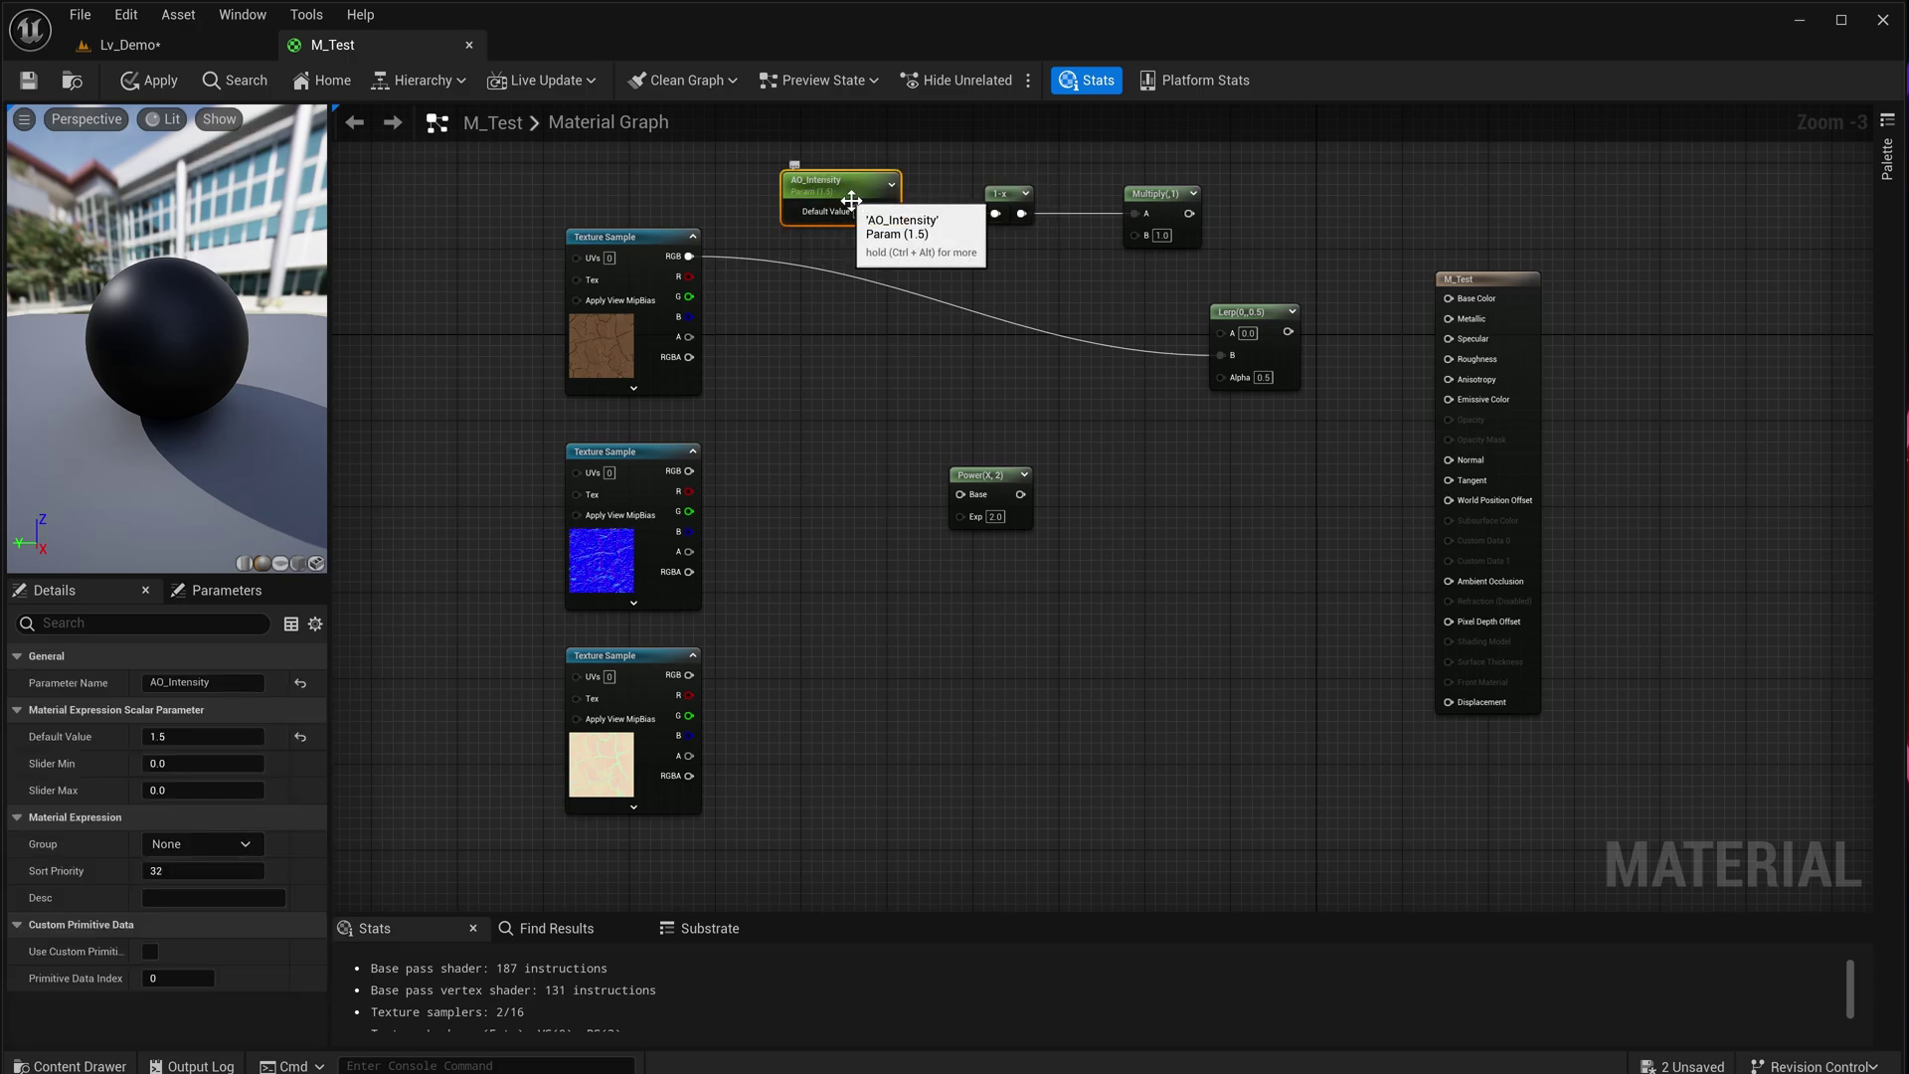
pyautogui.click(987, 247)
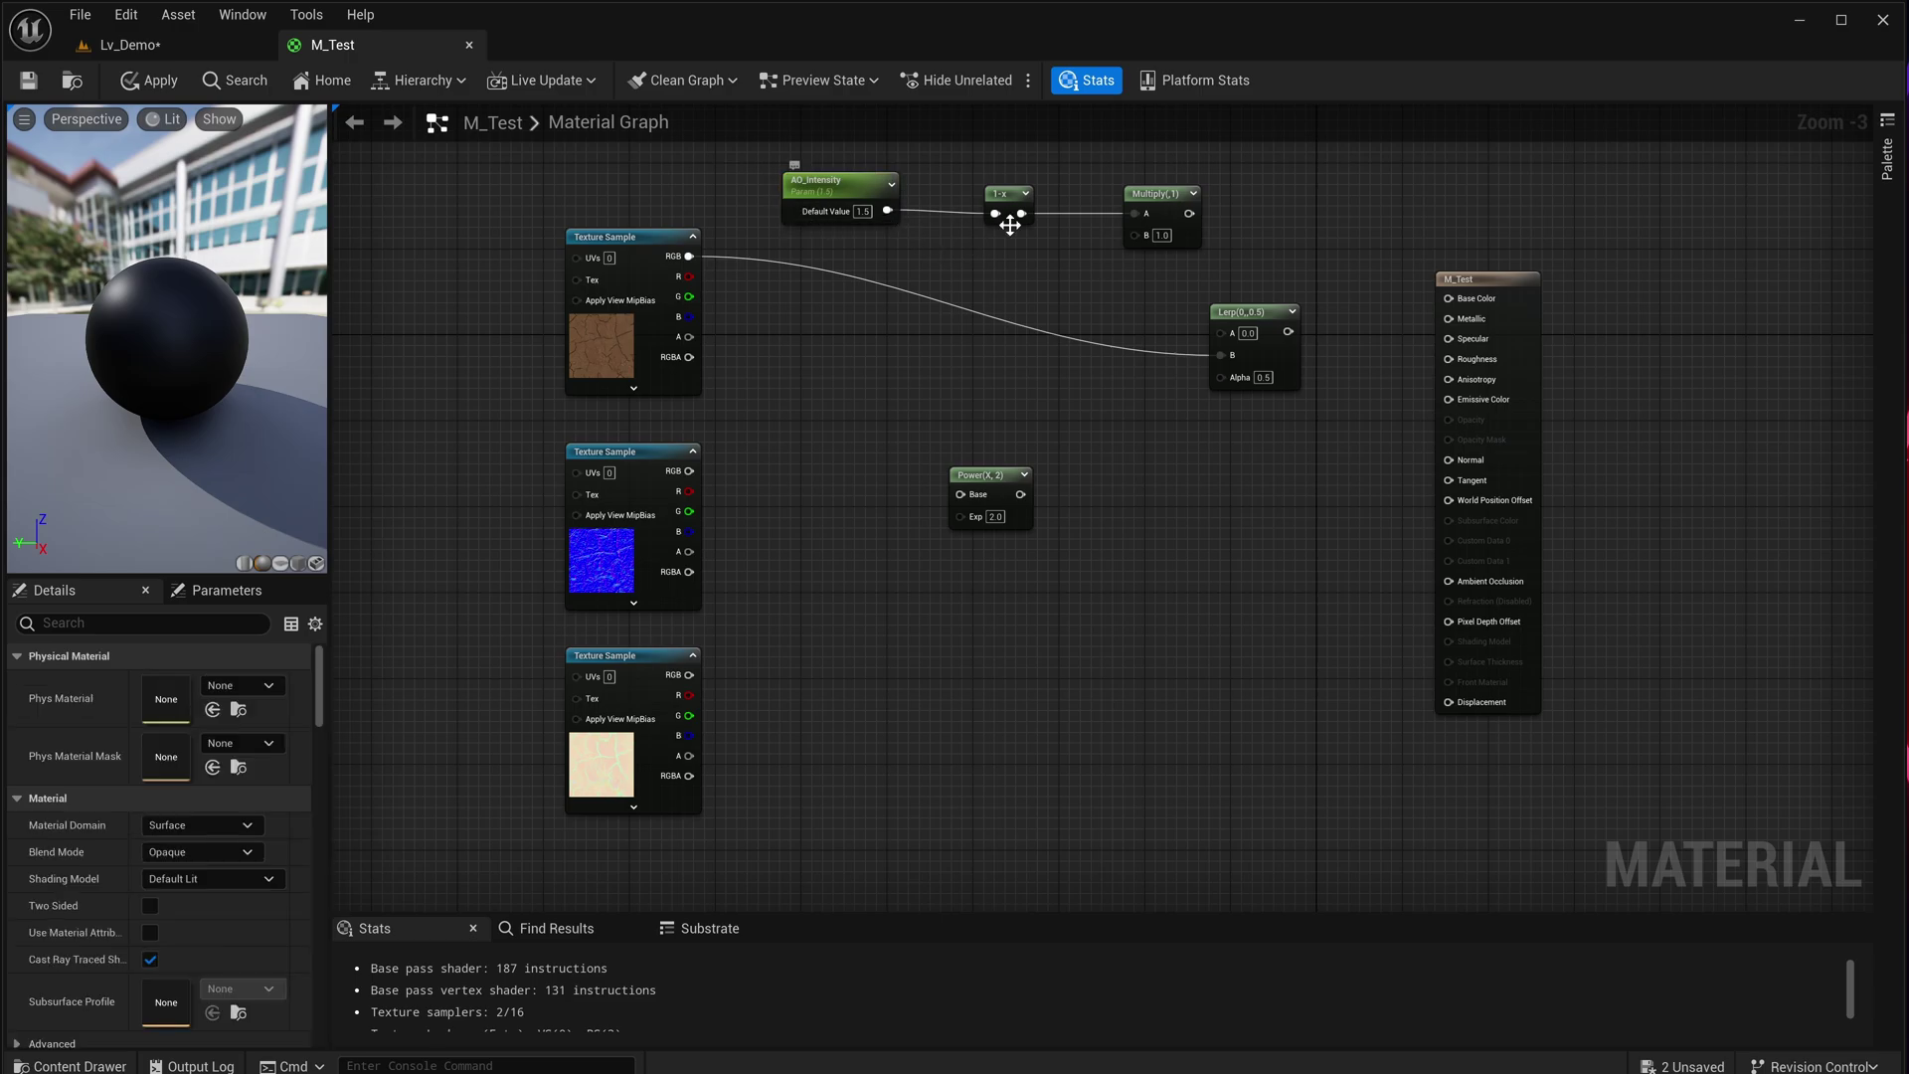
pyautogui.click(833, 209)
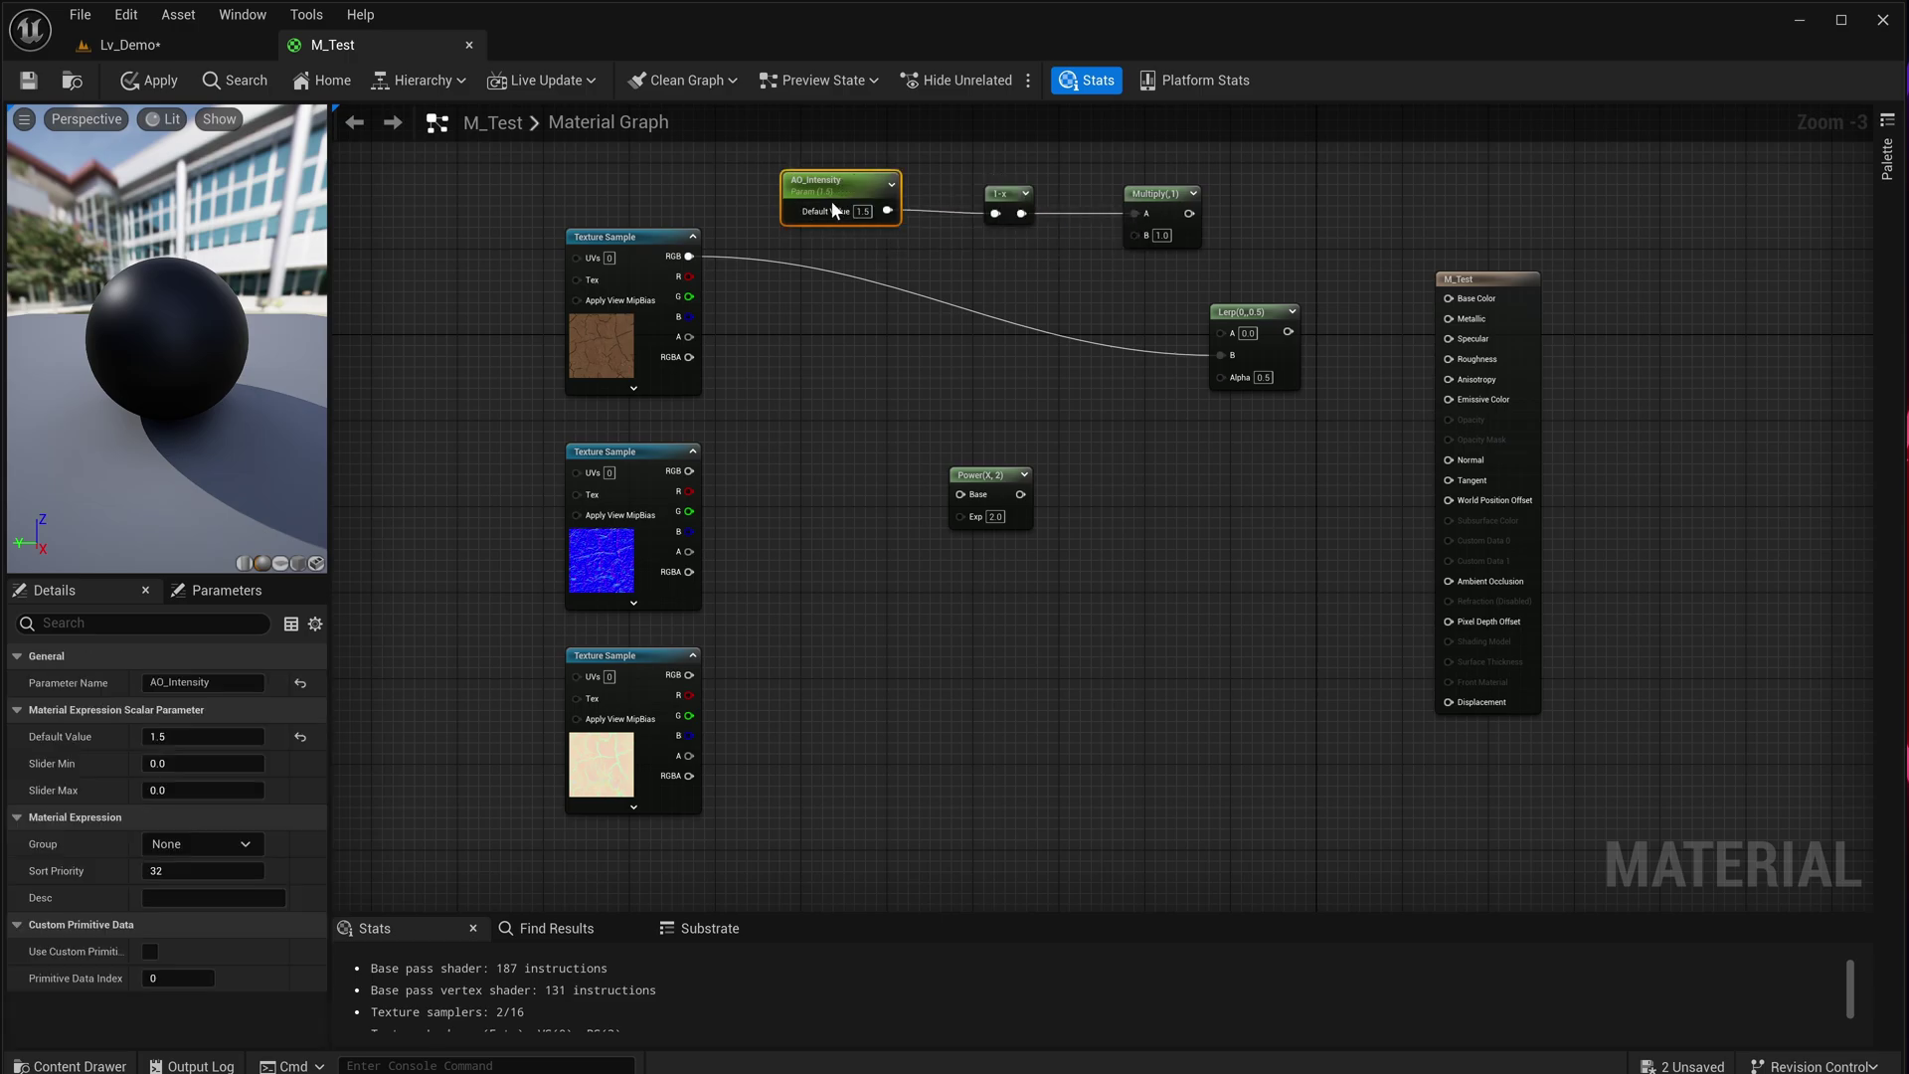
pyautogui.click(1062, 249)
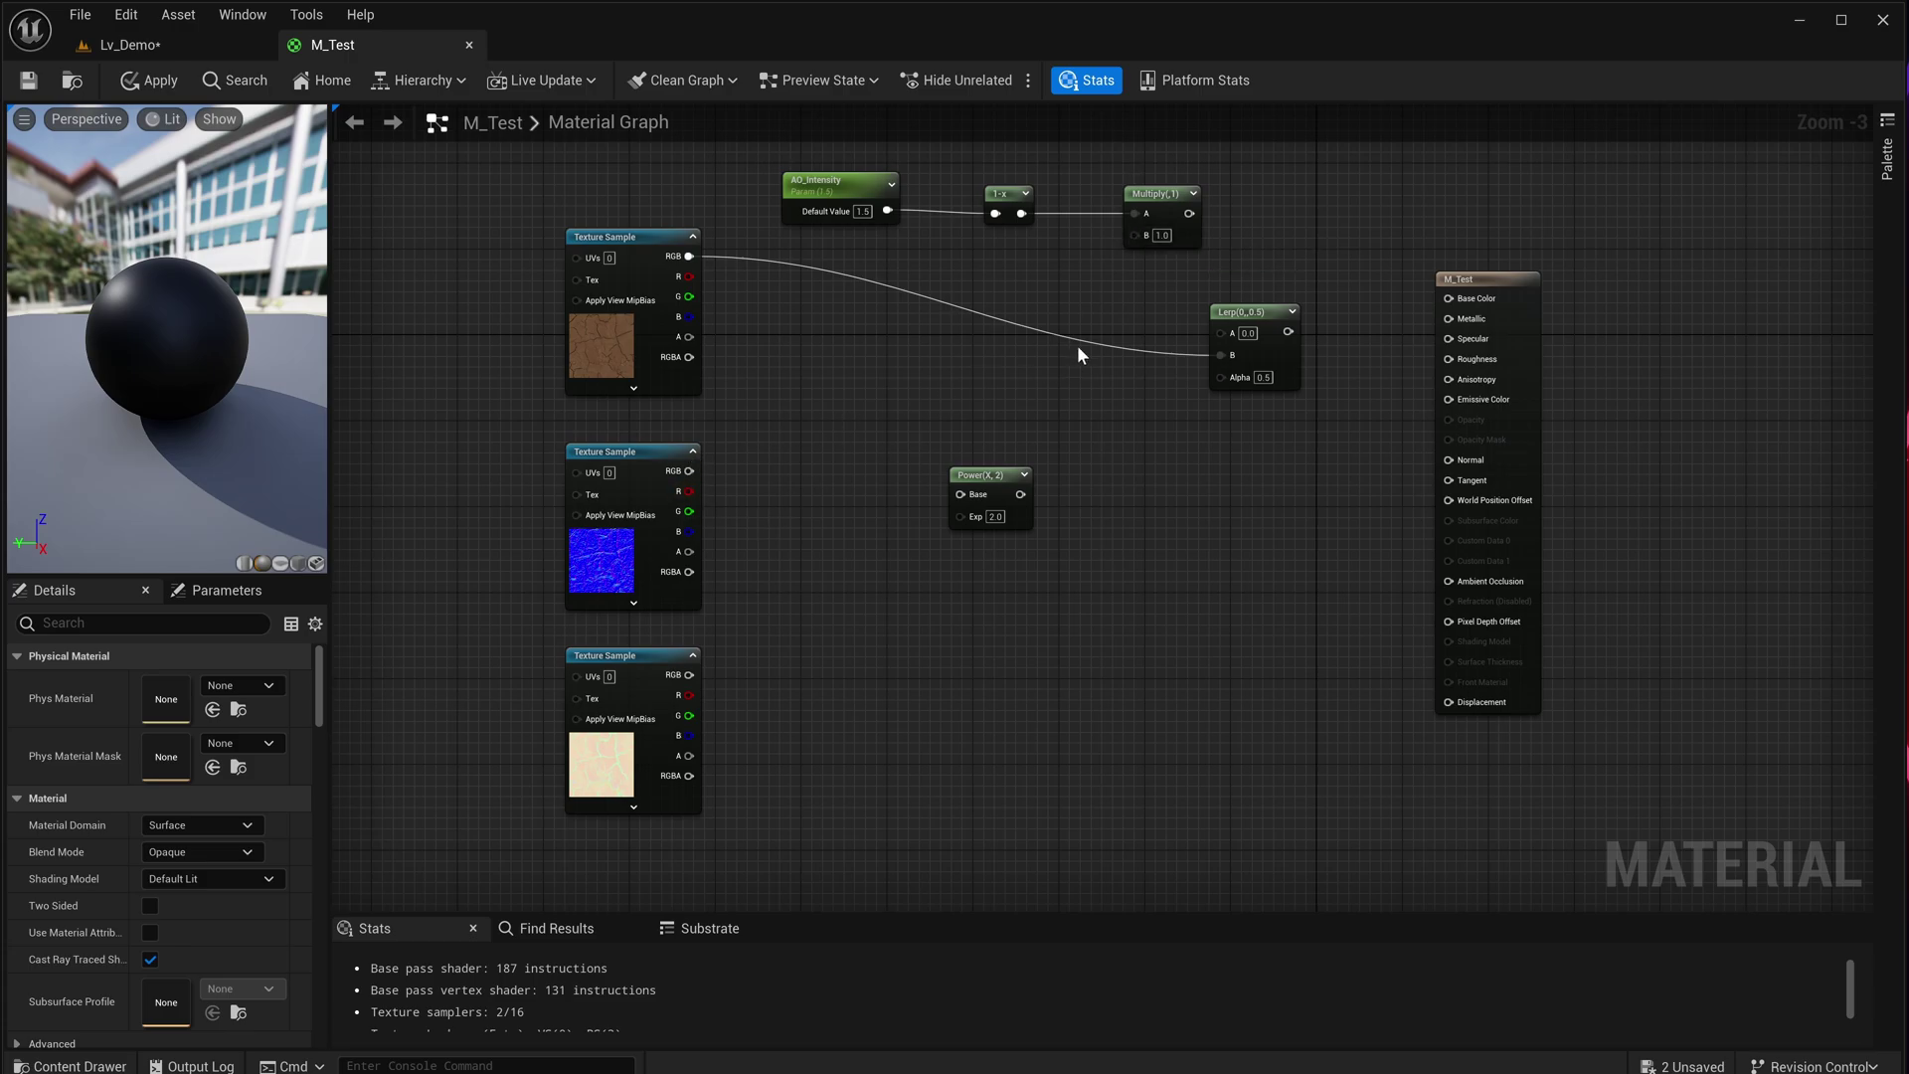
# - Wire the mask texture's red output through Multiply B into the Lerp's A input, and move the Power node closer to the Lerp
pyautogui.moveTo(683, 689); pyautogui.dragTo(1217, 333)
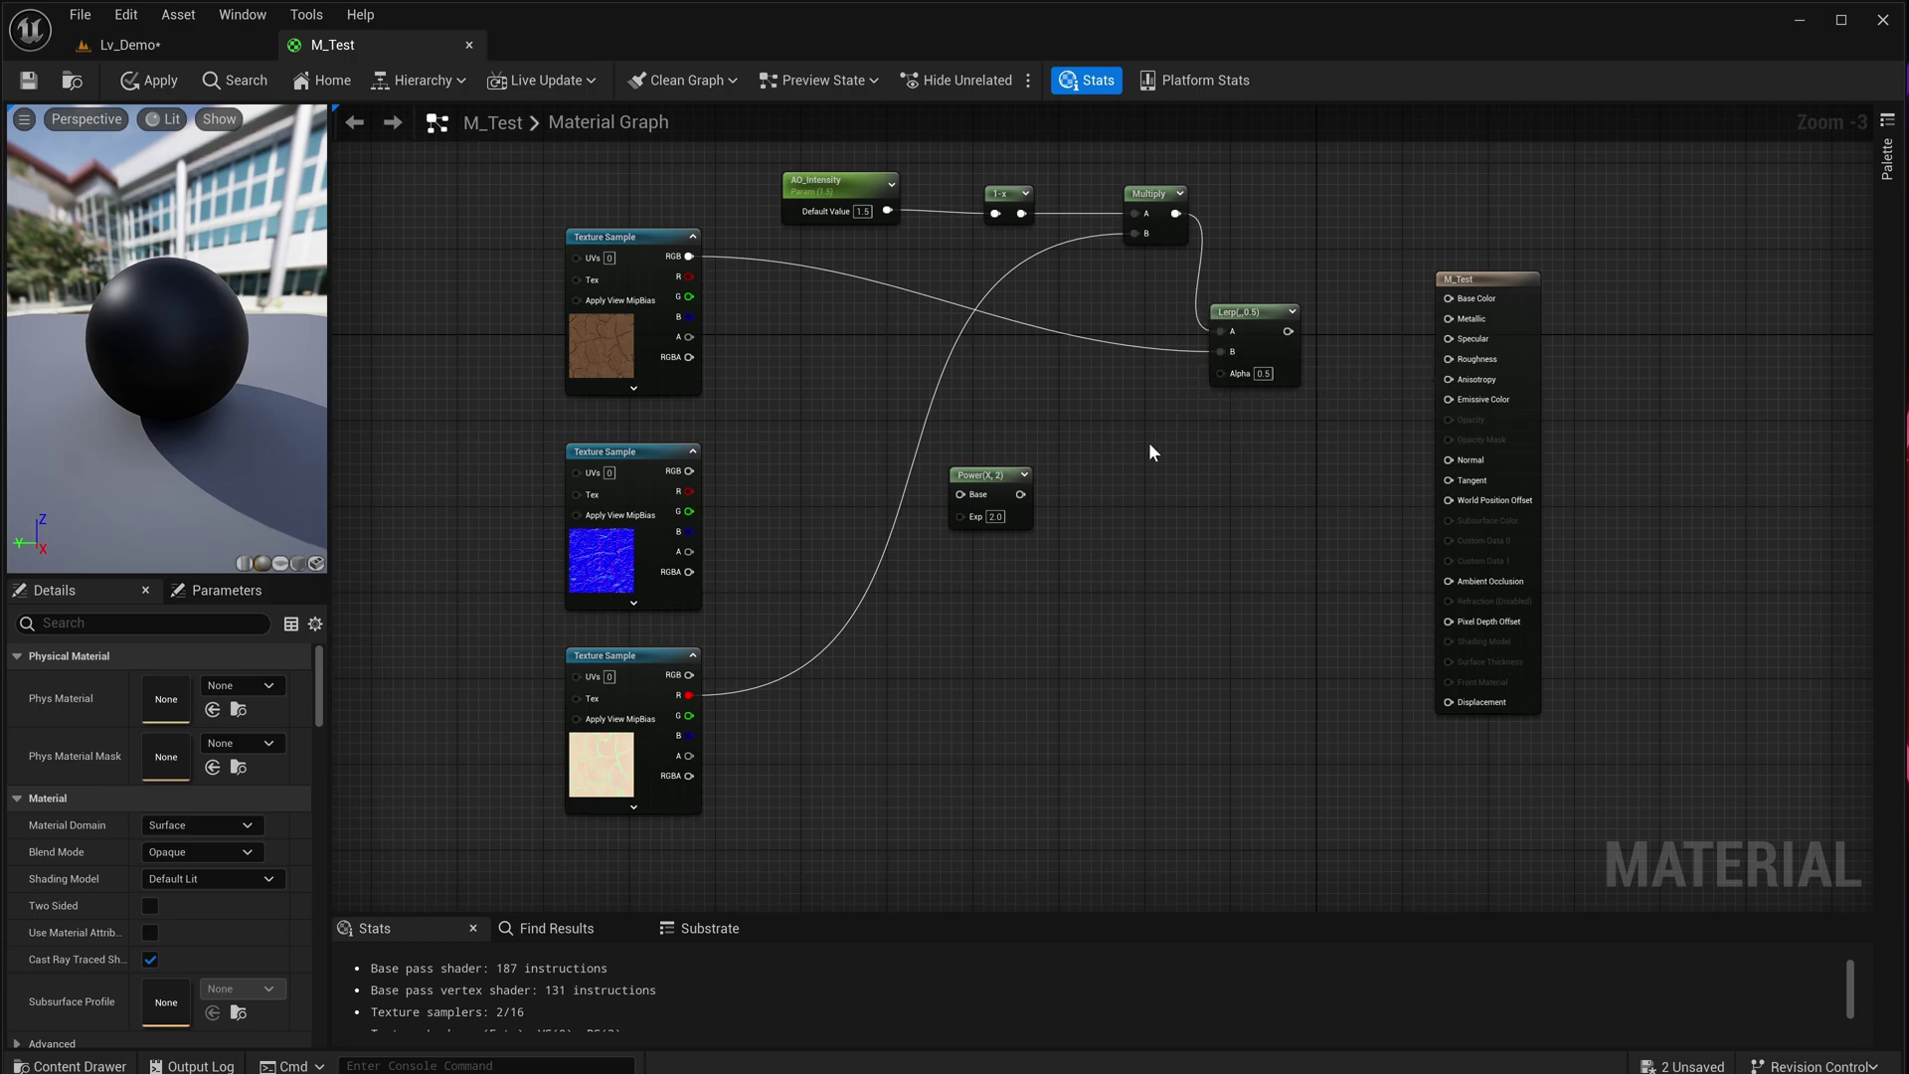
pyautogui.moveTo(1005, 484); pyautogui.dragTo(1074, 431)
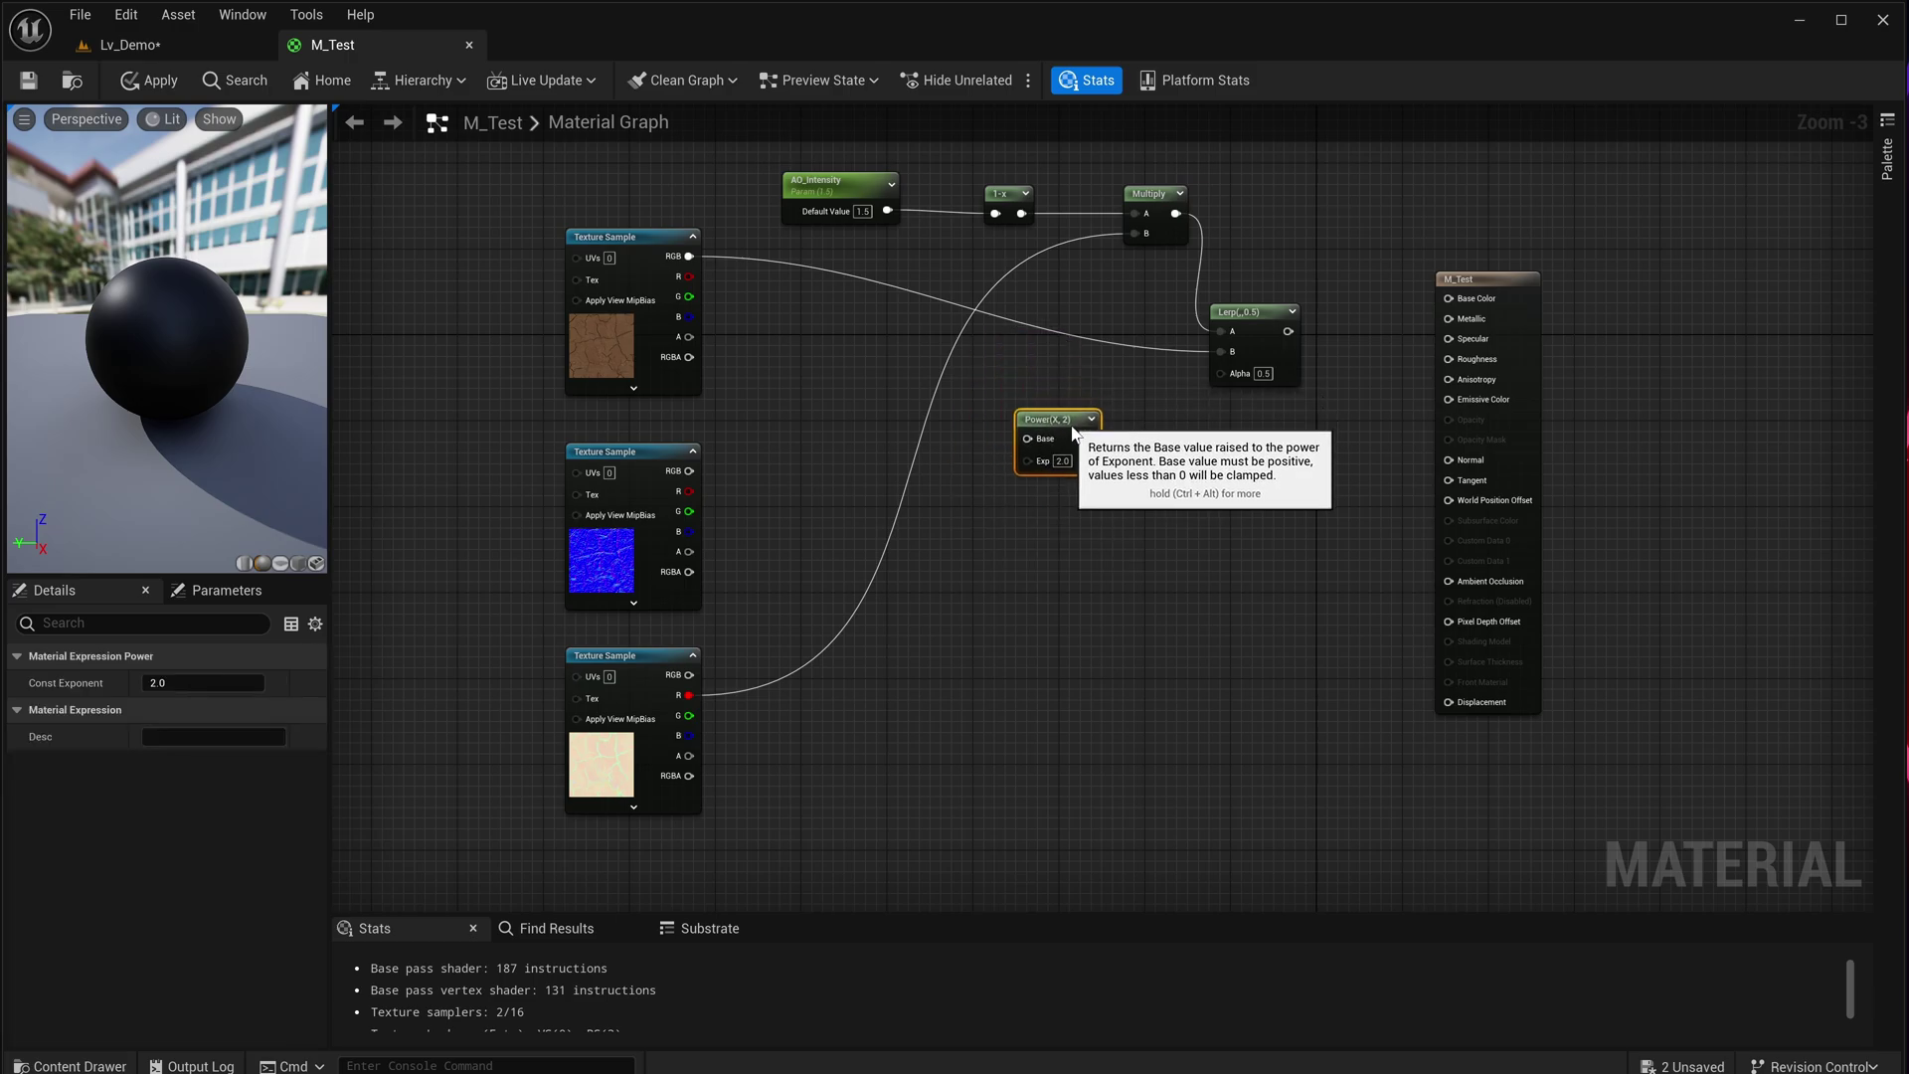
pyautogui.click(1047, 530)
# - Add a scalar parameter AO_Contrast with default value 0.2 and connect it to the Power node's Exp input
pyautogui.moveTo(886, 724)
pyautogui.mouseDown(button='right')
pyautogui.moveTo(895, 664)
pyautogui.moveTo(888, 714)
pyautogui.mouseUp(button='right')
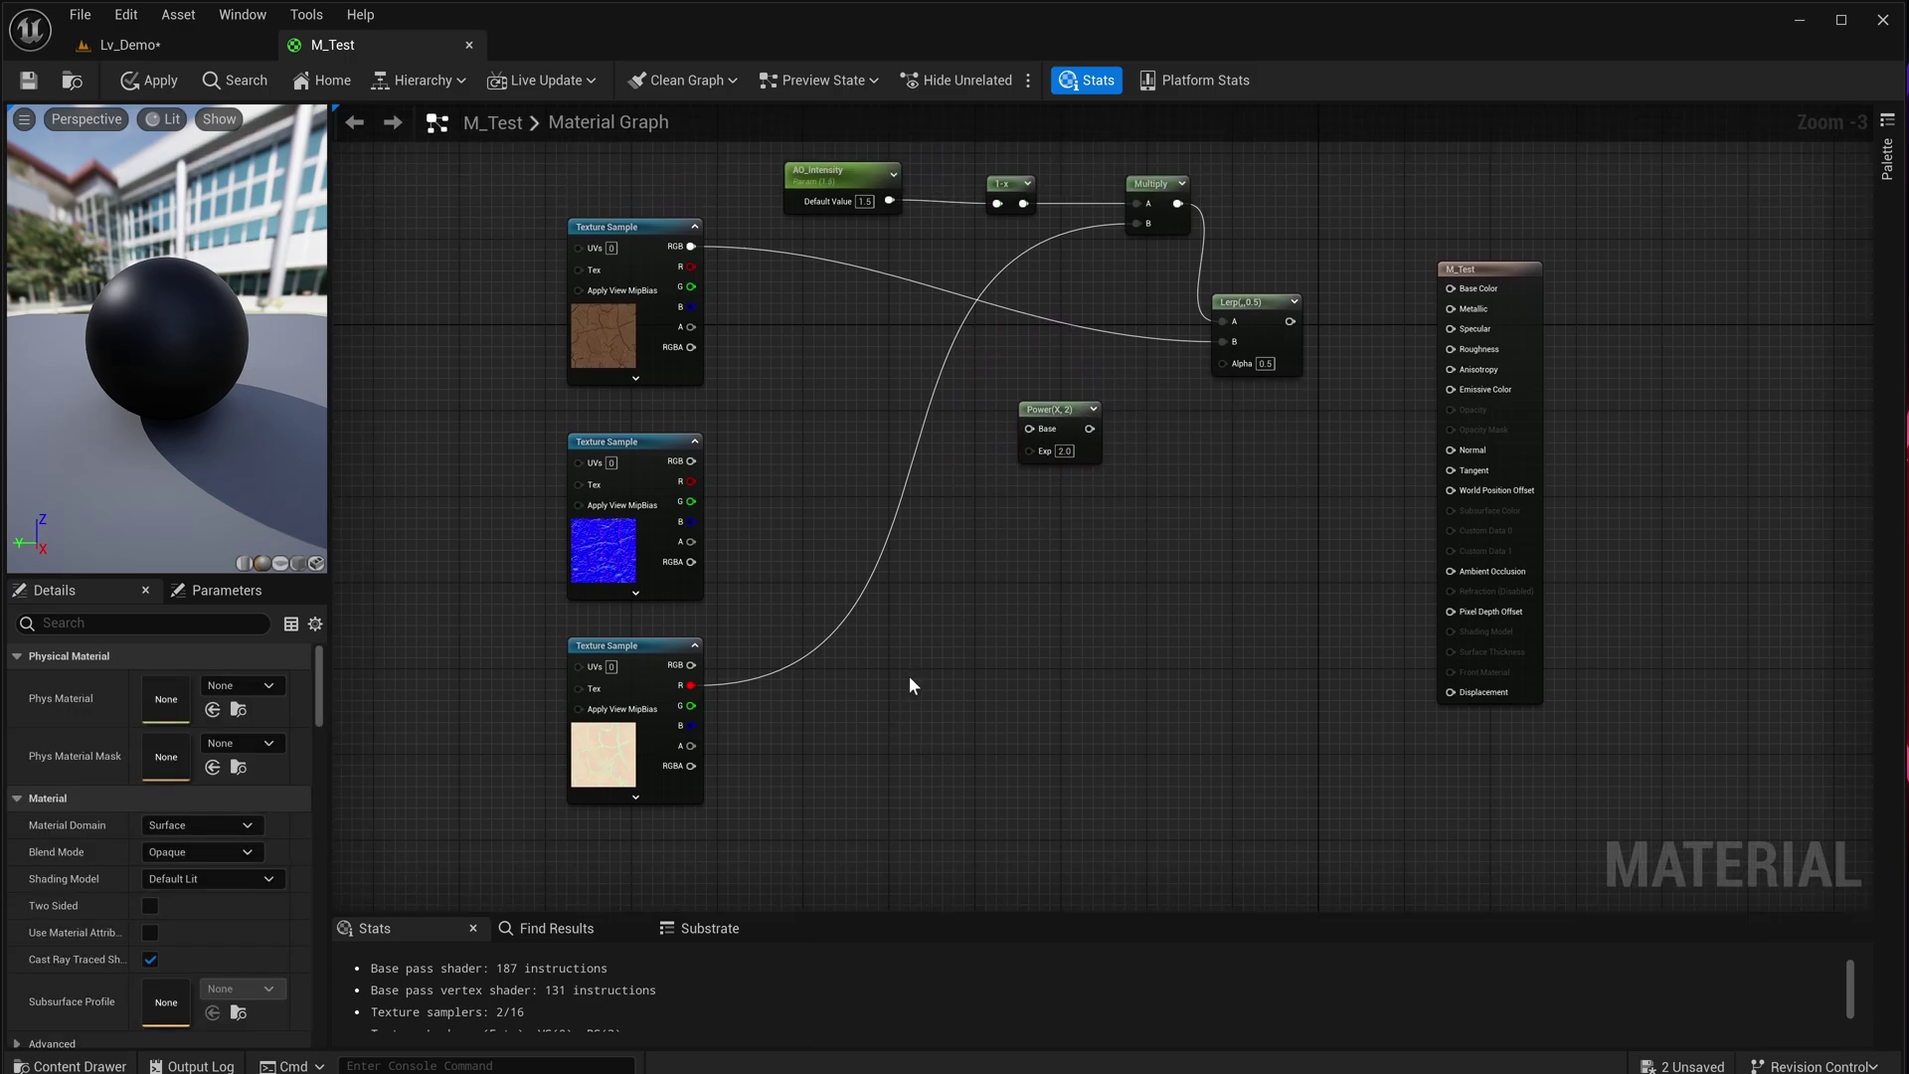
pyautogui.click(813, 718)
pyautogui.write('AO')
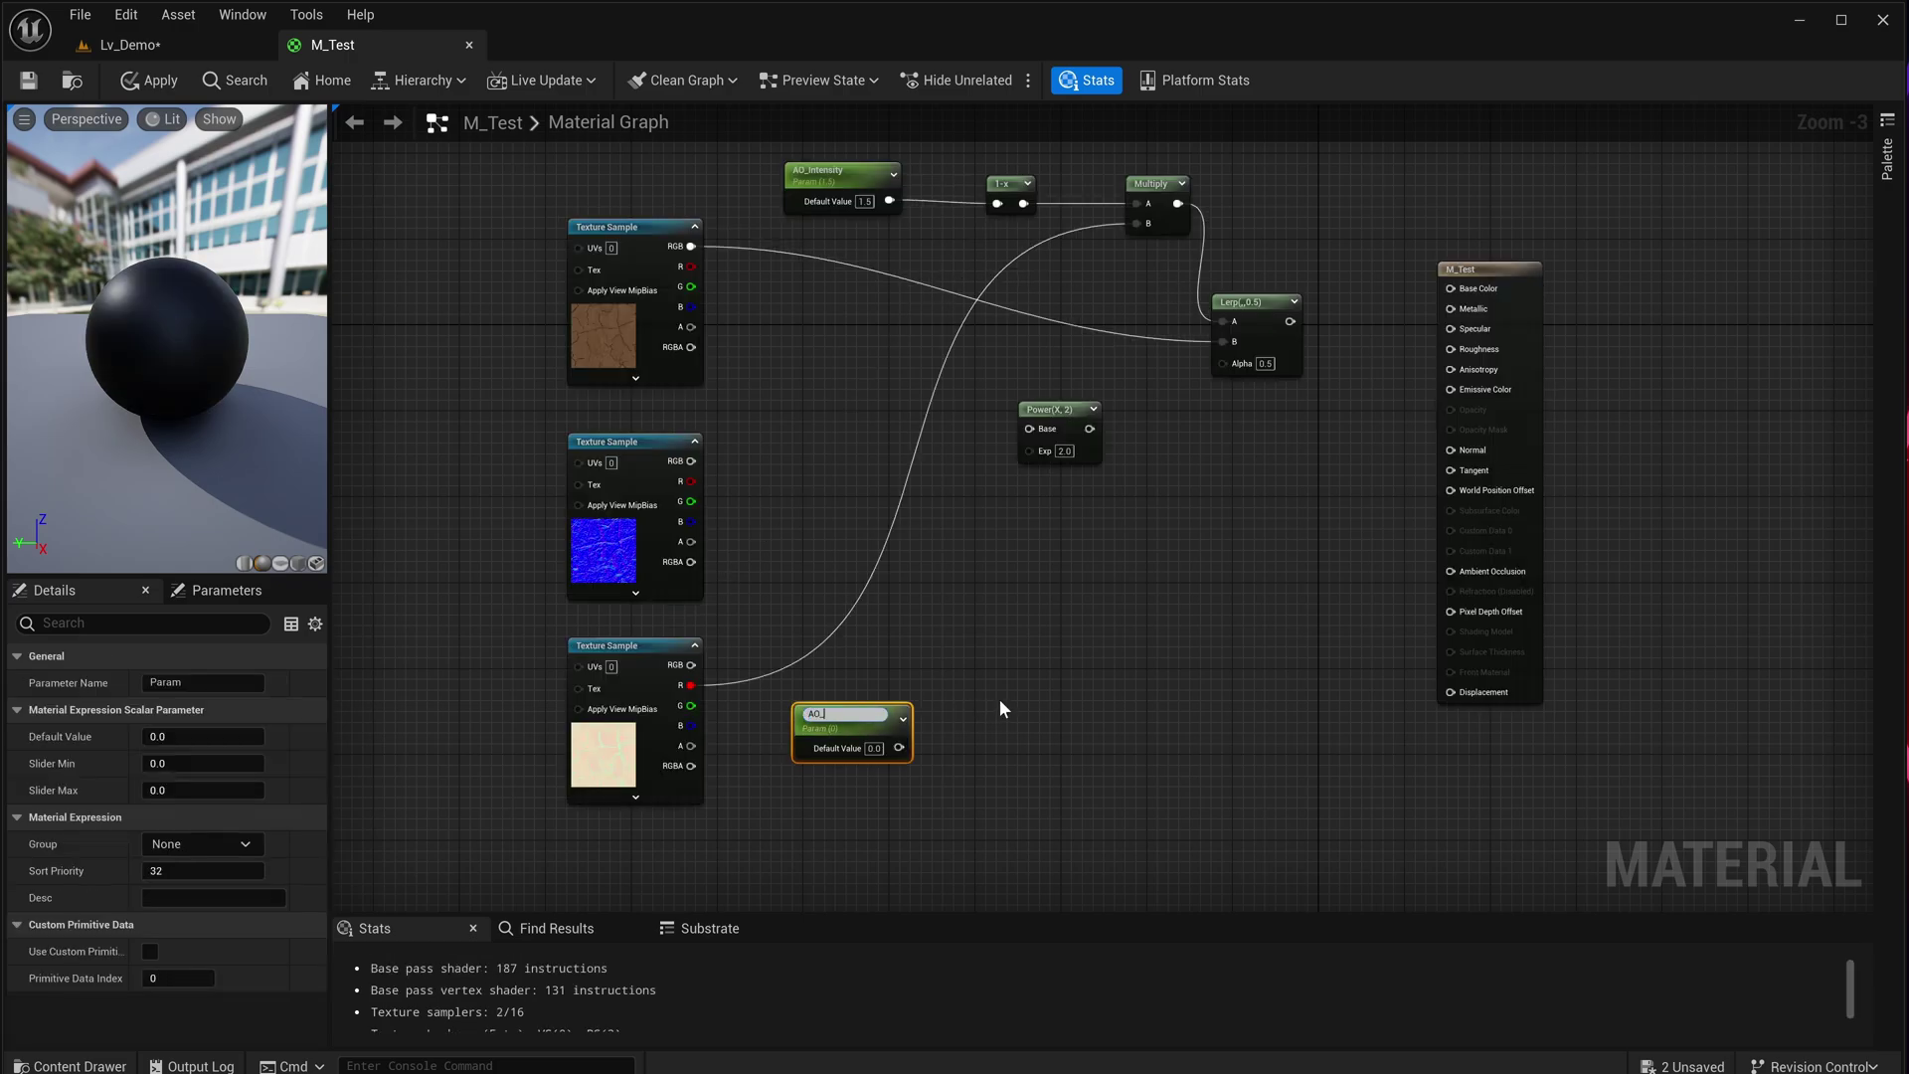
pyautogui.write('_Contrast')
pyautogui.press('Return')
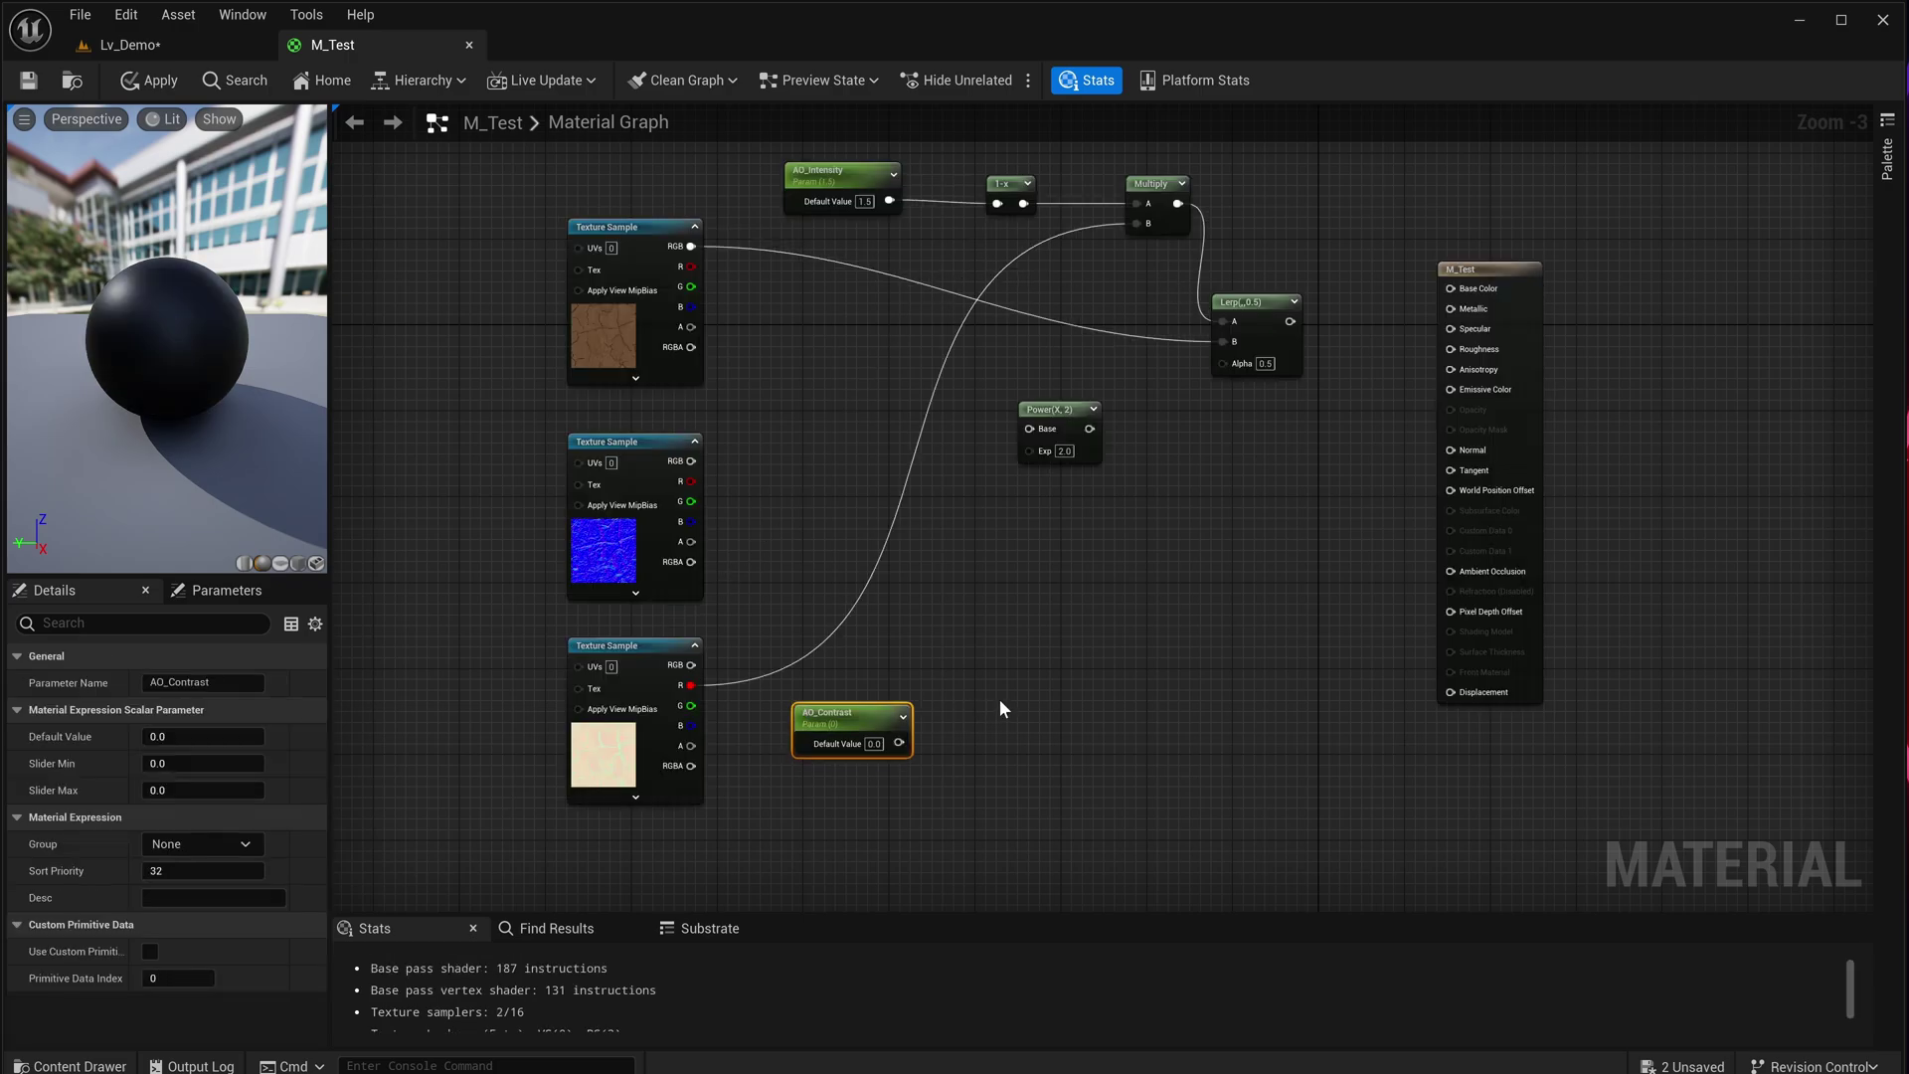
pyautogui.click(875, 744)
pyautogui.write('0.2')
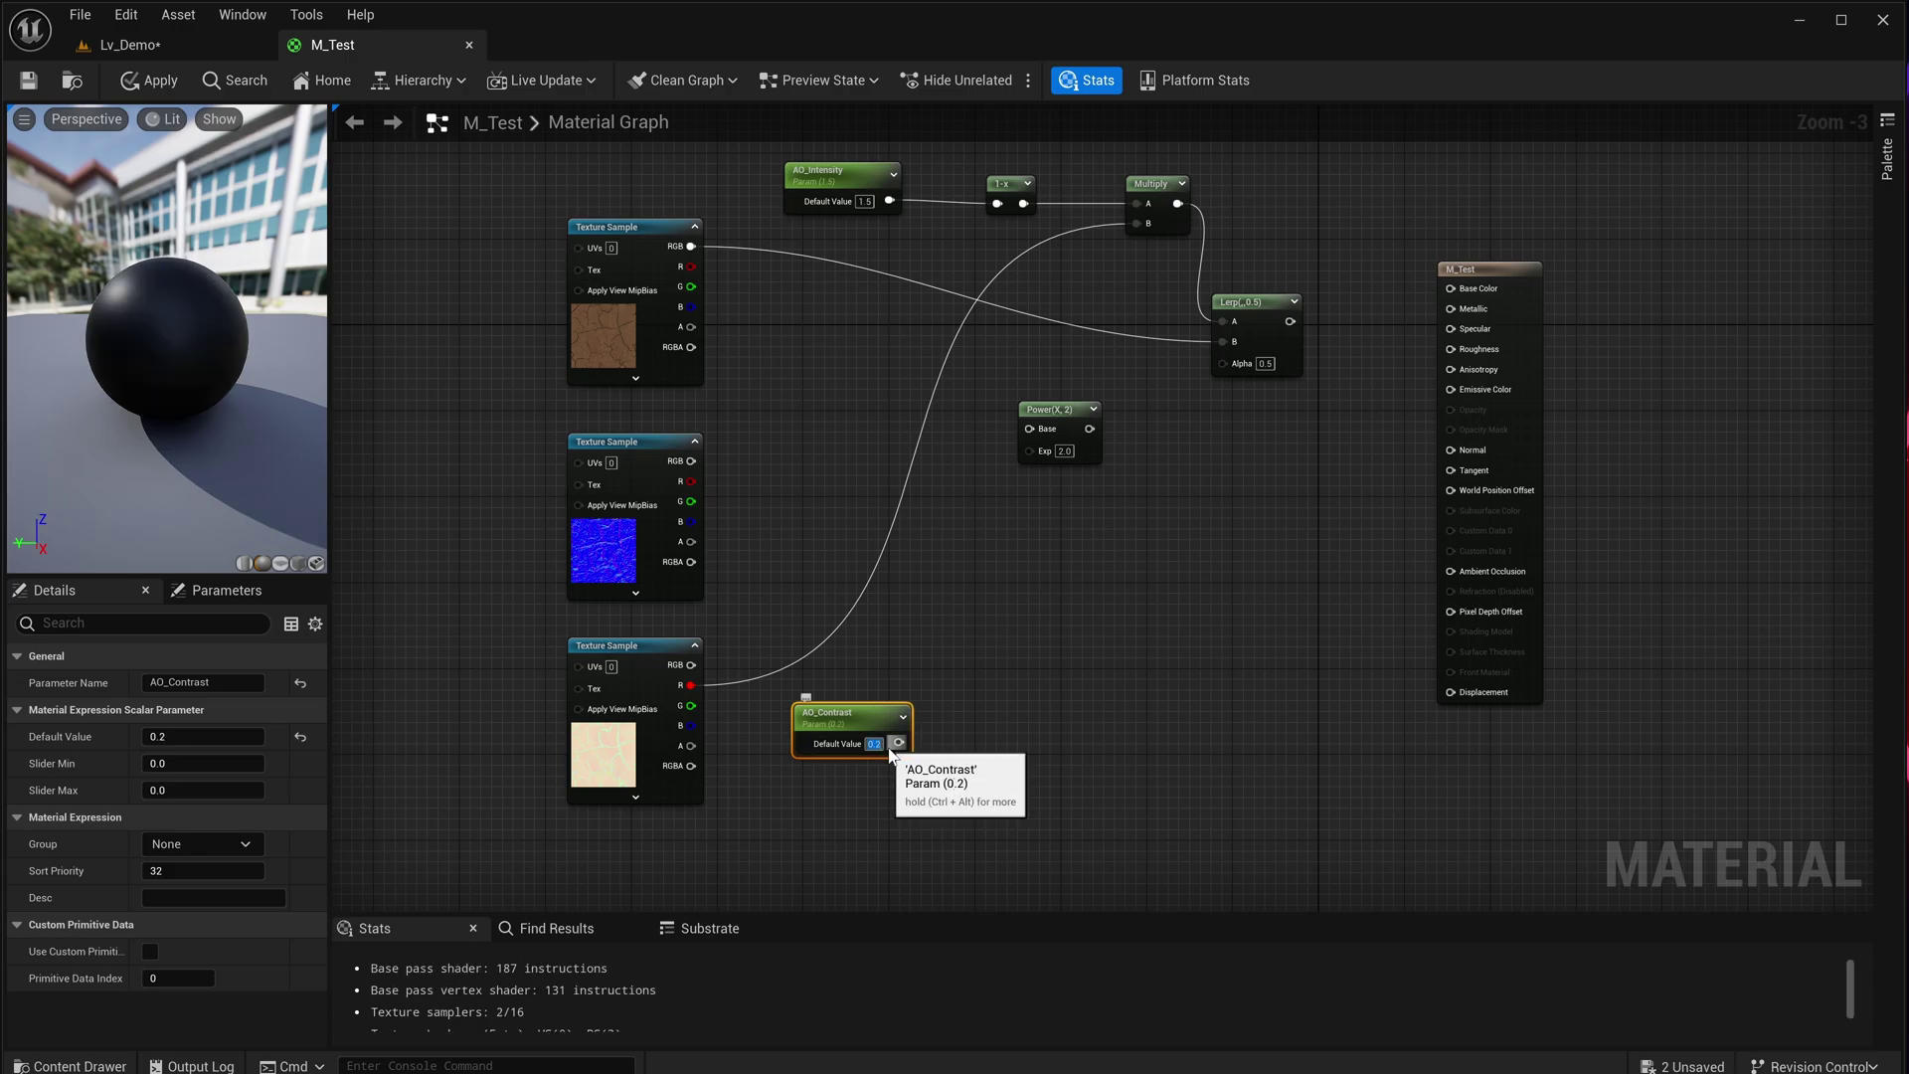
pyautogui.click(977, 676)
pyautogui.moveTo(899, 743); pyautogui.dragTo(1042, 450)
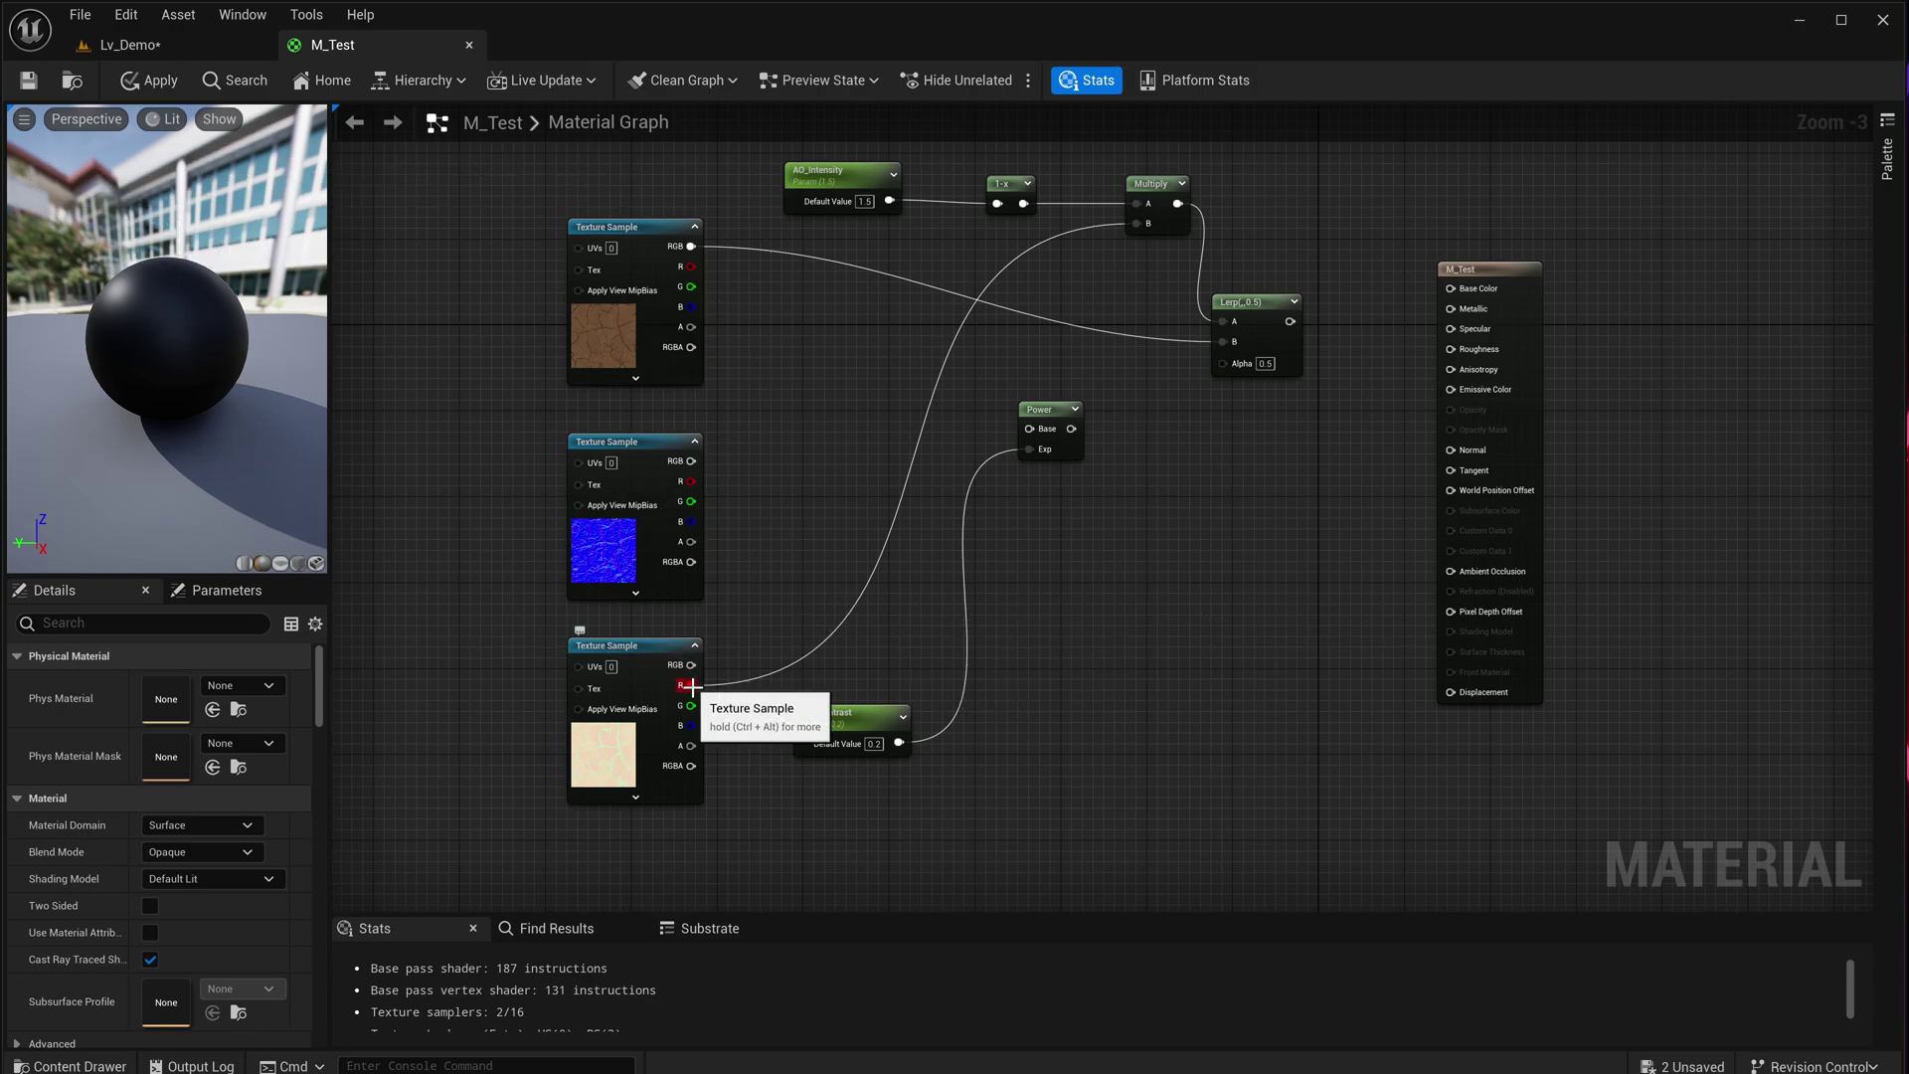
# - Wire mask red through Power to Lerp Alpha, Lerp to Base Color, green to Roughness, normal RGB to Normal, blue to Displacement, and apply the material
pyautogui.moveTo(692, 685); pyautogui.dragTo(1451, 296)
pyautogui.moveTo(690, 461); pyautogui.dragTo(1451, 451)
pyautogui.moveTo(690, 706); pyautogui.dragTo(1451, 692)
pyautogui.click(164, 79)
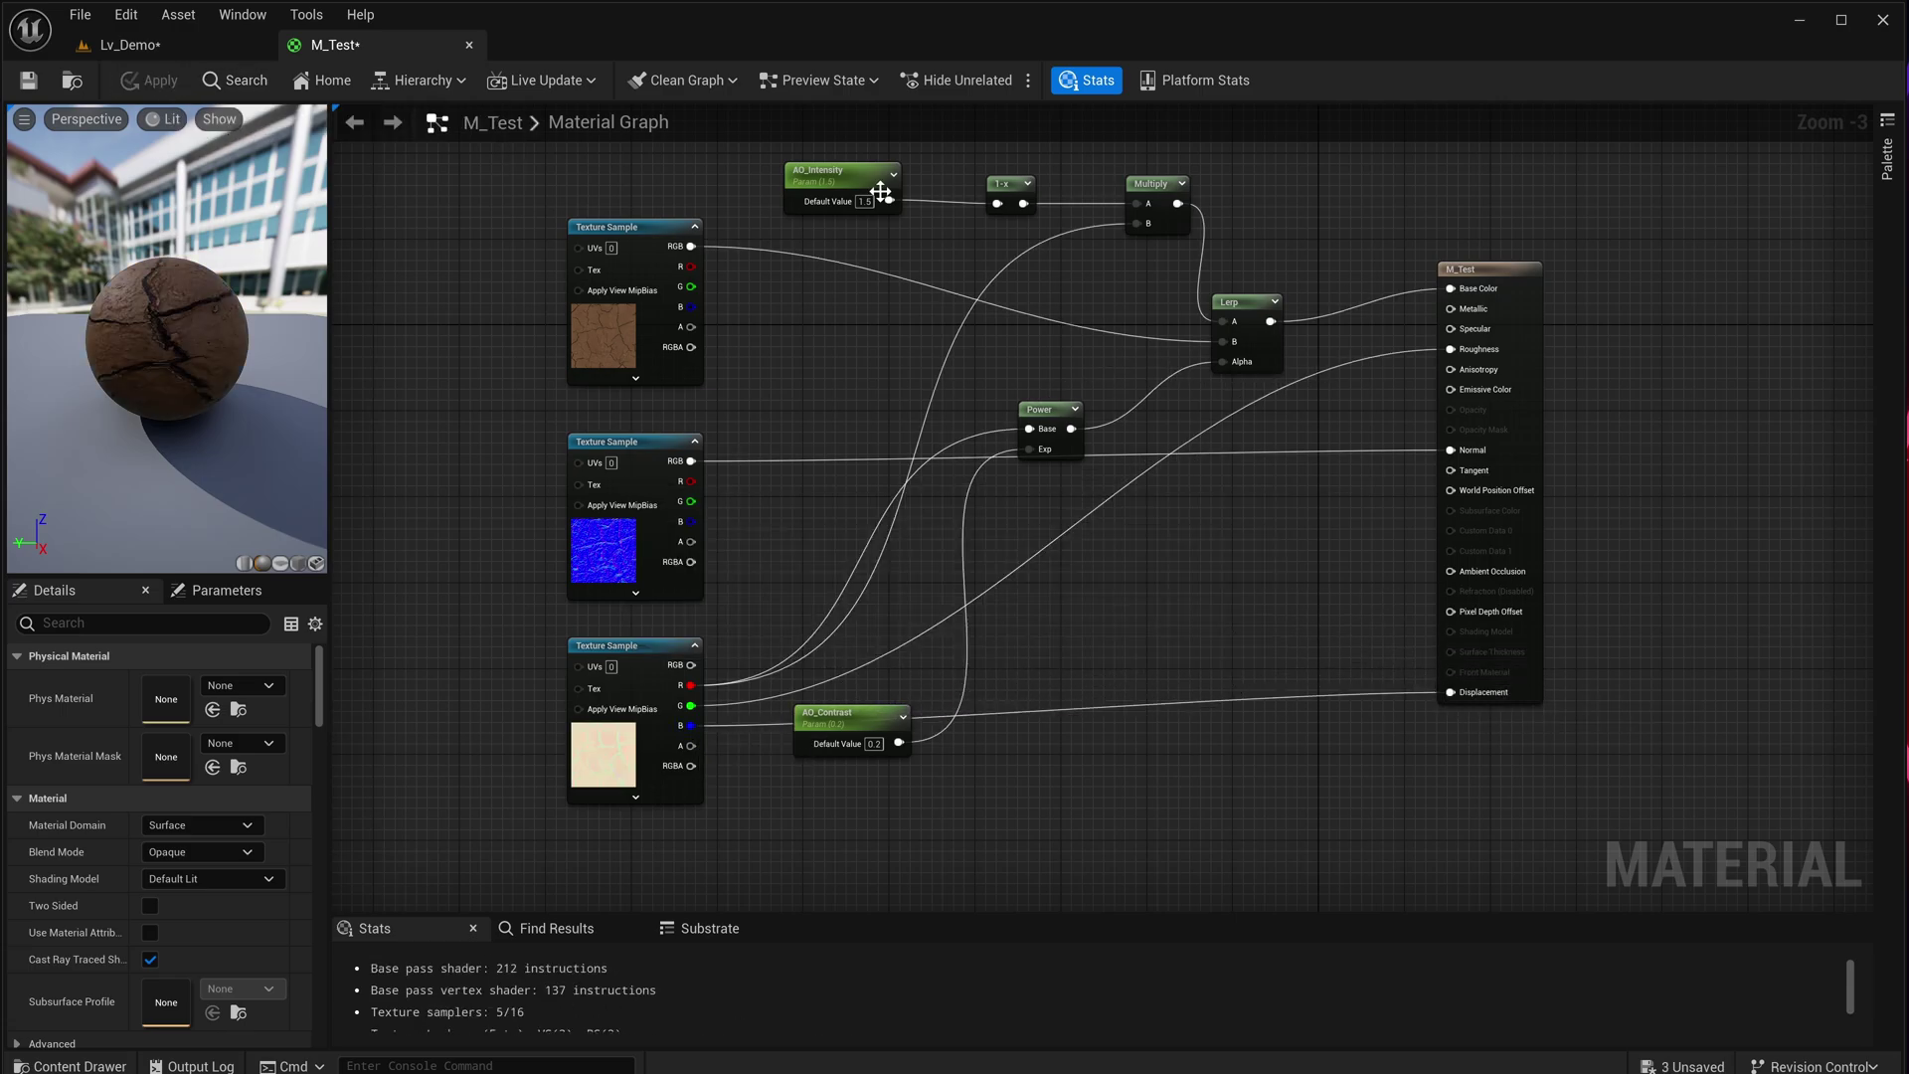
# - Create a material instance from M_Test in the Content folder
pyautogui.moveTo(467, 241); pyautogui.dragTo(485, 248, button='right')
pyautogui.hotkey('ctrl', 'space')
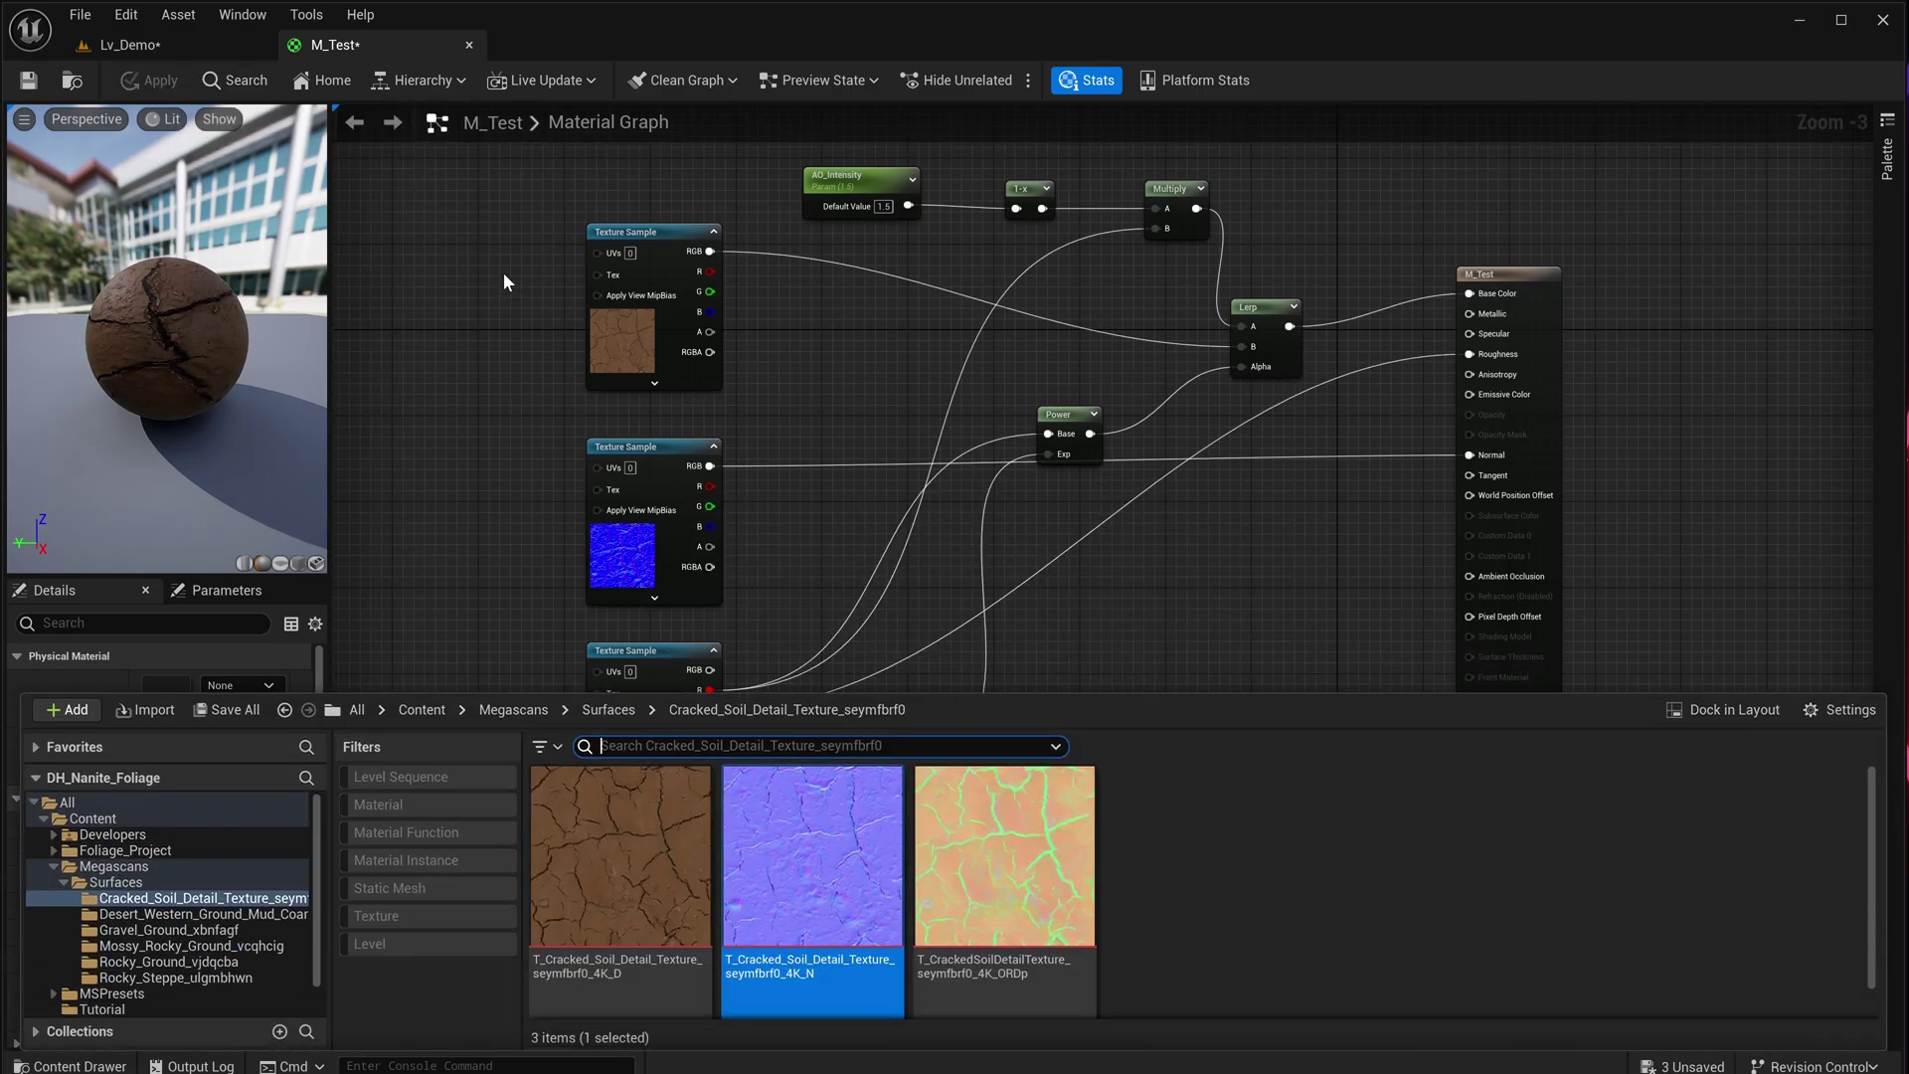
pyautogui.click(422, 710)
pyautogui.keyDown('ctrl'); pyautogui.scroll(-2, 1124, 905); pyautogui.keyUp('ctrl')
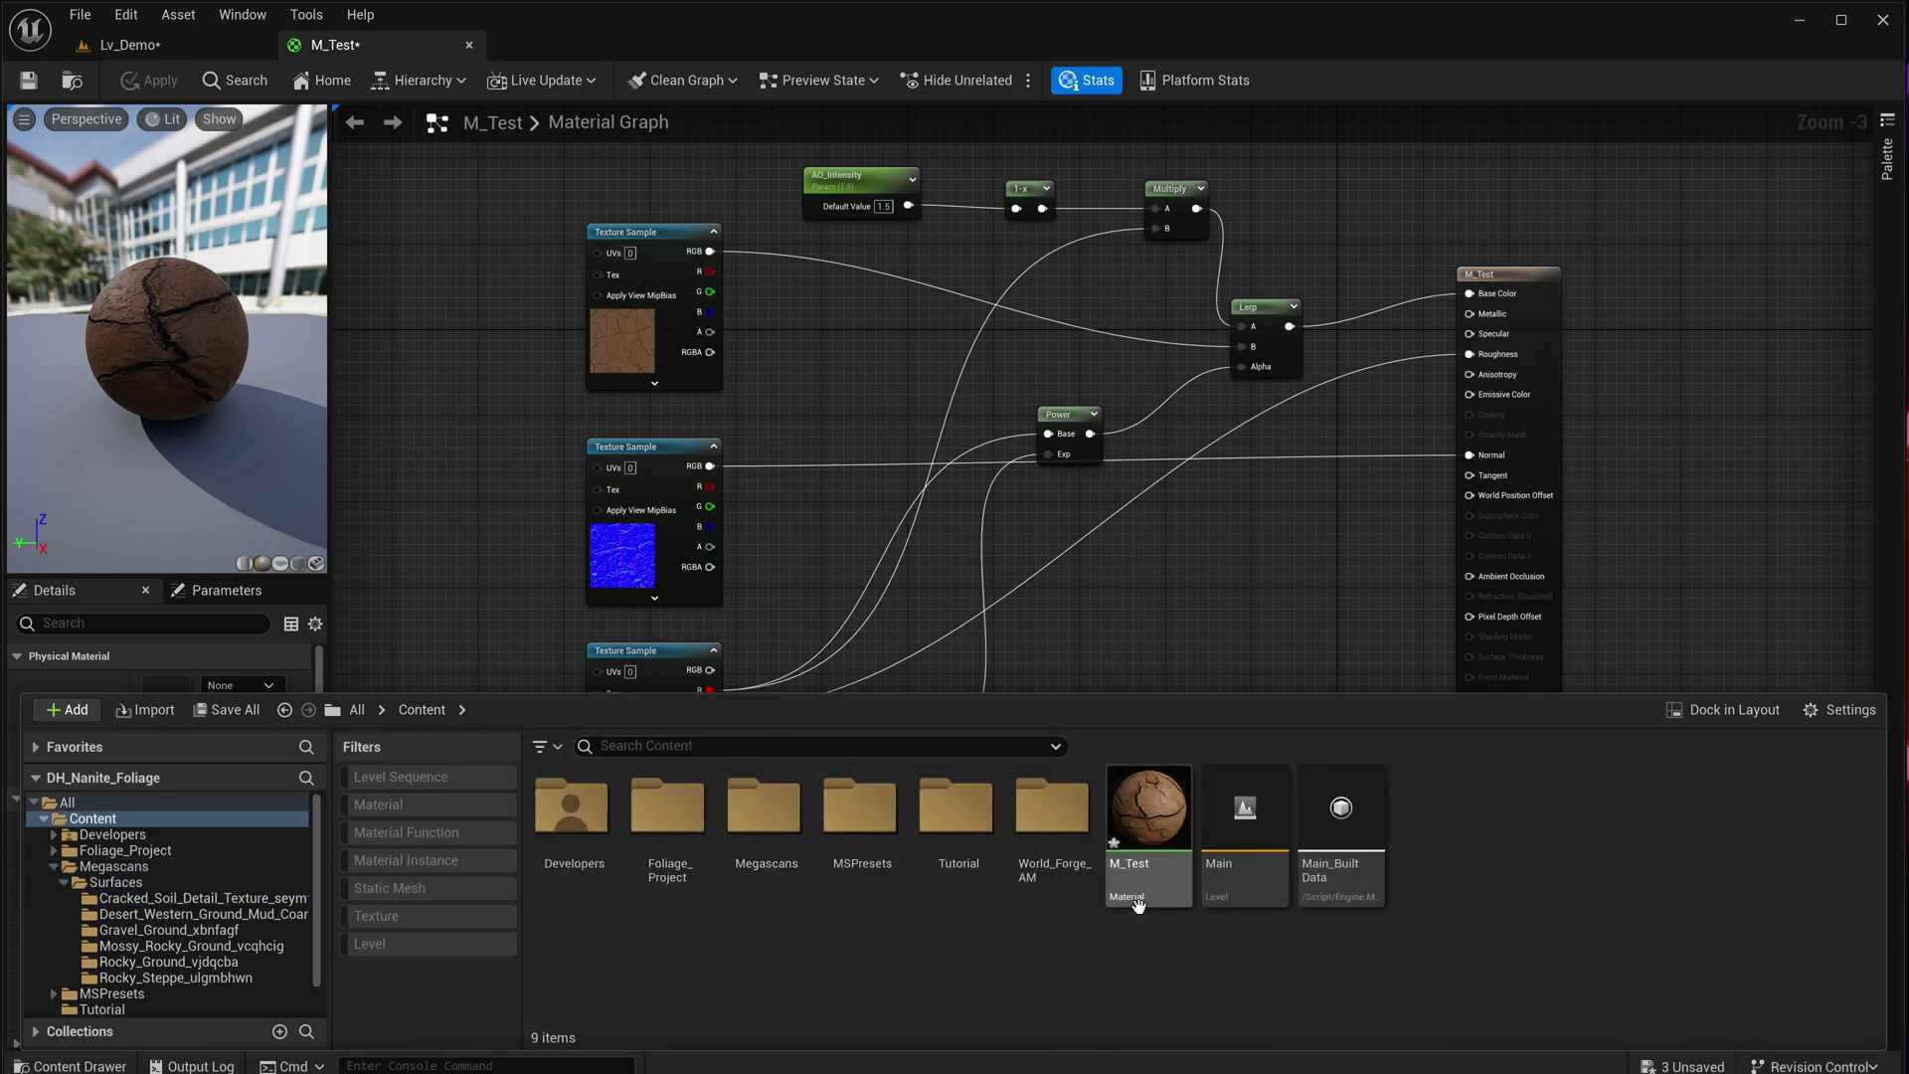
pyautogui.rightClick(1138, 875)
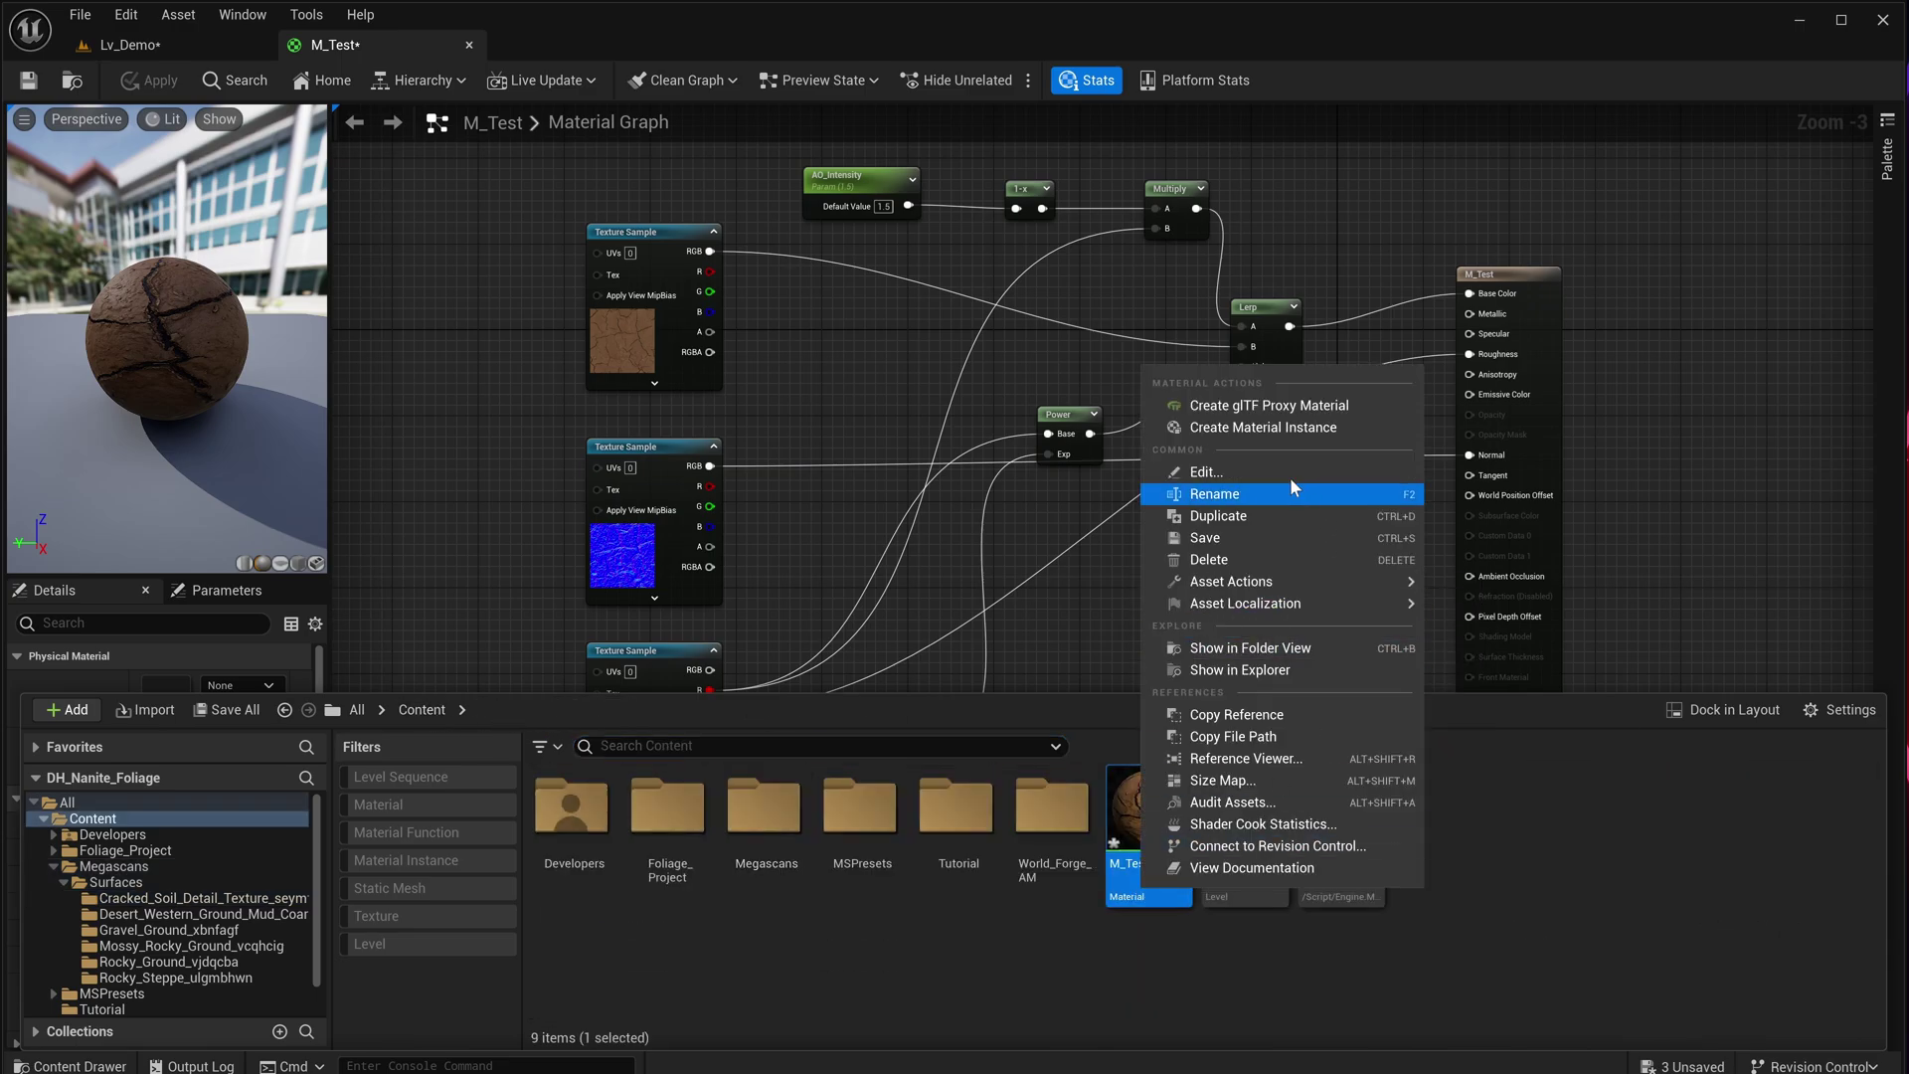
pyautogui.click(1260, 427)
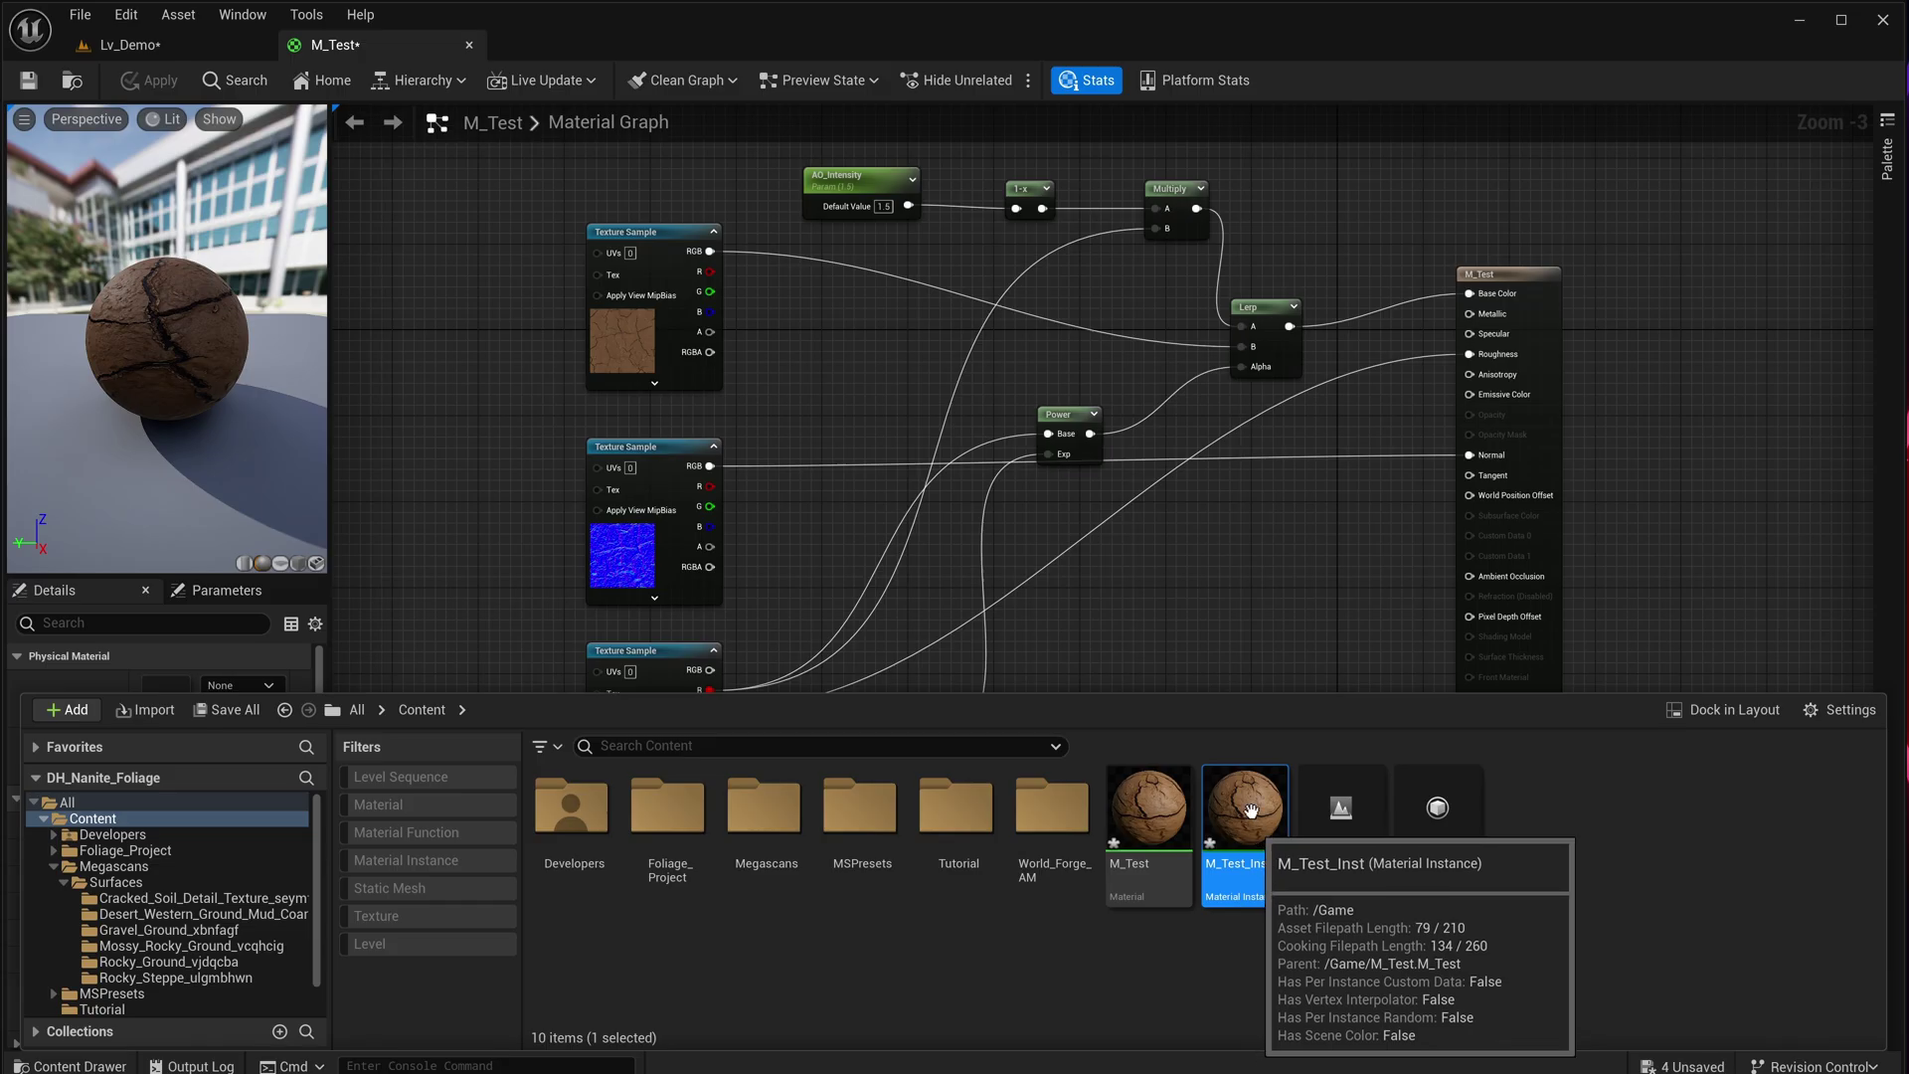
# - Assign the M_Test_Inst material instance to the Plane's Element 0 material slot in Lv_Demo
pyautogui.click(238, 46)
pyautogui.moveTo(754, 550); pyautogui.dragTo(786, 550, button='right')
pyautogui.hotkey('ctrl', 'space')
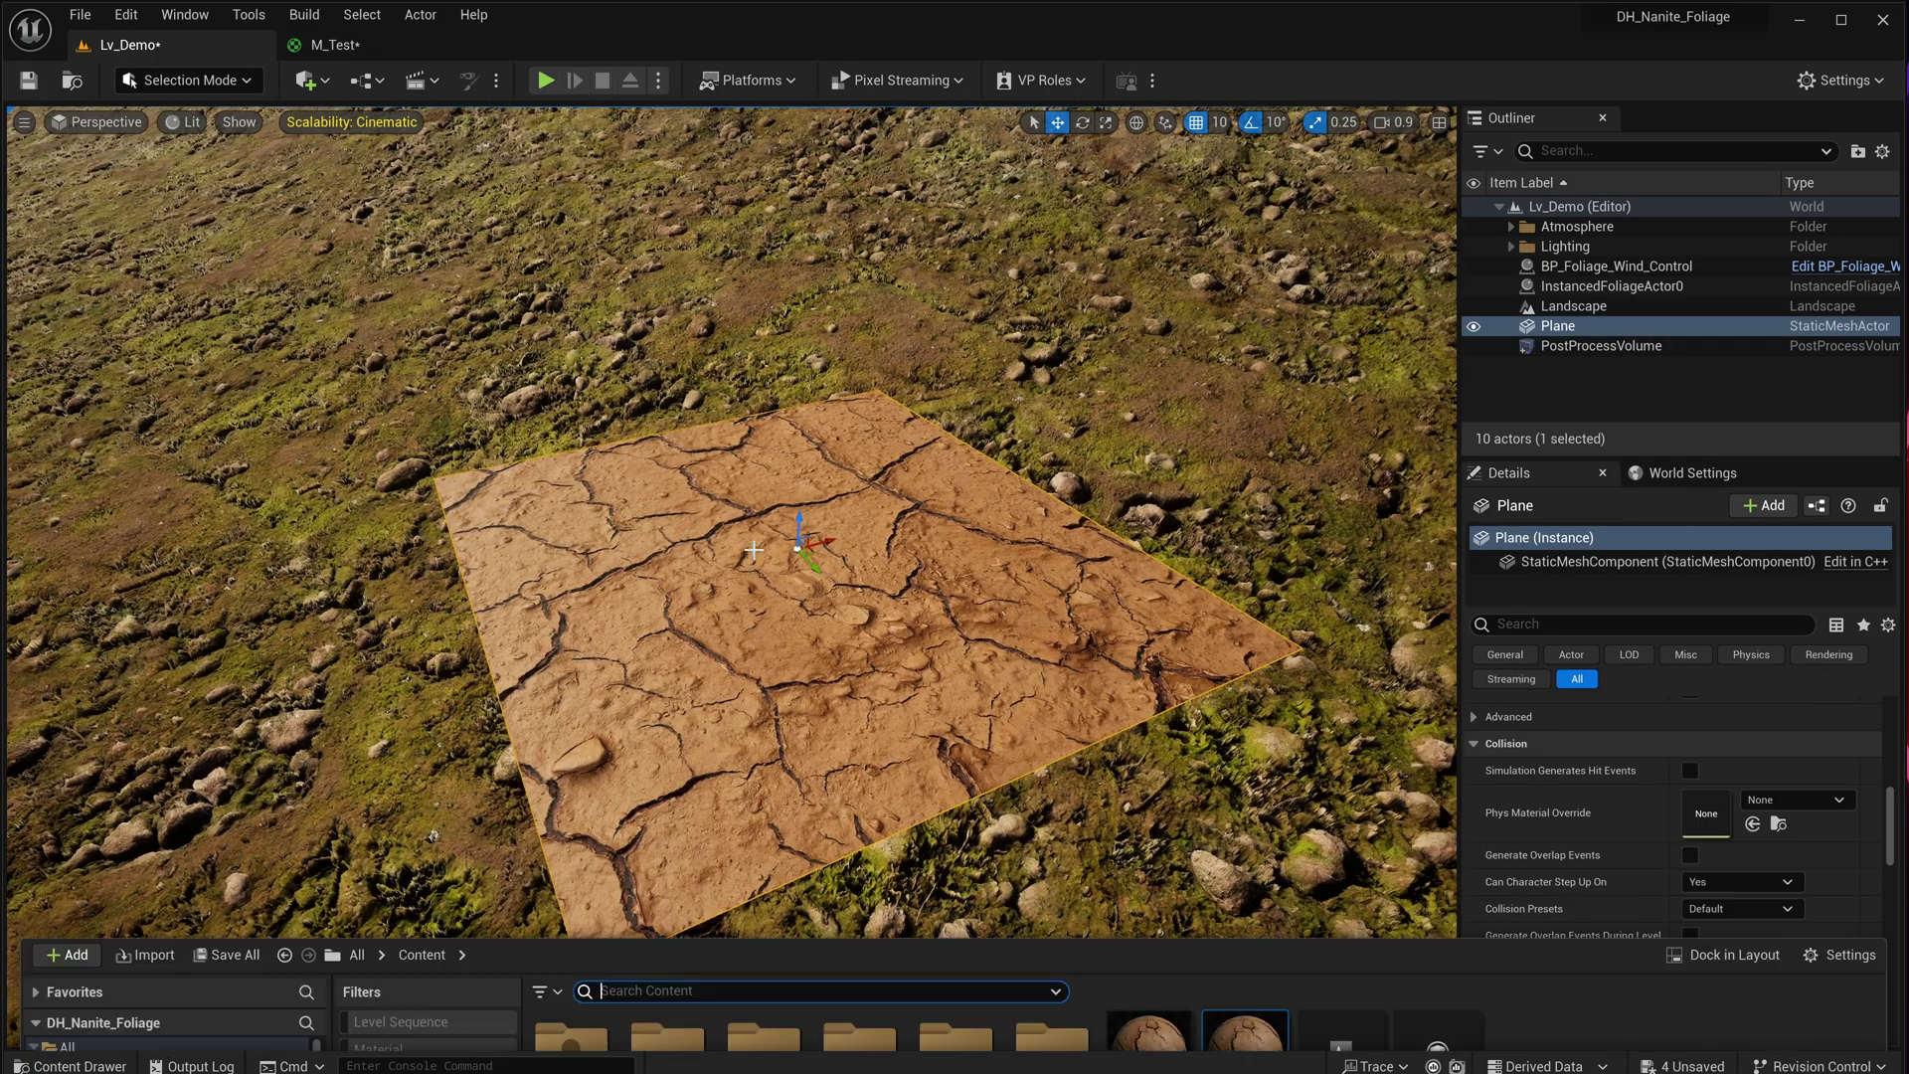
pyautogui.moveTo(895, 497); pyautogui.dragTo(826, 543, button='right')
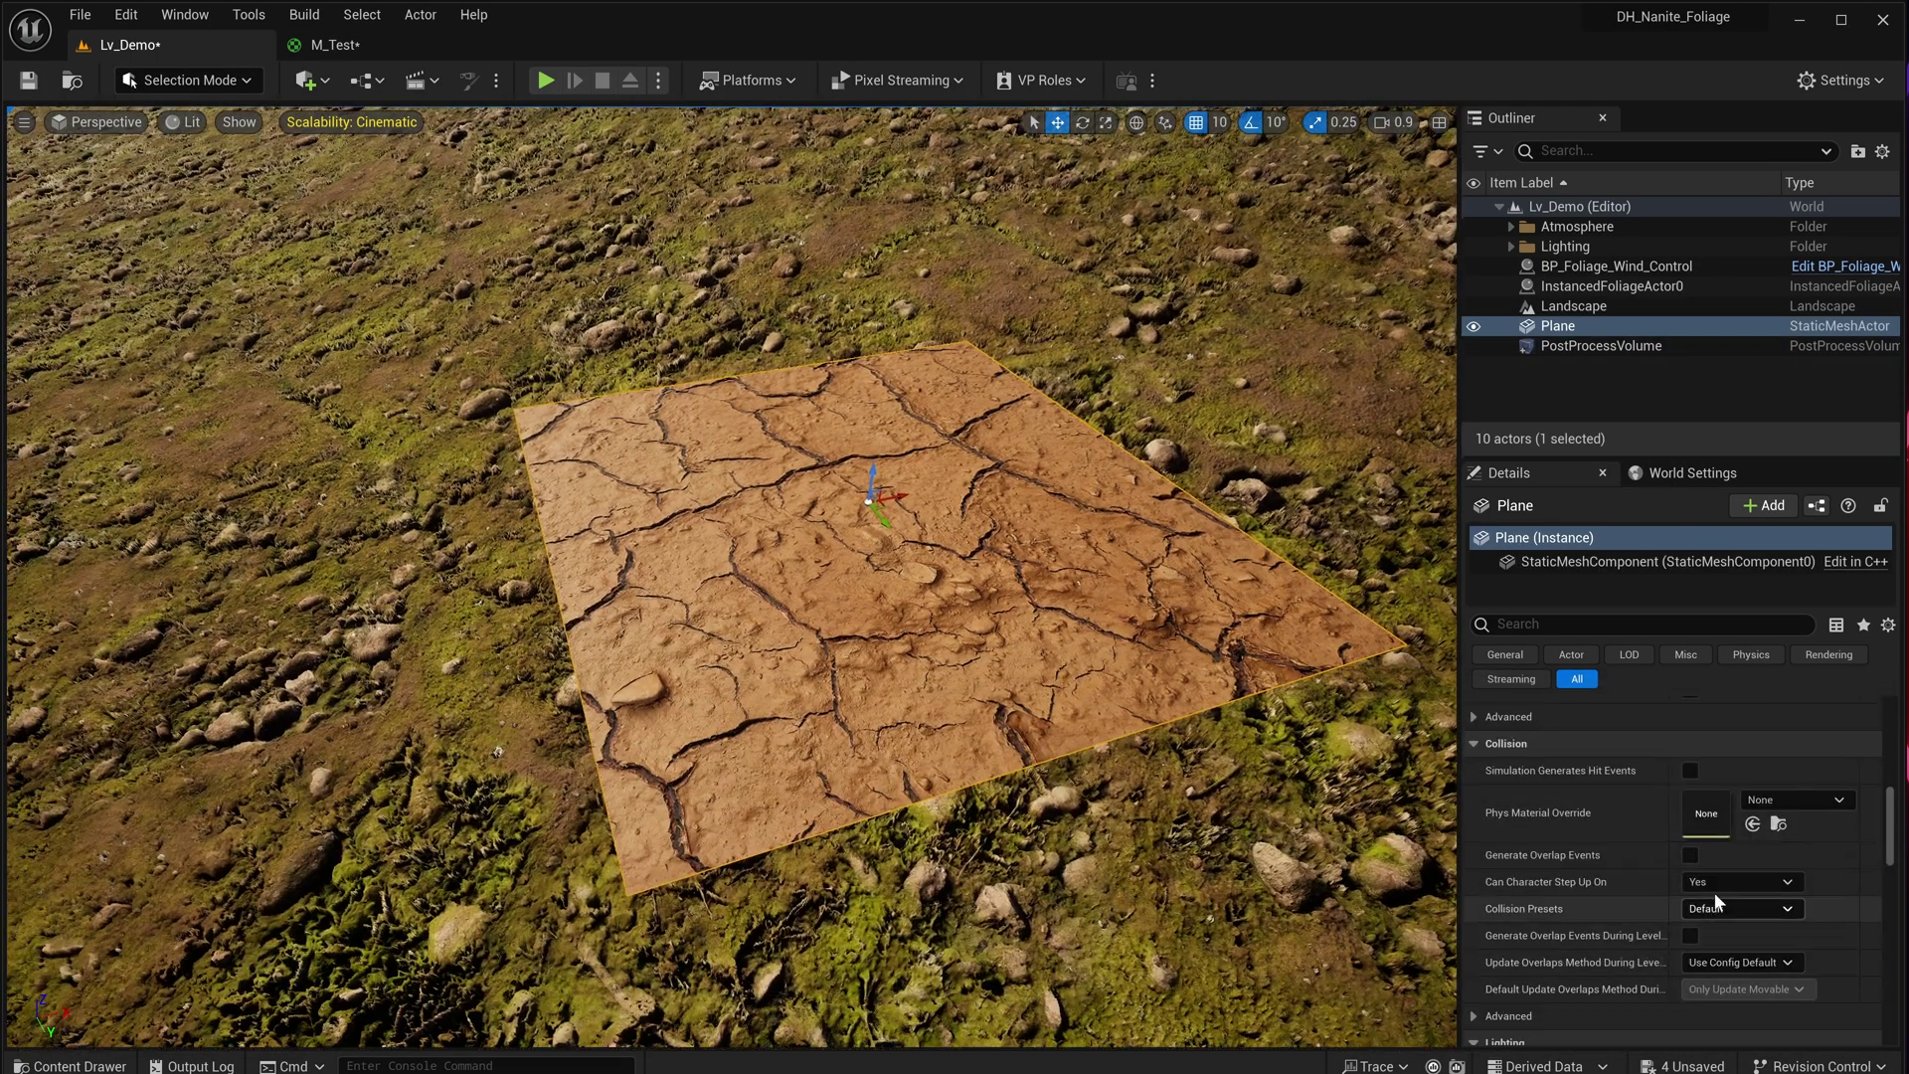
pyautogui.scroll(-3, 1716, 885)
pyautogui.scroll(2, 1716, 885)
pyautogui.scroll(6, 1717, 885)
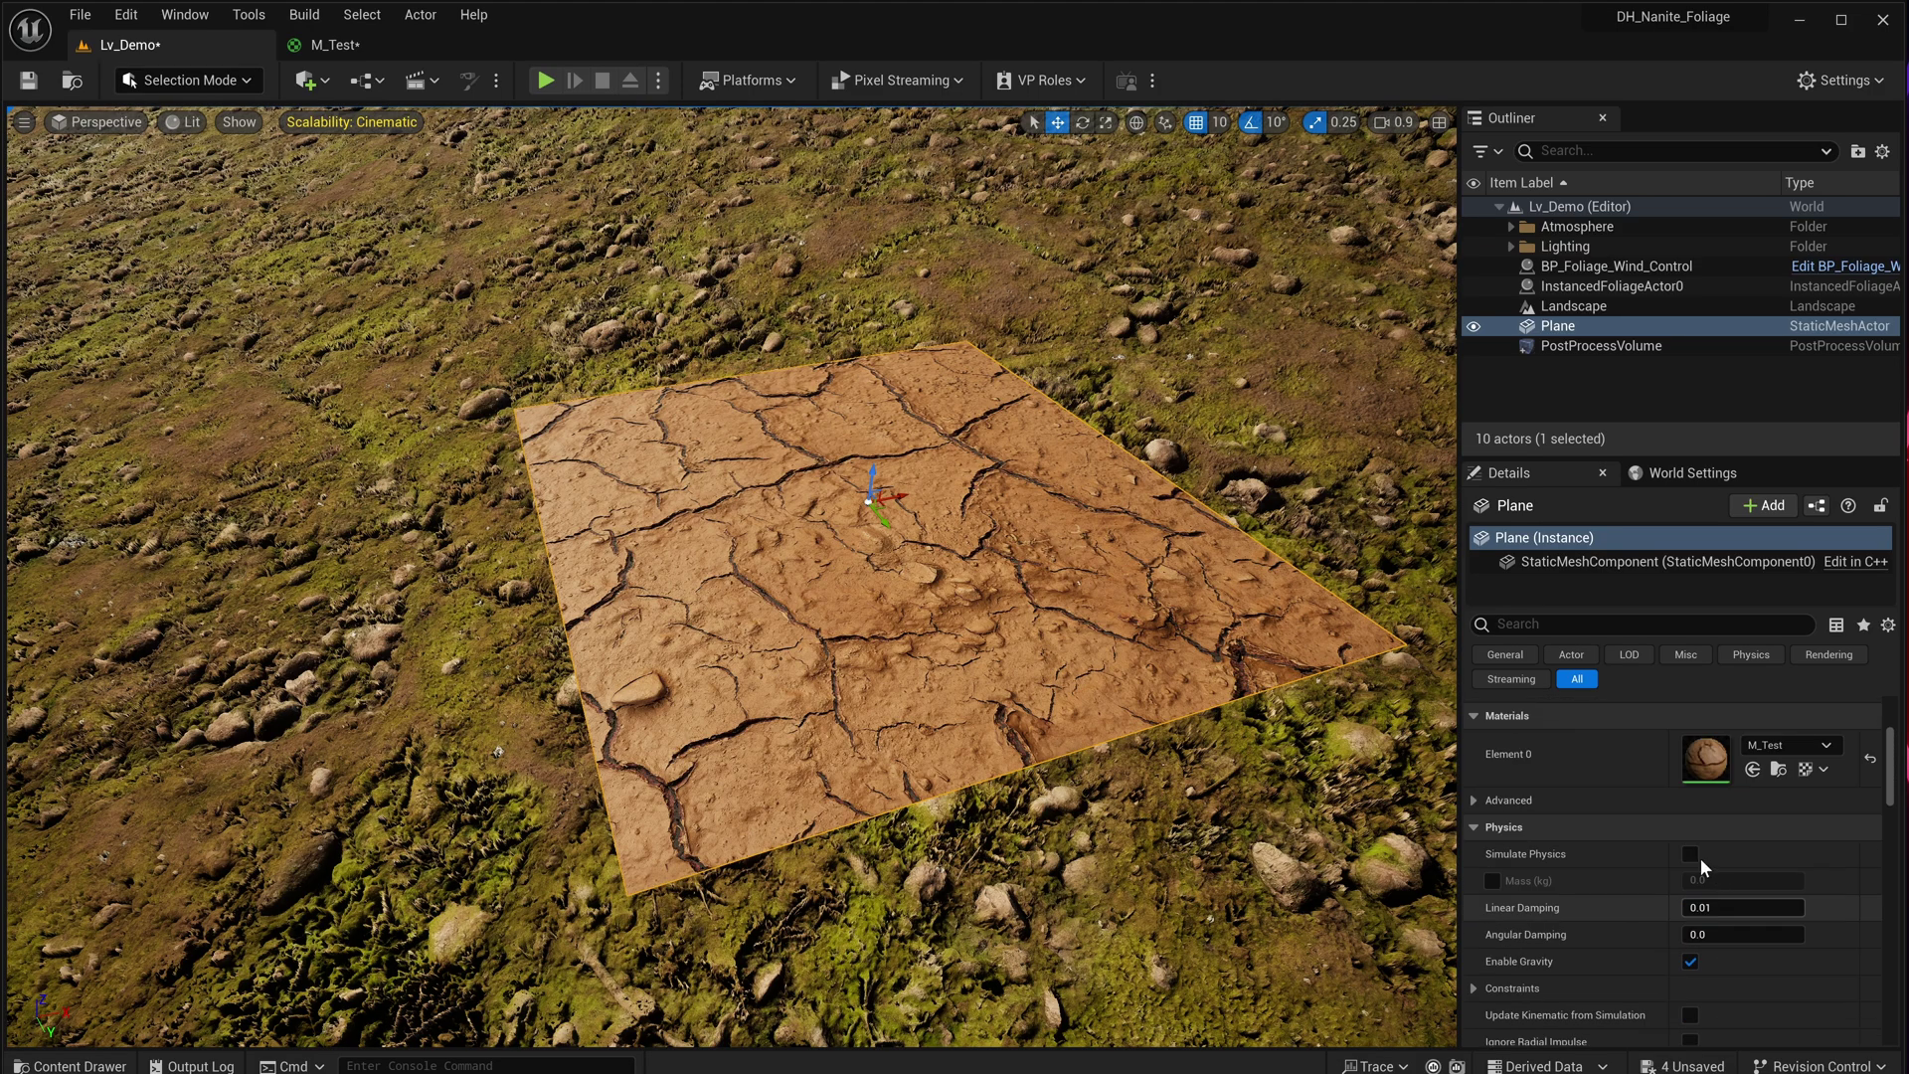
pyautogui.click(1752, 897)
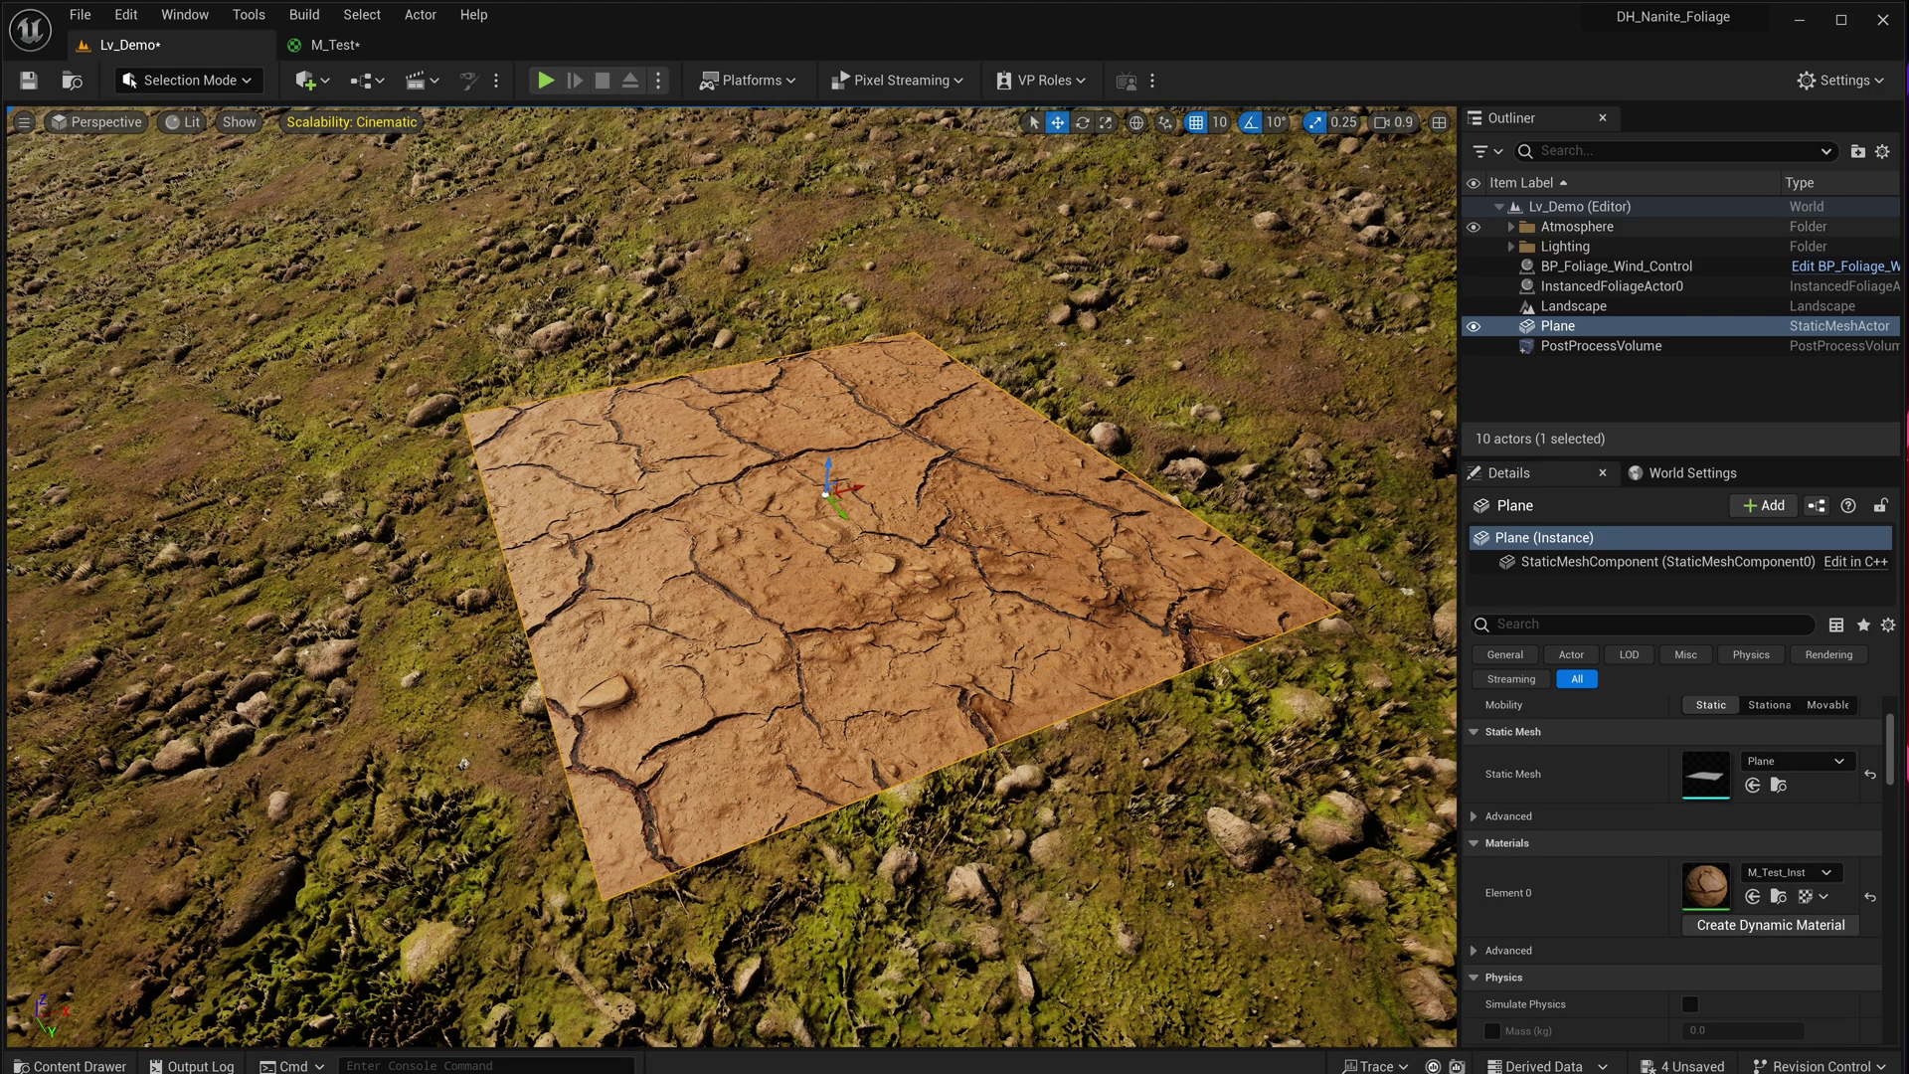
# - Place the M_Test_Inst editor over the level view and enable the AO_Contrast and AO_Intensity overrides
pyautogui.moveTo(1908, 30); pyautogui.dragTo(1106, 277)
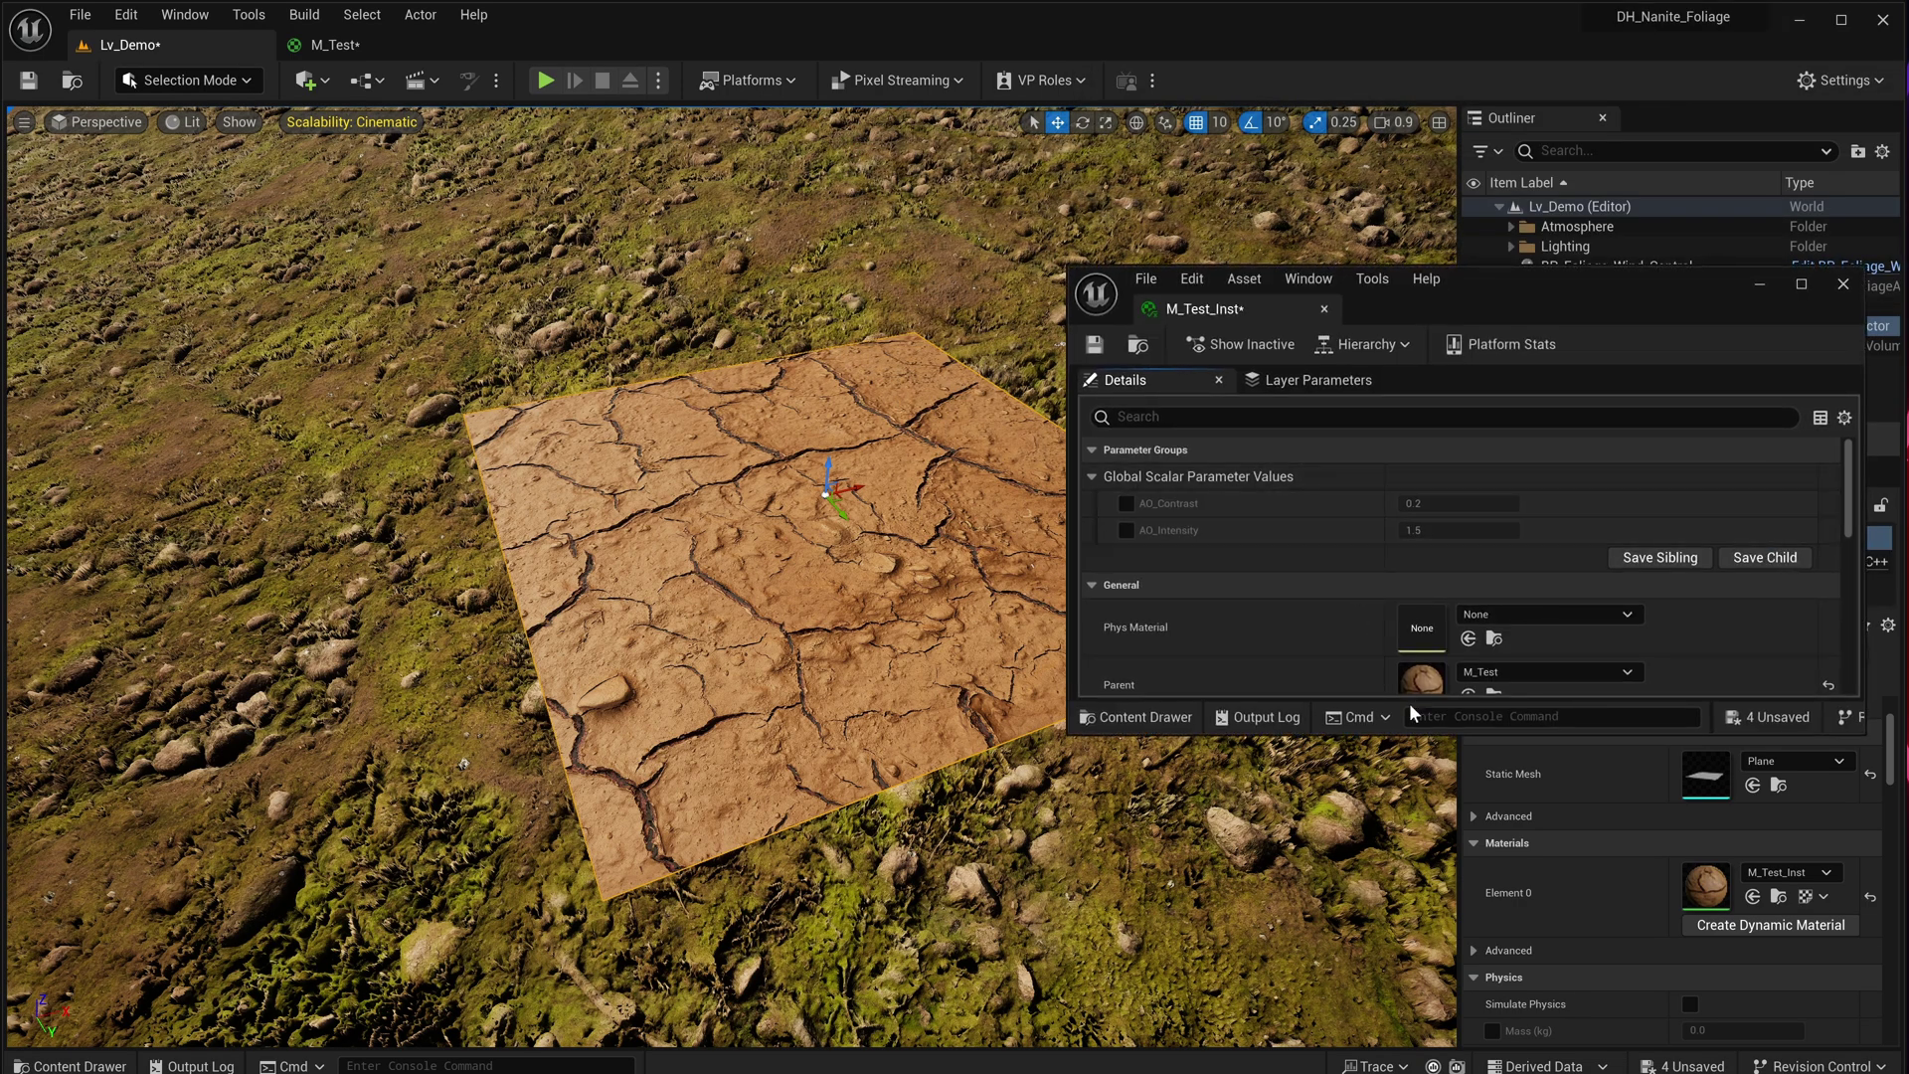
pyautogui.click(1128, 504)
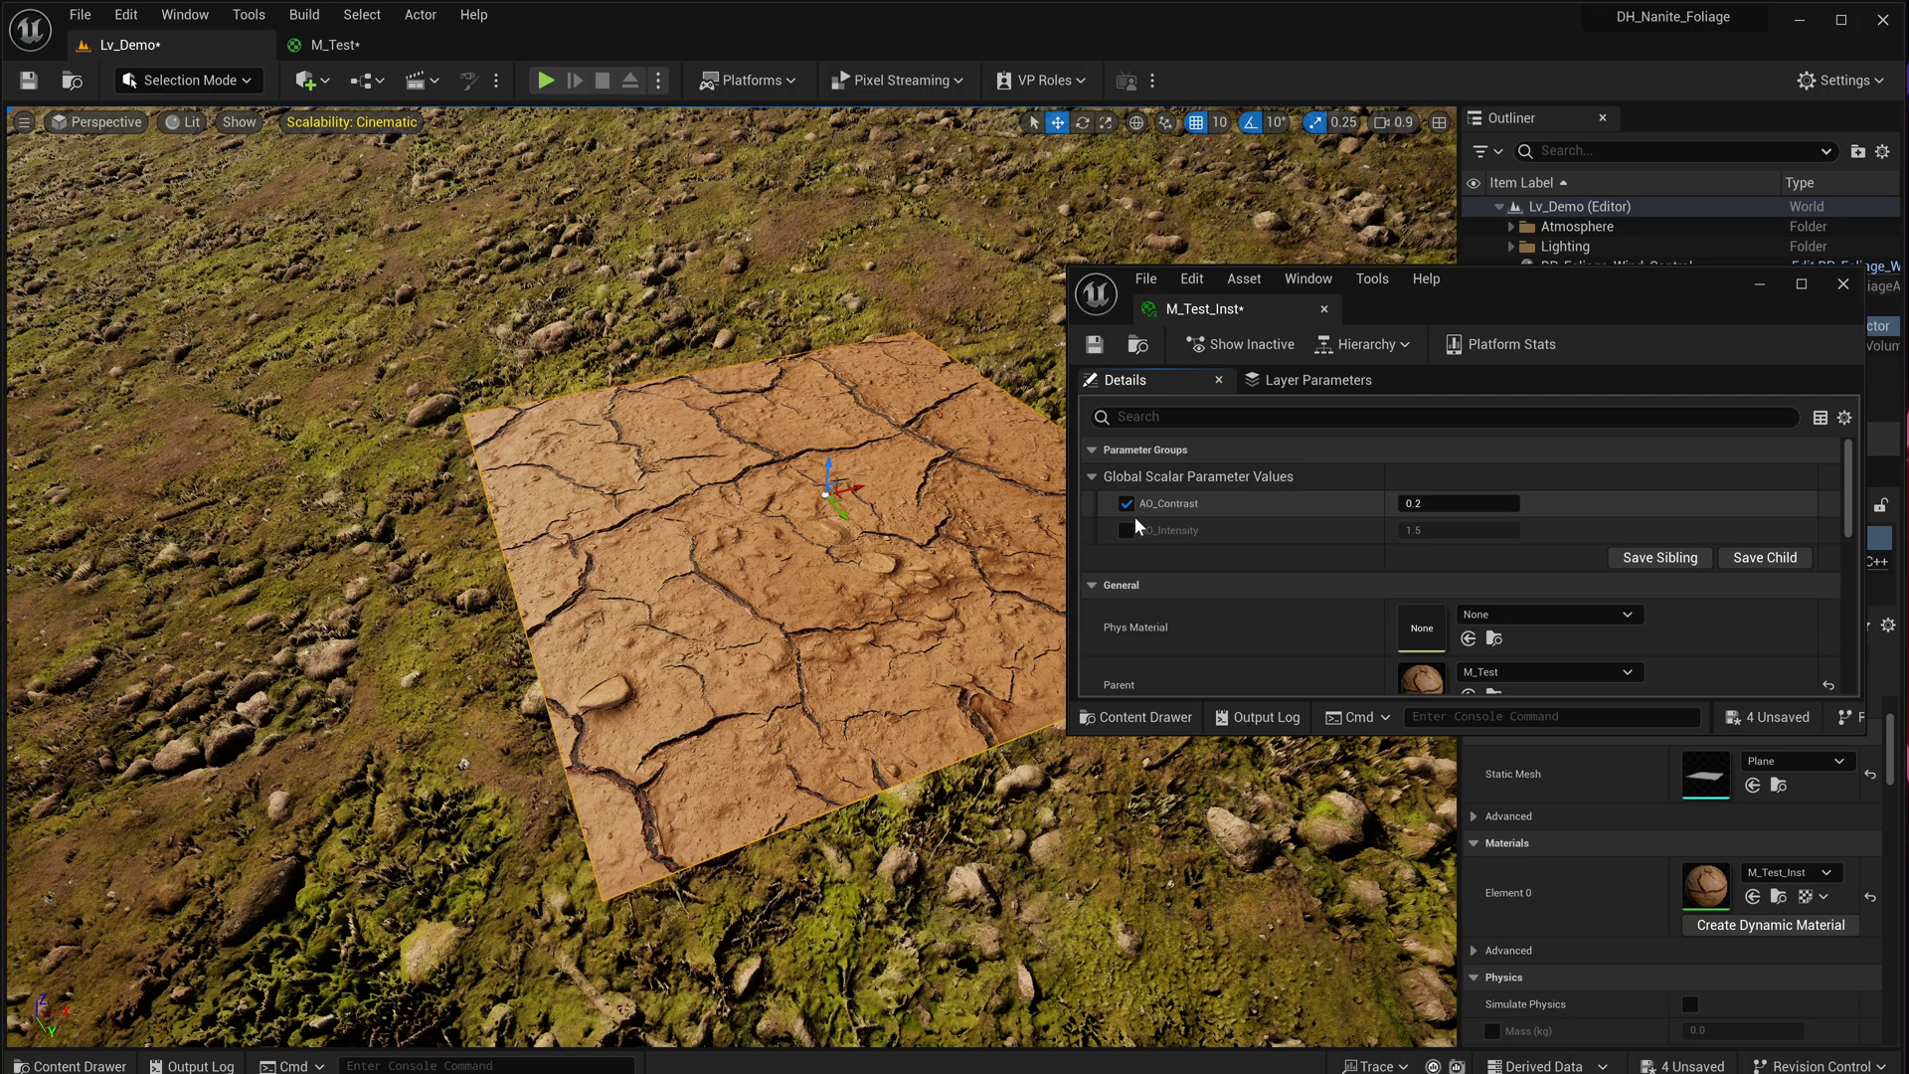
pyautogui.click(1130, 530)
# - Try AO_Intensity values of 2, 3 and 4 on M_Test_Inst
pyautogui.click(1444, 522)
pyautogui.write('2')
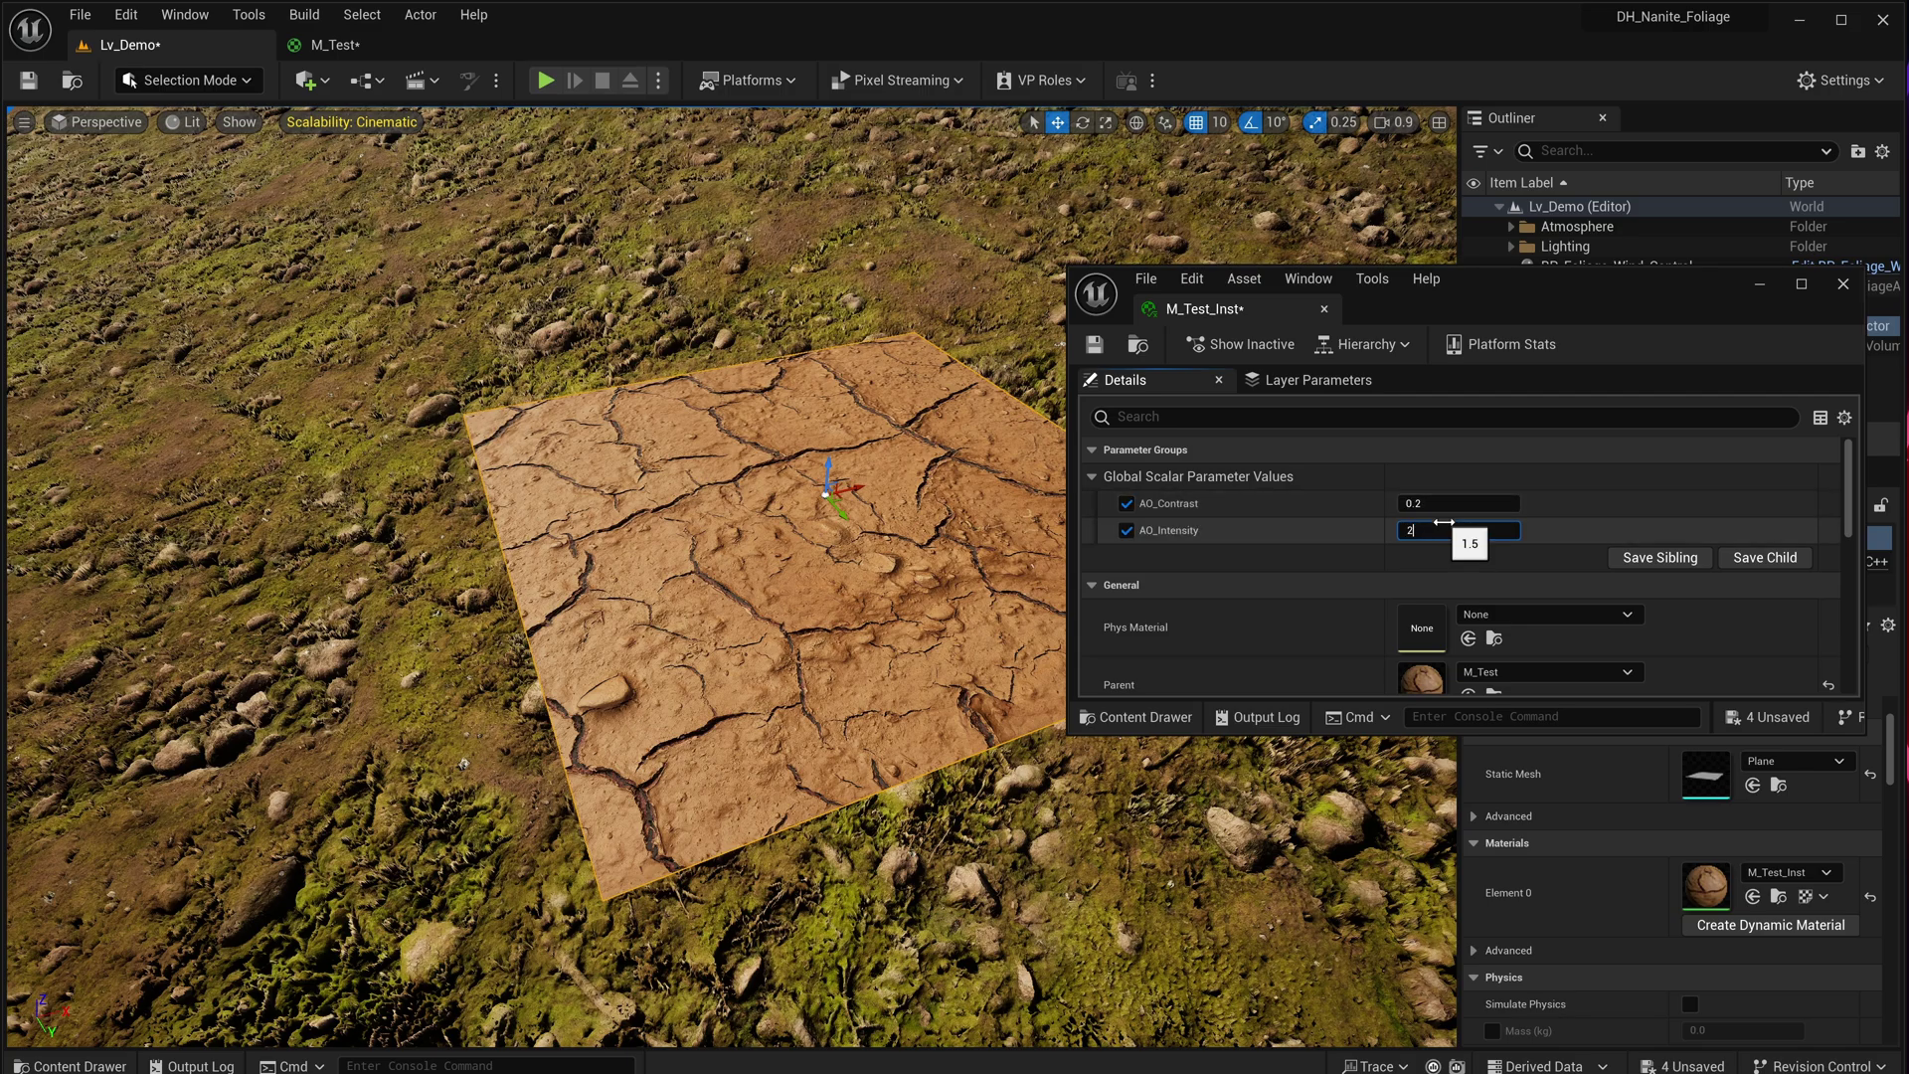
pyautogui.press('Return')
pyautogui.write('3')
pyautogui.press('Return')
pyautogui.press('Return')
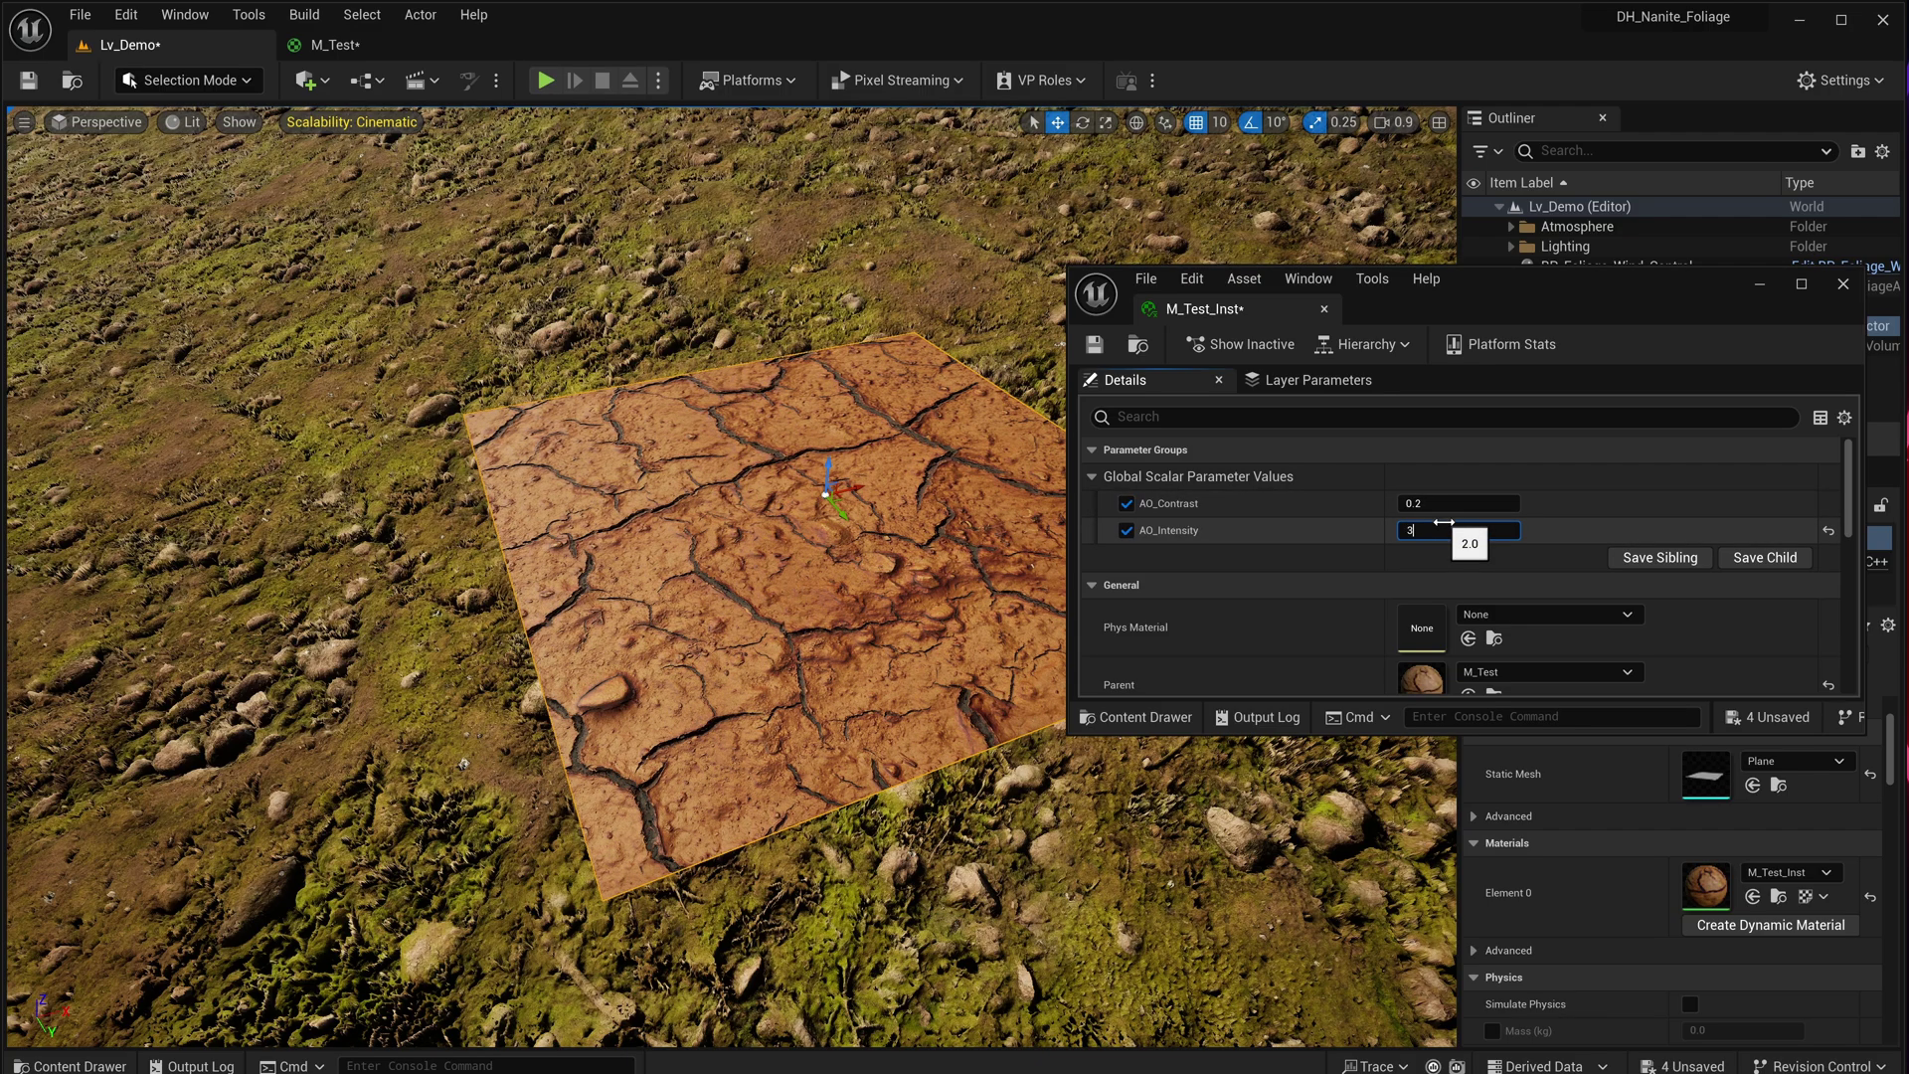
pyautogui.write('3')
pyautogui.press('Return')
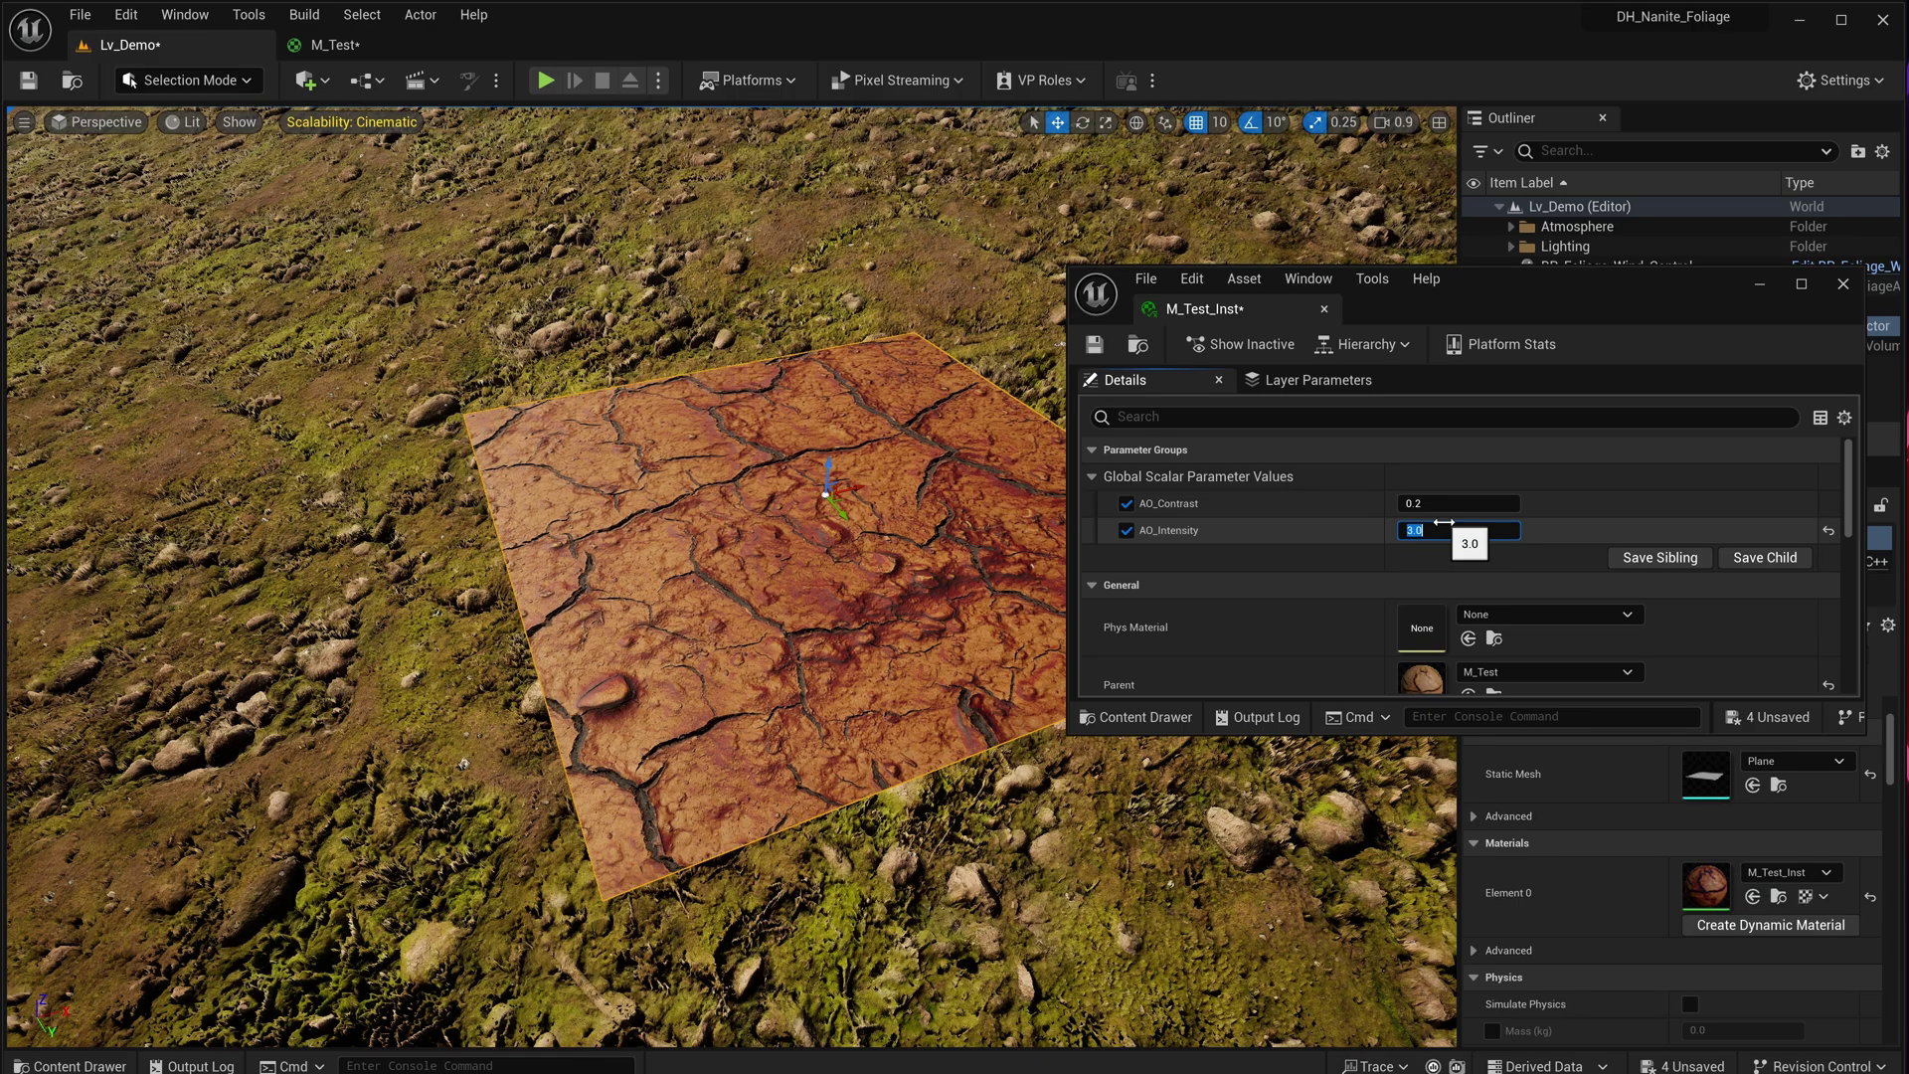
pyautogui.write('4')
pyautogui.press('Return')
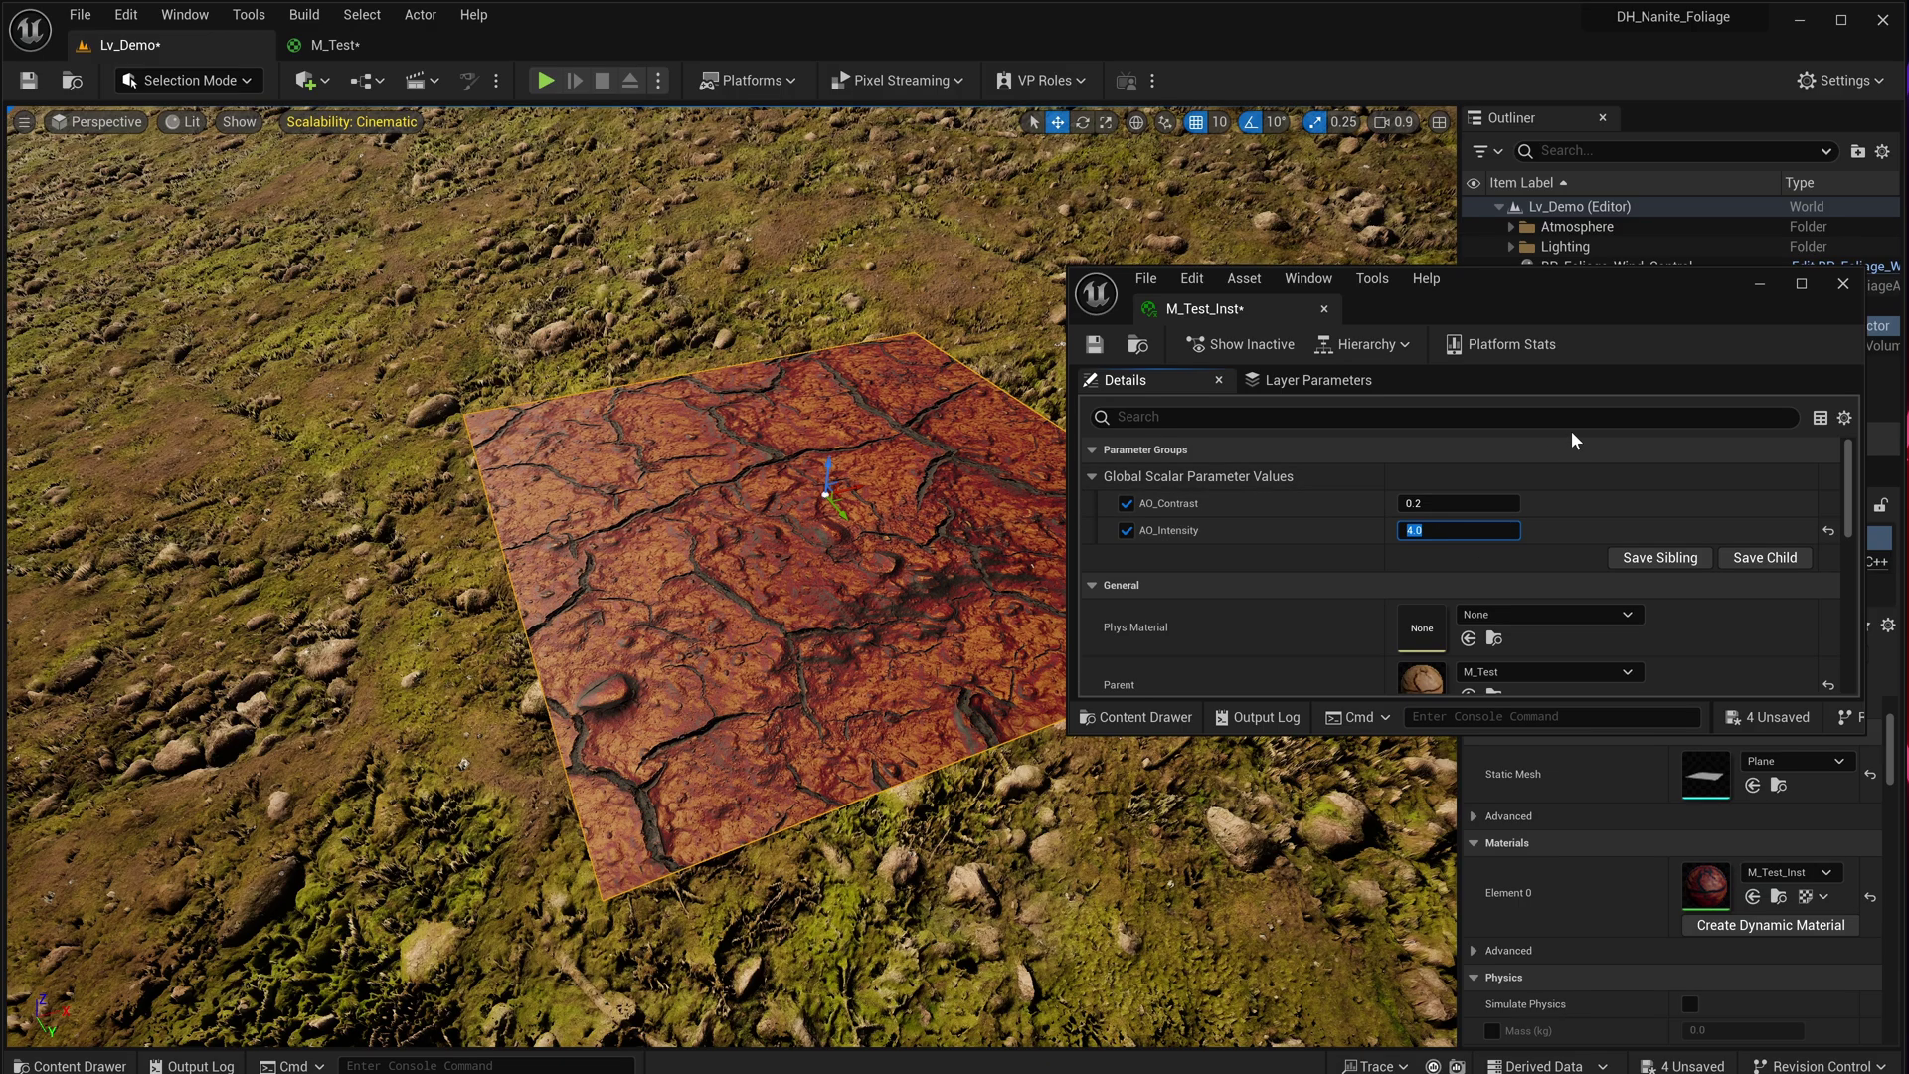
# - Vary AO_Contrast to about 0.24 and AO_Intensity to about 2.53, and inspect the Plane's cracks up close
pyautogui.click(1571, 432)
pyautogui.moveTo(1438, 503)
pyautogui.mouseDown()
pyautogui.moveTo(1482, 503)
pyautogui.moveTo(1397, 503)
pyautogui.moveTo(1462, 530)
pyautogui.moveTo(1437, 530)
pyautogui.moveTo(1487, 504)
pyautogui.moveTo(1458, 530)
pyautogui.mouseUp()
pyautogui.moveTo(825, 497); pyautogui.dragTo(751, 486, button='right')
pyautogui.press('s')
pyautogui.press('w')
pyautogui.scroll(-3, 825, 507)
pyautogui.press('s')
pyautogui.press('w')
pyautogui.scroll(-2, 752, 487)
pyautogui.scroll(-1, 752, 487)
# - Set both AO_Intensity and AO_Contrast to 0 to compare the Plane without the occlusion effect
pyautogui.click(1439, 529)
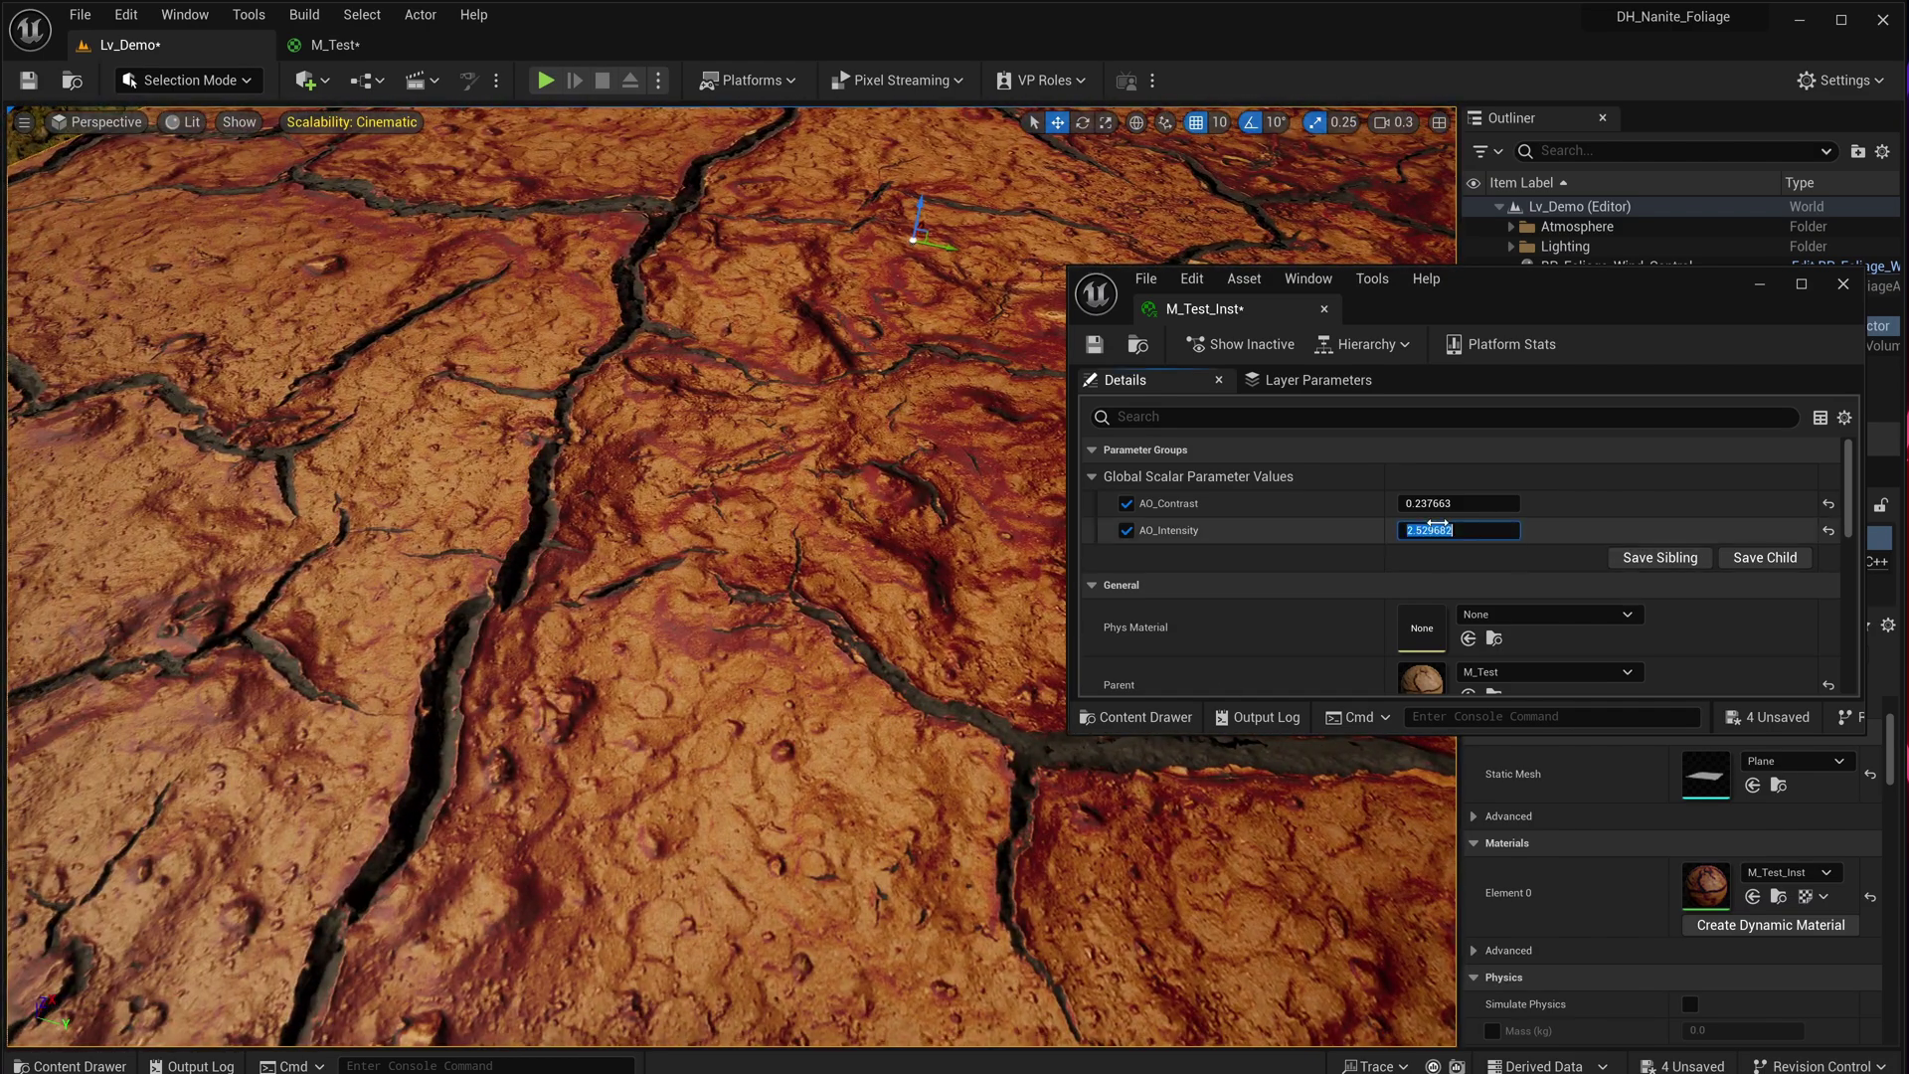
pyautogui.write('0')
pyautogui.press('Return')
pyautogui.click(1436, 504)
pyautogui.write('0')
pyautogui.click(1620, 511)
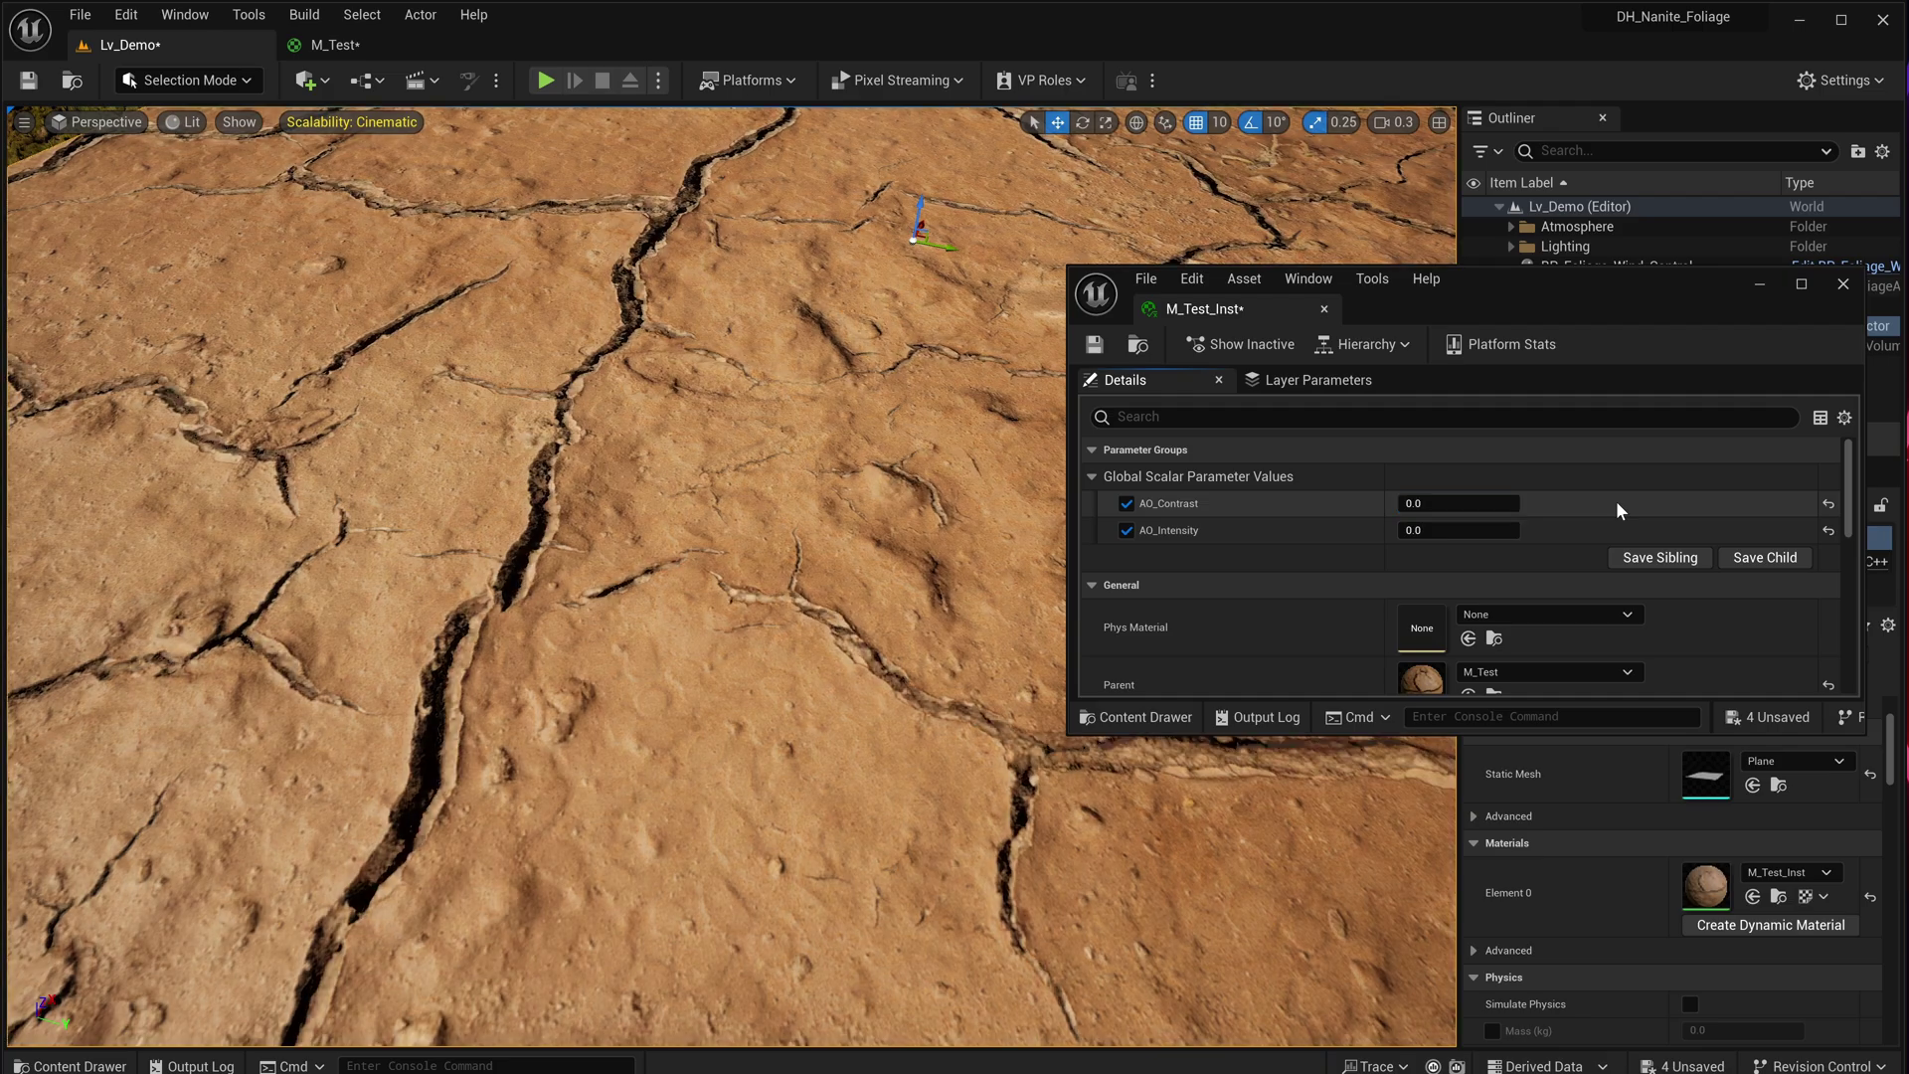
pyautogui.moveTo(708, 716); pyautogui.dragTo(708, 716, button='right')
# - Set AO_Intensity to 0.3, then try AO_Contrast at 1 and set it to 0.2
pyautogui.click(1460, 530)
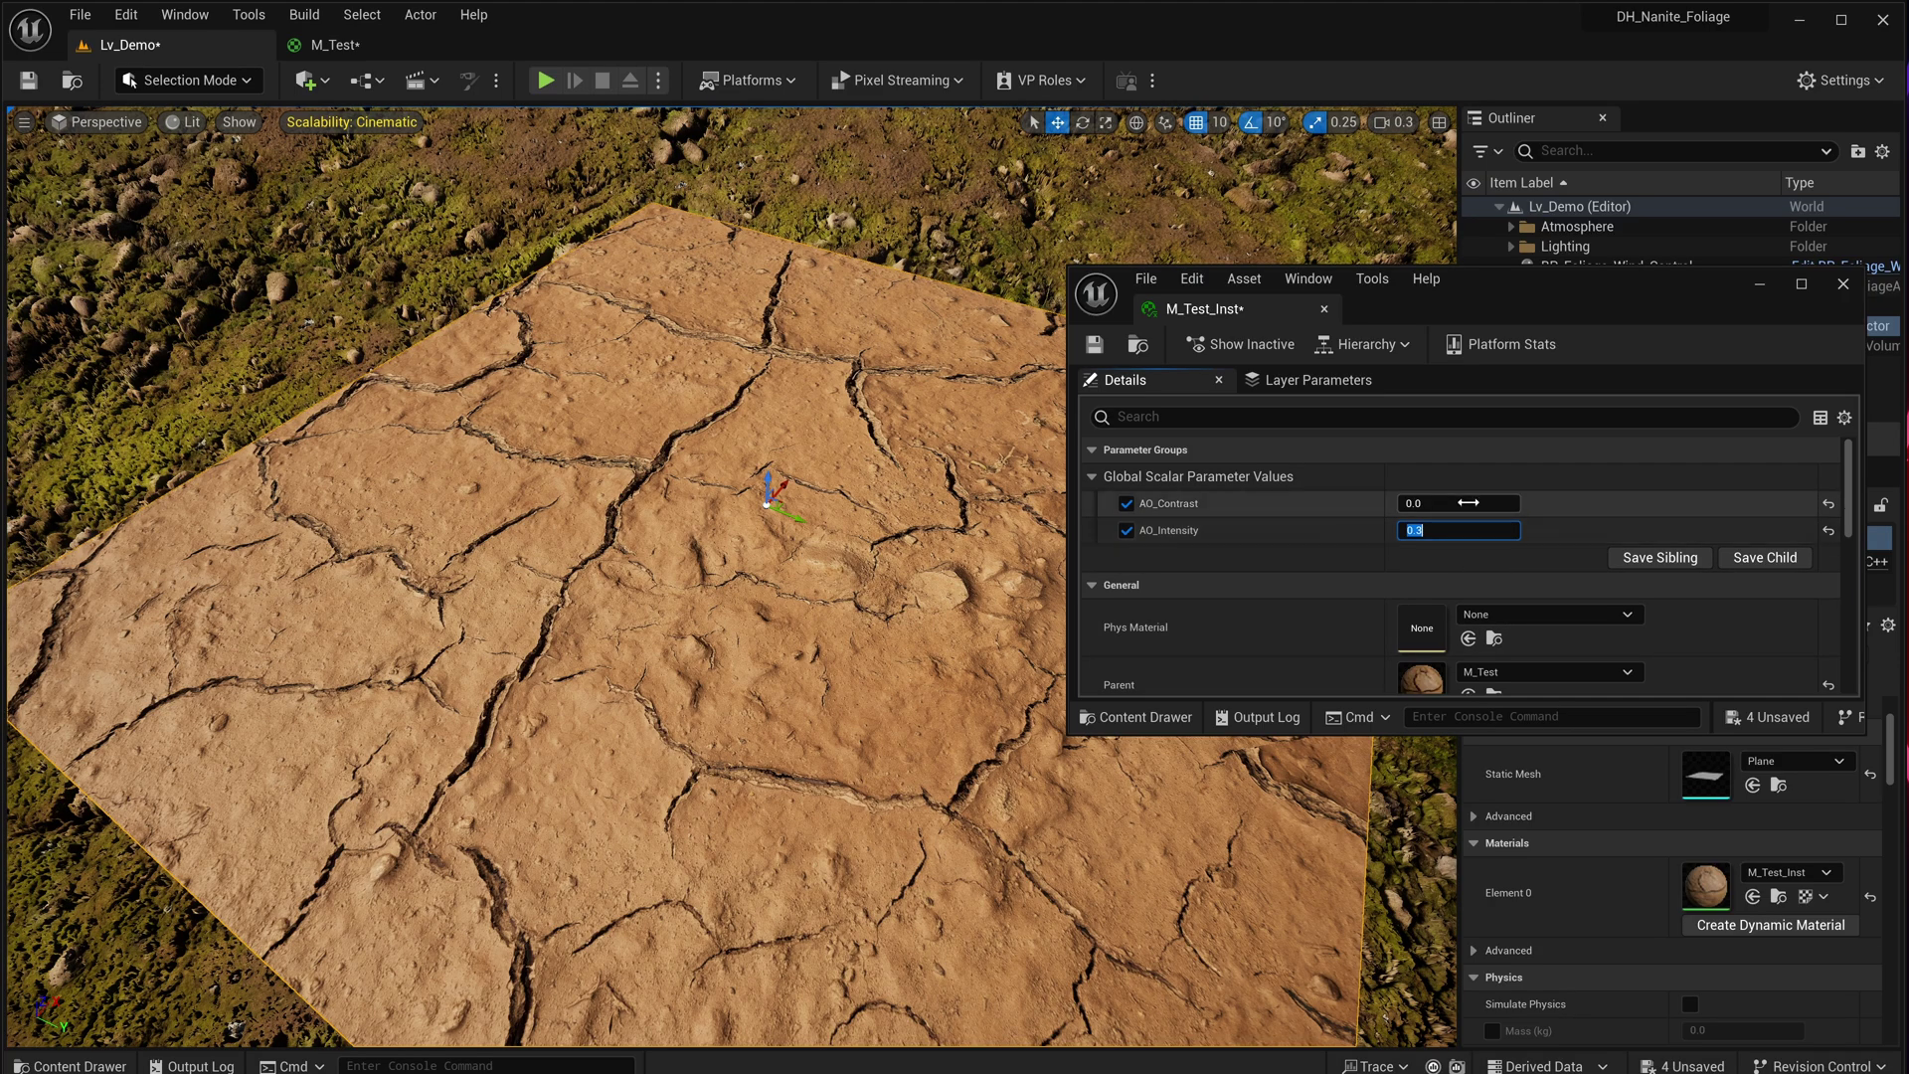
pyautogui.write('1')
pyautogui.press('Return')
pyautogui.write('0')
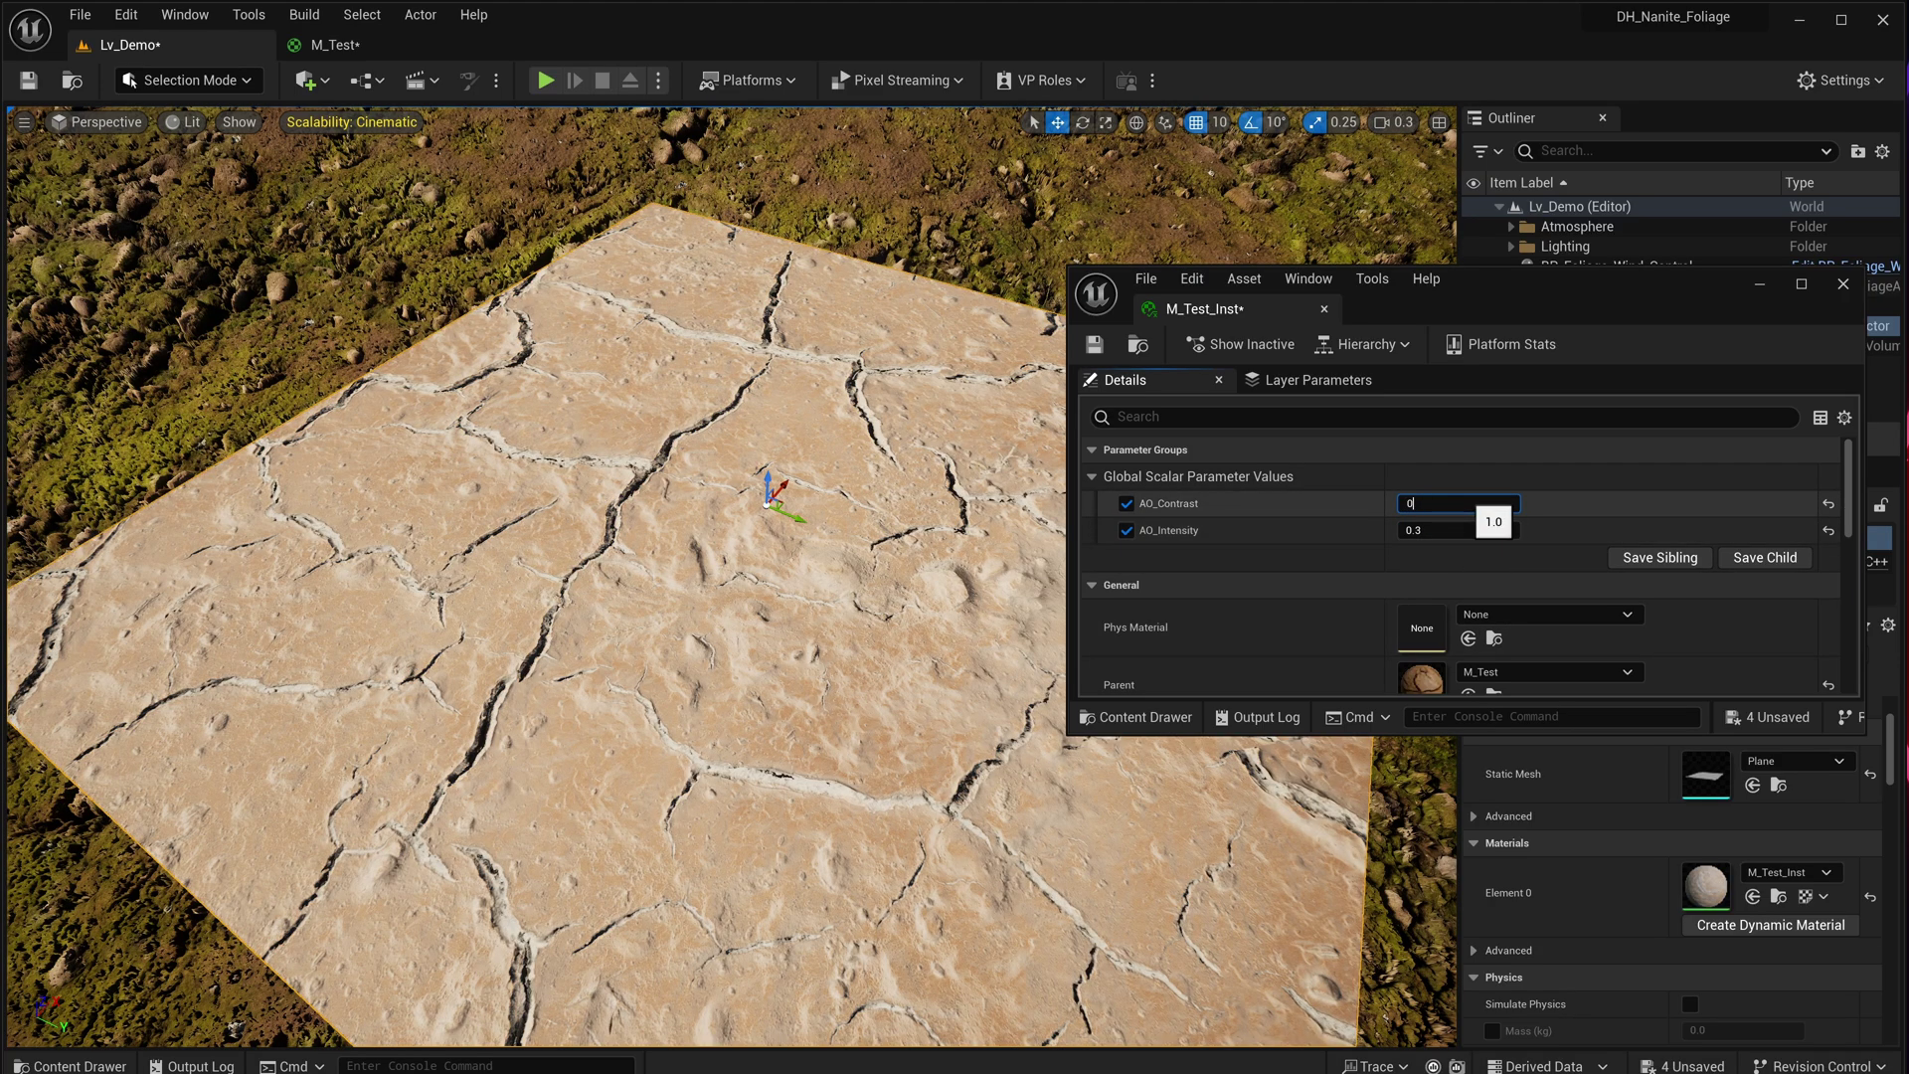
pyautogui.write('.2')
pyautogui.press('Return')
pyautogui.click(1589, 482)
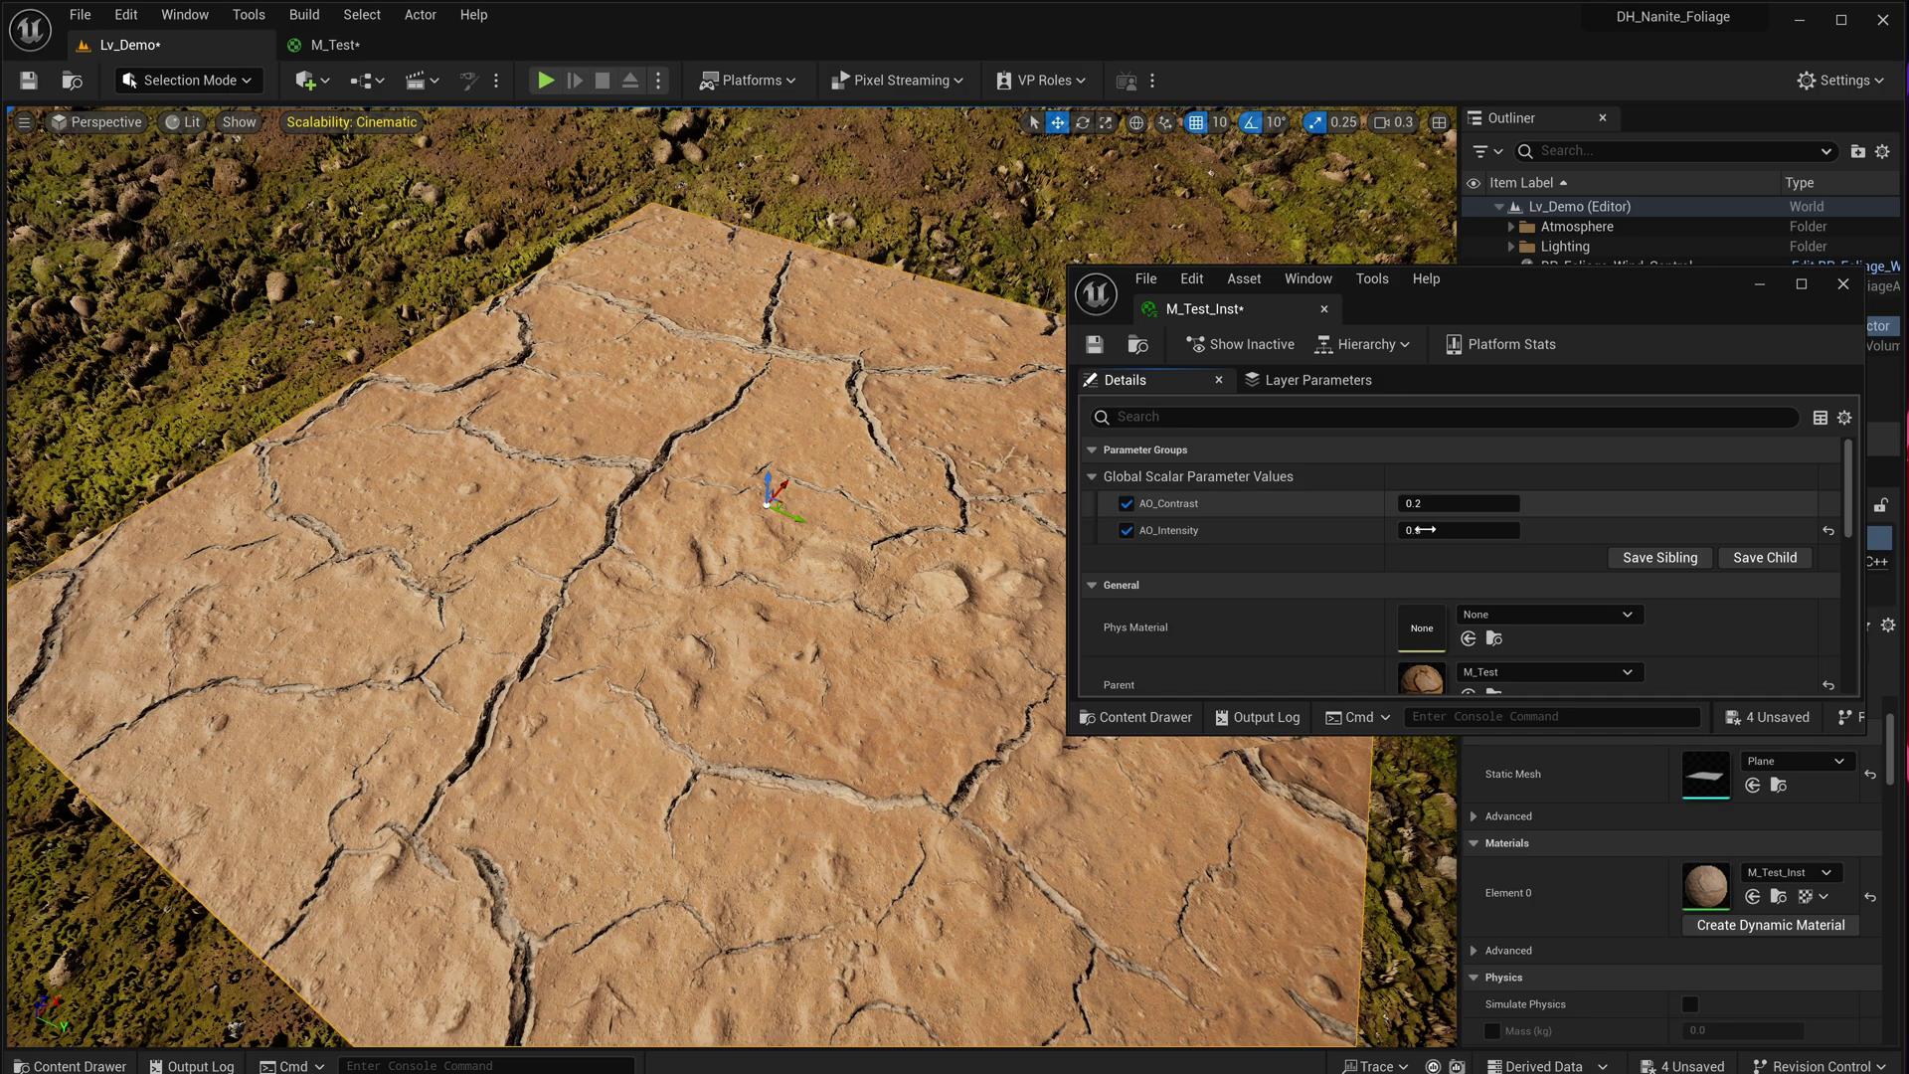
# - Raise AO_Intensity to 1.0 and then to 1.5, and move the M_Test_Inst editor off the level view
pyautogui.moveTo(1458, 530); pyautogui.dragTo(1502, 530)
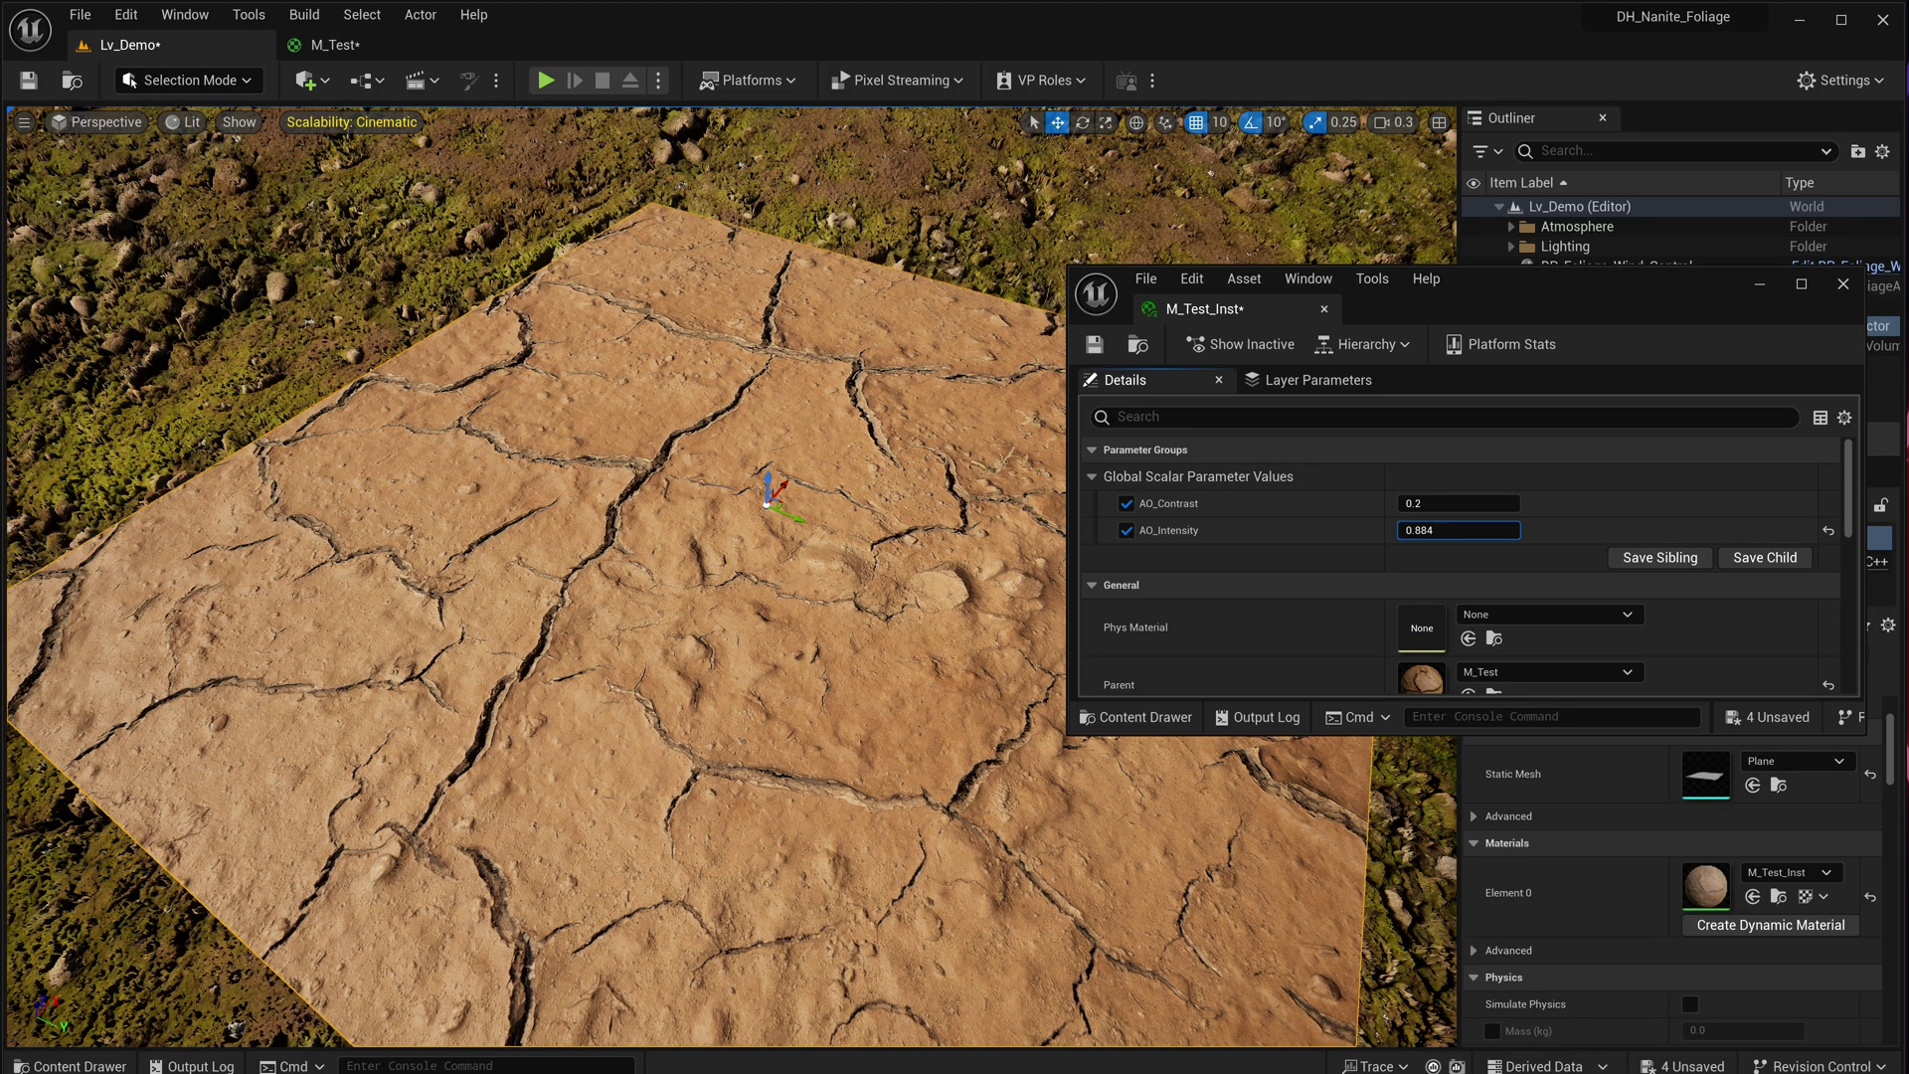
pyautogui.click(1432, 550)
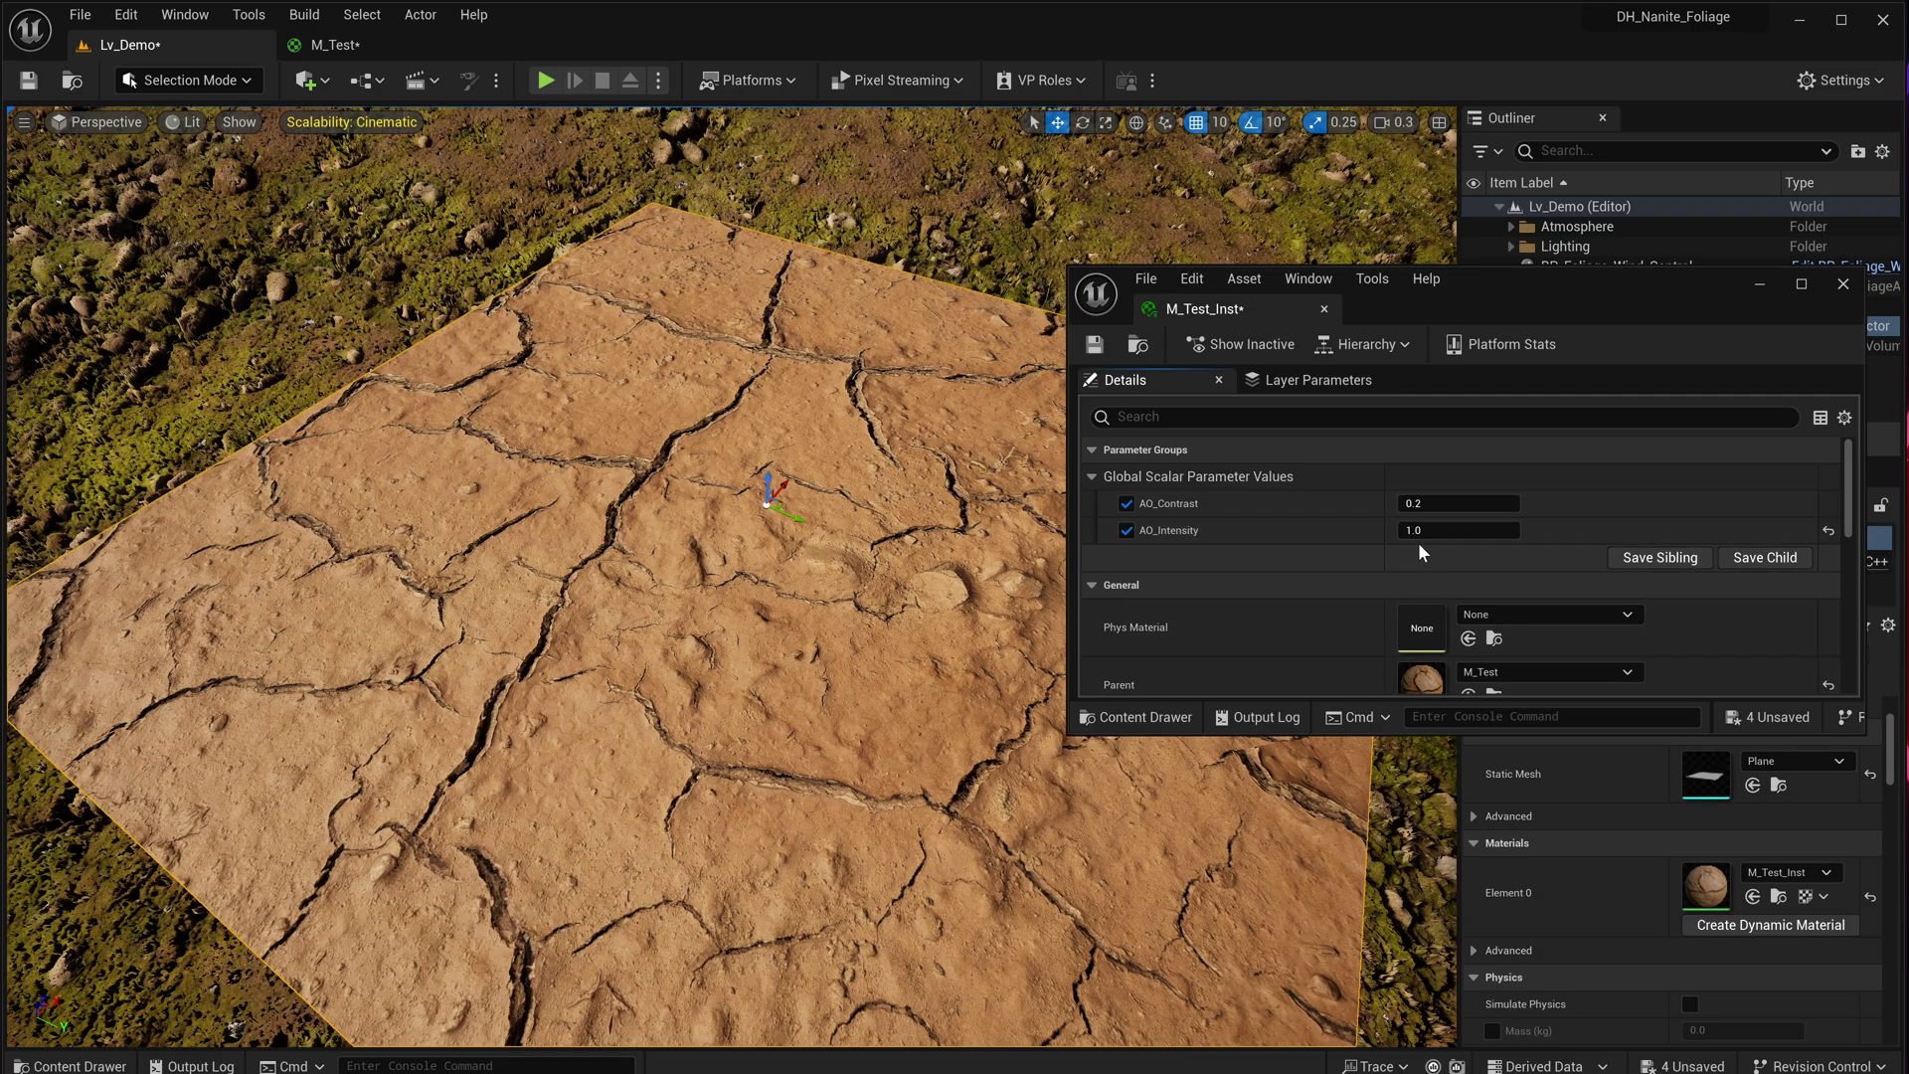
pyautogui.moveTo(1458, 530); pyautogui.dragTo(1491, 530)
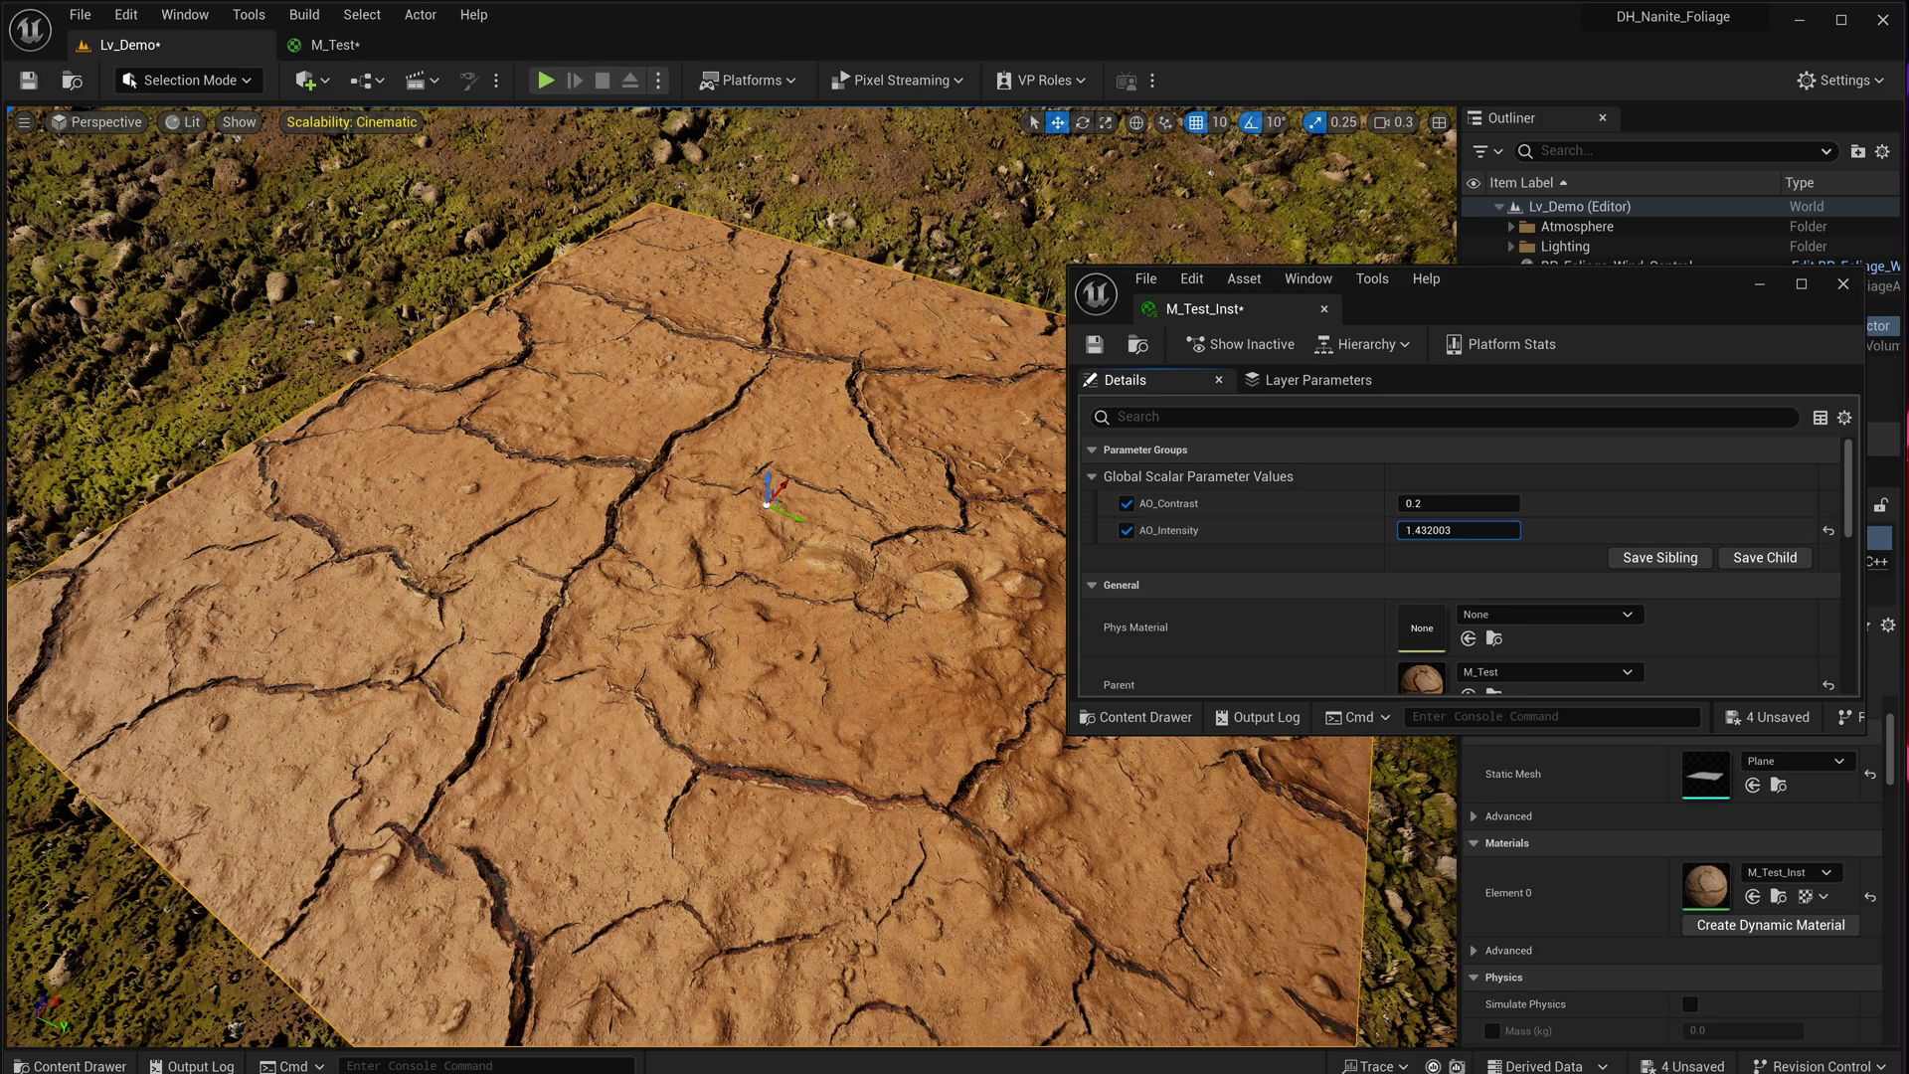
pyautogui.click(1429, 530)
pyautogui.moveTo(837, 590); pyautogui.dragTo(1034, 557, button='right')
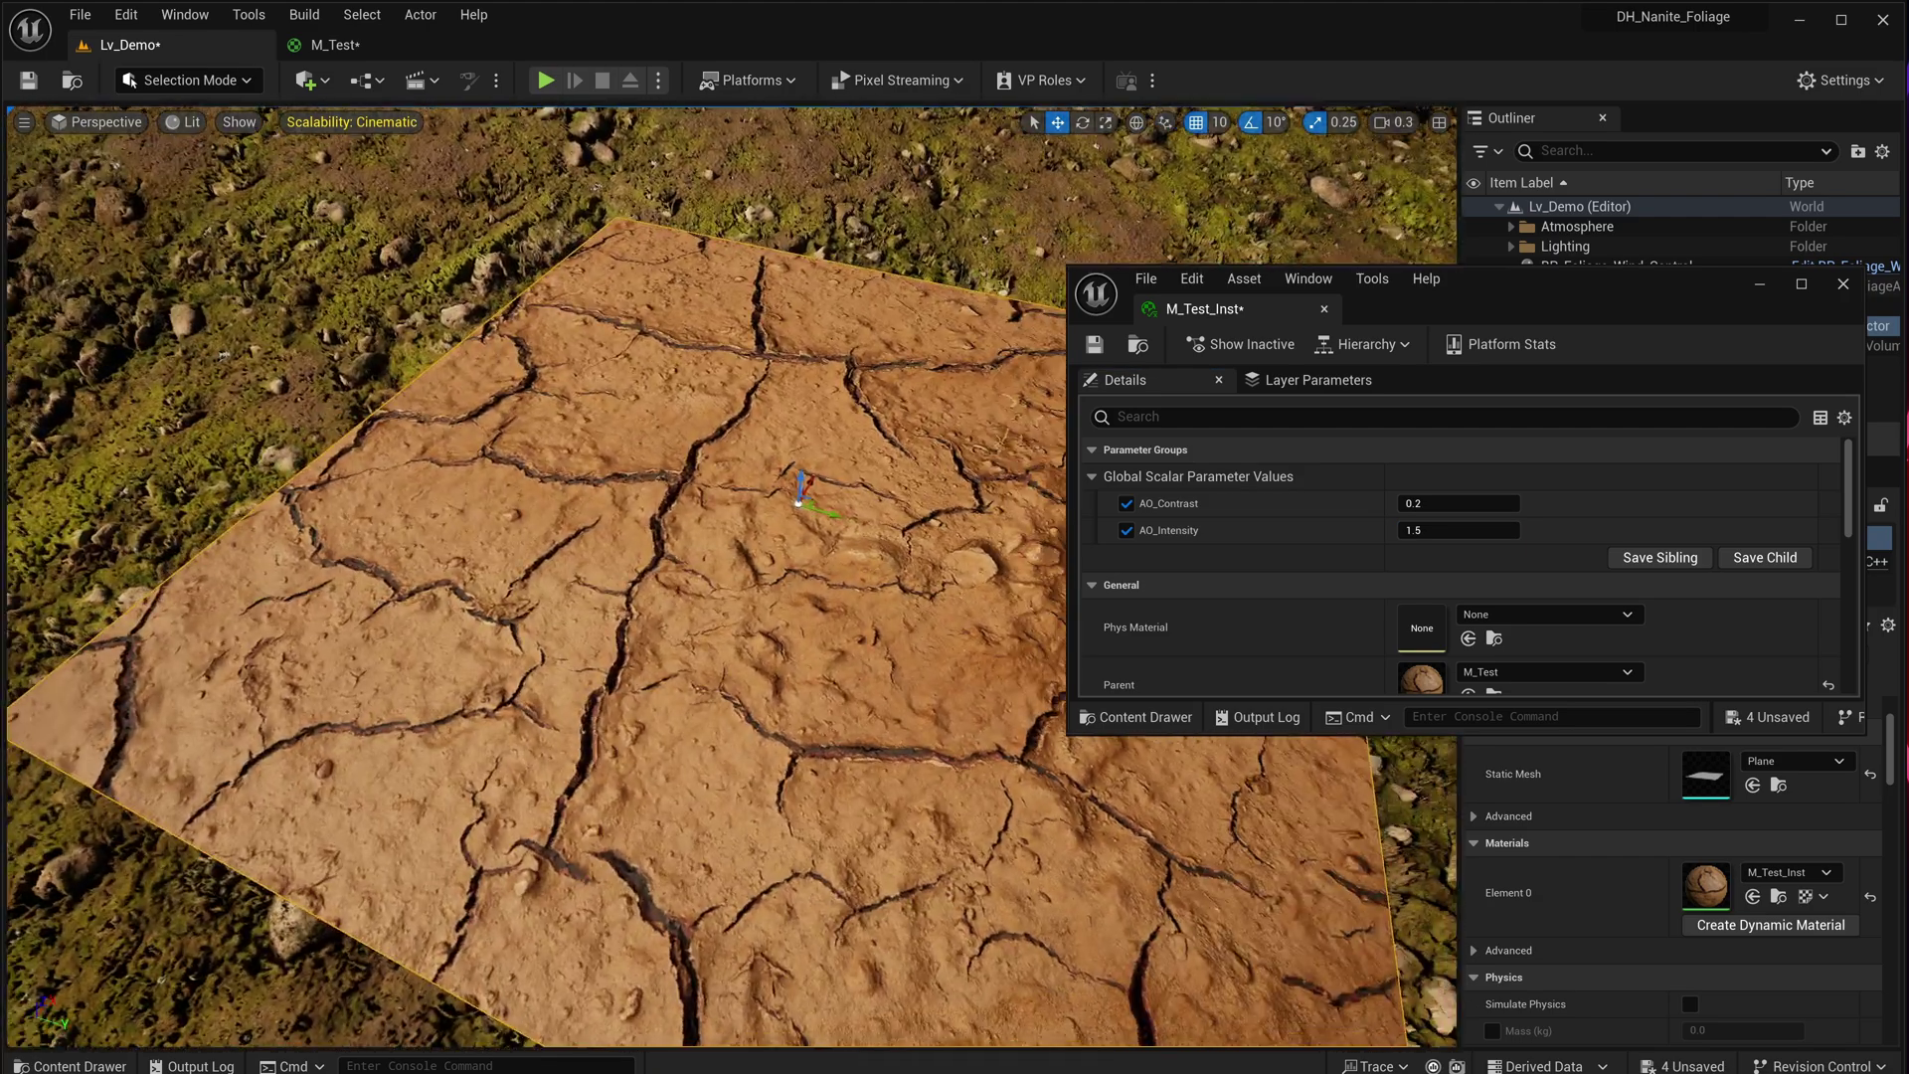
pyautogui.moveTo(825, 585); pyautogui.dragTo(824, 583, button='right')
pyautogui.moveTo(521, 538); pyautogui.dragTo(593, 516, button='right')
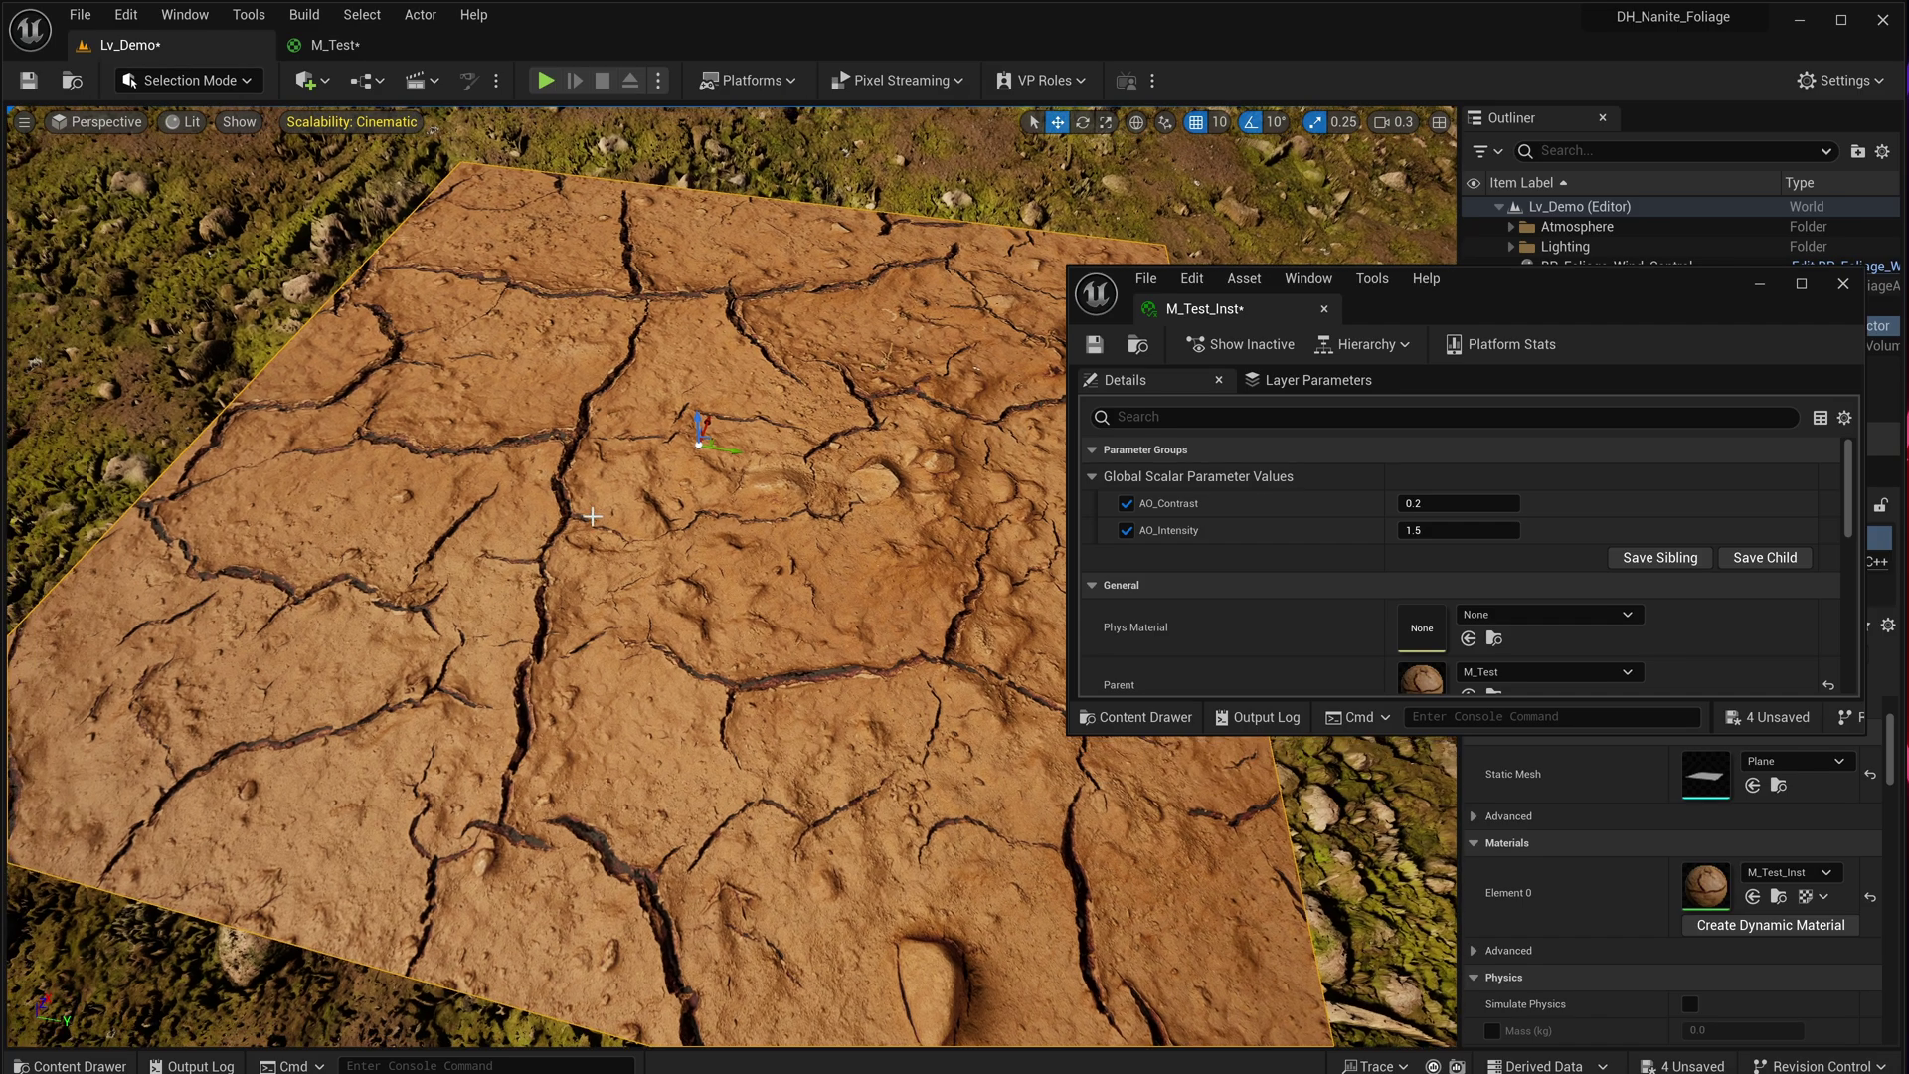
pyautogui.moveTo(624, 437); pyautogui.dragTo(807, 696, button='right')
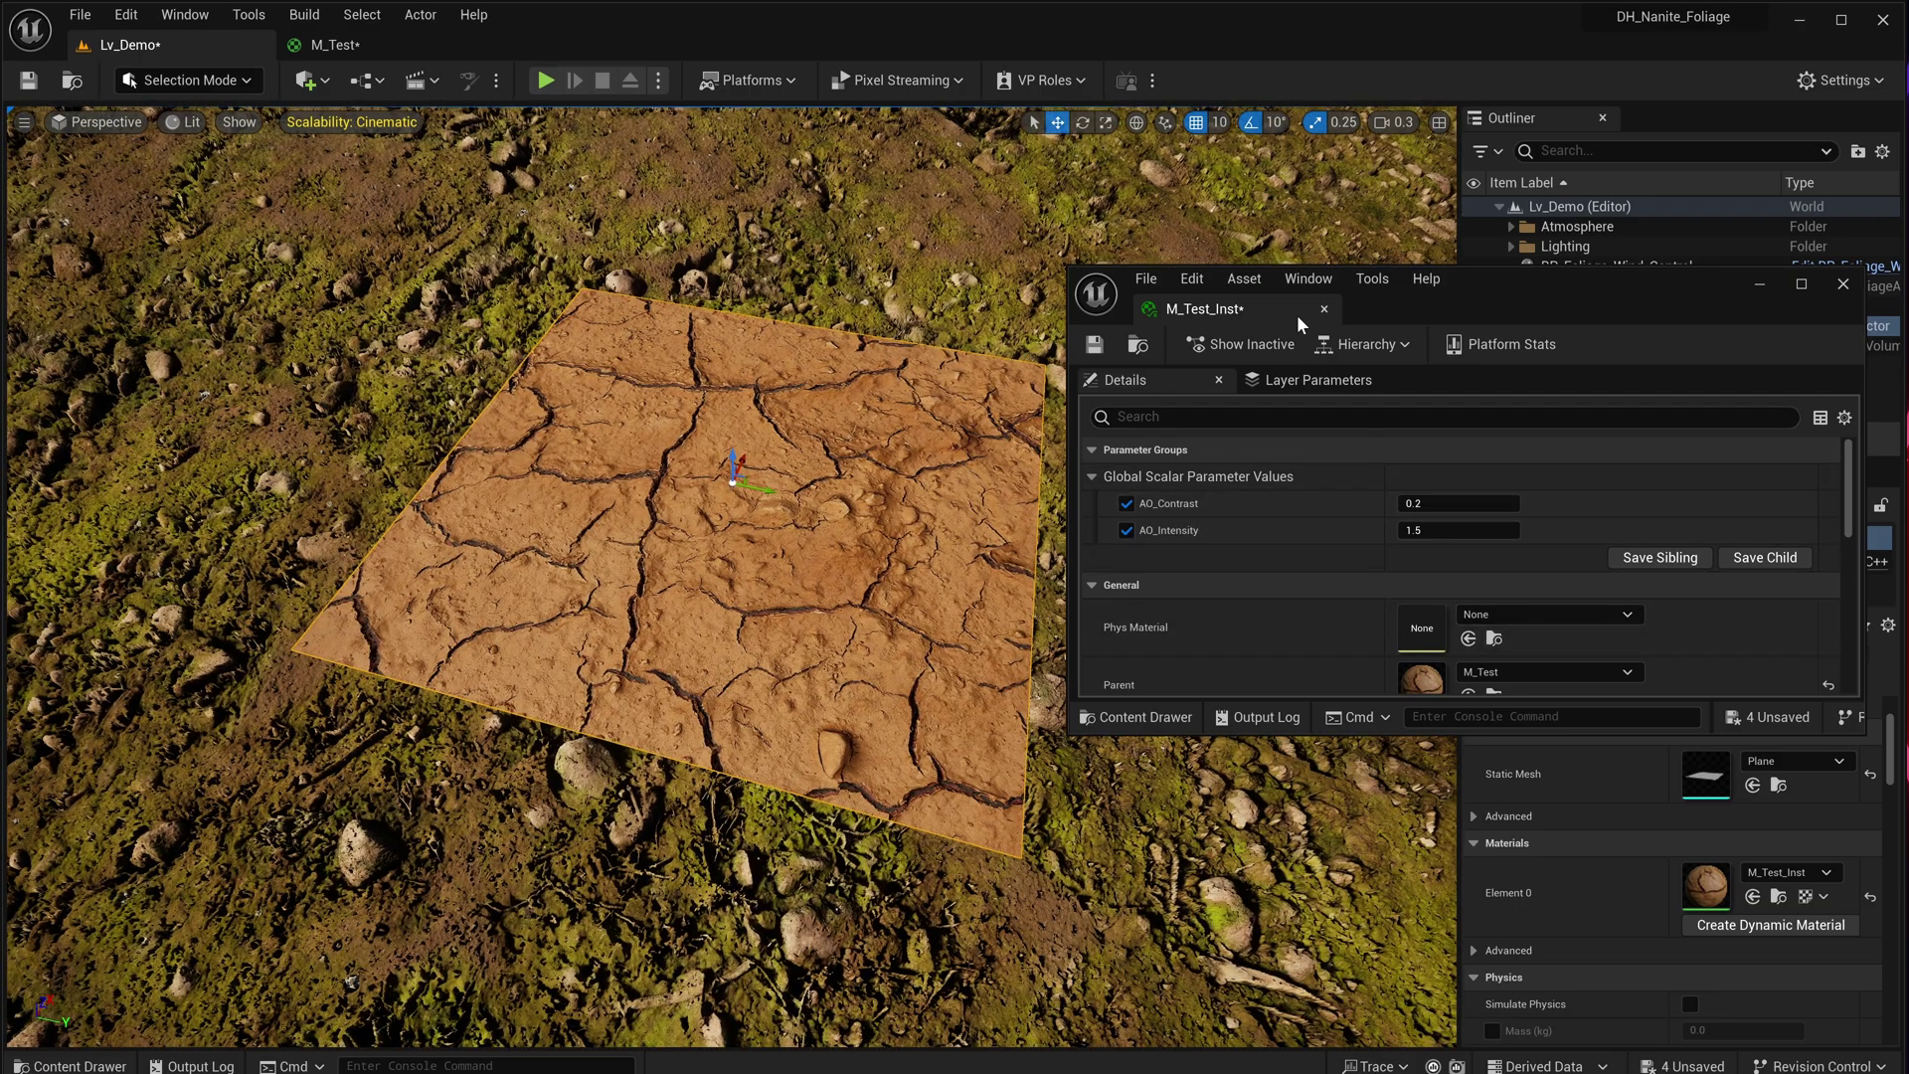
pyautogui.moveTo(1411, 300); pyautogui.dragTo(1403, 0)
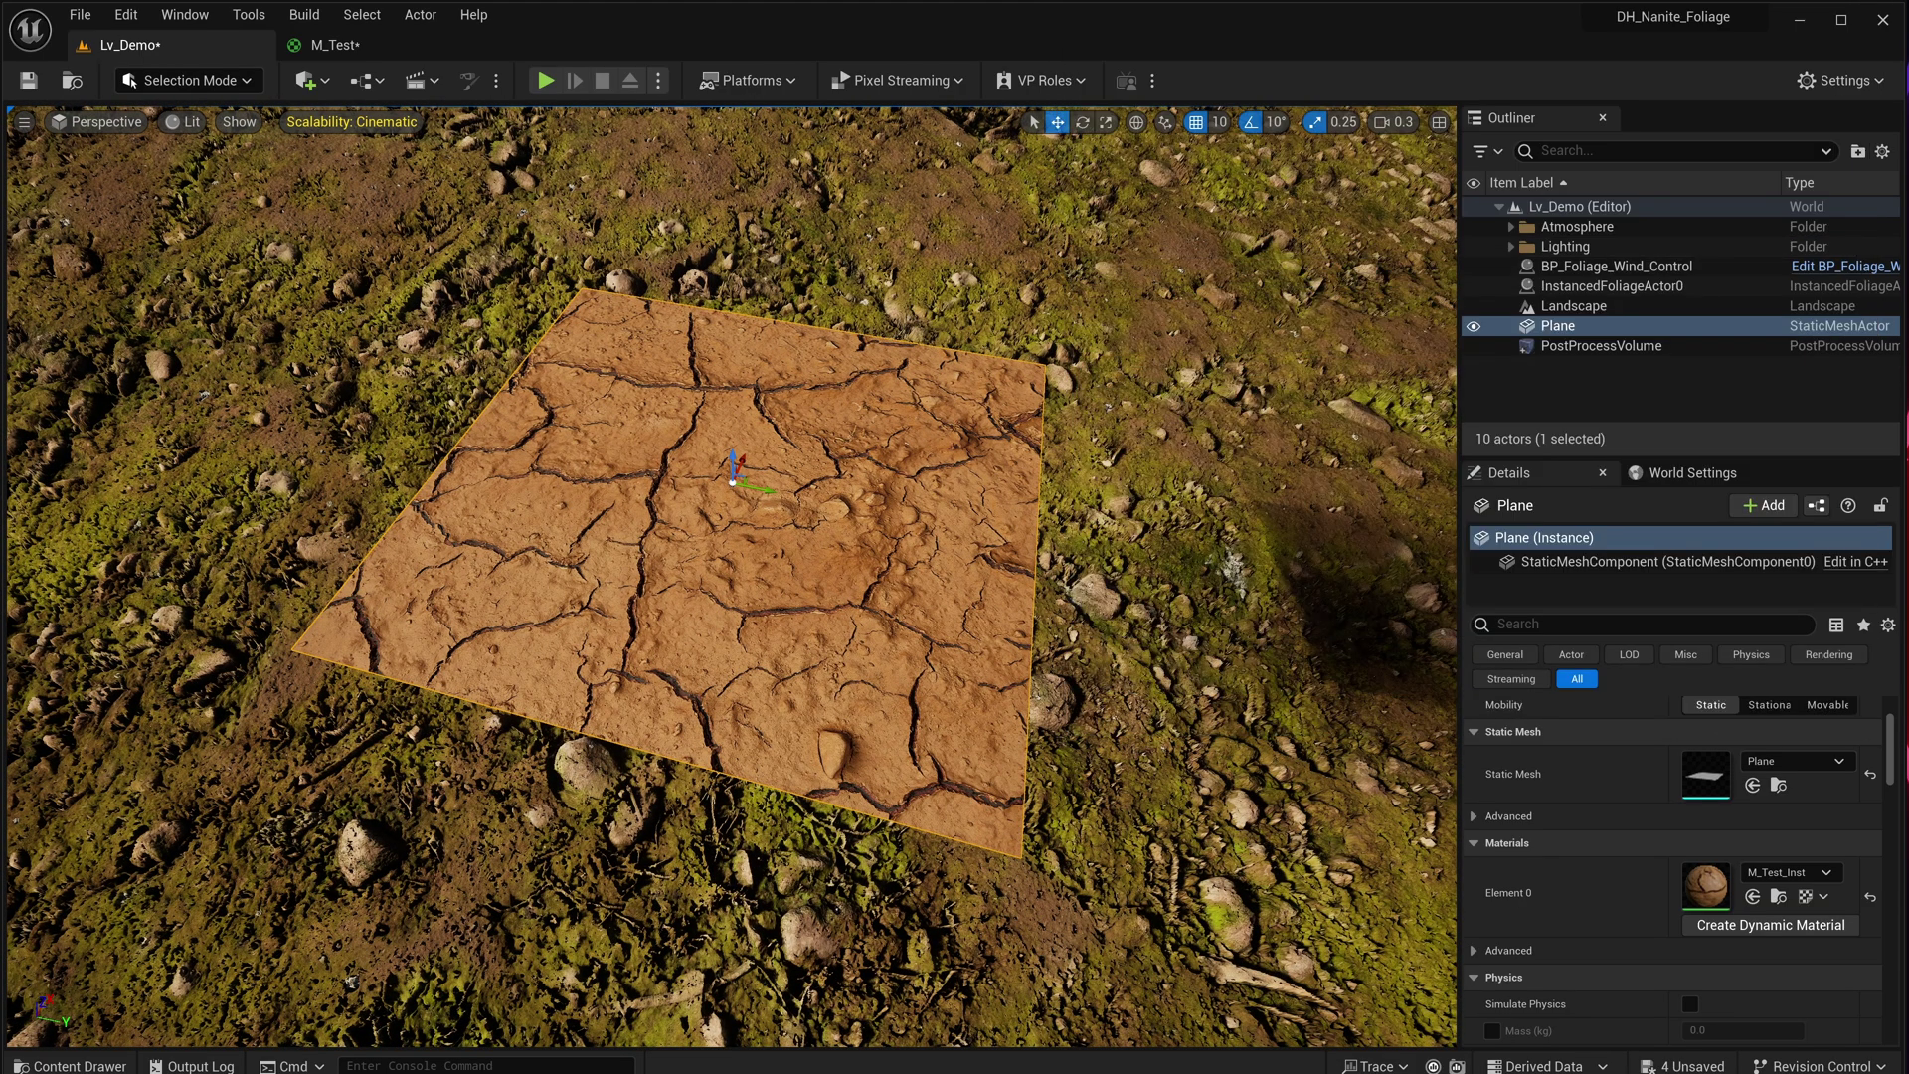
# - Create a material function named MF_AO in the Content folder
pyautogui.click(343, 46)
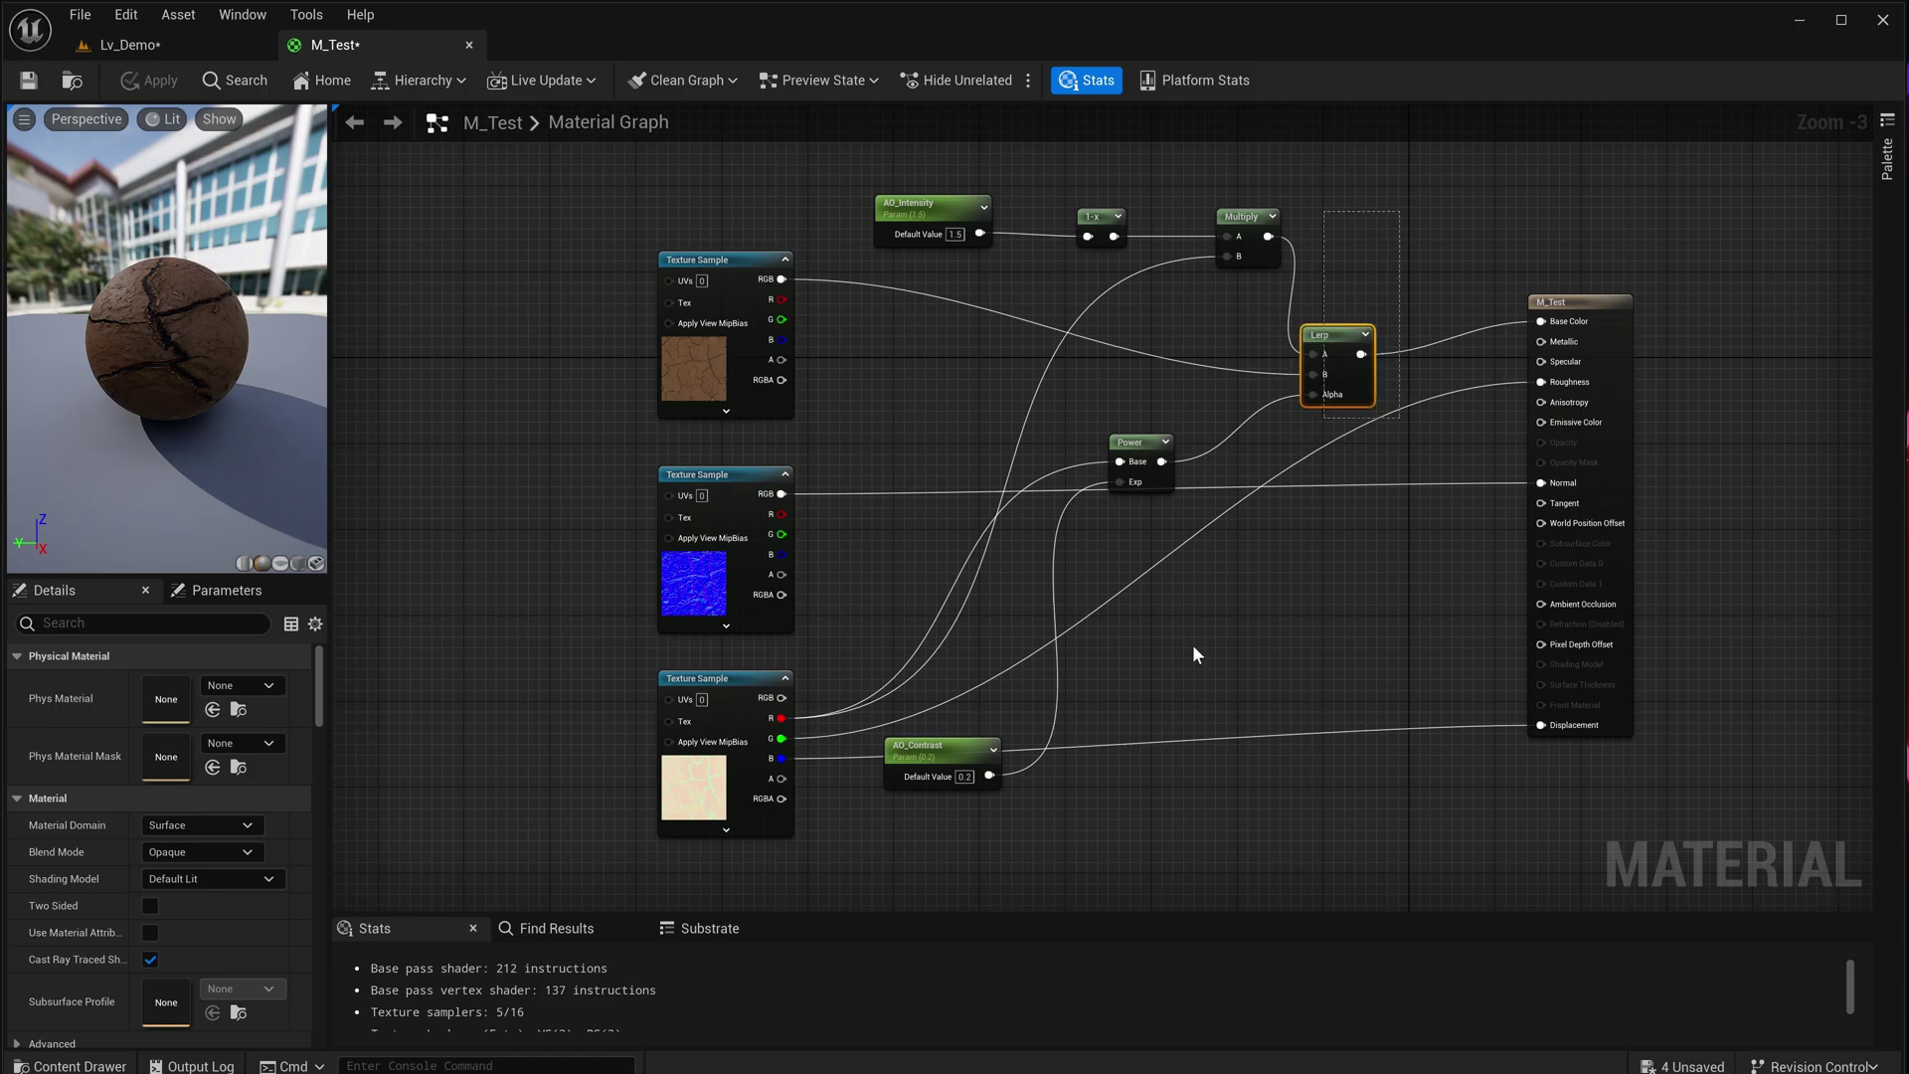
pyautogui.moveTo(1194, 651); pyautogui.dragTo(888, 804)
pyautogui.click(1212, 570)
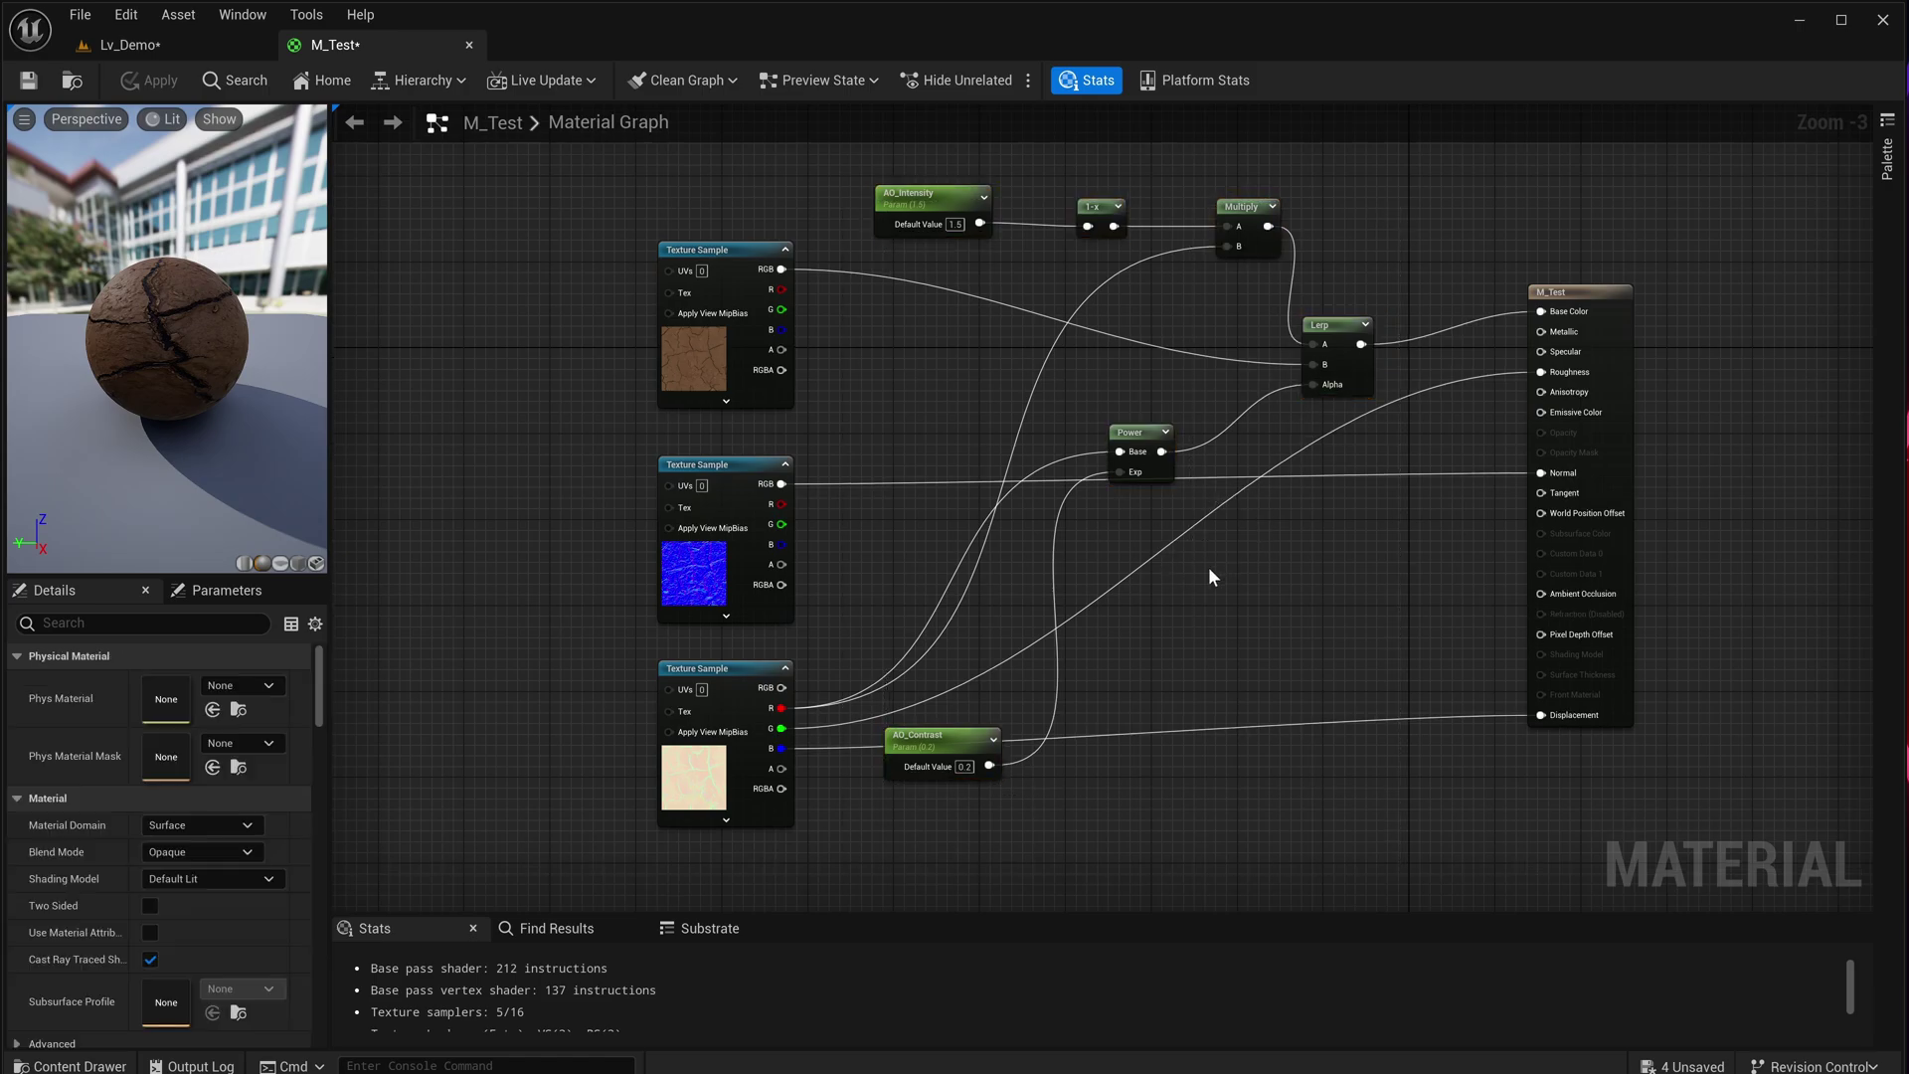
pyautogui.hotkey('ctrl', 'space')
pyautogui.rightClick(1436, 996)
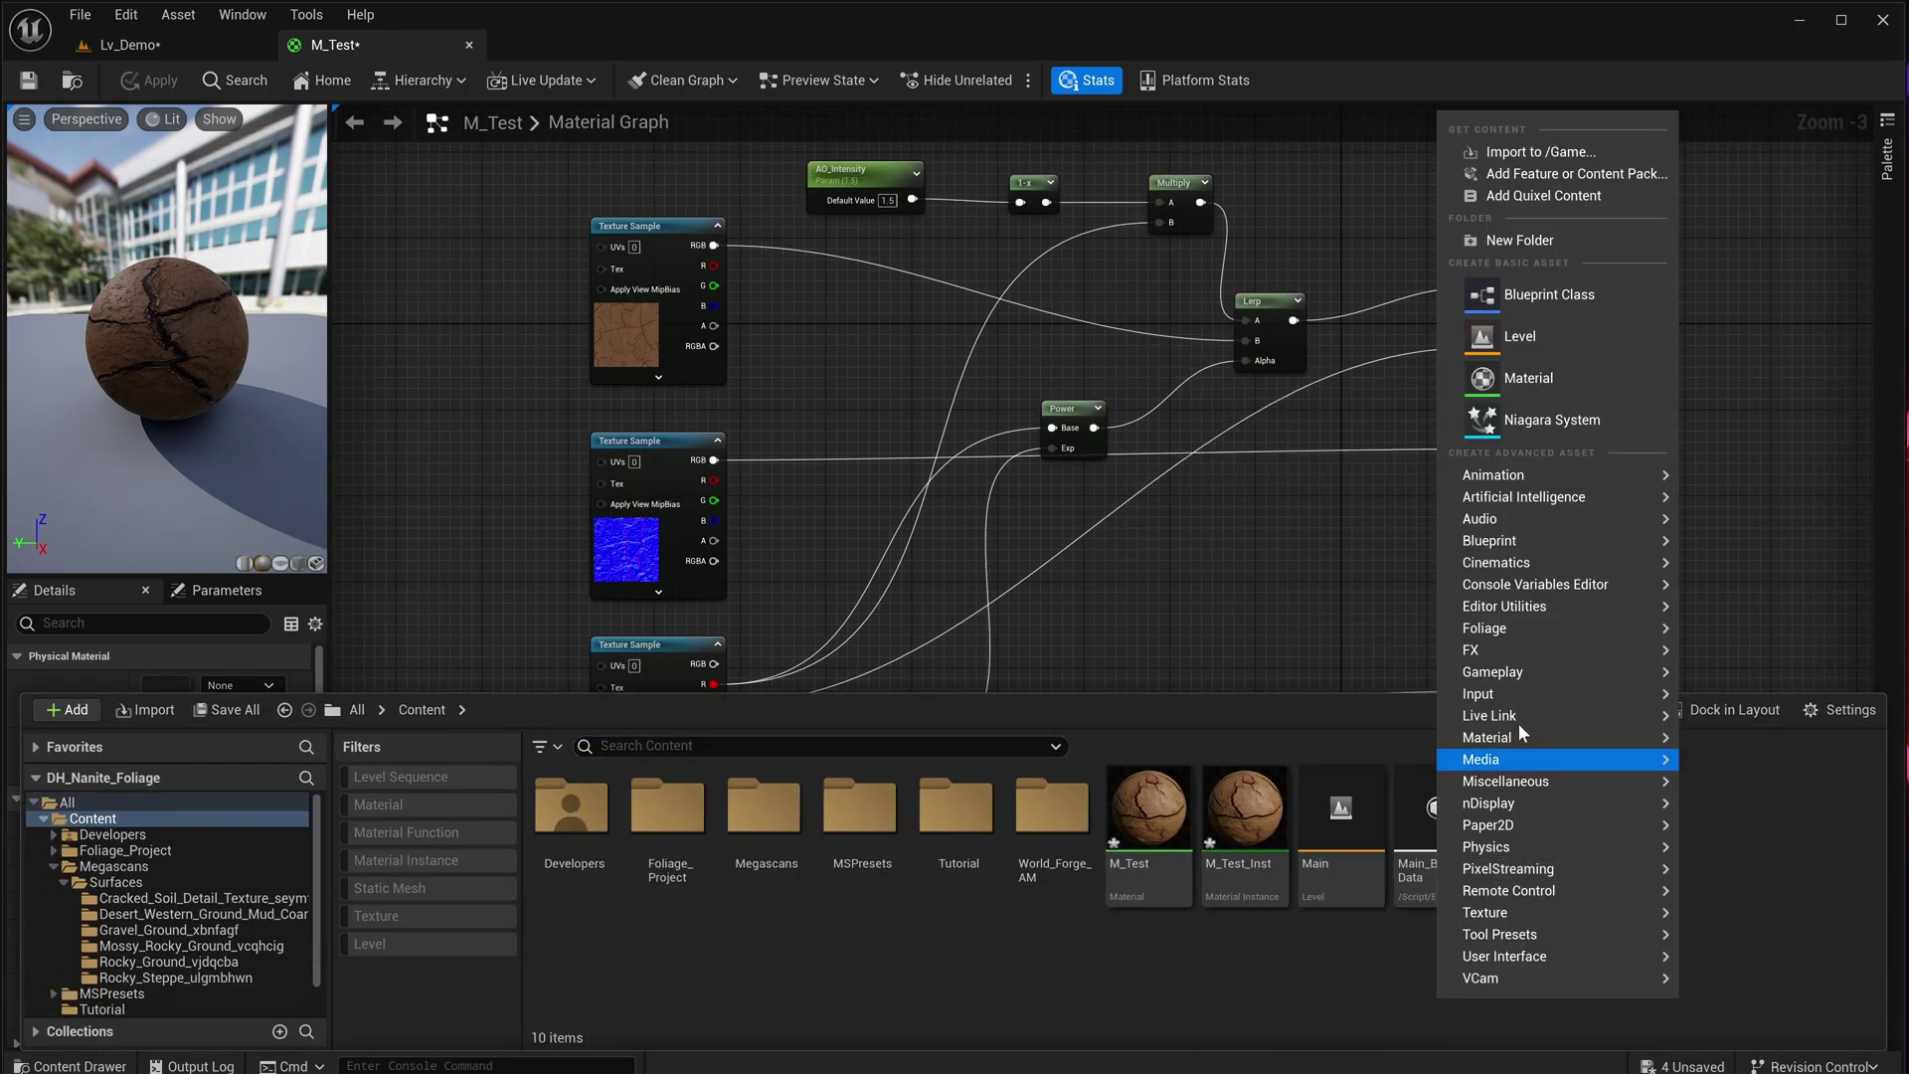
pyautogui.moveTo(1513, 738)
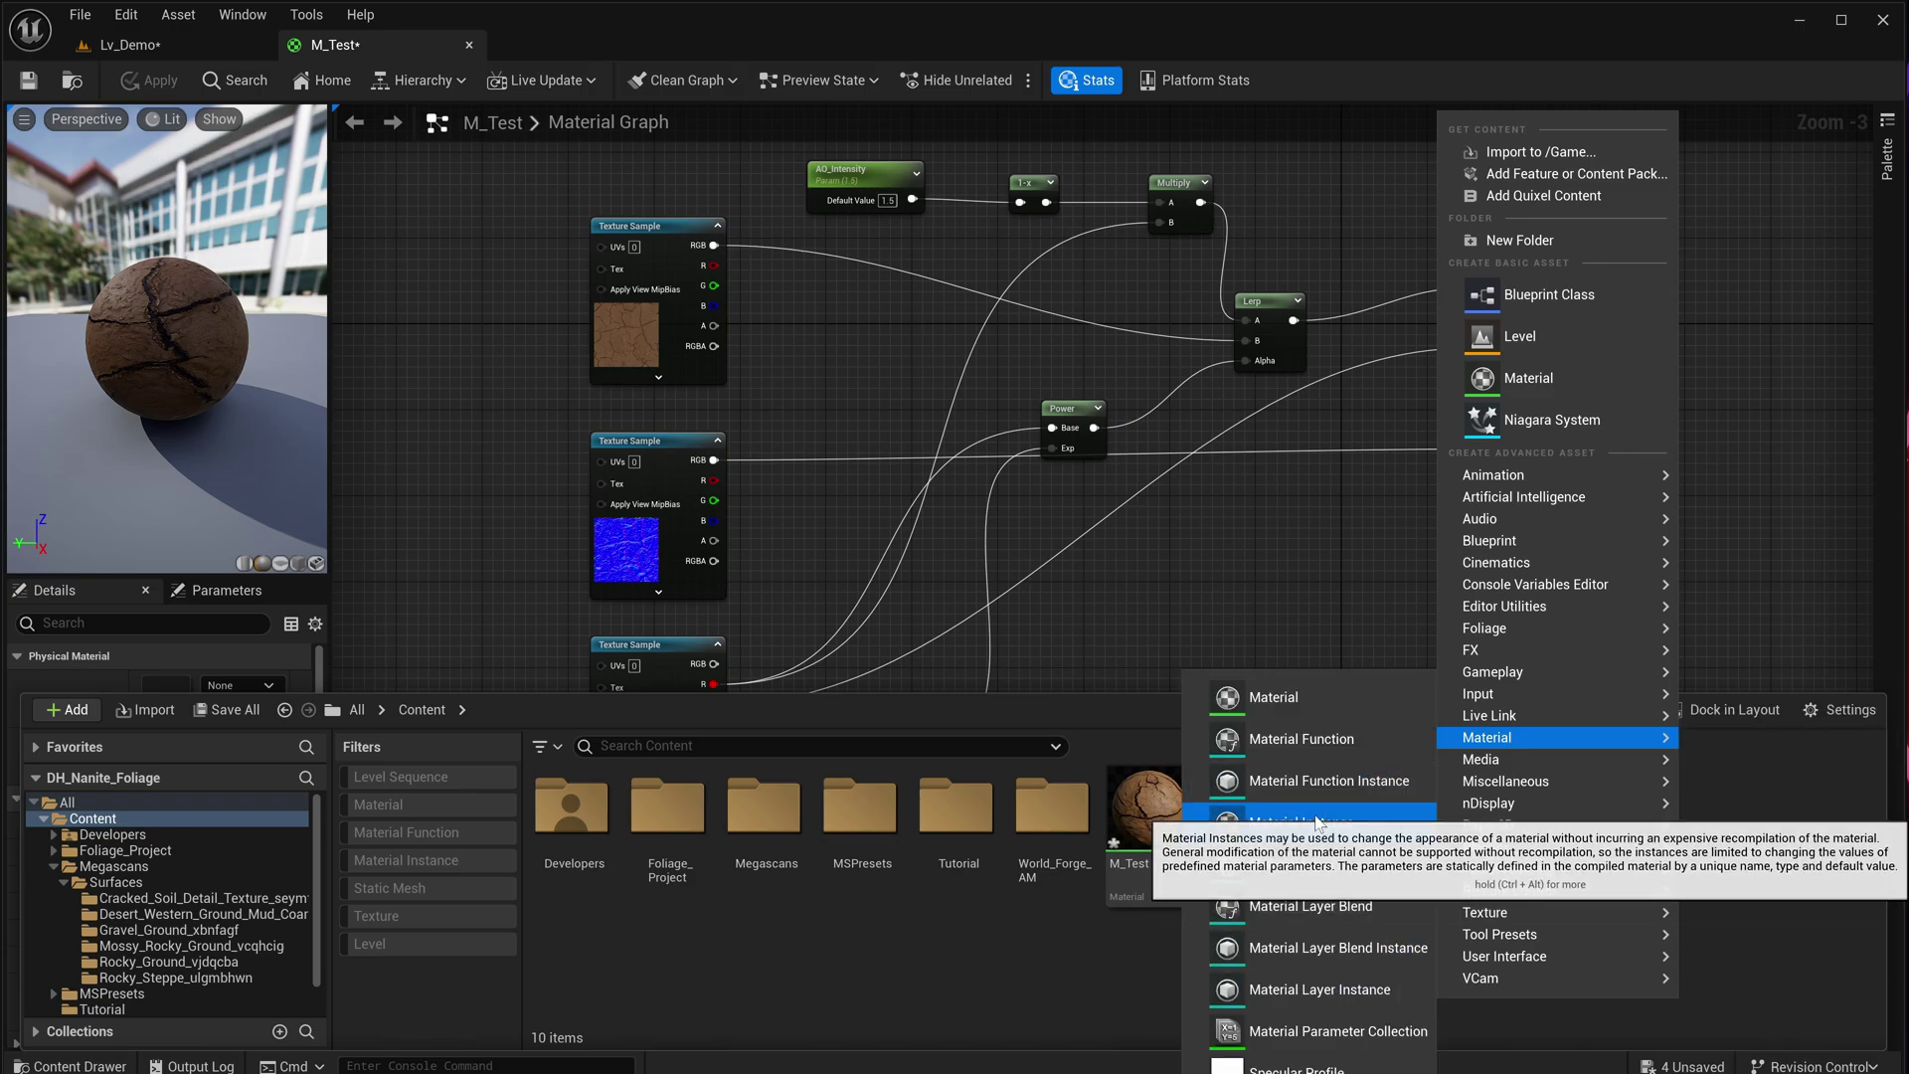
pyautogui.click(1311, 744)
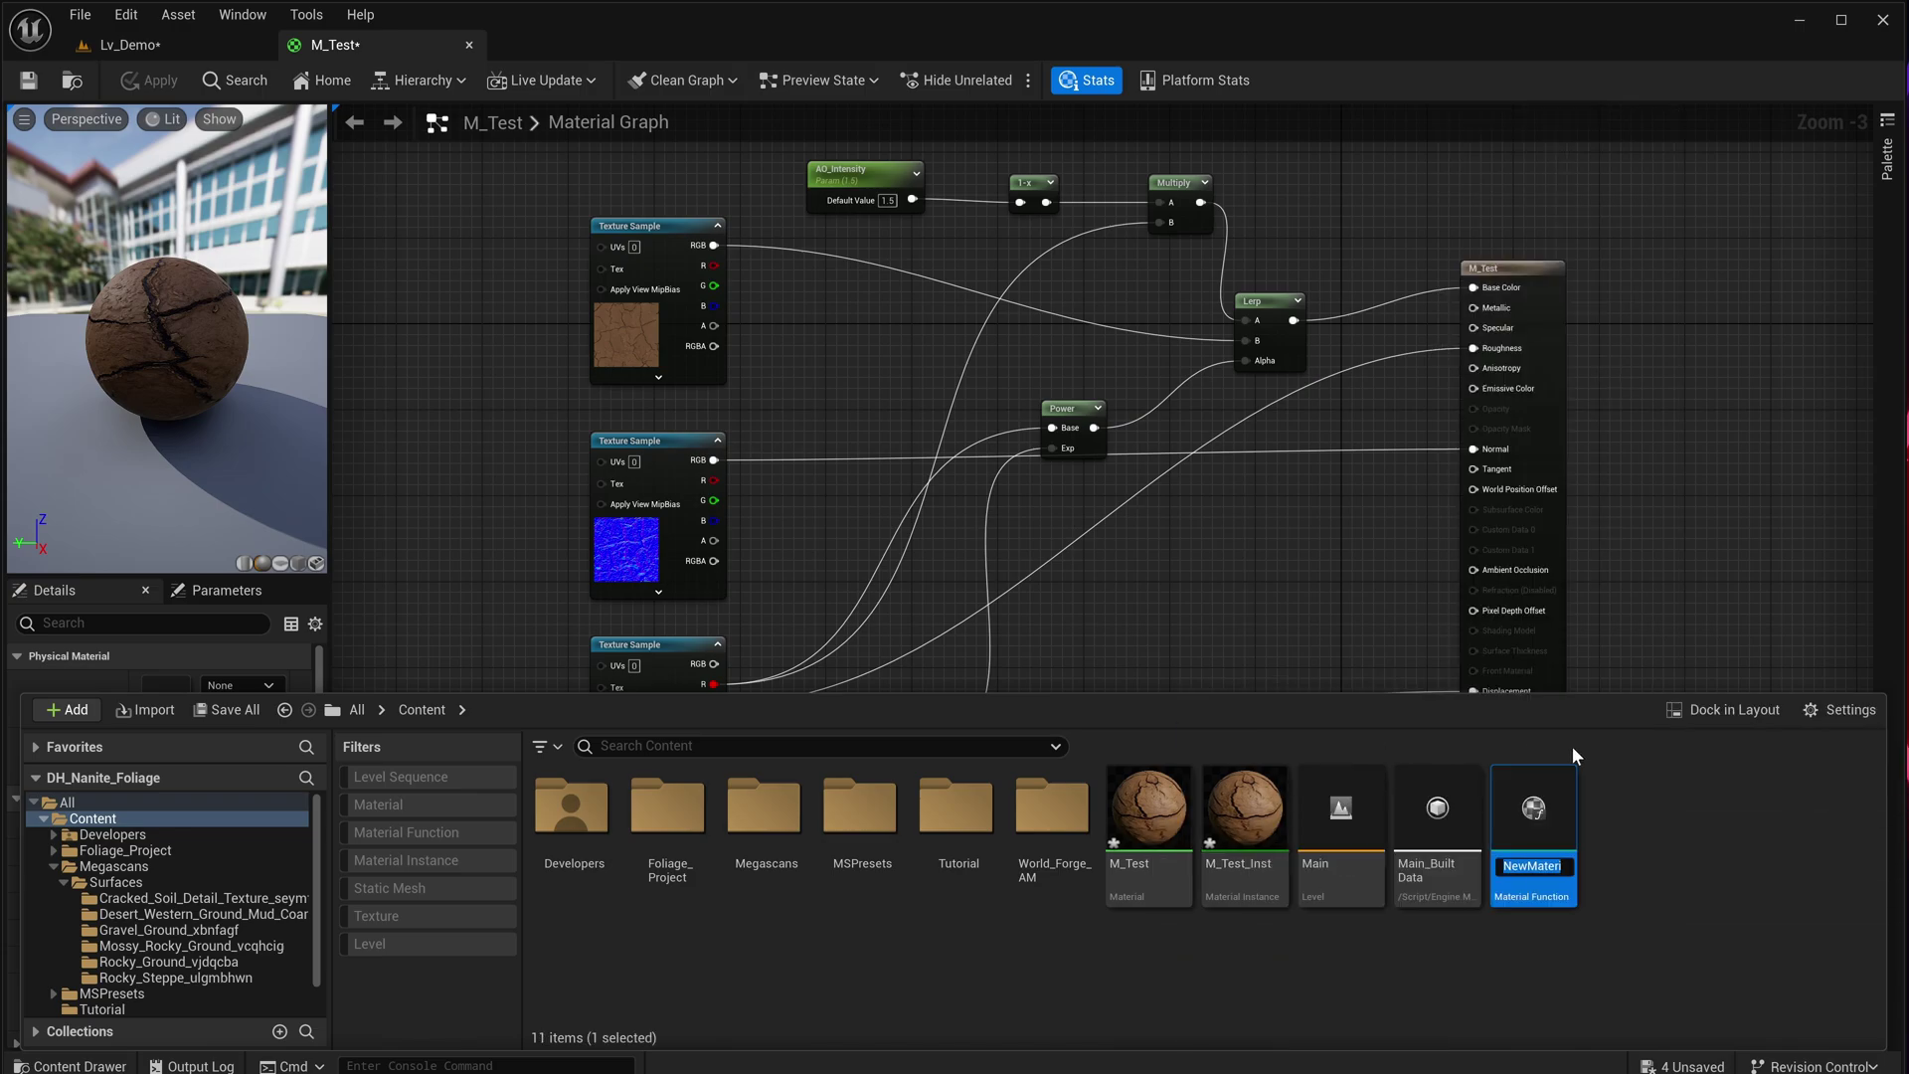
pyautogui.write('MF_AO')
pyautogui.press('Return')
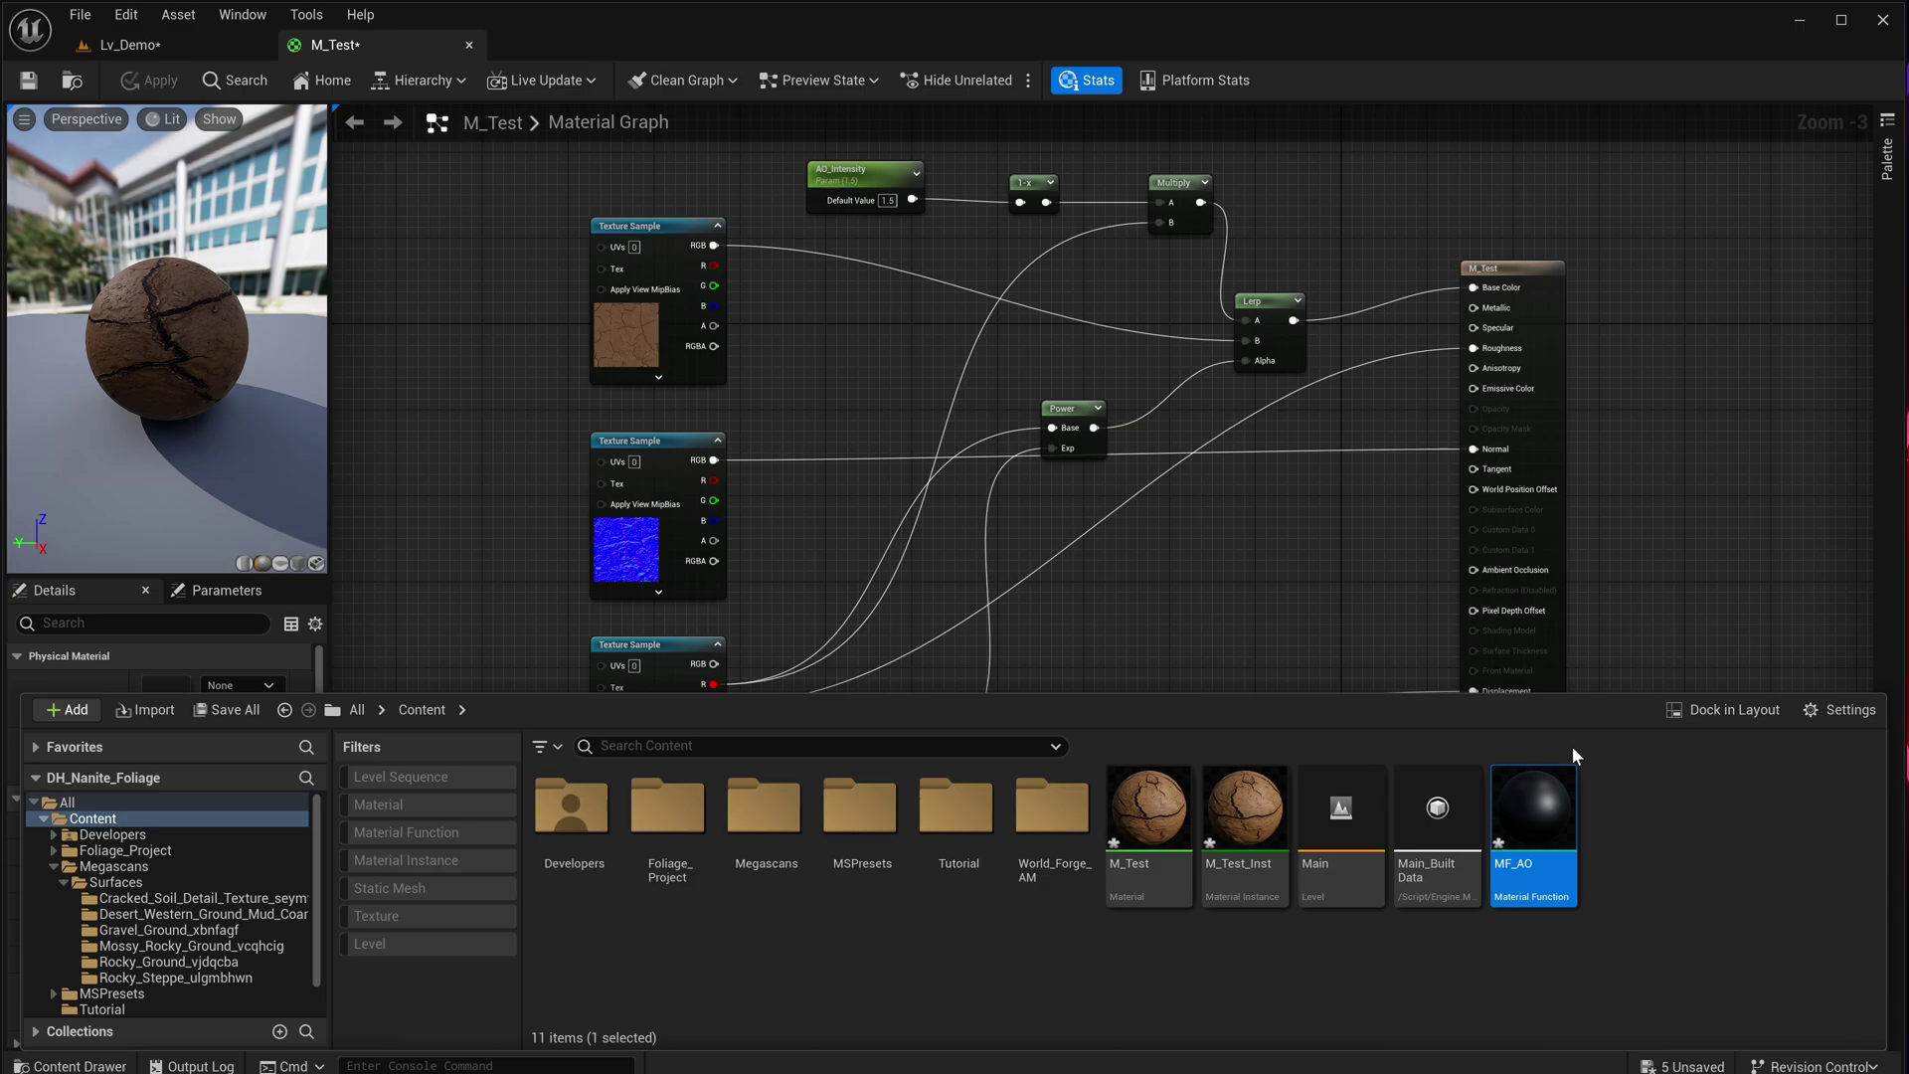
# - Open the MF_AO material function's graph with free space beside the Output Result node
pyautogui.hotkey('ctrl', 'space')
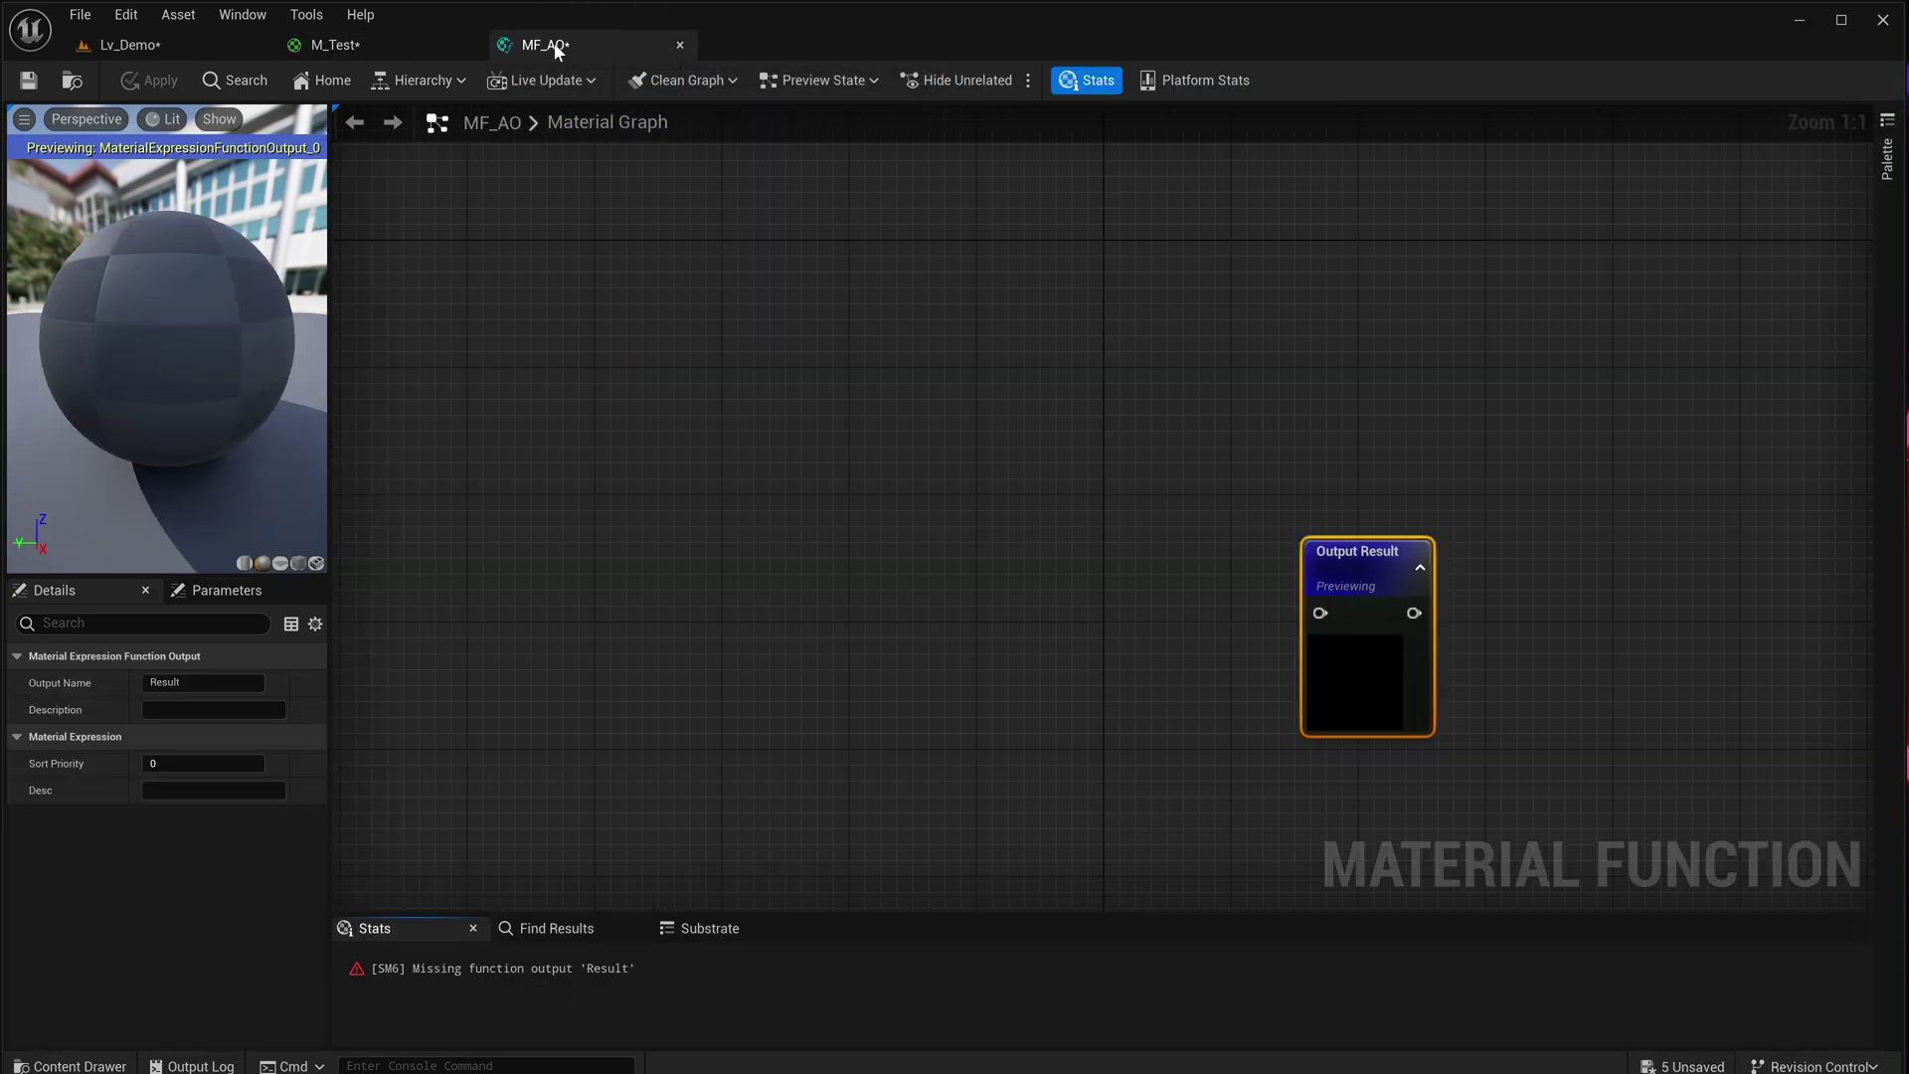
pyautogui.moveTo(1118, 567); pyautogui.dragTo(1184, 518, button='right')
pyautogui.scroll(-2, 1044, 483)
pyautogui.moveTo(794, 459); pyautogui.dragTo(895, 390, button='right')
pyautogui.click(995, 338)
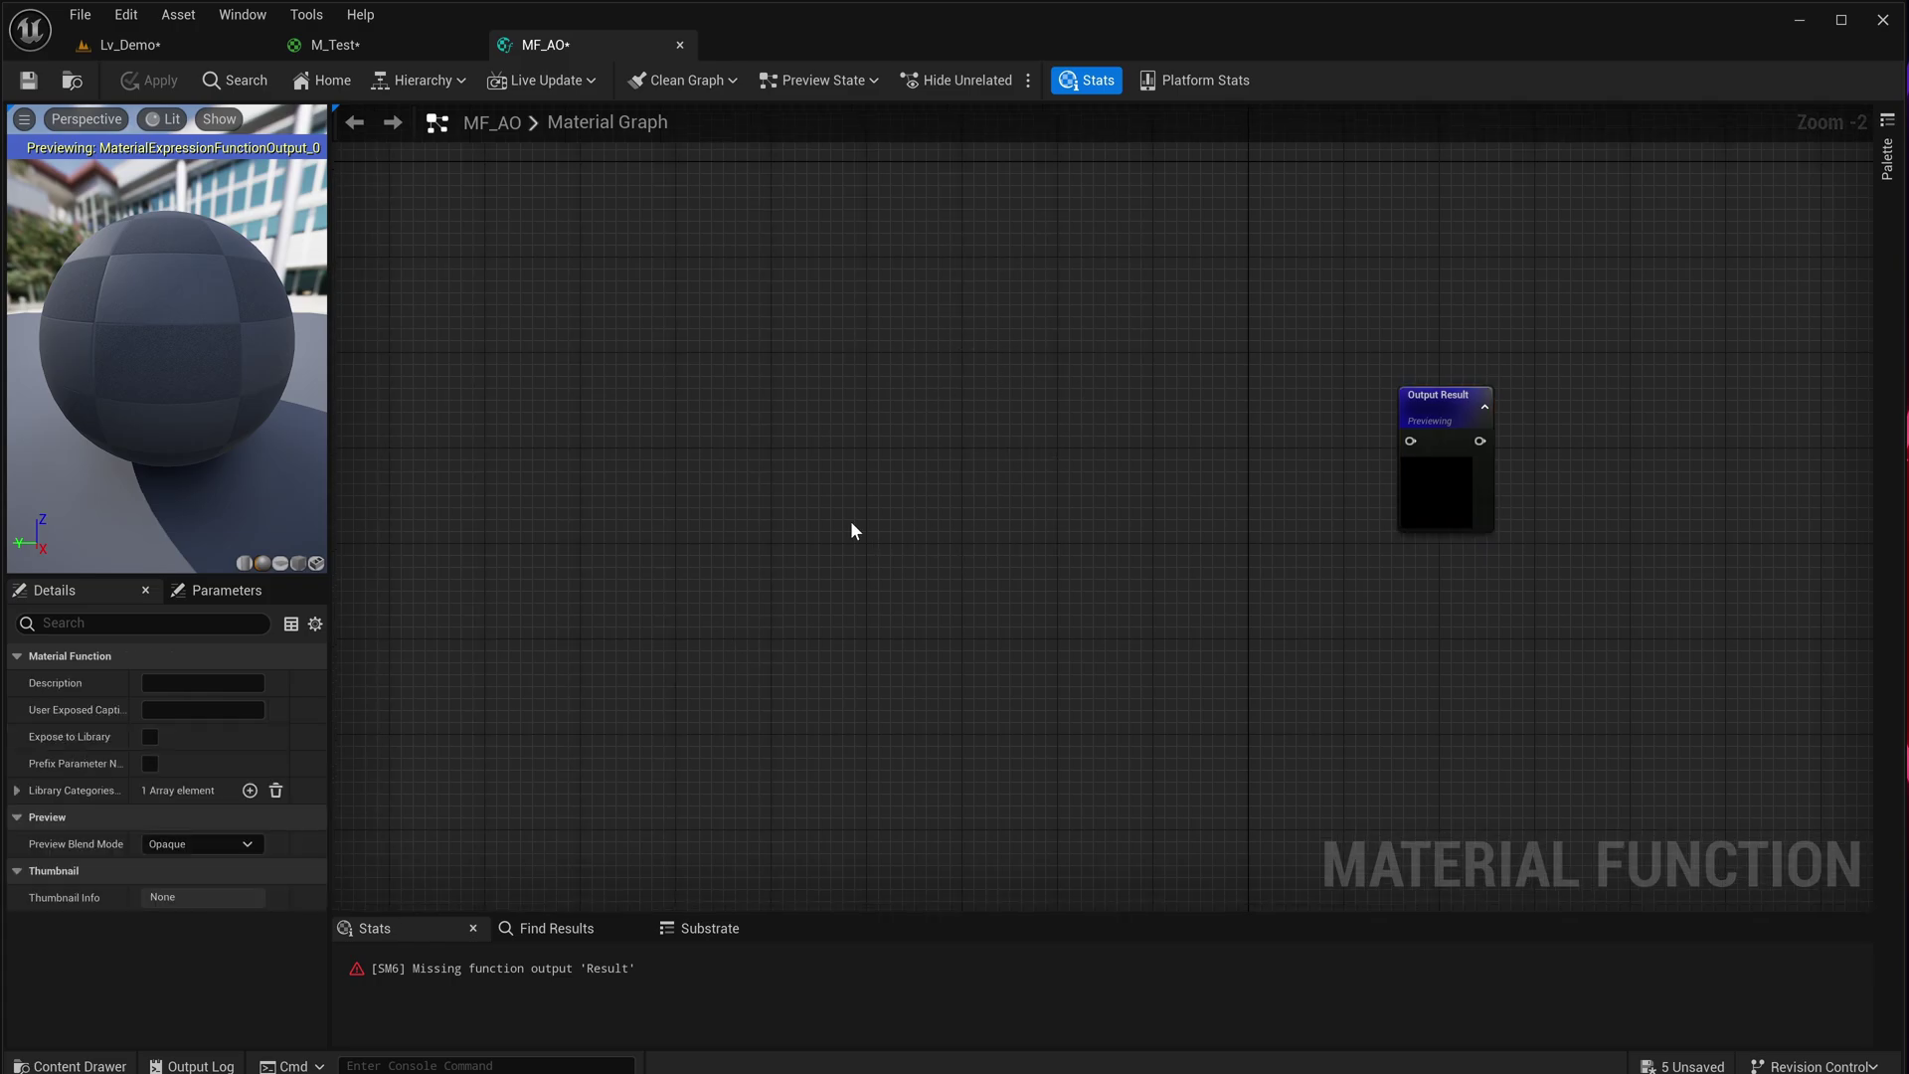
# - Copy the AO_Intensity, 1-x, Multiply, Lerp, Power and AO_Contrast nodes from M_Test into MF_AO, beside the Output Result node
pyautogui.click(373, 45)
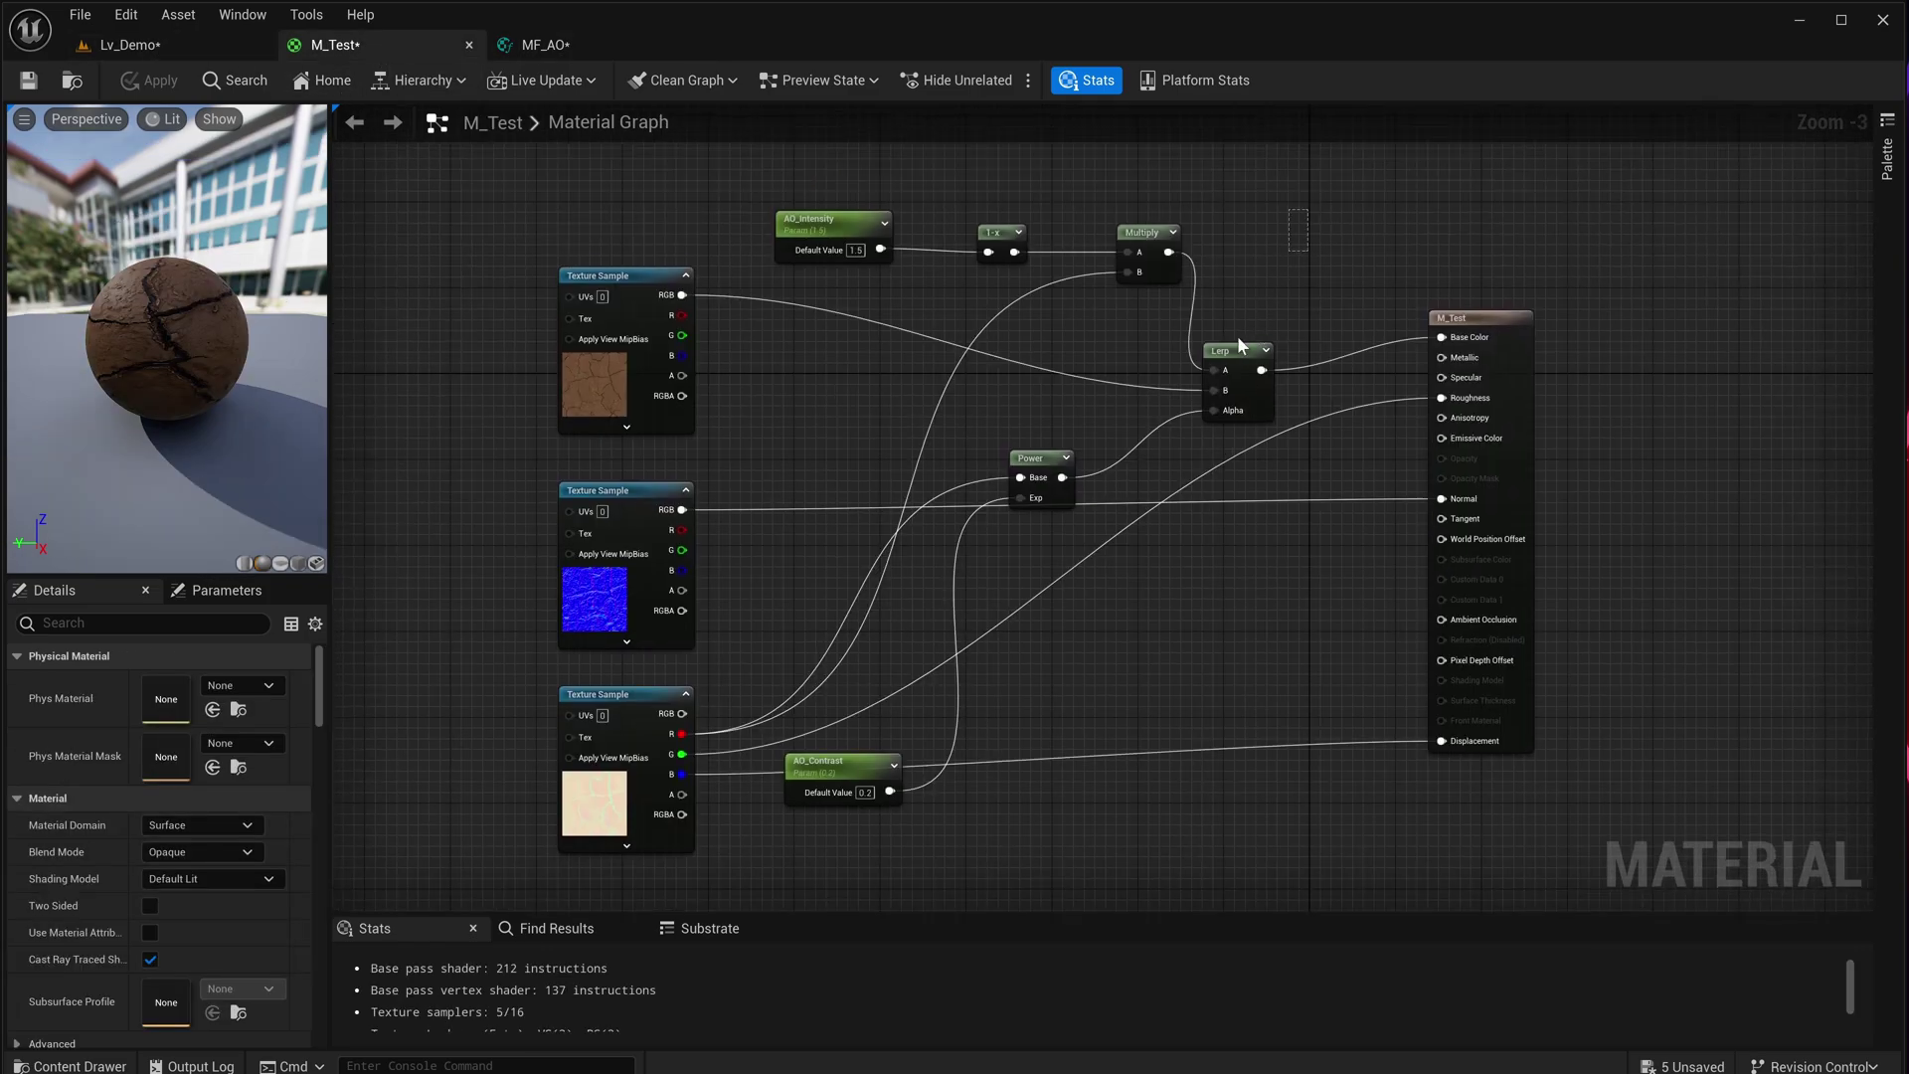
pyautogui.moveTo(1240, 345); pyautogui.dragTo(827, 774)
pyautogui.hotkey('ctrl', 'c')
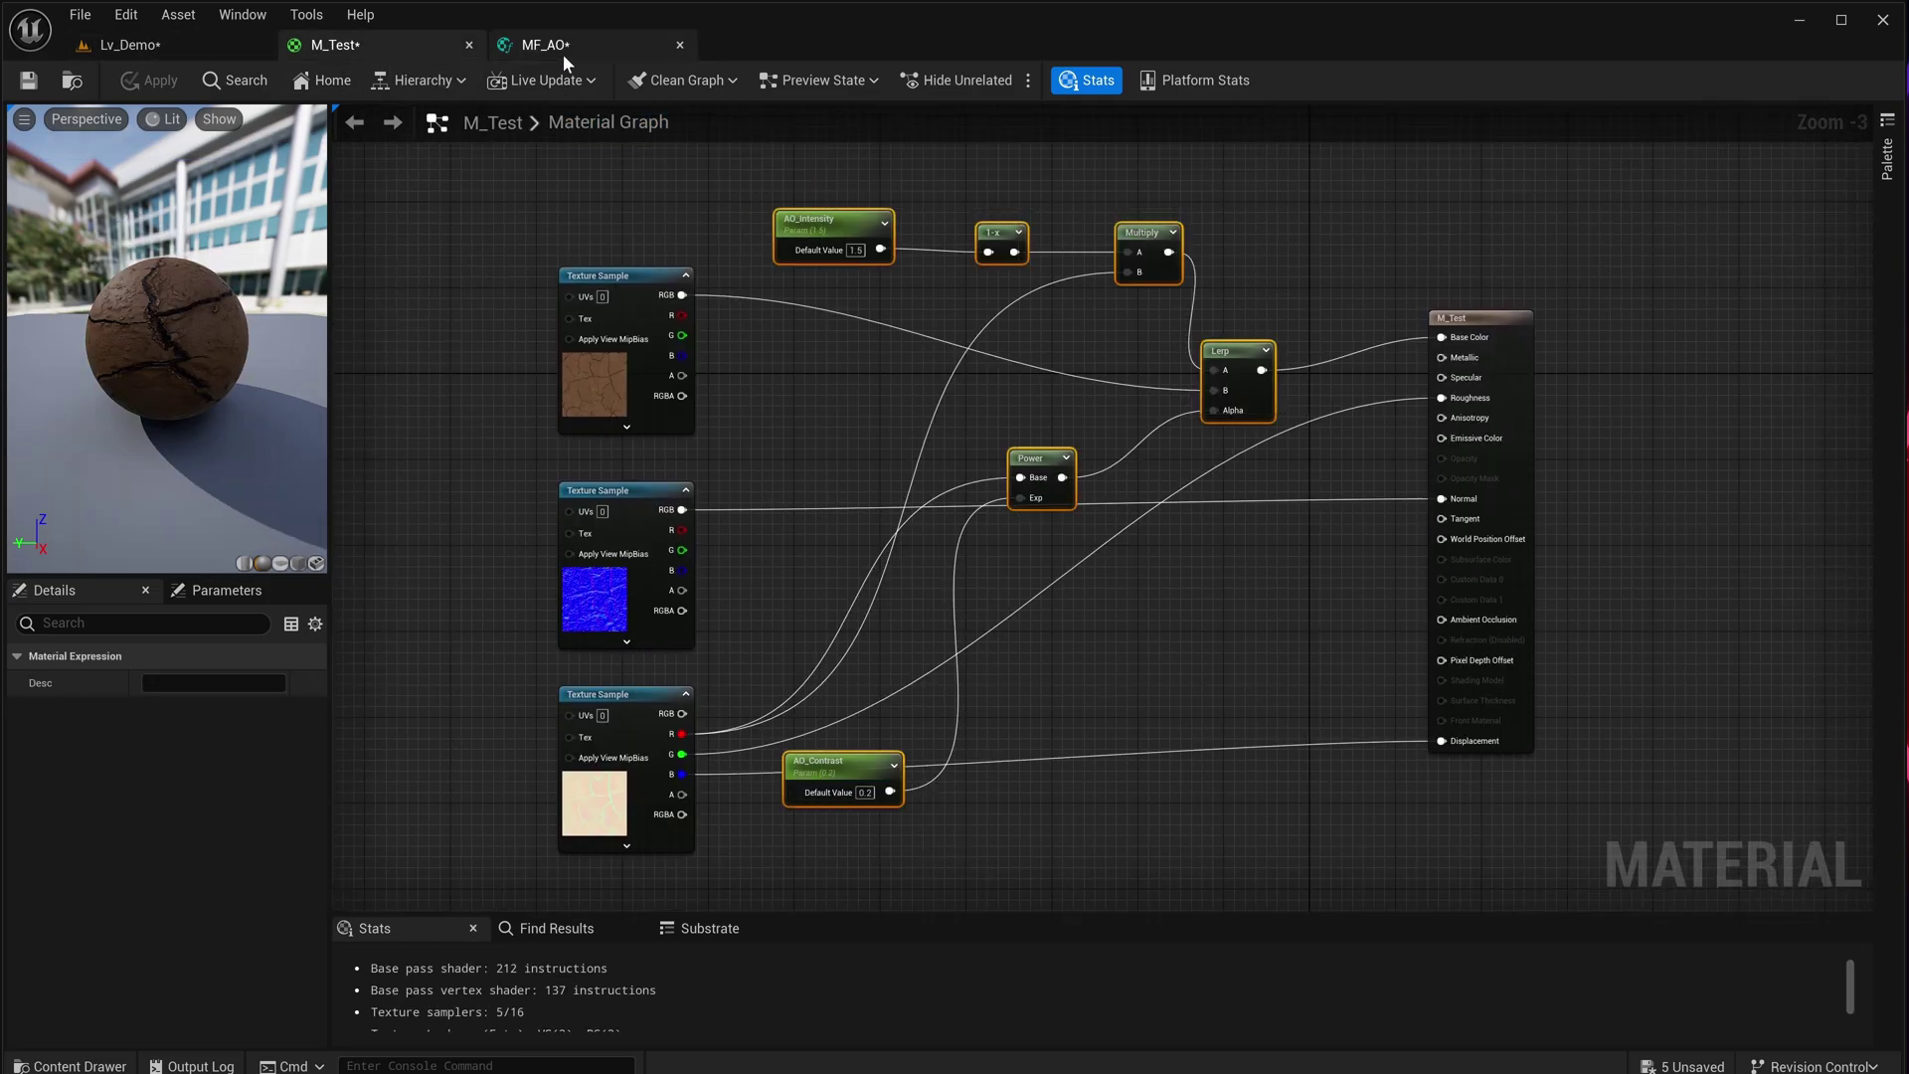
pyautogui.click(553, 46)
pyautogui.hotkey('ctrl', 'v')
pyautogui.moveTo(1147, 395); pyautogui.dragTo(1197, 422)
pyautogui.click(684, 367)
pyautogui.moveTo(684, 367); pyautogui.dragTo(811, 354, button='right')
pyautogui.moveTo(702, 502); pyautogui.dragTo(816, 500, button='right')
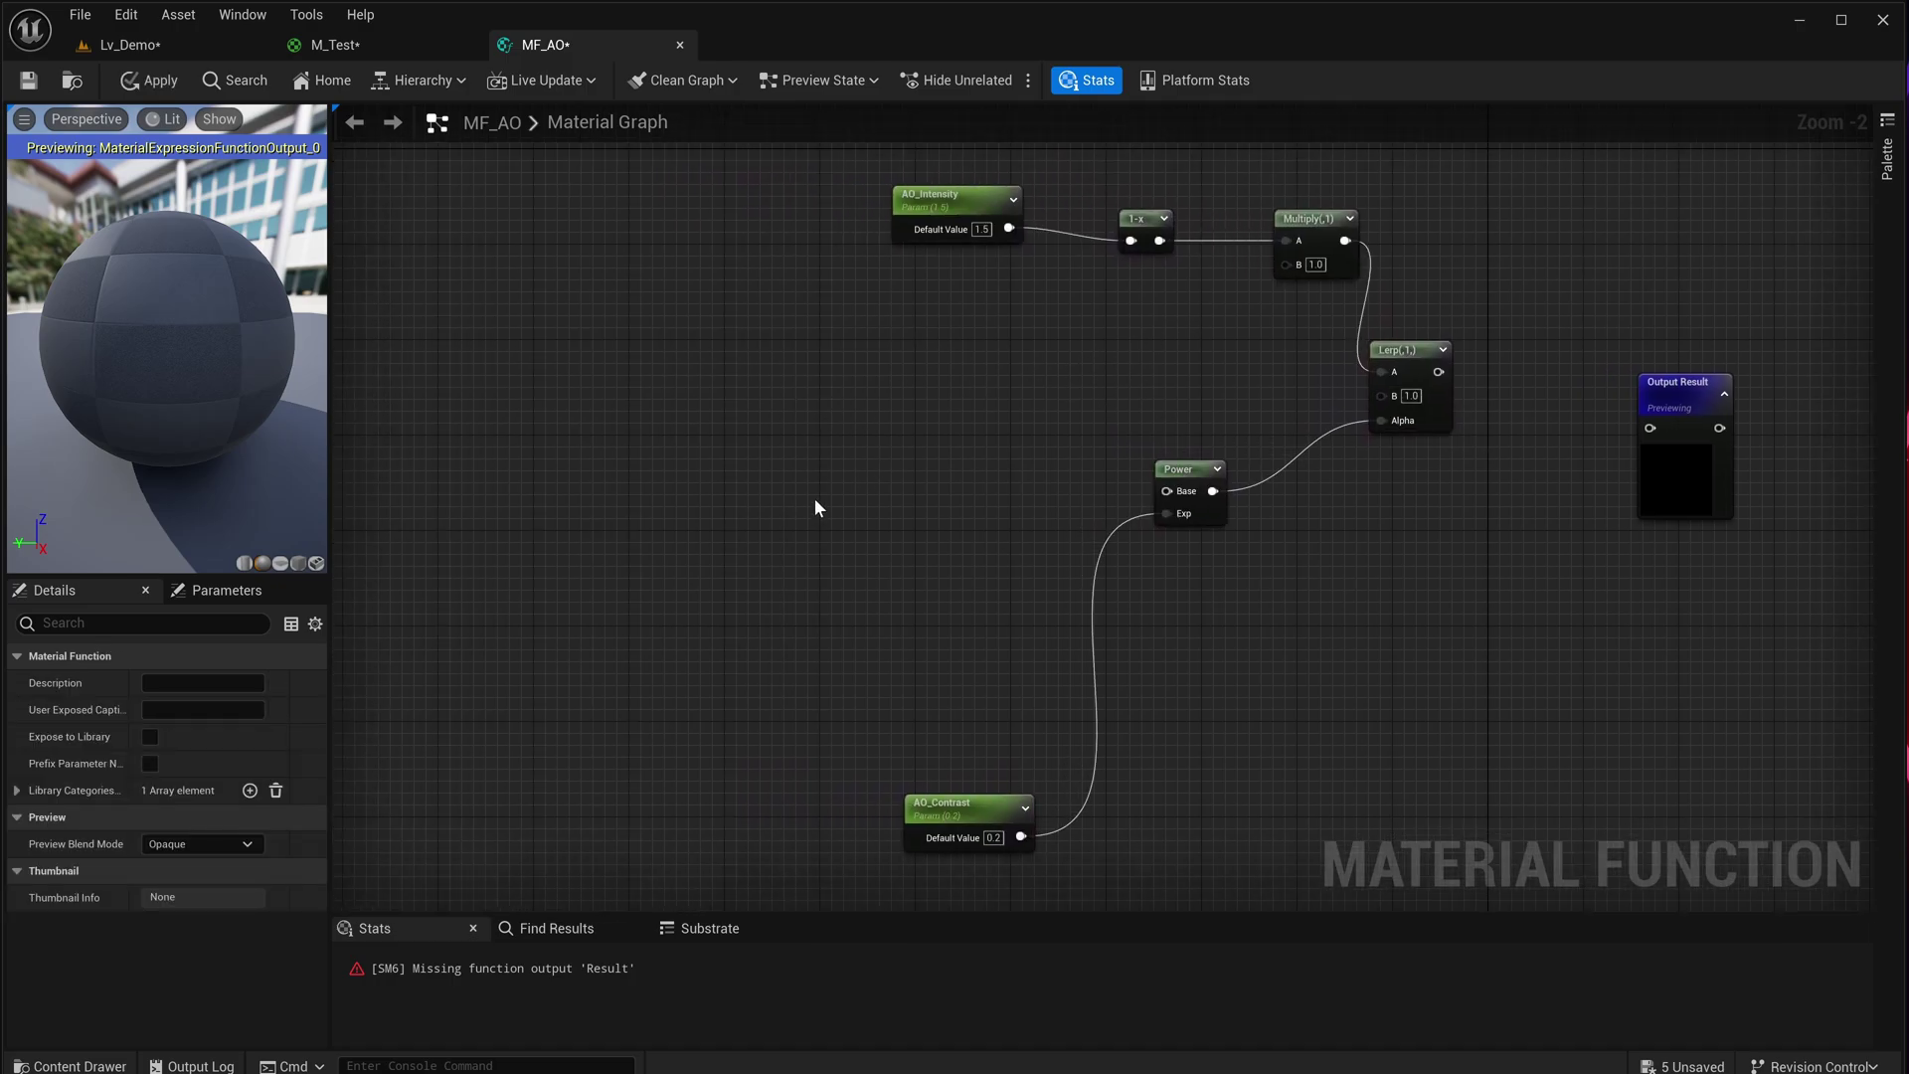
# - Add a scalar function input named AO_Input to MF_AO and feed it into Multiply's B and Power's Base
pyautogui.rightClick(716, 487)
pyautogui.write('input')
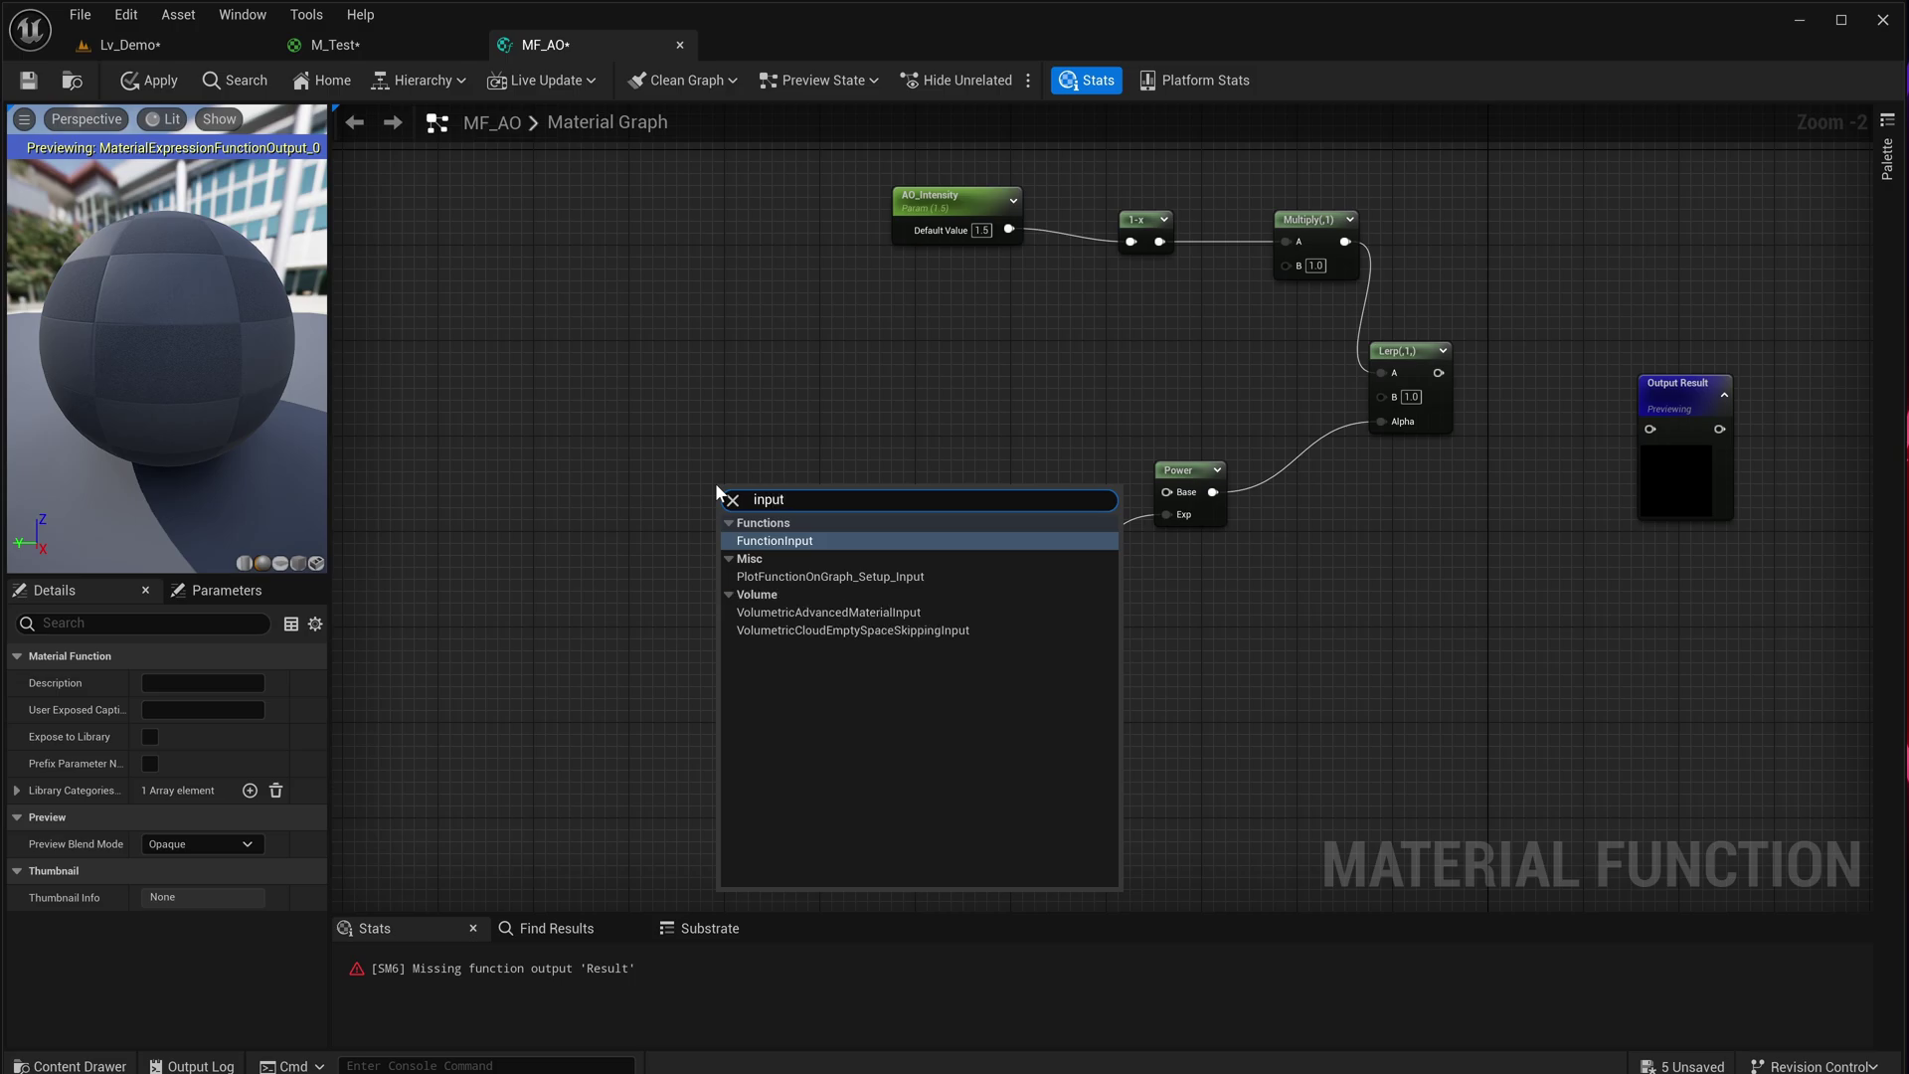
pyautogui.press('Return')
pyautogui.moveTo(758, 545); pyautogui.dragTo(754, 569)
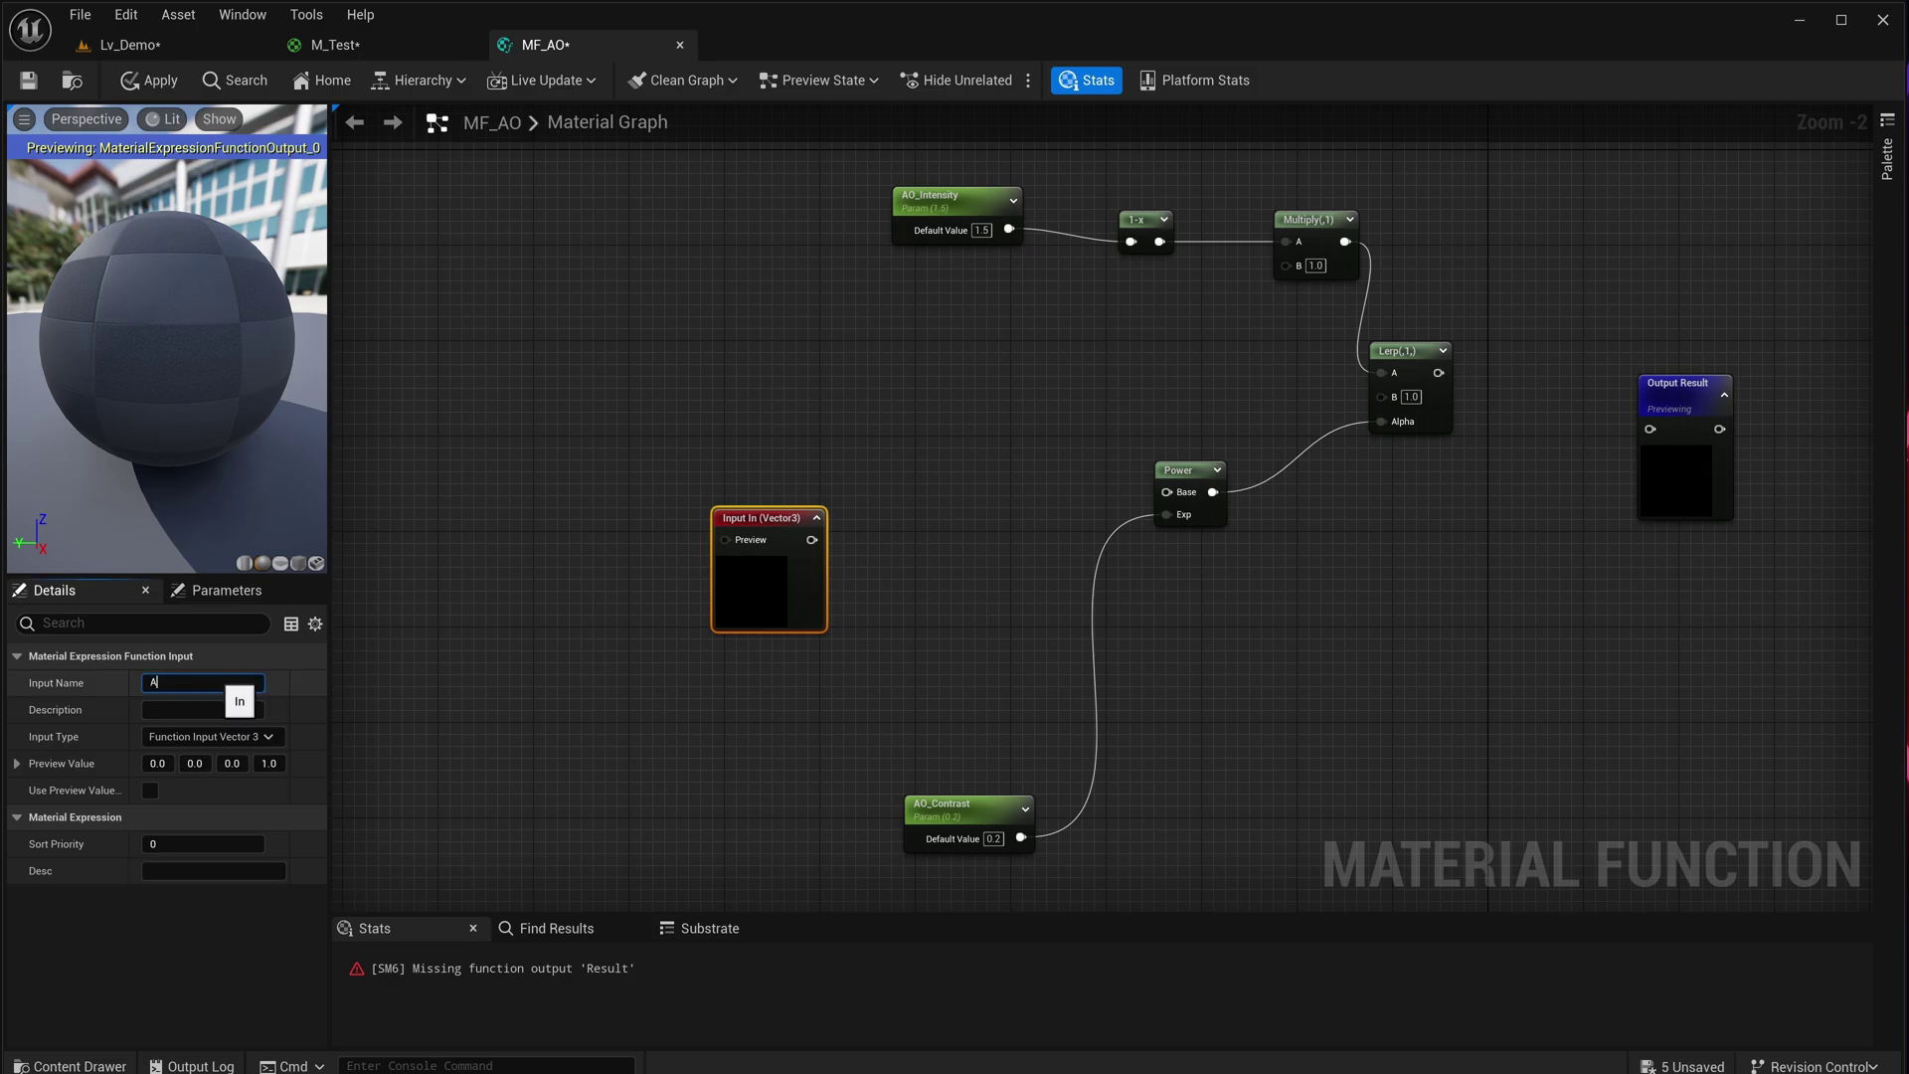
pyautogui.press('Return')
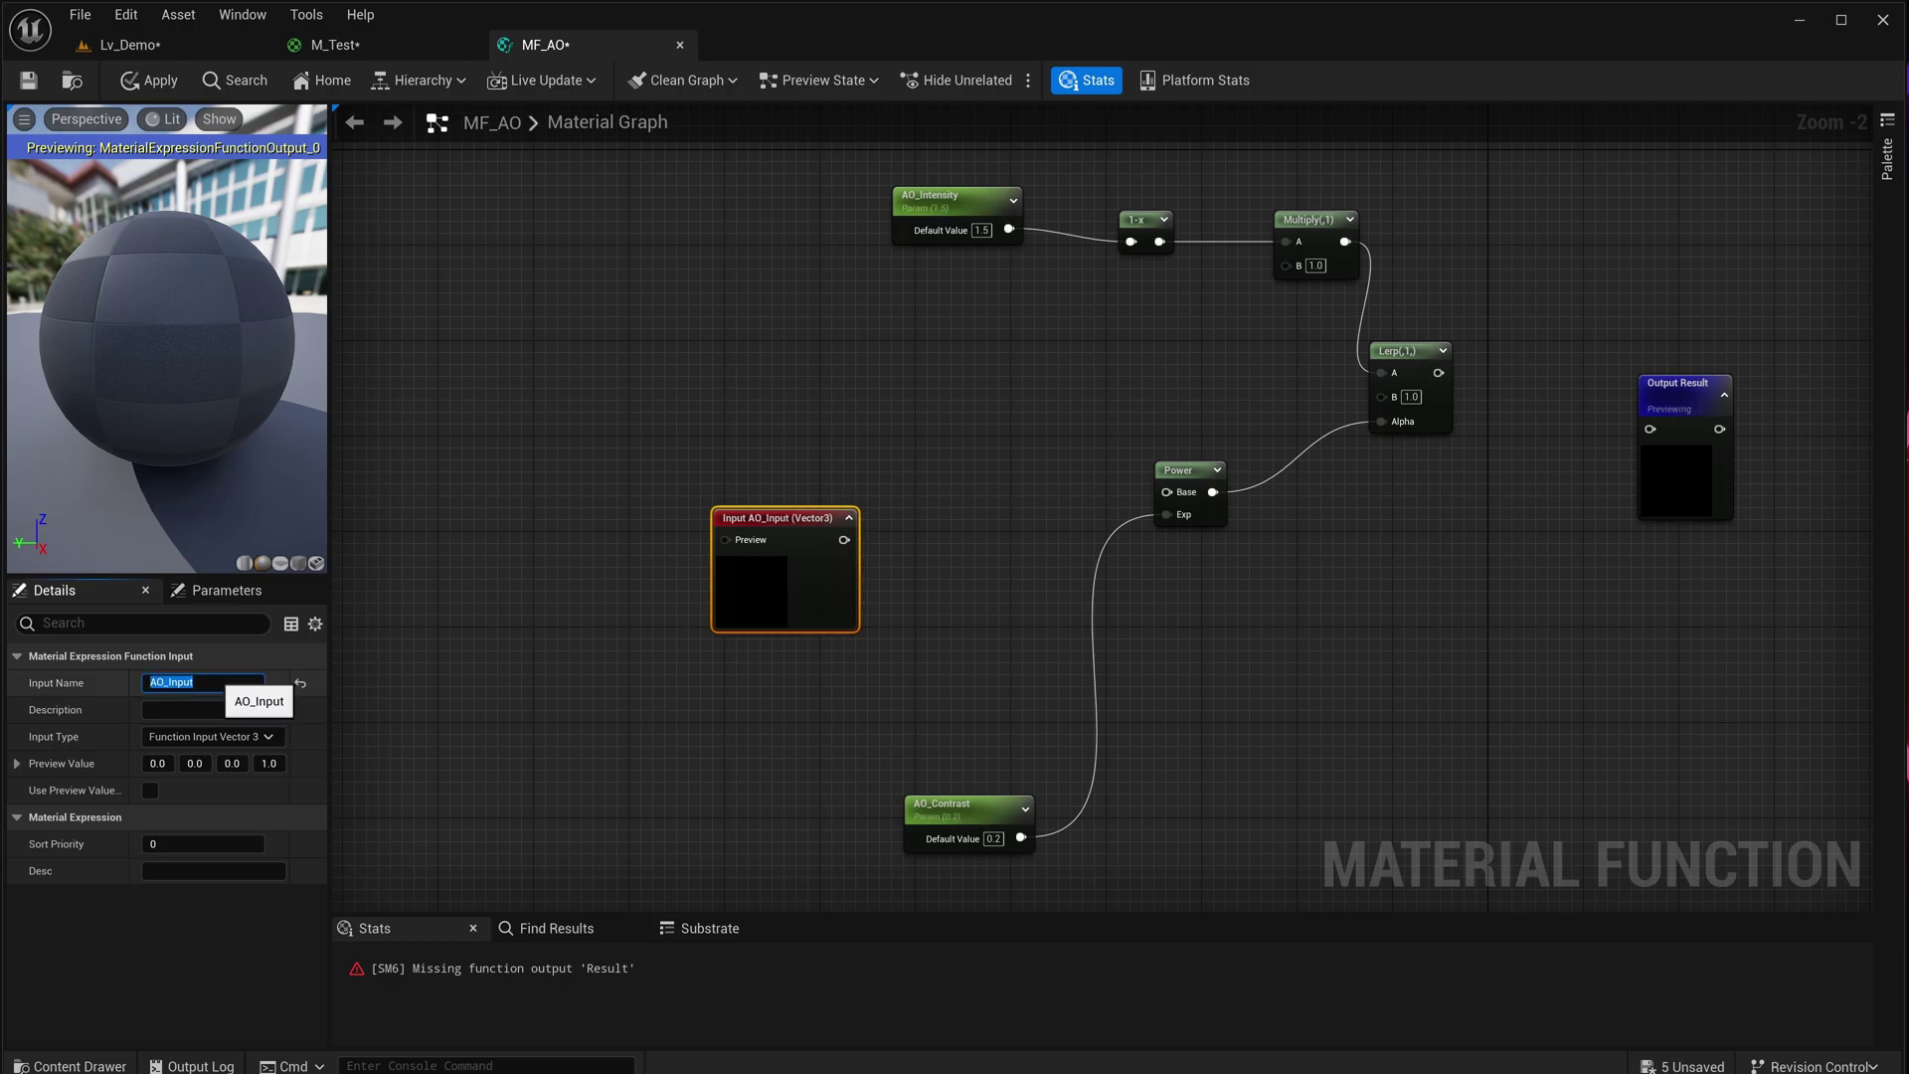
pyautogui.click(211, 737)
pyautogui.click(219, 771)
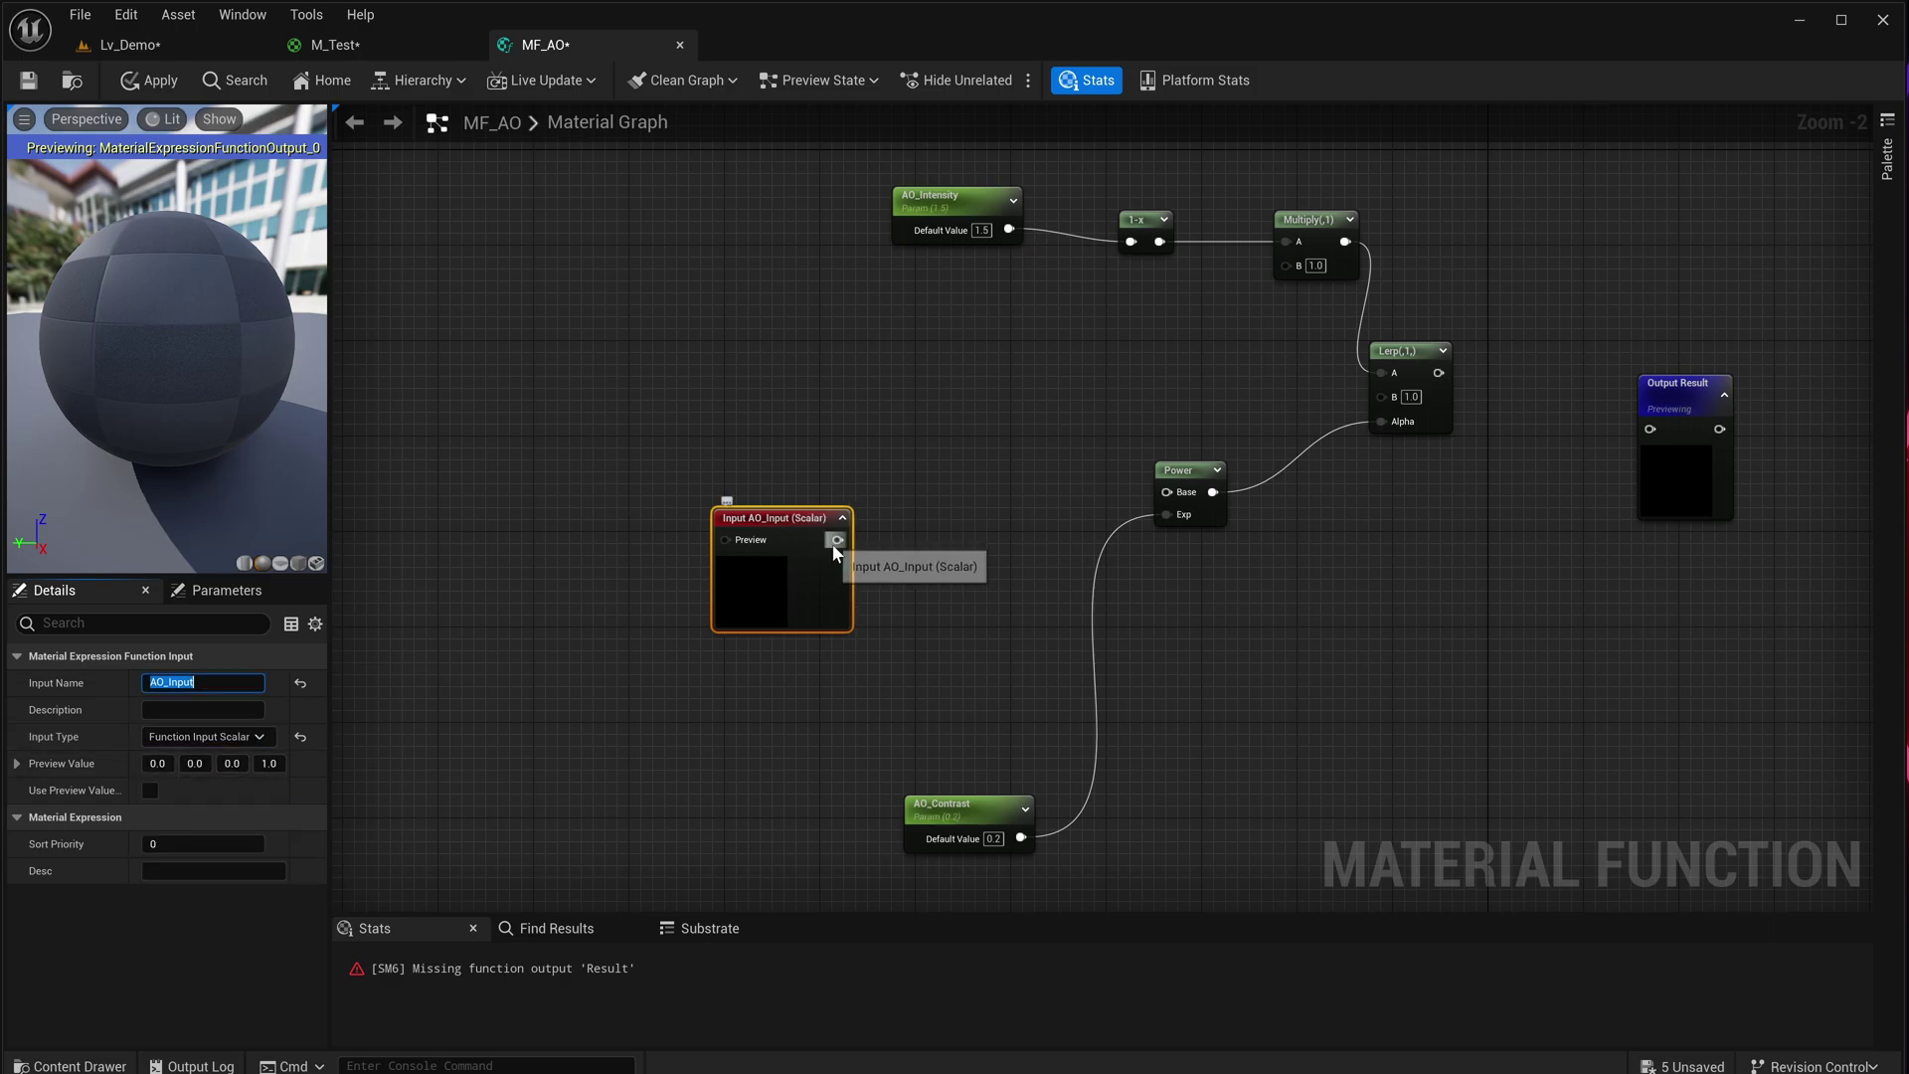
pyautogui.moveTo(838, 540); pyautogui.dragTo(1297, 258)
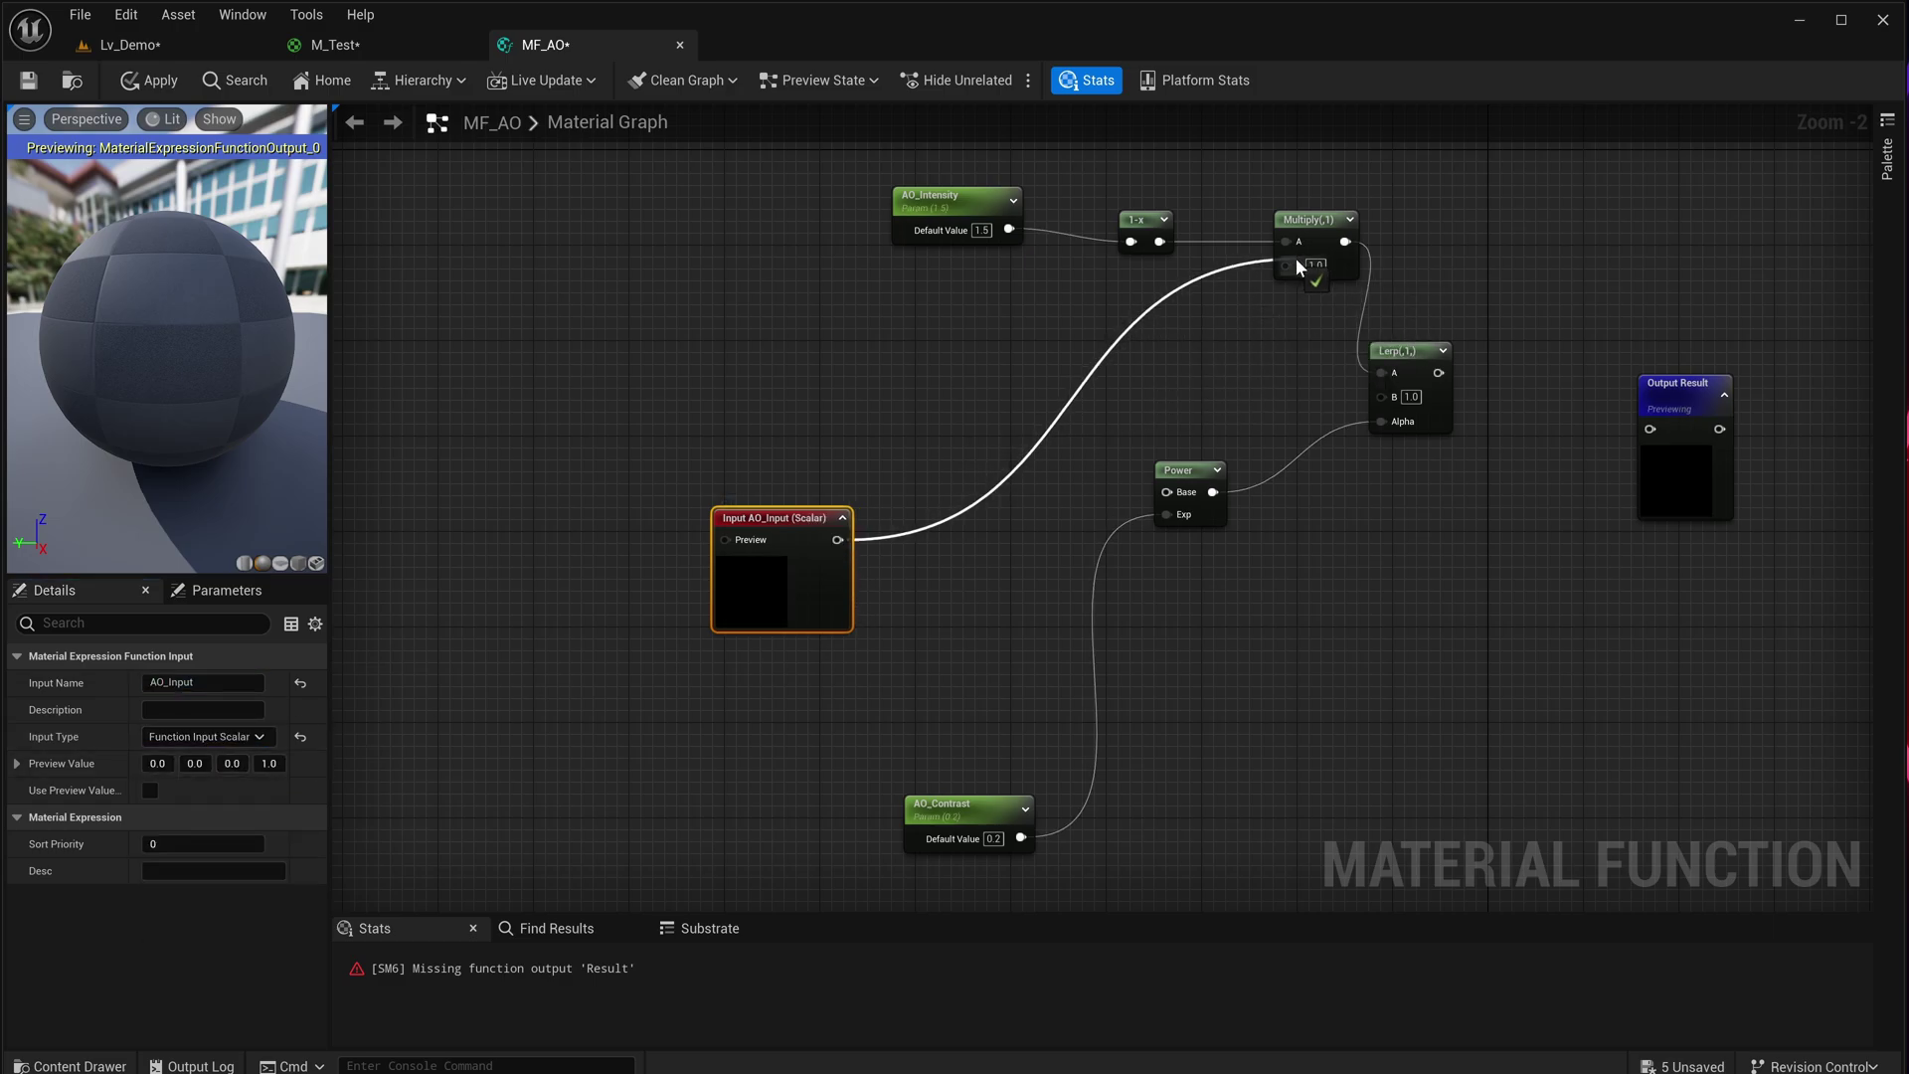
pyautogui.moveTo(837, 540); pyautogui.dragTo(1174, 493)
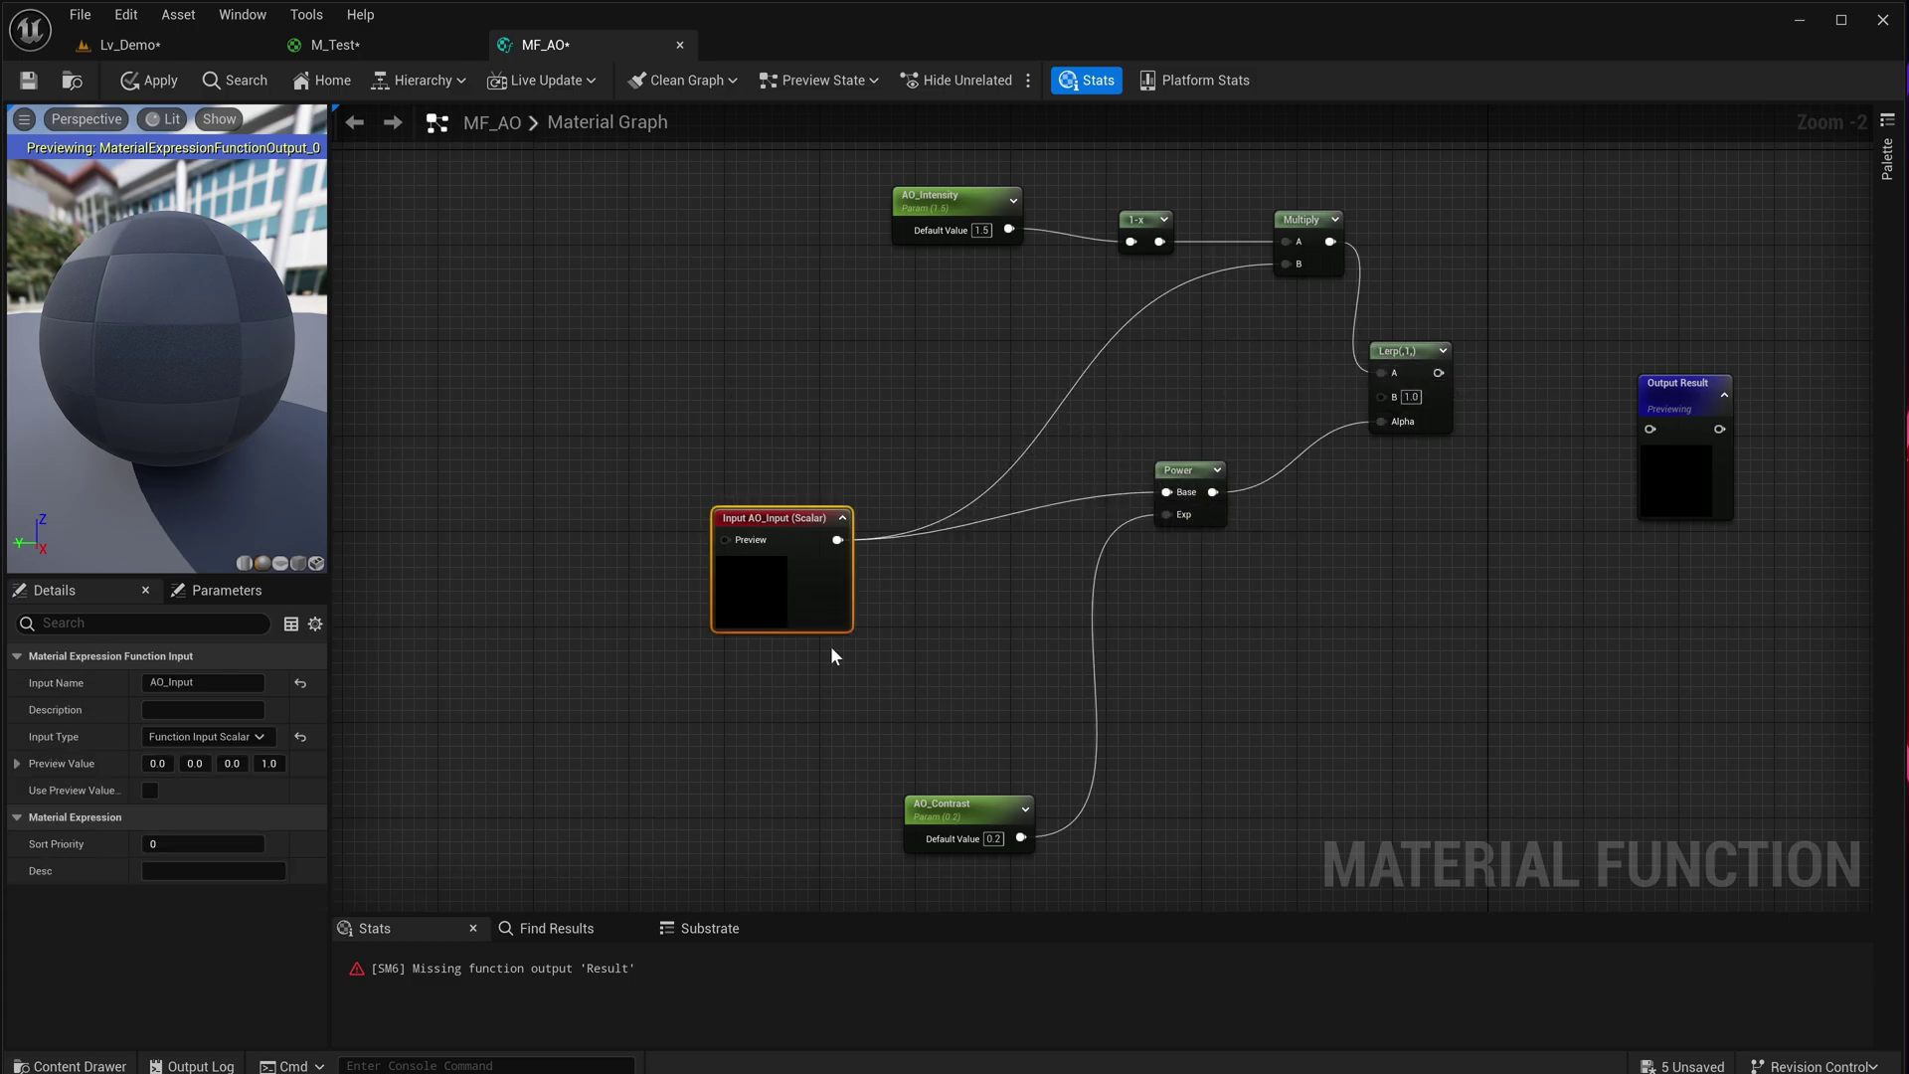
# - Duplicate the AO_Input node, place the copy above the original and rename it Base_Color_Input
pyautogui.hotkey('ctrl', 'd')
pyautogui.moveTo(908, 645); pyautogui.dragTo(836, 385)
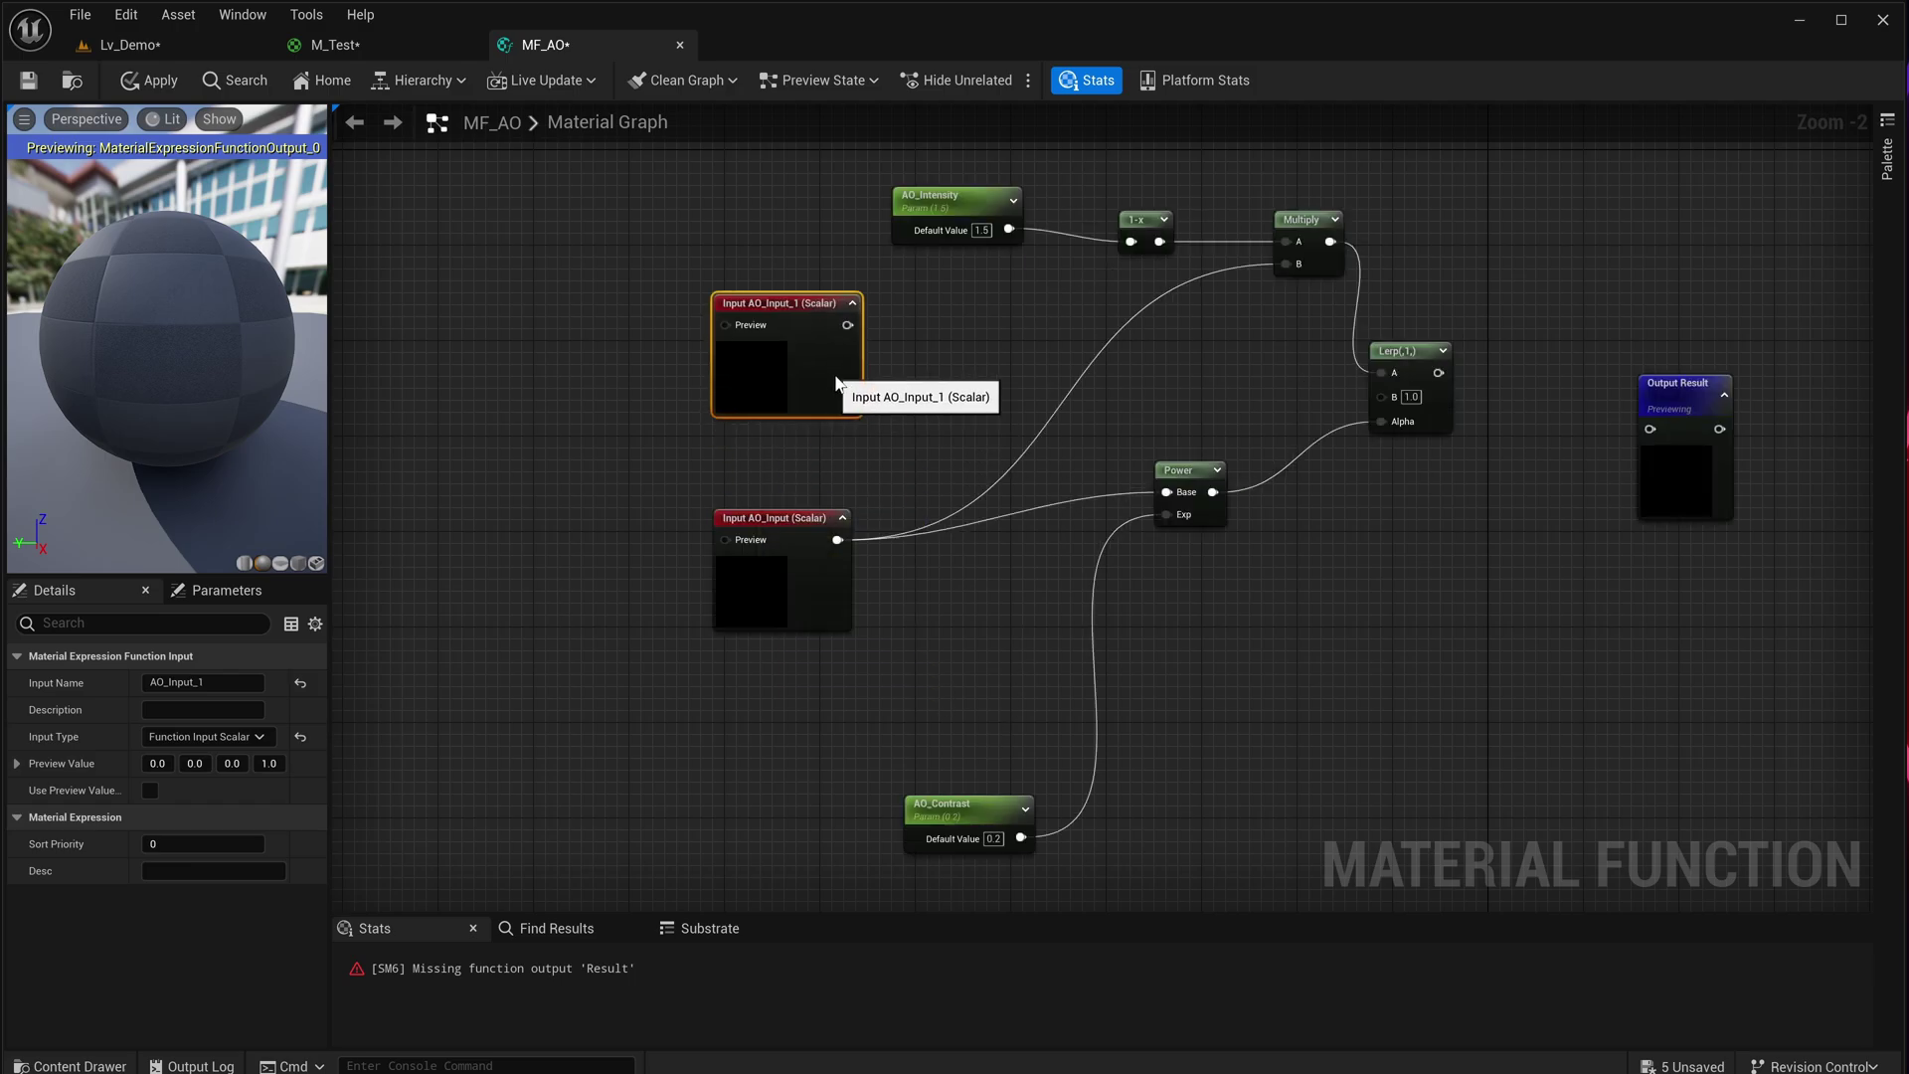
pyautogui.click(203, 682)
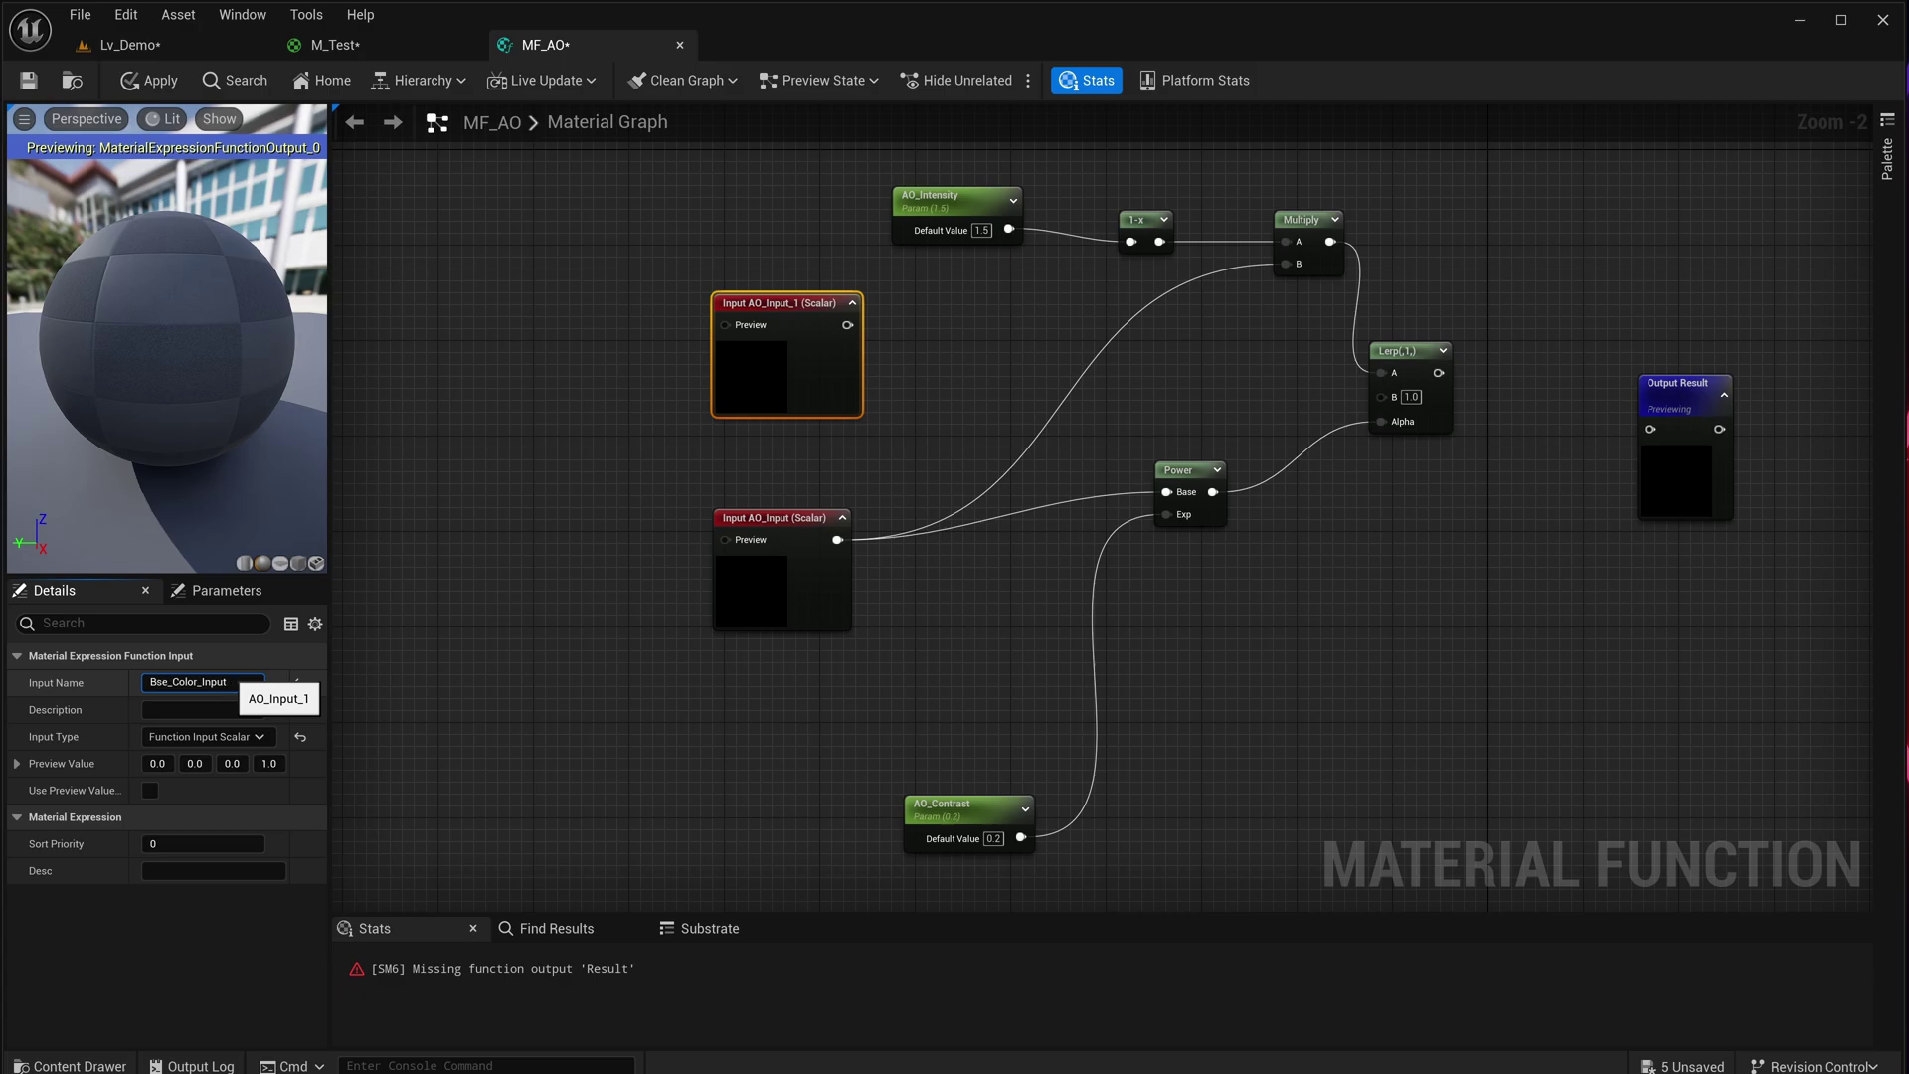
pyautogui.write('a')
pyautogui.press('Return')
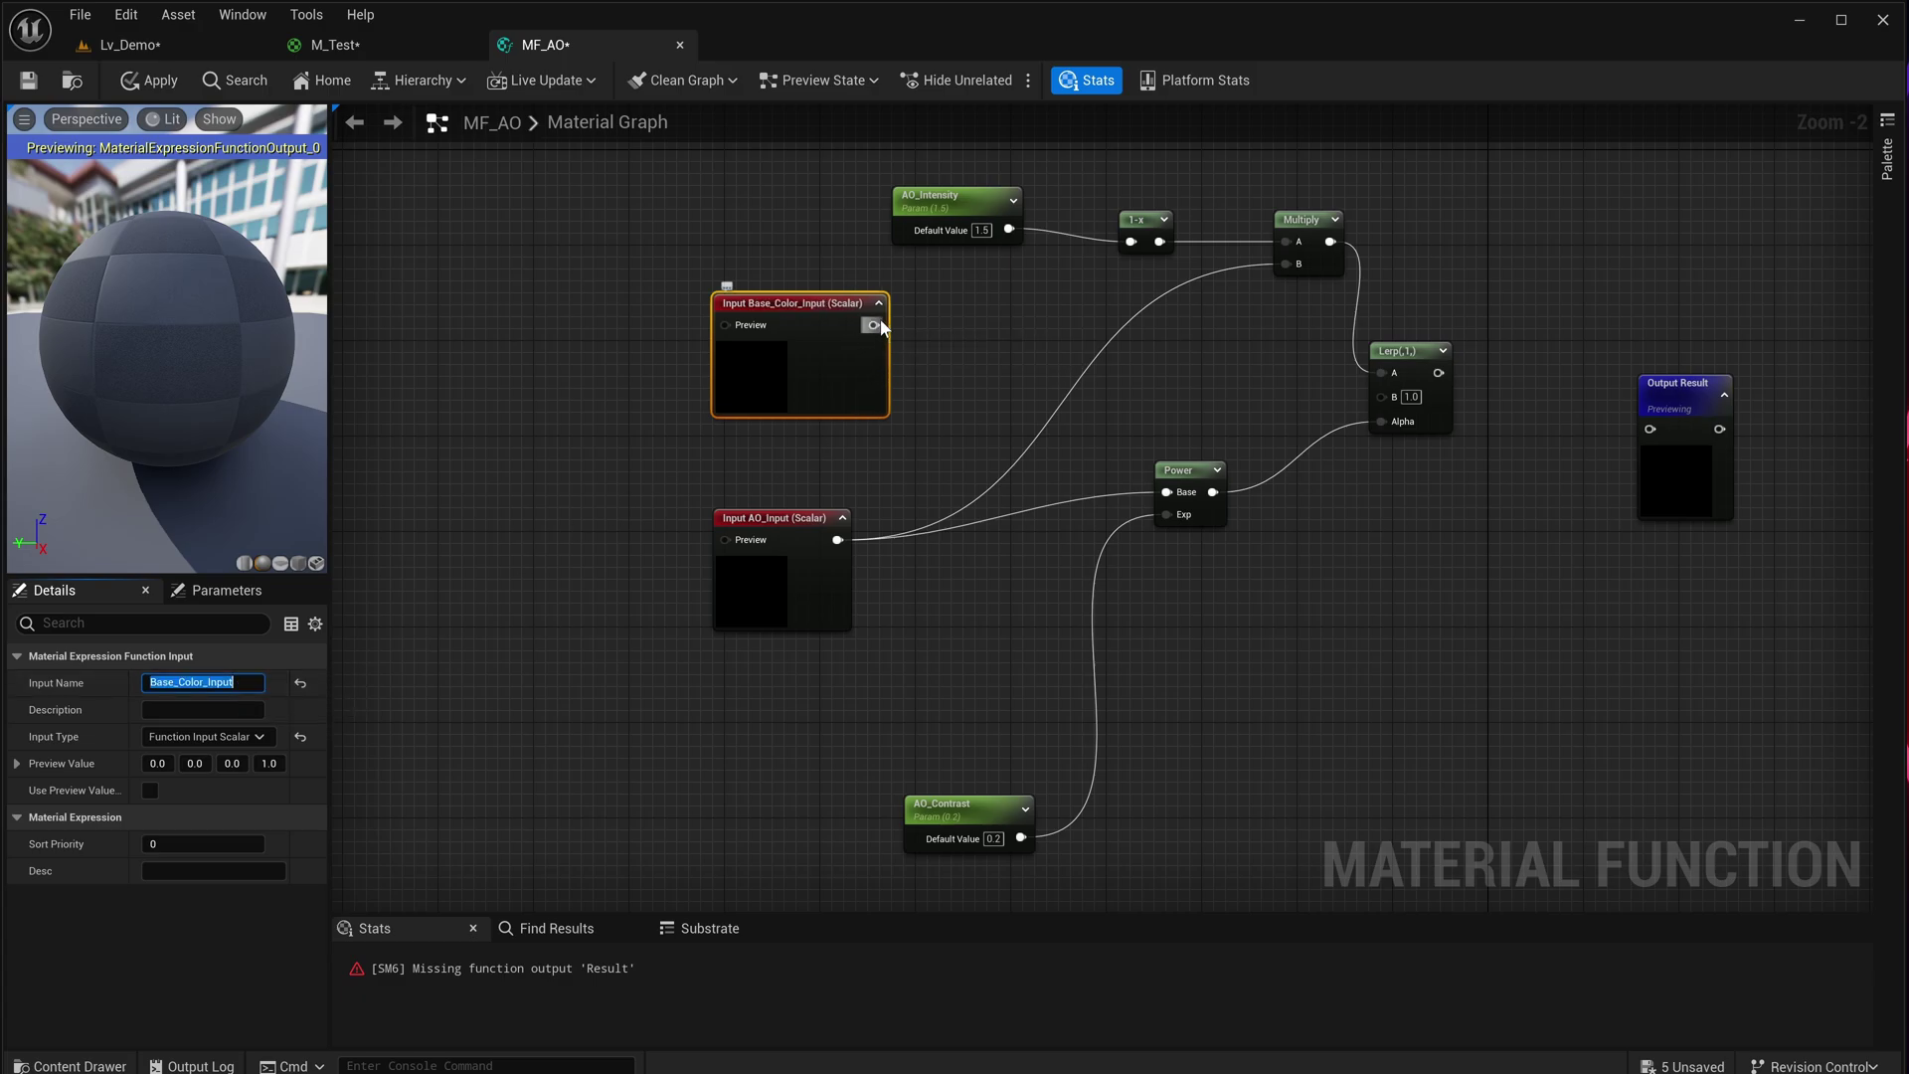
# - Wire Base_Color_Input into Lerp's B and the Lerp result into the output node, and name that output AO_Output
pyautogui.moveTo(874, 325); pyautogui.dragTo(1651, 429)
pyautogui.click(1445, 370)
pyautogui.click(1698, 431)
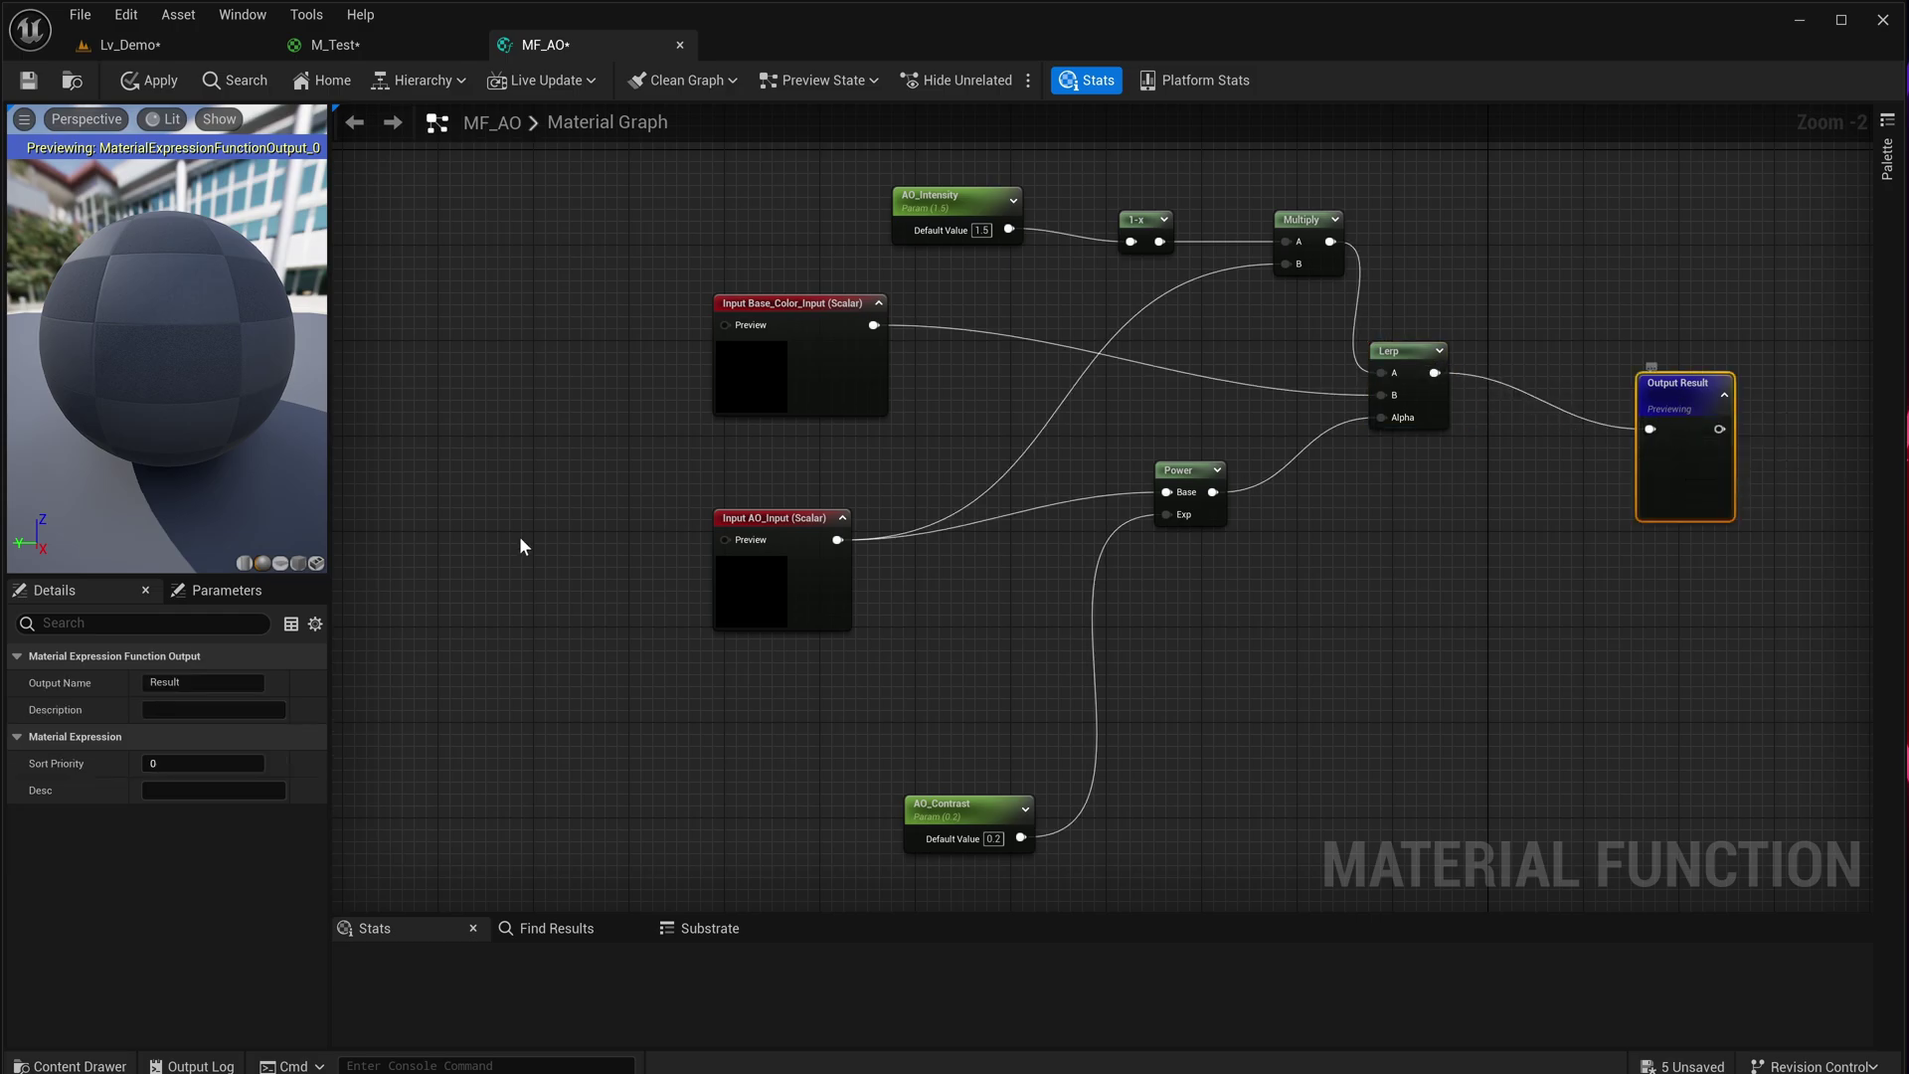
pyautogui.click(239, 682)
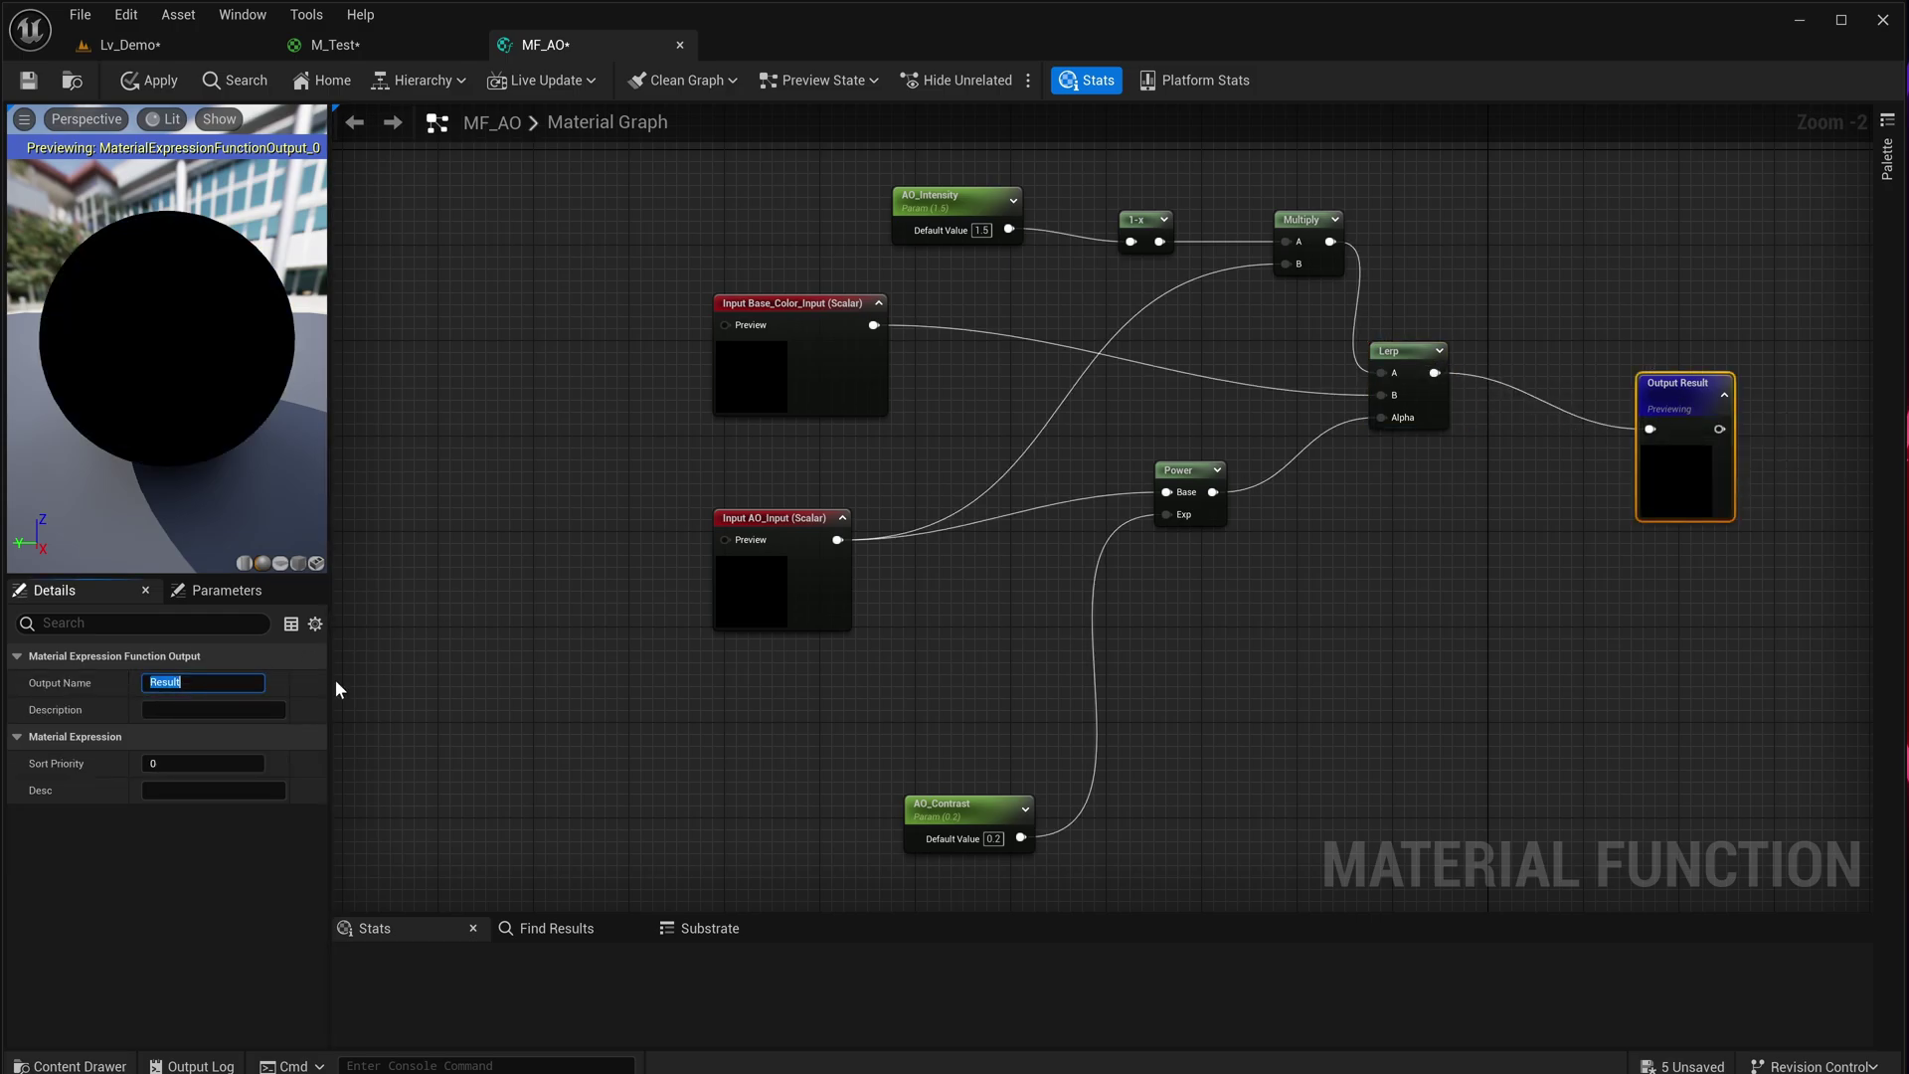
pyautogui.write('AO_Output')
pyautogui.press('Return')
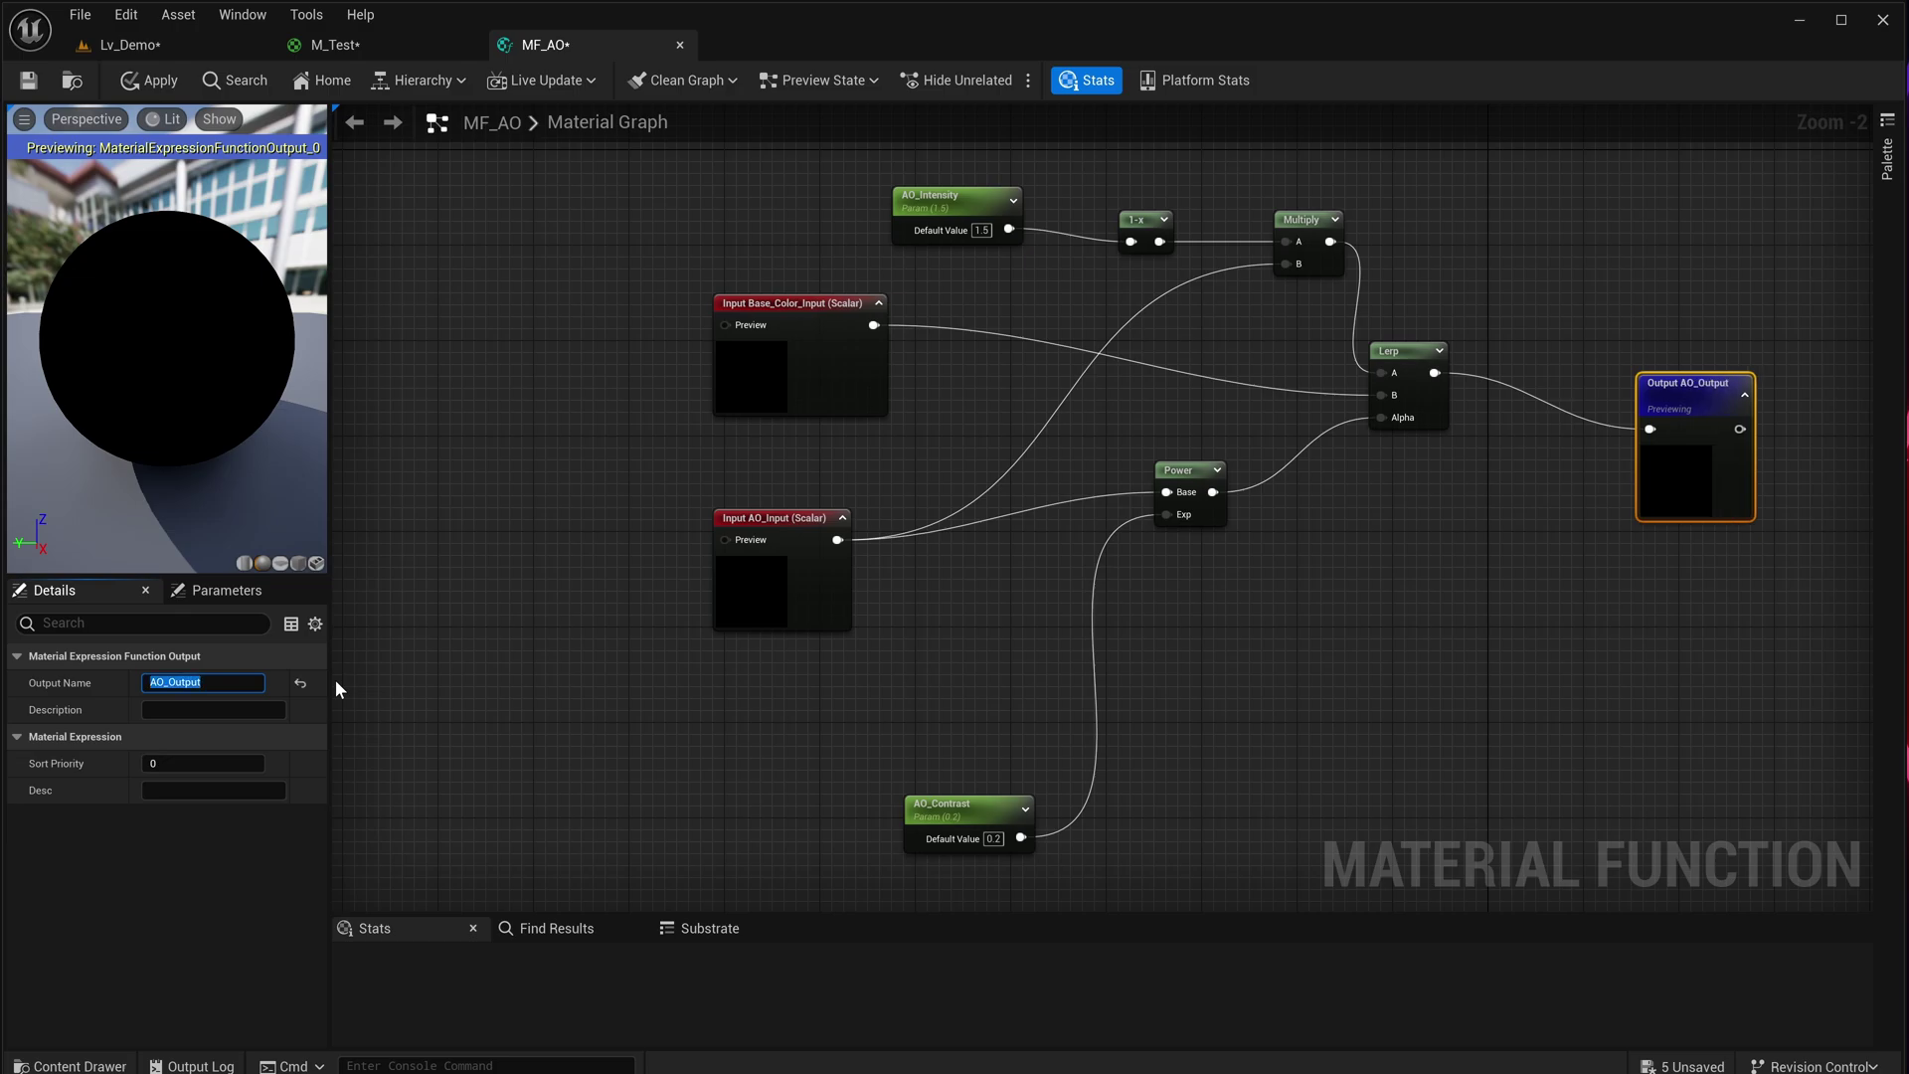
# - Move the AO_Intensity parameter above and the AO_Contrast parameter below the two function inputs
pyautogui.moveTo(1011, 194); pyautogui.dragTo(831, 182)
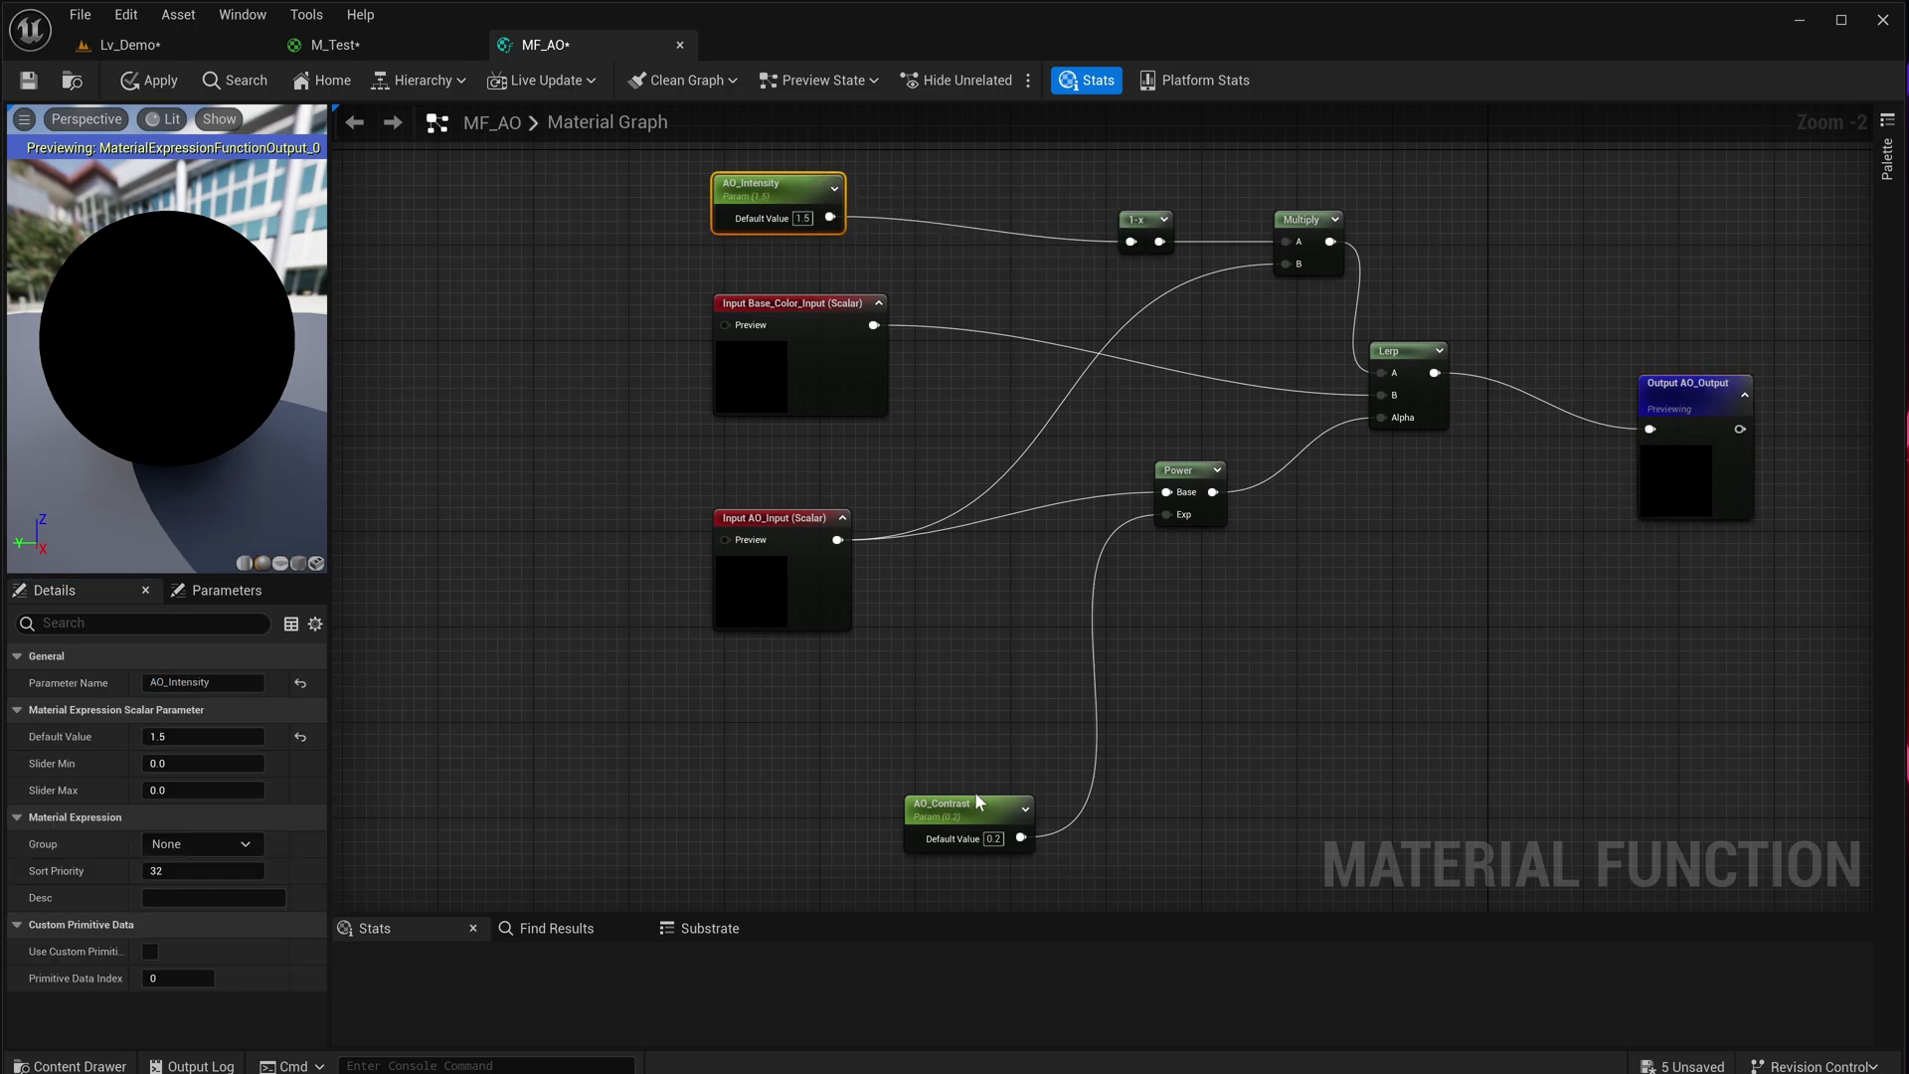
pyautogui.moveTo(977, 813); pyautogui.dragTo(804, 719)
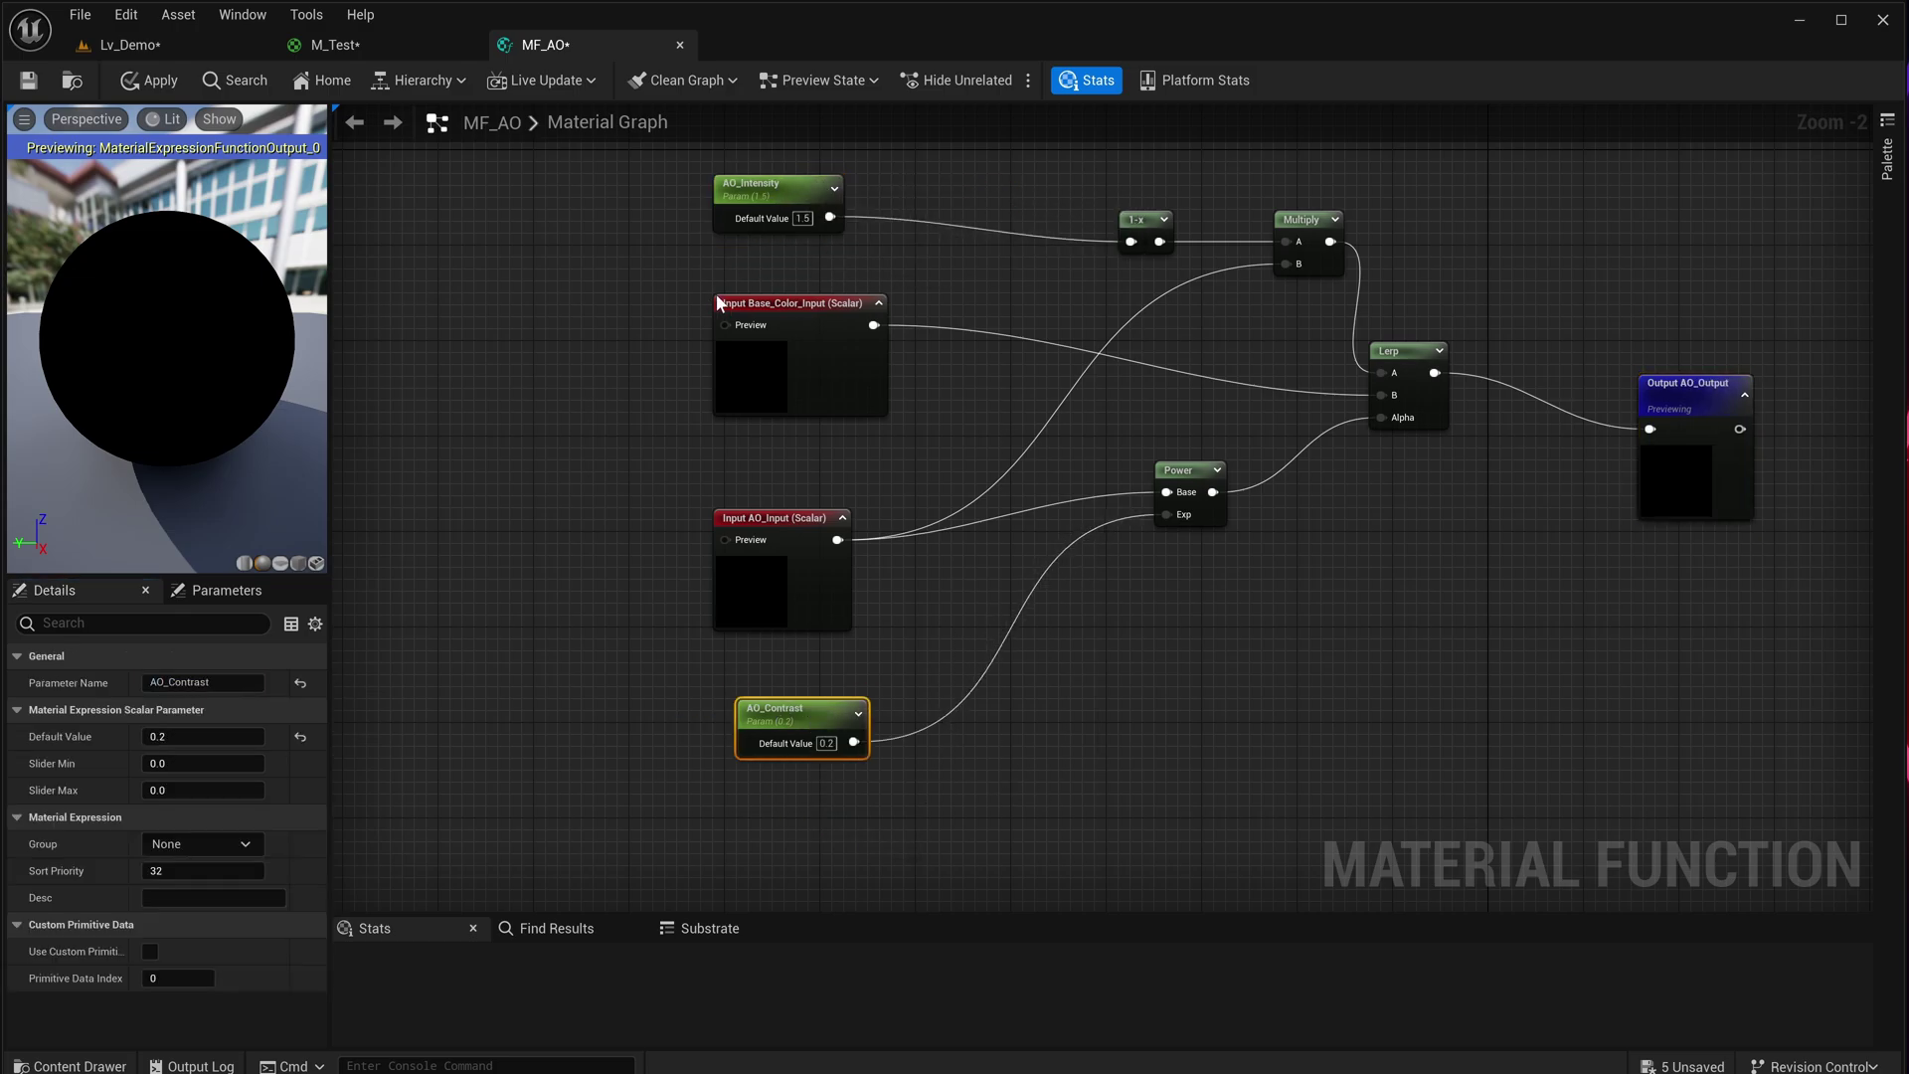
pyautogui.moveTo(407, 197); pyautogui.dragTo(444, 214, button='right')
# - Place the MF_AO function in M_Test's graph, in the free space below the Power and Lerp nodes
pyautogui.click(432, 54)
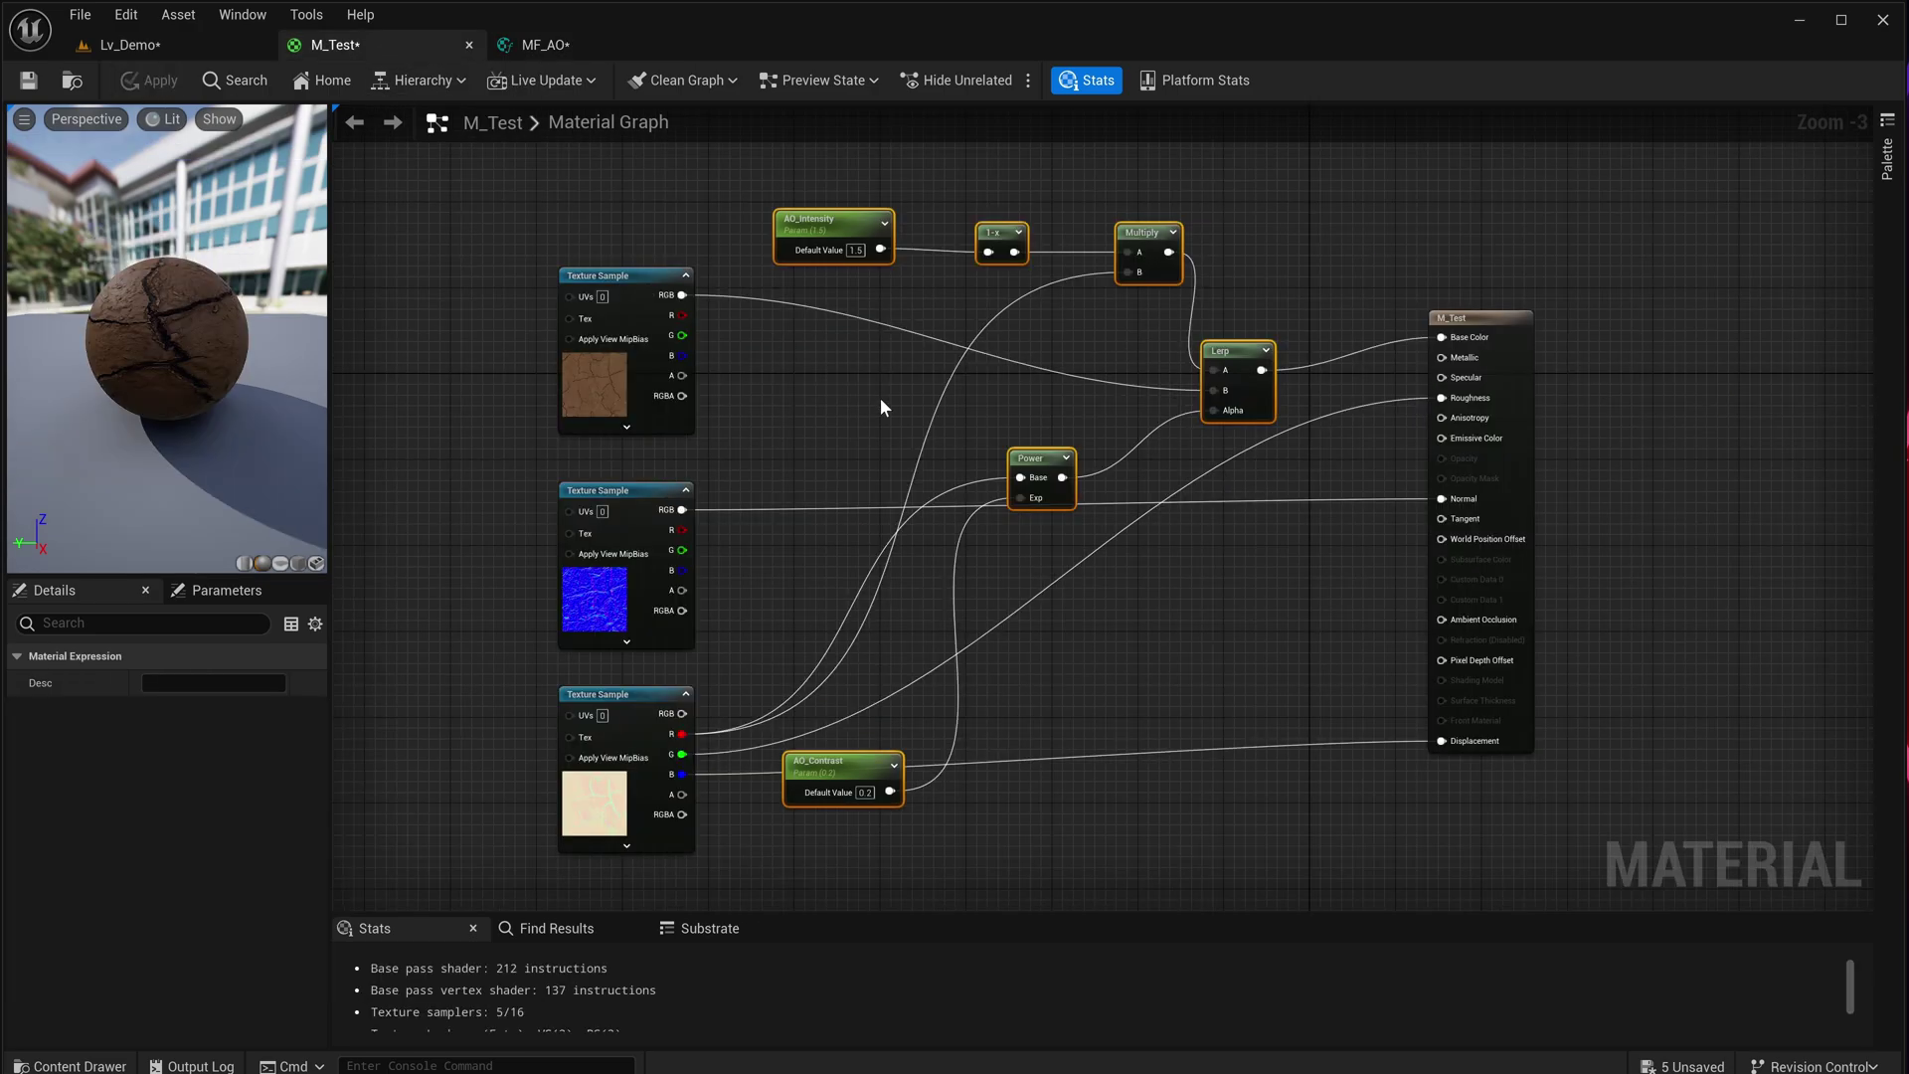
pyautogui.hotkey('ctrl', 'space')
pyautogui.moveTo(1534, 807); pyautogui.dragTo(1138, 590)
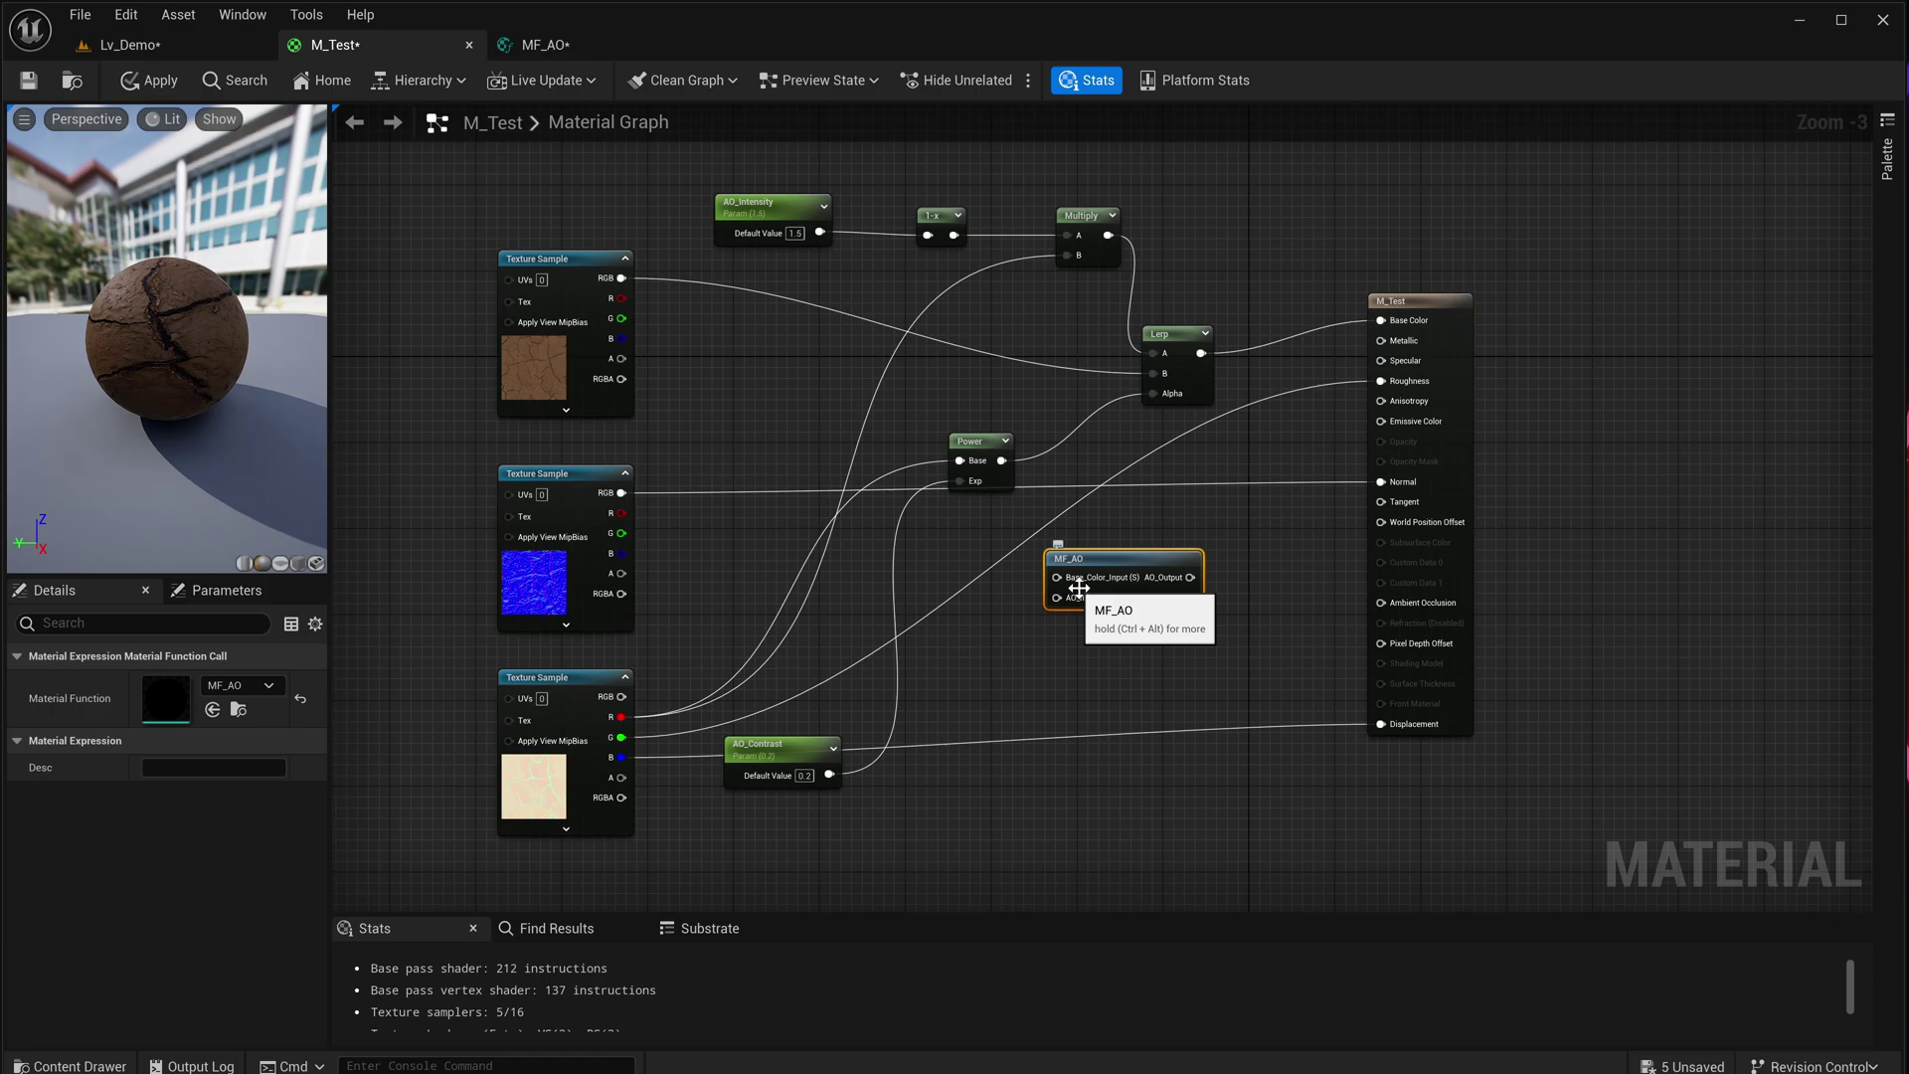
pyautogui.click(766, 204)
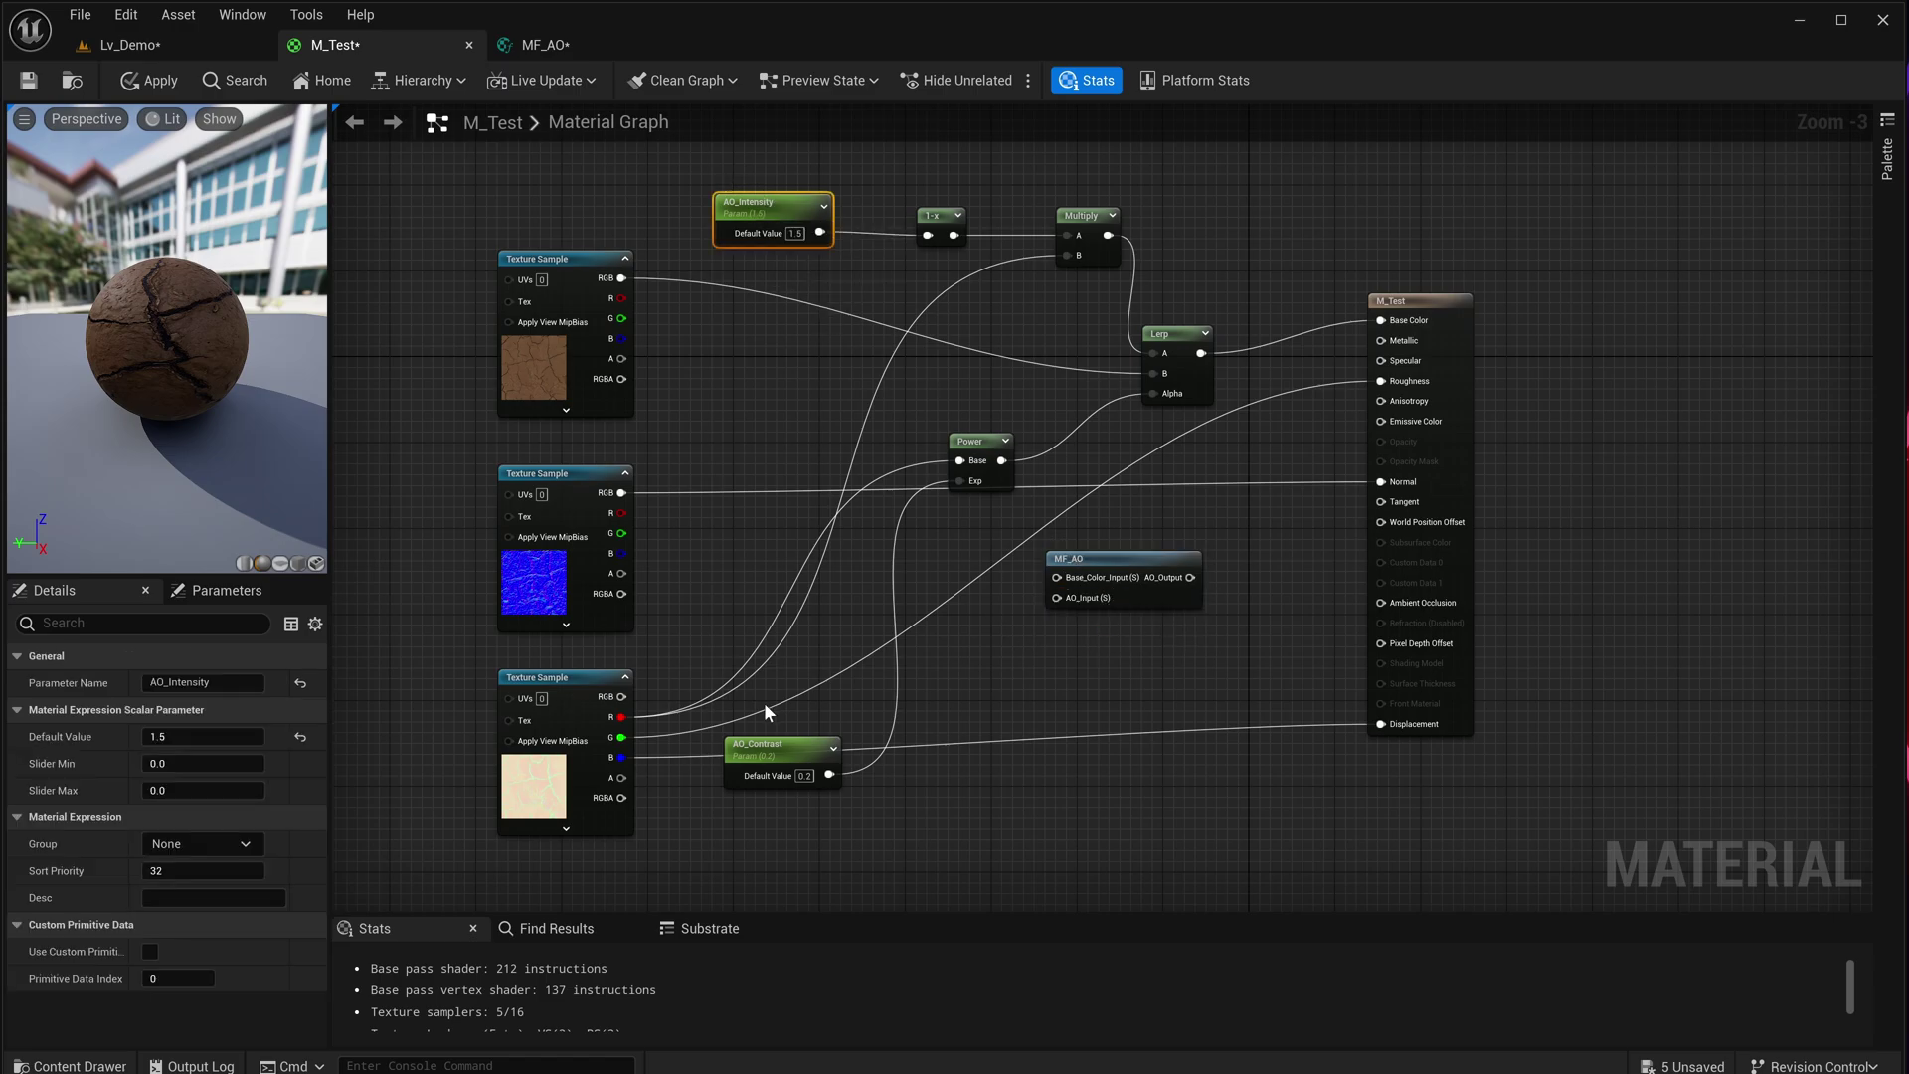
pyautogui.click(768, 748)
pyautogui.click(1124, 559)
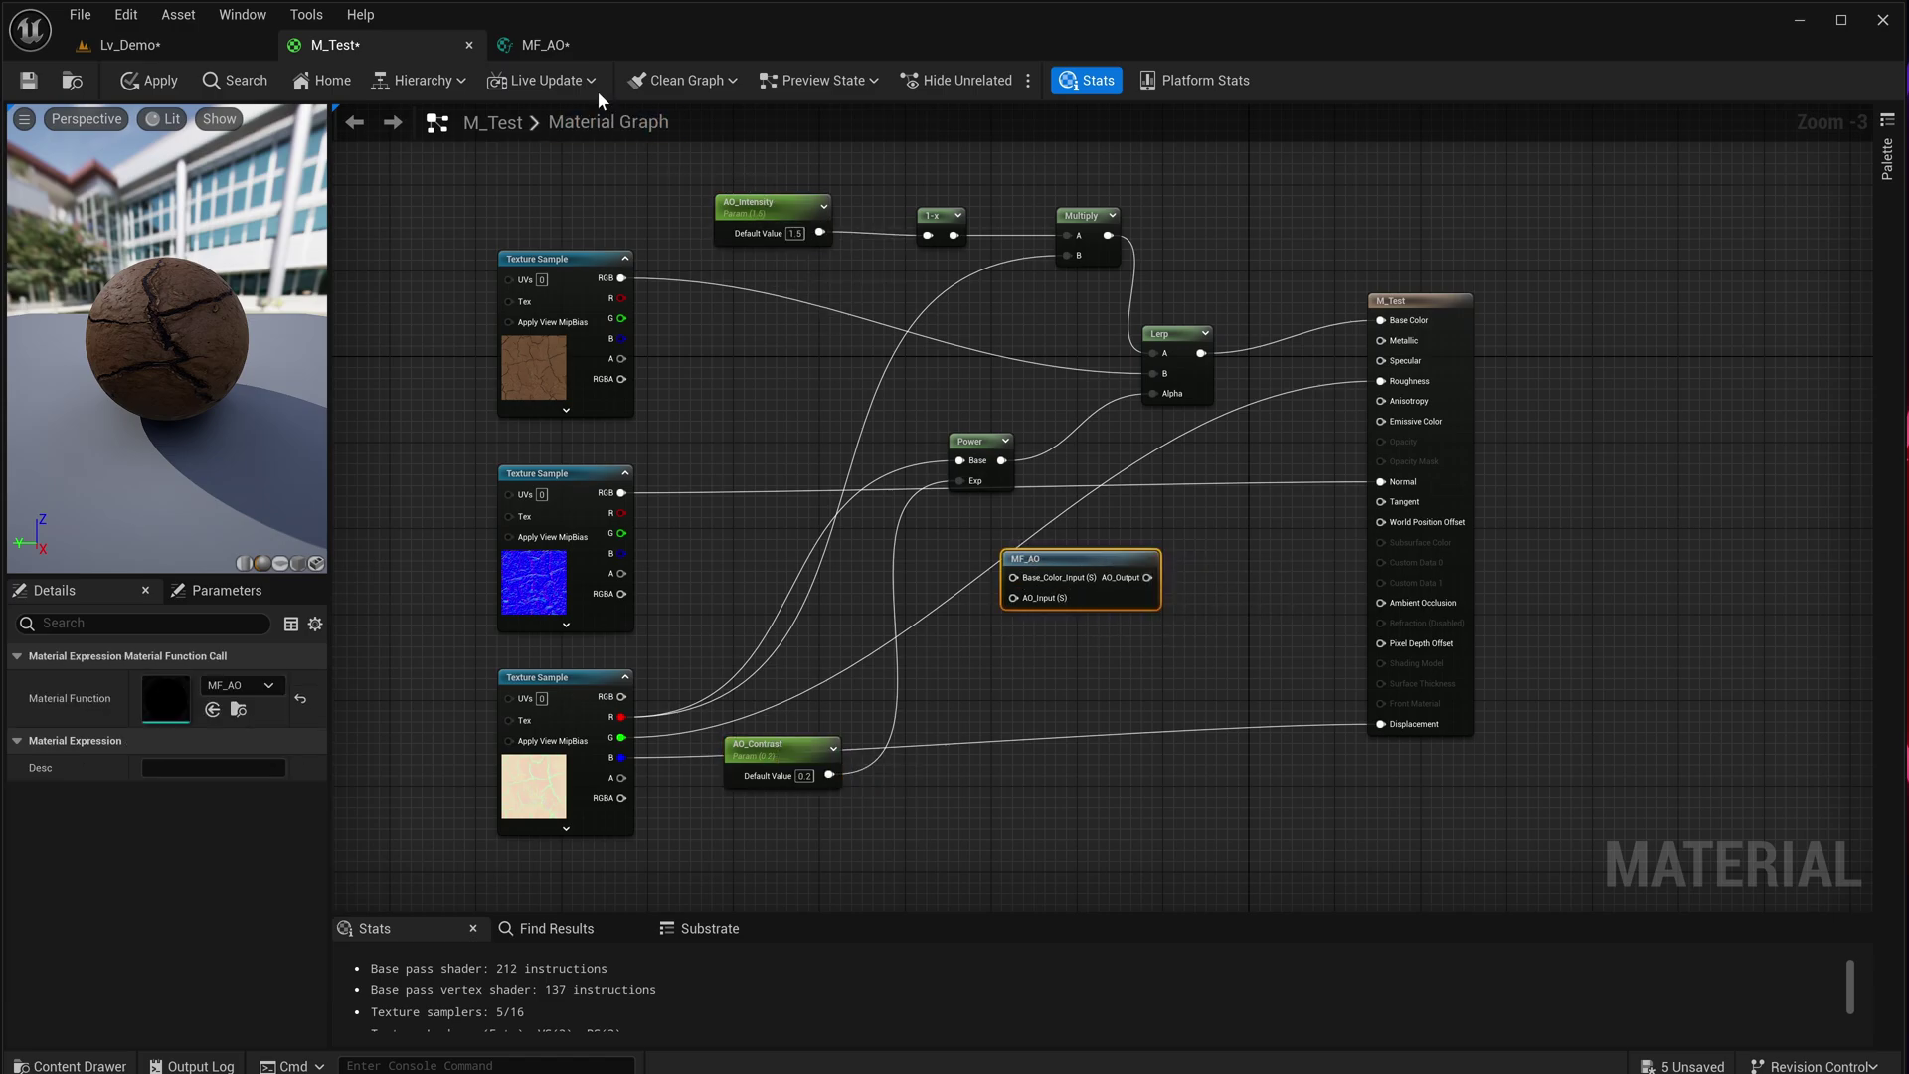
# - Change the input type of Base_Color_Input in MF_AO to Function Input Vector 3
pyautogui.click(545, 45)
pyautogui.click(841, 363)
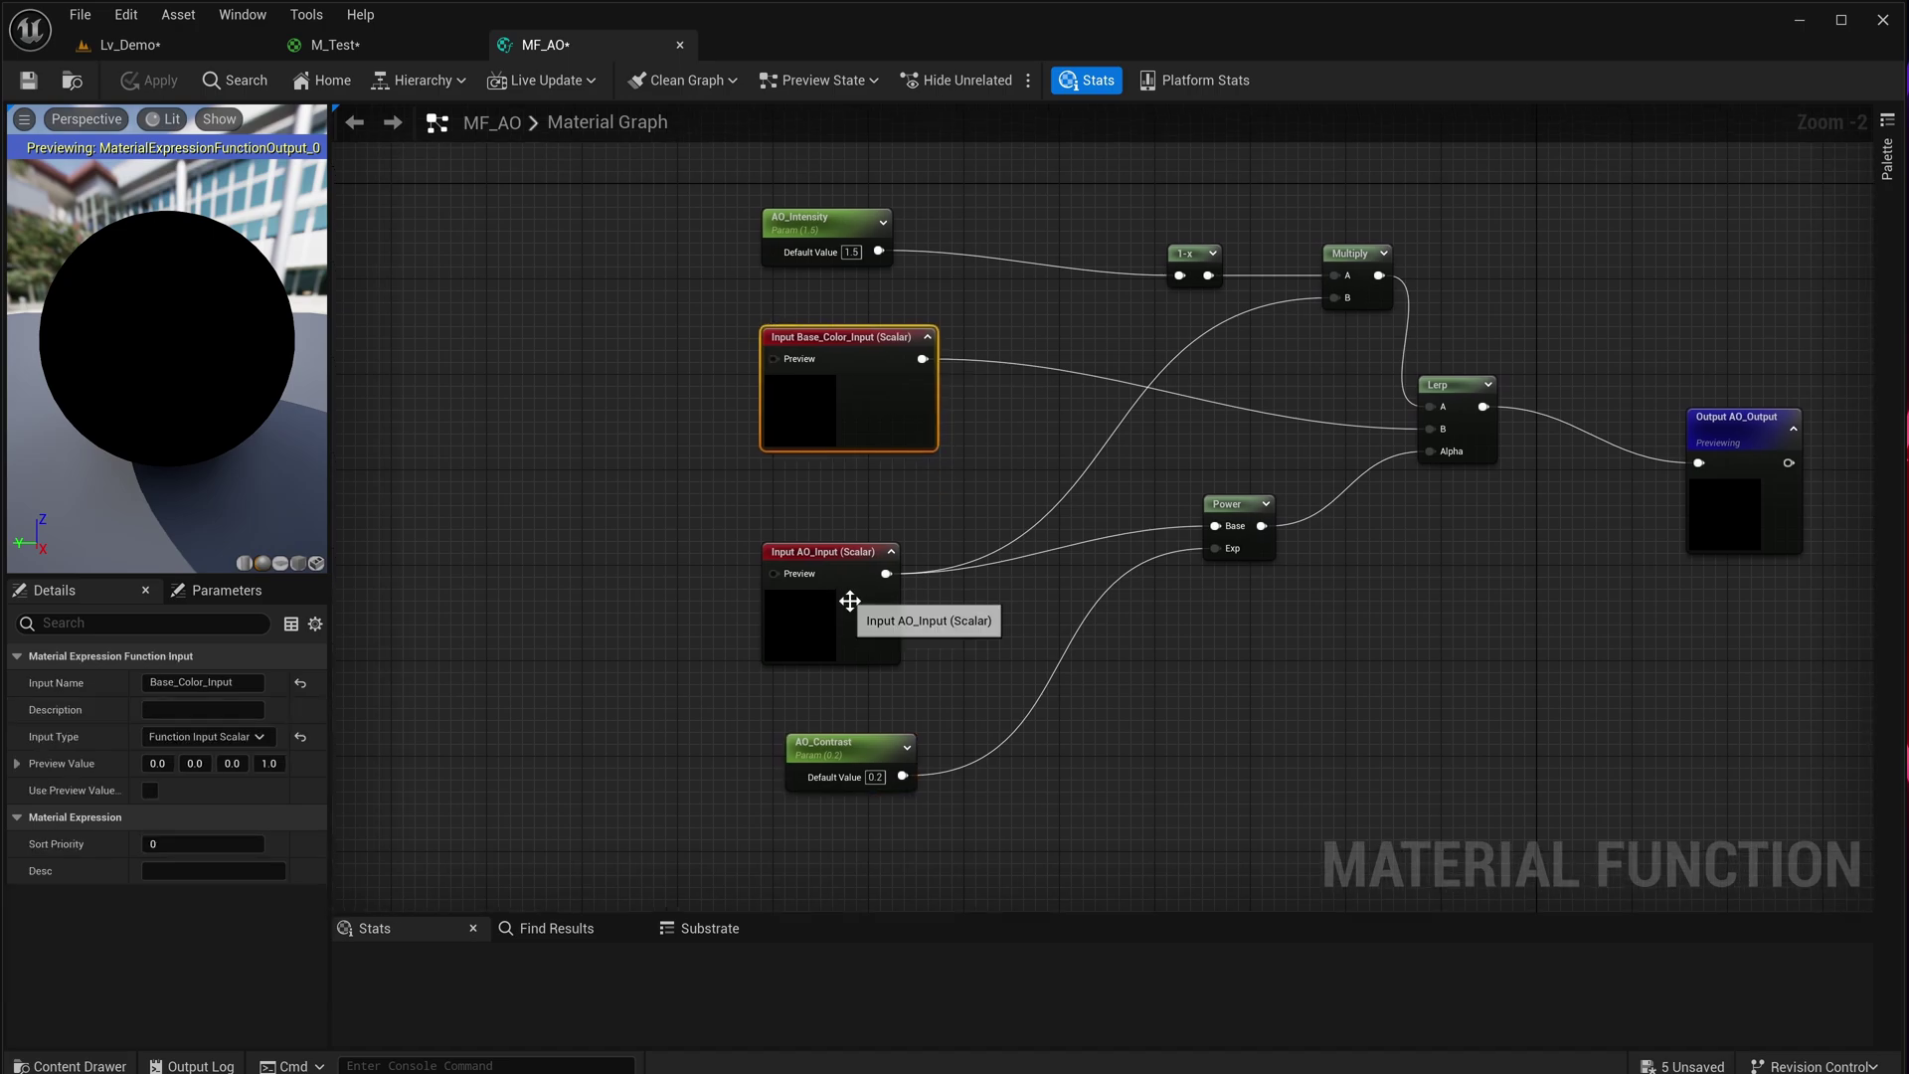
pyautogui.click(895, 589)
pyautogui.click(916, 421)
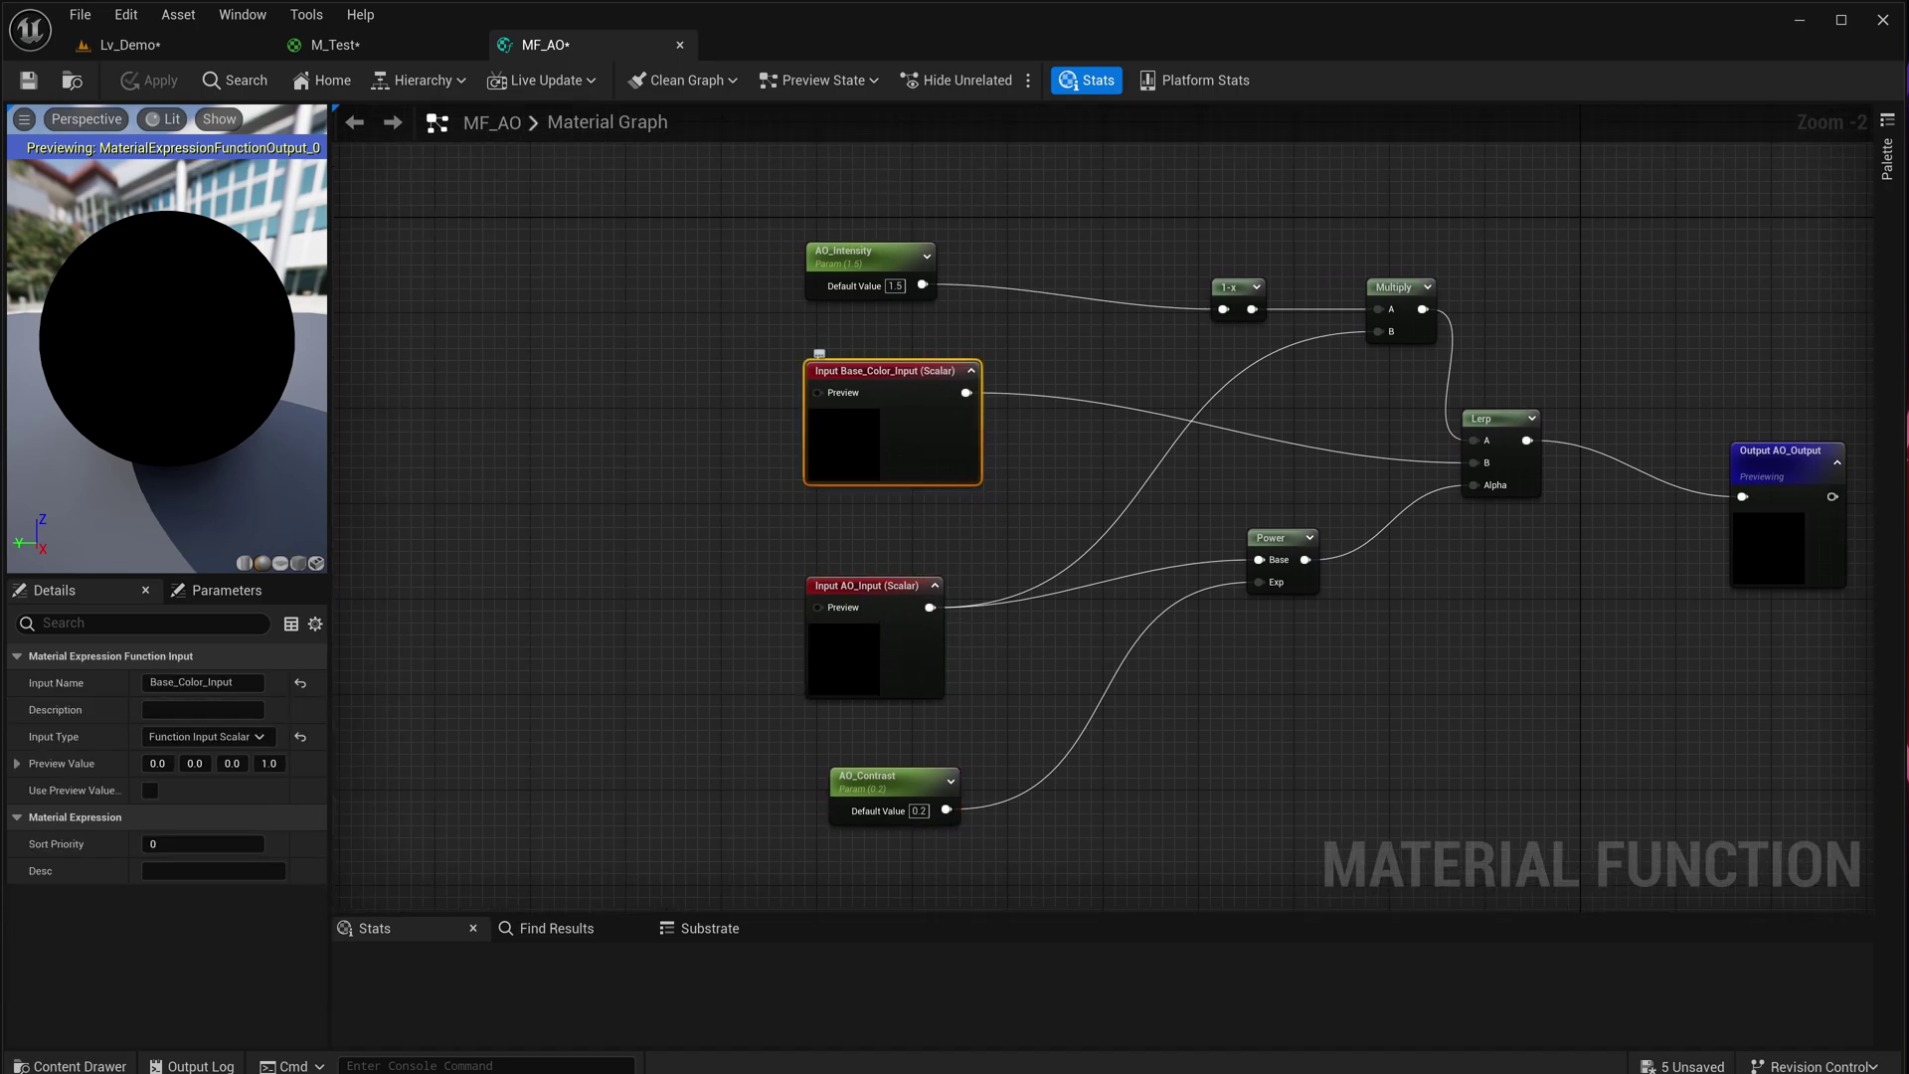
pyautogui.moveTo(815, 352); pyautogui.dragTo(834, 518, button='right')
pyautogui.click(870, 304)
pyautogui.moveTo(976, 521); pyautogui.dragTo(963, 404, button='right')
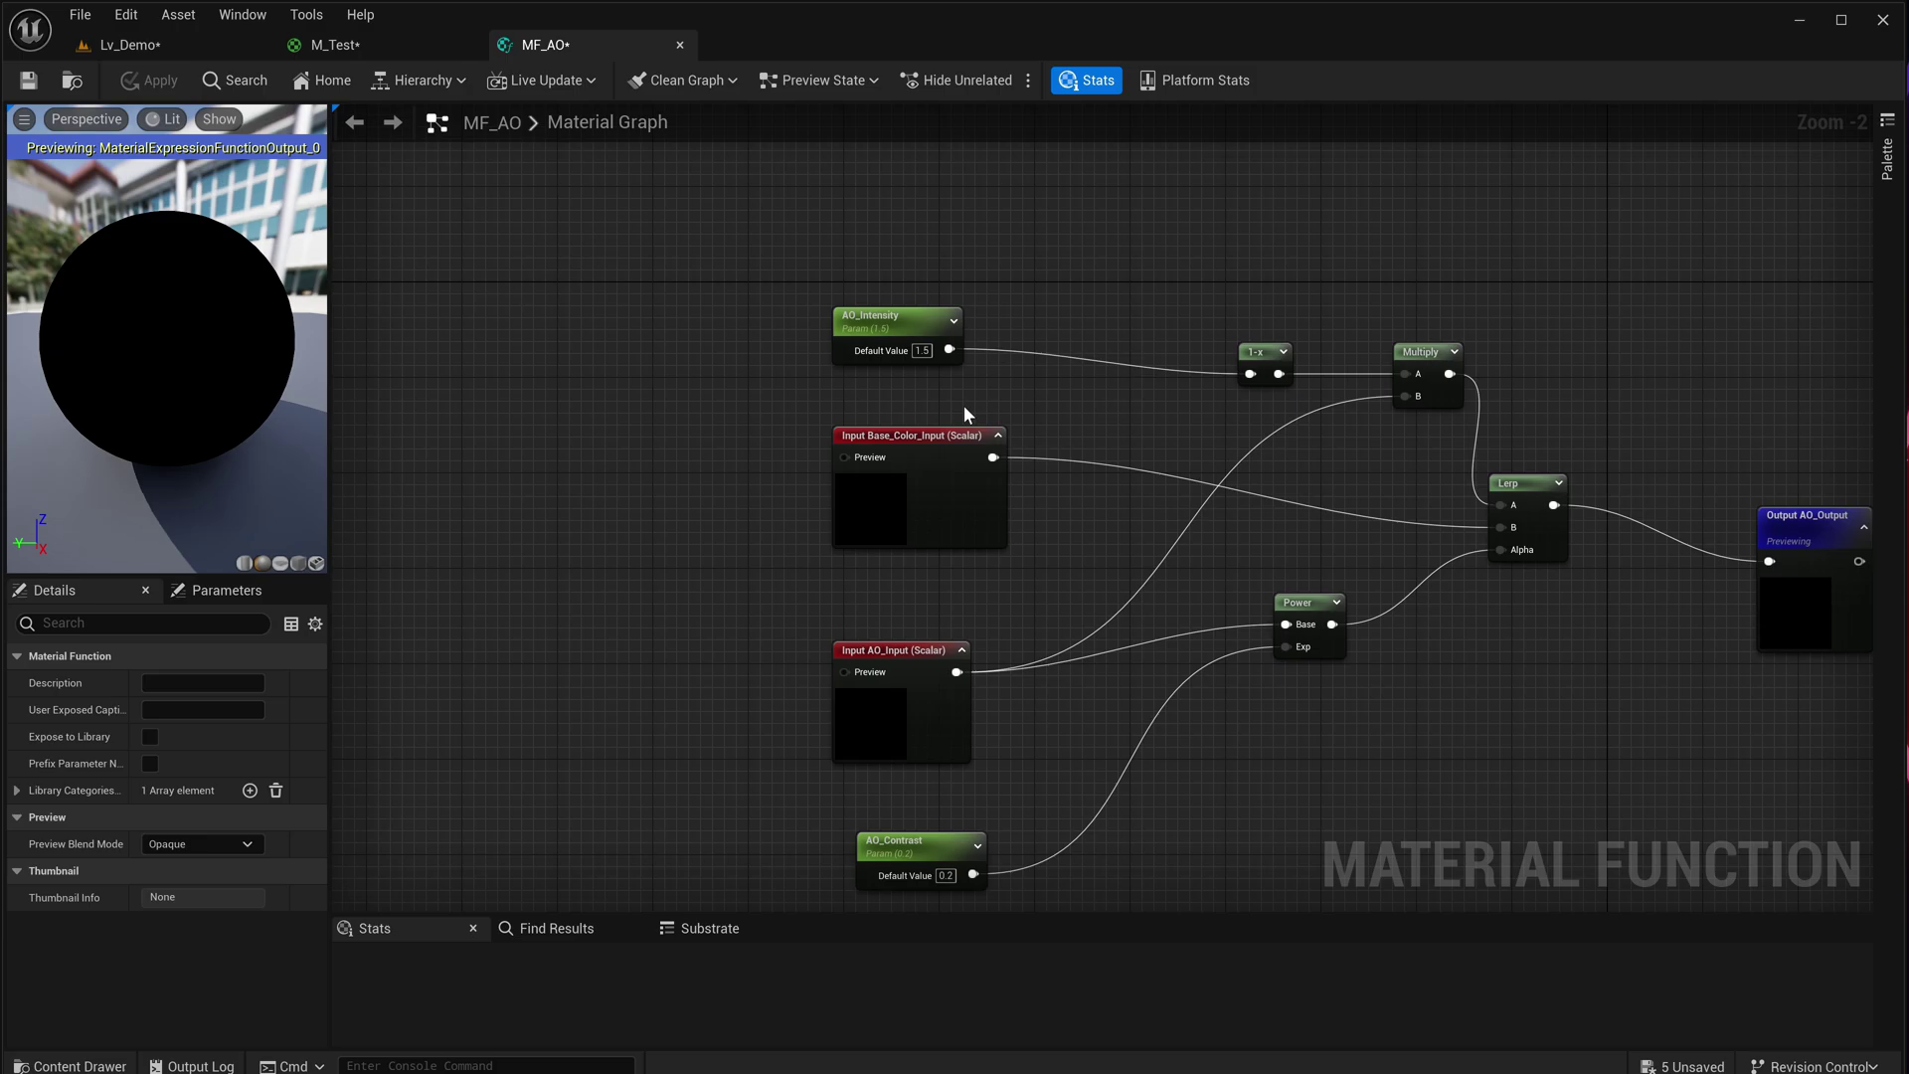
pyautogui.click(961, 521)
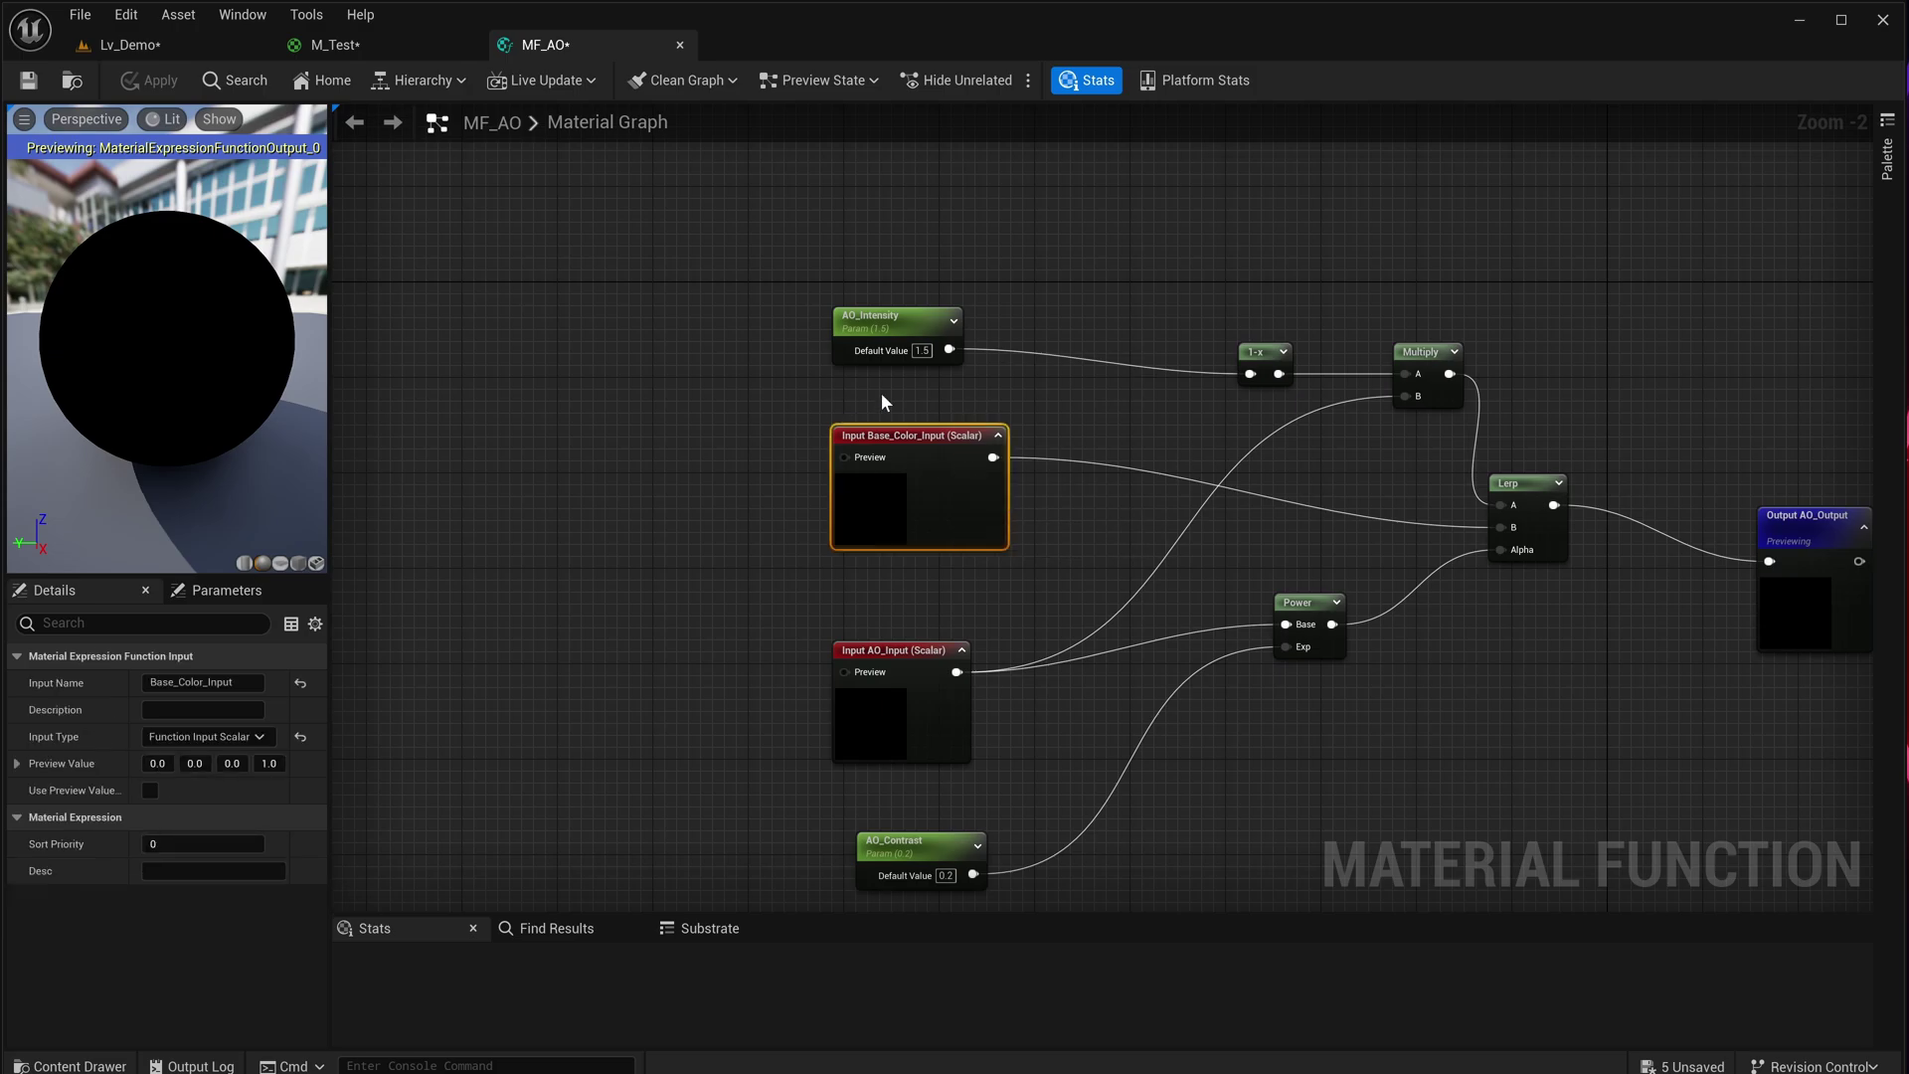
pyautogui.click(248, 737)
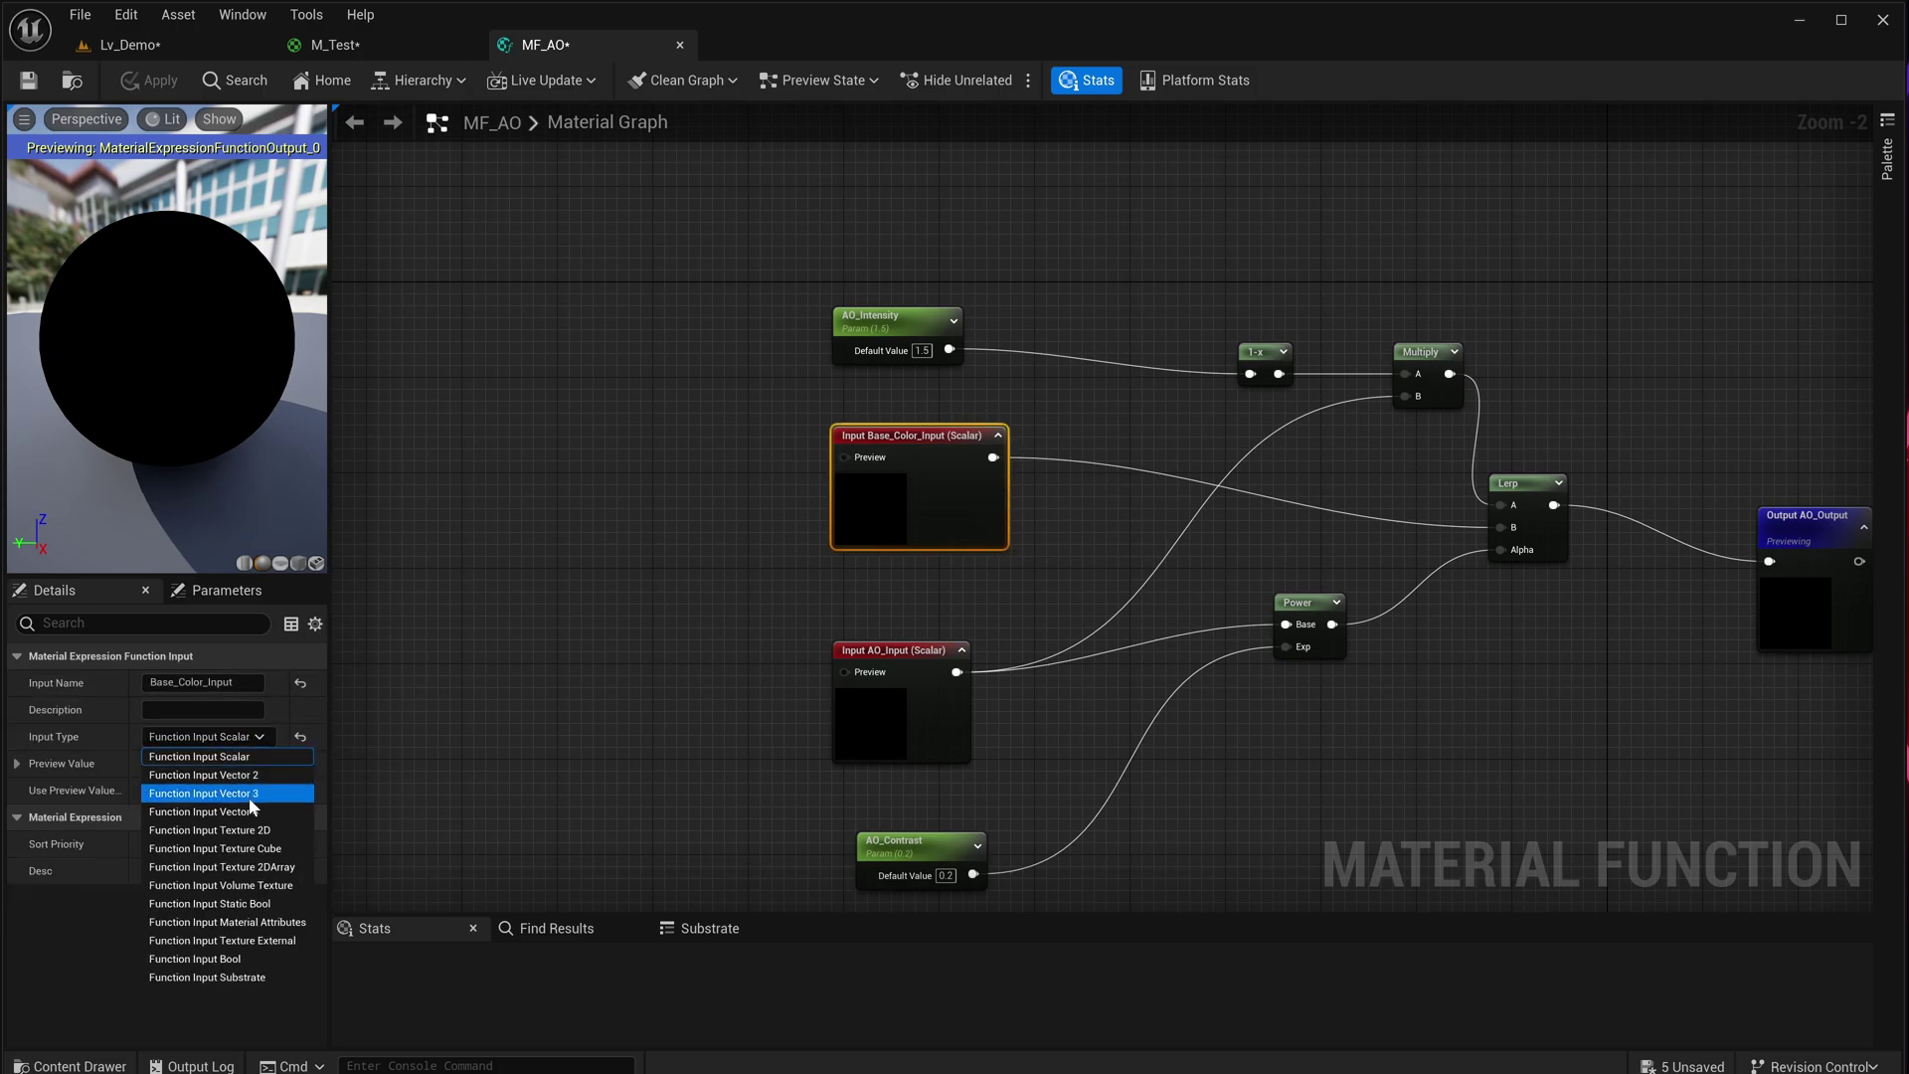
pyautogui.click(249, 793)
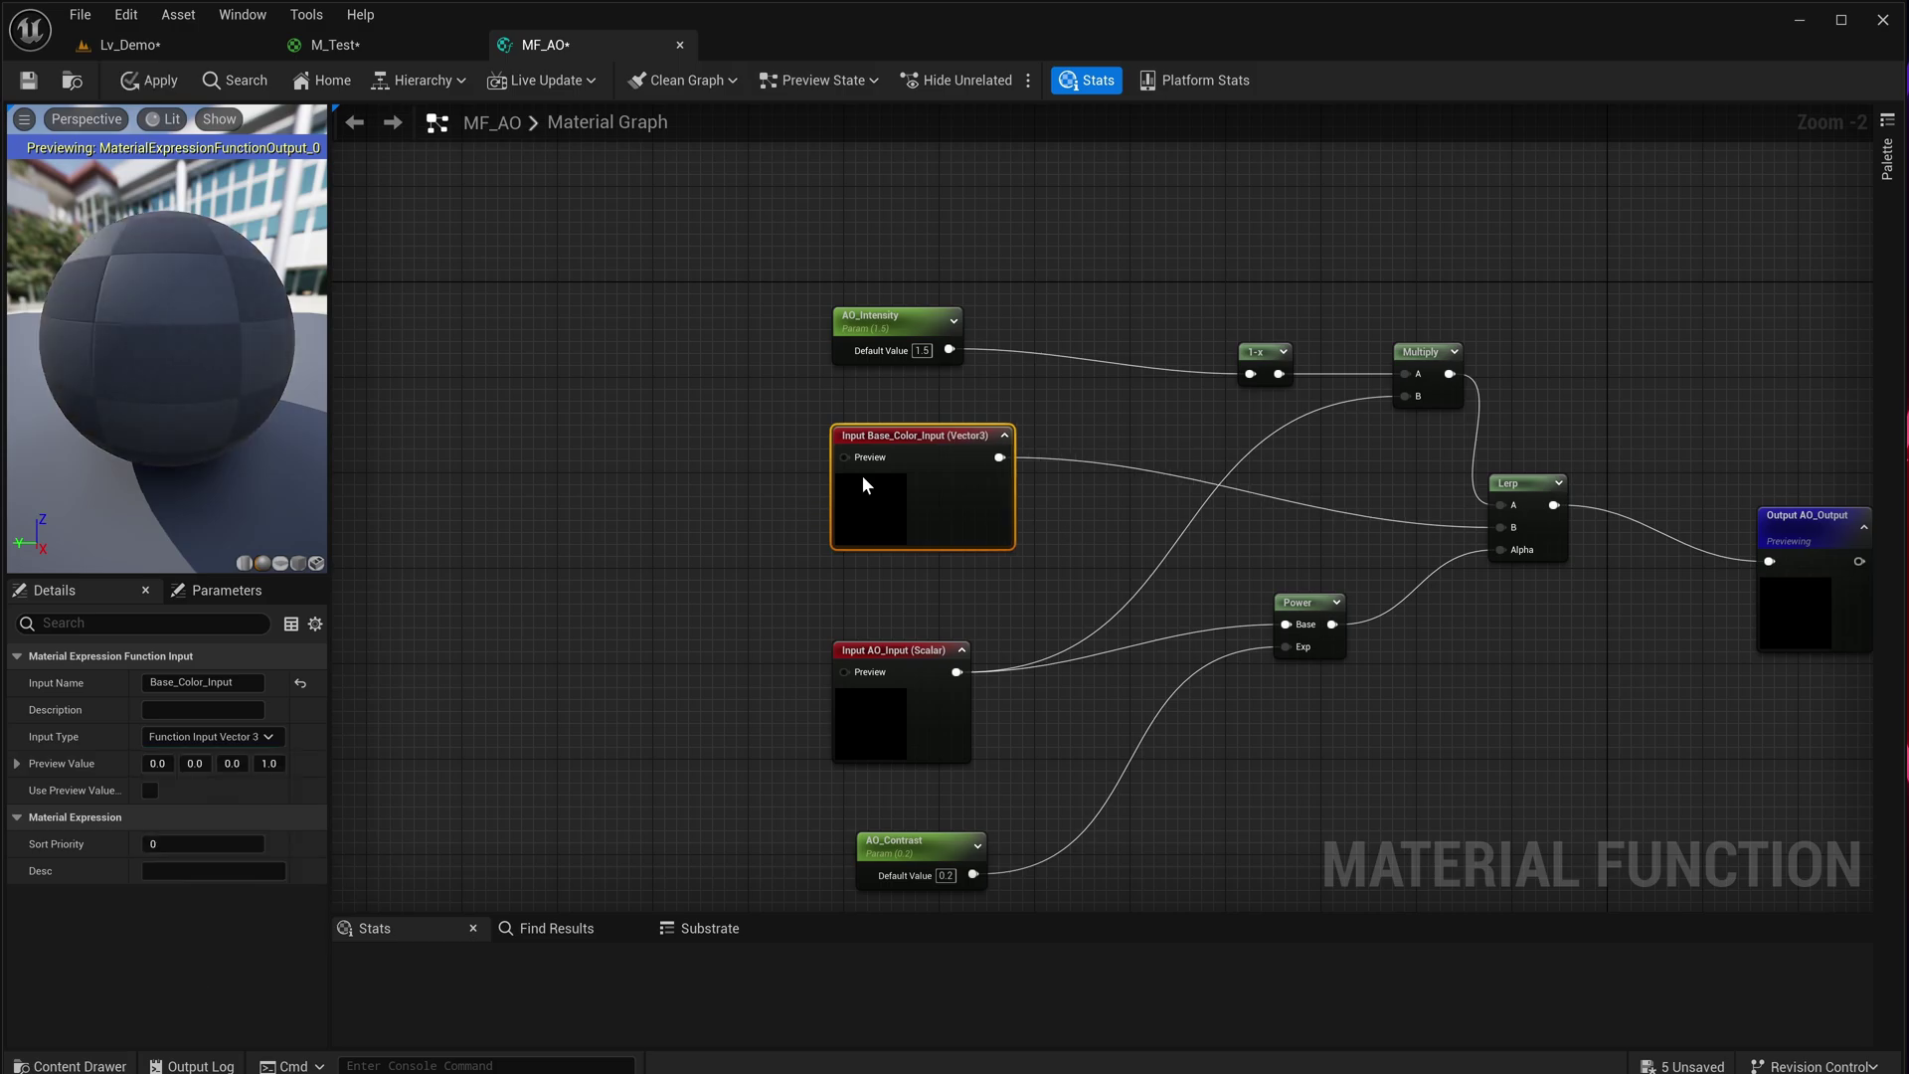
# - Copy the AO_Input node above the AO_Intensity parameter, rename the copy AO_Intensity and connect it to the 1-x node
pyautogui.click(939, 756)
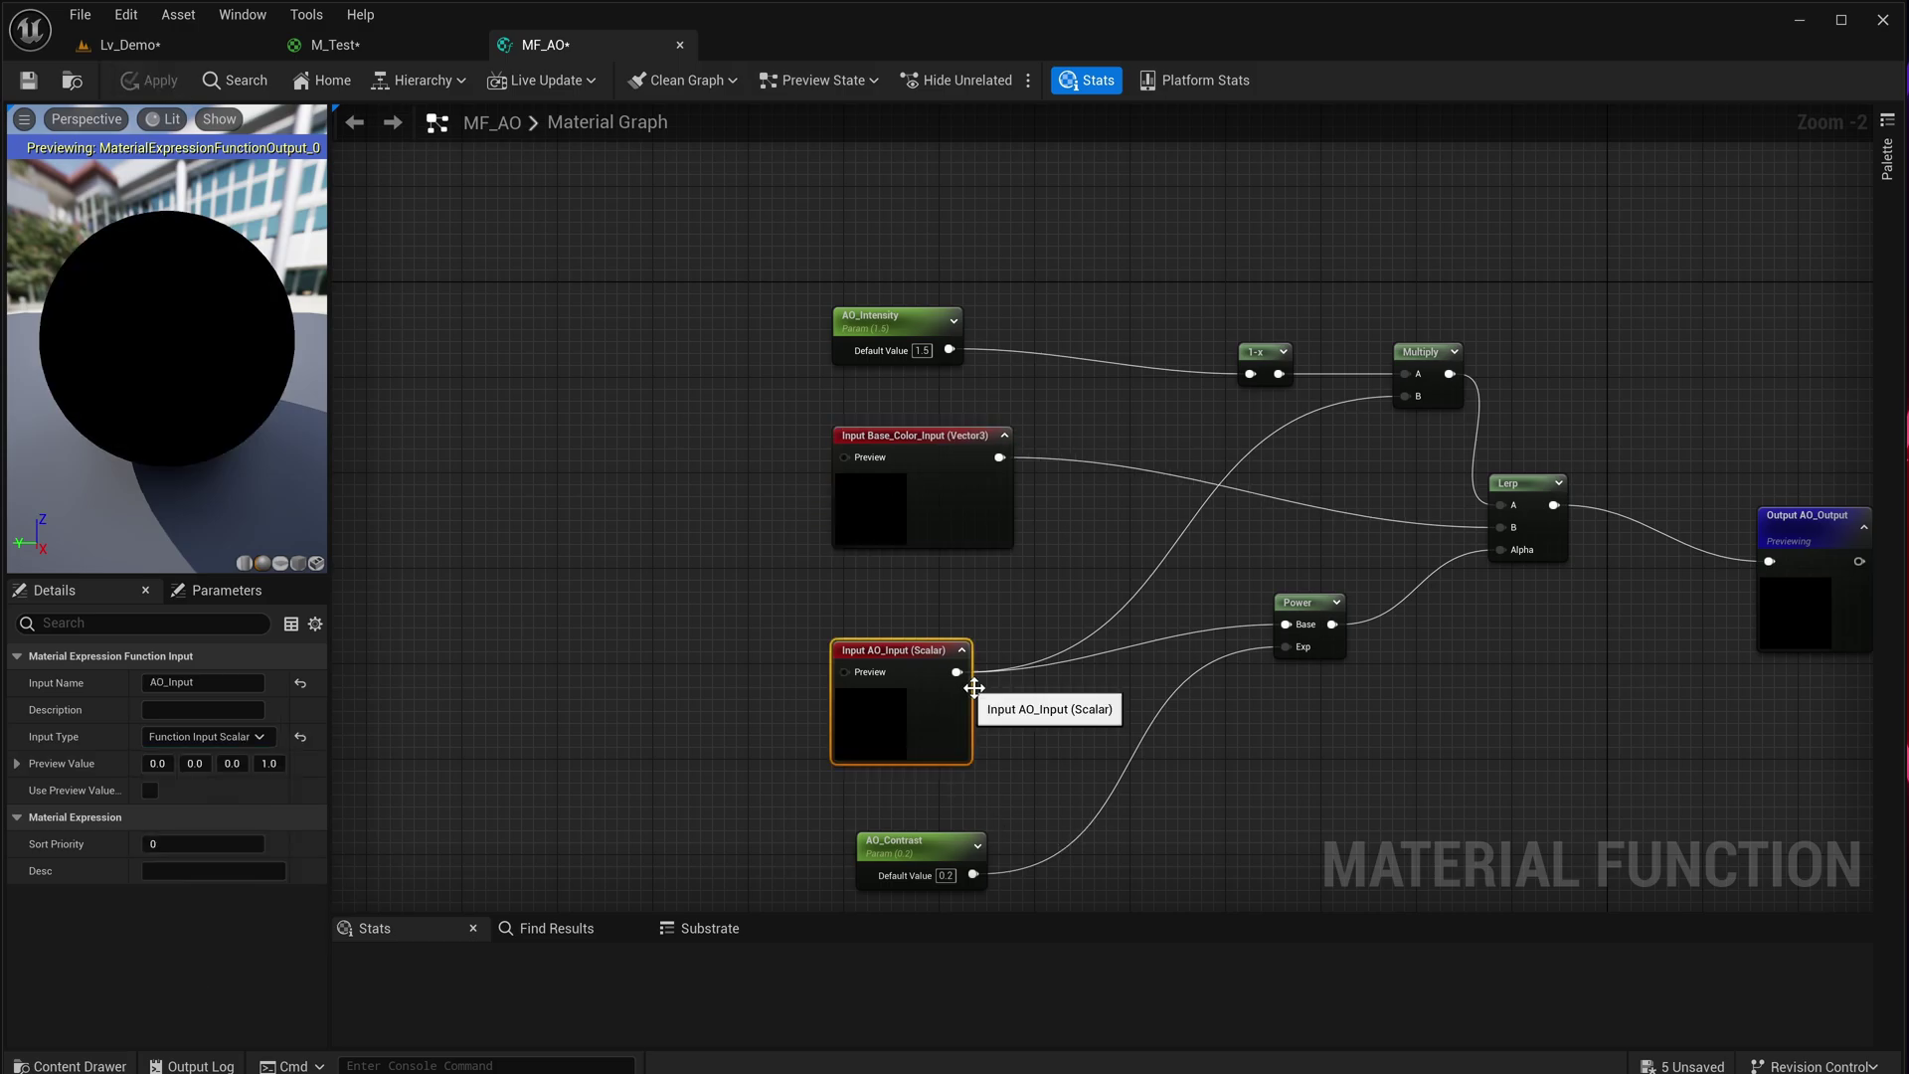
pyautogui.click(857, 213)
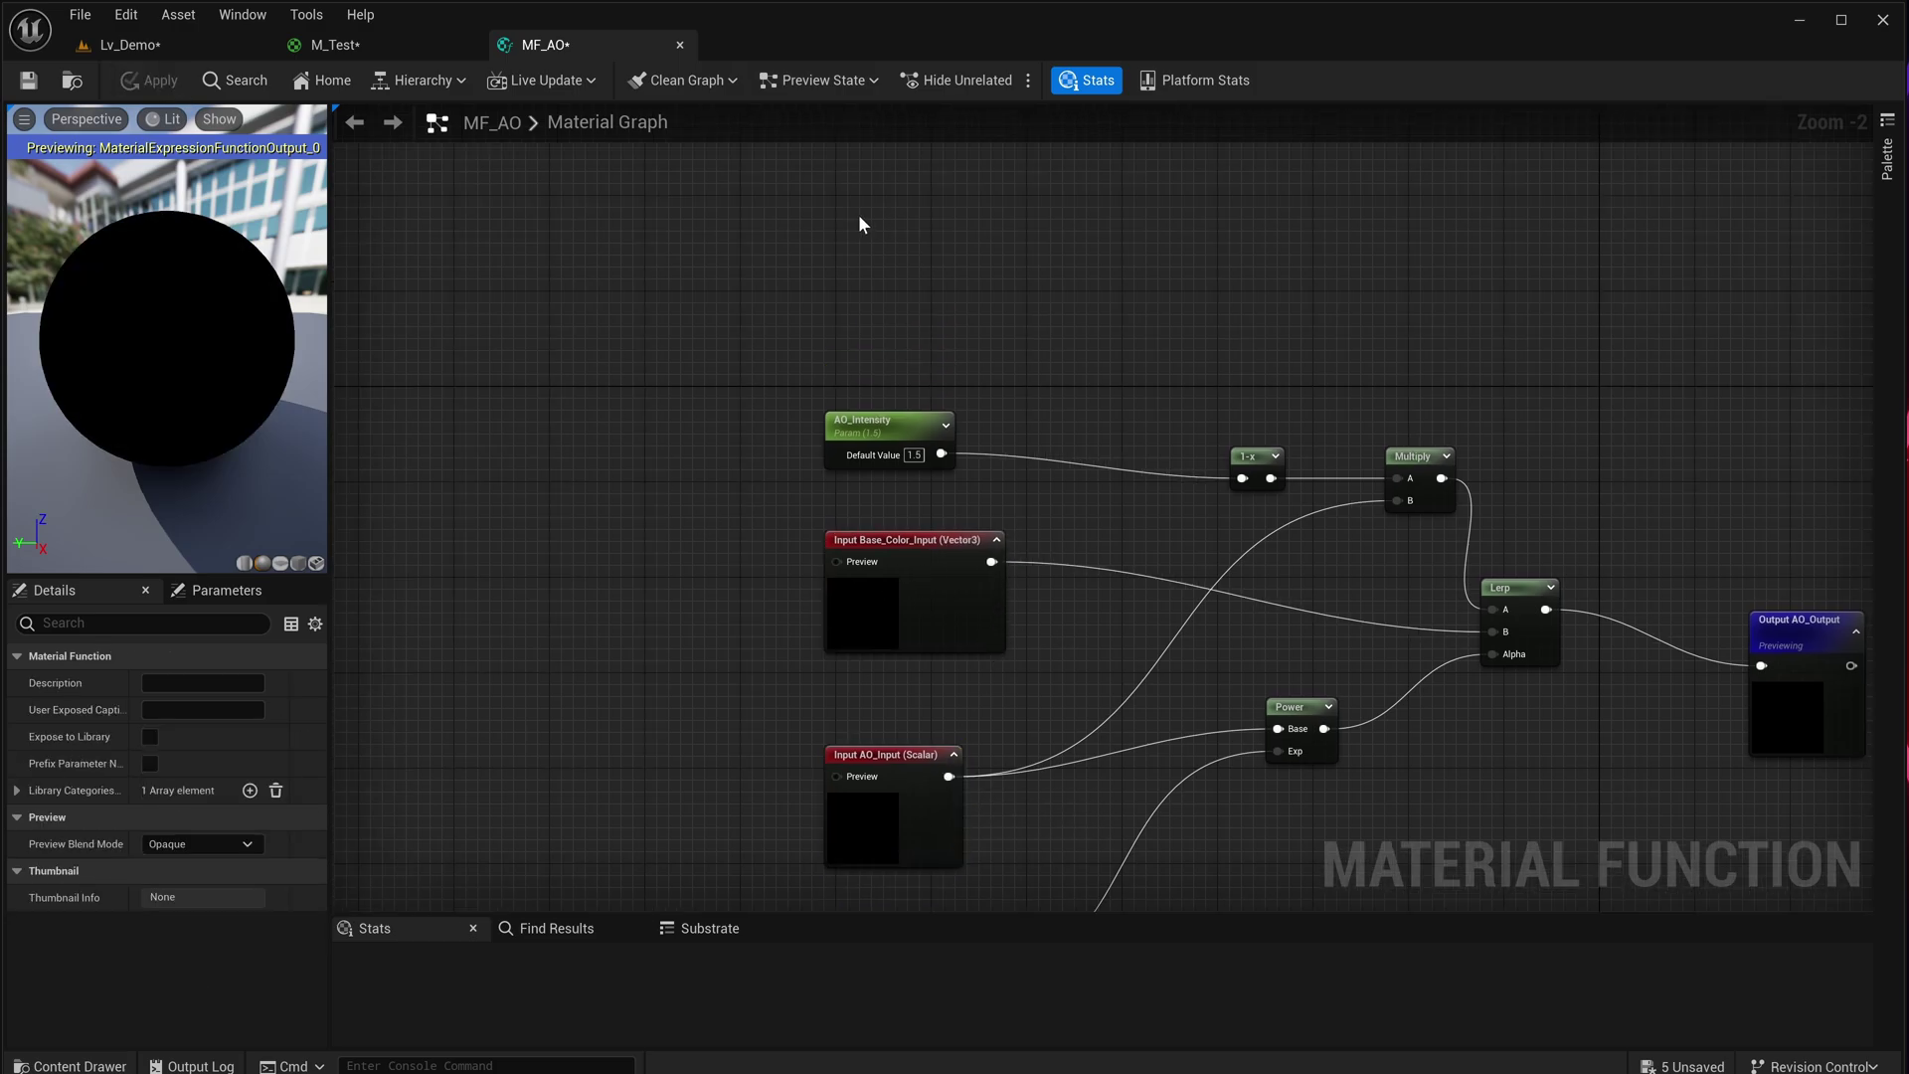
pyautogui.hotkey('ctrl', 'v')
pyautogui.click(854, 420)
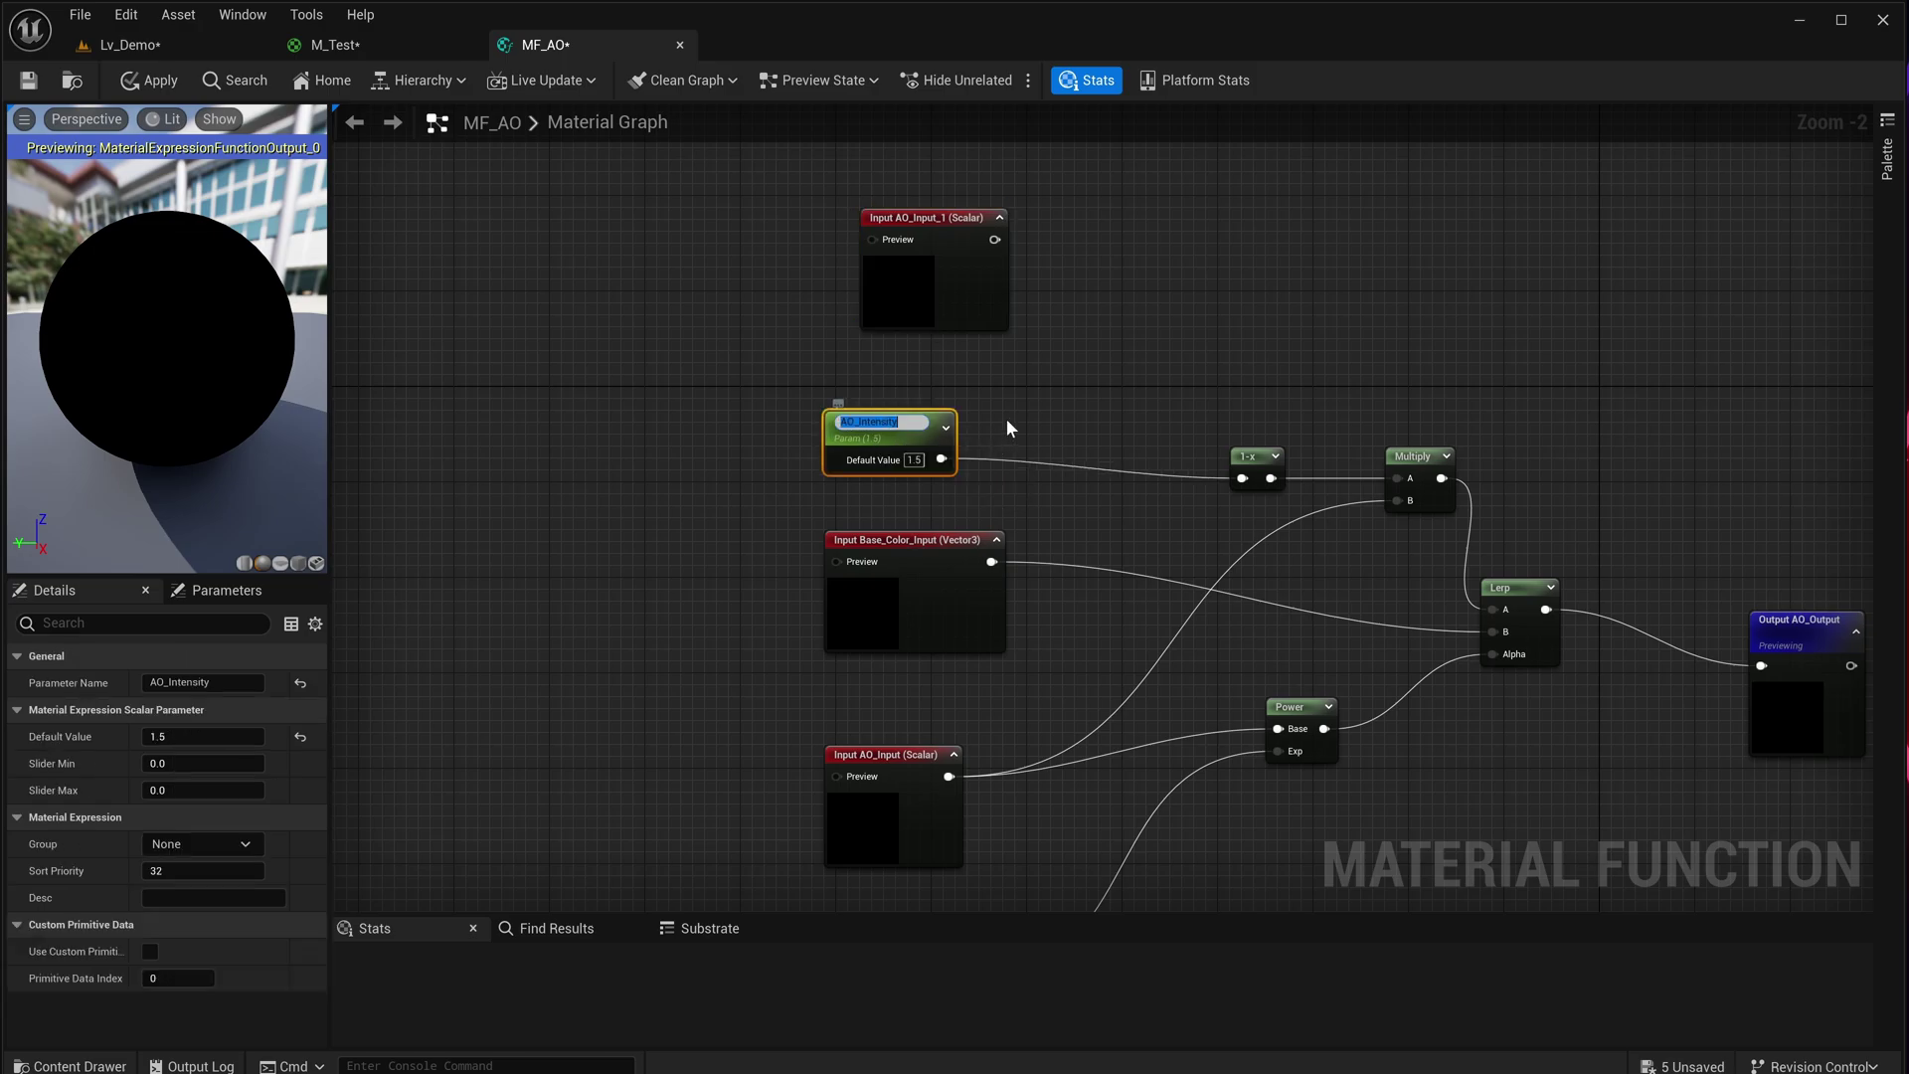
pyautogui.click(969, 287)
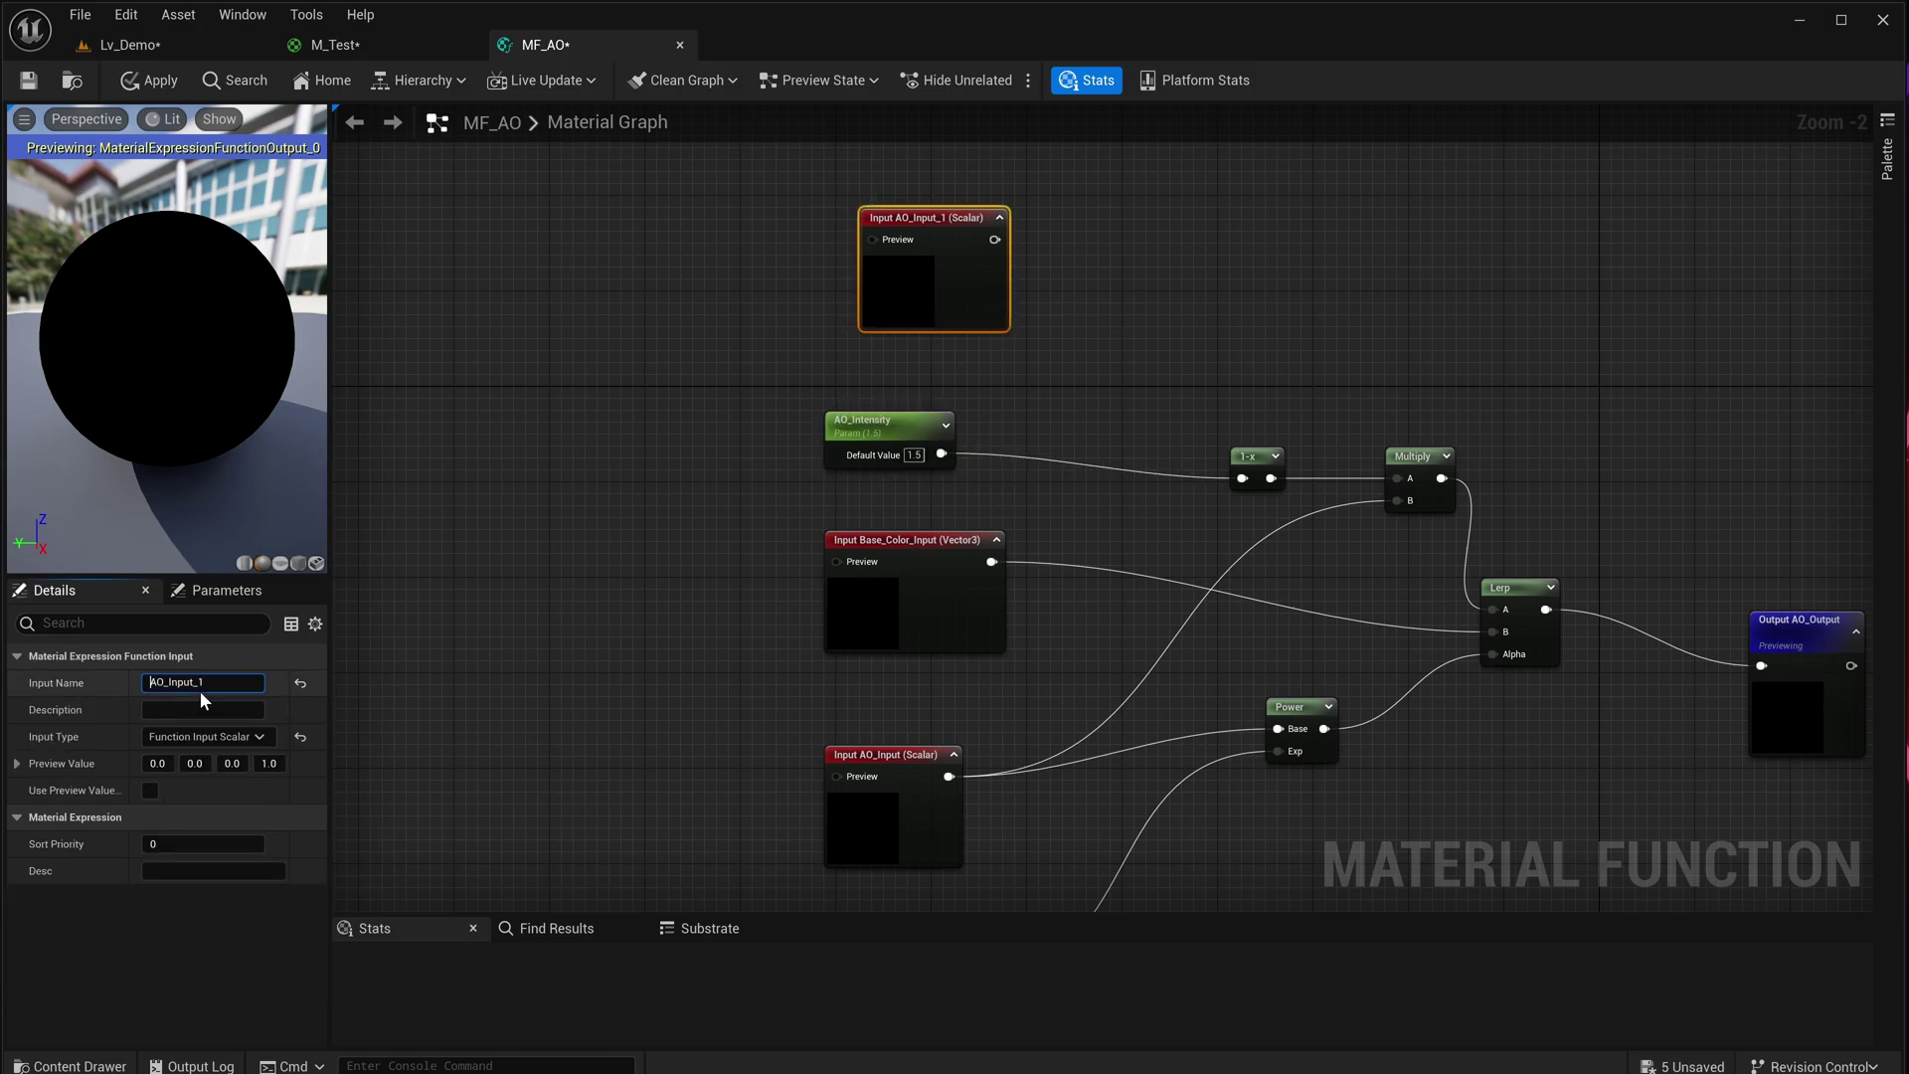
pyautogui.click(217, 688)
pyautogui.write('AO_Intensity')
pyautogui.click(1178, 407)
pyautogui.moveTo(1000, 239); pyautogui.dragTo(1242, 479)
# - Copy the AO_Intensity input below the AO_Contrast parameter as AO_Contrast, feed it into Power's Exp and apply the function's changes
pyautogui.moveTo(1095, 408); pyautogui.dragTo(1155, 111, button='right')
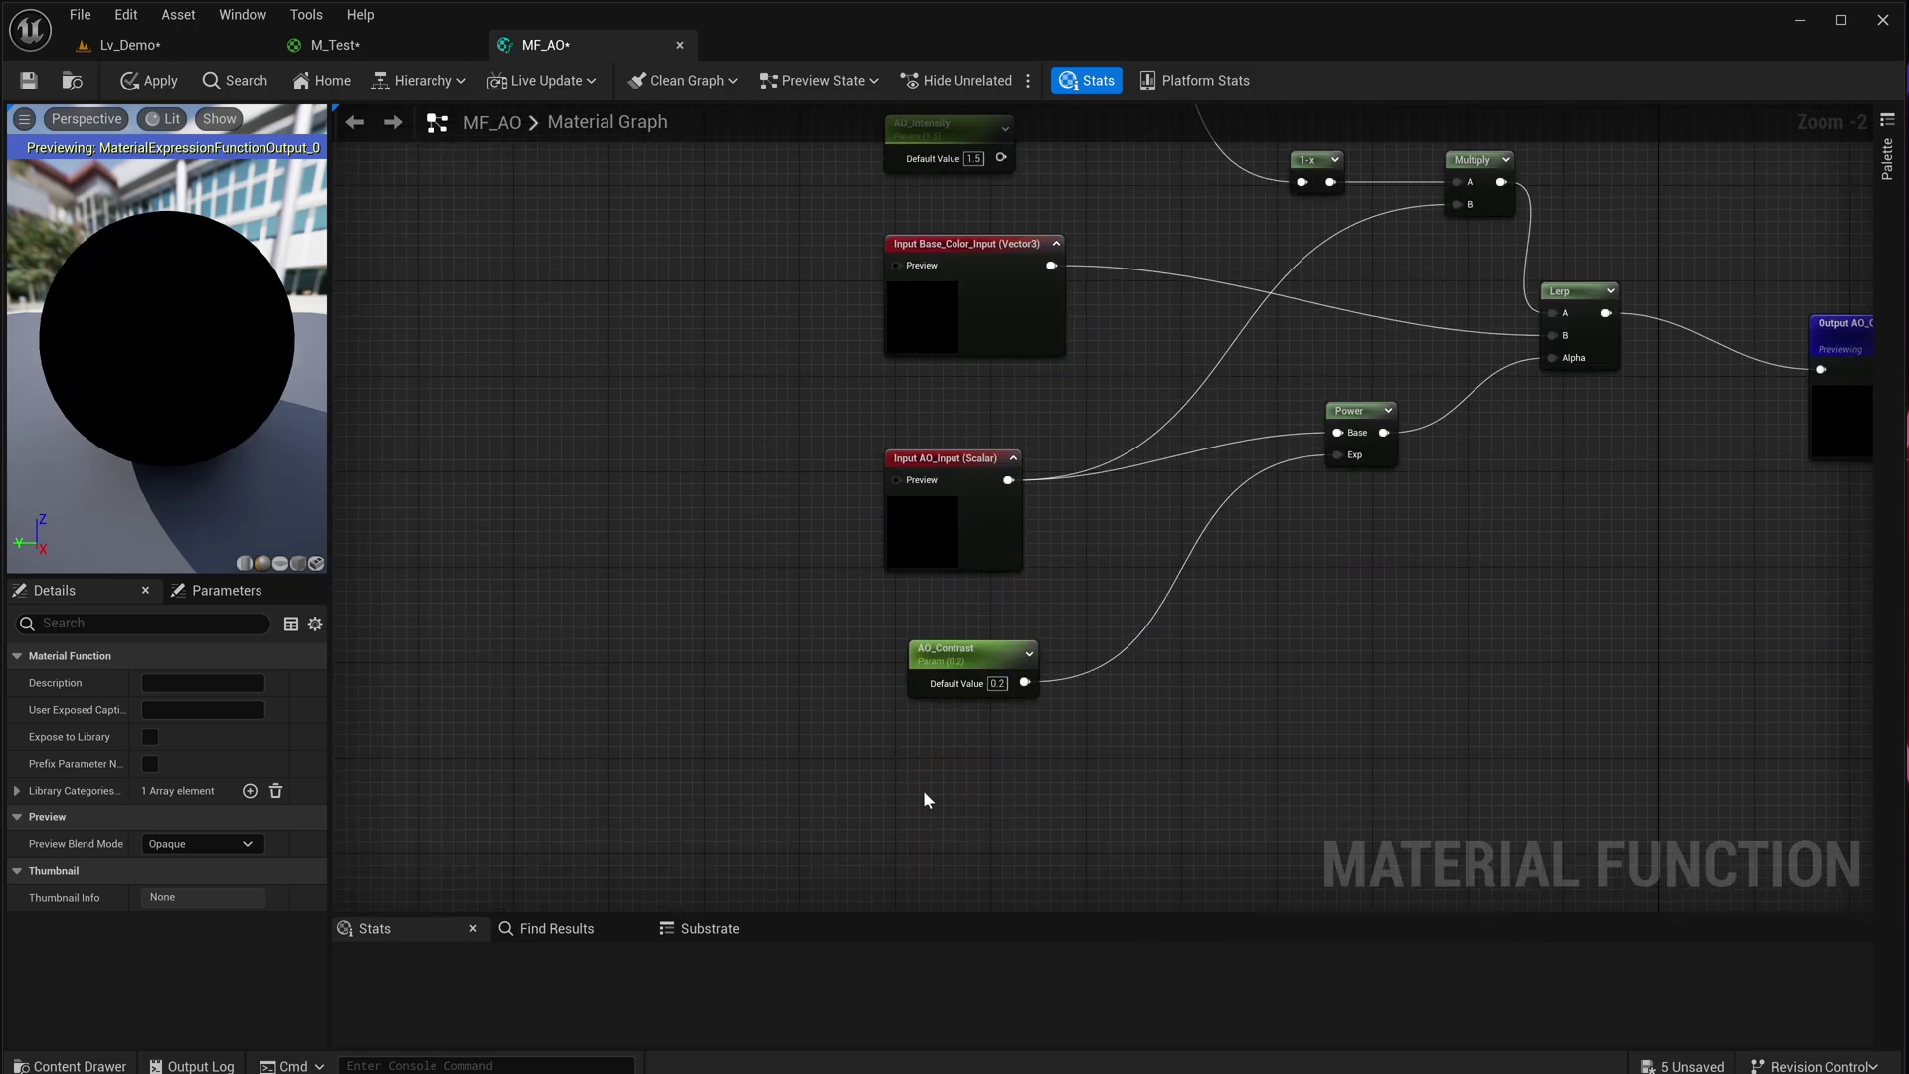
pyautogui.moveTo(998, 656); pyautogui.dragTo(927, 861, button='right')
pyautogui.click(958, 209)
pyautogui.moveTo(1172, 630); pyautogui.dragTo(1162, 338, button='right')
pyautogui.doubleClick(908, 585)
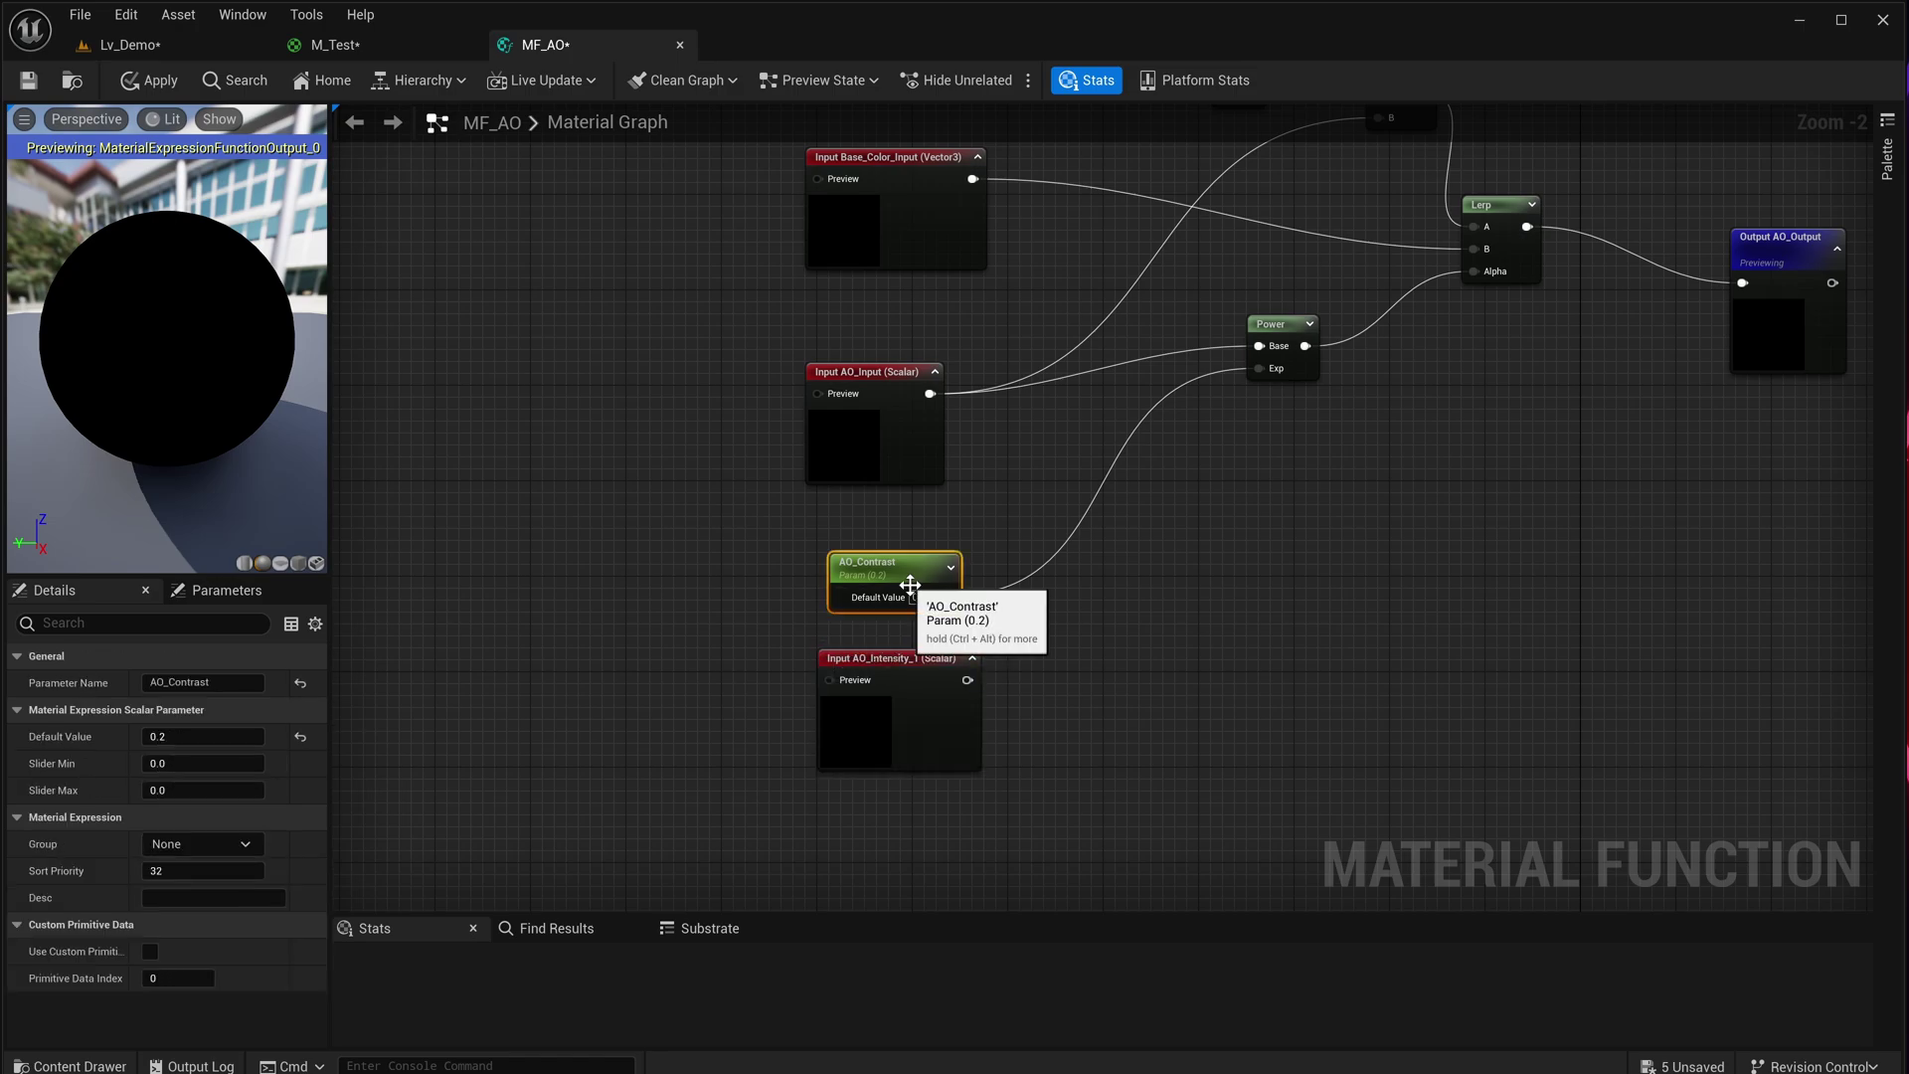
pyautogui.click(899, 724)
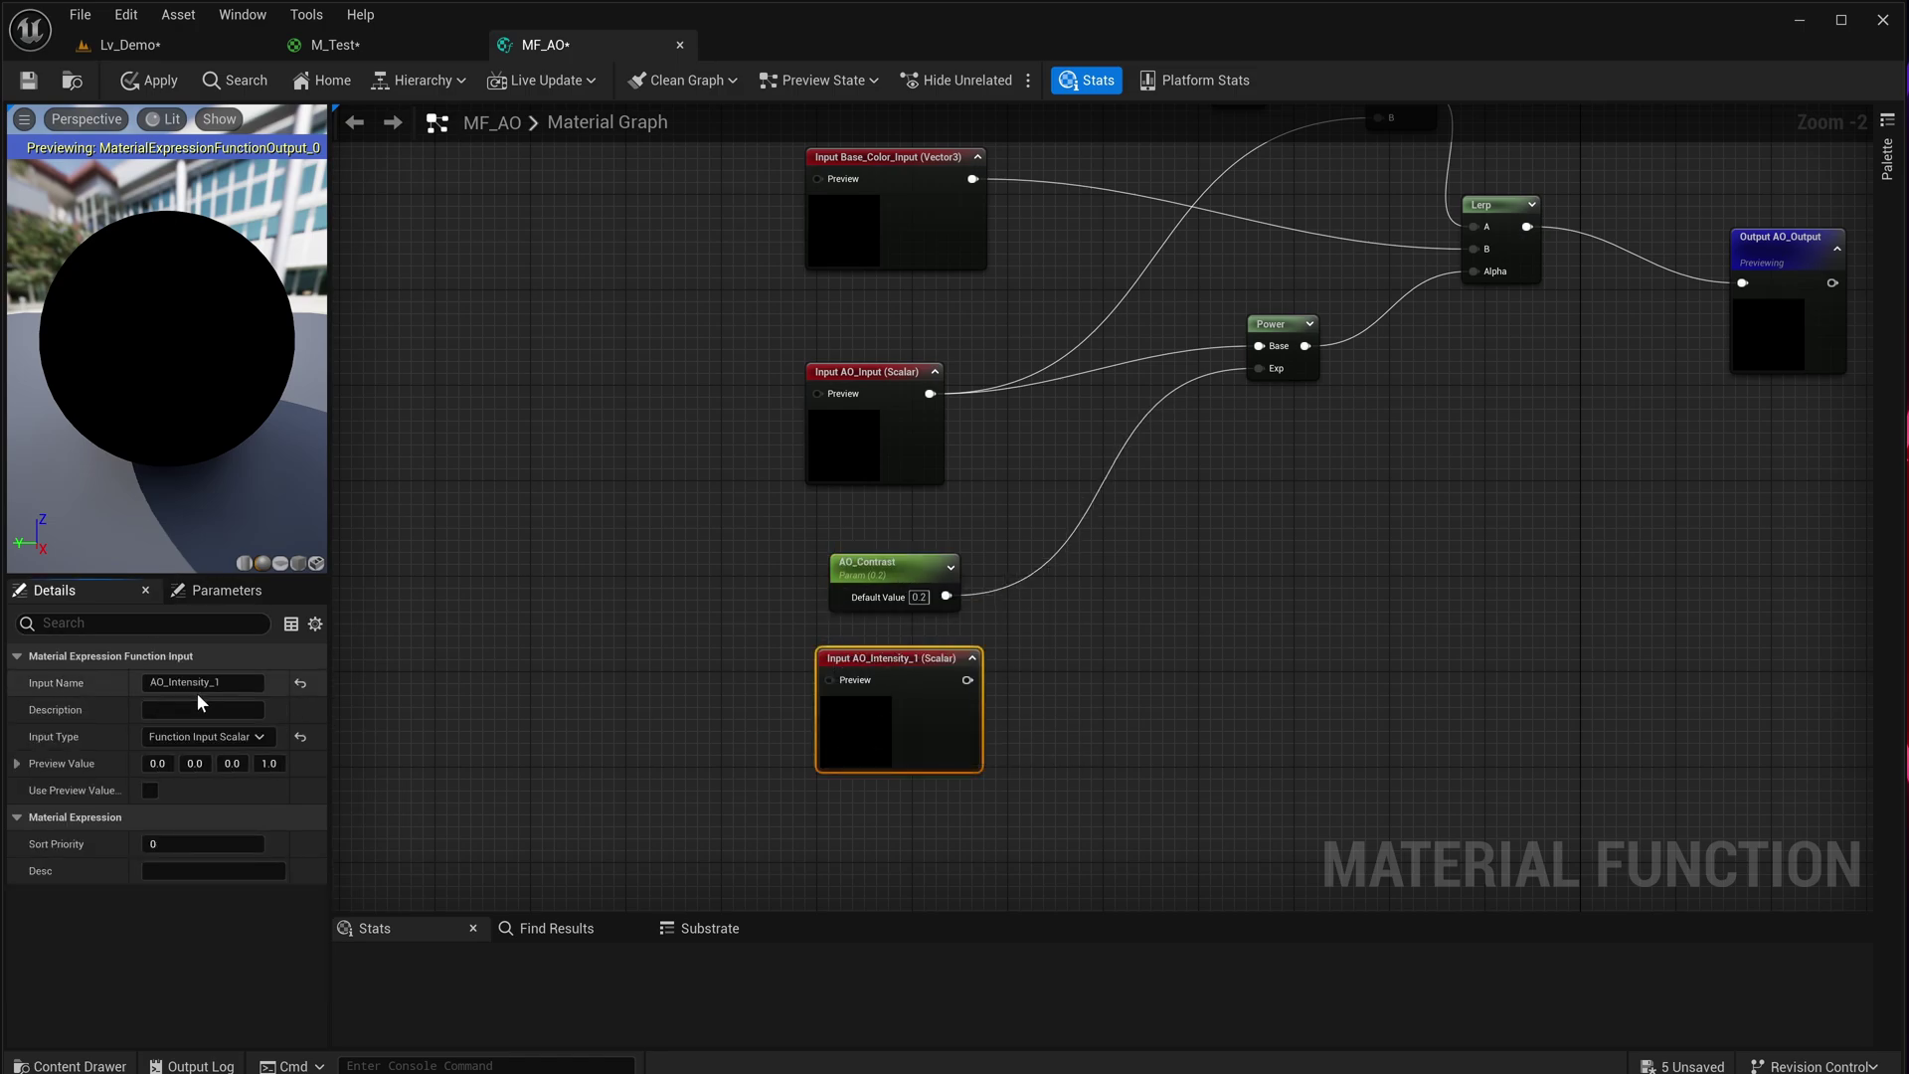
pyautogui.click(1027, 779)
pyautogui.moveTo(967, 681); pyautogui.dragTo(1259, 368)
pyautogui.click(174, 85)
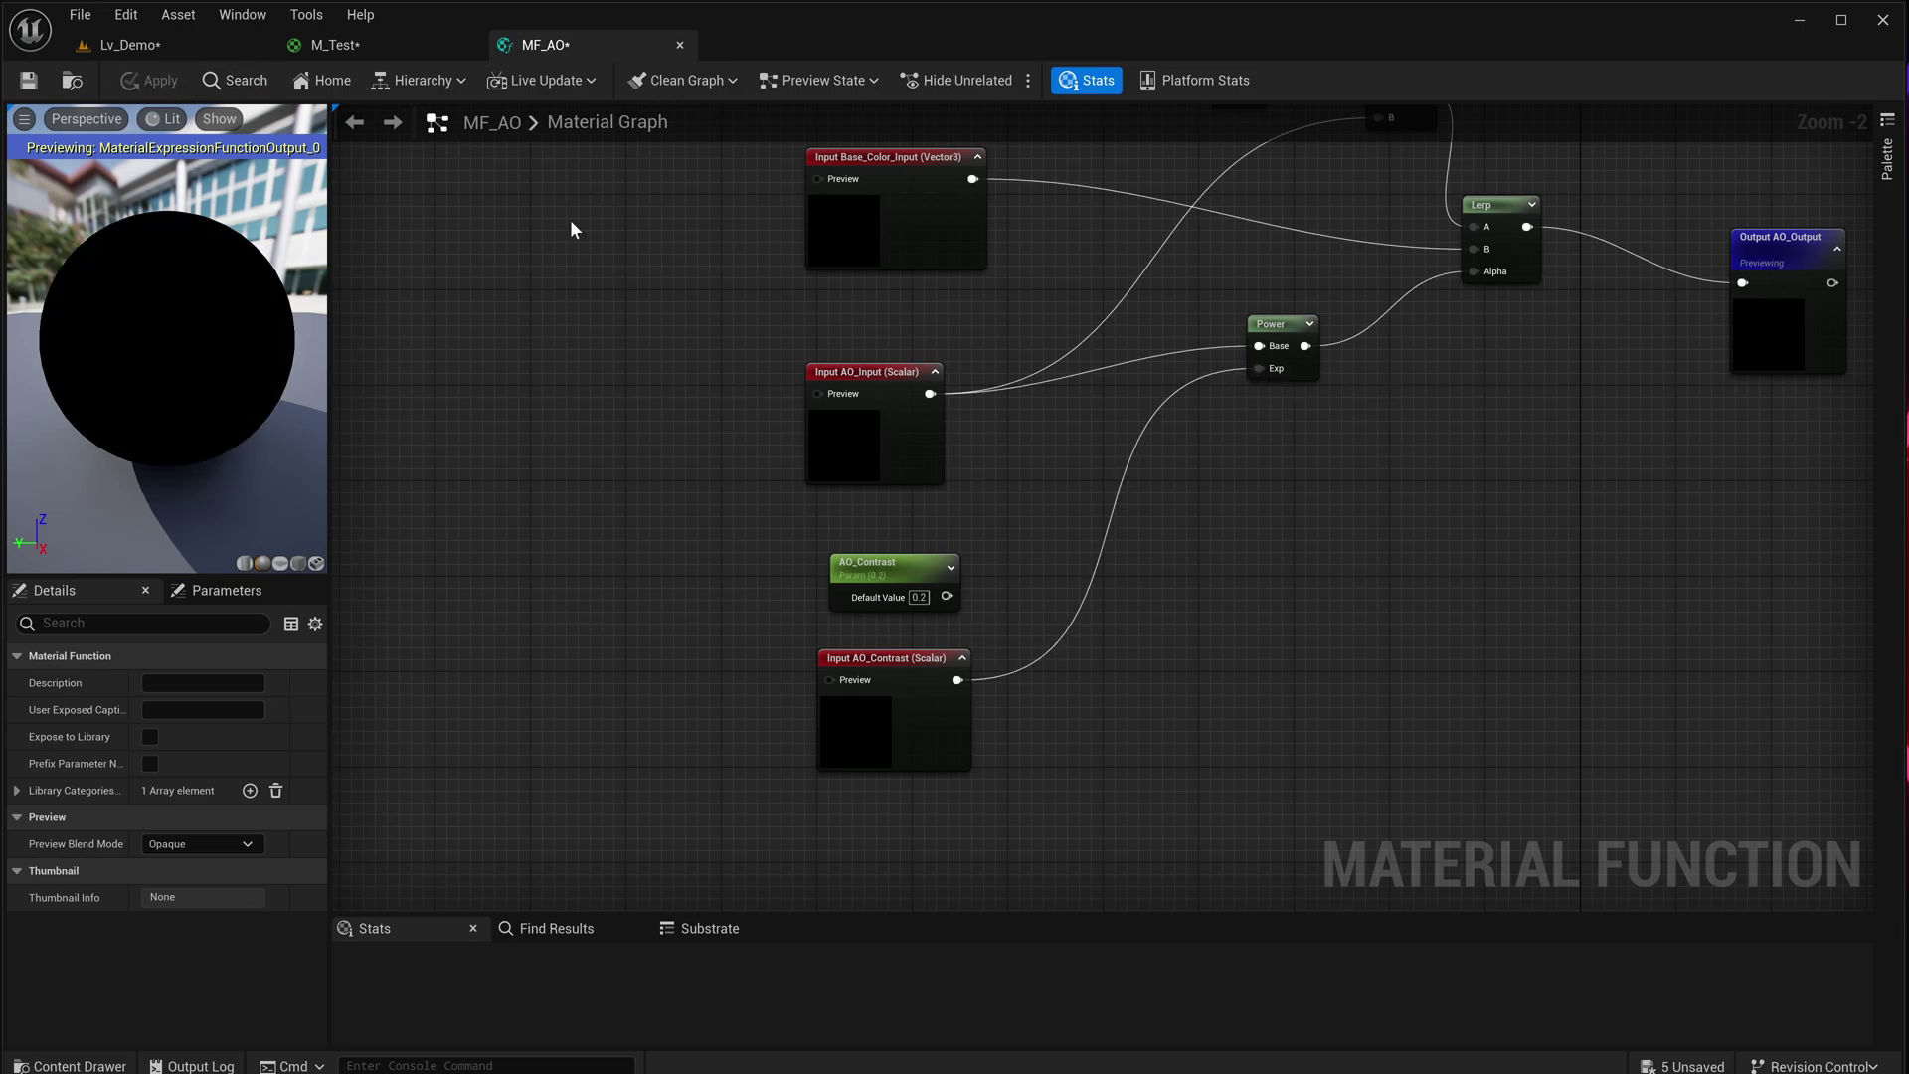
# - In M_Test, connect the AO_Intensity and AO_Contrast parameters to the matching inputs of the MF_AO node
pyautogui.click(392, 48)
pyautogui.moveTo(1096, 576); pyautogui.dragTo(1139, 576)
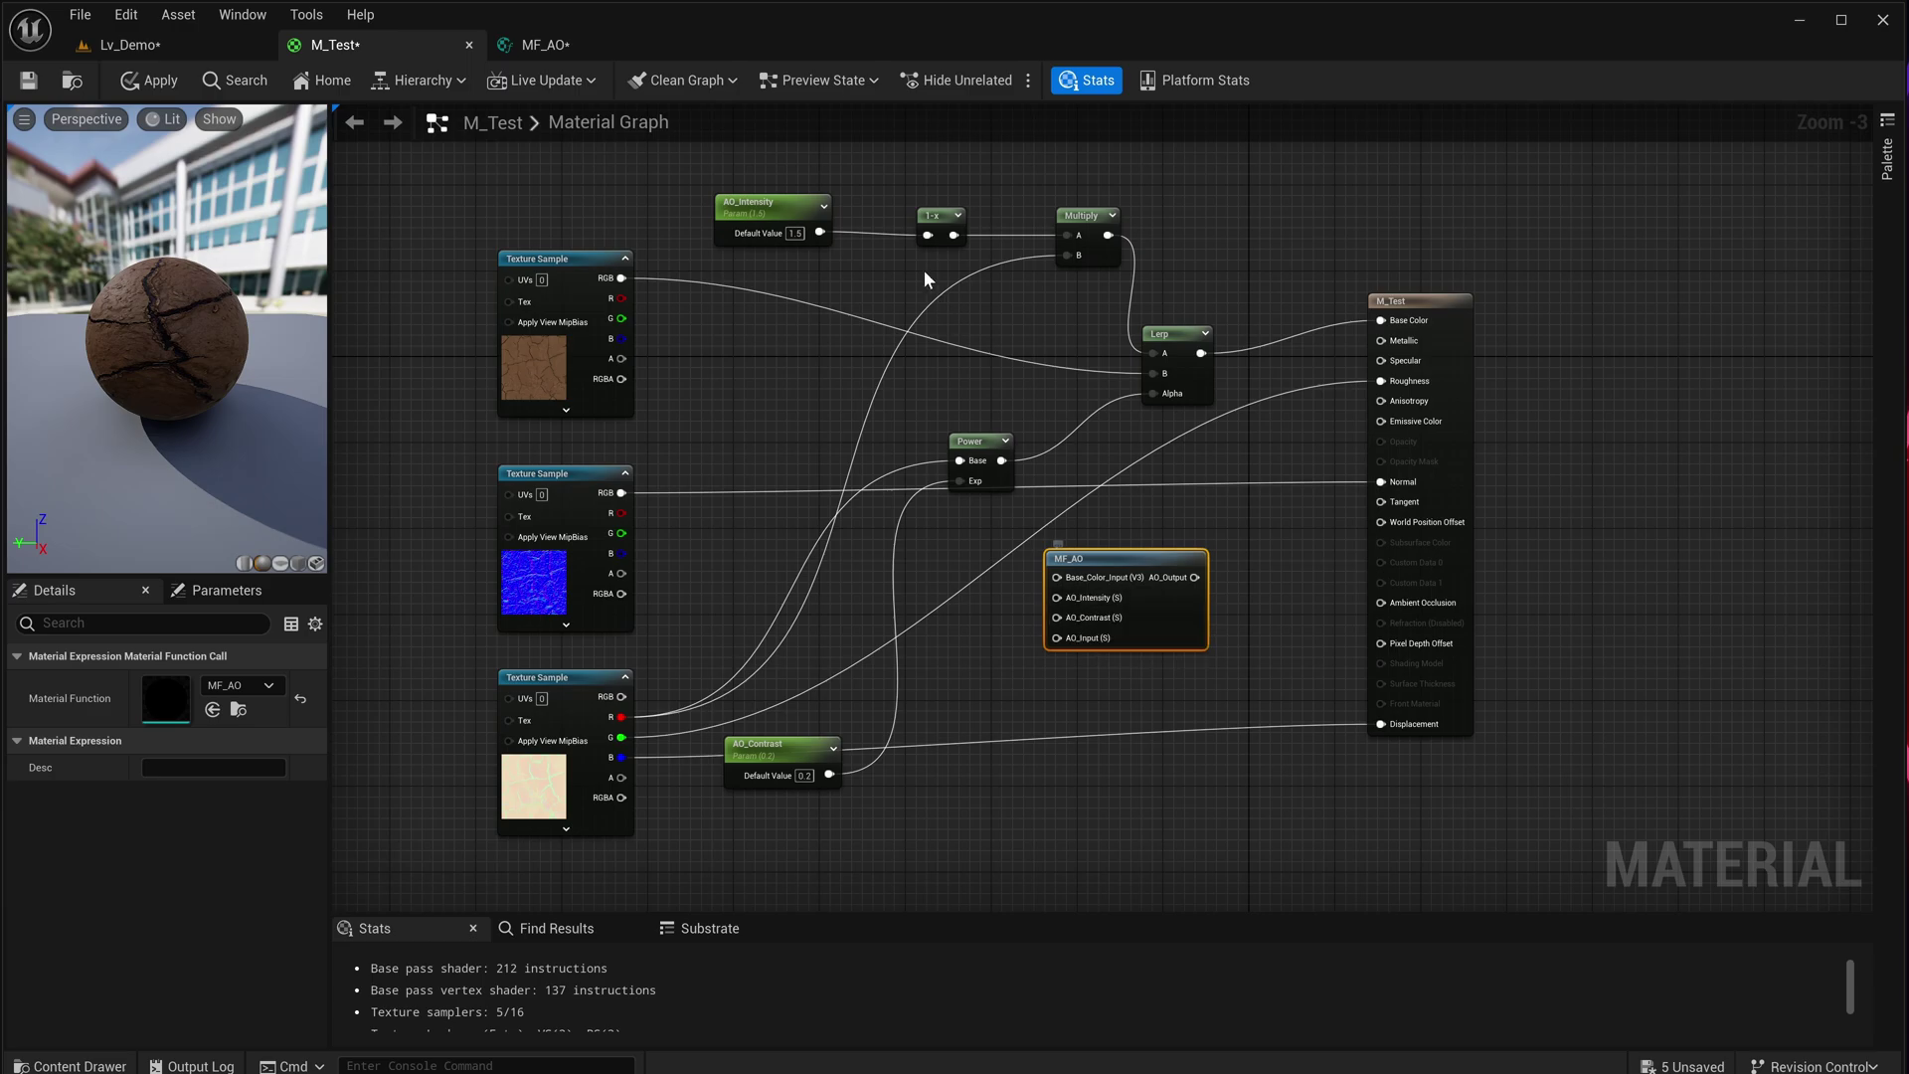
pyautogui.moveTo(819, 233); pyautogui.dragTo(1057, 598)
pyautogui.moveTo(830, 775); pyautogui.dragTo(1058, 618)
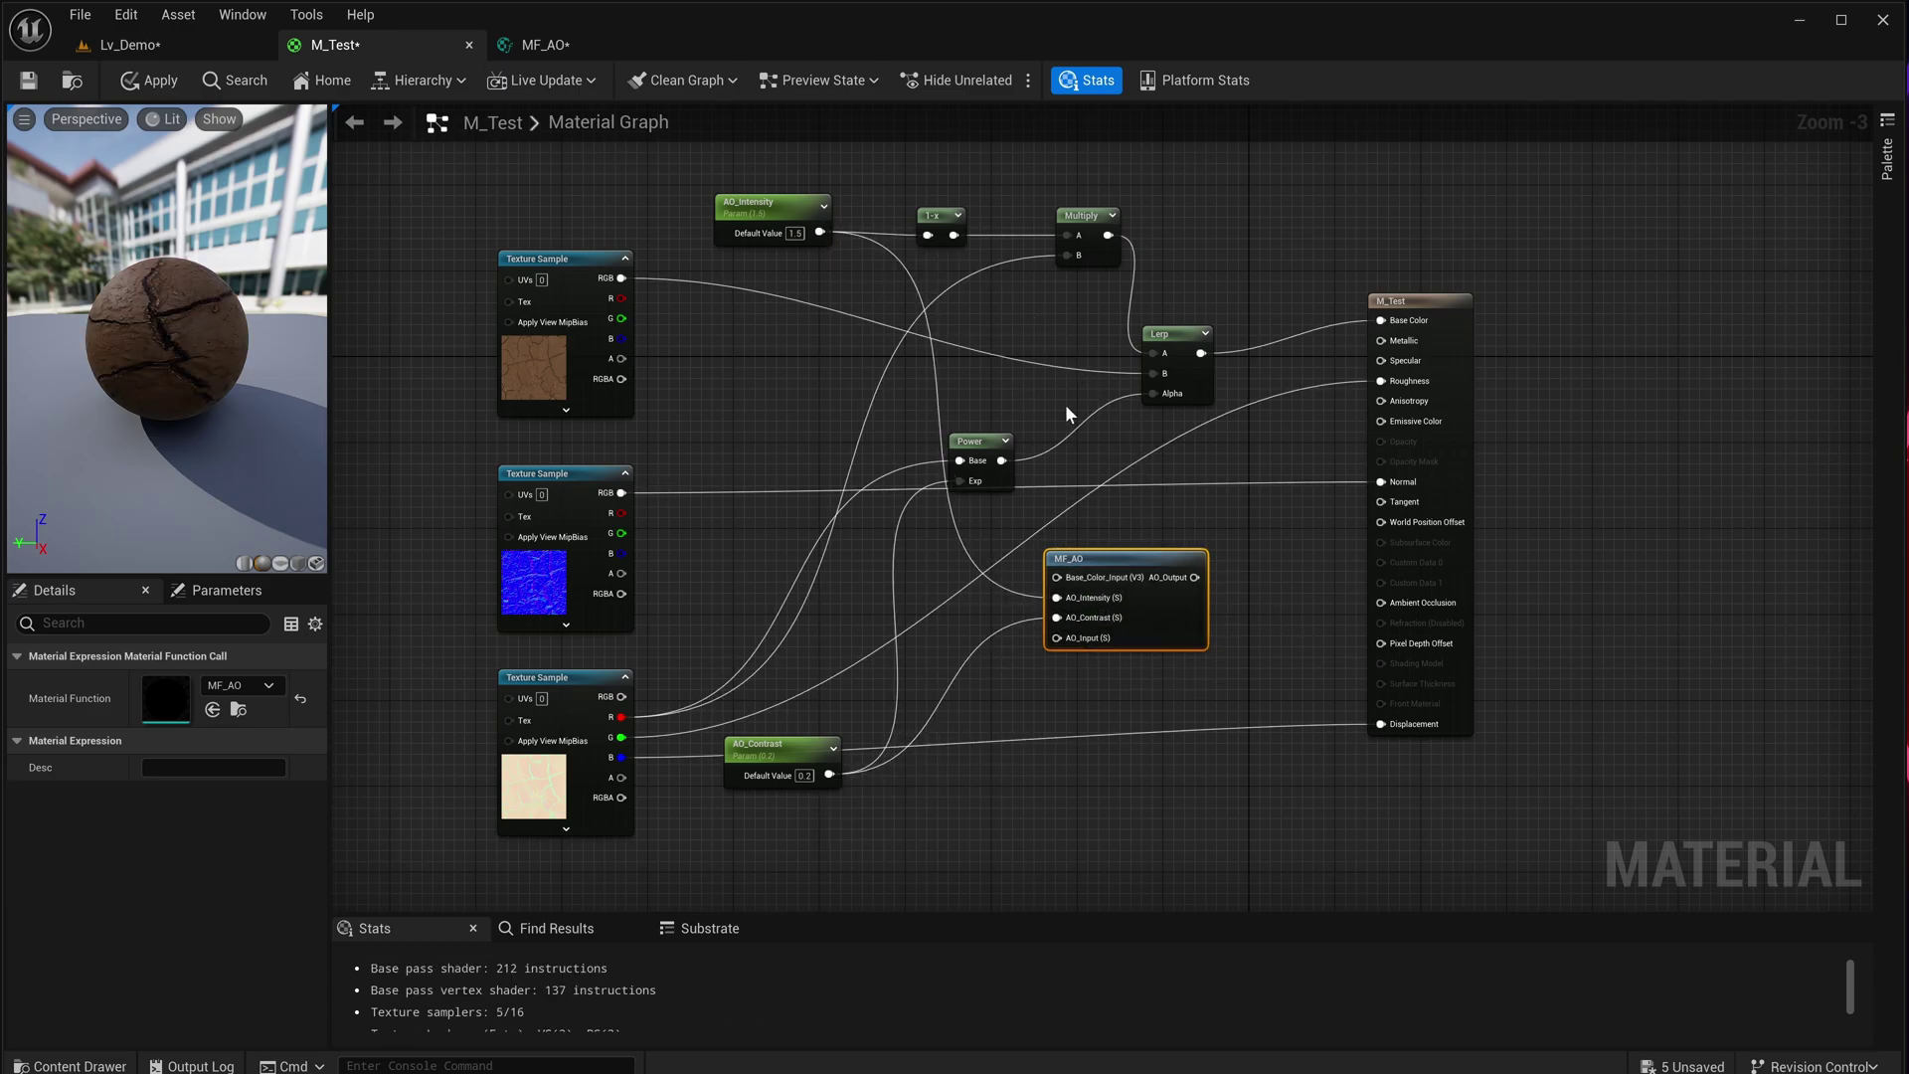
# - Connect the brown texture's RGB to Base_Color_Input, the mask texture's R to AO_Input, and AO_Output to the material's Base Color
pyautogui.moveTo(623, 278); pyautogui.dragTo(1057, 577)
pyautogui.moveTo(622, 717); pyautogui.dragTo(1056, 638)
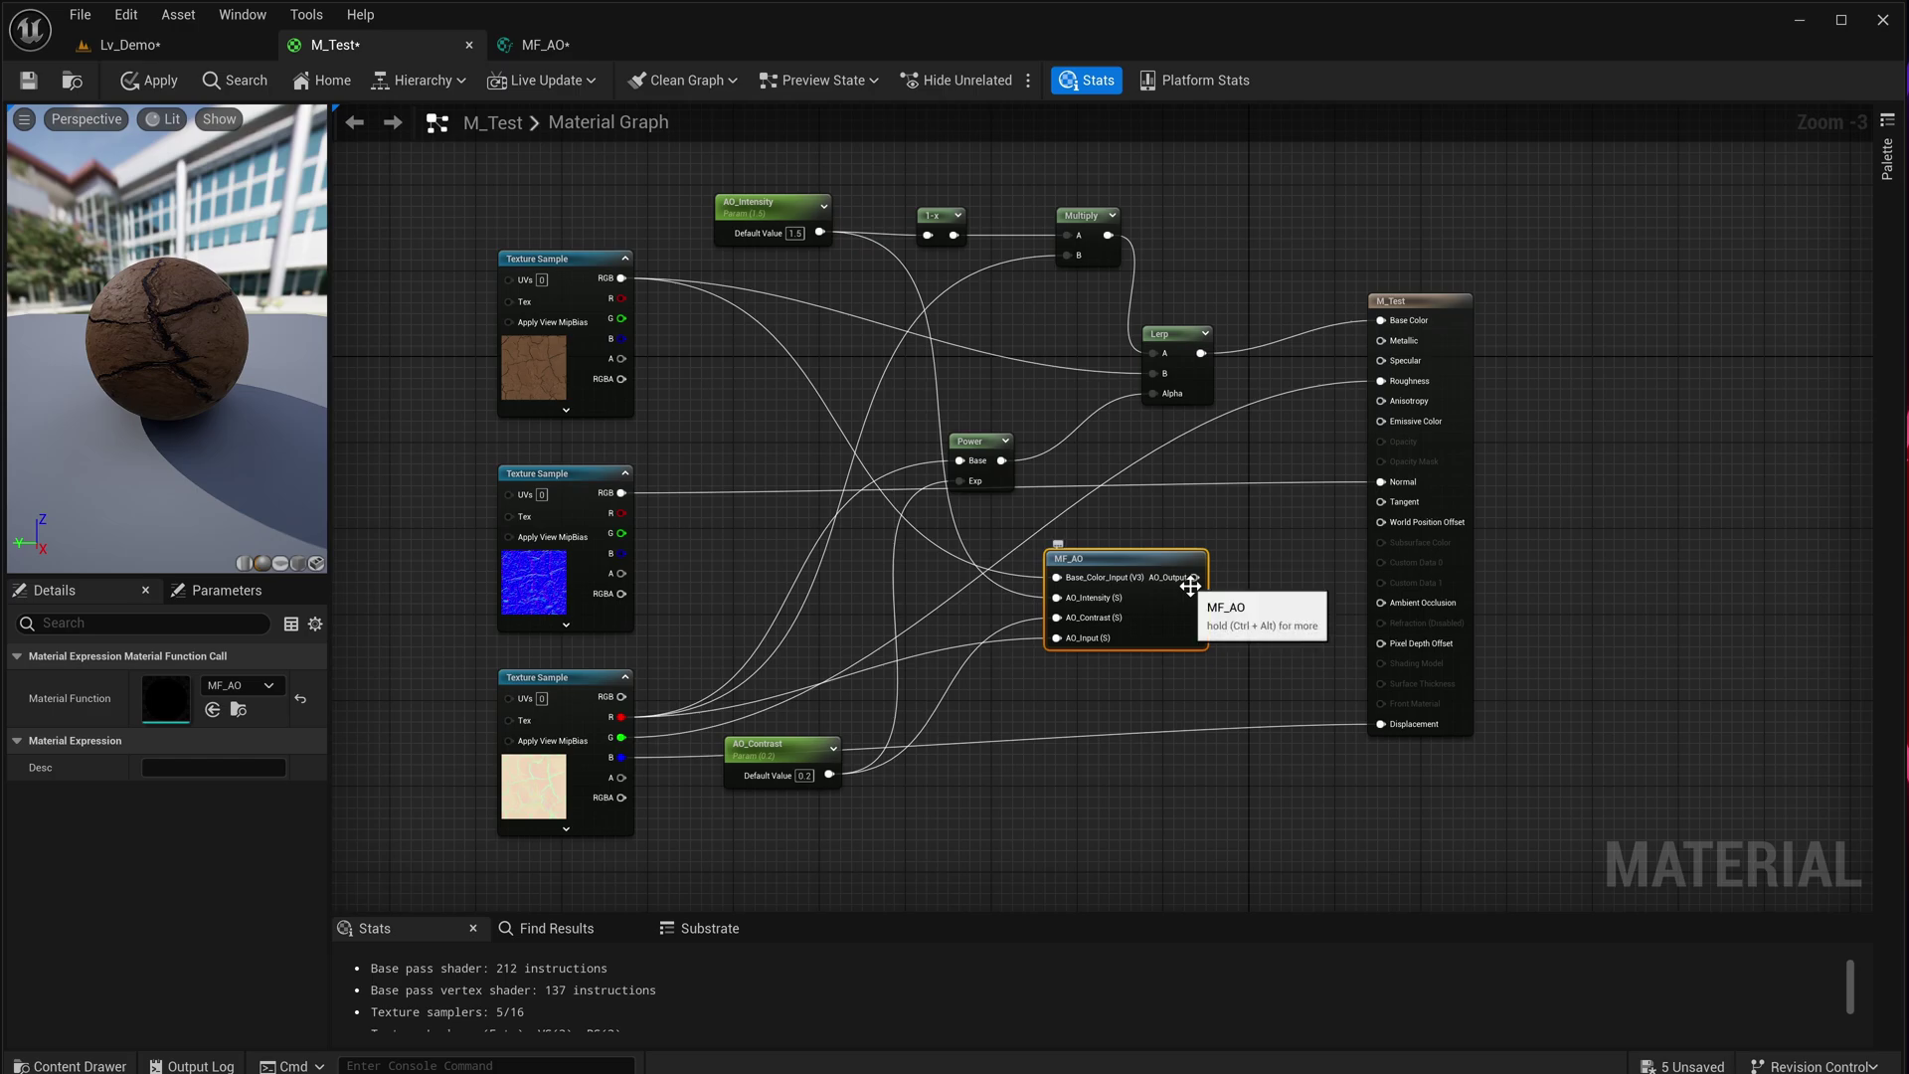
pyautogui.moveTo(1194, 577); pyautogui.dragTo(1380, 320)
# - Delete the old 1-x, Multiply, Lerp and Power nodes from M_Test's graph, keeping both parameters
pyautogui.moveTo(1243, 179); pyautogui.dragTo(748, 494)
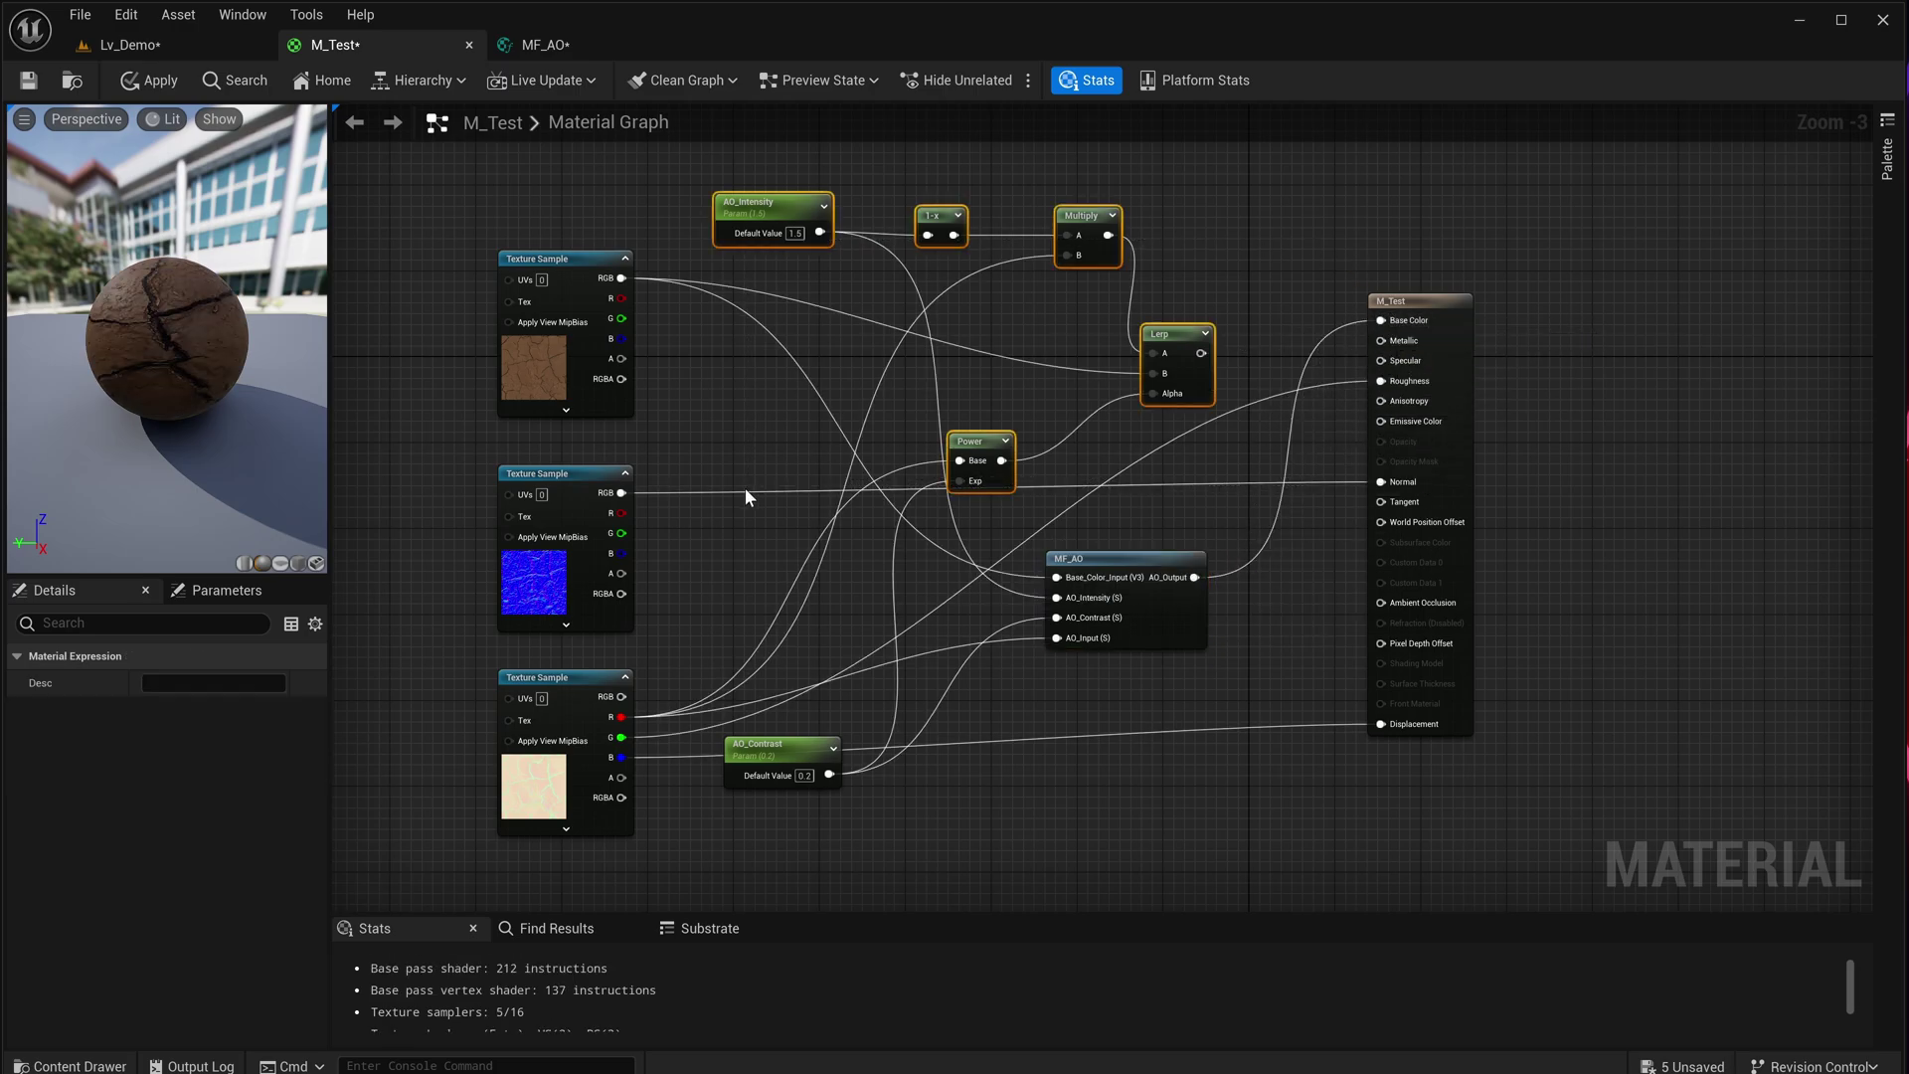
pyautogui.moveTo(1240, 224); pyautogui.dragTo(909, 472)
pyautogui.press('Delete')
# - Move the MF_AO node up into the gap between the AO_Intensity parameter and the material's Base Color input
pyautogui.moveTo(950, 479); pyautogui.dragTo(1044, 383, button='right')
pyautogui.moveTo(1142, 494); pyautogui.dragTo(1129, 341)
pyautogui.moveTo(1197, 448); pyautogui.dragTo(1129, 545, button='right')
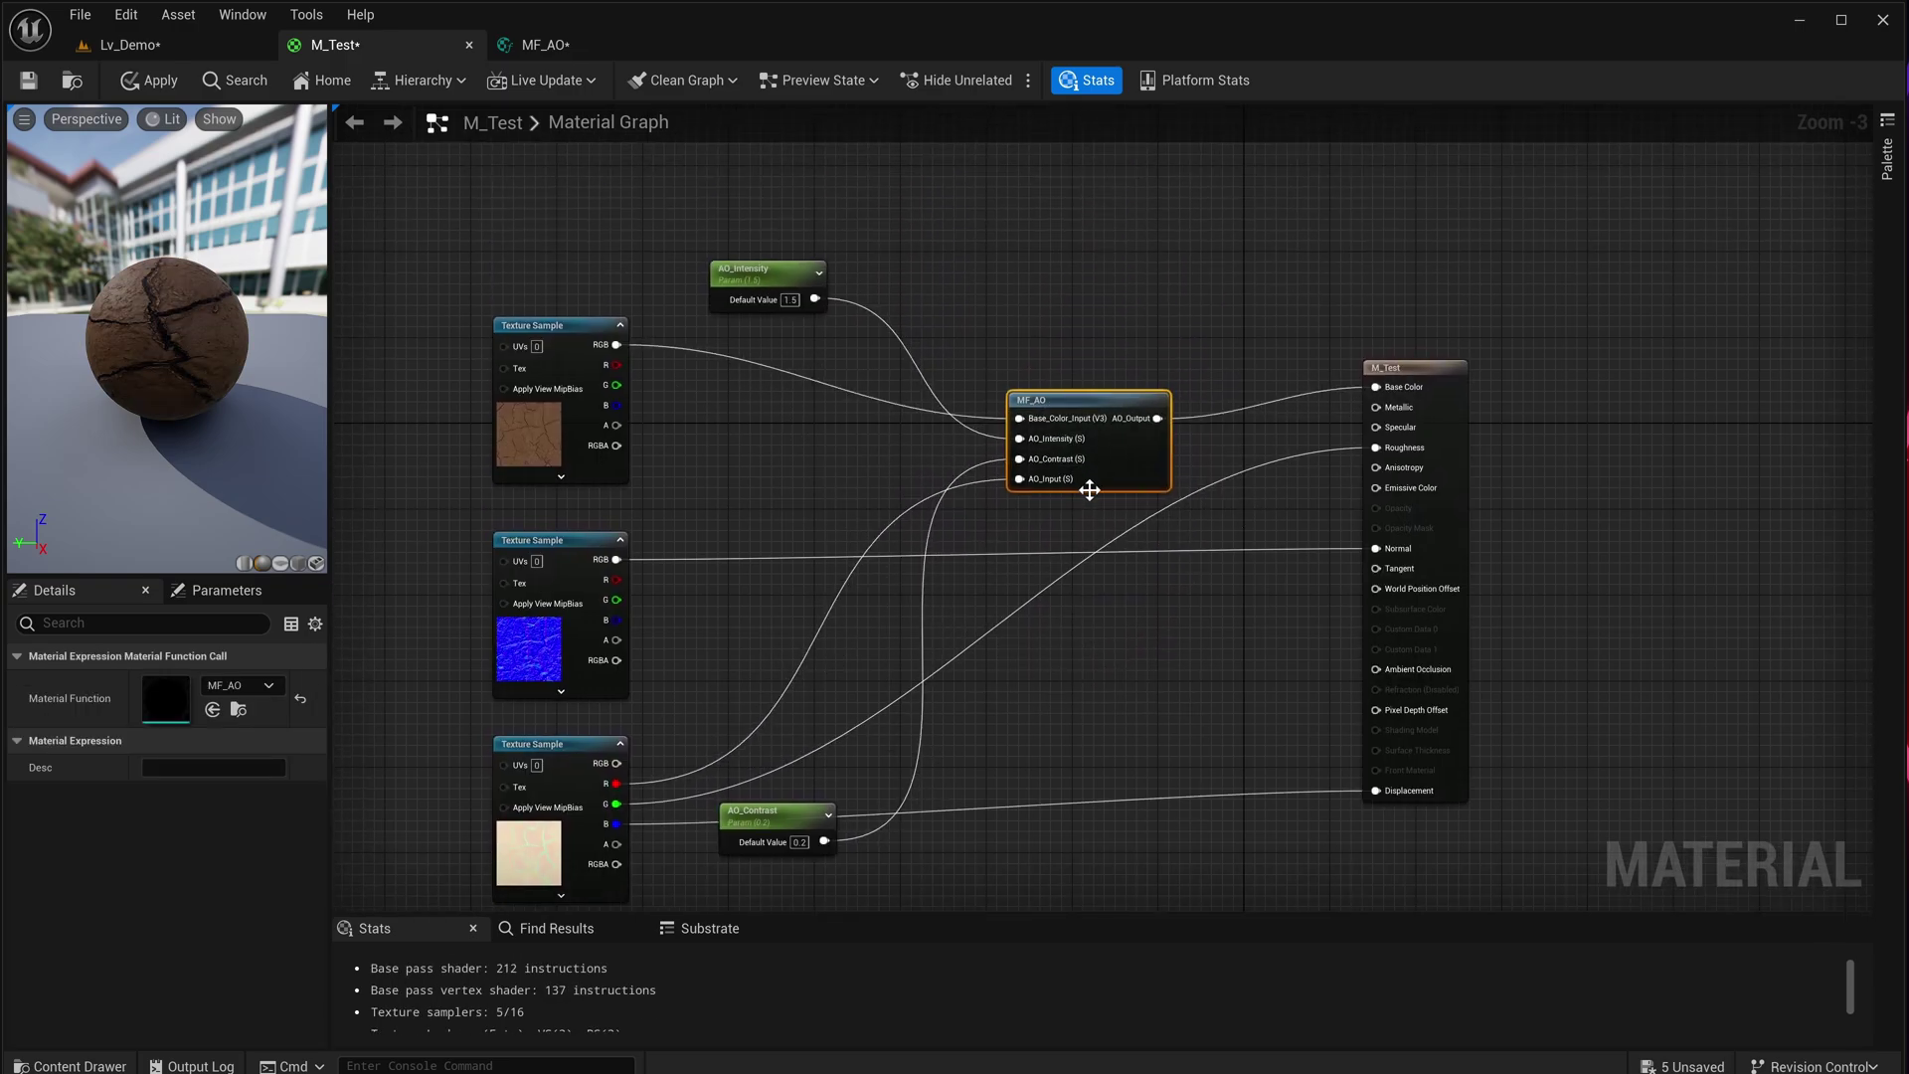
pyautogui.moveTo(1090, 490); pyautogui.dragTo(1083, 438)
pyautogui.moveTo(1073, 460); pyautogui.dragTo(1170, 385, button='right')
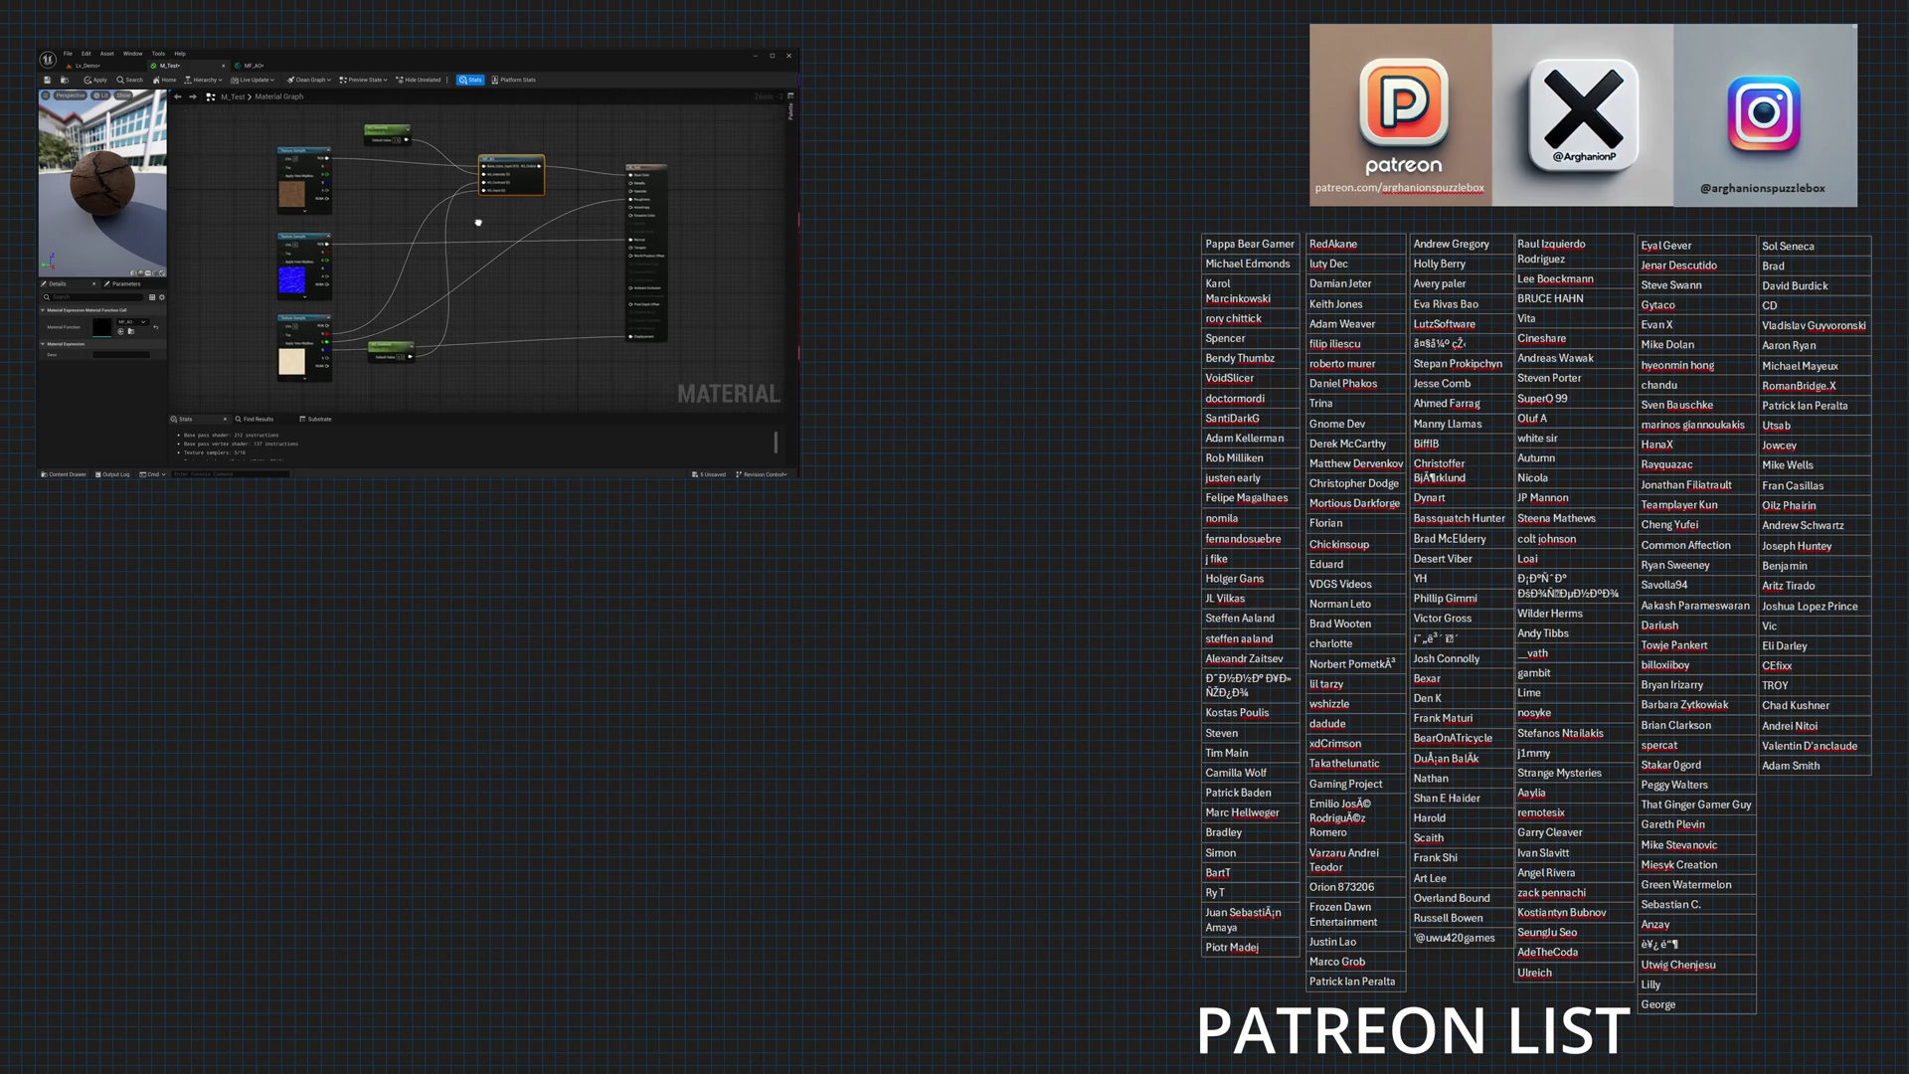
pyautogui.moveTo(478, 223); pyautogui.dragTo(486, 227, button='right')
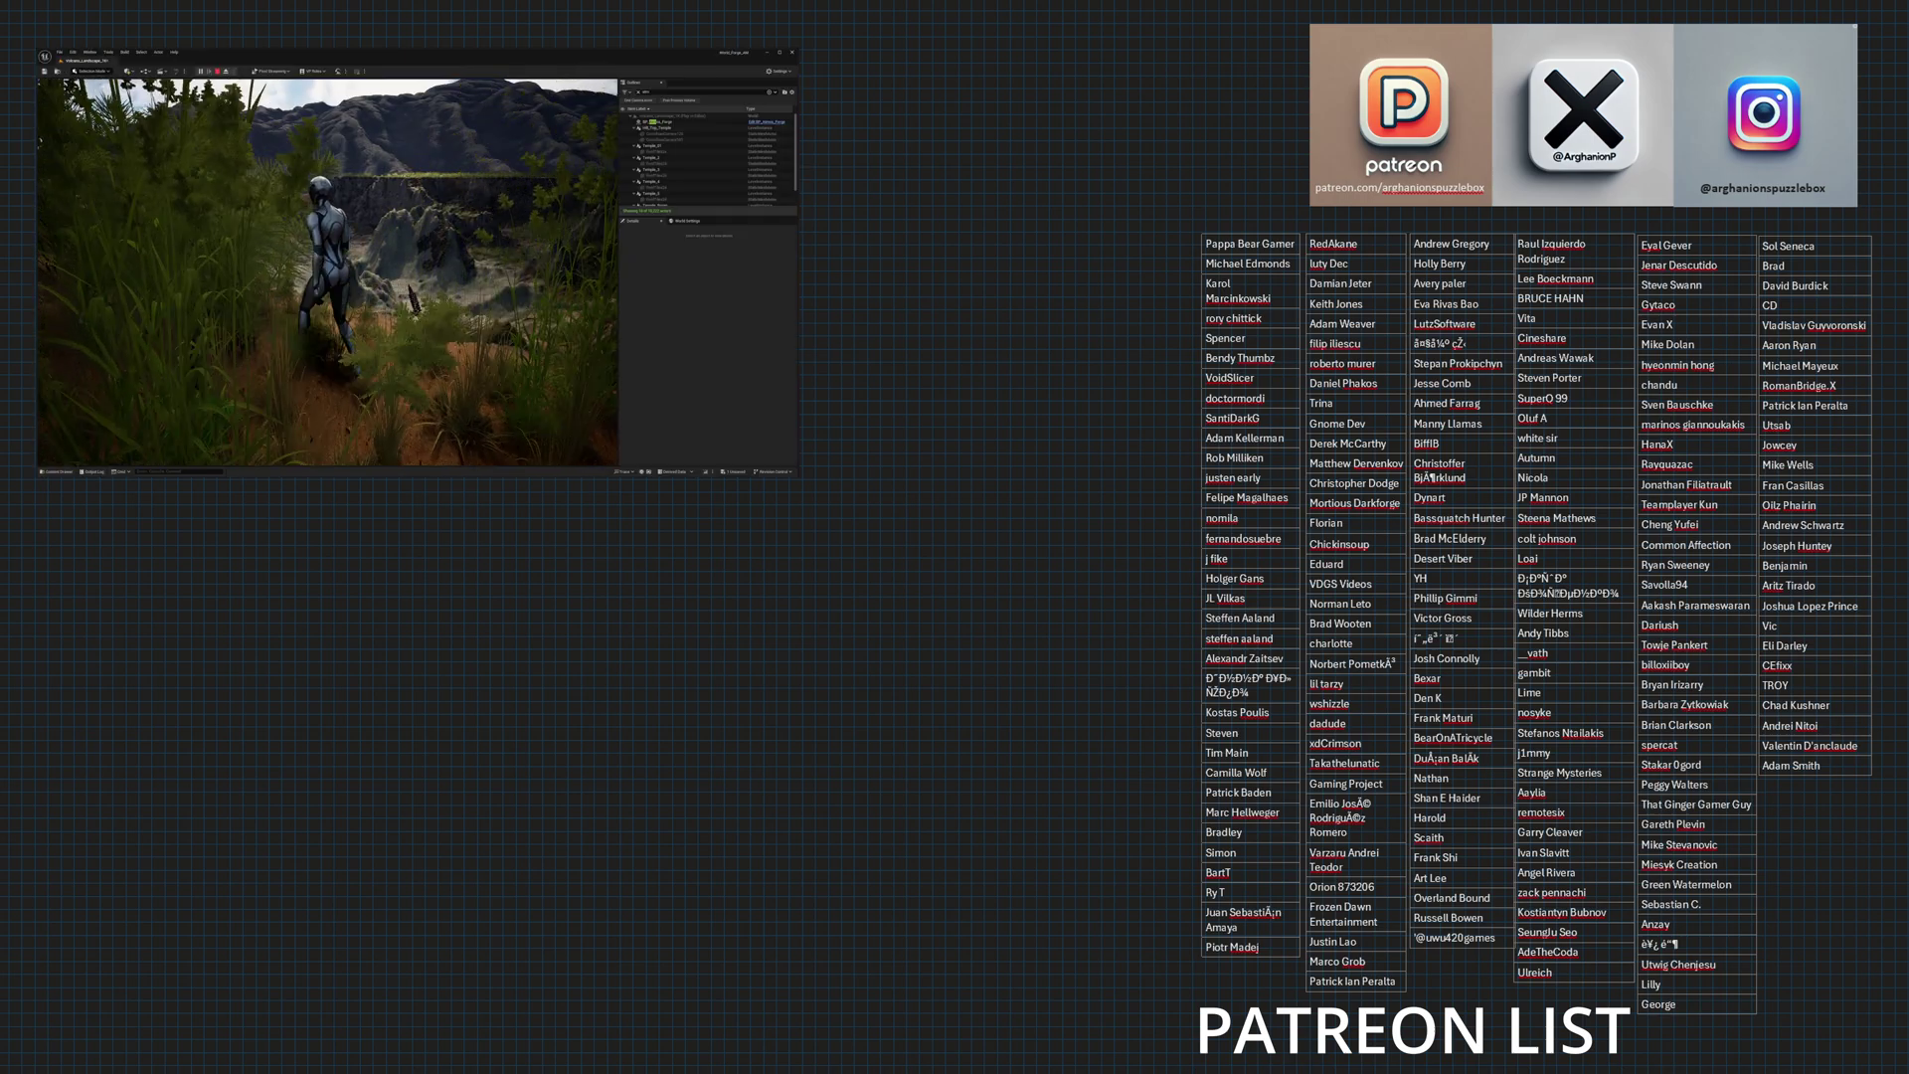